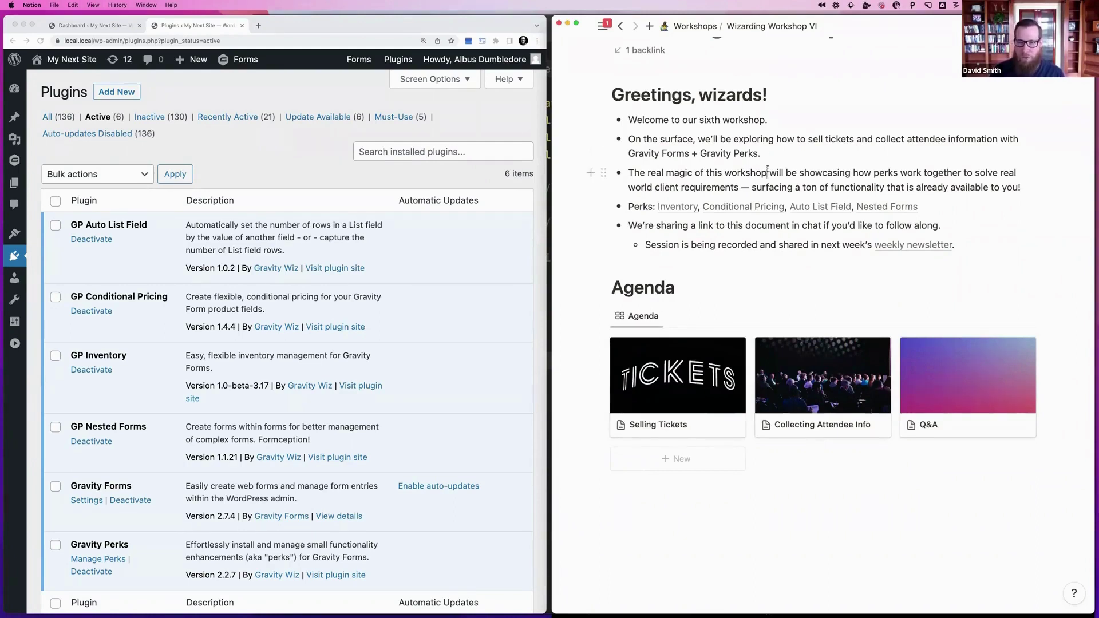
Open the Selling Tickets page in Notion to use as a reference
{"action": "key", "text": "Escape"}
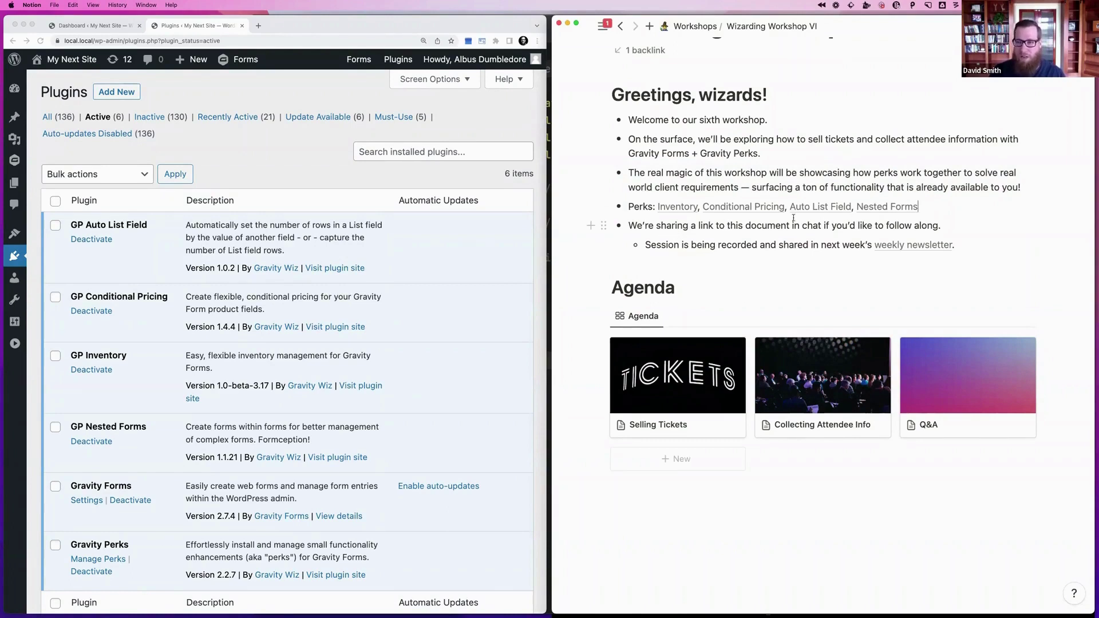
{"action": "mouse_move", "coordinate": [909, 254]}
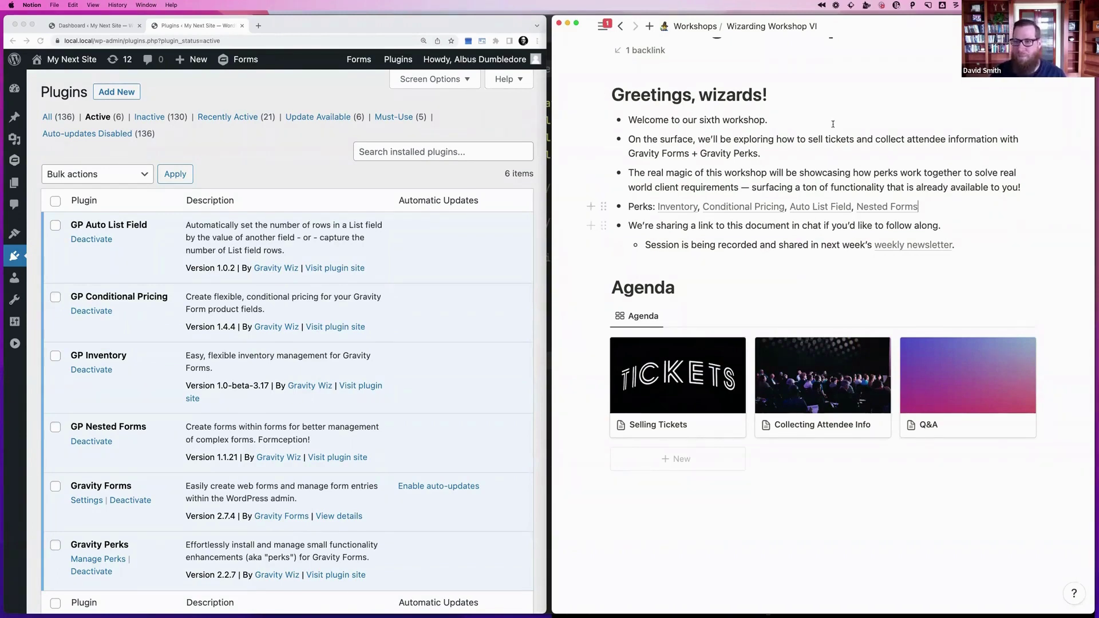
{"action": "scroll", "coordinate": [743, 245], "scroll_direction": "down", "scroll_amount": 2}
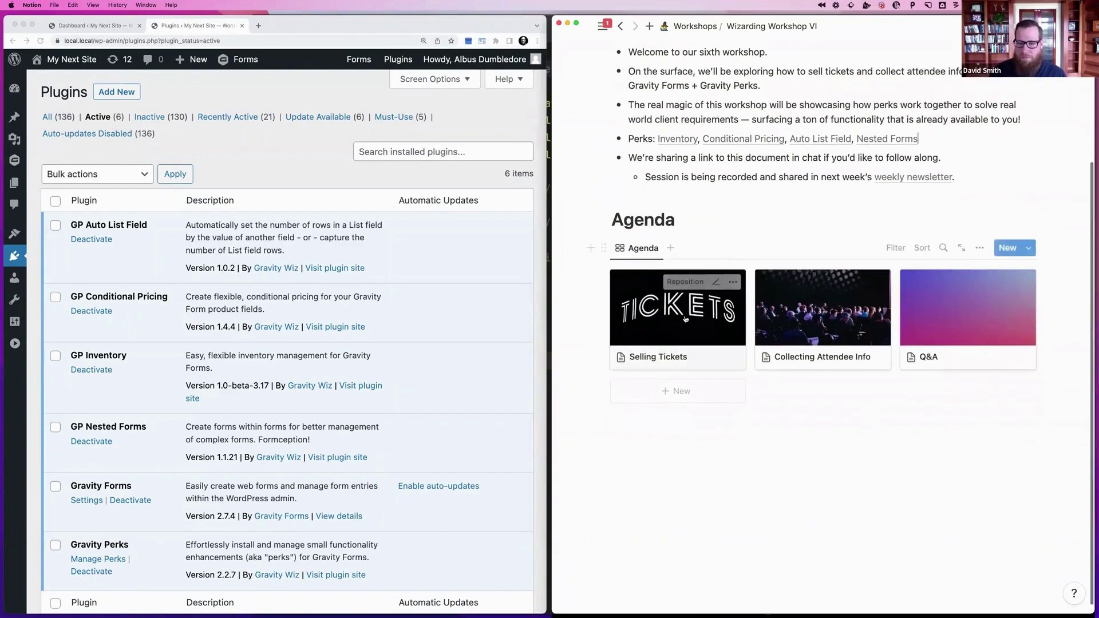
{"action": "left_click", "coordinate": [685, 318]}
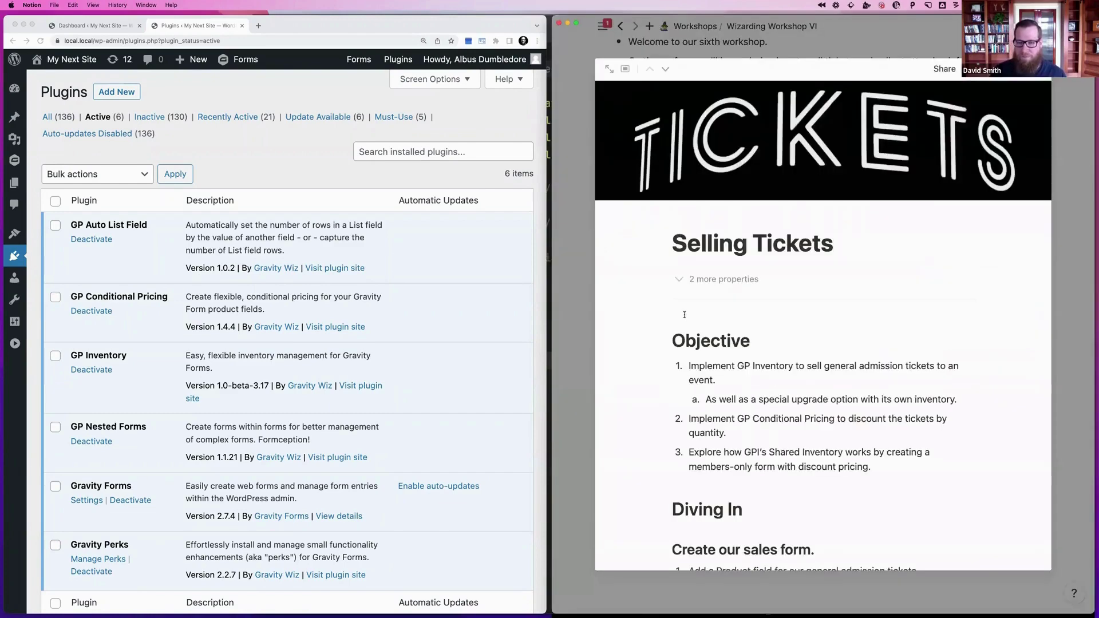
{"action": "scroll", "coordinate": [685, 316], "scroll_direction": "down", "scroll_amount": 2}
{"action": "scroll", "coordinate": [685, 314], "scroll_direction": "down", "scroll_amount": 3}
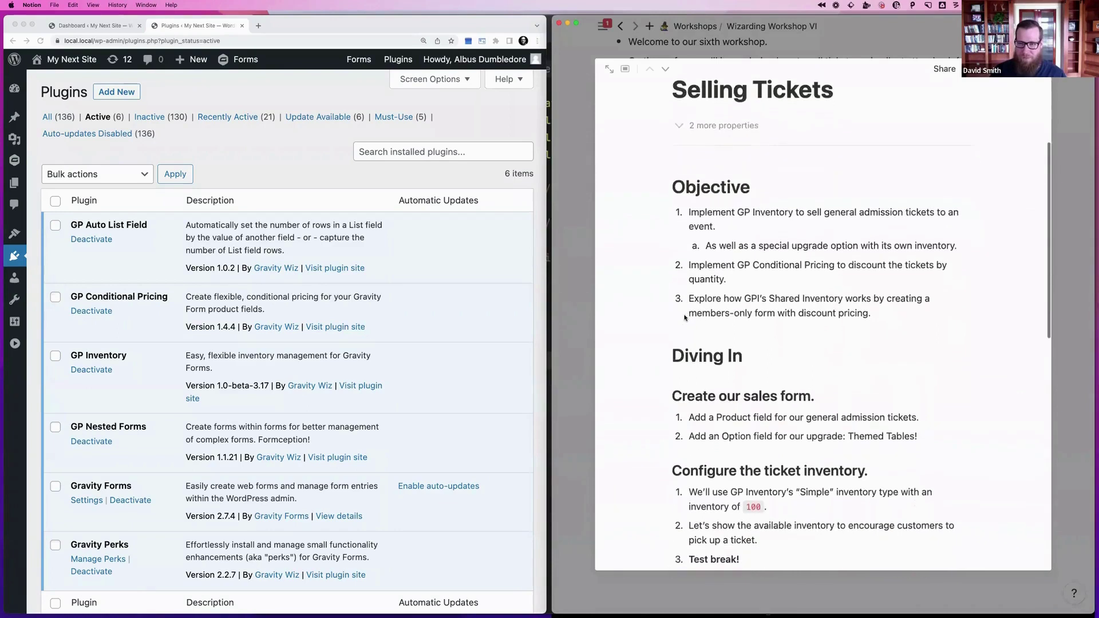
Bring up WordPress and open the empty Form 965 in the Gravity Forms editor
{"action": "left_click", "coordinate": [250, 174]}
{"action": "scroll", "coordinate": [251, 174], "scroll_direction": "down", "scroll_amount": 3}
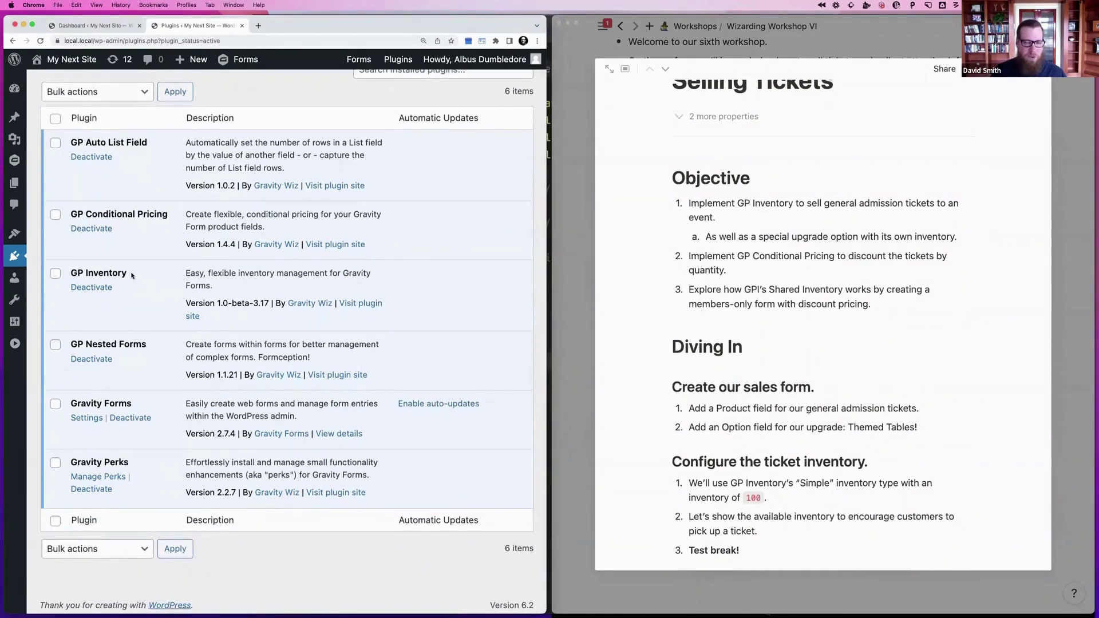
{"action": "scroll", "coordinate": [149, 277], "scroll_direction": "up", "scroll_amount": 3}
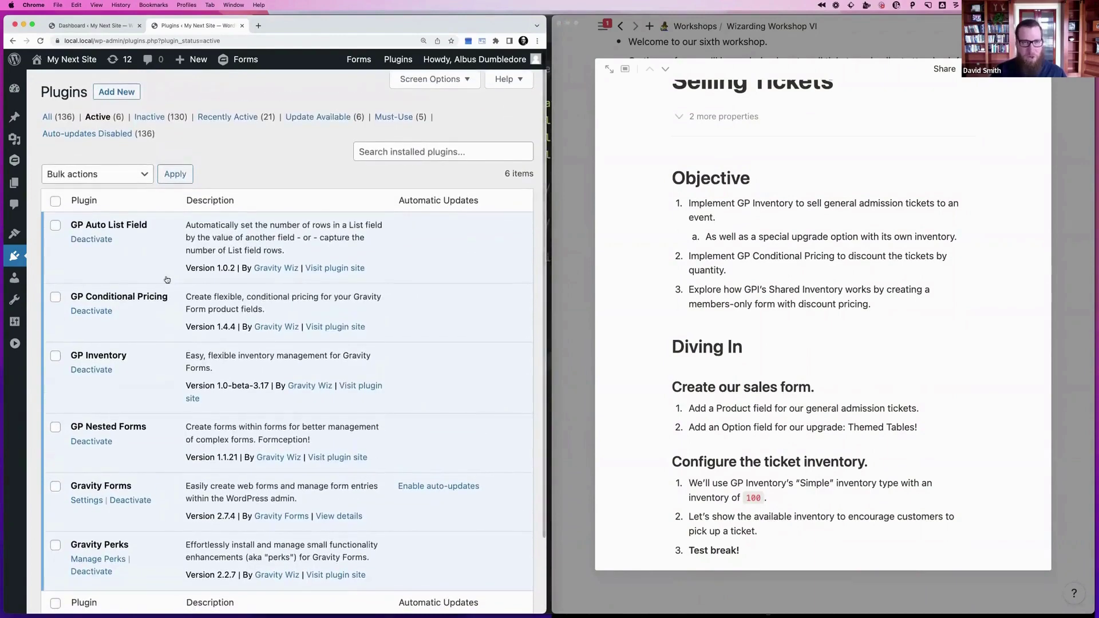
{"action": "key", "text": "super+k"}
{"action": "left_click", "coordinate": [165, 283]}
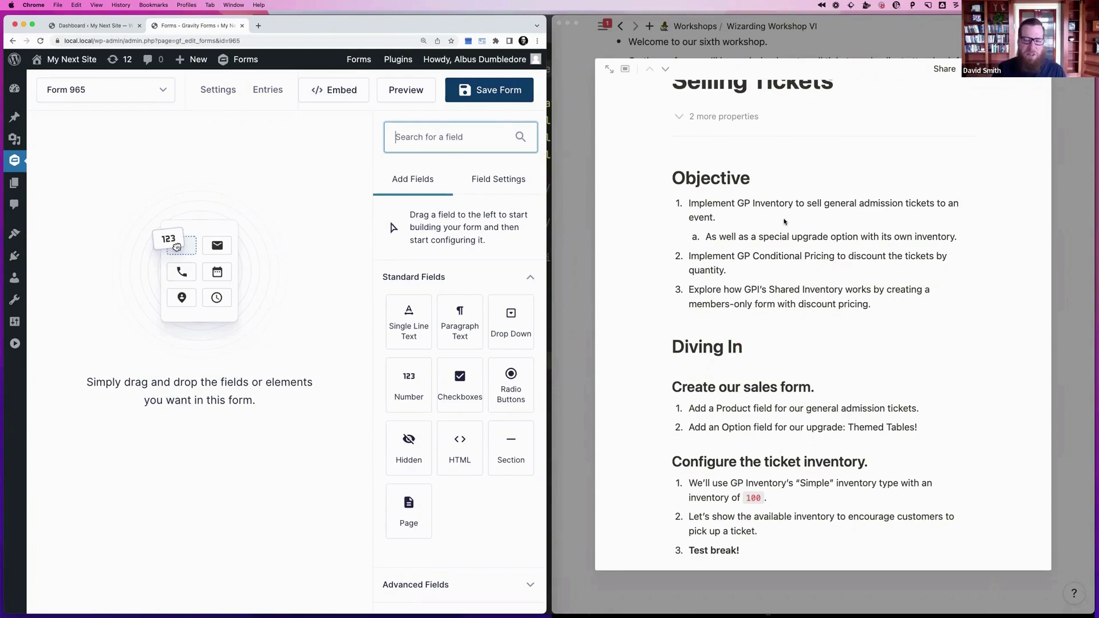
Search for 'Product' and drop a Product field onto the empty Form 965 canvas
{"action": "scroll", "coordinate": [779, 299], "scroll_direction": "down", "scroll_amount": 1}
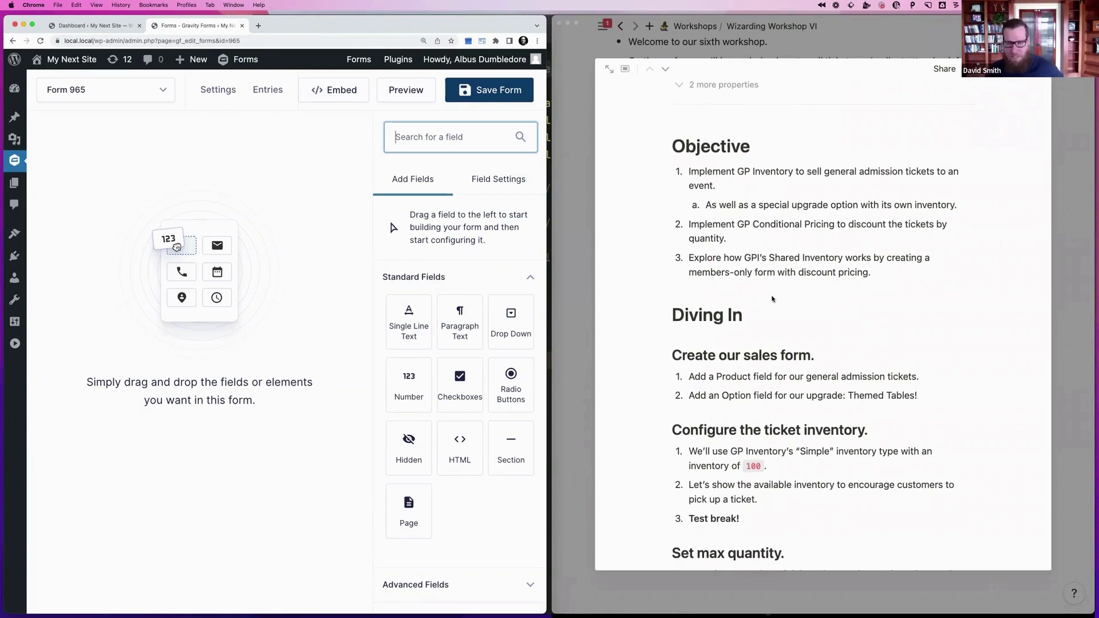
{"action": "scroll", "coordinate": [772, 298], "scroll_direction": "down", "scroll_amount": 1}
{"action": "scroll", "coordinate": [771, 298], "scroll_direction": "down", "scroll_amount": 1}
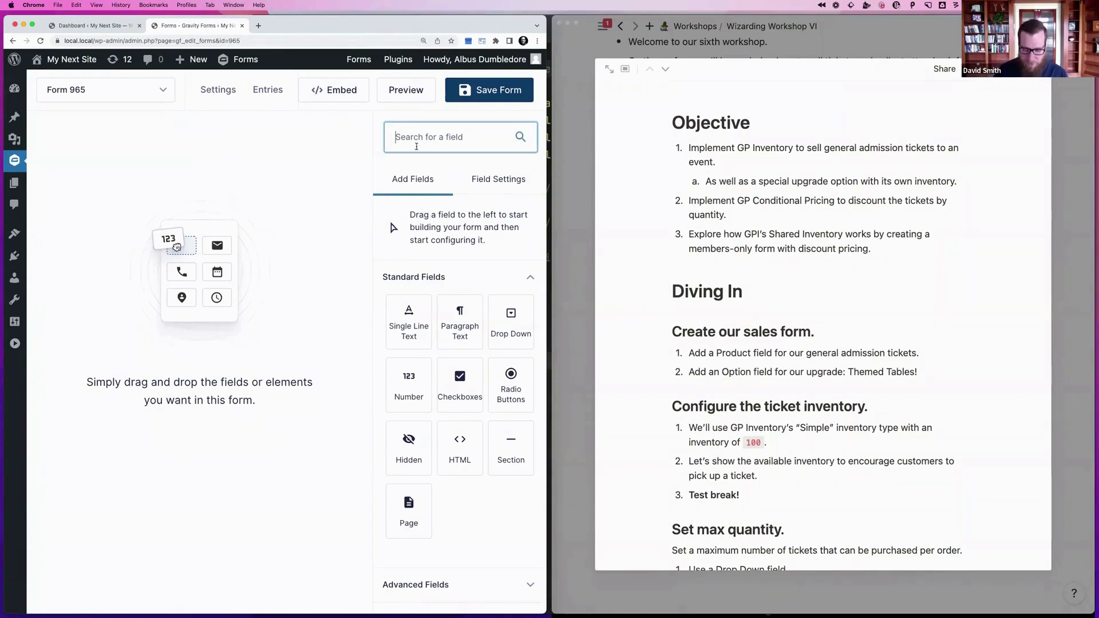
{"action": "type", "text": "Product"}
{"action": "left_click_drag", "start_coordinate": [408, 512], "coordinate": [229, 209]}
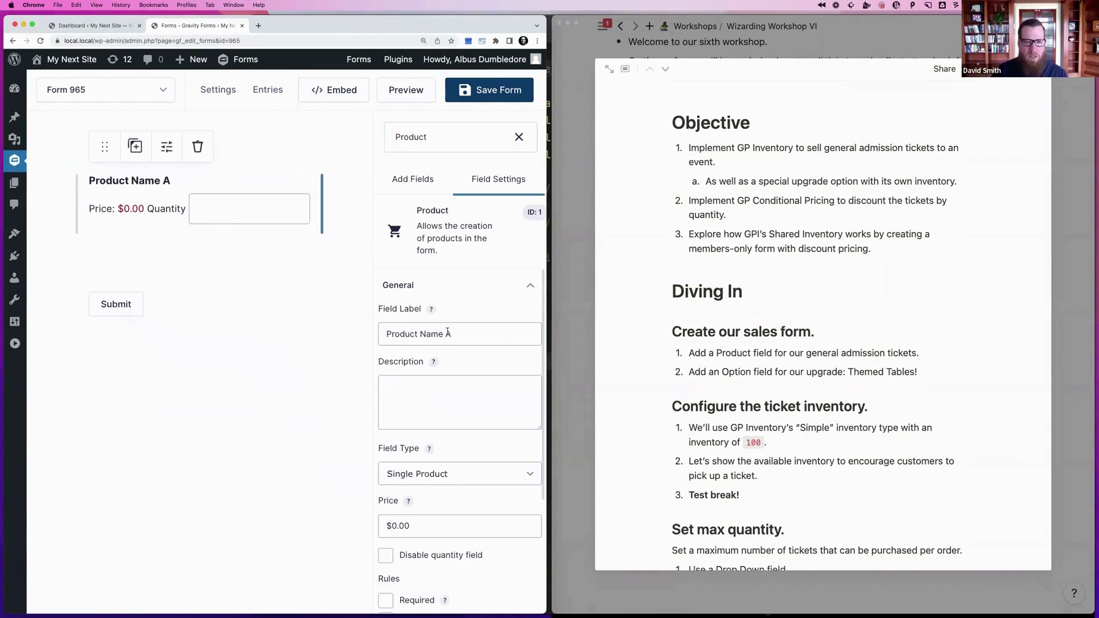
Label the product field Tickets and set its price to $50.00
{"action": "triple_click", "coordinate": [448, 333]}
{"action": "type", "text": "Tickets"}
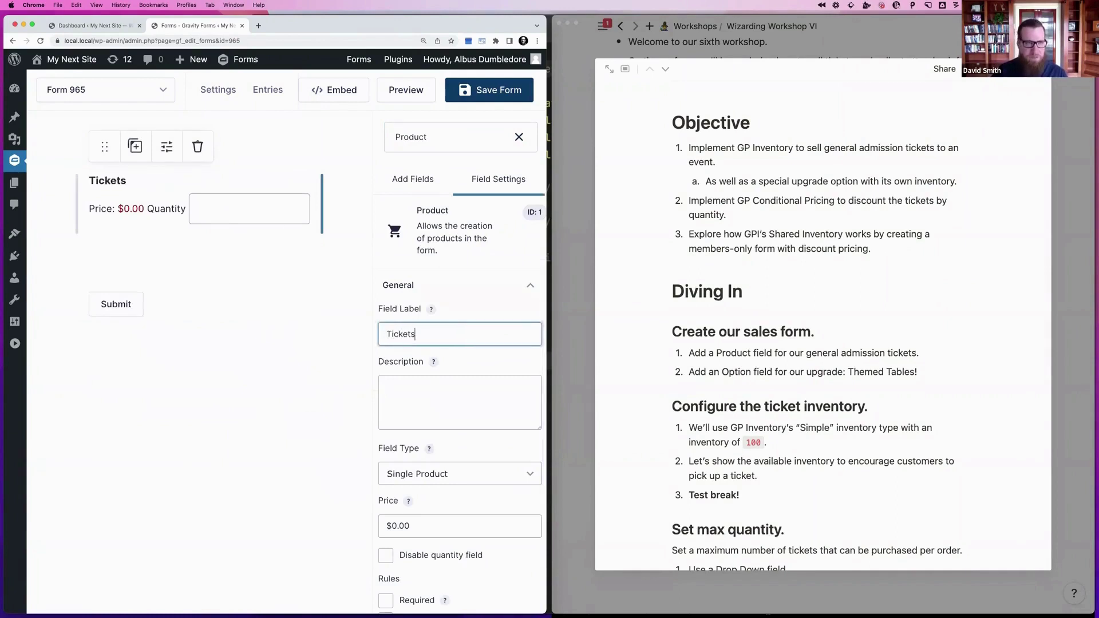
{"action": "left_click", "coordinate": [391, 525]}
{"action": "type", "text": "5"}
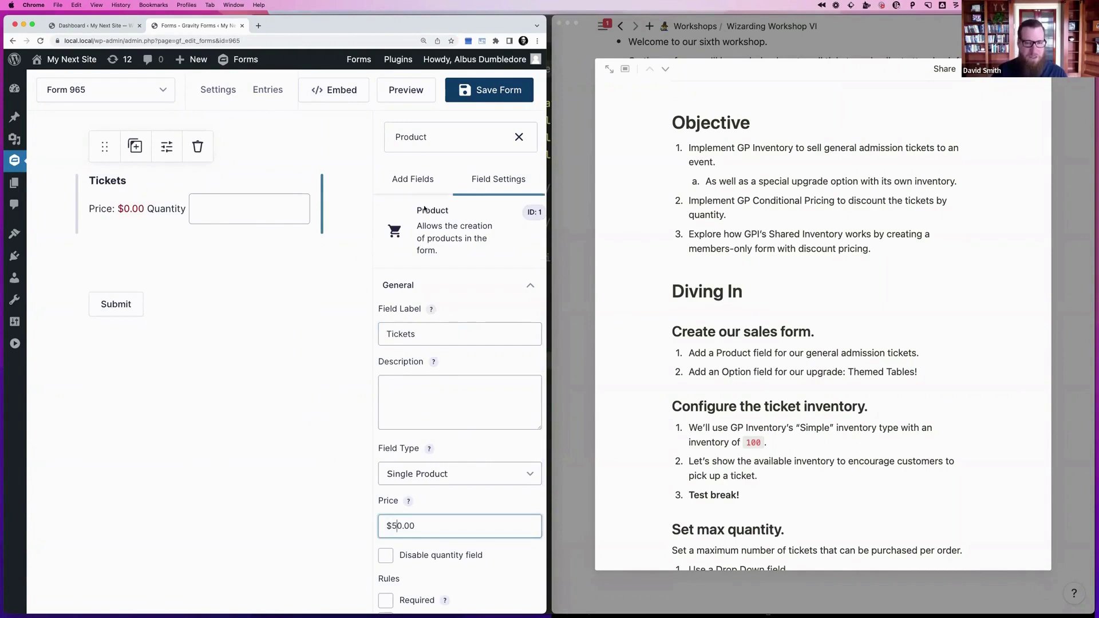
{"action": "key", "text": "Tab"}
{"action": "left_click", "coordinate": [429, 138]}
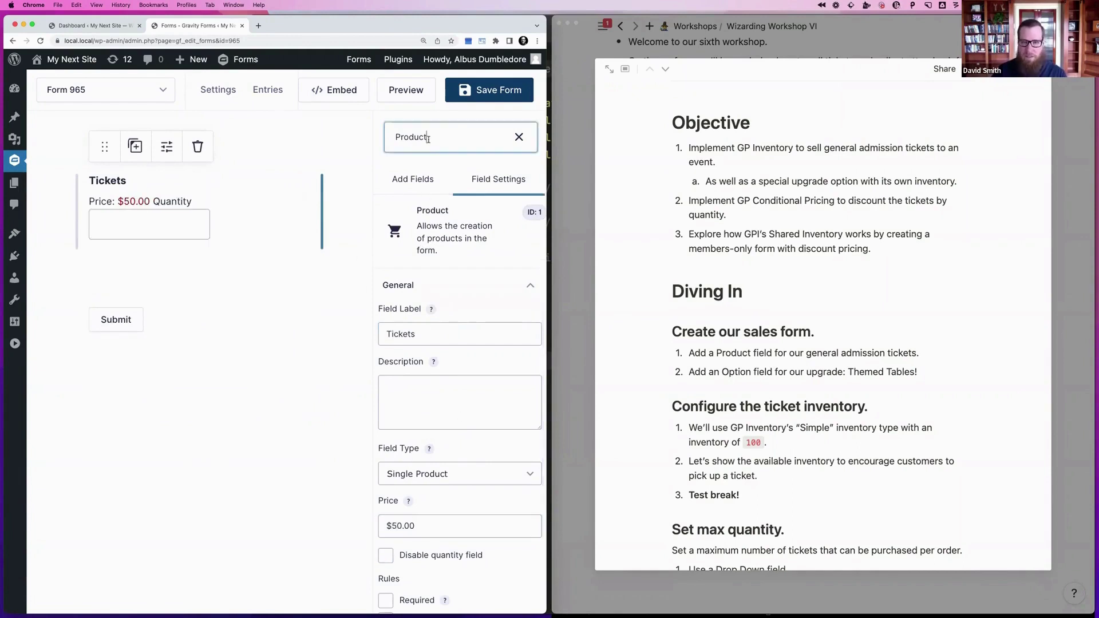
{"action": "double_click", "coordinate": [428, 138]}
Add an Option field below Tickets labelled 'Themed Tables'
{"action": "type", "text": "Option"}
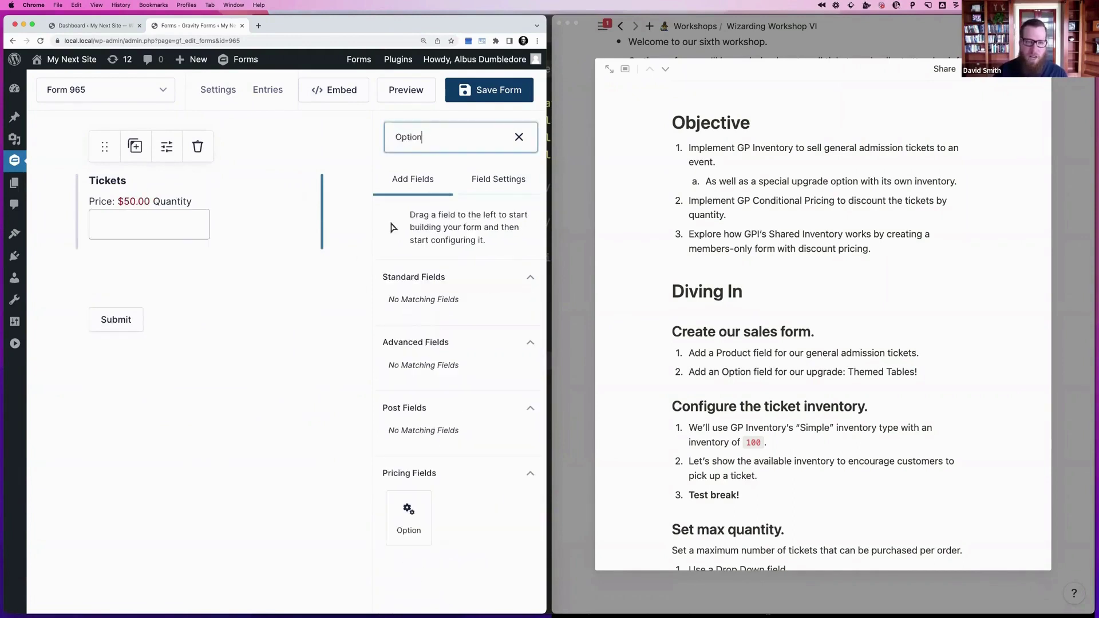
{"action": "left_click_drag", "start_coordinate": [409, 518], "coordinate": [166, 320]}
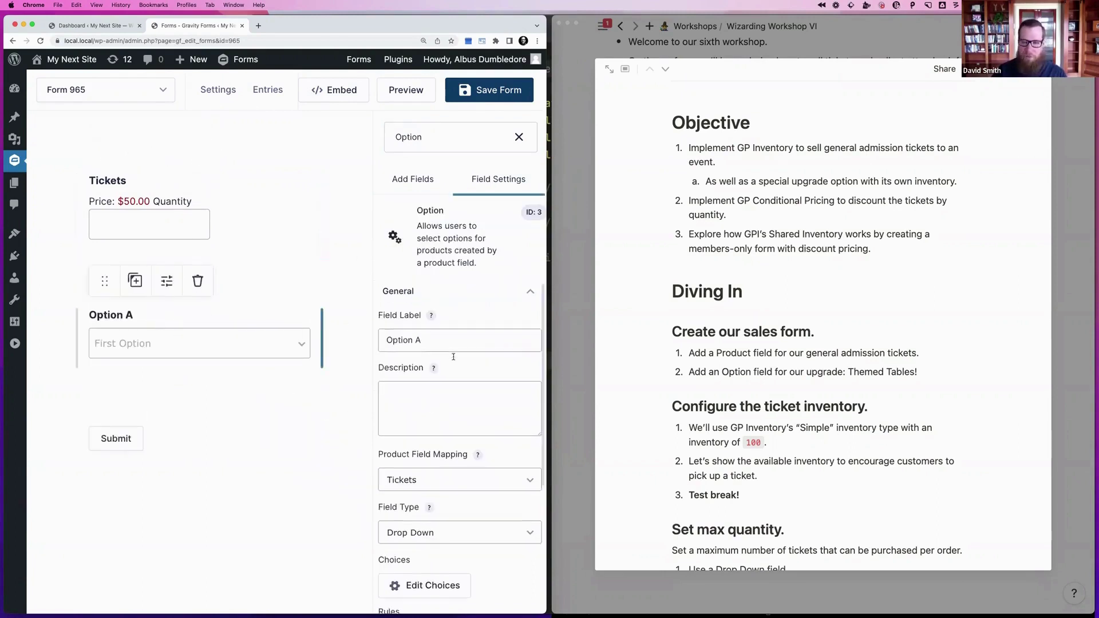
{"action": "scroll", "coordinate": [454, 356], "scroll_direction": "down", "scroll_amount": 1}
{"action": "scroll", "coordinate": [453, 357], "scroll_direction": "down", "scroll_amount": 1}
{"action": "triple_click", "coordinate": [428, 294]}
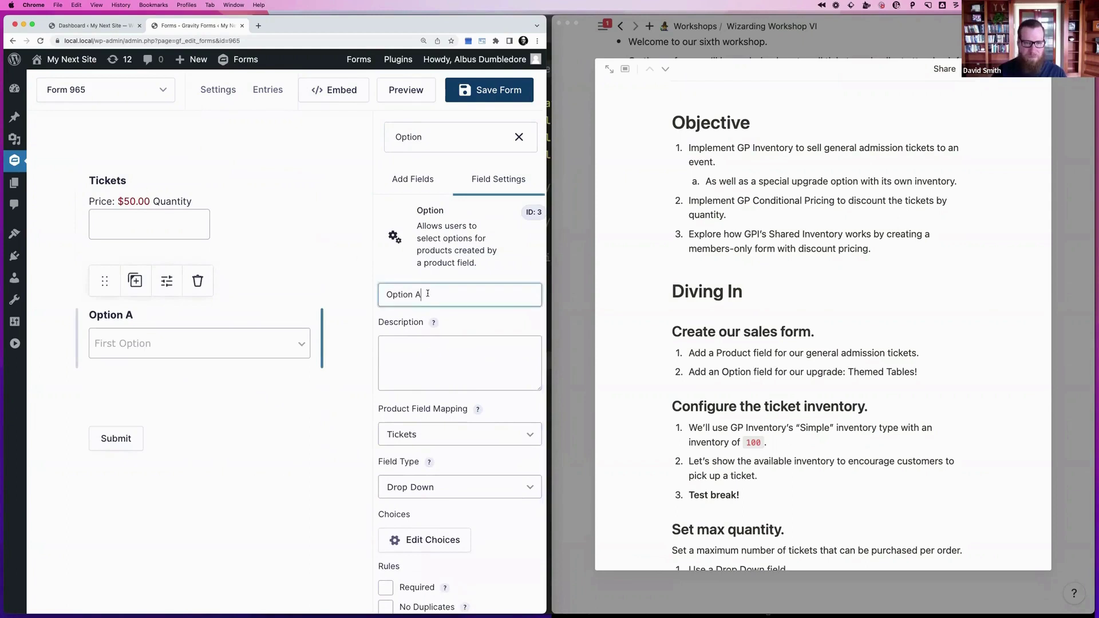
{"action": "type", "text": "Tables"}
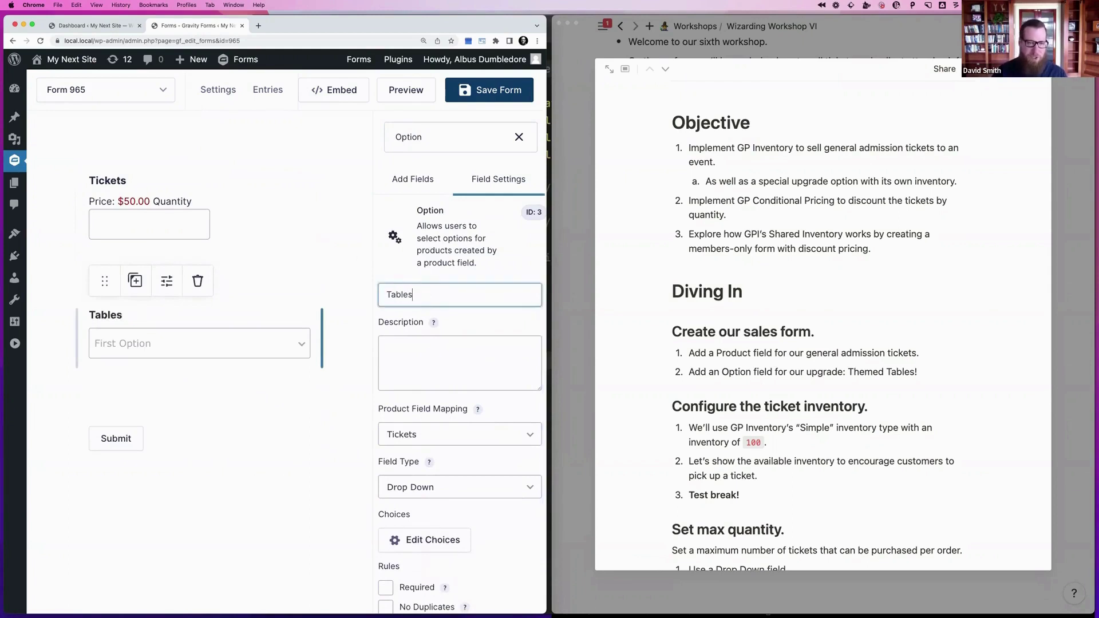
{"action": "key", "text": "super+a"}
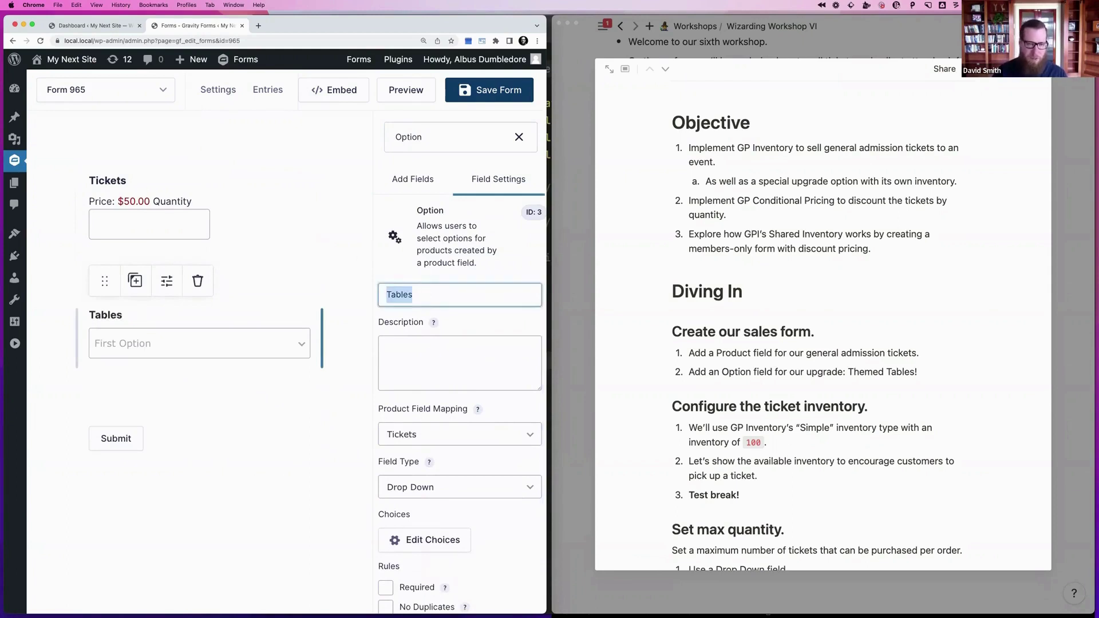
{"action": "type", "text": "Themed Tables"}
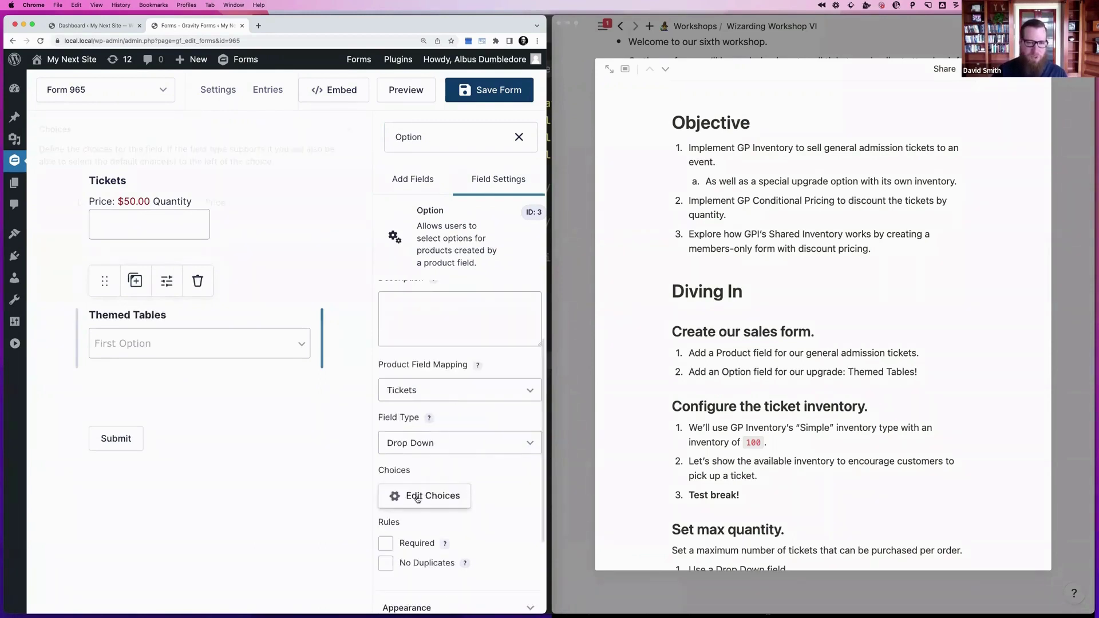
Edit the first drop-down choice's label and give it a $10 price
{"action": "left_click", "coordinate": [401, 496]}
{"action": "triple_click", "coordinate": [176, 229]}
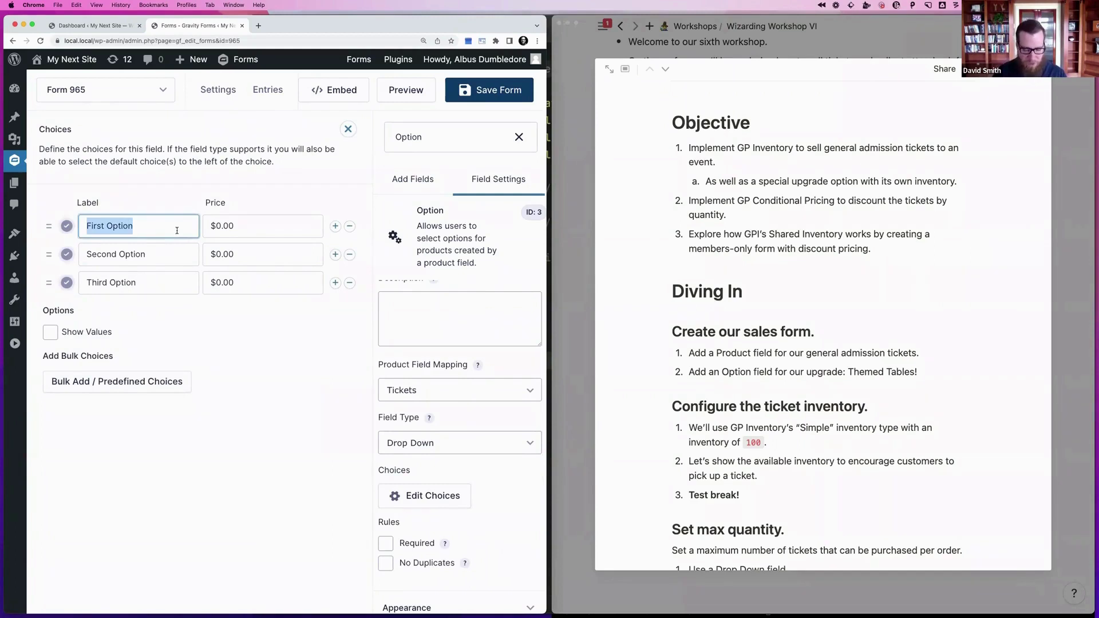
{"action": "type", "text": "Figh"}
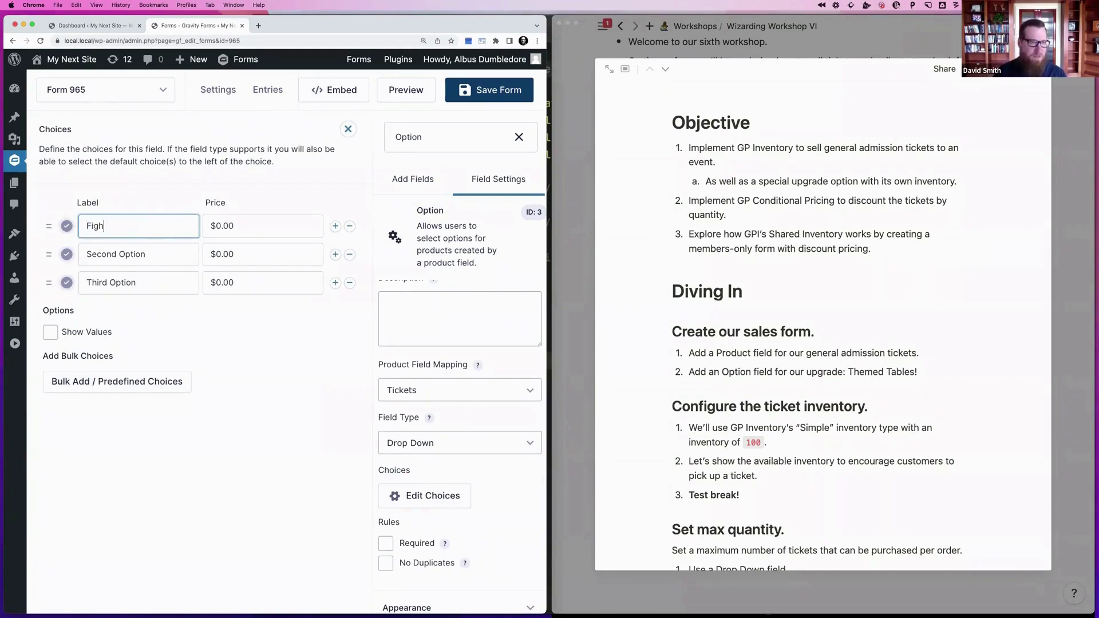
{"action": "type", "text": "ting Balgros For"}
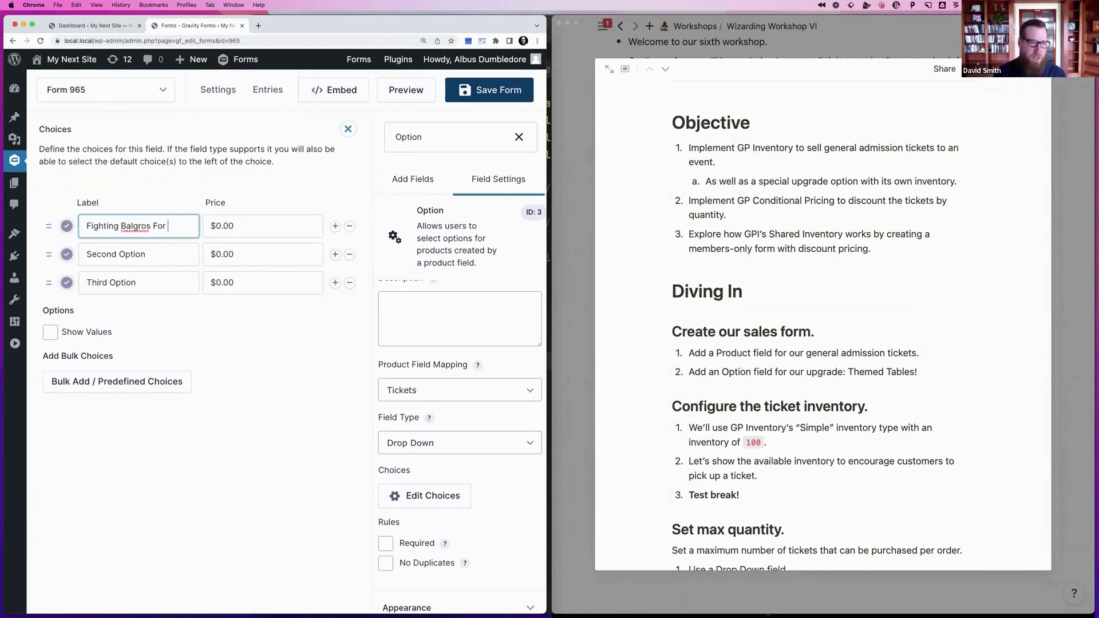
{"action": "key", "text": "BackSpace"}
{"action": "key", "text": "BackSpace"}
{"action": "type", "text": "for Dummies"}
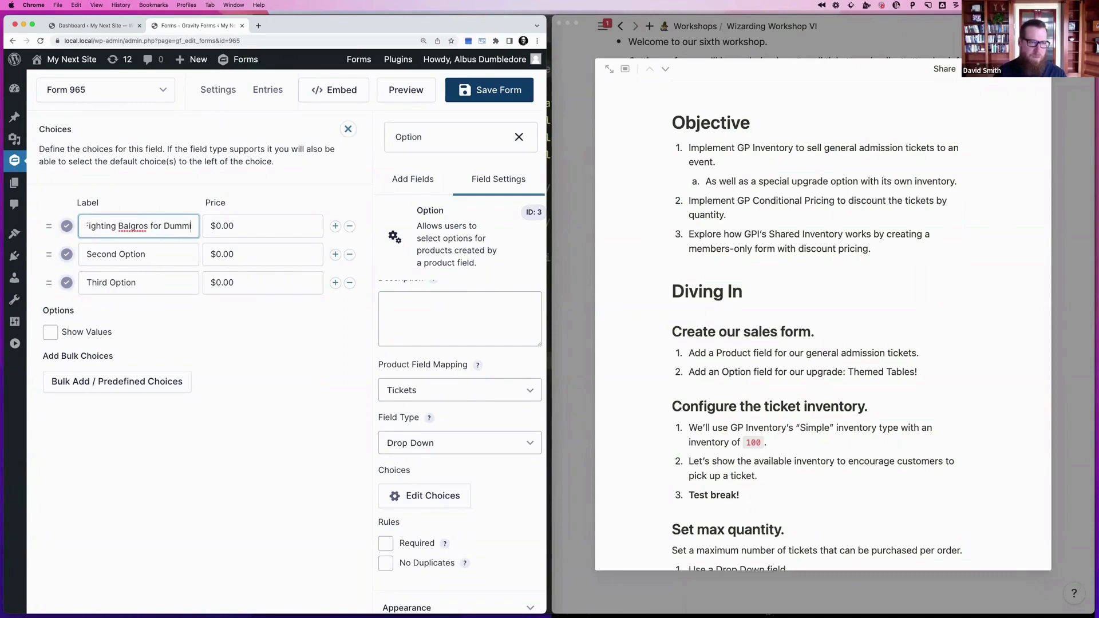
{"action": "key", "text": "Tab"}
{"action": "type", "text": "10"}
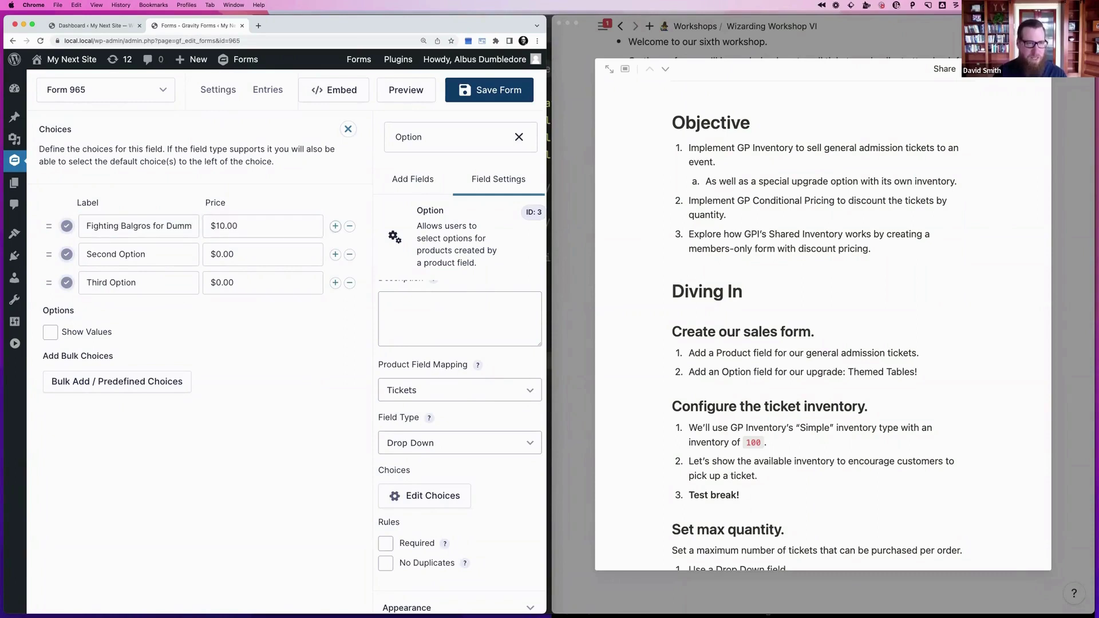
{"action": "key", "text": "Tab"}
{"action": "key", "text": "Tab"}
{"action": "key", "text": "Tab"}
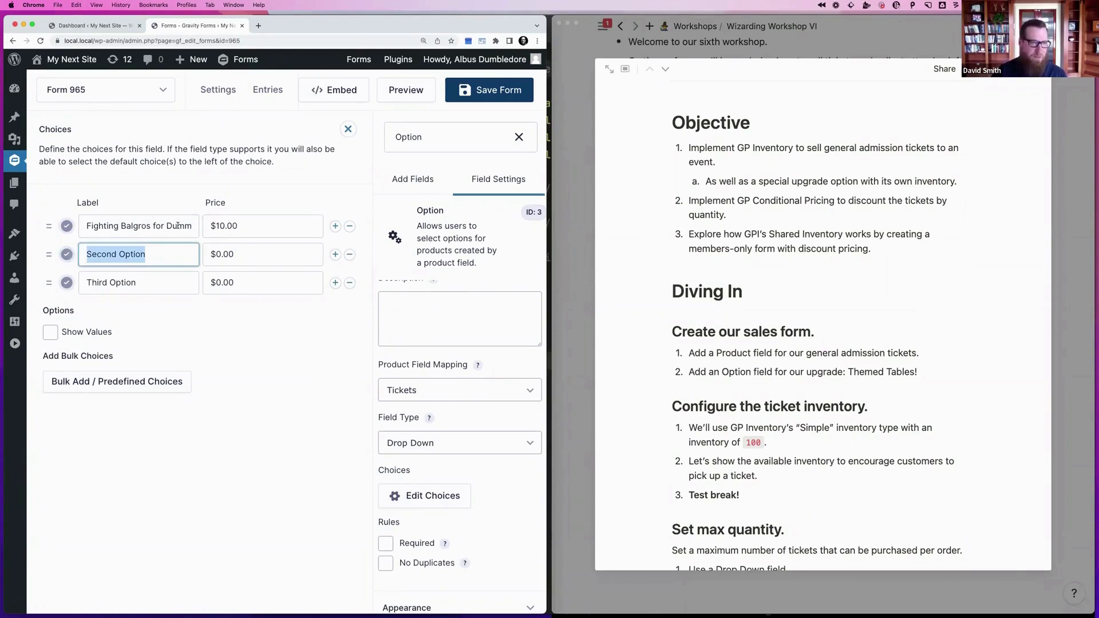
{"action": "left_click", "coordinate": [138, 227]}
{"action": "type", "text": "ro"}
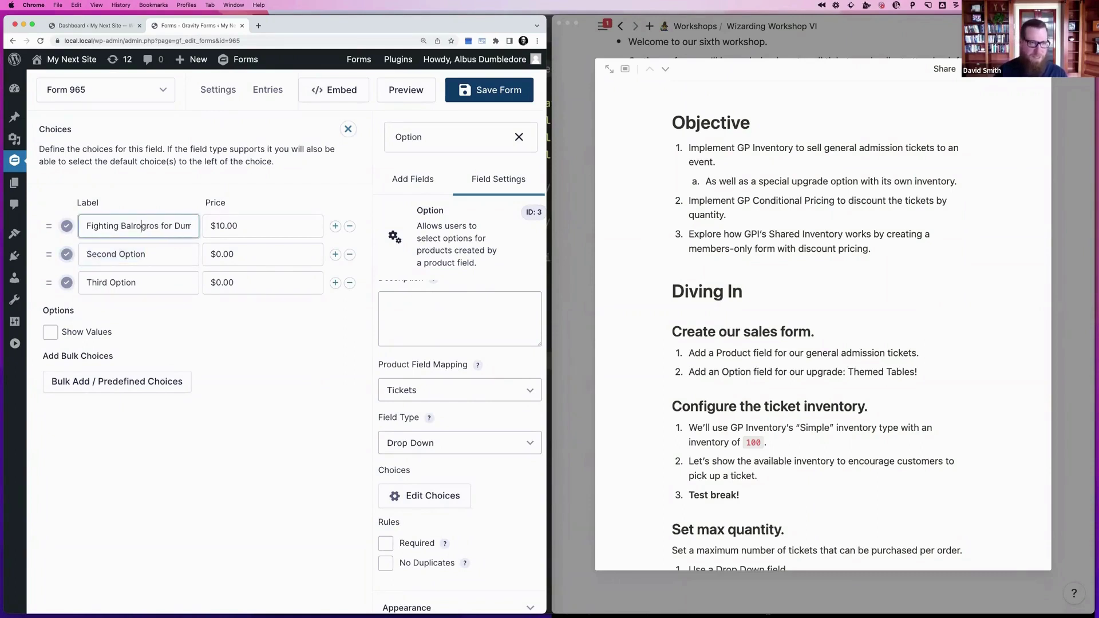
{"action": "key", "text": "Delete"}
{"action": "key", "text": "Delete"}
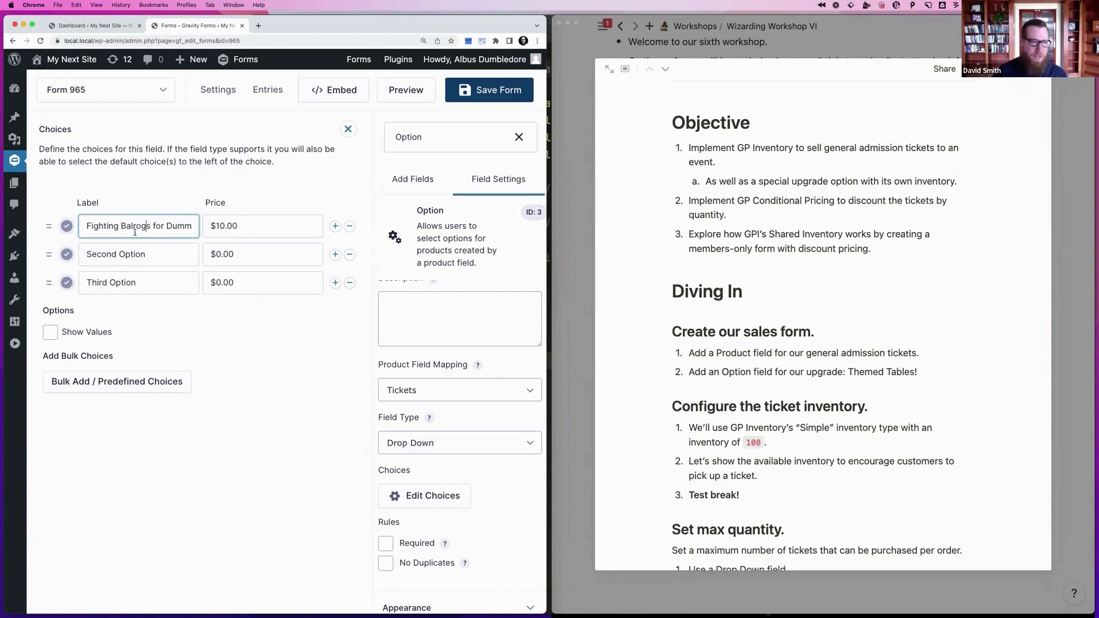
{"action": "left_click", "coordinate": [133, 255]}
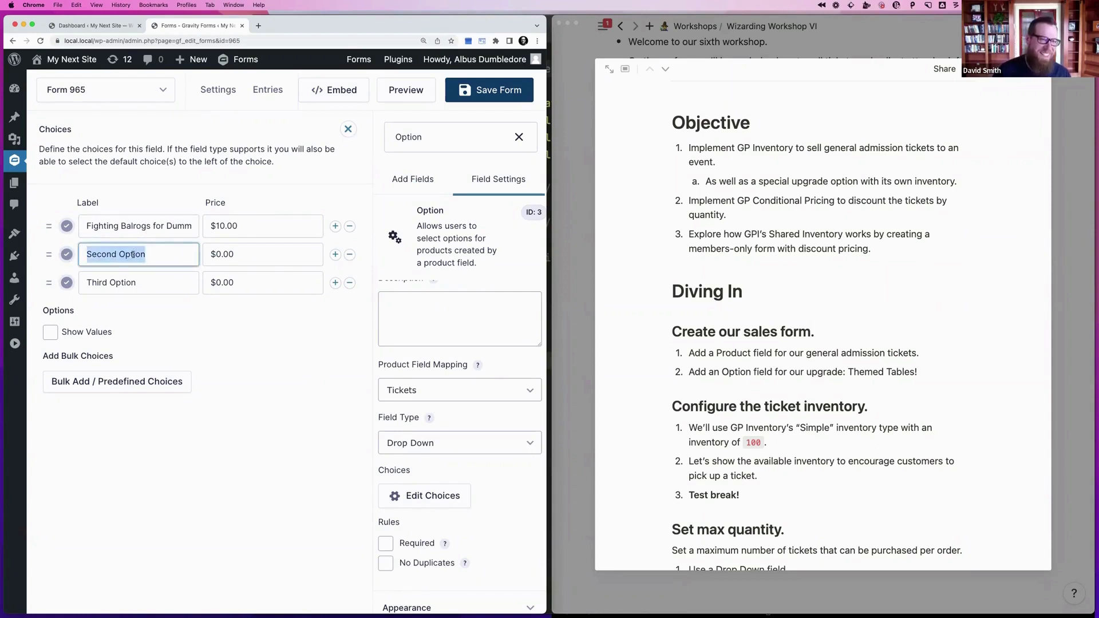
{"action": "type", "text": "There"}
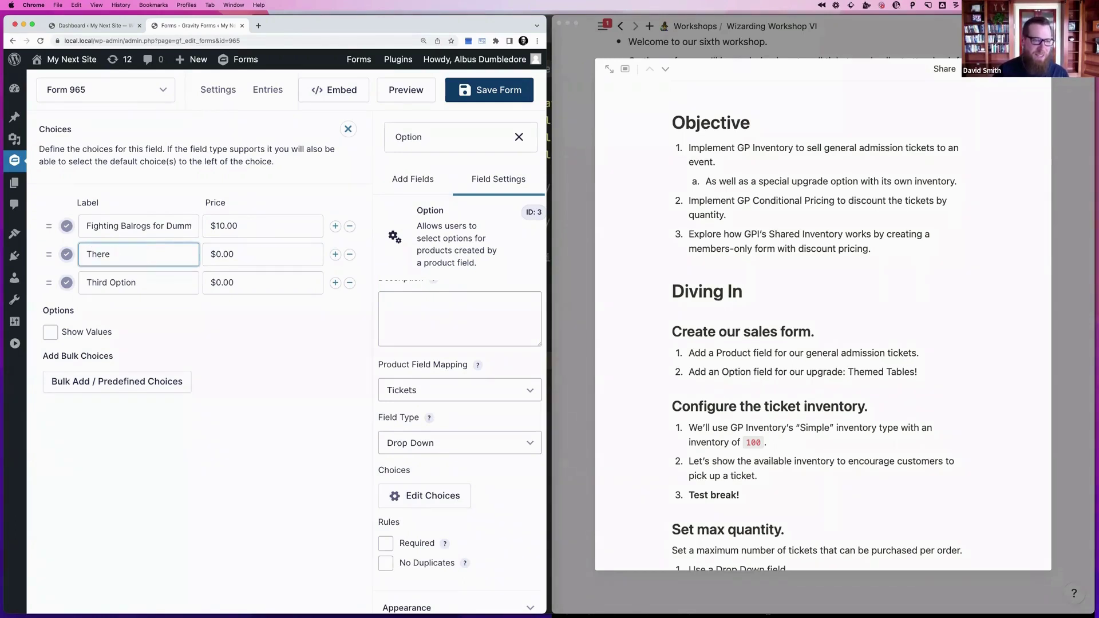
Name the three choices Space Theme, Magic Theme and Science Theme
{"action": "key", "text": "shift+Tab"}
{"action": "key", "text": "shift+Tab"}
{"action": "key", "text": "shift+Tab"}
{"action": "key", "text": "shift+Tab"}
{"action": "key", "text": "shift+Tab"}
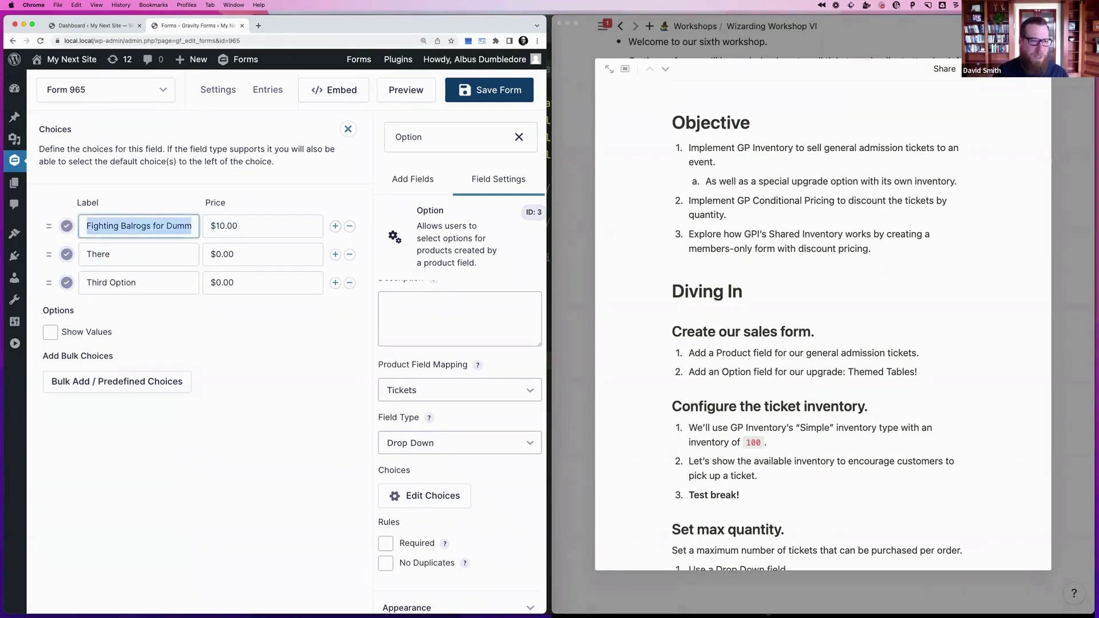
{"action": "type", "text": "Space"}
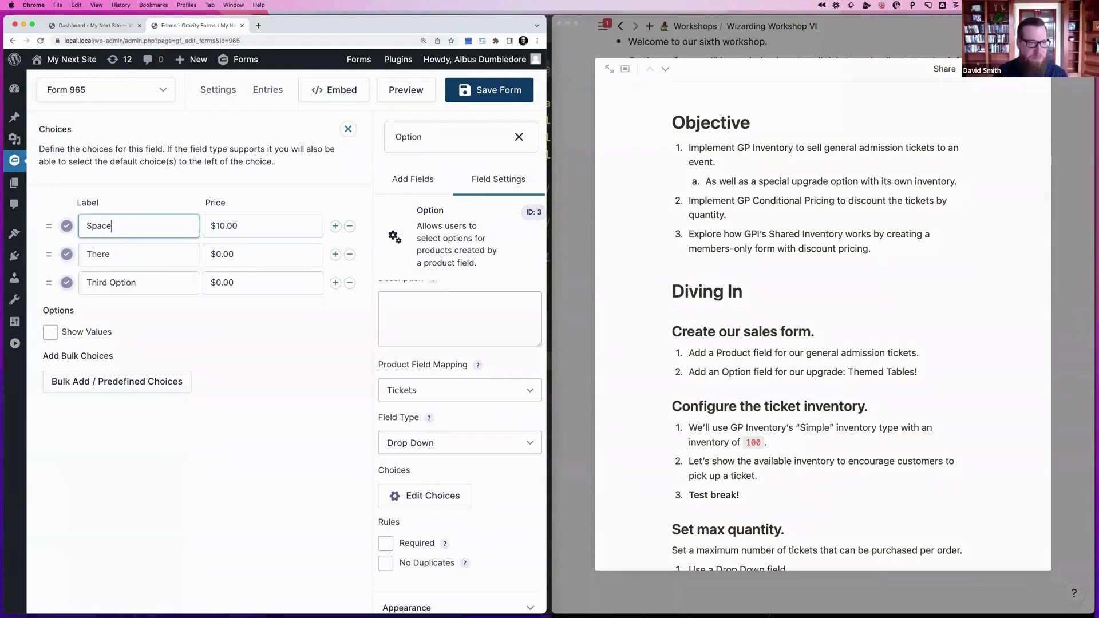
{"action": "type", "text": " Theme"}
{"action": "key", "text": "Tab"}
{"action": "key", "text": "Tab"}
{"action": "key", "text": "Tab"}
{"action": "key", "text": "Tab"}
{"action": "key", "text": "Tab"}
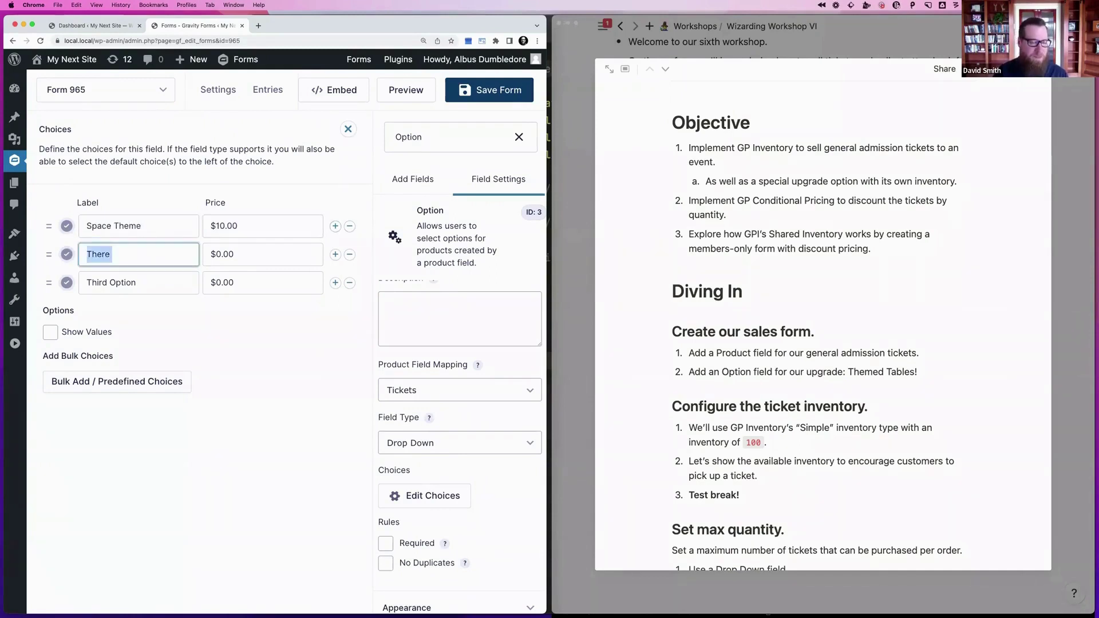
{"action": "type", "text": "Magic Theme"}
{"action": "key", "text": "Tab"}
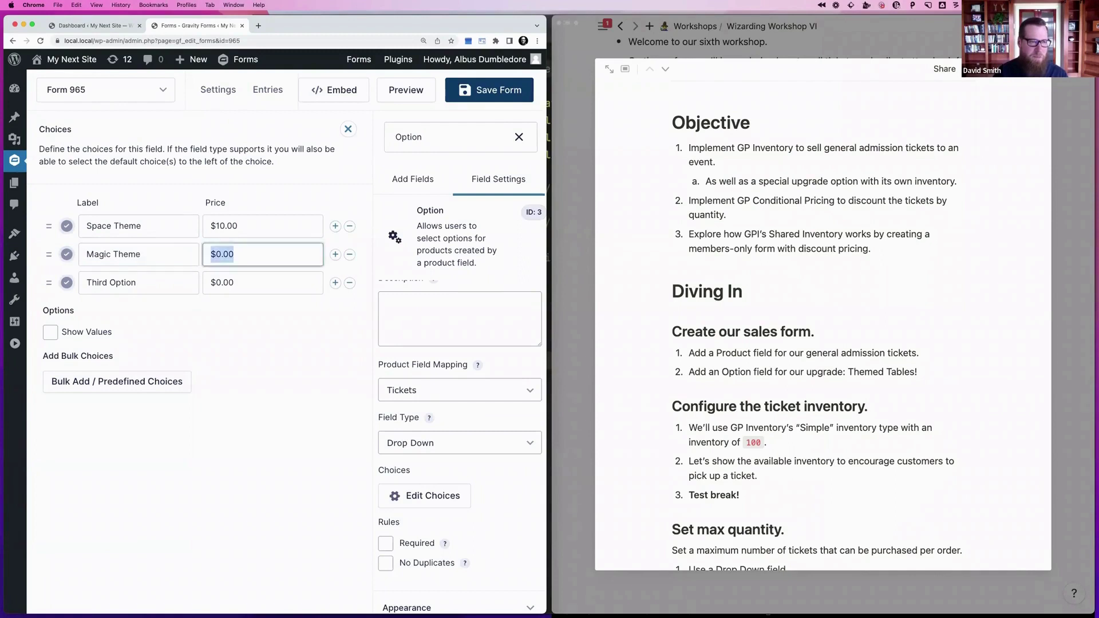
{"action": "key", "text": "Tab"}
{"action": "key", "text": "Tab"}
{"action": "key", "text": "Tab"}
{"action": "key", "text": "Tab"}
{"action": "type", "text": "Scei"}
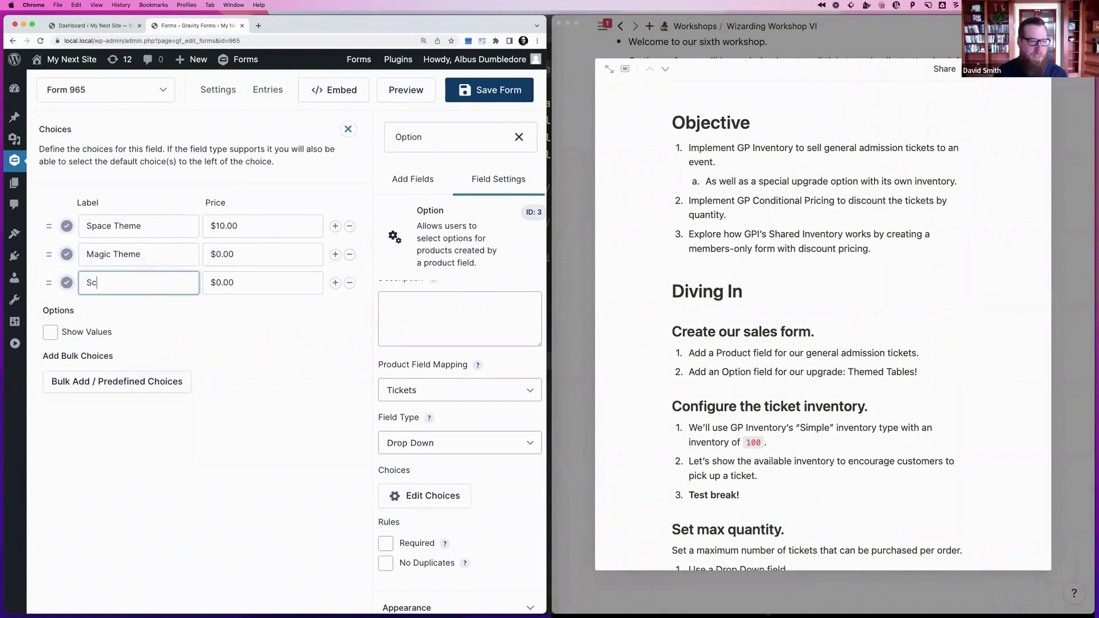
{"action": "key", "text": "BackSpace"}
{"action": "key", "text": "BackSpace"}
{"action": "type", "text": "ience Theme"}
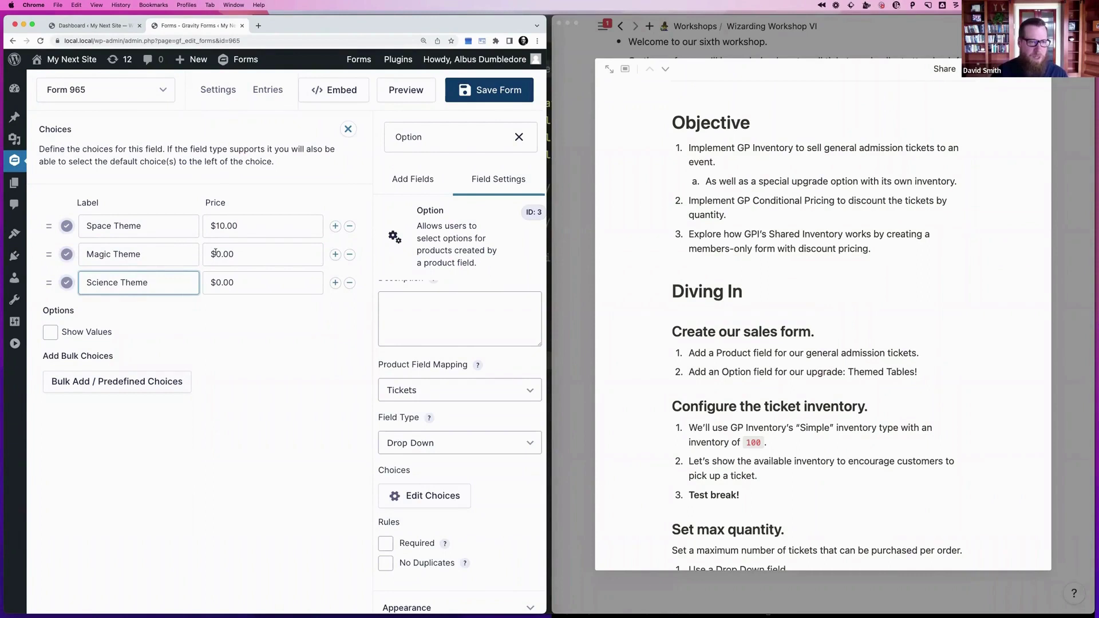
Price Magic Theme at $20 and Science Theme at $30
{"action": "left_click", "coordinate": [215, 254]}
{"action": "type", "text": "2"}
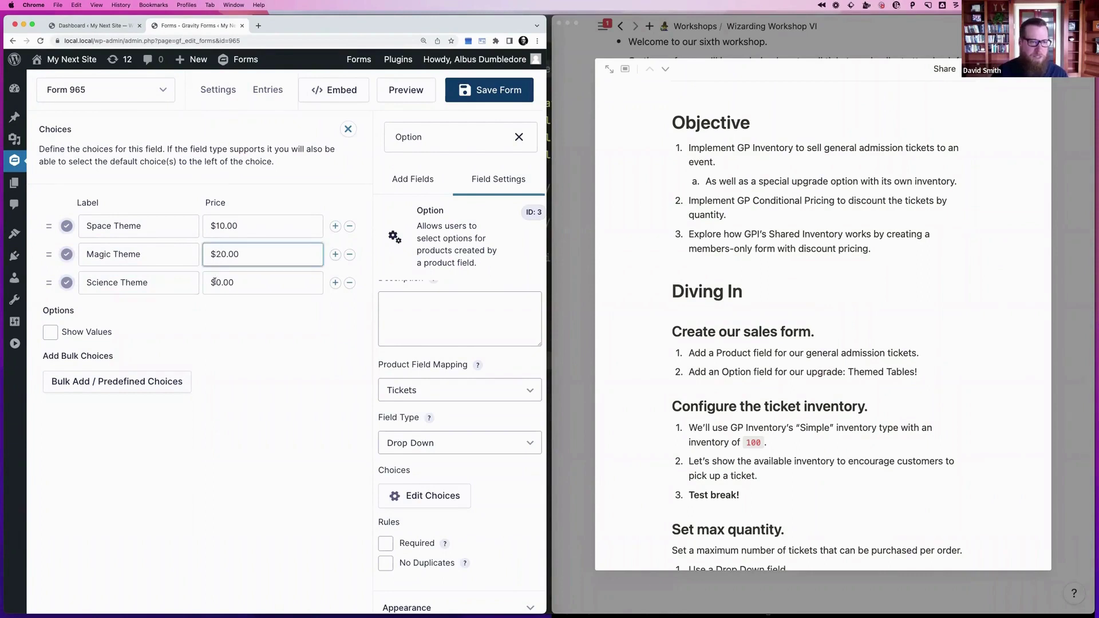
{"action": "left_click", "coordinate": [213, 282]}
{"action": "type", "text": "3"}
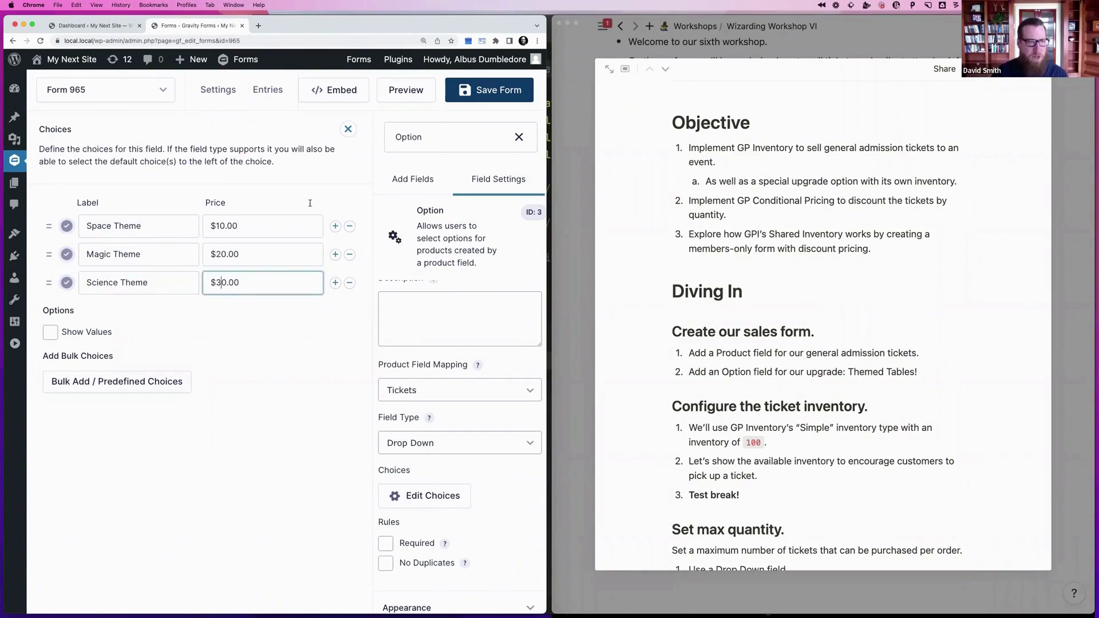
{"action": "left_click", "coordinate": [348, 130]}
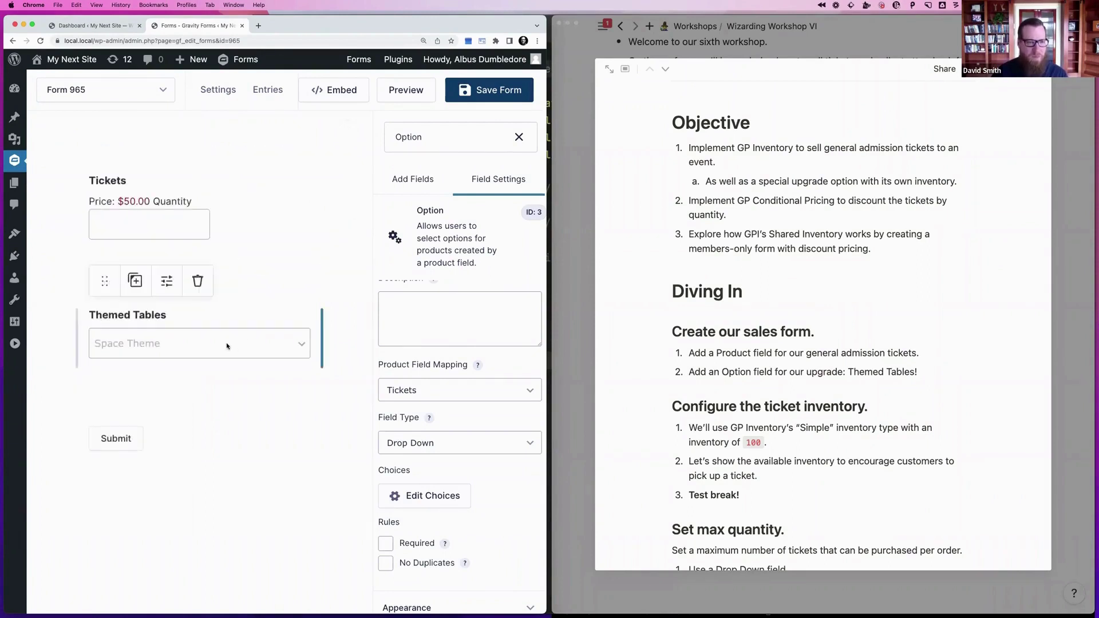
Give Tickets a Simple inventory of 100, show available inventory, and save the form
{"action": "left_click", "coordinate": [188, 214]}
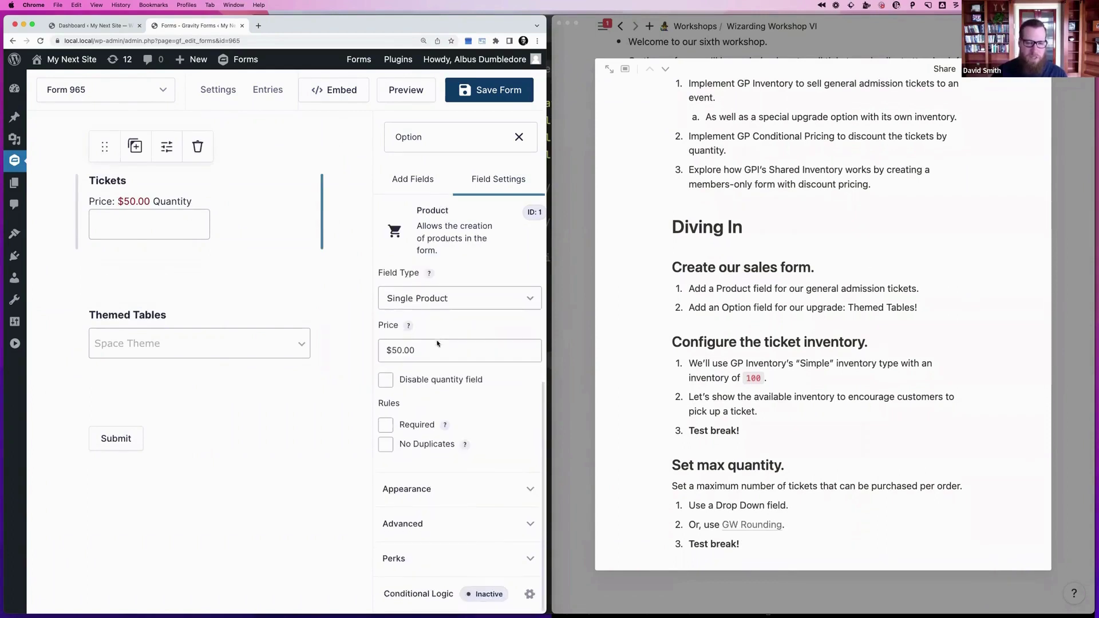
{"action": "left_click", "coordinate": [403, 559]}
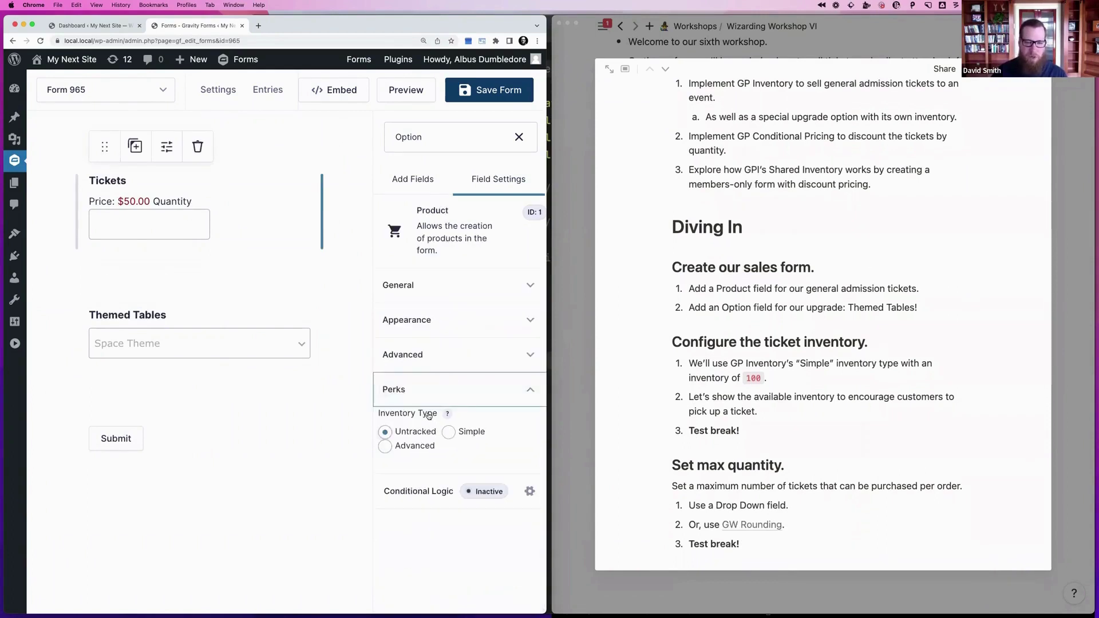
{"action": "left_click", "coordinate": [470, 434]}
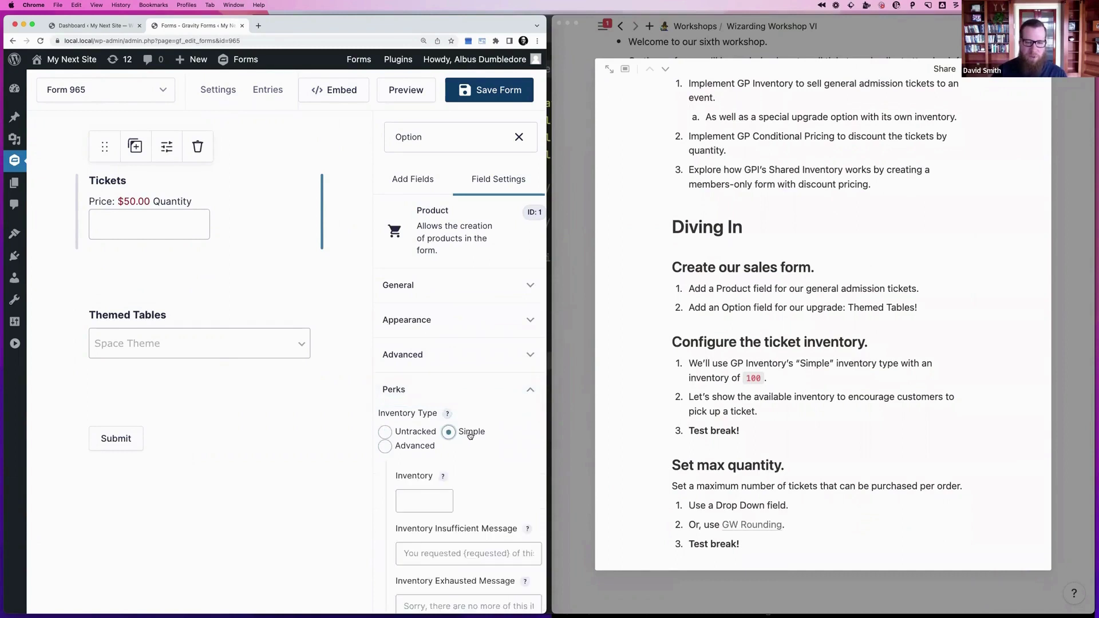
{"action": "scroll", "coordinate": [466, 424], "scroll_direction": "down", "scroll_amount": 4}
{"action": "left_click", "coordinate": [427, 378]}
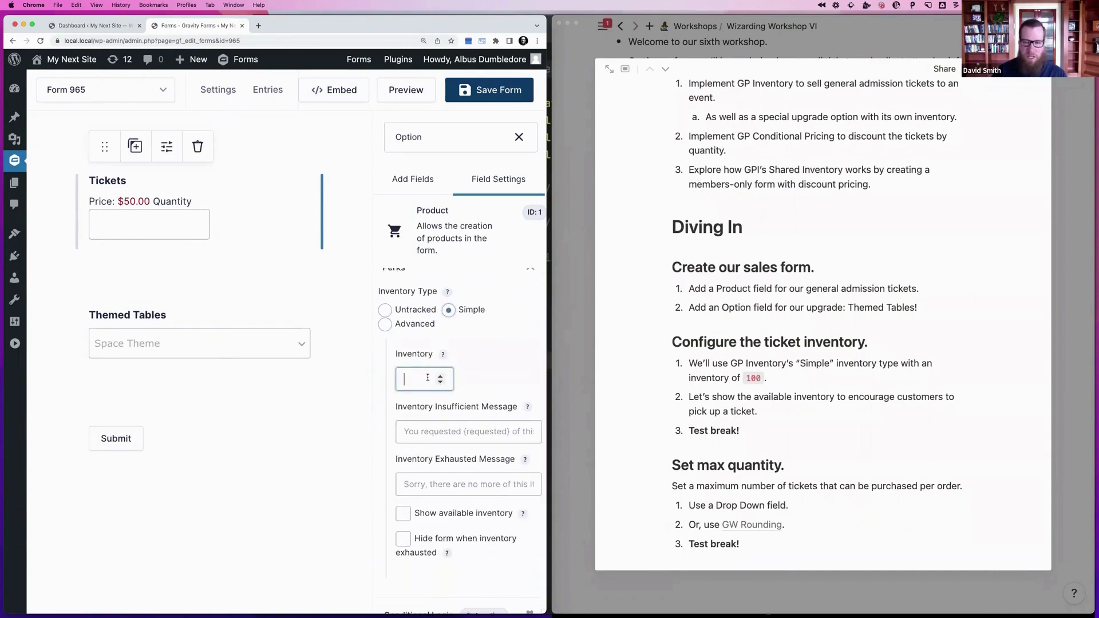
{"action": "type", "text": "100"}
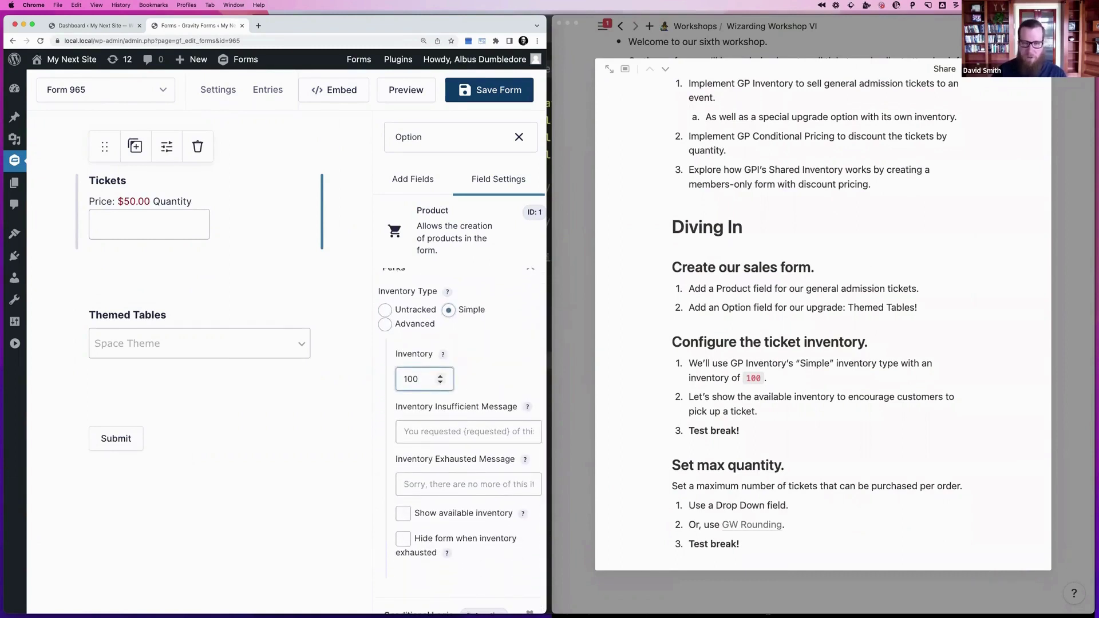
{"action": "scroll", "coordinate": [721, 394], "scroll_direction": "down", "scroll_amount": 2}
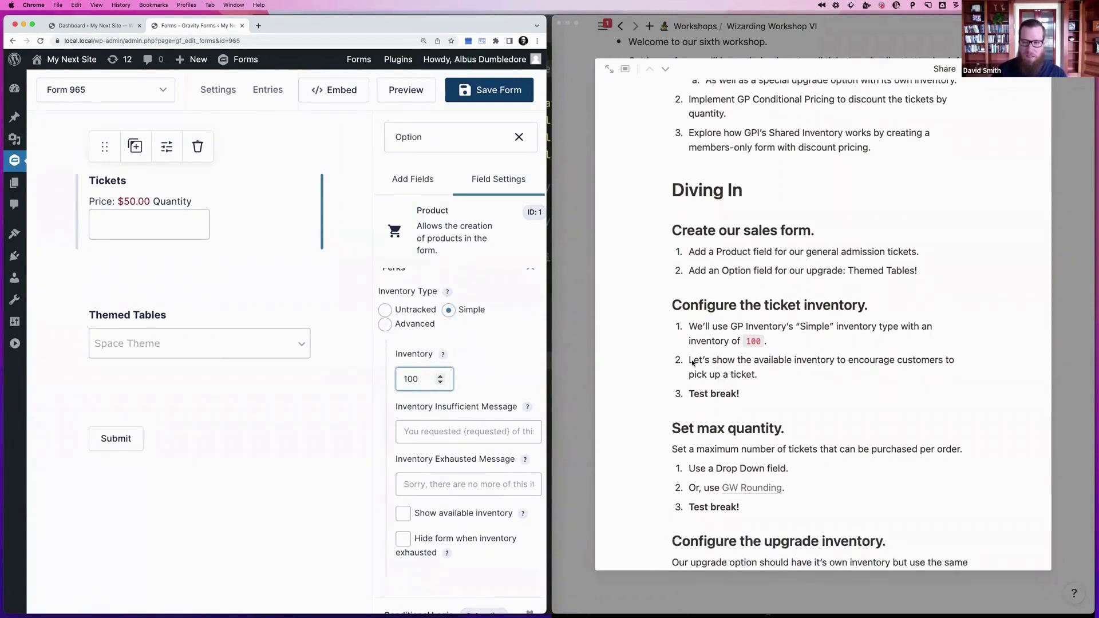
{"action": "scroll", "coordinate": [446, 458], "scroll_direction": "down", "scroll_amount": 1}
{"action": "left_click", "coordinate": [440, 494]}
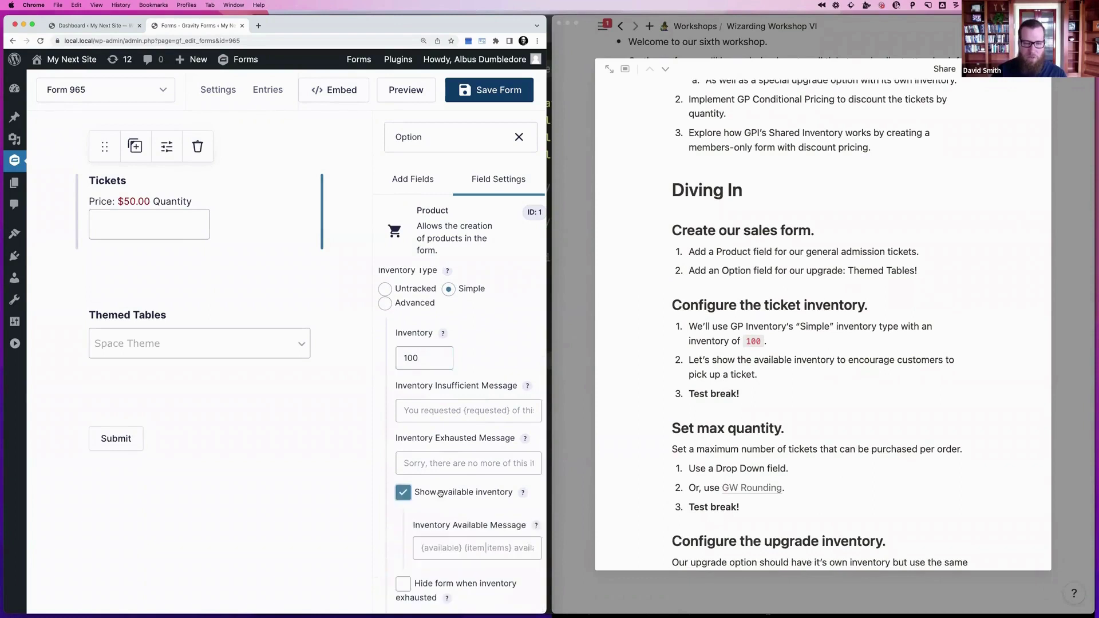
{"action": "scroll", "coordinate": [438, 489], "scroll_direction": "down", "scroll_amount": 2}
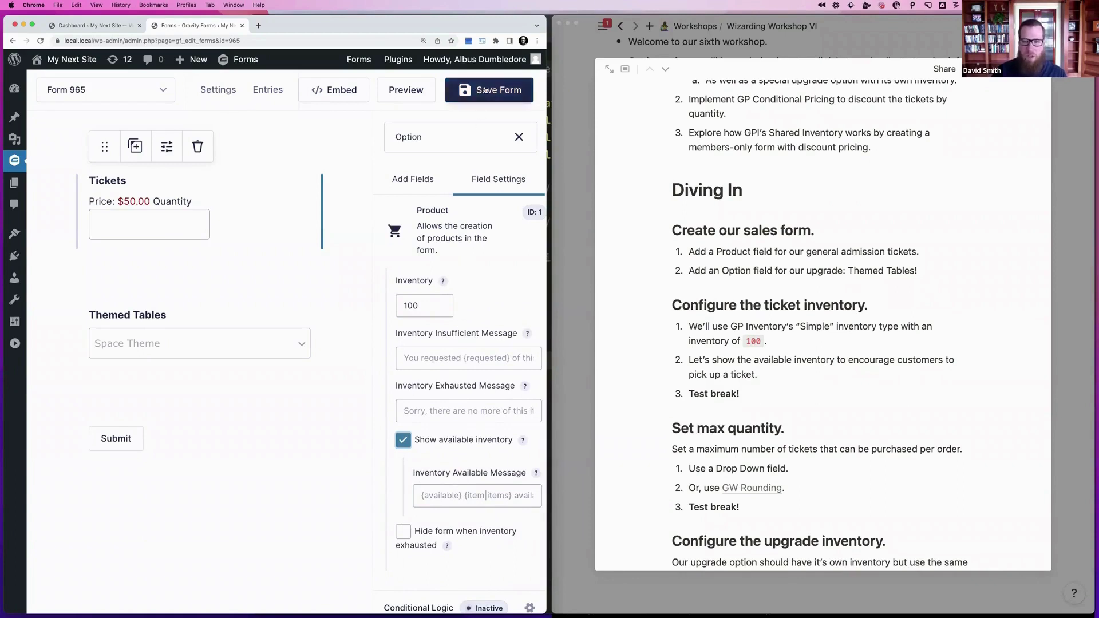
{"action": "left_click", "coordinate": [463, 92]}
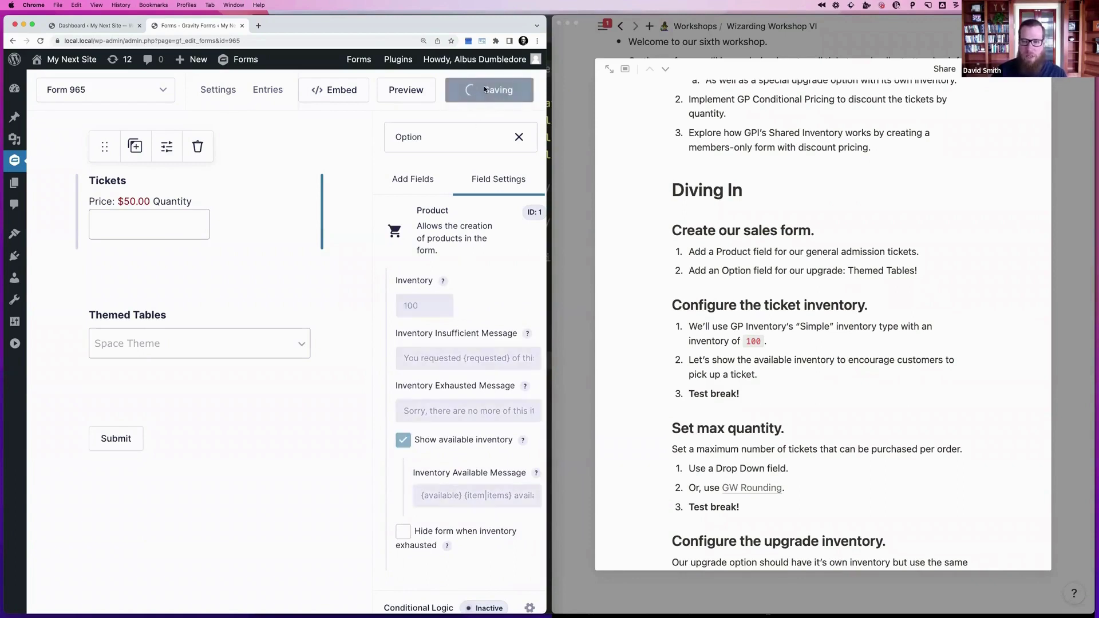
Preview the form, which shows 100 items available, and submit an order for 5 tickets
{"action": "left_click", "coordinate": [404, 90]}
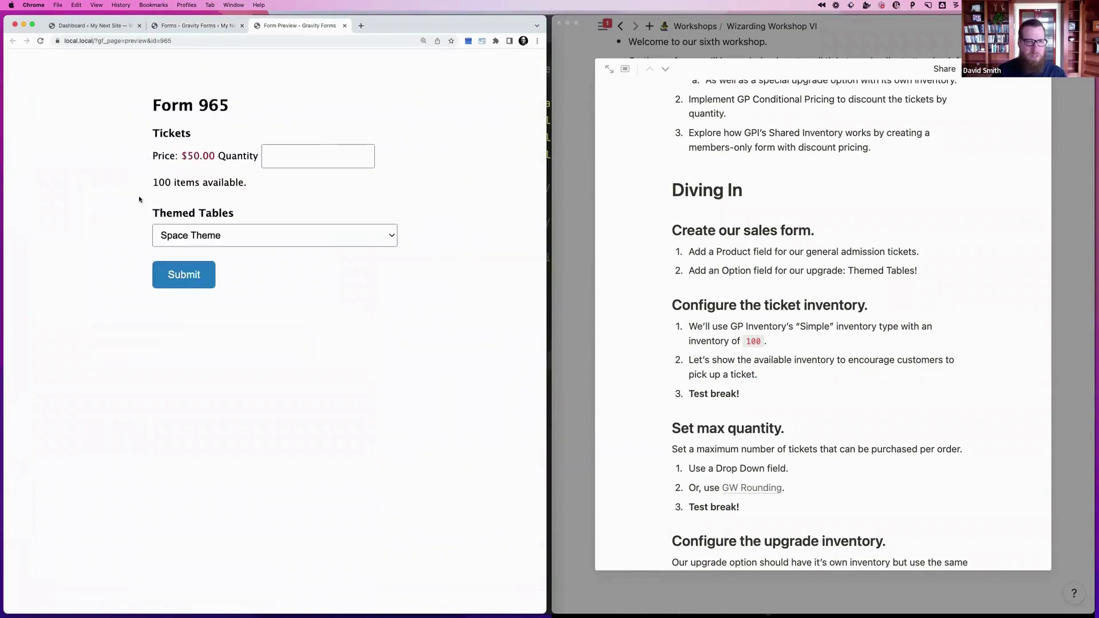
{"action": "left_click_drag", "start_coordinate": [150, 182], "coordinate": [254, 185]}
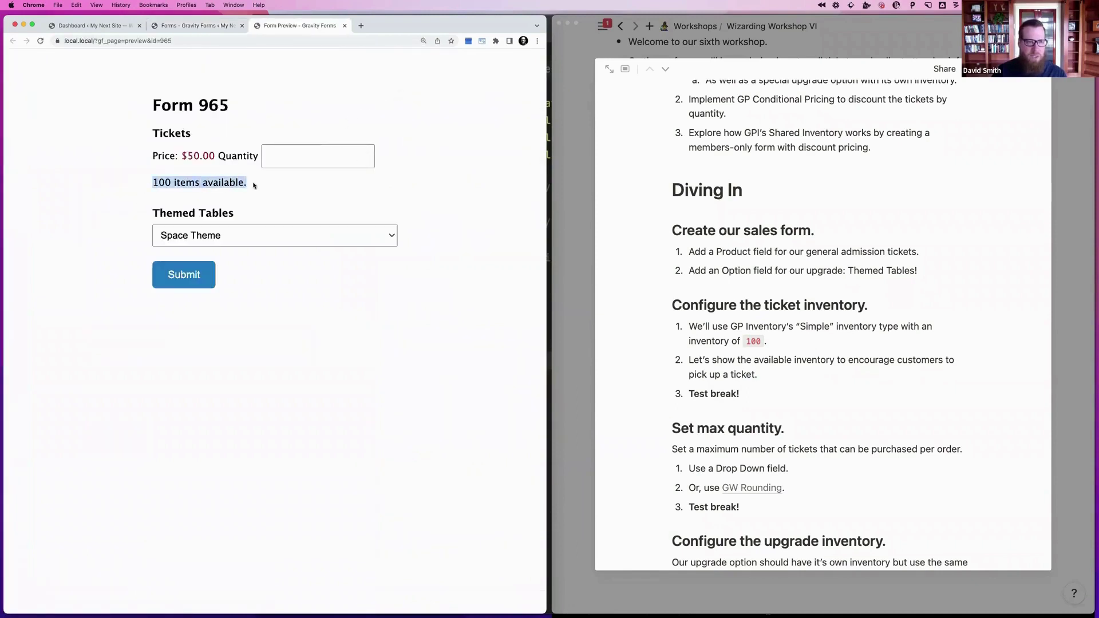
{"action": "left_click", "coordinate": [282, 158]}
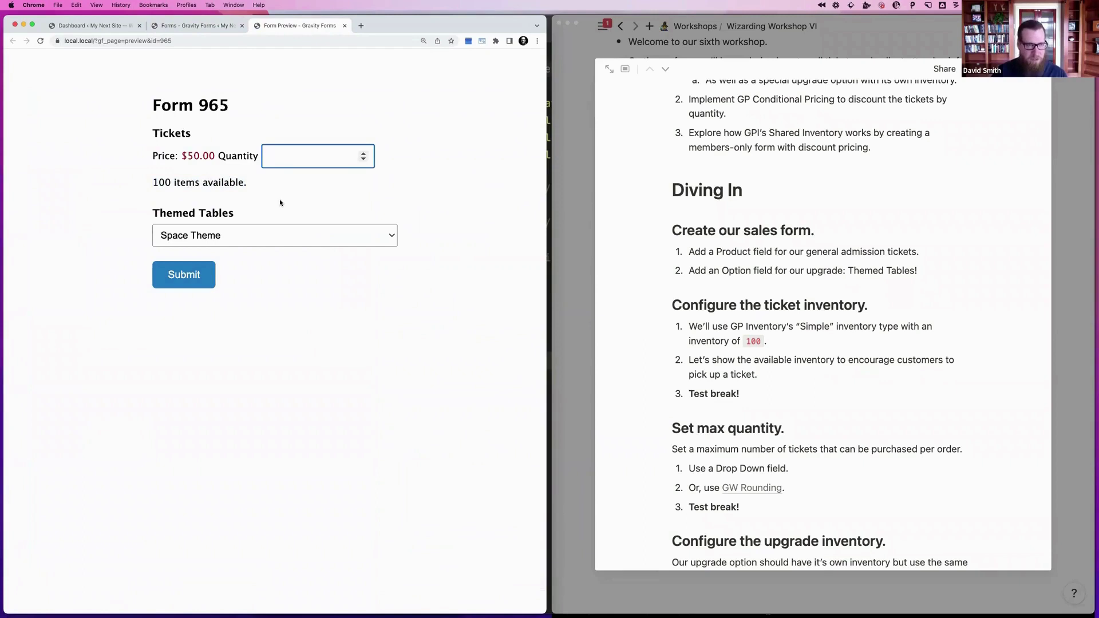
{"action": "type", "text": "5"}
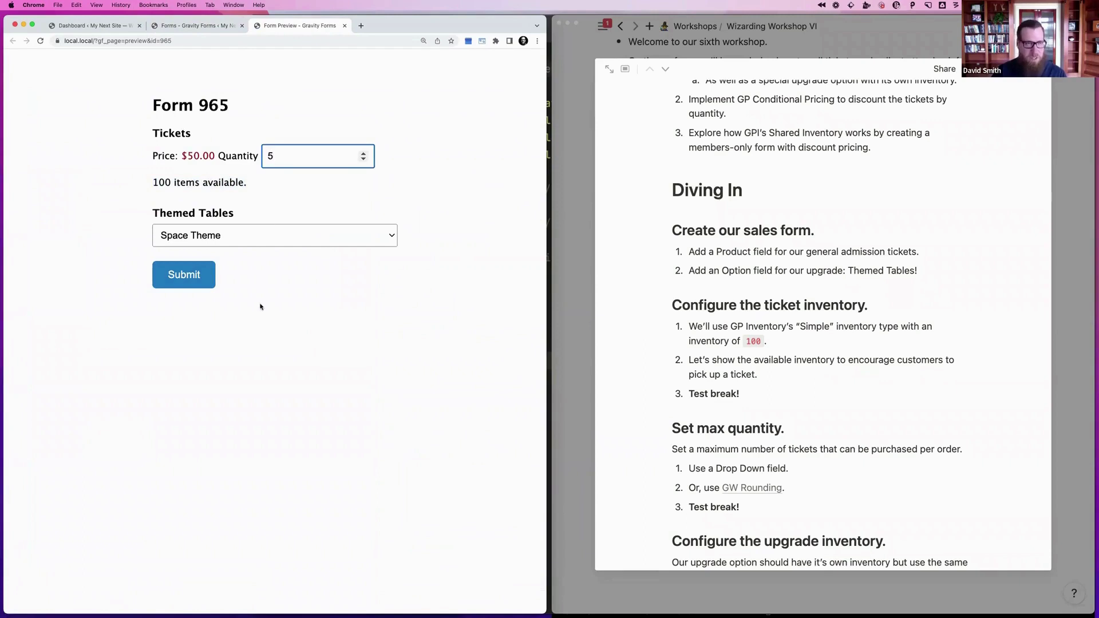
{"action": "left_click", "coordinate": [184, 275]}
Reload the preview to confirm availability dropped to 95 items
{"action": "left_click", "coordinate": [242, 41]}
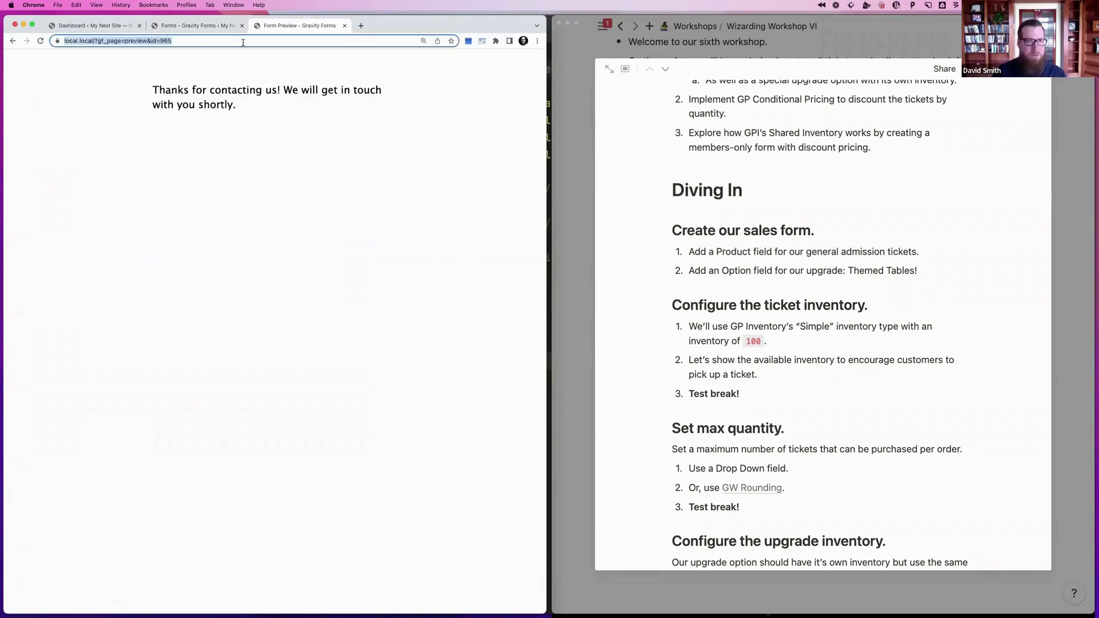
{"action": "key", "text": "Return"}
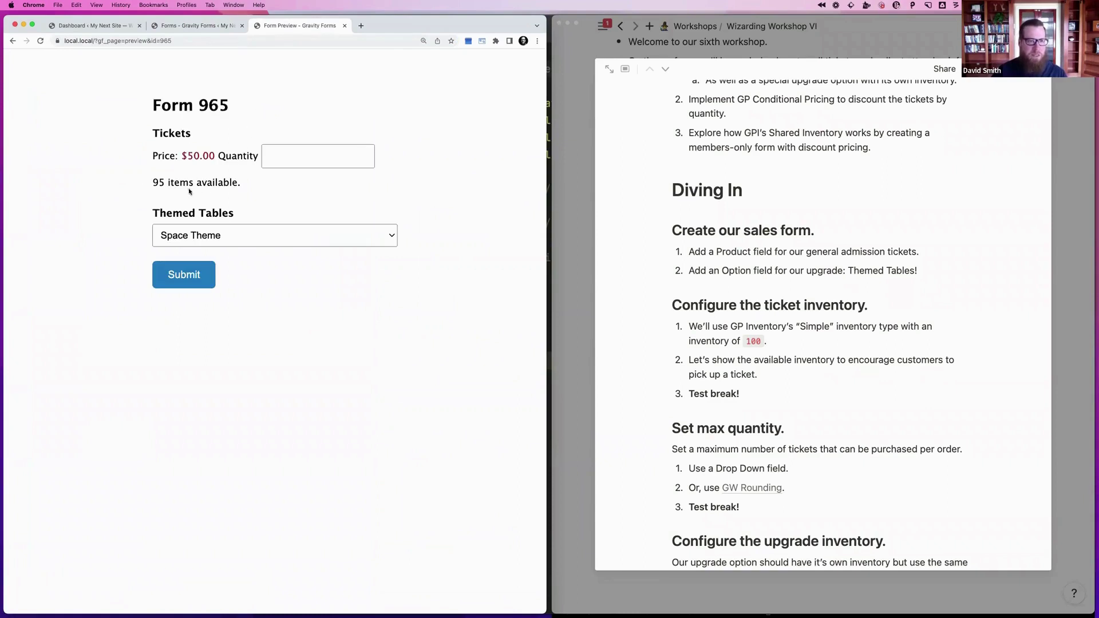
{"action": "left_click_drag", "start_coordinate": [151, 182], "coordinate": [173, 182]}
{"action": "left_click", "coordinate": [173, 182]}
{"action": "left_click", "coordinate": [209, 27]}
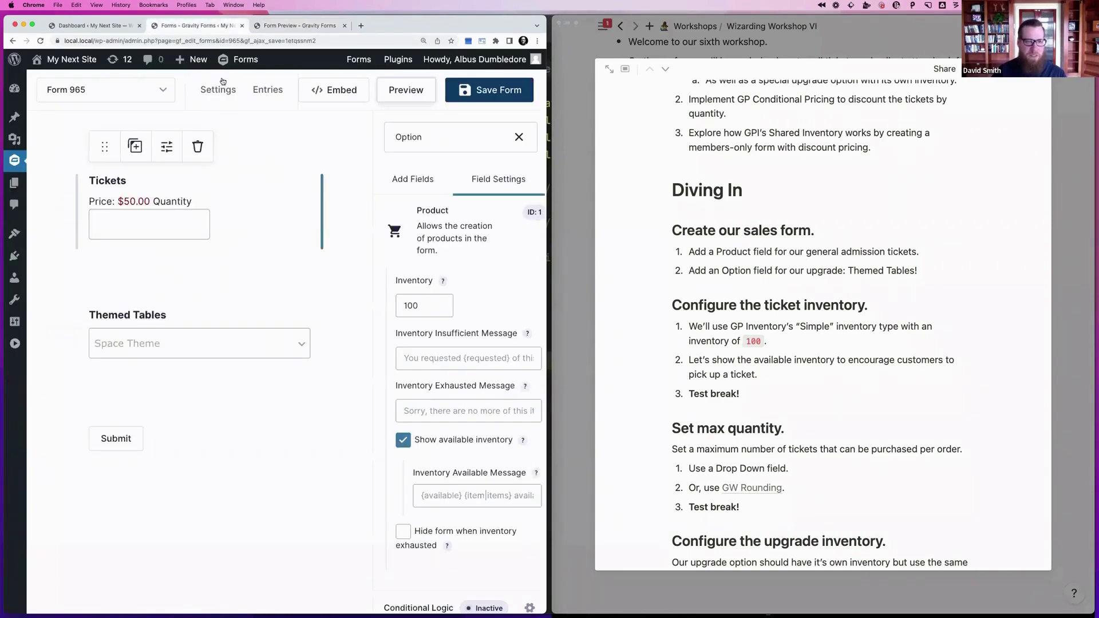
Switch Themed Tables to Simple inventory and show its available inventory
{"action": "left_click", "coordinate": [201, 331]}
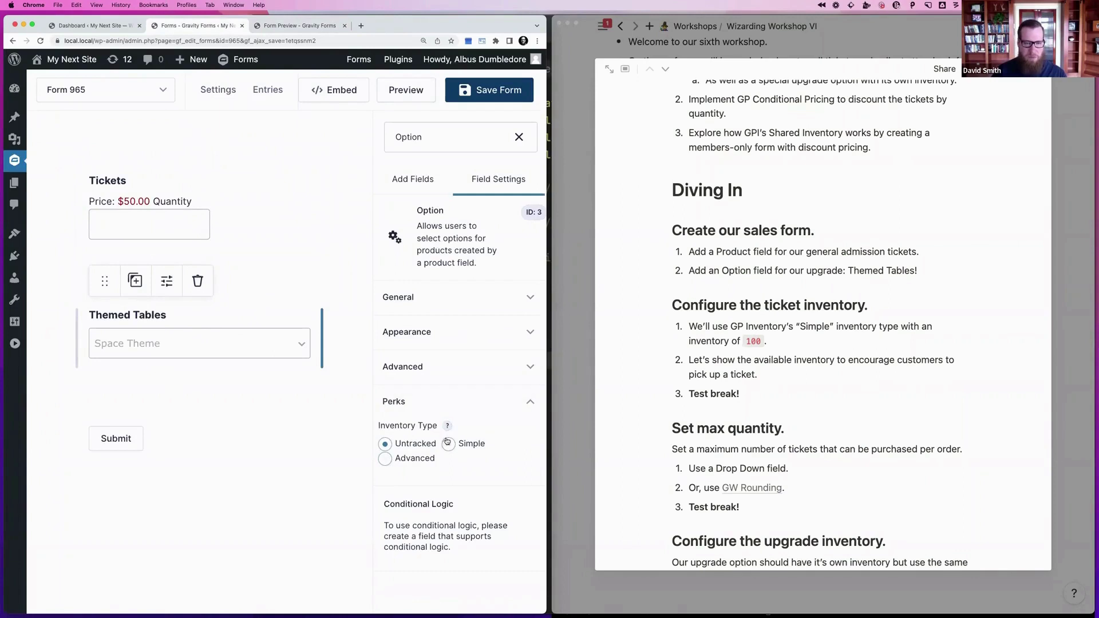
{"action": "left_click", "coordinate": [466, 447]}
{"action": "scroll", "coordinate": [461, 493], "scroll_direction": "down", "scroll_amount": 5}
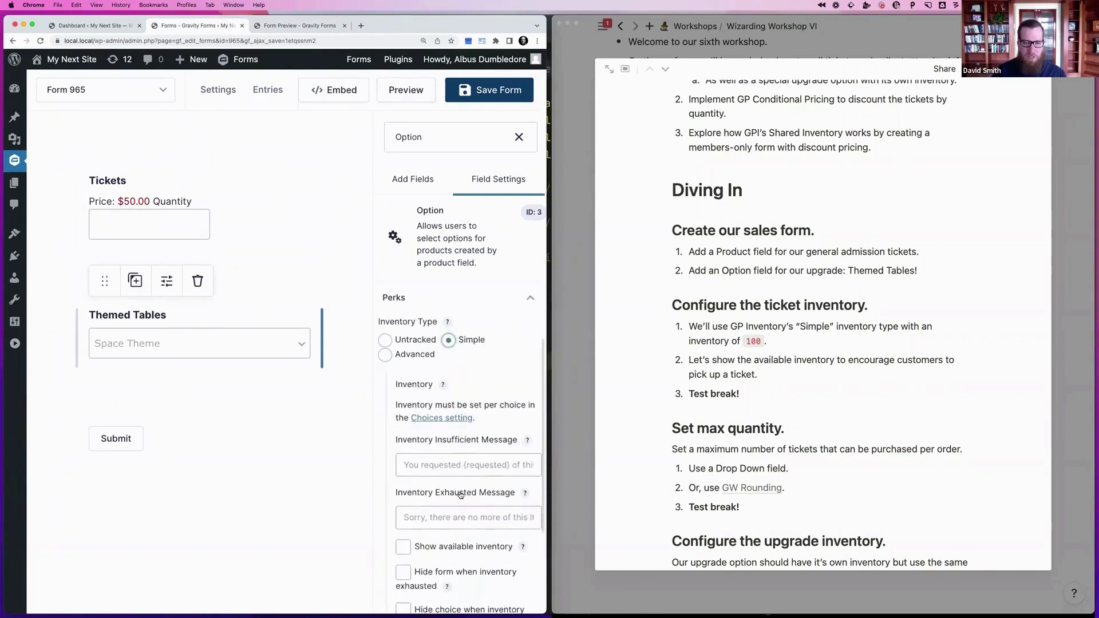
{"action": "scroll", "coordinate": [461, 493], "scroll_direction": "up", "scroll_amount": 1}
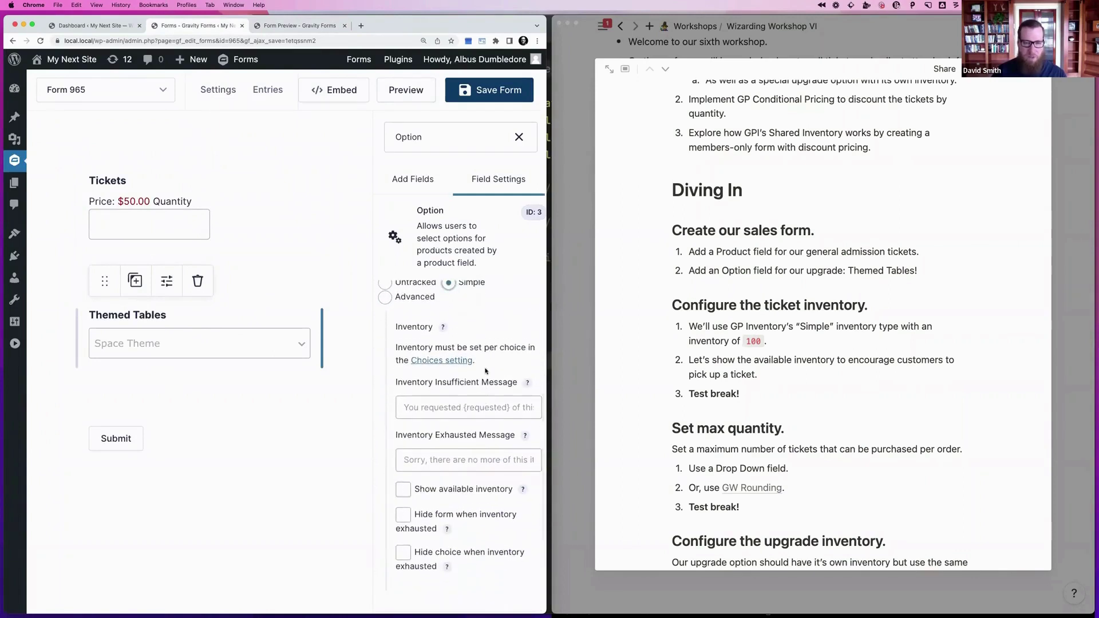
{"action": "scroll", "coordinate": [481, 381], "scroll_direction": "down", "scroll_amount": 1}
{"action": "scroll", "coordinate": [455, 452], "scroll_direction": "down", "scroll_amount": 1}
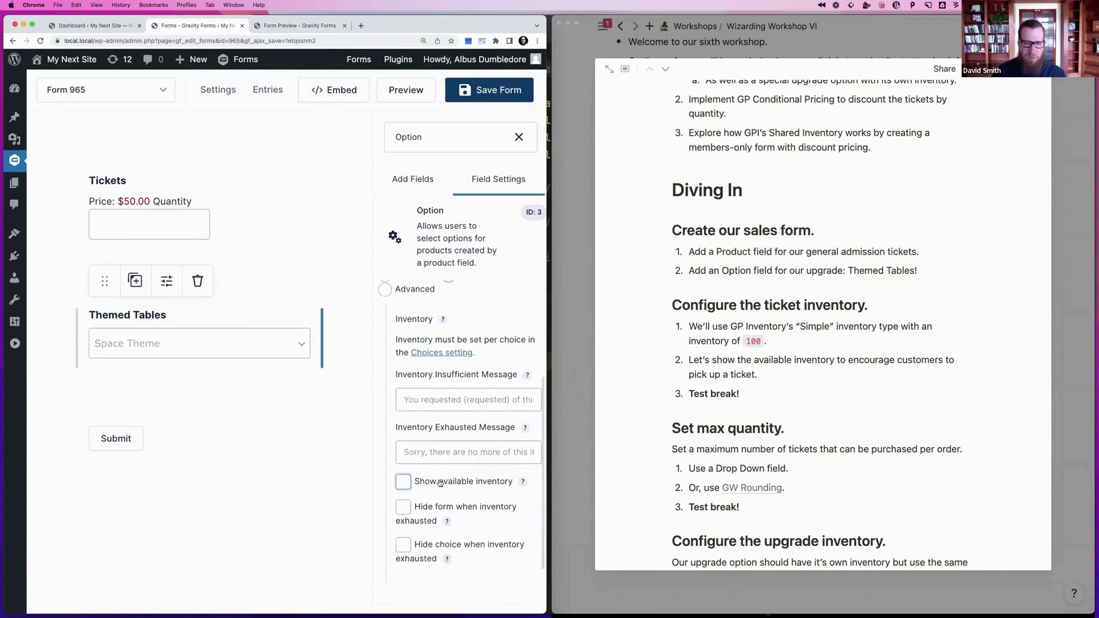
{"action": "left_click", "coordinate": [404, 479]}
{"action": "scroll", "coordinate": [515, 493], "scroll_direction": "down", "scroll_amount": 2}
Rewrite the inventory available message to use {seat|seats} instead of {item|items}
{"action": "mouse_move", "coordinate": [536, 489]}
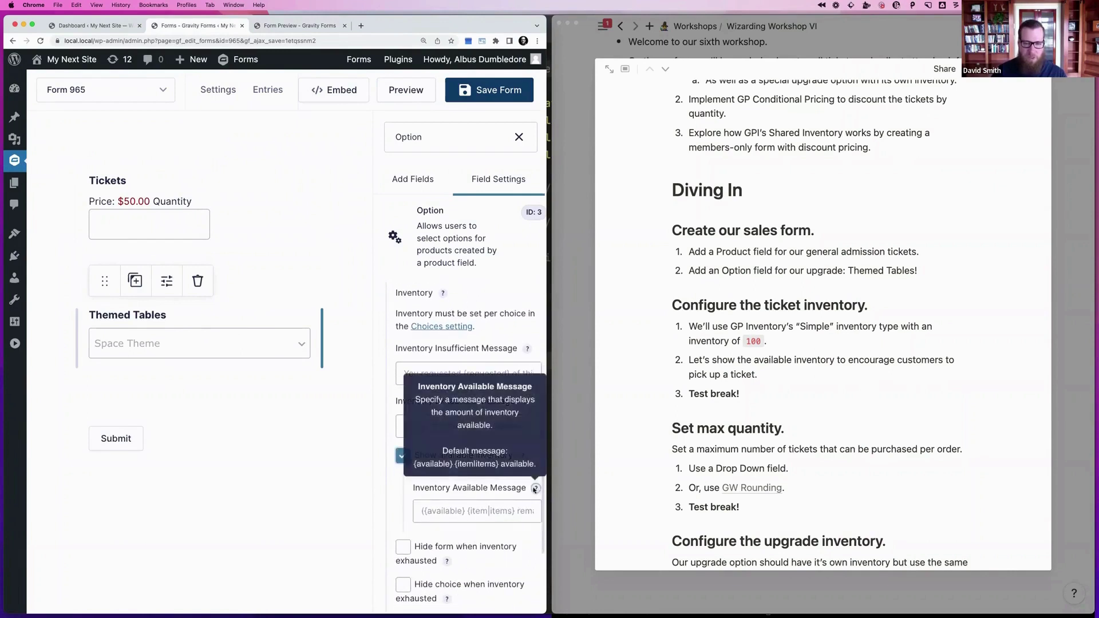
{"action": "left_click_drag", "start_coordinate": [538, 468], "coordinate": [414, 465]}
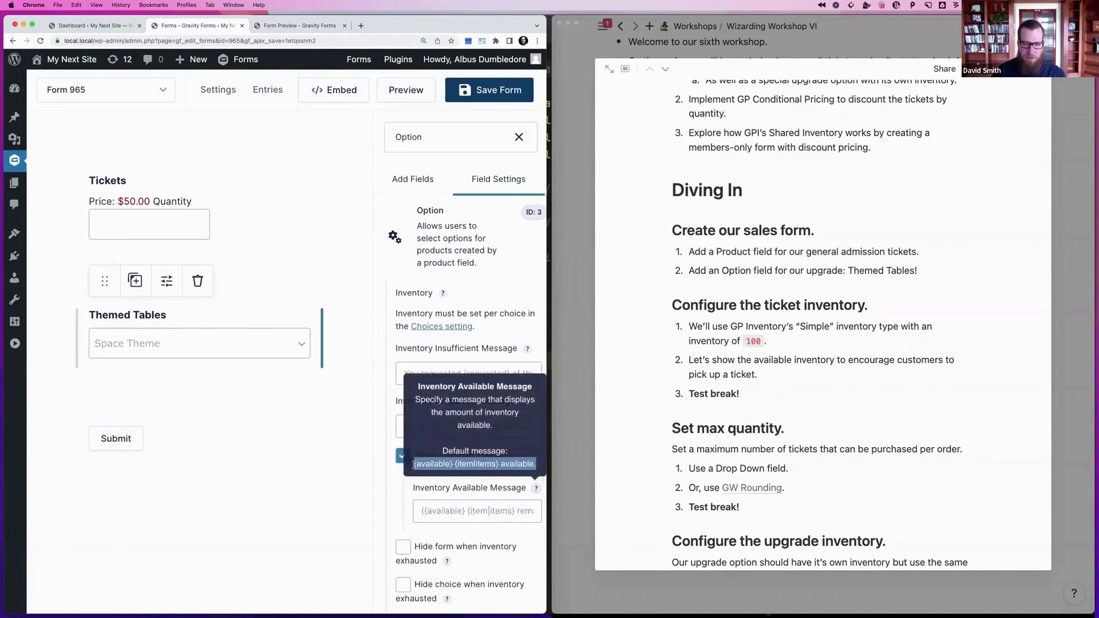
{"action": "key", "text": "ctrl+c"}
{"action": "left_click", "coordinate": [437, 511]}
{"action": "key", "text": "ctrl+v"}
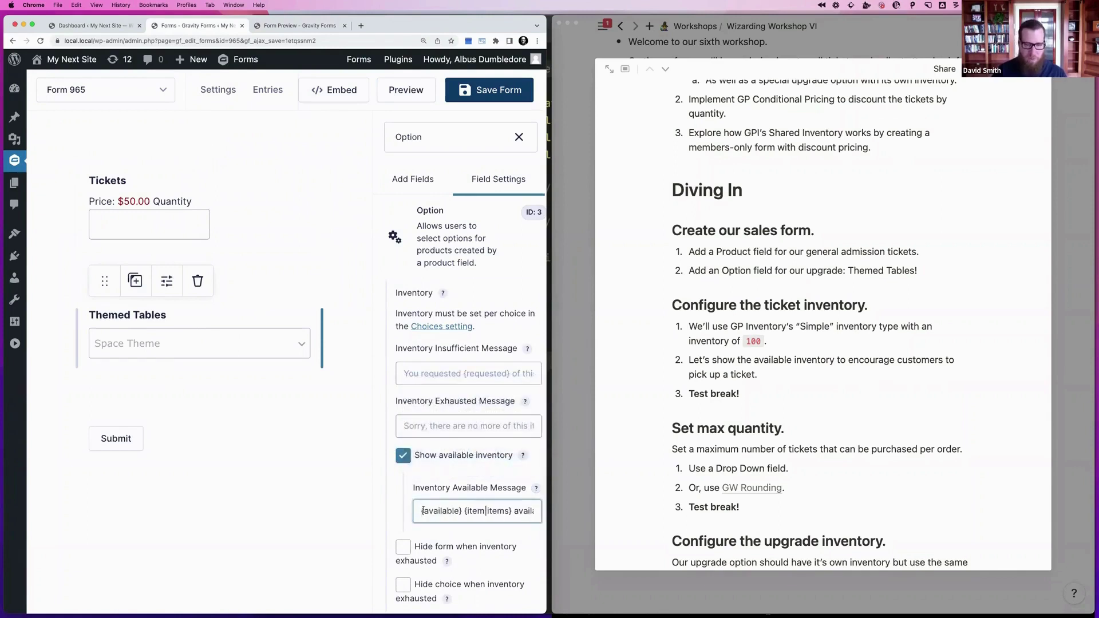
{"action": "left_click", "coordinate": [418, 511]}
{"action": "type", "text": "("}
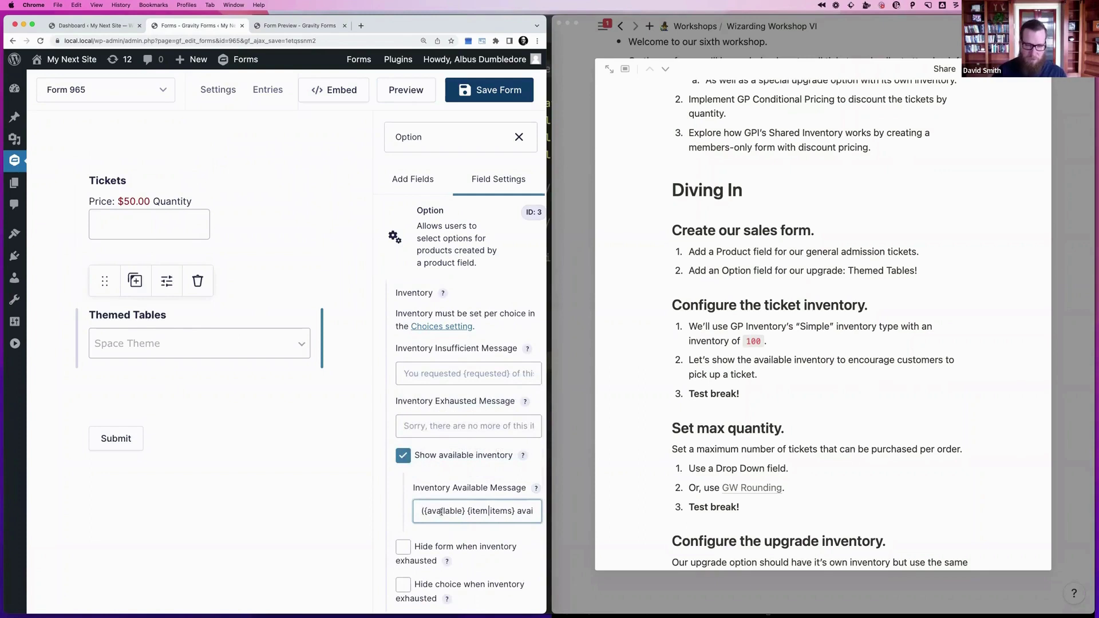
{"action": "double_click", "coordinate": [479, 510]}
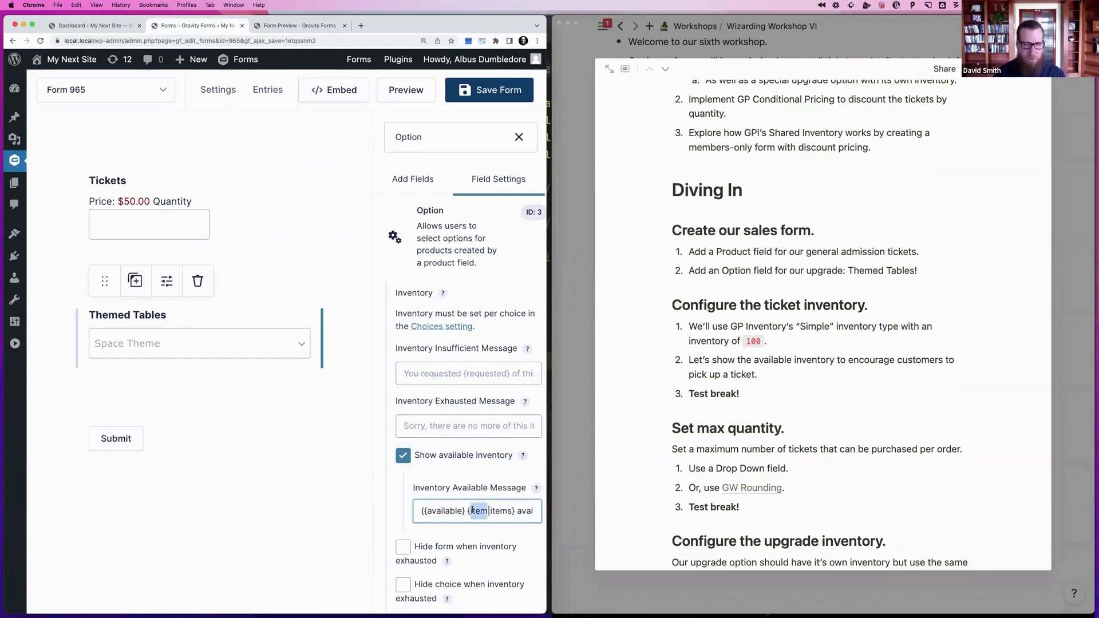
{"action": "type", "text": "seat"}
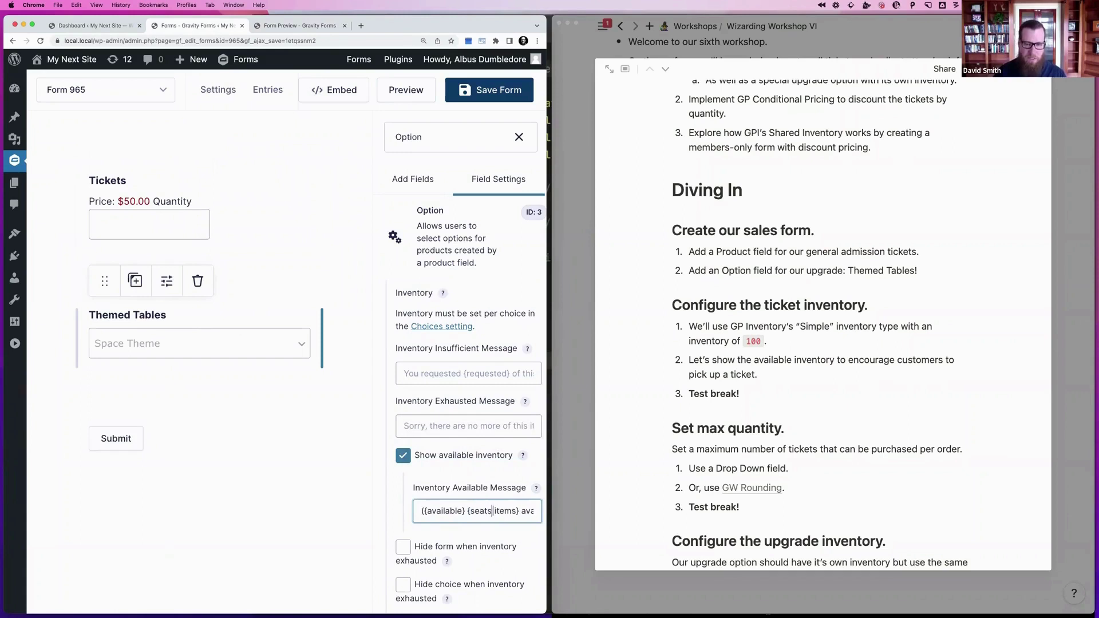
{"action": "double_click", "coordinate": [501, 510]}
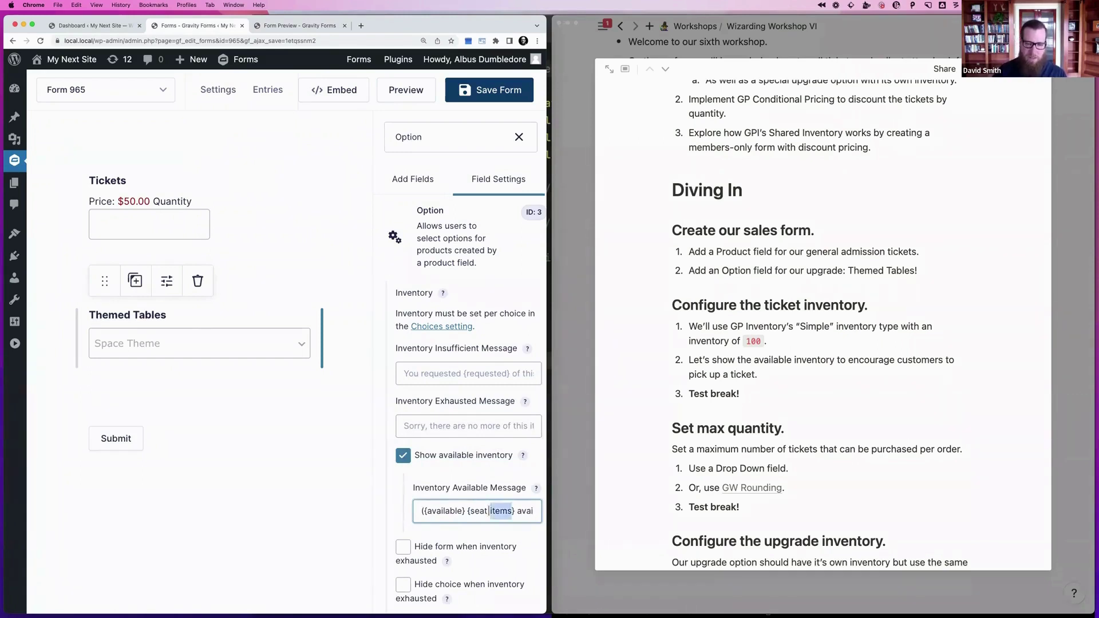
{"action": "type", "text": "seats"}
{"action": "left_click", "coordinate": [421, 511]}
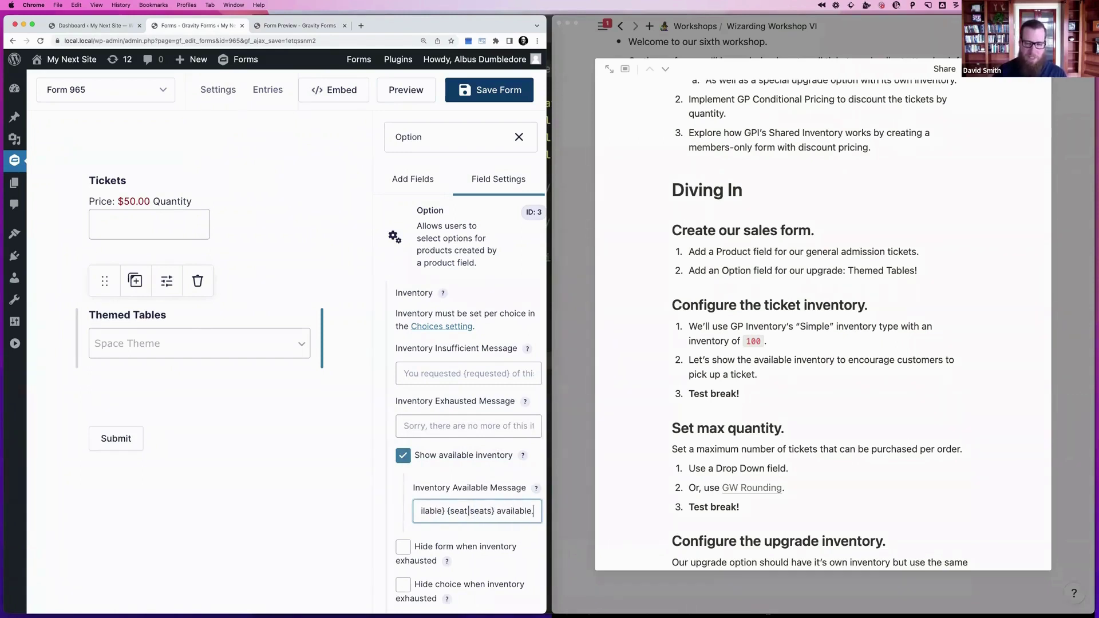
{"action": "scroll", "coordinate": [466, 404], "scroll_direction": "down", "scroll_amount": 2}
{"action": "scroll", "coordinate": [466, 403], "scroll_direction": "up", "scroll_amount": 5}
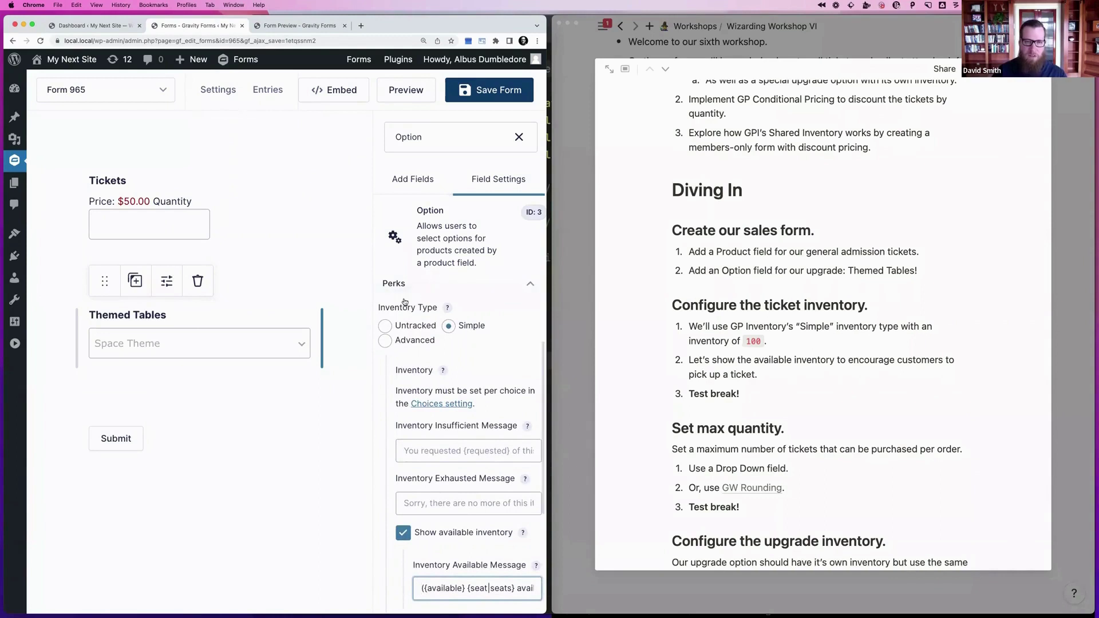
{"action": "left_click", "coordinate": [405, 285]}
{"action": "left_click", "coordinate": [430, 298]}
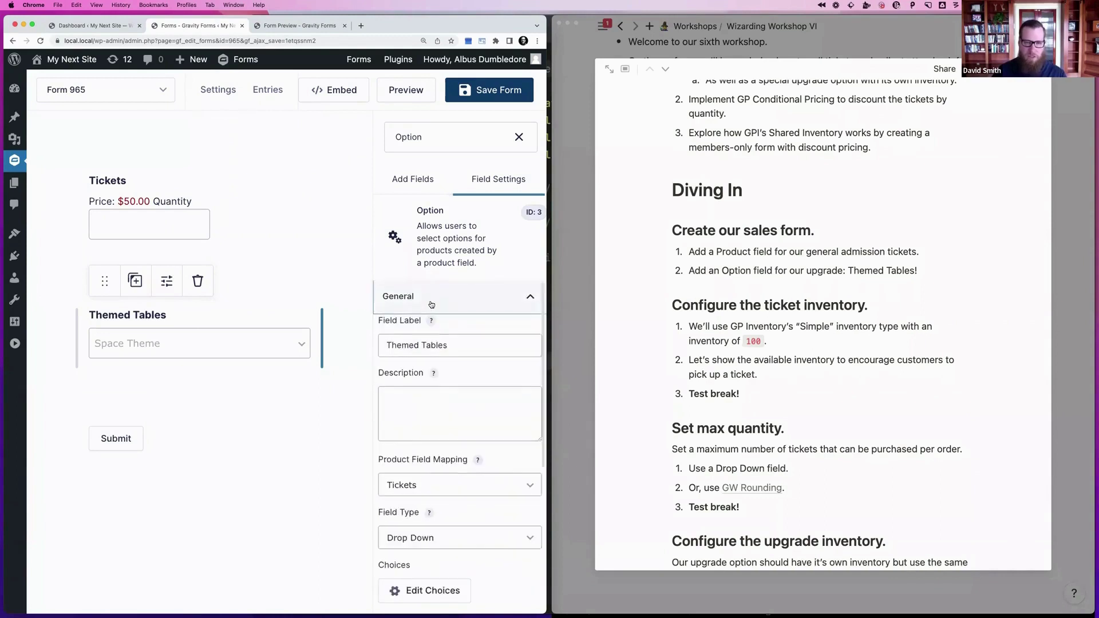
Enter an inventory of 8 for Space Theme, Magic Theme and Science Theme
{"action": "scroll", "coordinate": [429, 299], "scroll_direction": "down", "scroll_amount": 3}
{"action": "scroll", "coordinate": [432, 481], "scroll_direction": "down", "scroll_amount": 2}
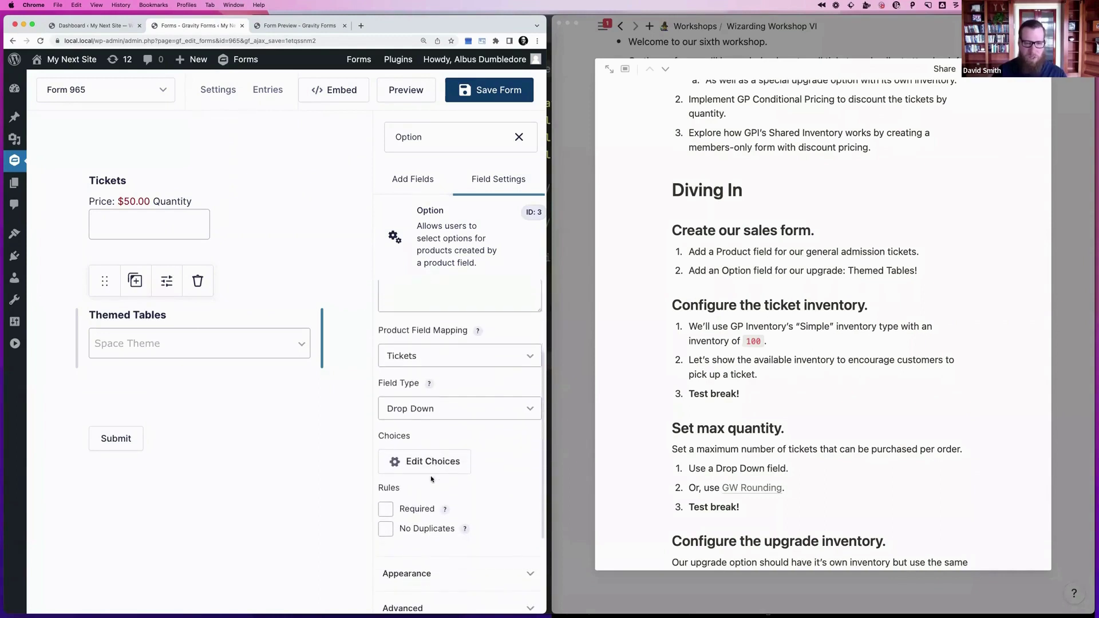
{"action": "left_click", "coordinate": [426, 462]}
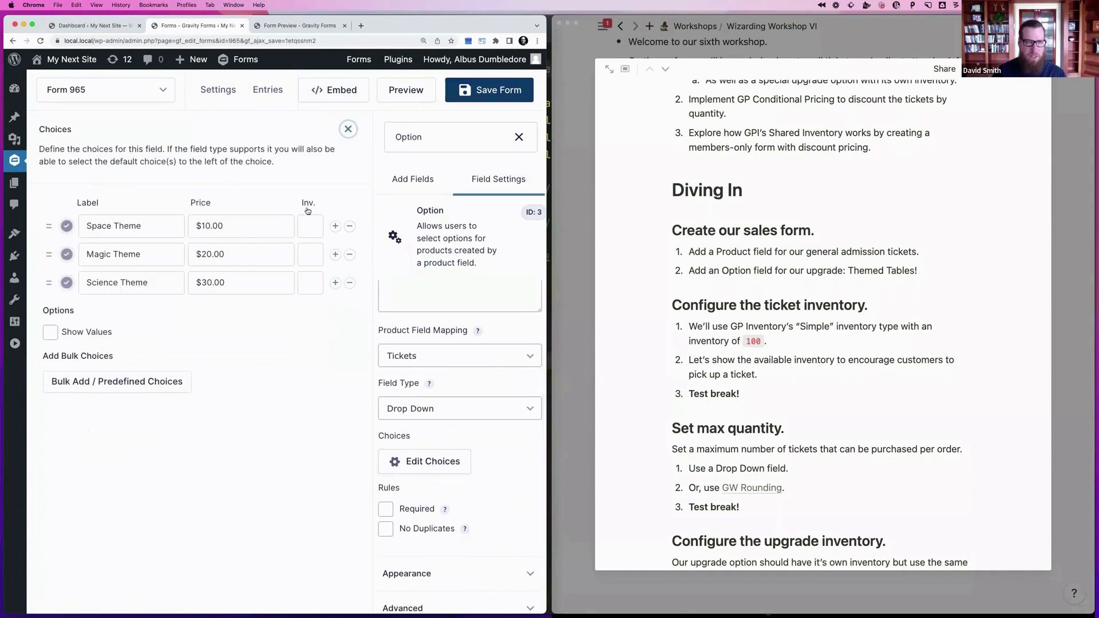
{"action": "left_click", "coordinate": [309, 225]}
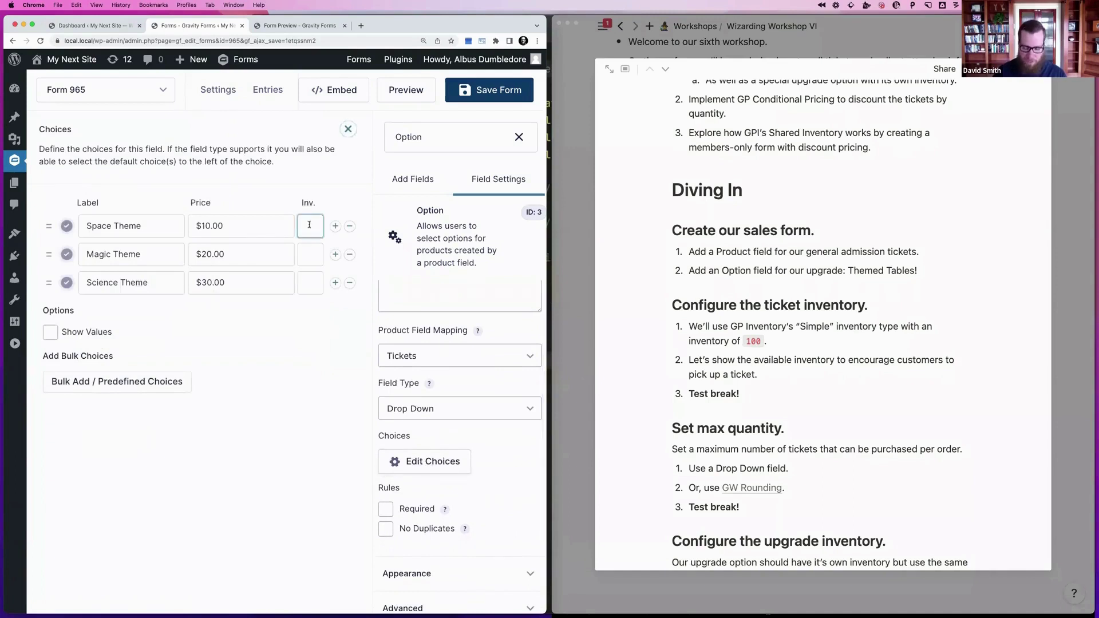
{"action": "type", "text": "8"}
{"action": "key", "text": "Tab"}
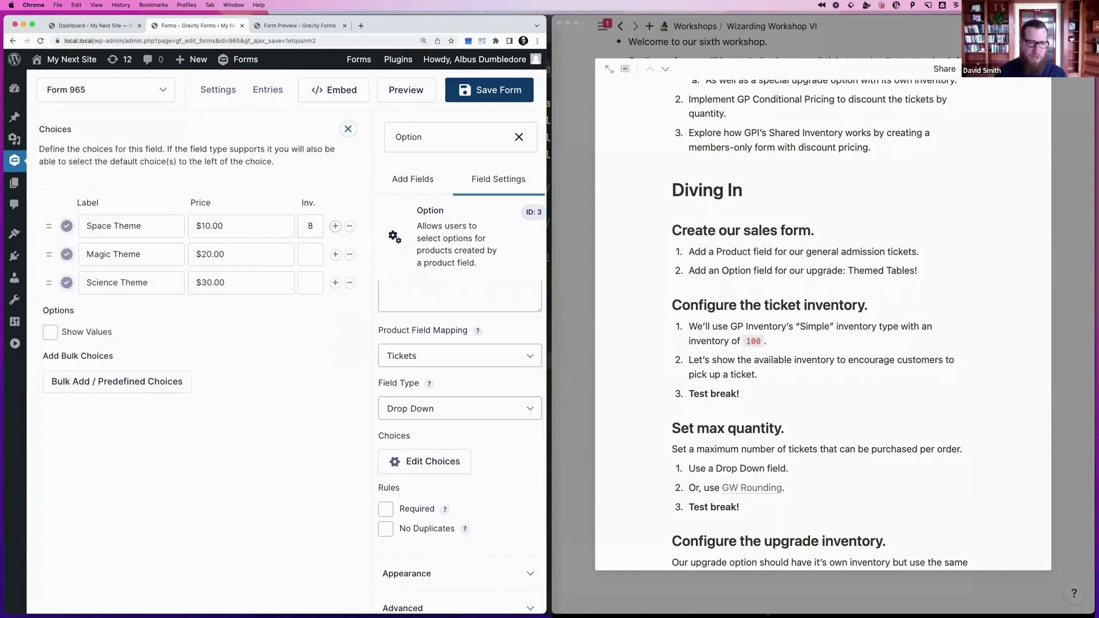
{"action": "key", "text": "Tab"}
{"action": "key", "text": "Tab"}
{"action": "key", "text": "Tab"}
{"action": "key", "text": "Tab"}
{"action": "key", "text": "Tab"}
{"action": "type", "text": "8"}
{"action": "key", "text": "Tab"}
{"action": "key", "text": "Tab"}
{"action": "key", "text": "Tab"}
{"action": "key", "text": "Tab"}
{"action": "key", "text": "Tab"}
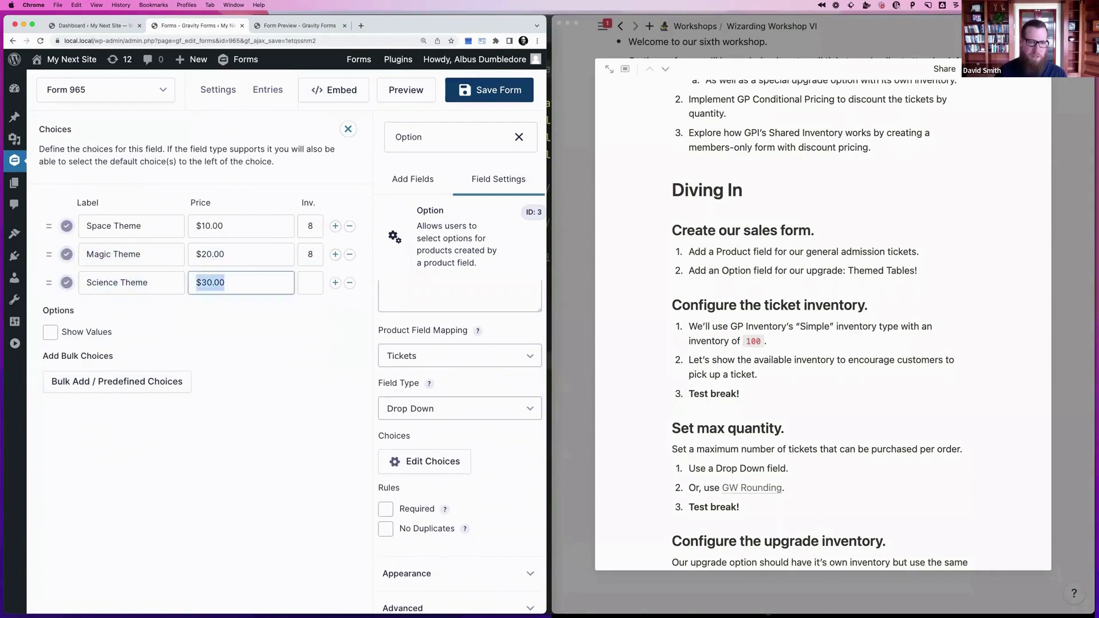
{"action": "key", "text": "Tab"}
{"action": "type", "text": "8"}
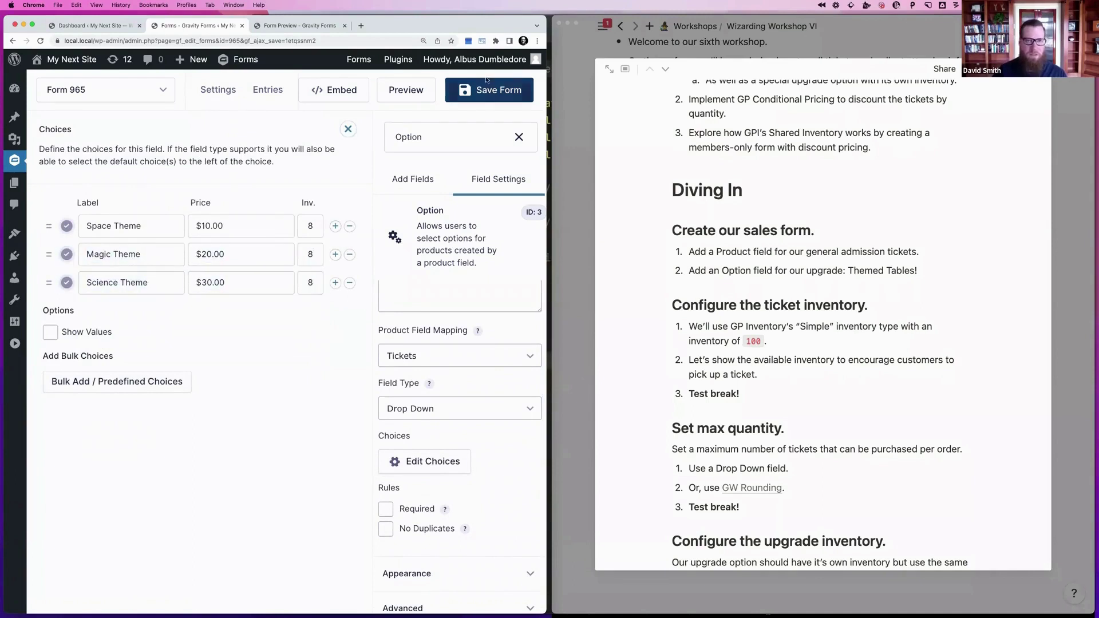
Save the form and go to the form preview tab
{"action": "left_click", "coordinate": [492, 87]}
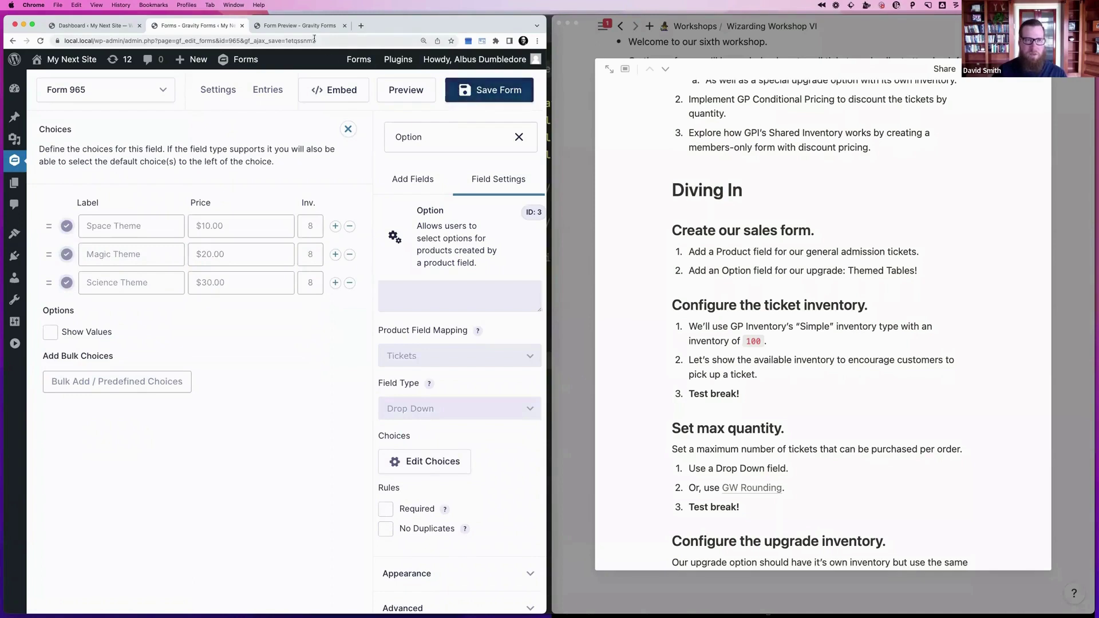
{"action": "left_click", "coordinate": [296, 25]}
{"action": "left_click", "coordinate": [294, 41]}
Reload the preview and check the seat counts listed in the Themed Tables drop-down
{"action": "key", "text": "Return"}
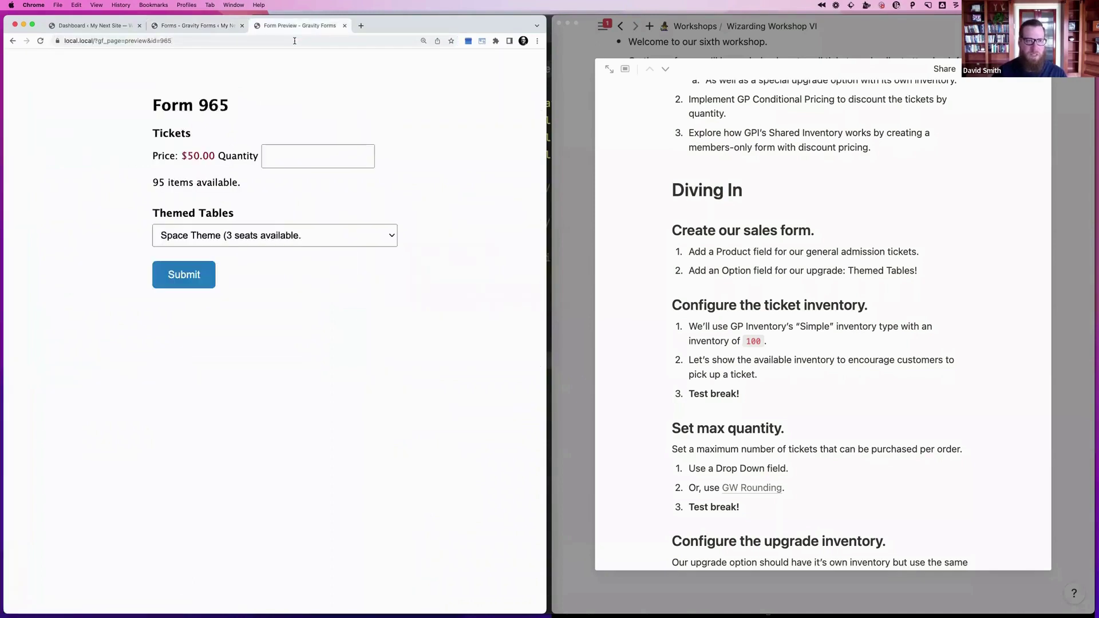
{"action": "left_click_drag", "start_coordinate": [148, 182], "coordinate": [250, 184]}
{"action": "left_click", "coordinate": [241, 181]}
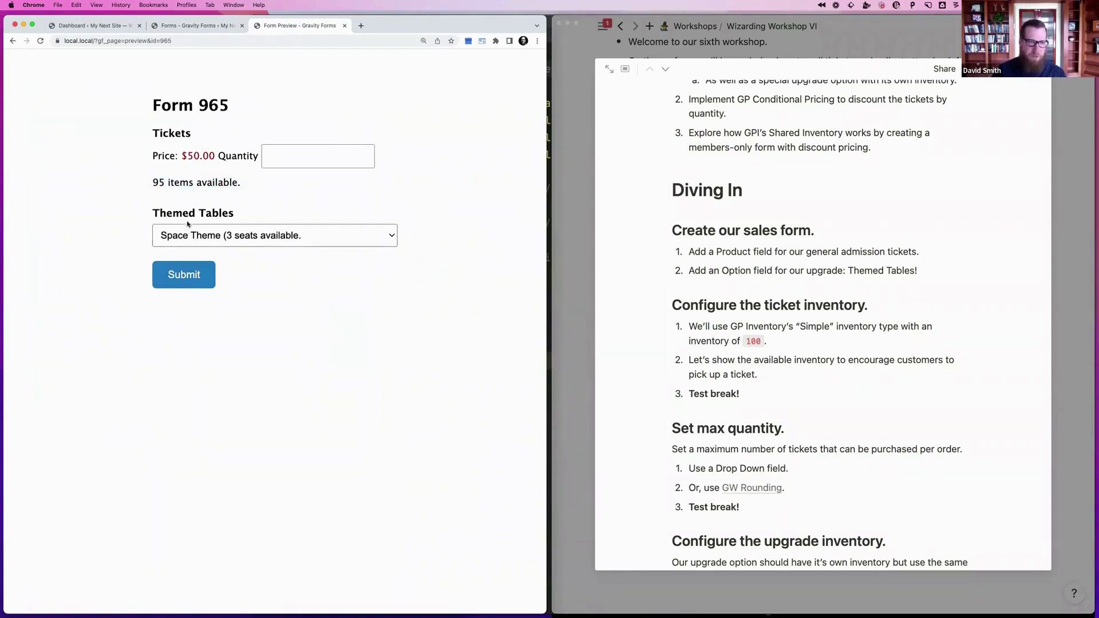
{"action": "left_click", "coordinate": [205, 236]}
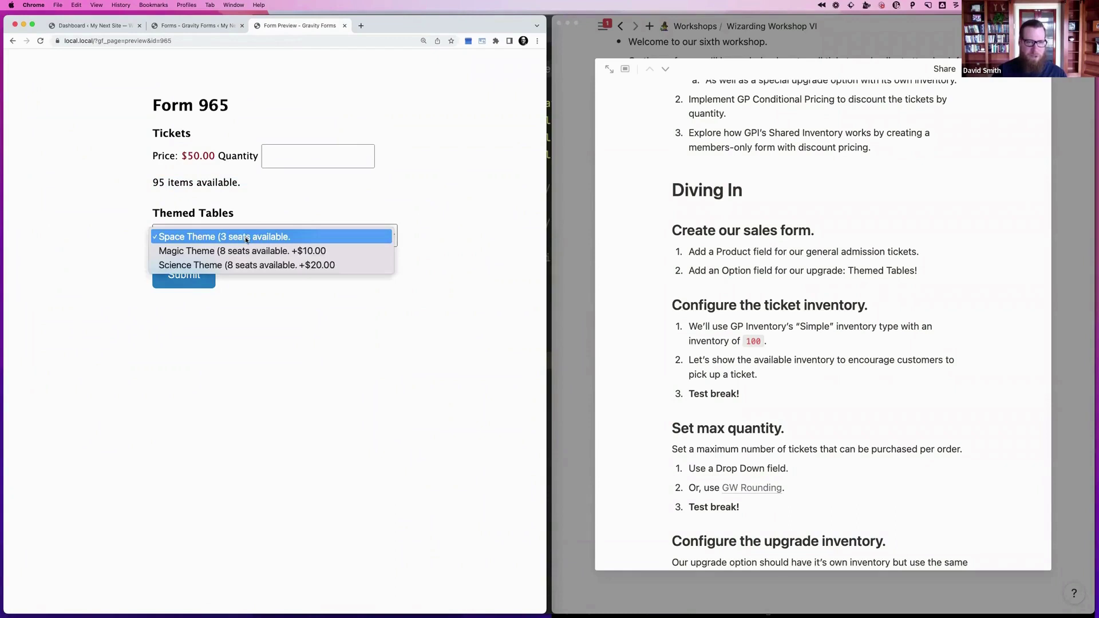
{"action": "left_click", "coordinate": [209, 25]}
{"action": "left_click", "coordinate": [209, 26]}
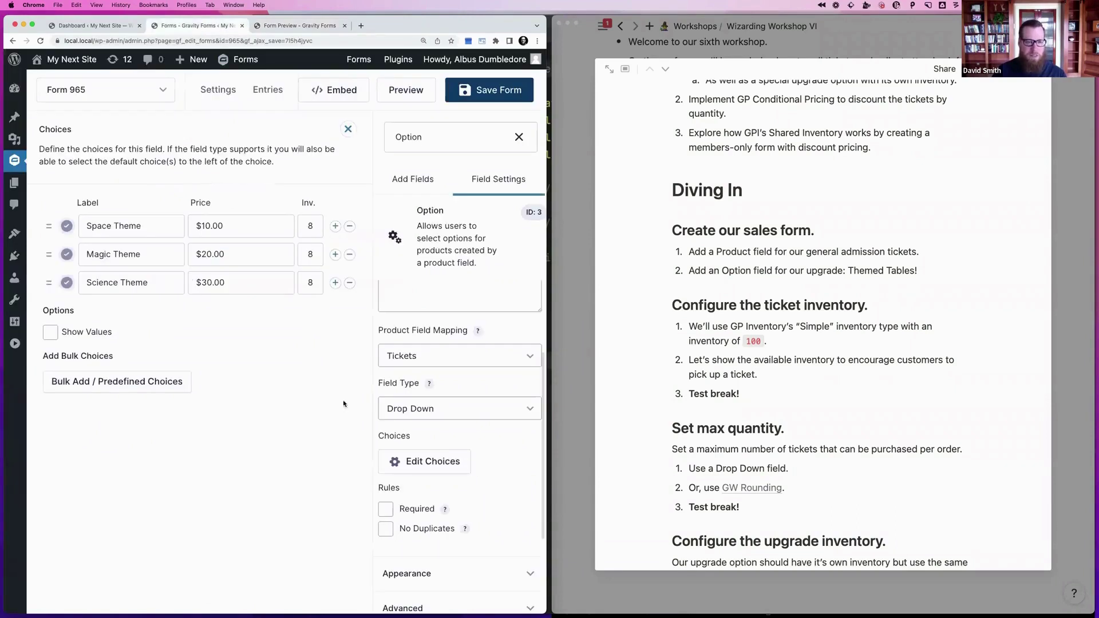
Append ')' to the Themed Tables inventory available message and save the form
{"action": "left_click", "coordinate": [348, 130]}
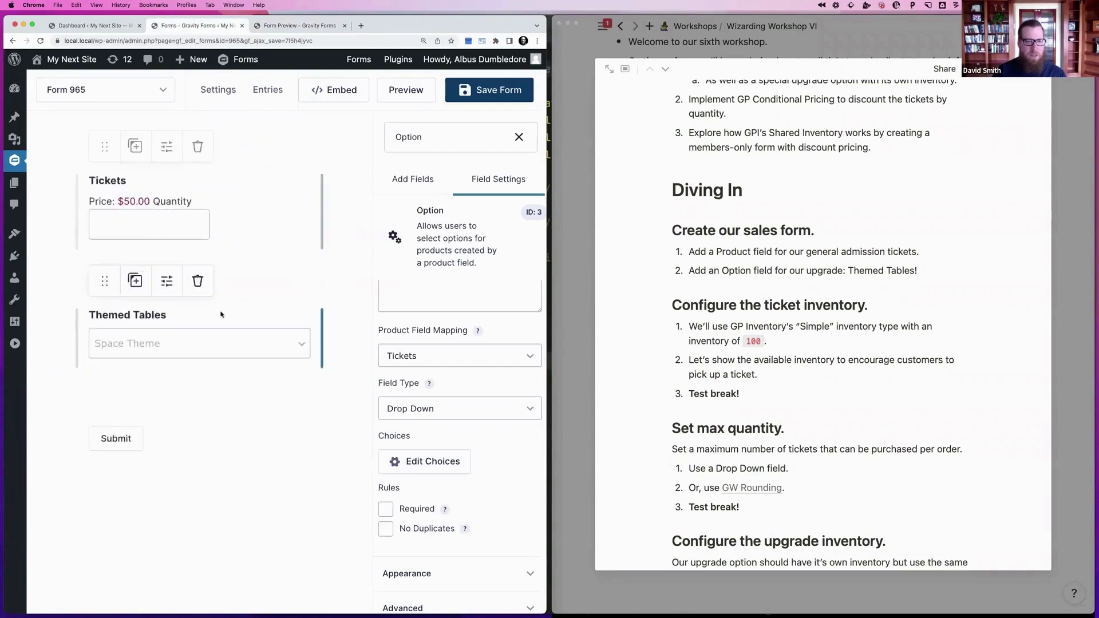
{"action": "scroll", "coordinate": [426, 498], "scroll_direction": "down", "scroll_amount": 3}
{"action": "left_click", "coordinate": [430, 508]}
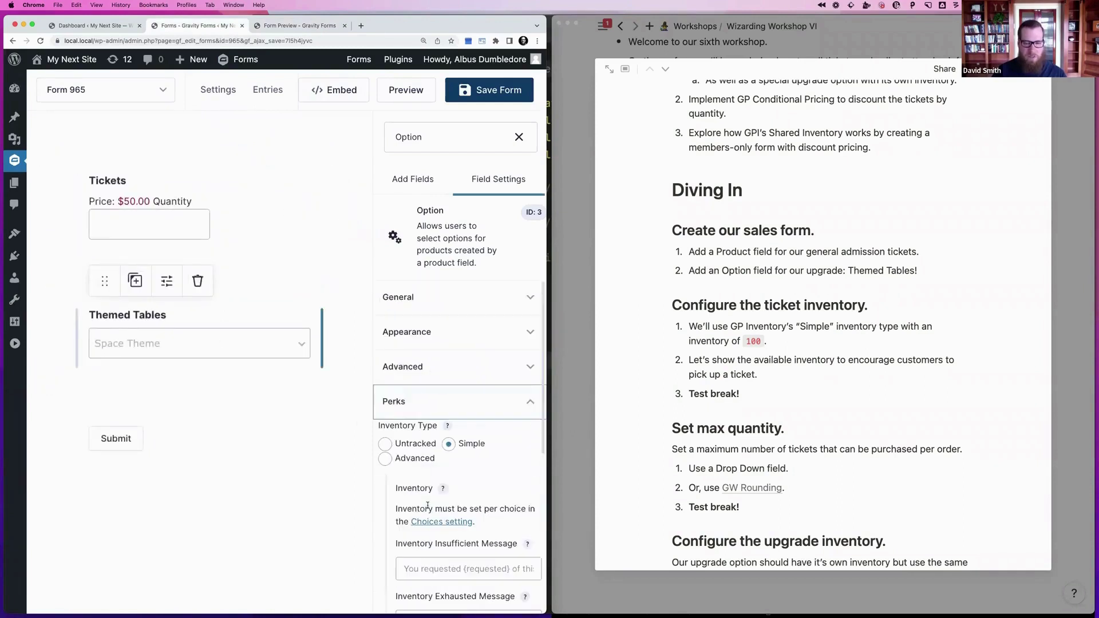
{"action": "scroll", "coordinate": [449, 488], "scroll_direction": "down", "scroll_amount": 4}
{"action": "left_click", "coordinate": [403, 504]}
{"action": "scroll", "coordinate": [458, 487], "scroll_direction": "down", "scroll_amount": 2}
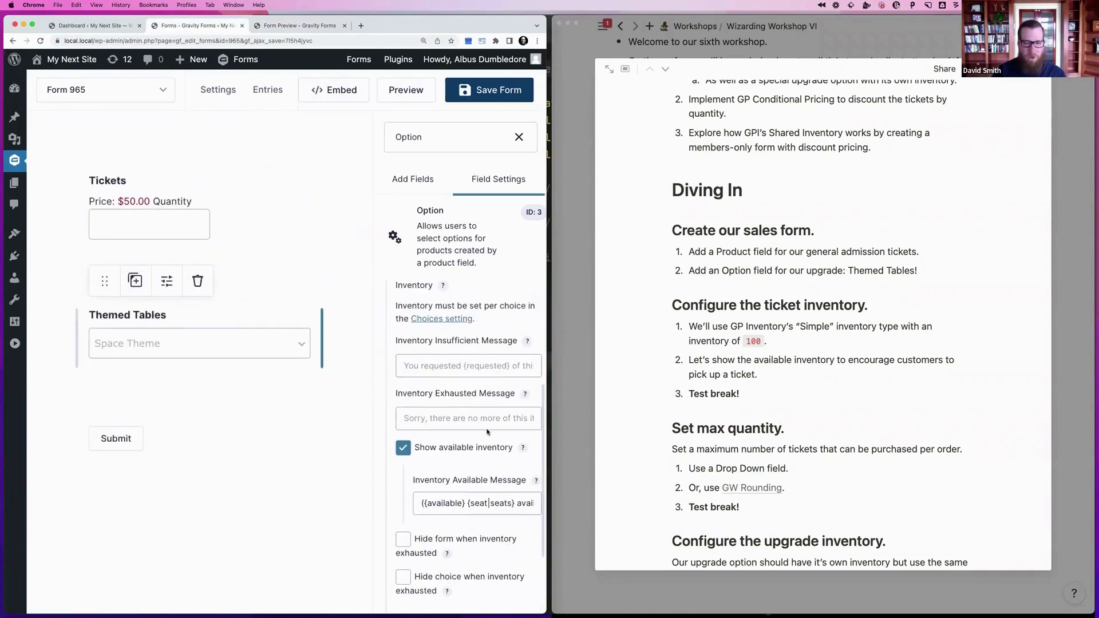
{"action": "left_click", "coordinate": [484, 503]}
{"action": "key", "text": "End"}
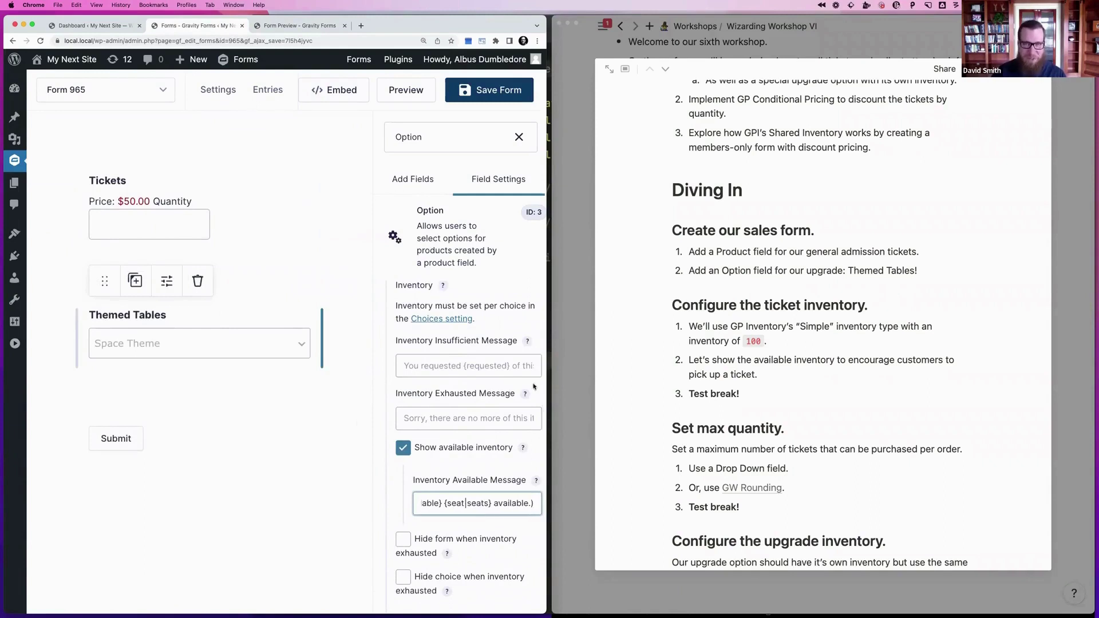
{"action": "left_click", "coordinate": [507, 92]}
{"action": "left_click", "coordinate": [406, 90]}
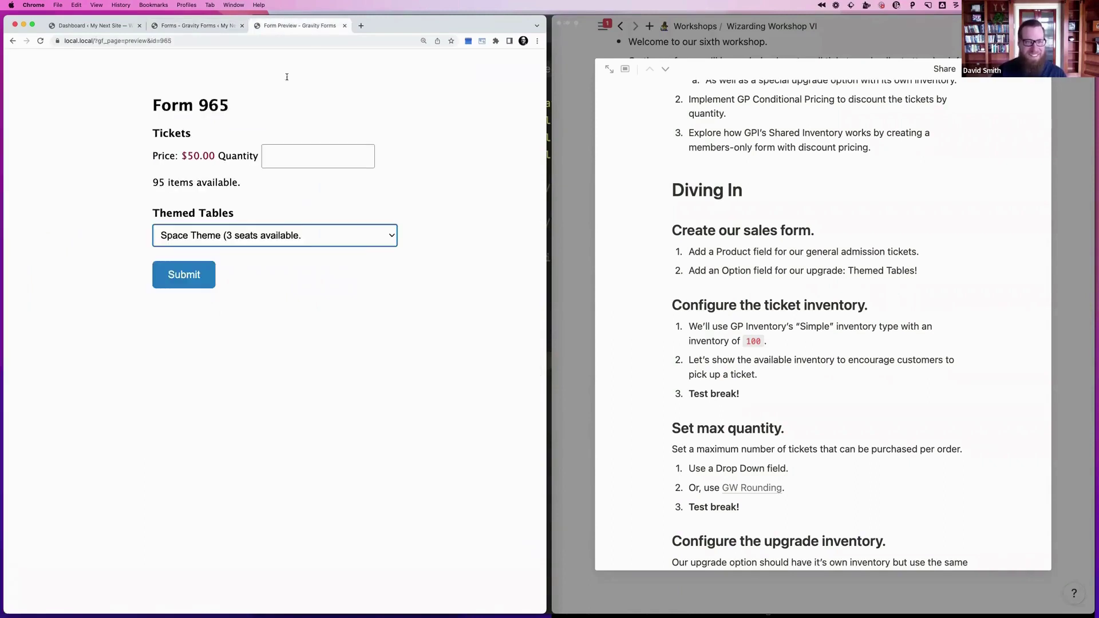
Open the preview's Themed Tables drop-down to verify Space Theme shows 3 seats, others 8
{"action": "left_click", "coordinate": [289, 238]}
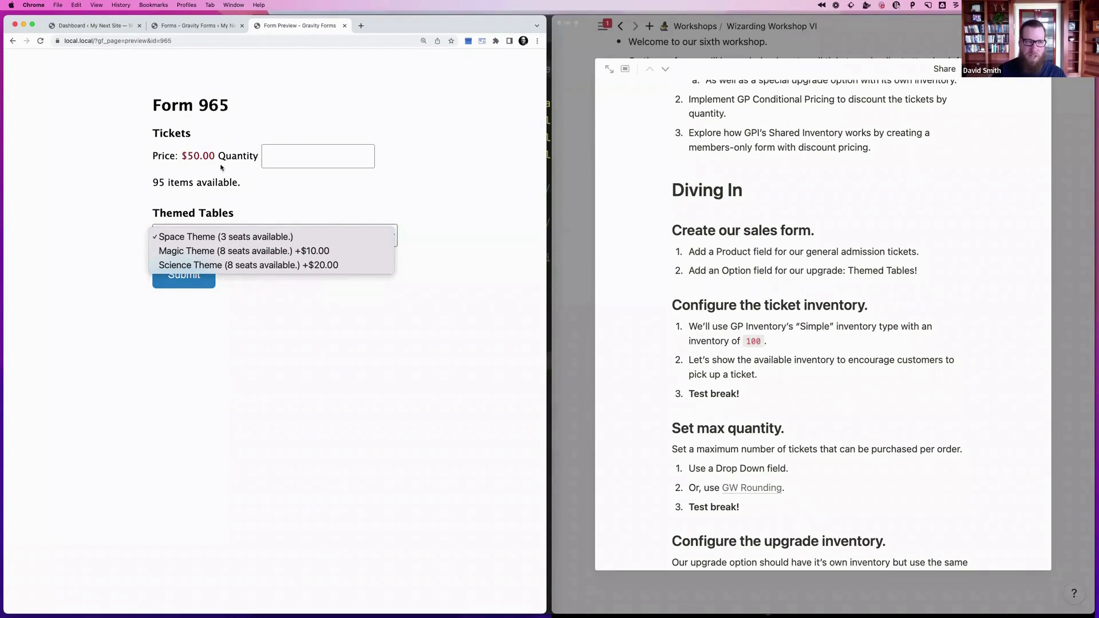
{"action": "left_click", "coordinate": [263, 201]}
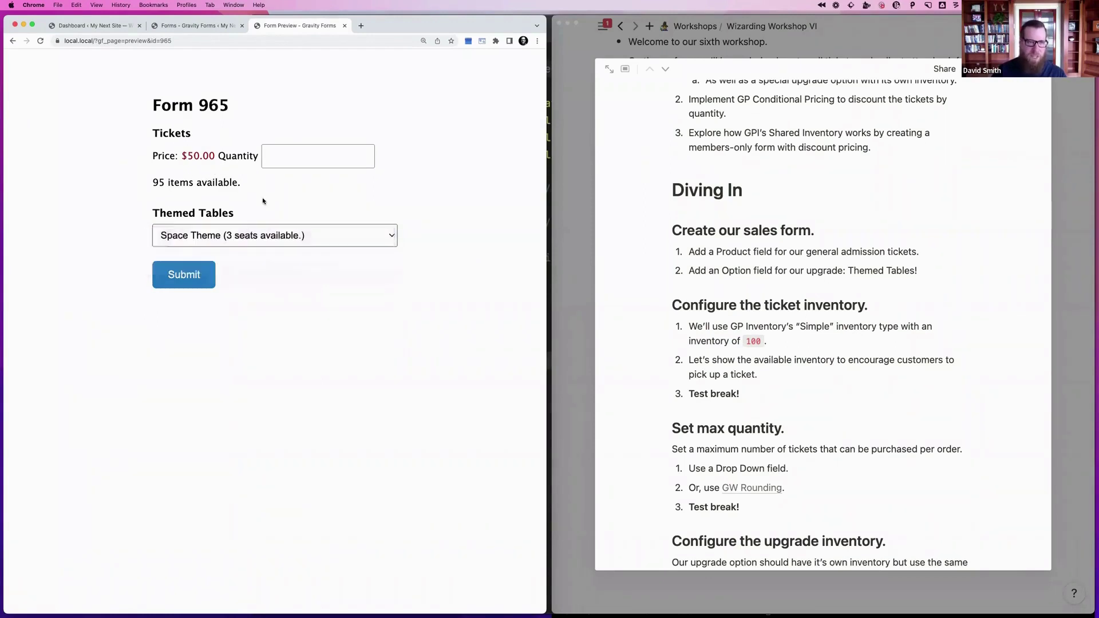
{"action": "left_click", "coordinate": [229, 233]}
{"action": "left_click", "coordinate": [241, 183]}
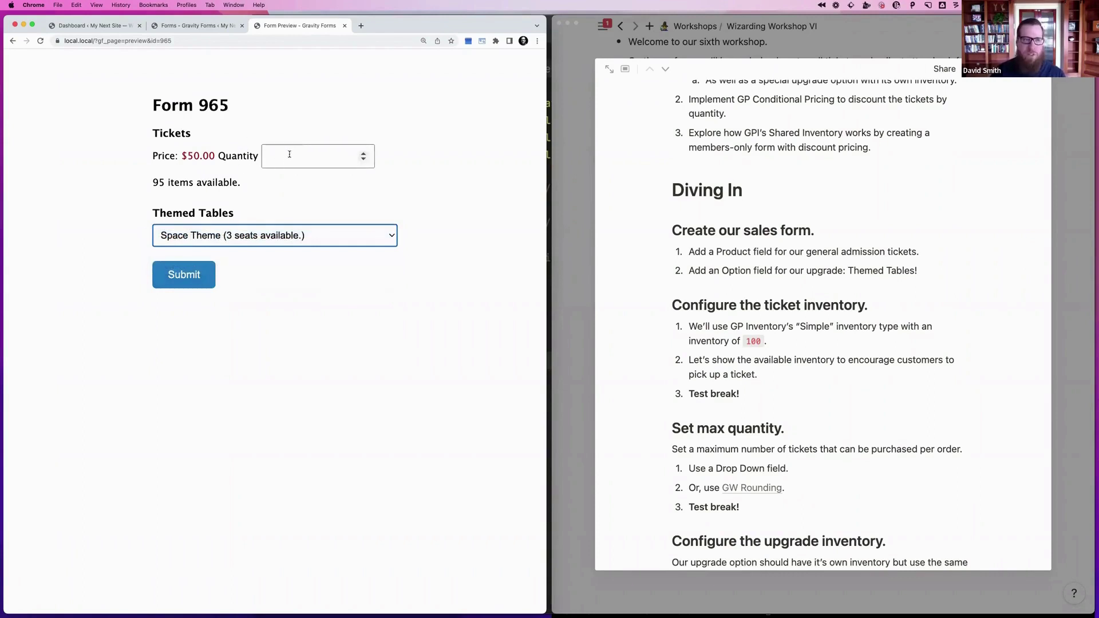
{"action": "left_click", "coordinate": [196, 26]}
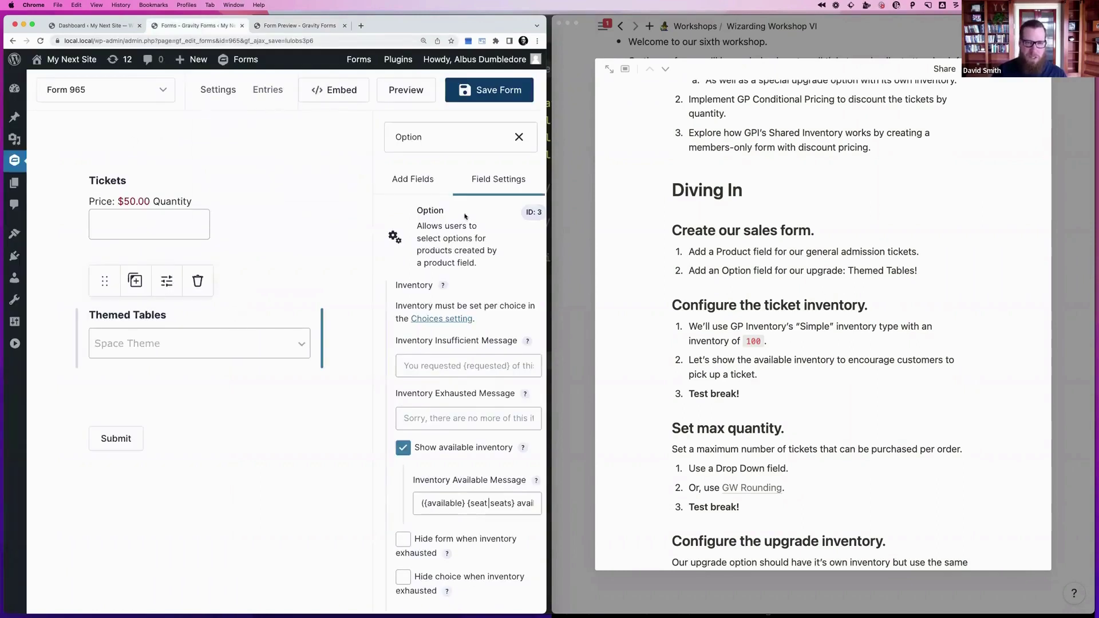
Expand the Themed Tables general settings and keep Tickets as the mapped product
{"action": "scroll", "coordinate": [420, 343], "scroll_direction": "up", "scroll_amount": 4}
{"action": "left_click", "coordinate": [409, 296]}
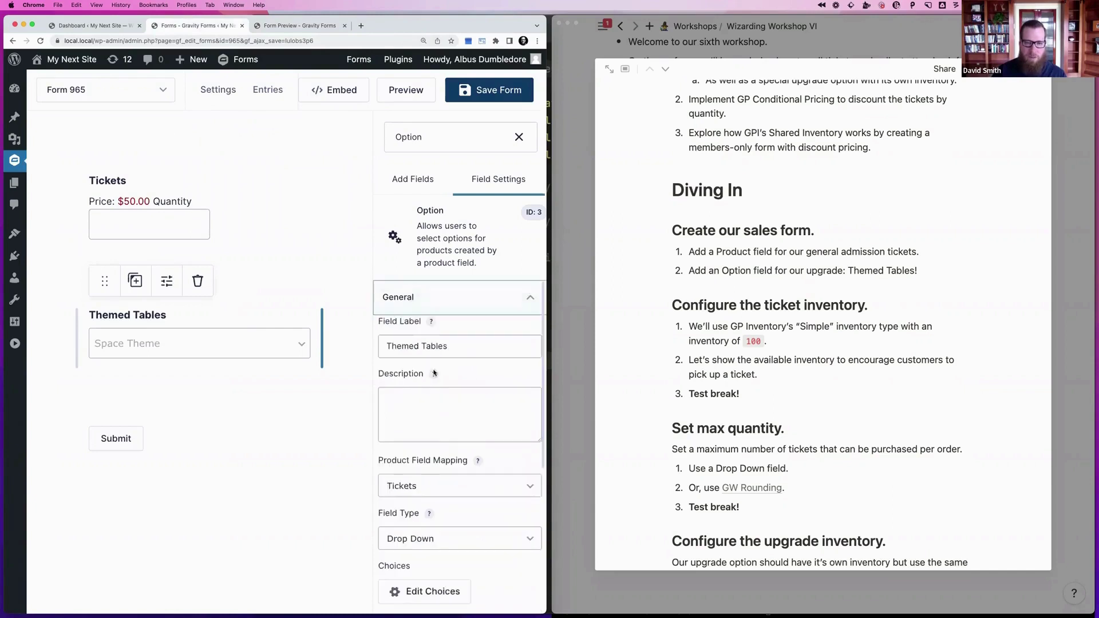
{"action": "scroll", "coordinate": [438, 386], "scroll_direction": "down", "scroll_amount": 4}
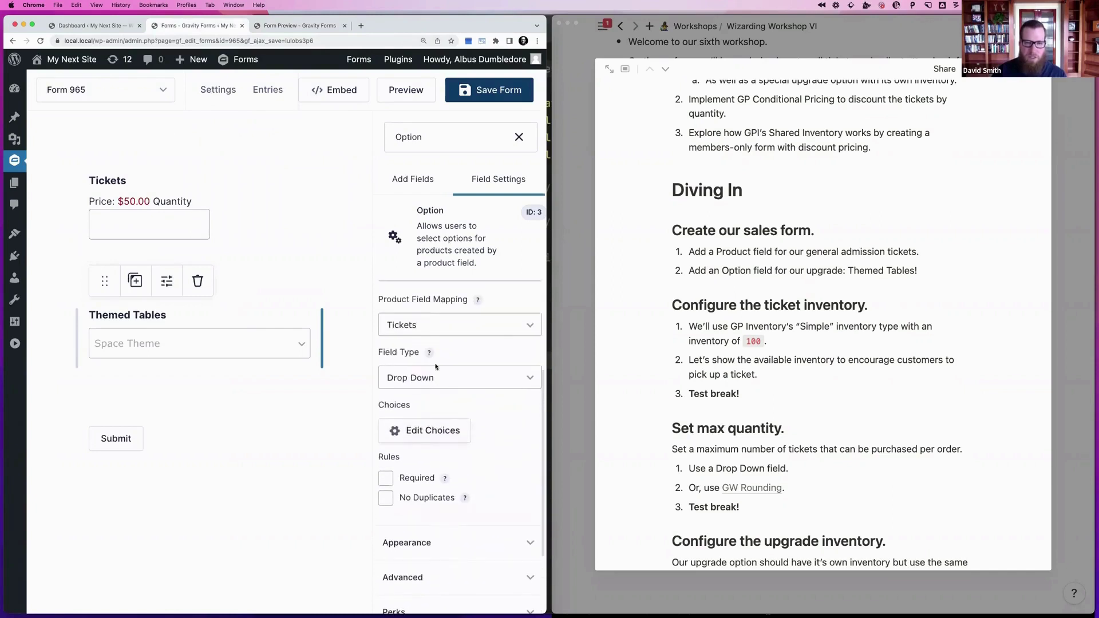
{"action": "left_click", "coordinate": [430, 325]}
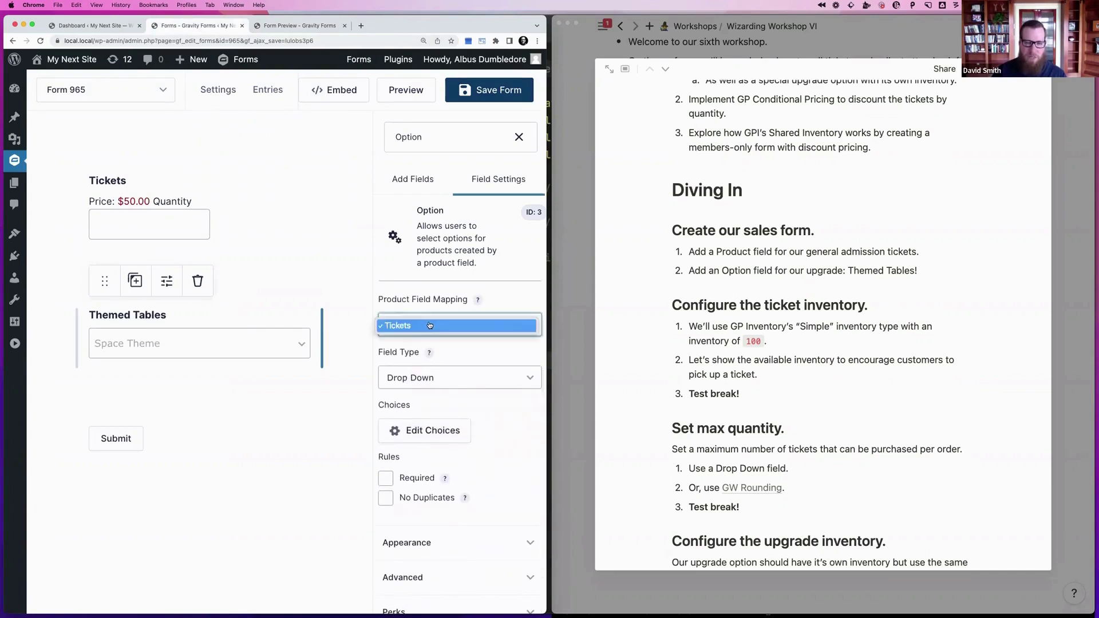
{"action": "left_click", "coordinate": [430, 325]}
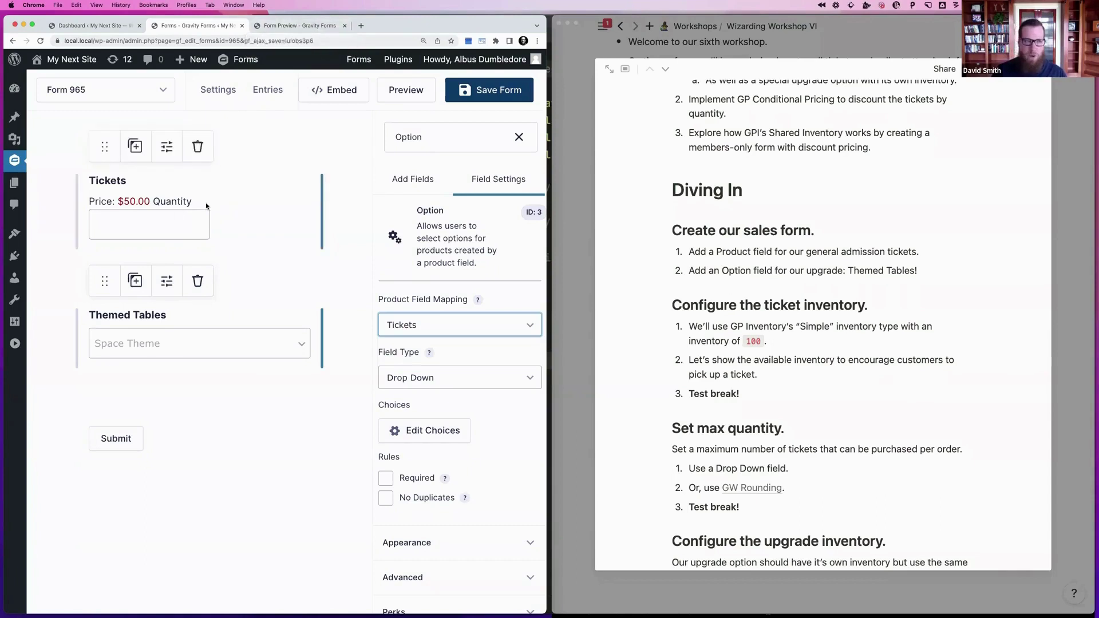
{"action": "left_click", "coordinate": [290, 27]}
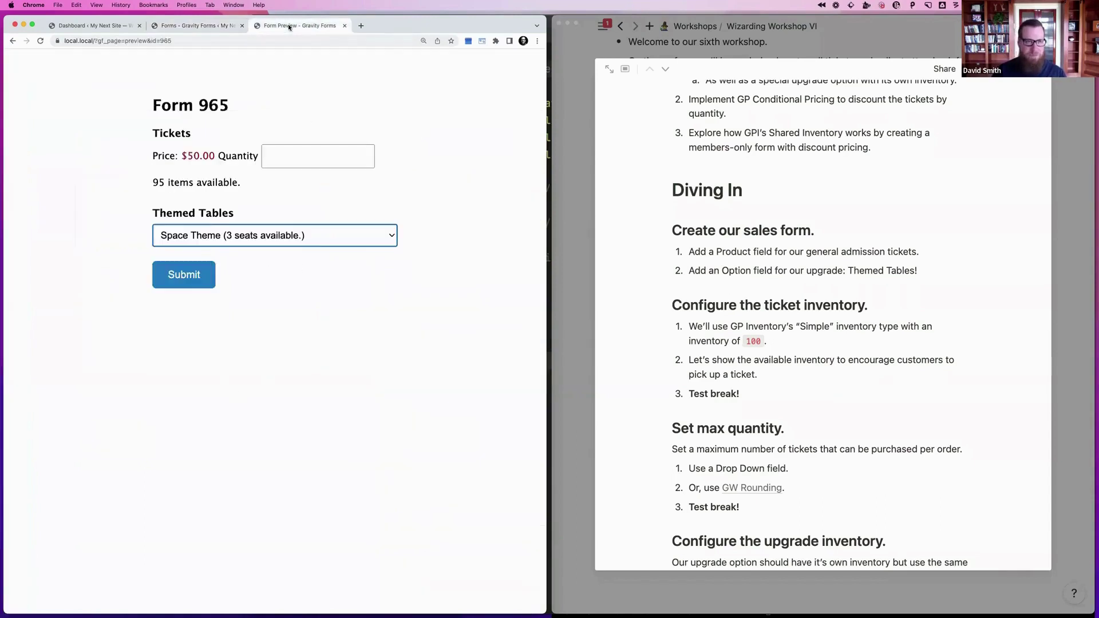
Submit a test order for 5 tickets with the Space Theme table
{"action": "left_click", "coordinate": [245, 235]}
{"action": "left_click", "coordinate": [278, 158]}
{"action": "left_click", "coordinate": [290, 156]}
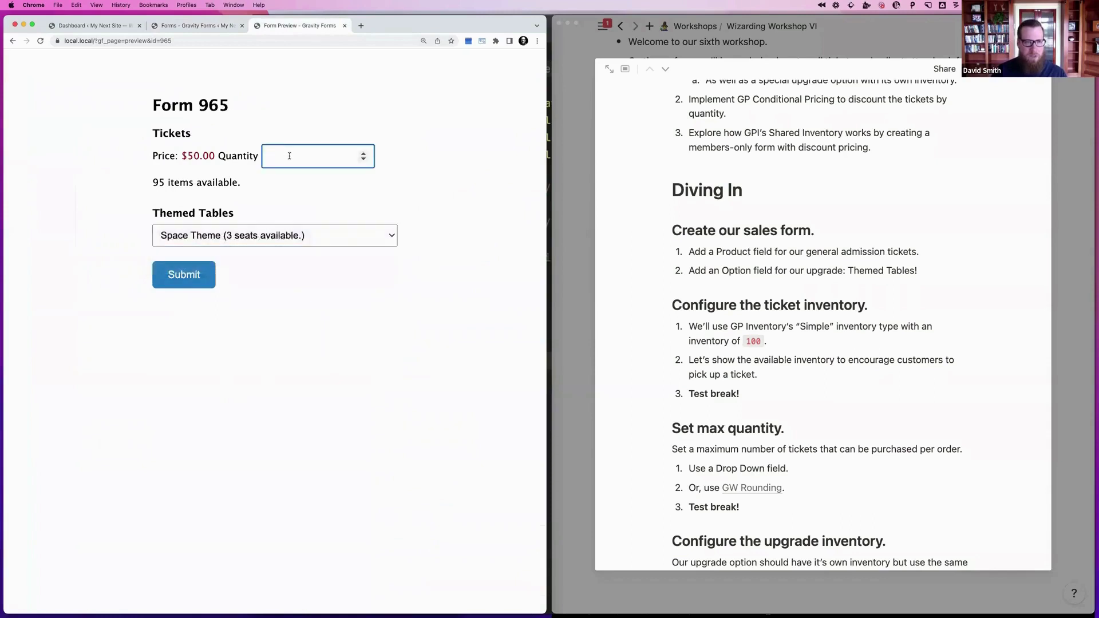
{"action": "type", "text": "5"}
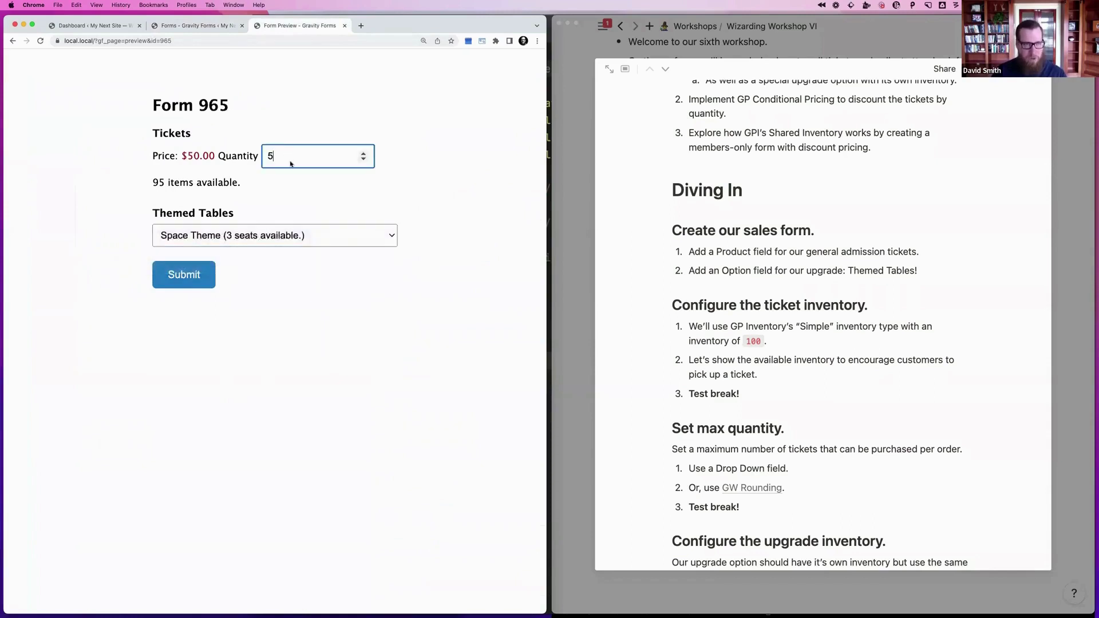
{"action": "left_click", "coordinate": [290, 184]}
{"action": "left_click", "coordinate": [245, 235]}
{"action": "left_click", "coordinate": [244, 235]}
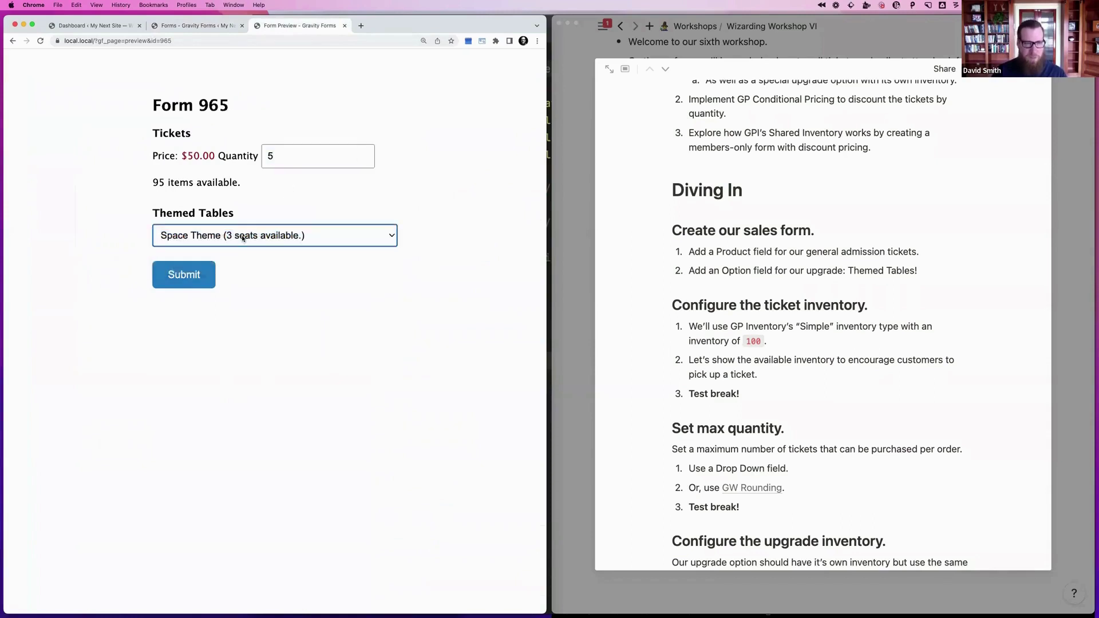
{"action": "left_click", "coordinate": [186, 277]}
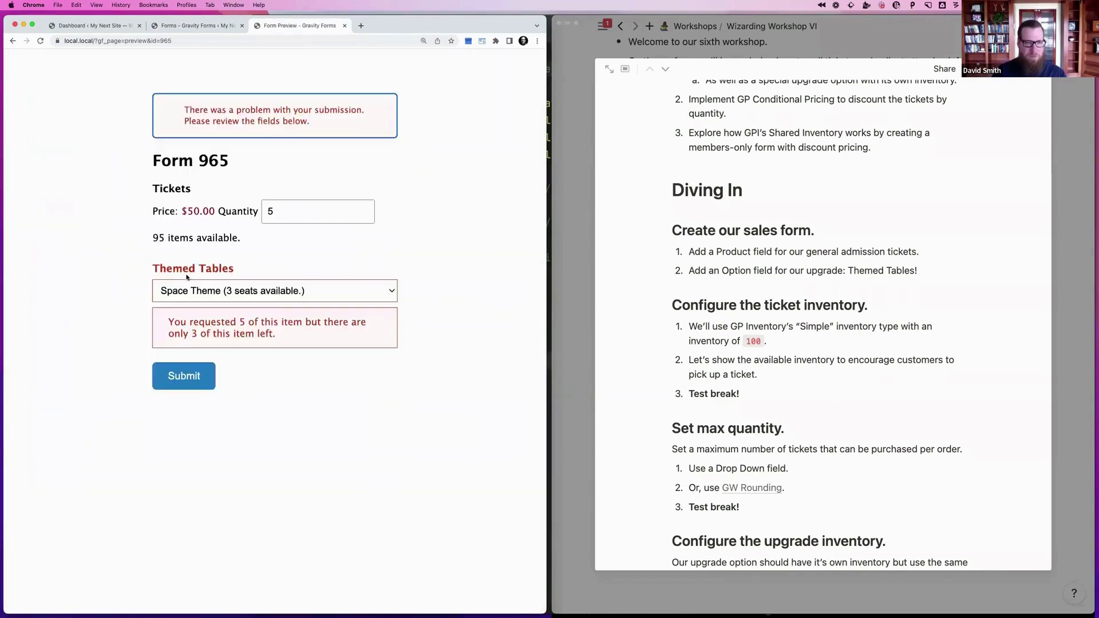
After the not-enough-seats error, change the quantity to 3 and resubmit the order
{"action": "left_click_drag", "start_coordinate": [170, 323], "coordinate": [358, 333]}
{"action": "left_click", "coordinate": [298, 213]}
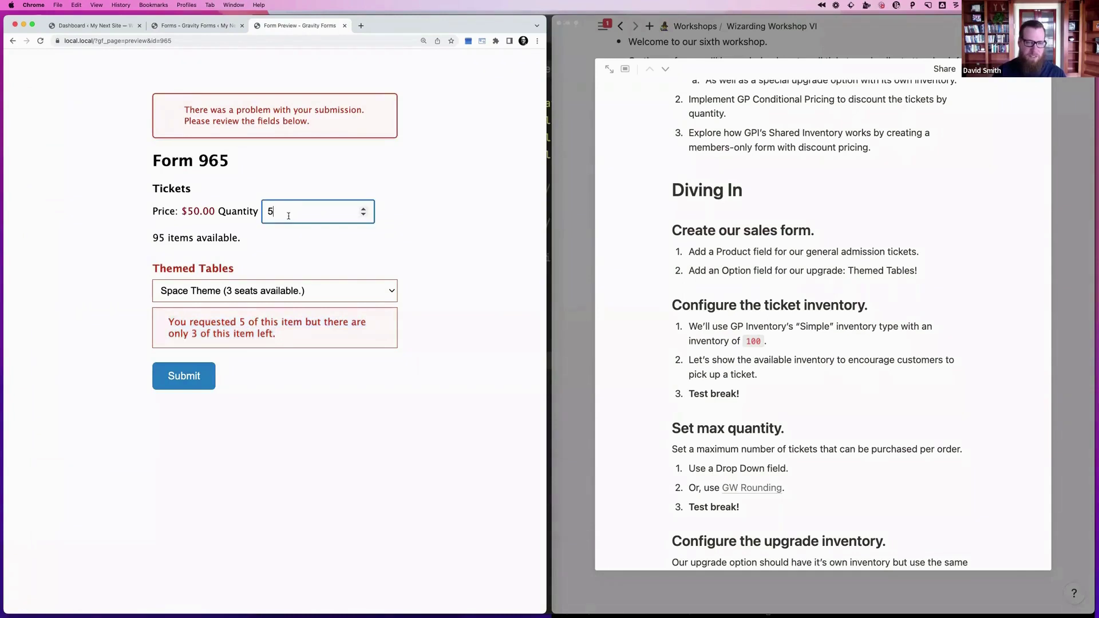
{"action": "key", "text": "BackSpace"}
{"action": "type", "text": "3"}
{"action": "left_click", "coordinate": [294, 239]}
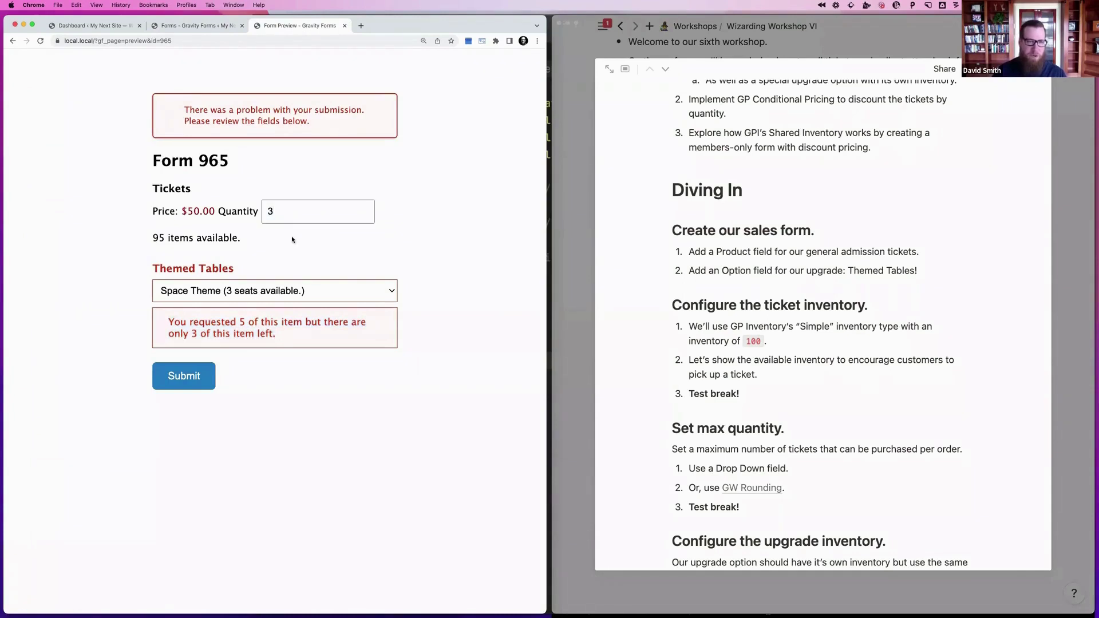
{"action": "left_click", "coordinate": [190, 383]}
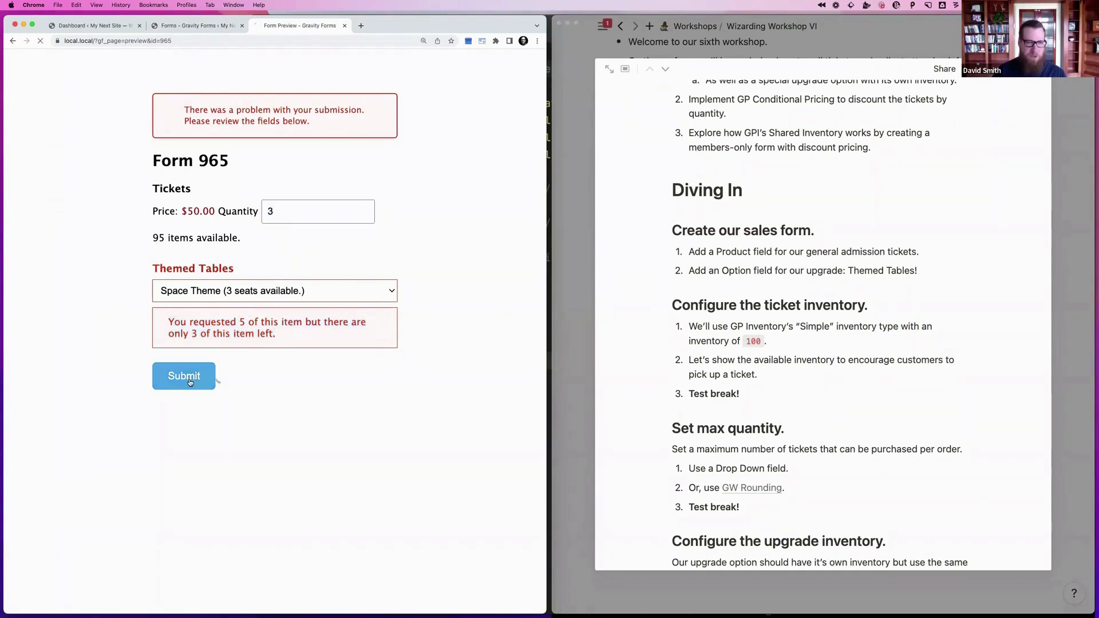
Reload the preview and check the remaining Themed Tables seat counts
{"action": "left_click", "coordinate": [211, 41]}
{"action": "key", "text": "Return"}
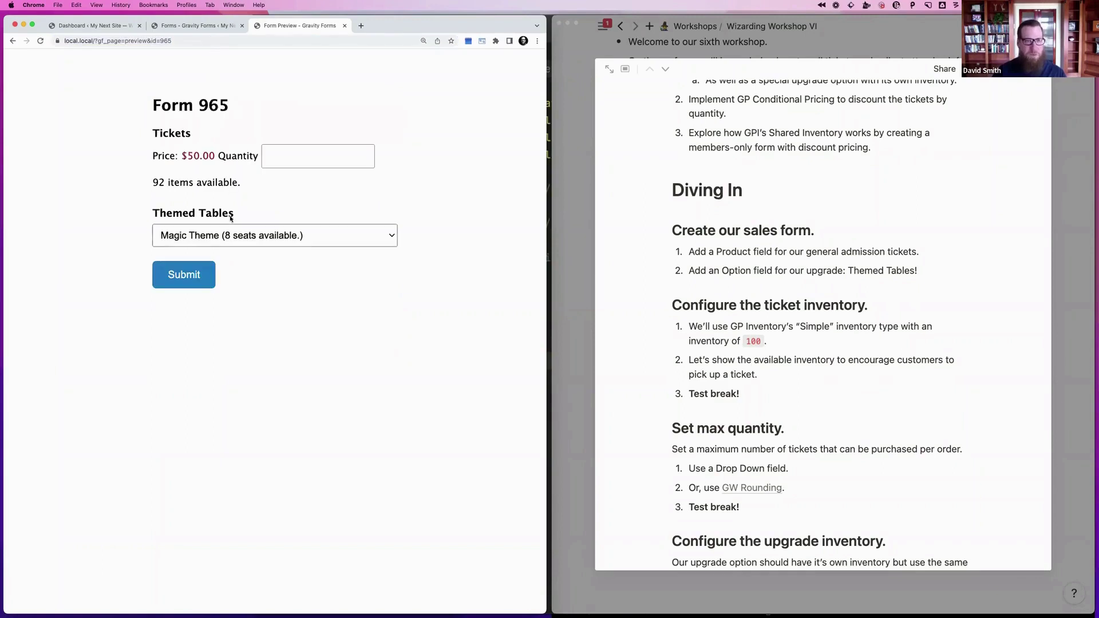
{"action": "left_click", "coordinate": [230, 235]}
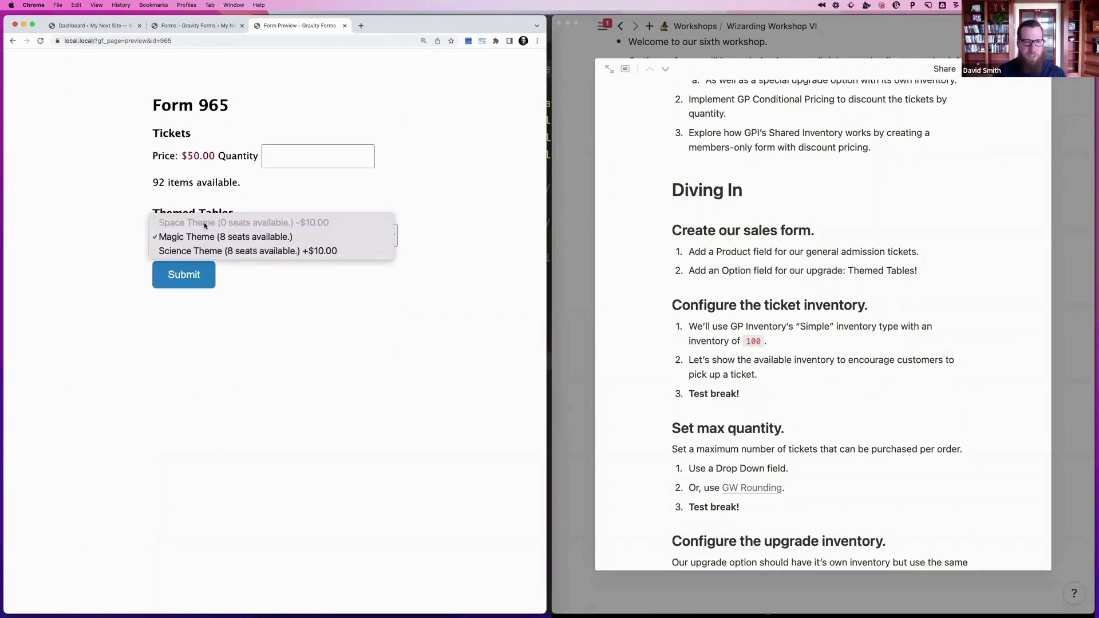
{"action": "key", "text": "Escape"}
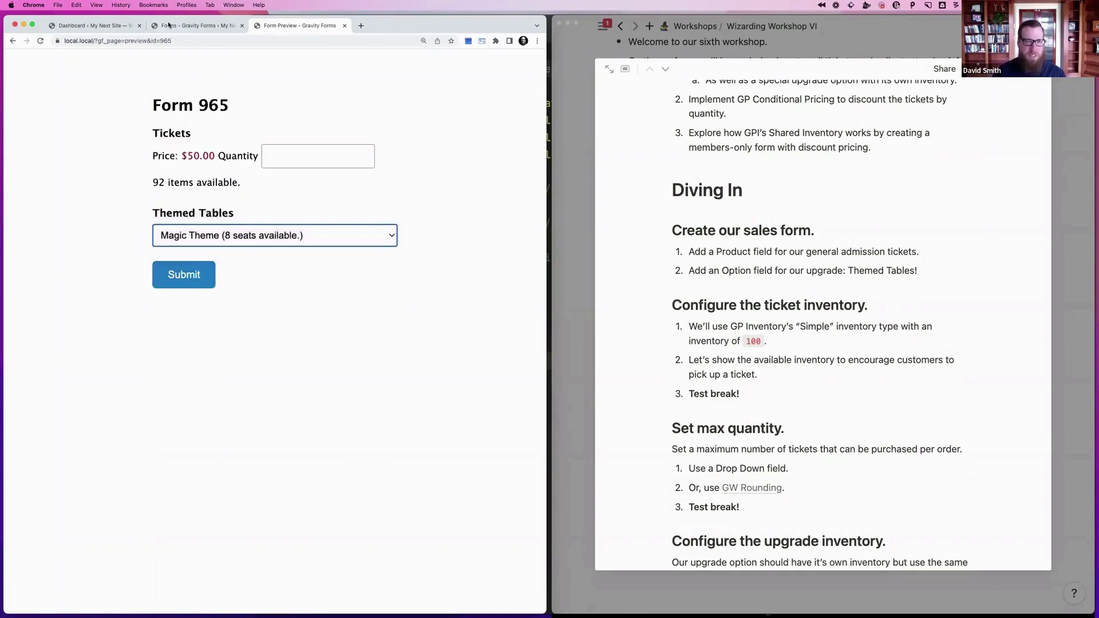
{"action": "left_click", "coordinate": [109, 28]}
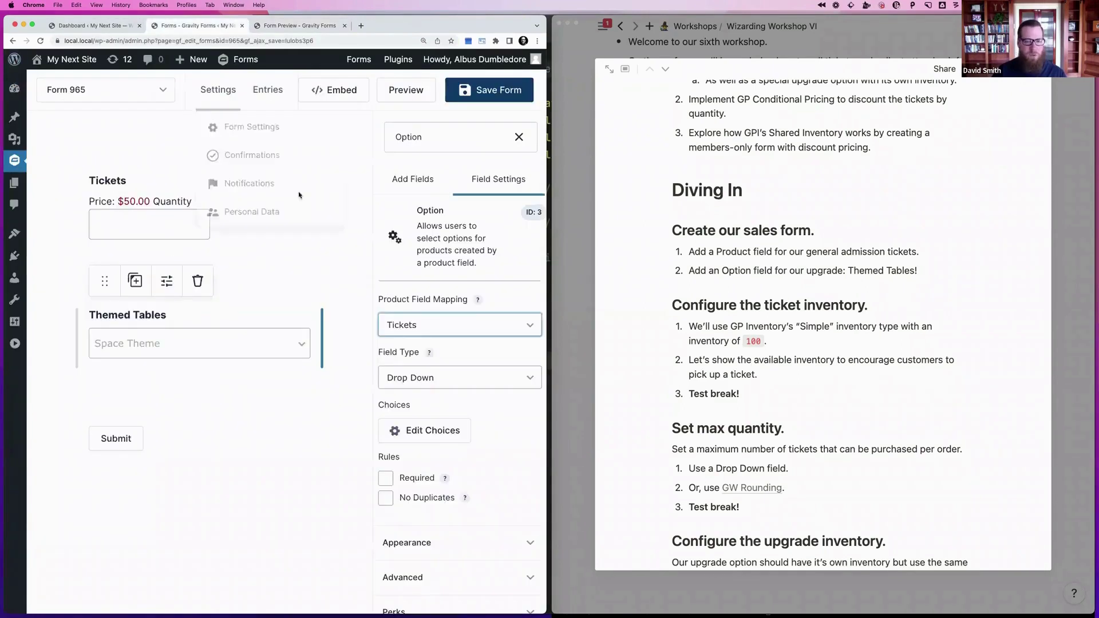
Enable 'Hide choice when inventory exhausted' in the Themed Tables Perks settings and save Form 965
{"action": "left_click", "coordinate": [195, 26]}
{"action": "scroll", "coordinate": [413, 449], "scroll_direction": "down", "scroll_amount": 2}
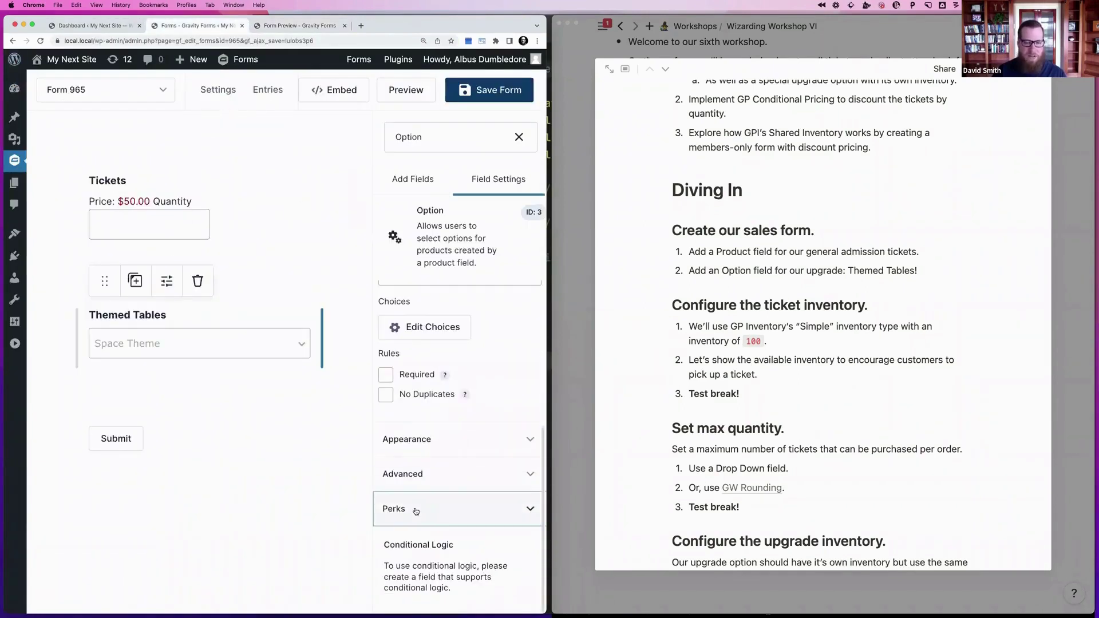
{"action": "left_click", "coordinate": [418, 509]}
{"action": "scroll", "coordinate": [475, 540], "scroll_direction": "down", "scroll_amount": 1}
{"action": "scroll", "coordinate": [476, 541], "scroll_direction": "down", "scroll_amount": 4}
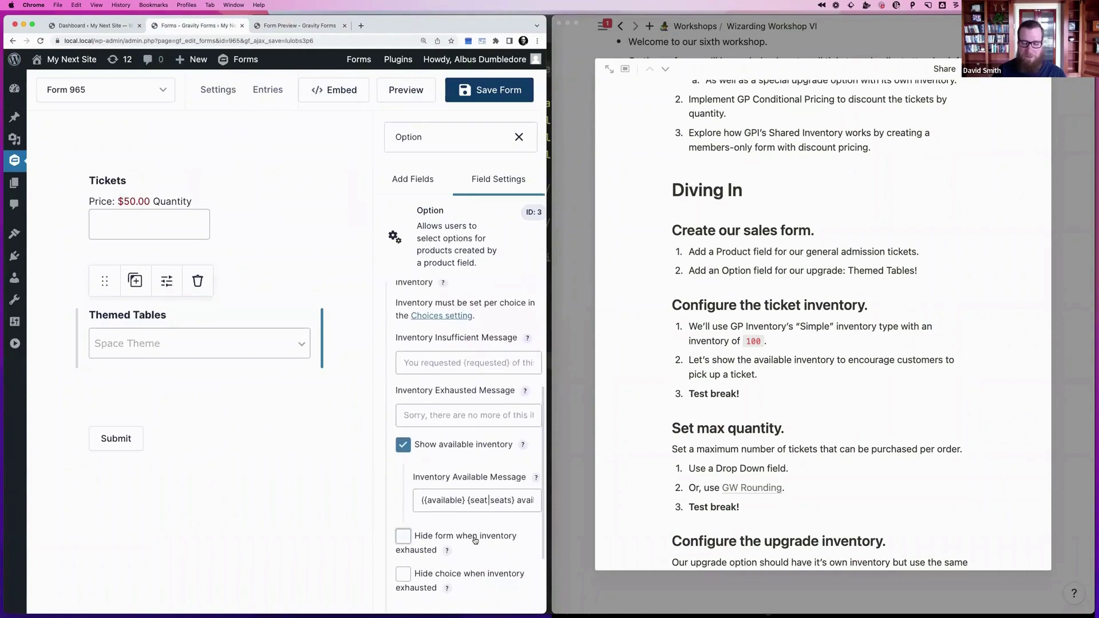
{"action": "scroll", "coordinate": [457, 457], "scroll_direction": "down", "scroll_amount": 1}
{"action": "scroll", "coordinate": [457, 456], "scroll_direction": "down", "scroll_amount": 1}
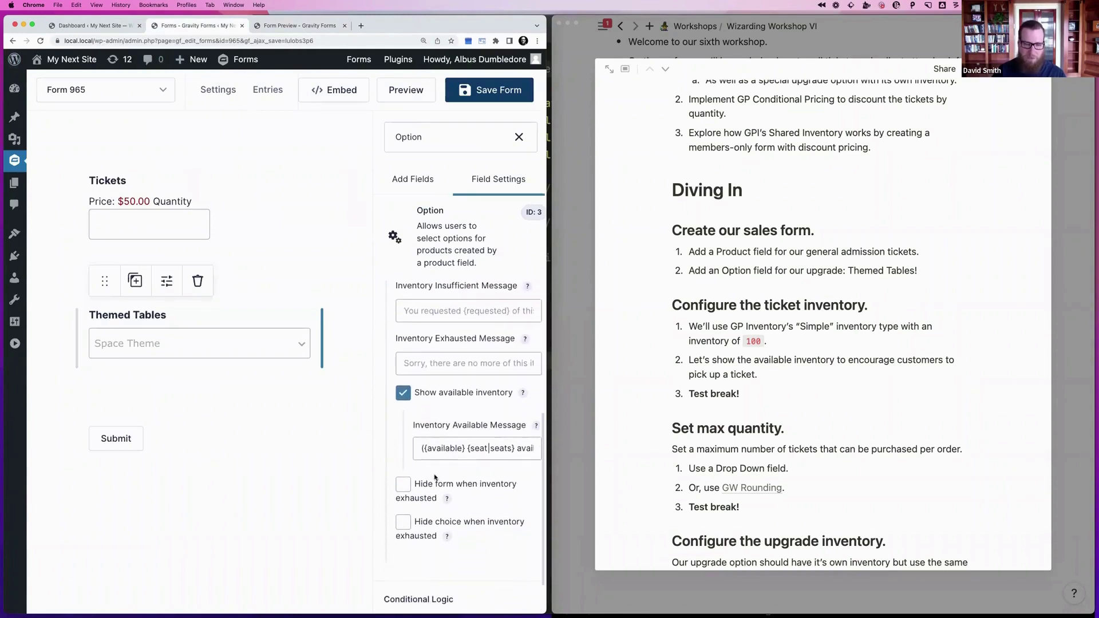
{"action": "left_click", "coordinate": [434, 522]}
{"action": "left_click", "coordinate": [490, 90]}
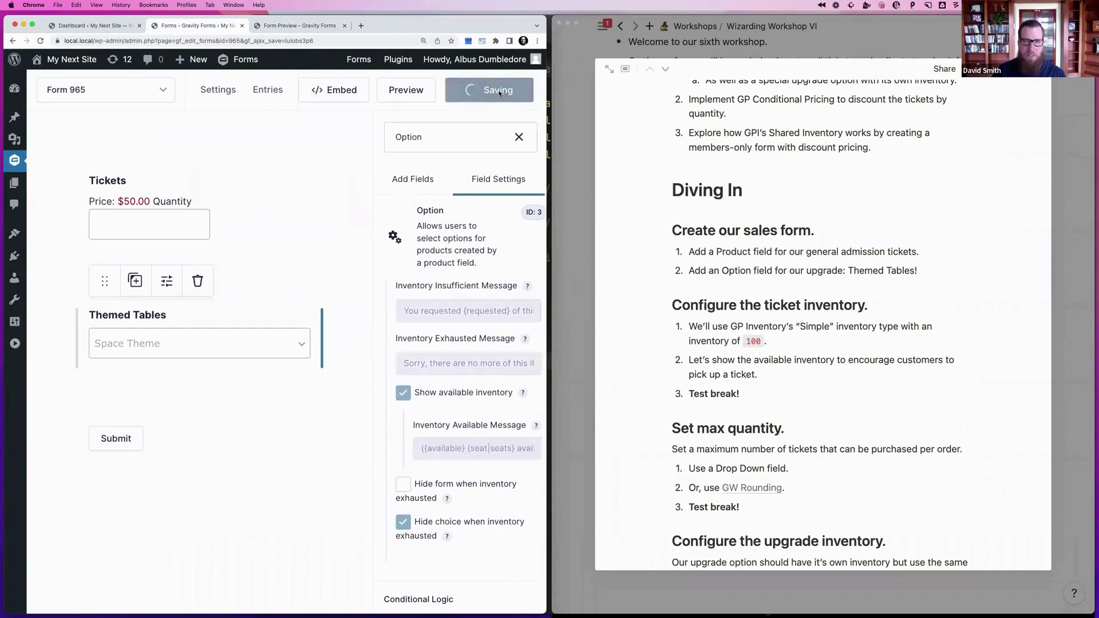
{"action": "left_click", "coordinate": [290, 26]}
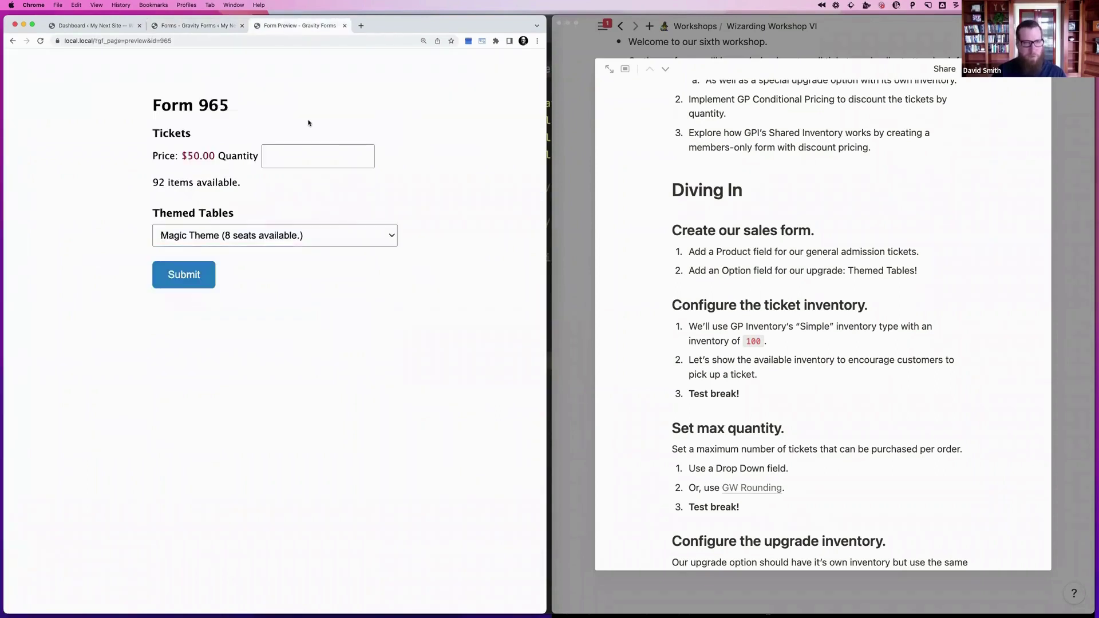
Confirm Space Theme no longer appears in the Themed Tables choices
{"action": "left_click", "coordinate": [265, 240]}
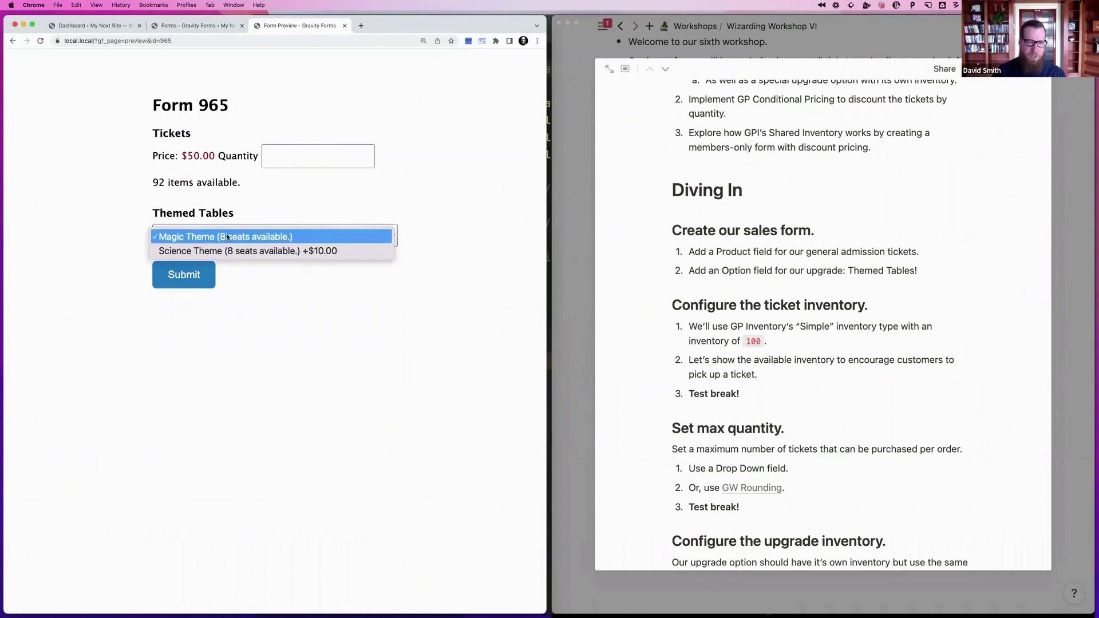
{"action": "left_click", "coordinate": [252, 214]}
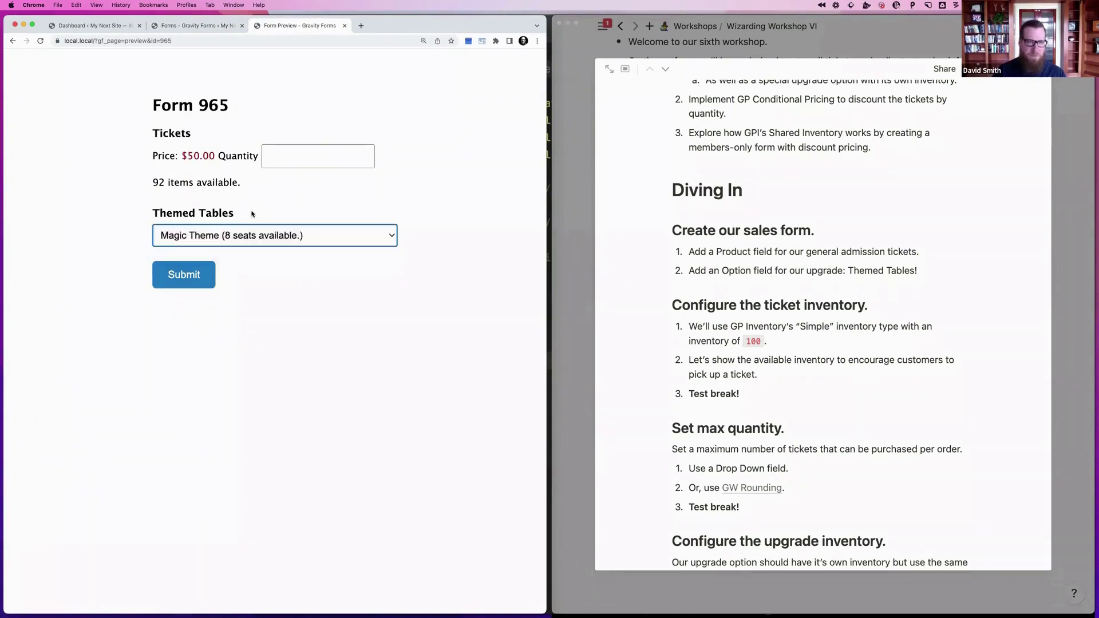
{"action": "left_click", "coordinate": [259, 235]}
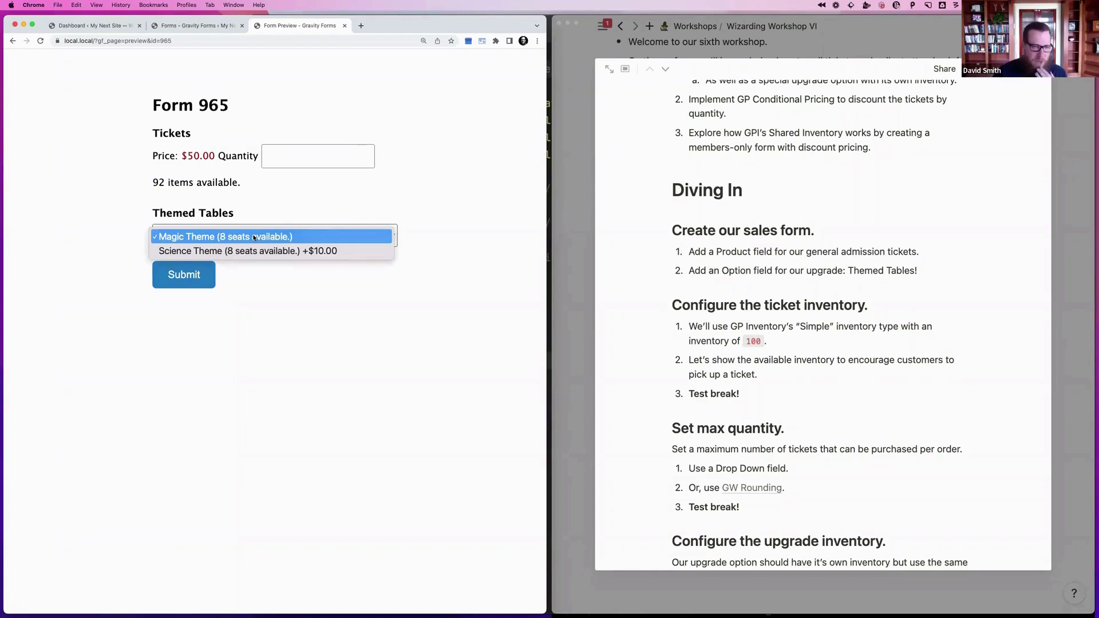
{"action": "left_click", "coordinate": [289, 156]}
Set the ticket quantity to 12, keeping Magic Theme as the table choice
{"action": "left_click", "coordinate": [295, 154]}
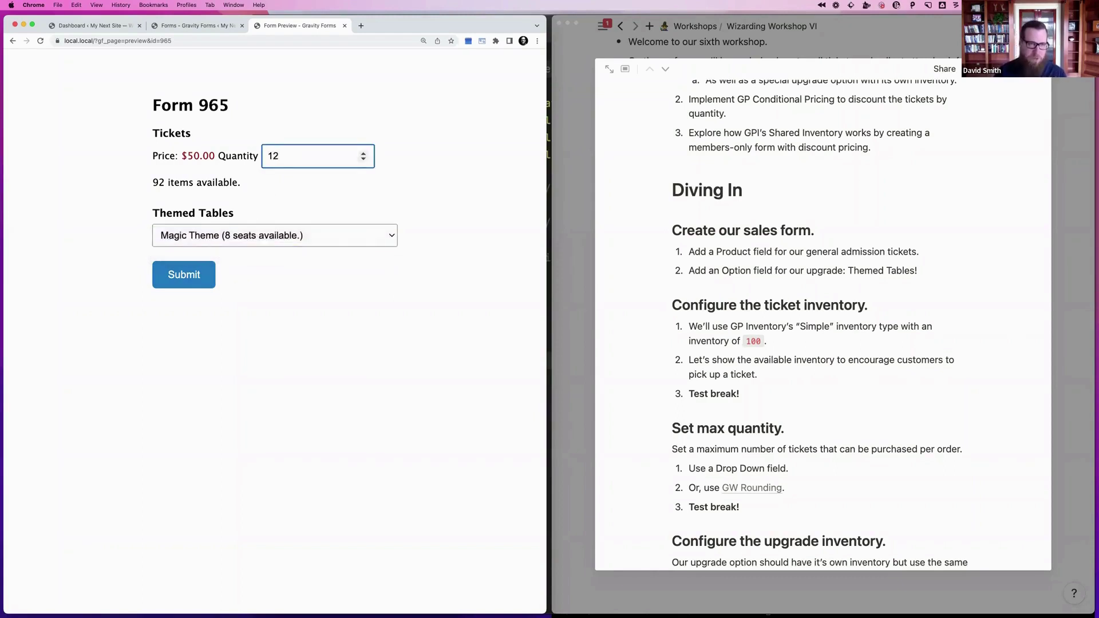
{"action": "left_click", "coordinate": [234, 236]}
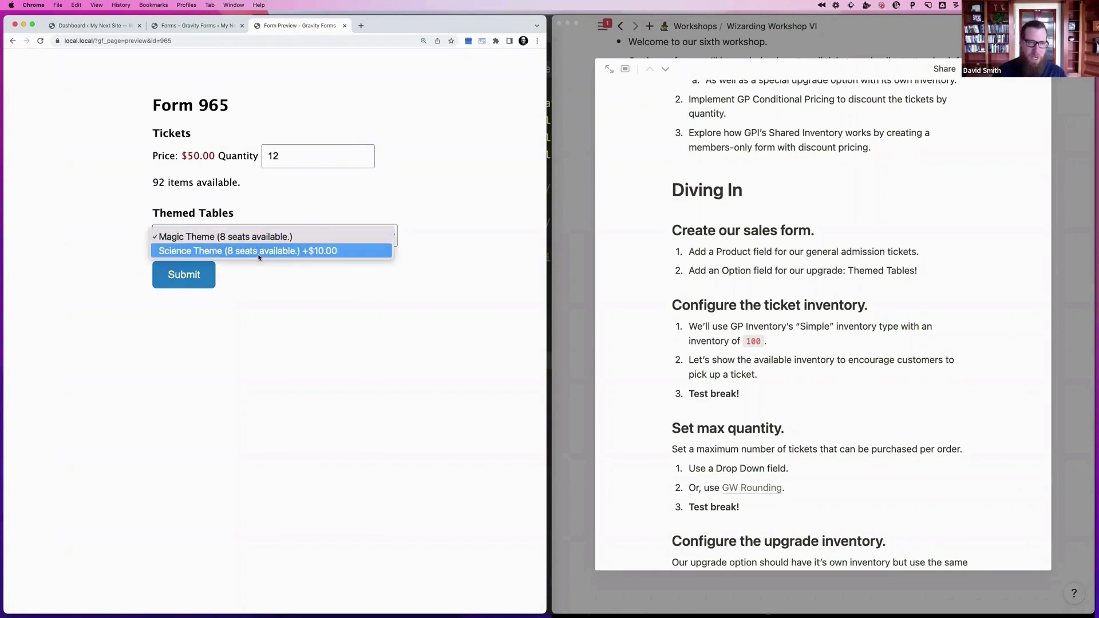
{"action": "left_click", "coordinate": [282, 165]}
{"action": "left_click", "coordinate": [289, 158]}
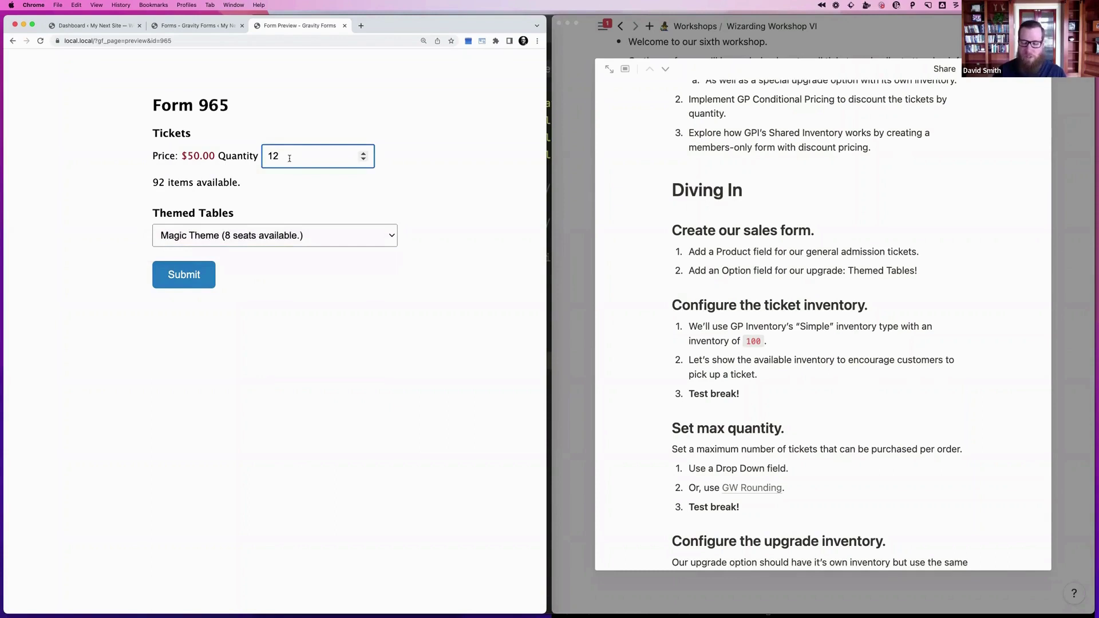
{"action": "double_click", "coordinate": [289, 158]}
{"action": "left_click", "coordinate": [289, 158]}
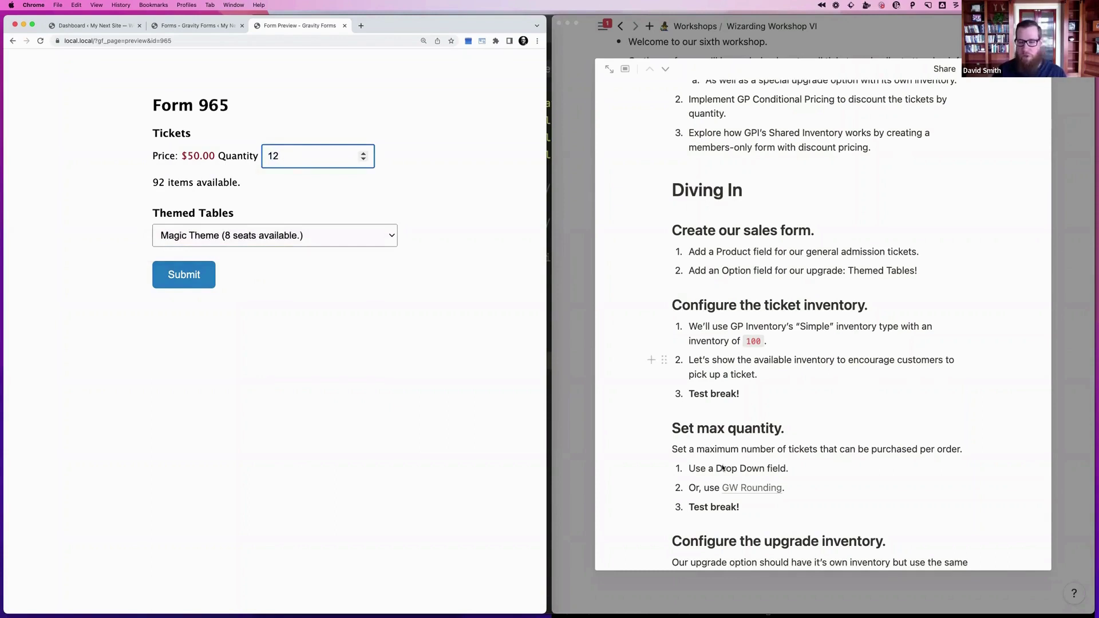
Search the Add Fields panel for 'Quantity' to list only the Quantity pricing field
{"action": "left_click", "coordinate": [195, 25]}
{"action": "double_click", "coordinate": [407, 137]}
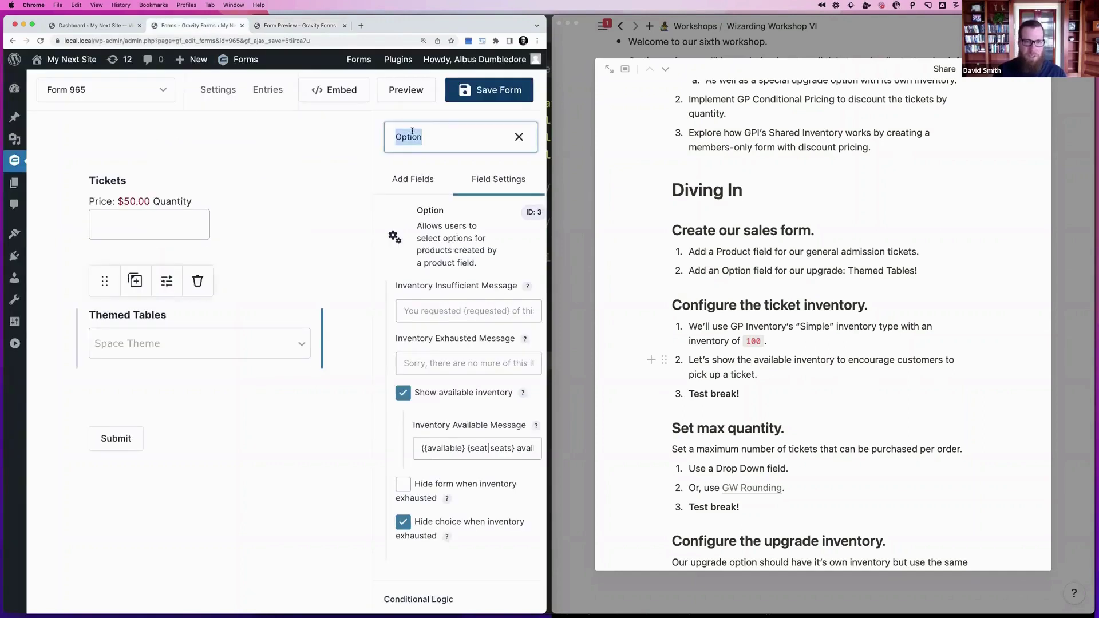
{"action": "type", "text": "Drop Down"}
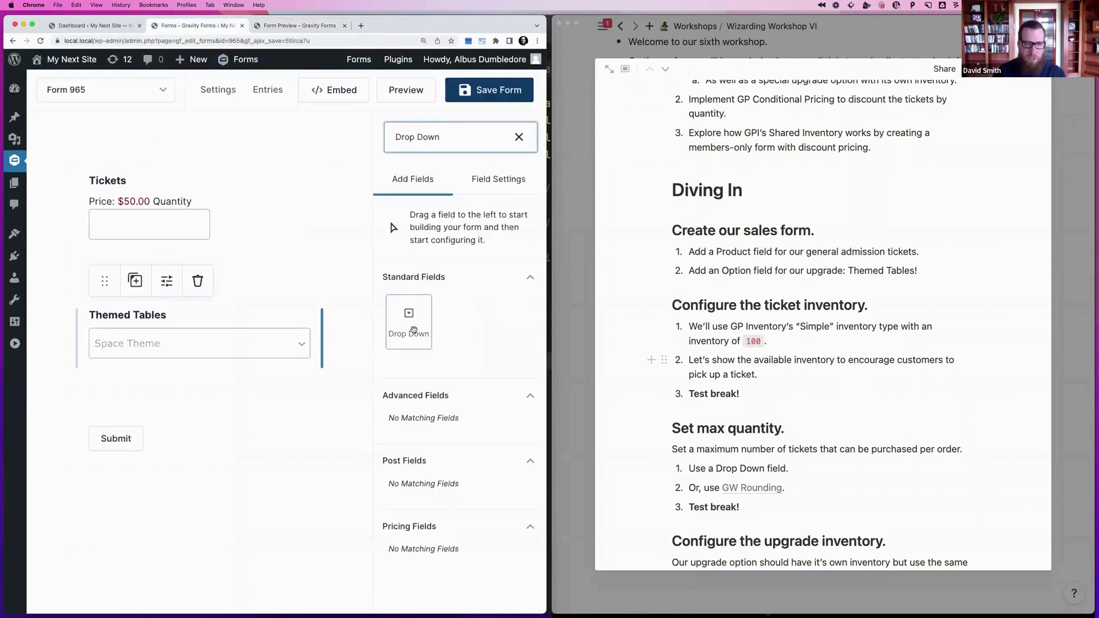
{"action": "key", "text": "super+a"}
{"action": "type", "text": "Quanity"}
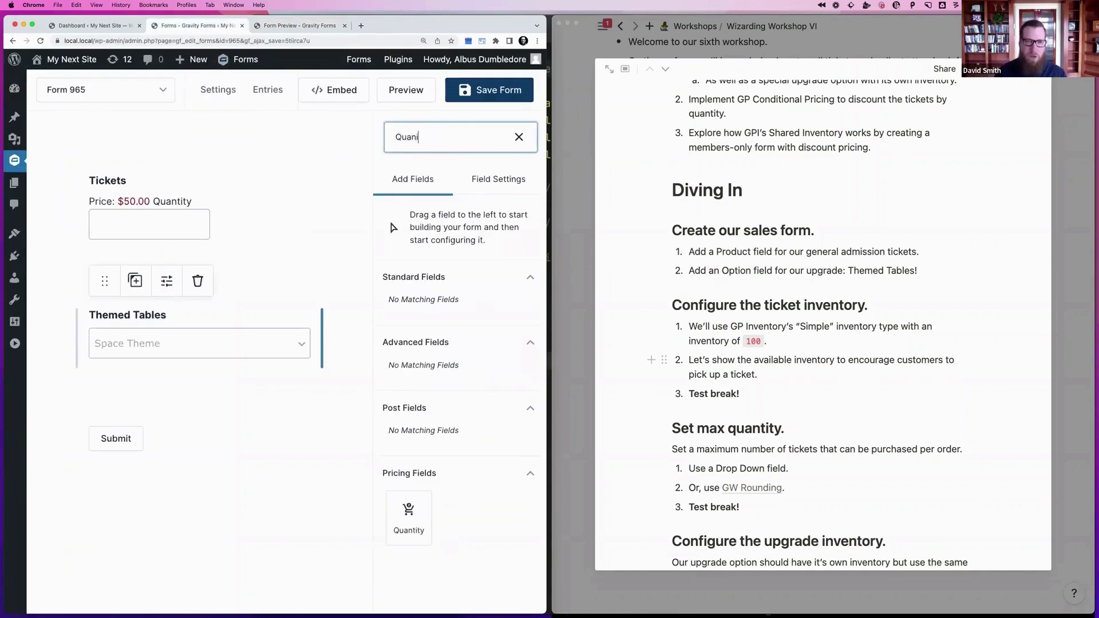
{"action": "key", "text": "BackSpace"}
{"action": "key", "text": "BackSpace"}
{"action": "key", "text": "BackSpace"}
{"action": "type", "text": "tity"}
Add a Quantity field below Themed Tables and make it a drop down
{"action": "left_click_drag", "start_coordinate": [411, 508], "coordinate": [183, 395]}
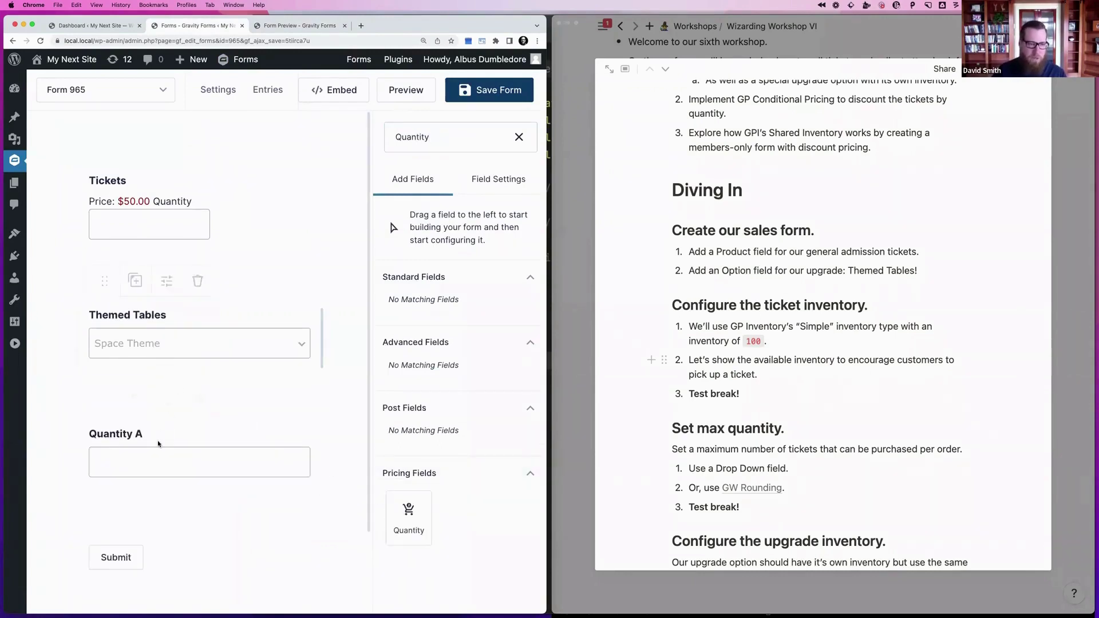
{"action": "left_click", "coordinate": [409, 303]}
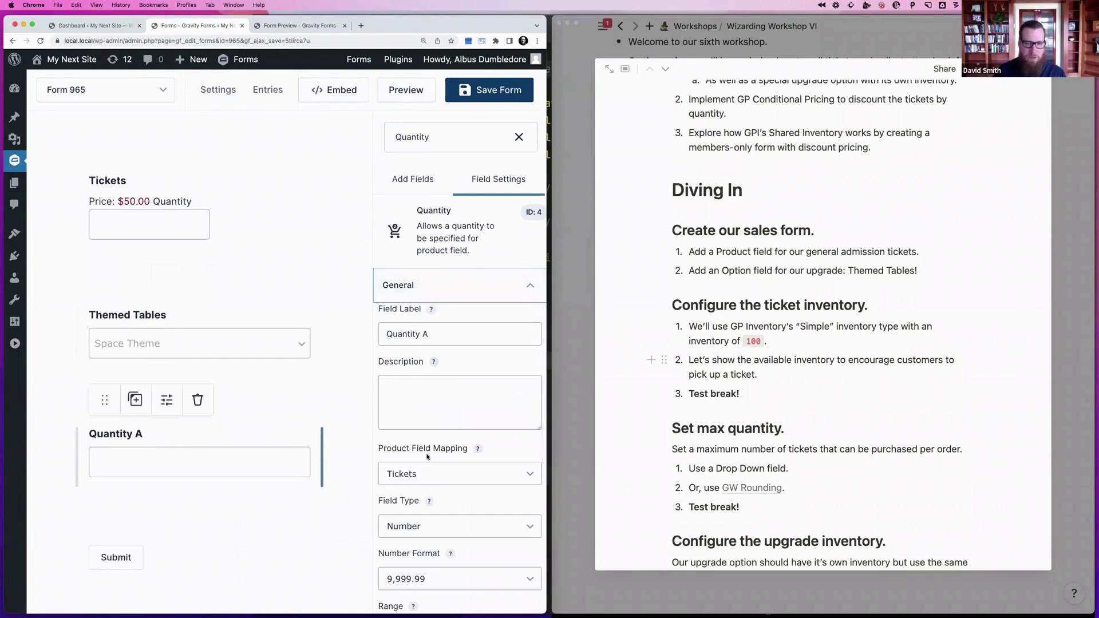
{"action": "scroll", "coordinate": [427, 457], "scroll_direction": "down", "scroll_amount": 4}
{"action": "scroll", "coordinate": [419, 481], "scroll_direction": "up", "scroll_amount": 5}
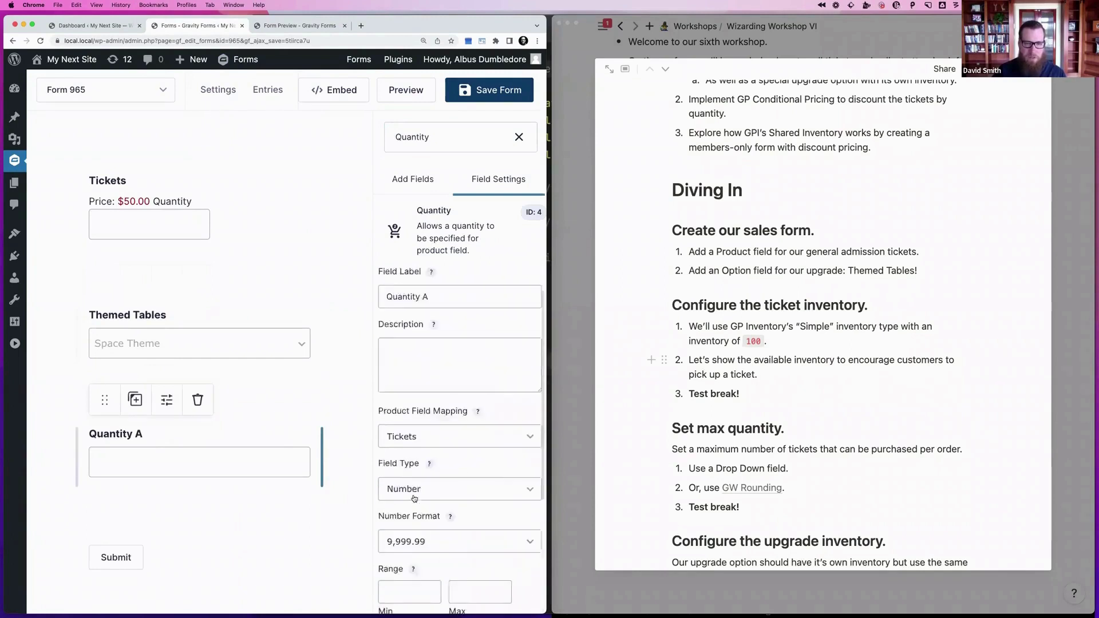
{"action": "scroll", "coordinate": [405, 496], "scroll_direction": "down", "scroll_amount": 3}
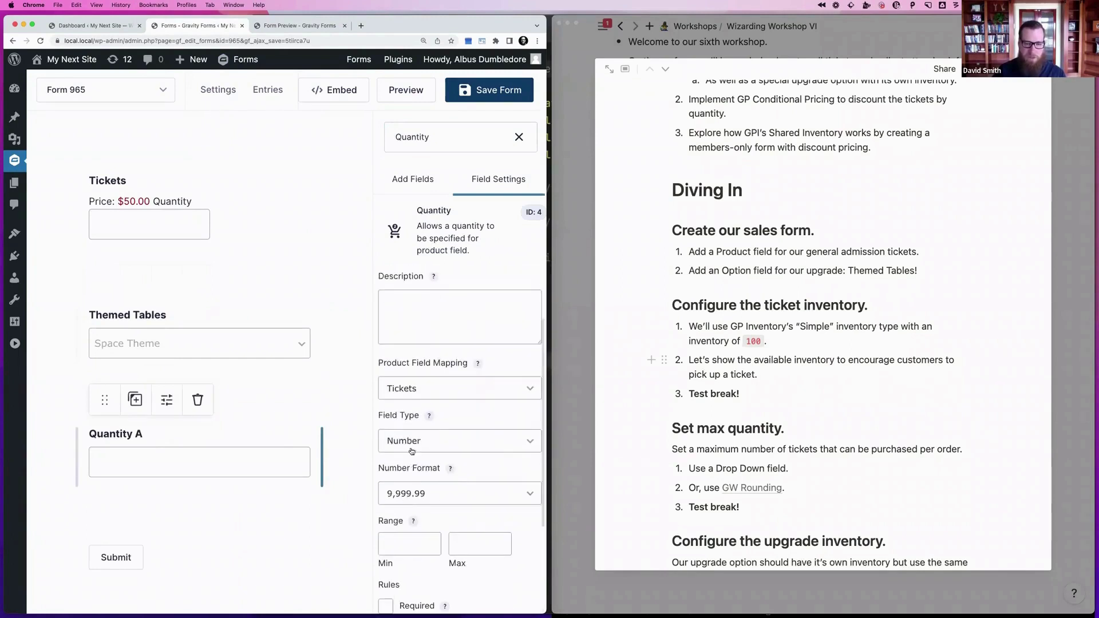
{"action": "left_click", "coordinate": [410, 445]}
{"action": "left_click", "coordinate": [409, 456]}
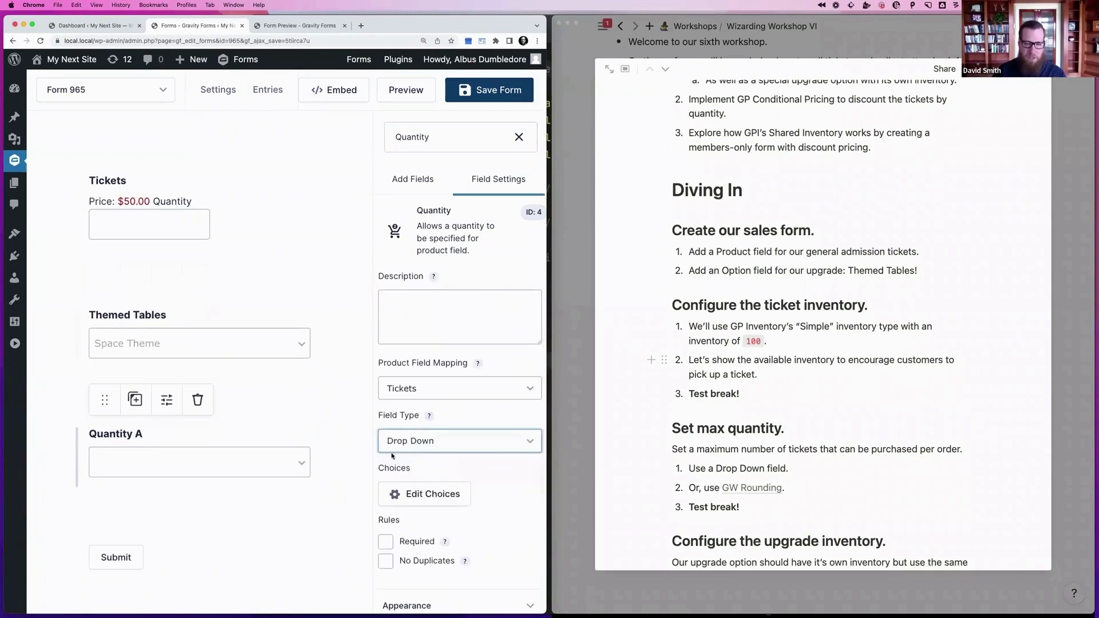
Review the Quantity A choices, then delete the Quantity A field
{"action": "left_click", "coordinate": [416, 492]}
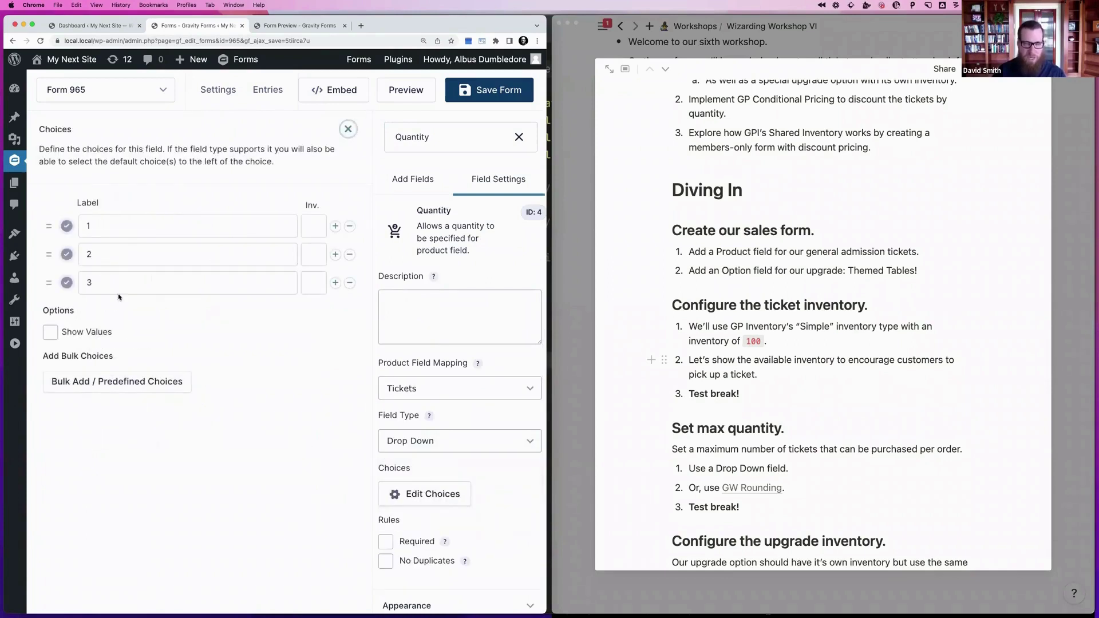
{"action": "left_click", "coordinate": [348, 129]}
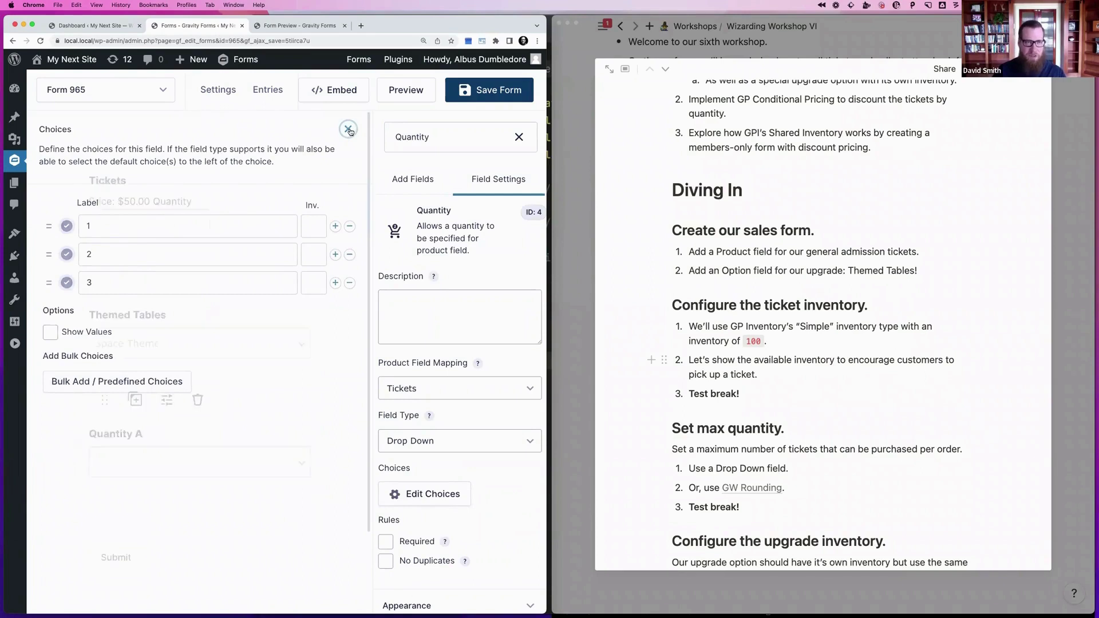
{"action": "left_click", "coordinate": [198, 400]}
{"action": "left_click", "coordinate": [348, 98]}
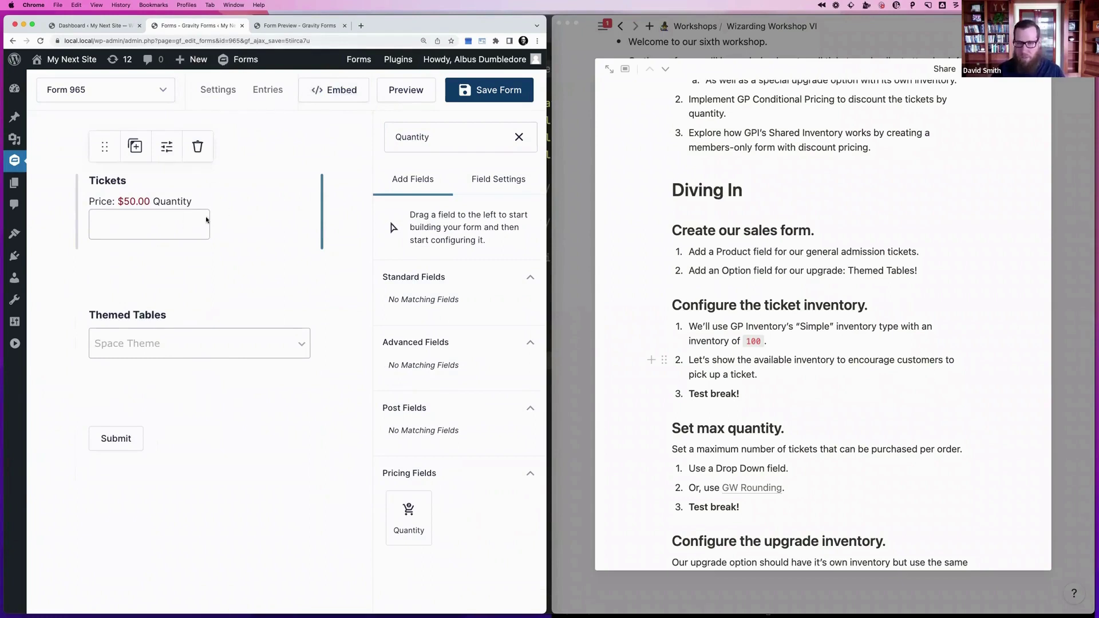
Review the Tickets field settings and the GW Rounding article linked in its notes
{"action": "left_click", "coordinate": [186, 222]}
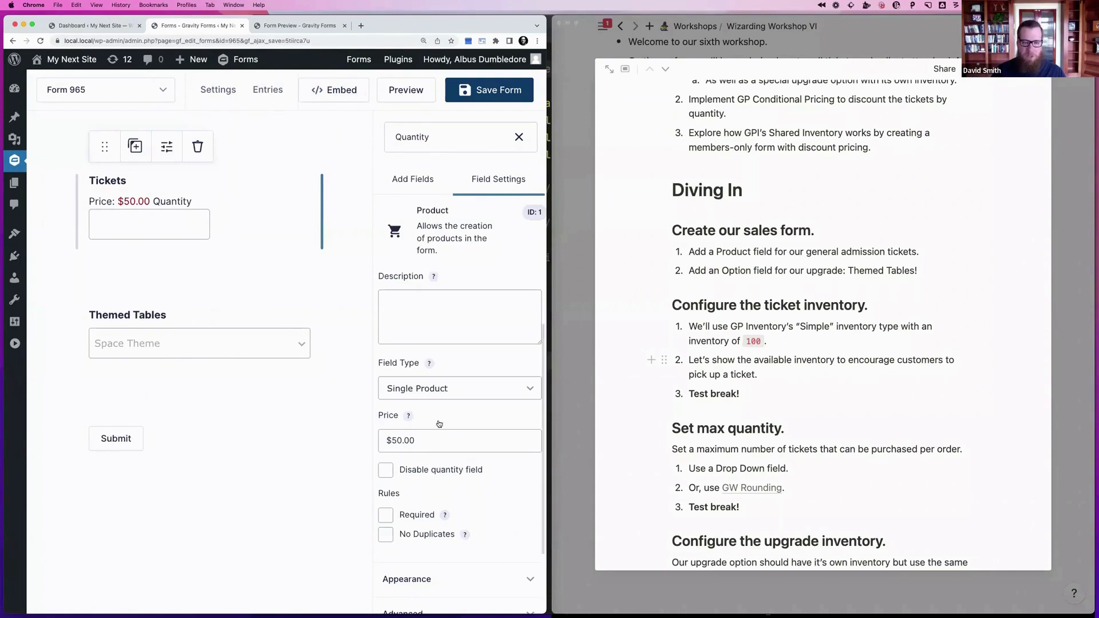
{"action": "scroll", "coordinate": [440, 424], "scroll_direction": "down", "scroll_amount": 3}
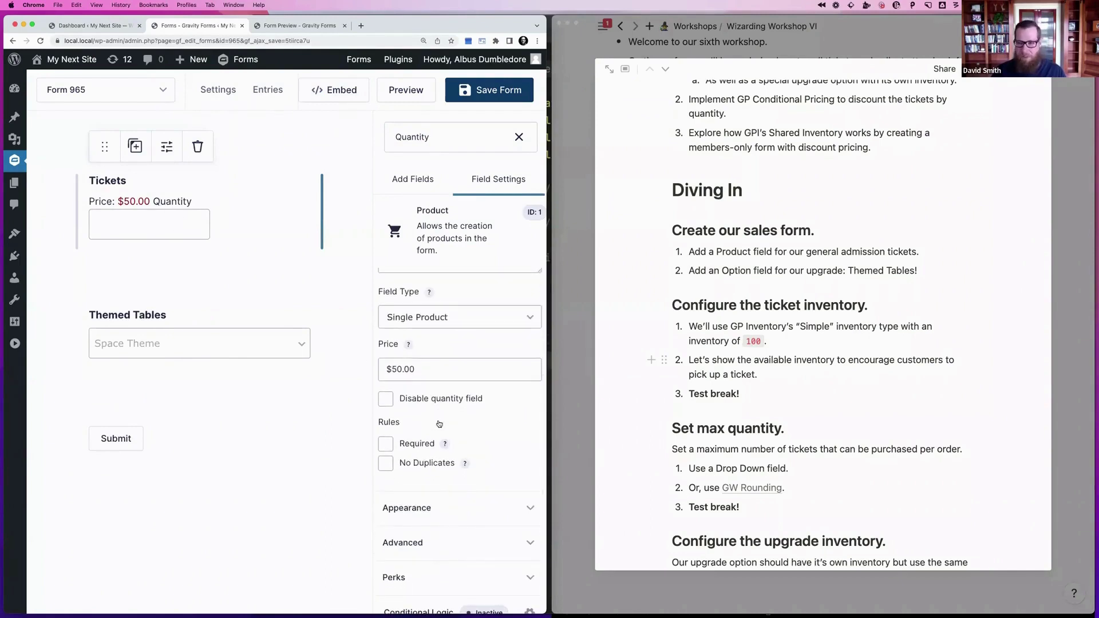
{"action": "scroll", "coordinate": [439, 424], "scroll_direction": "down", "scroll_amount": 1}
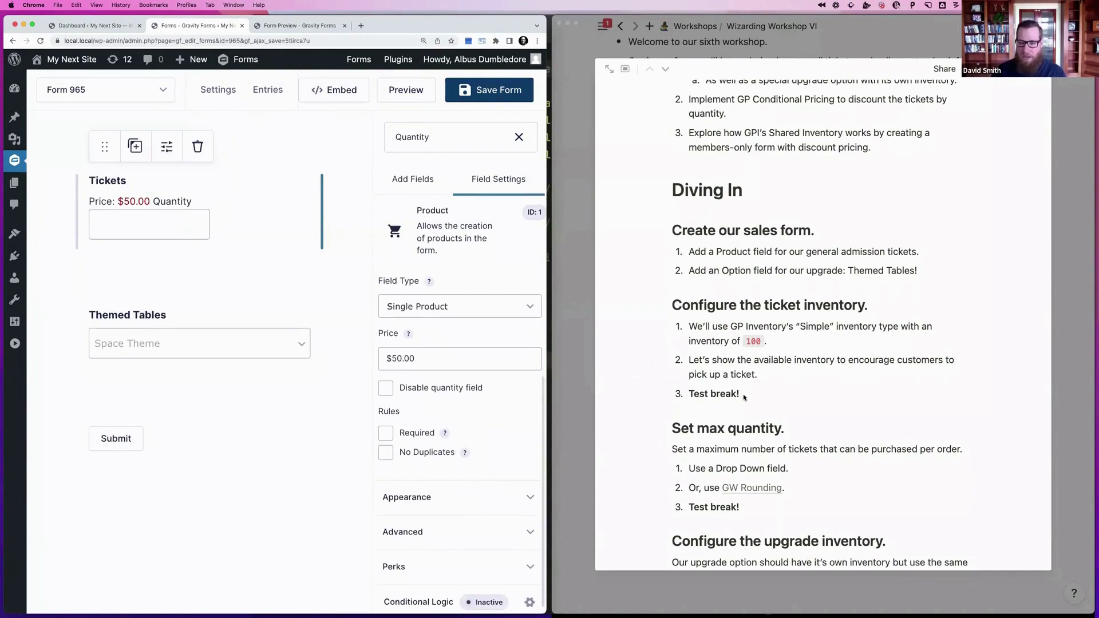
{"action": "left_click", "coordinate": [745, 488]}
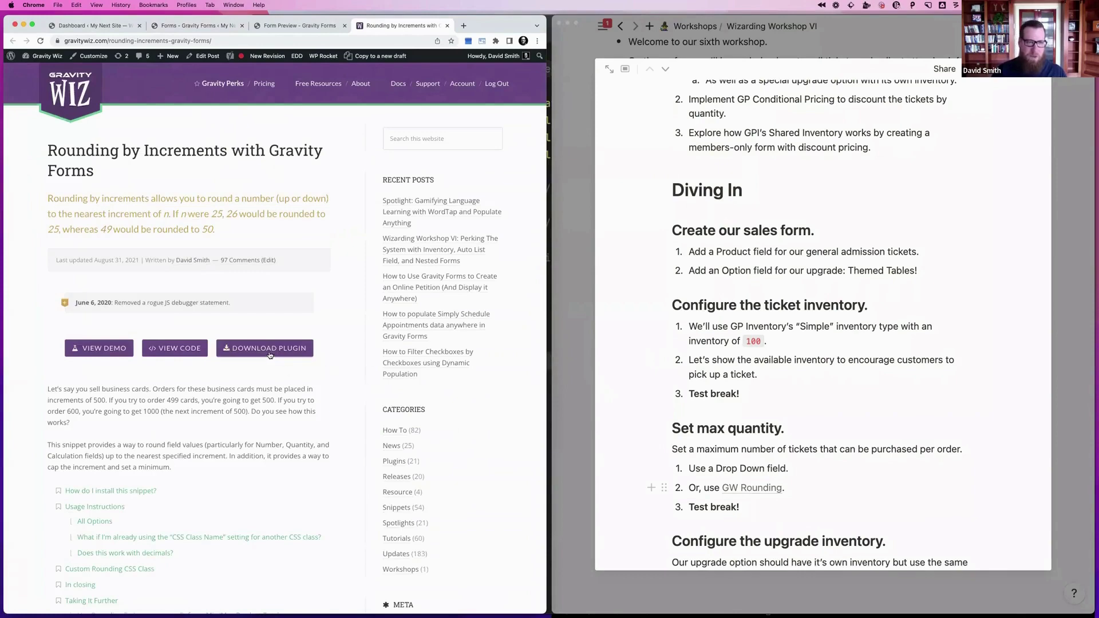
{"action": "key", "text": "super+w"}
{"action": "key", "text": "super+Tab"}
{"action": "key", "text": "super+Tab"}
{"action": "key", "text": "super+Tab"}
{"action": "key", "text": "super+Tab"}
{"action": "key", "text": "super+Tab"}
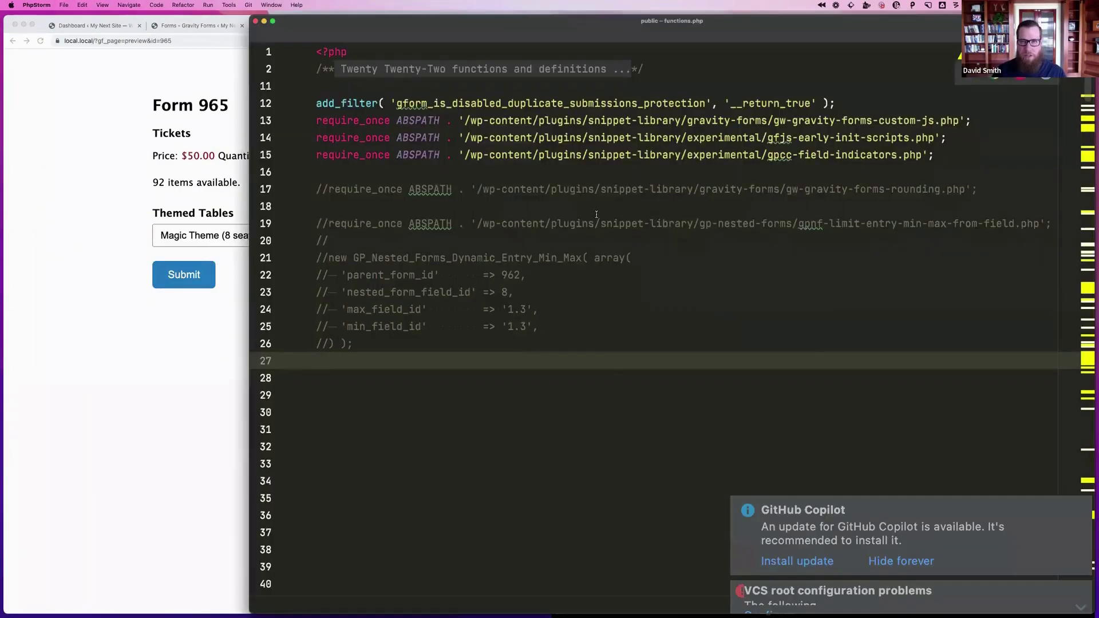
Uncomment the gw-gravity-forms-rounding.php require_once on line 17 of functions.php
{"action": "left_click", "coordinate": [792, 188]}
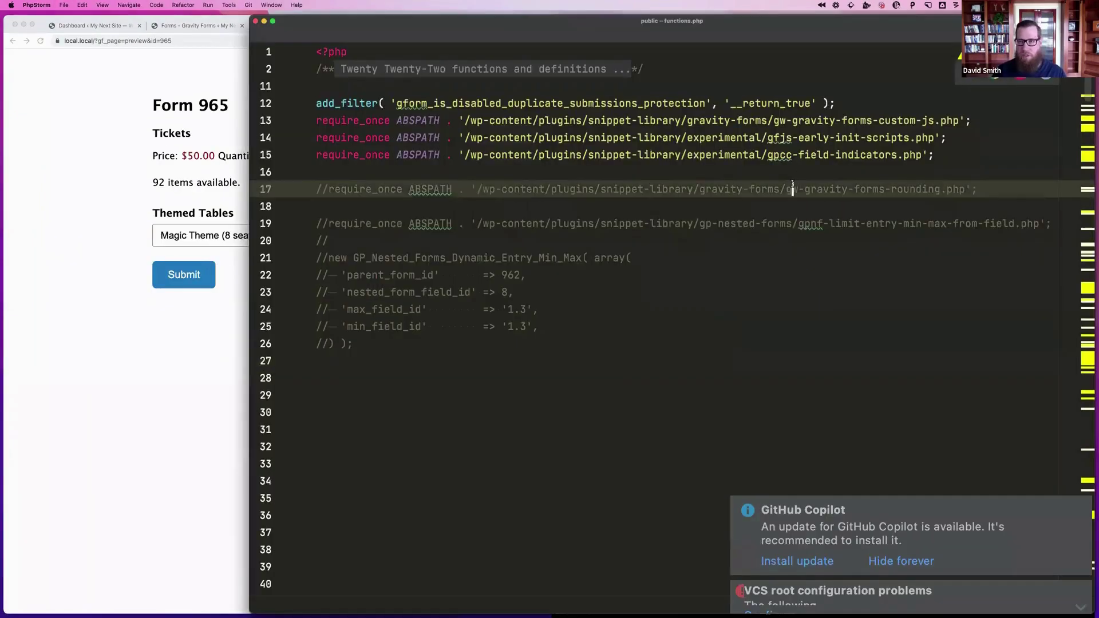
{"action": "key", "text": "super+slash"}
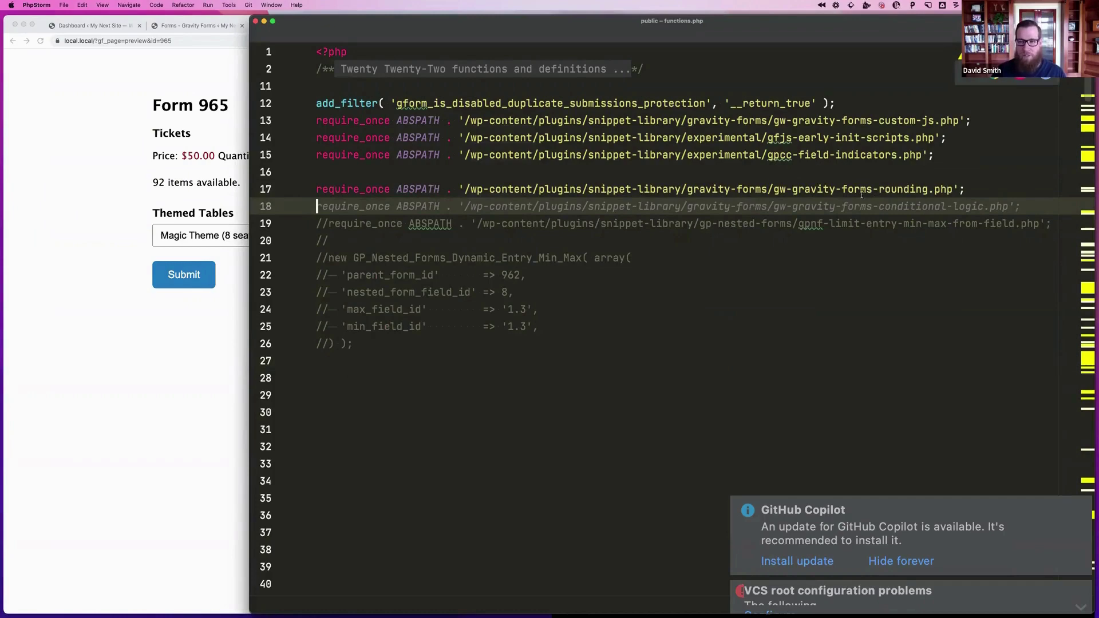
{"action": "left_click", "coordinate": [123, 197]}
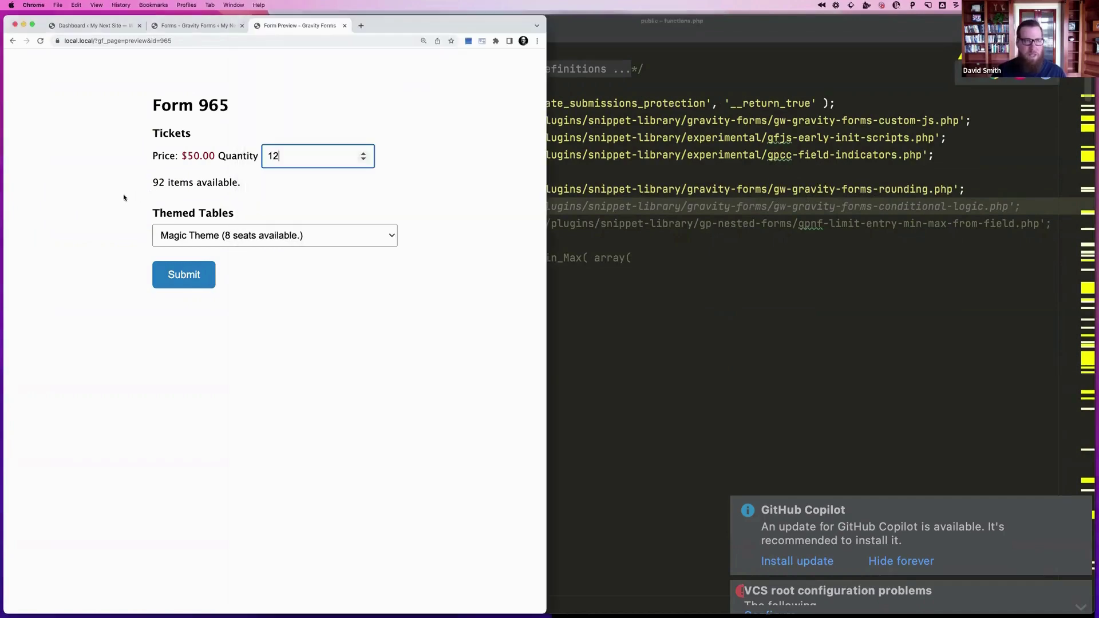
Give the Tickets field the custom CSS class gw-round-max-8 and save Form 965
{"action": "left_click", "coordinate": [197, 25]}
{"action": "mouse_move", "coordinate": [217, 90]}
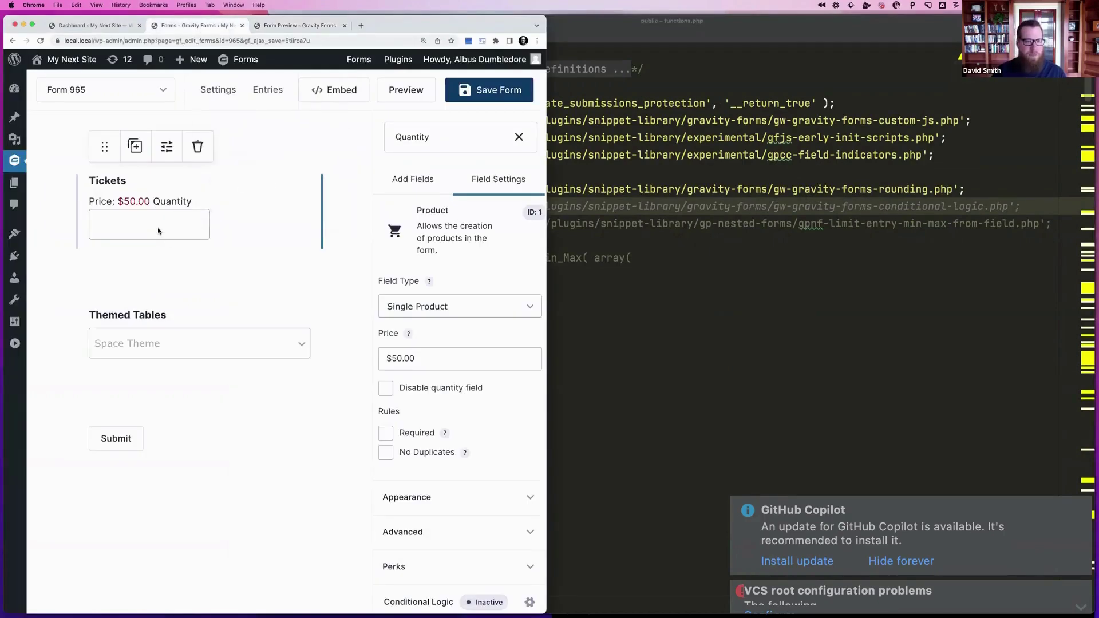
{"action": "scroll", "coordinate": [430, 437], "scroll_direction": "down", "scroll_amount": 1}
{"action": "left_click", "coordinate": [428, 502]}
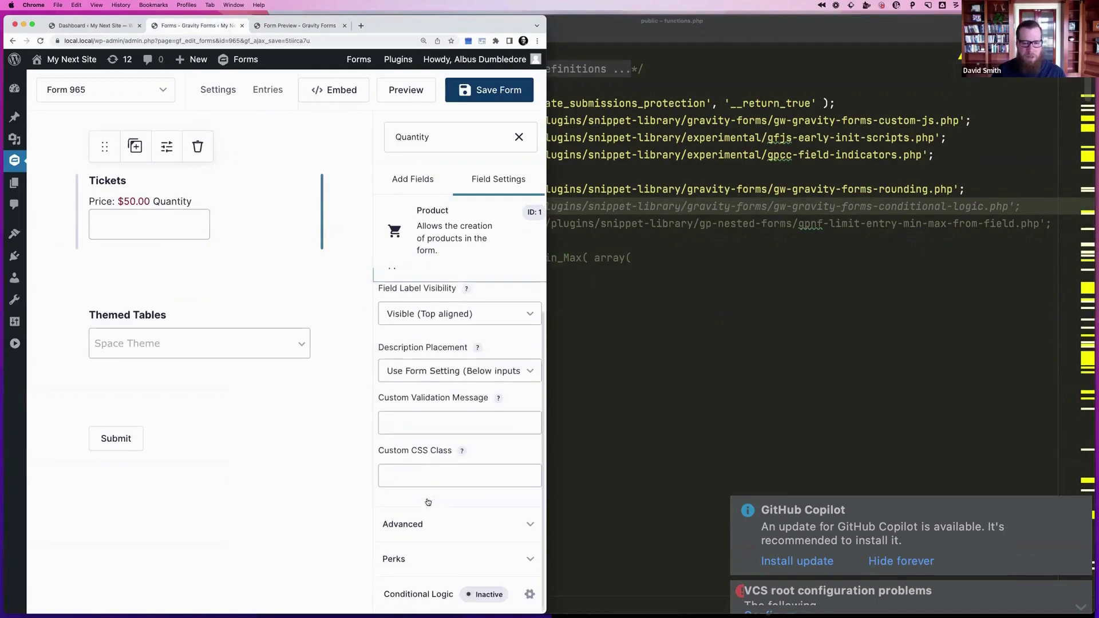
{"action": "left_click", "coordinate": [411, 472]}
{"action": "type", "text": "gw-roun"}
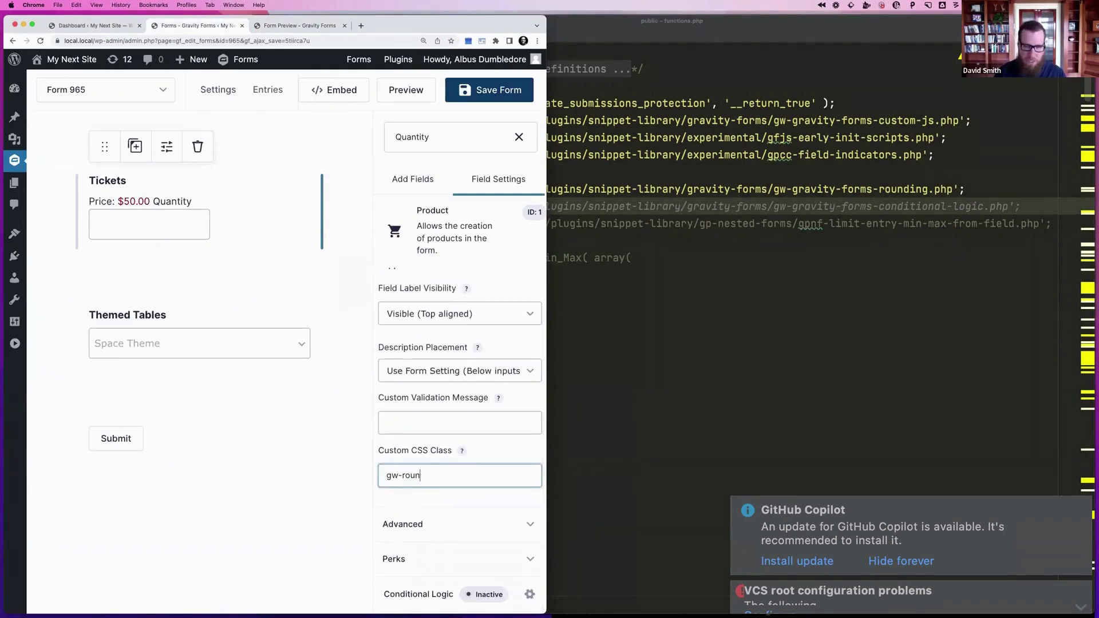
{"action": "type", "text": "d-max-"}
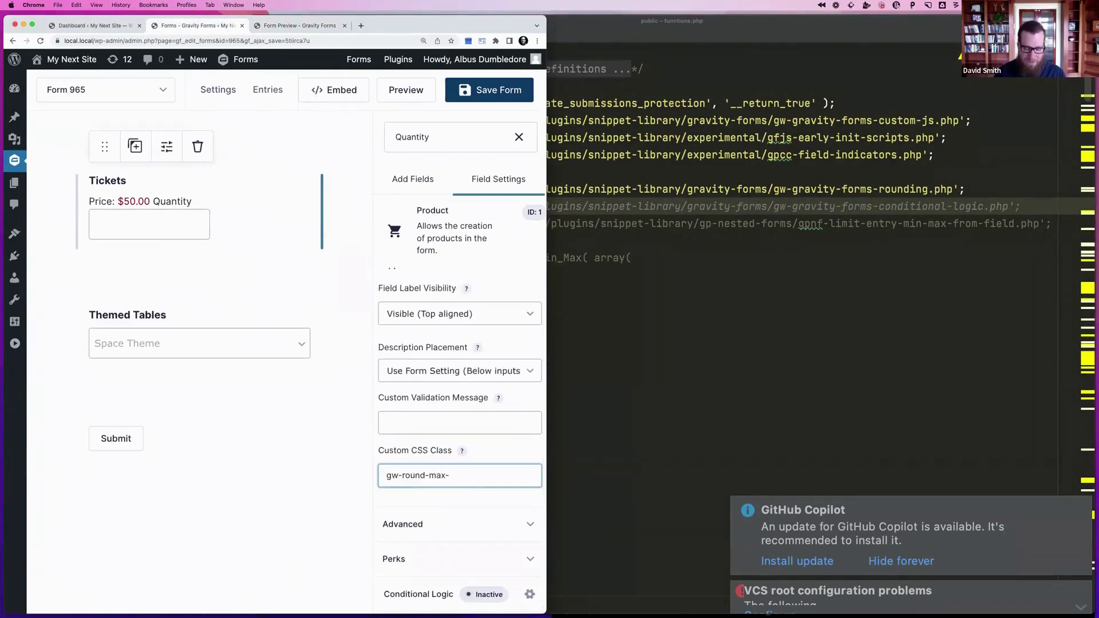
{"action": "type", "text": "8"}
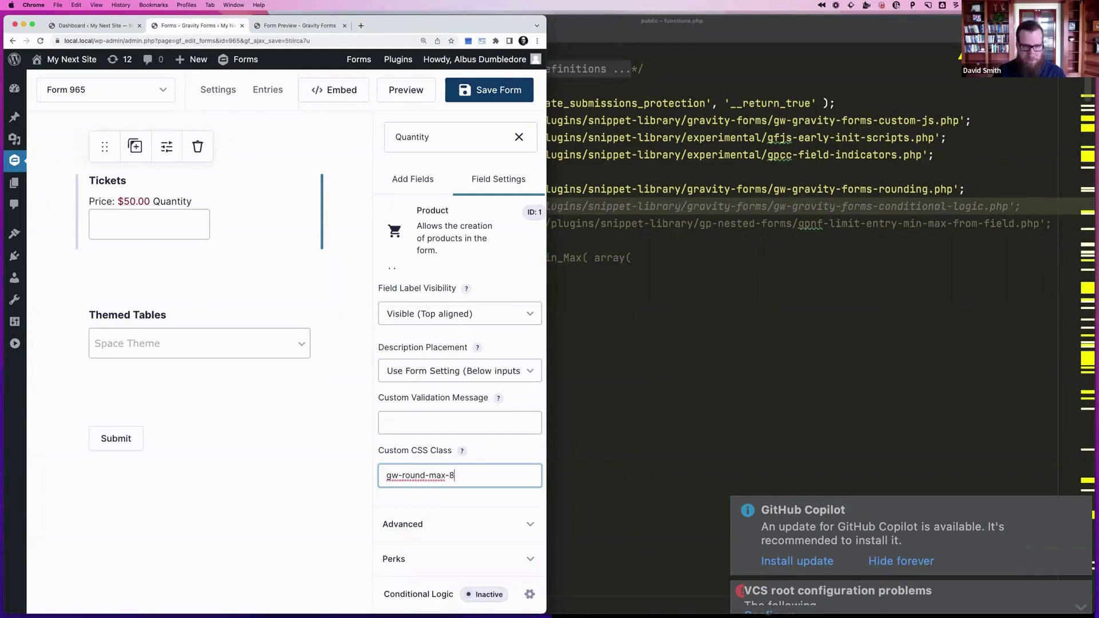
{"action": "left_click", "coordinate": [490, 91]}
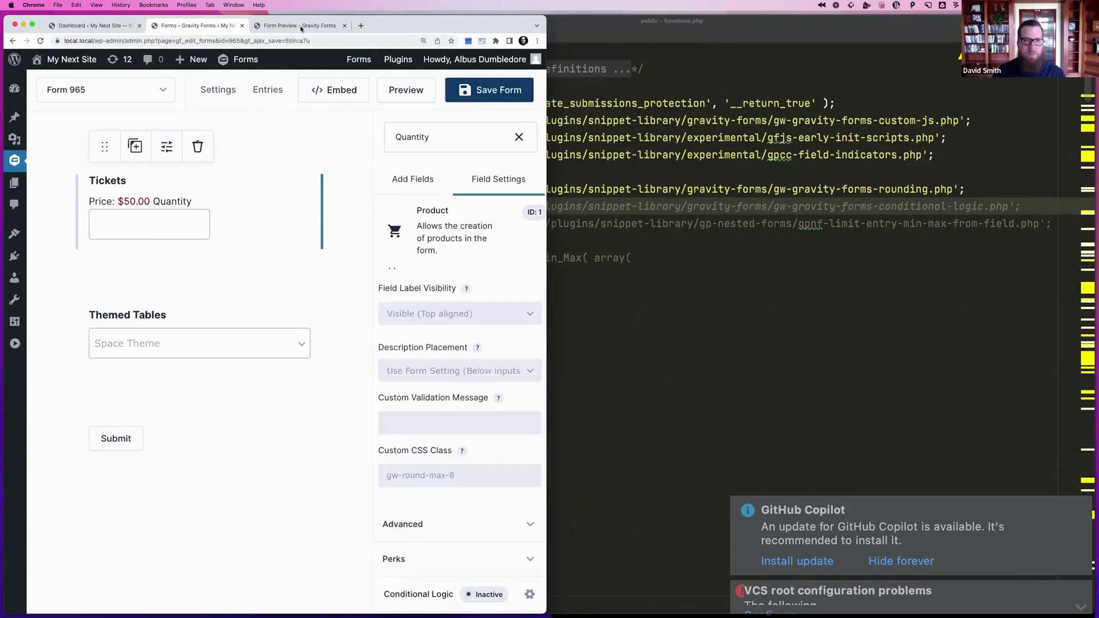
Reload the form preview, enter 8 tickets, and check the Themed Tables choices
{"action": "left_click", "coordinate": [296, 25]}
{"action": "key", "text": "super+r"}
{"action": "left_click", "coordinate": [296, 153]}
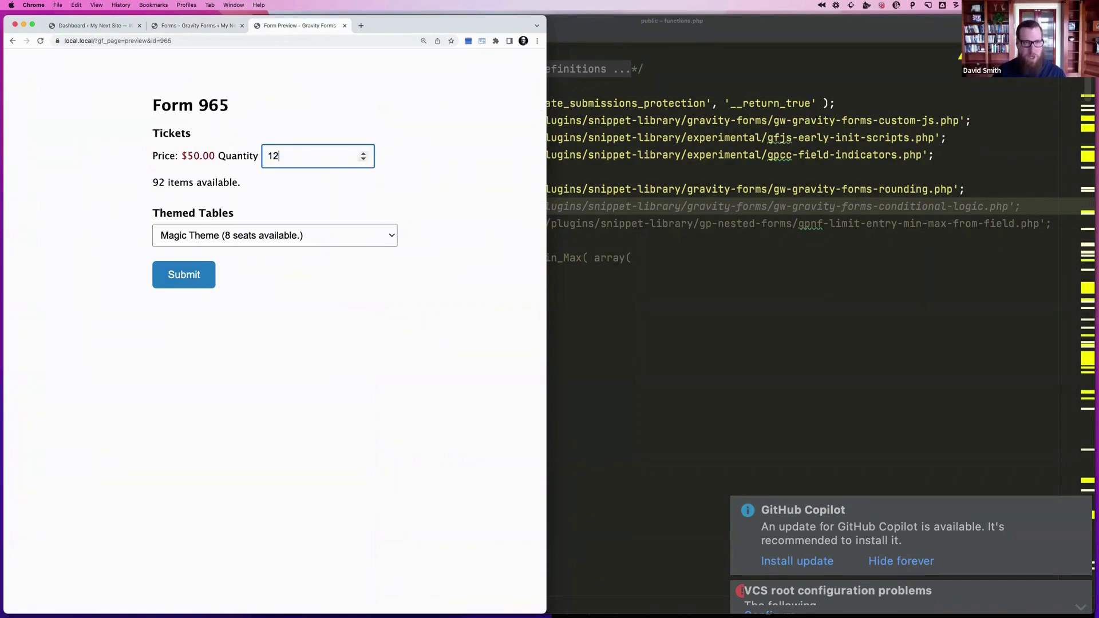
{"action": "type", "text": "8"}
{"action": "left_click", "coordinate": [262, 235]}
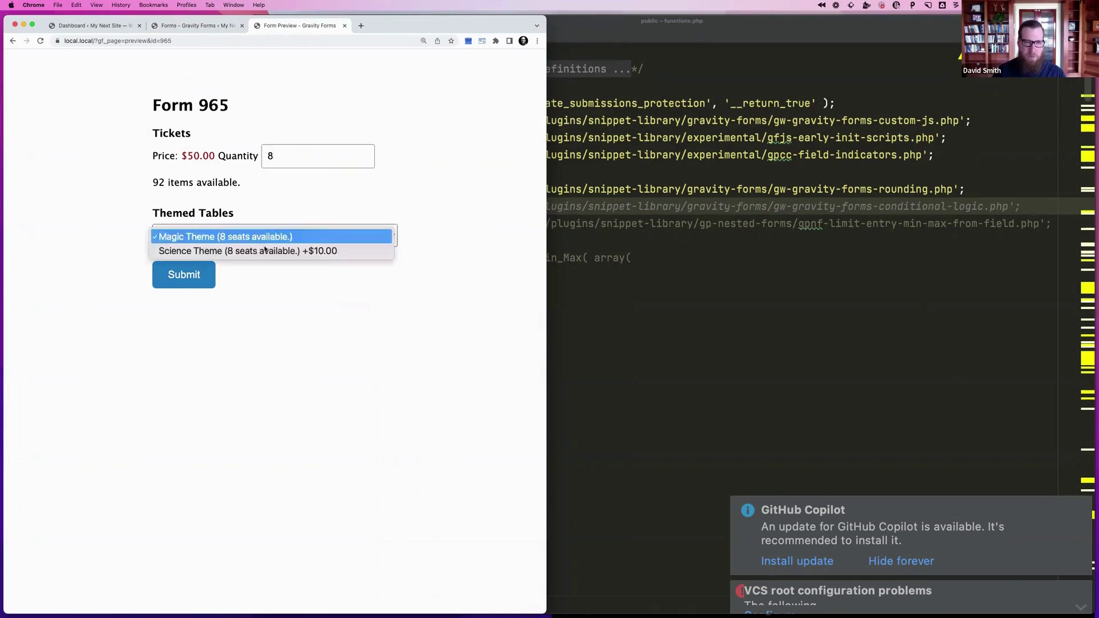
{"action": "left_click", "coordinate": [266, 218]}
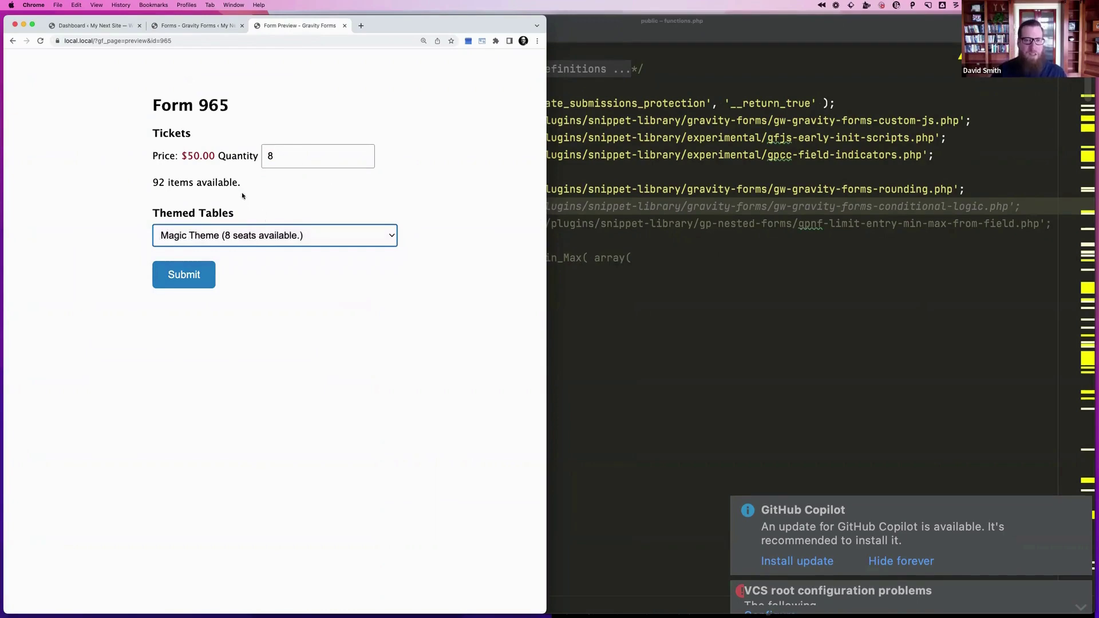
{"action": "key", "text": "super+Tab"}
{"action": "key", "text": "super+Tab"}
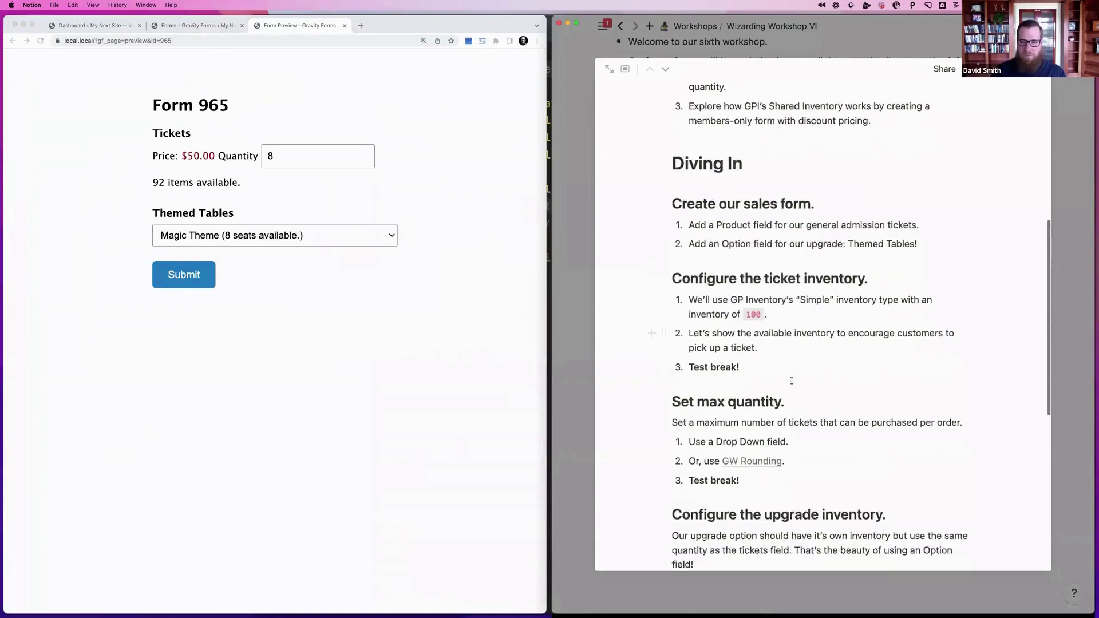
Scroll the Notion workshop notes to the upgrade-inventory and 'Setup bulk discount' steps
{"action": "scroll", "coordinate": [746, 343], "scroll_direction": "down", "scroll_amount": 5}
{"action": "scroll", "coordinate": [746, 404], "scroll_direction": "down", "scroll_amount": 4}
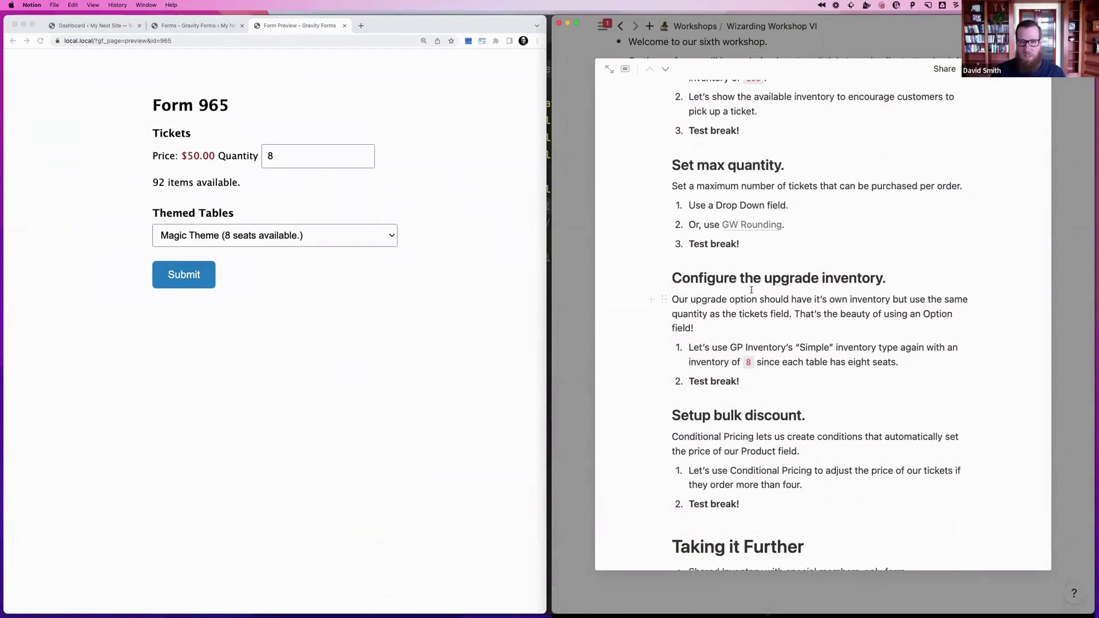
{"action": "scroll", "coordinate": [739, 295], "scroll_direction": "down", "scroll_amount": 1}
{"action": "scroll", "coordinate": [739, 294], "scroll_direction": "down", "scroll_amount": 2}
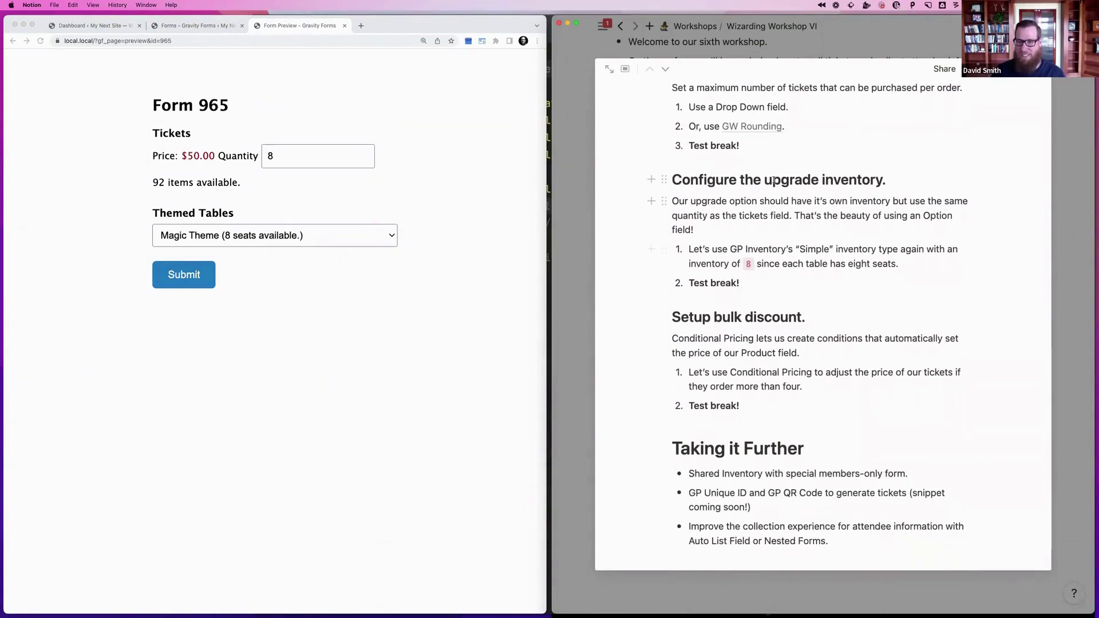
{"action": "left_click", "coordinate": [773, 179]}
{"action": "scroll", "coordinate": [788, 166], "scroll_direction": "down", "scroll_amount": 1}
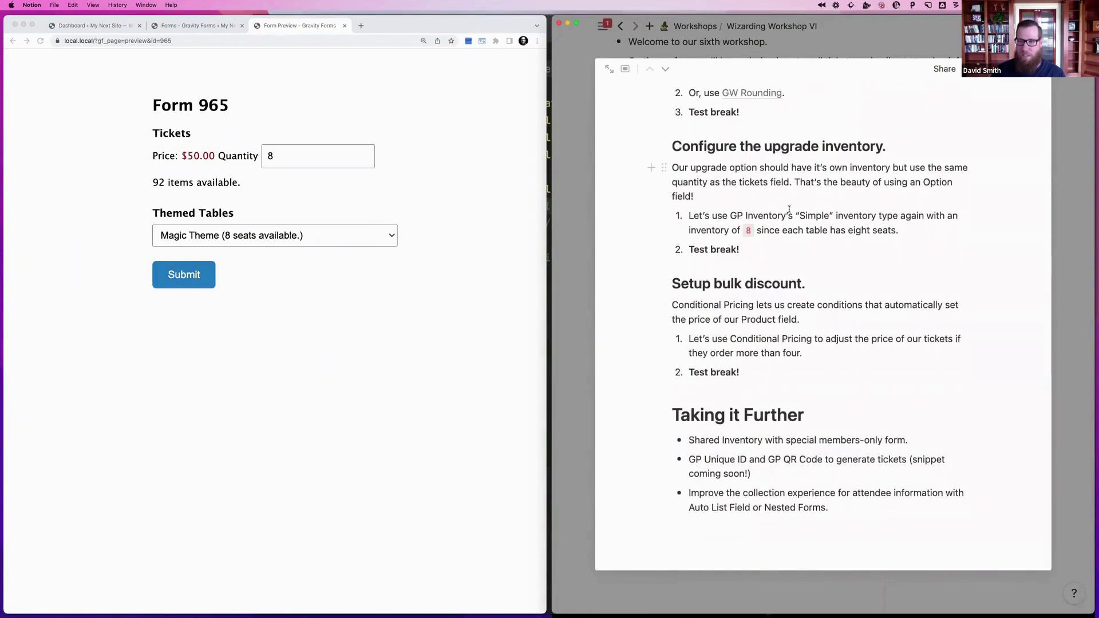
{"action": "scroll", "coordinate": [788, 150], "scroll_direction": "down", "scroll_amount": 1}
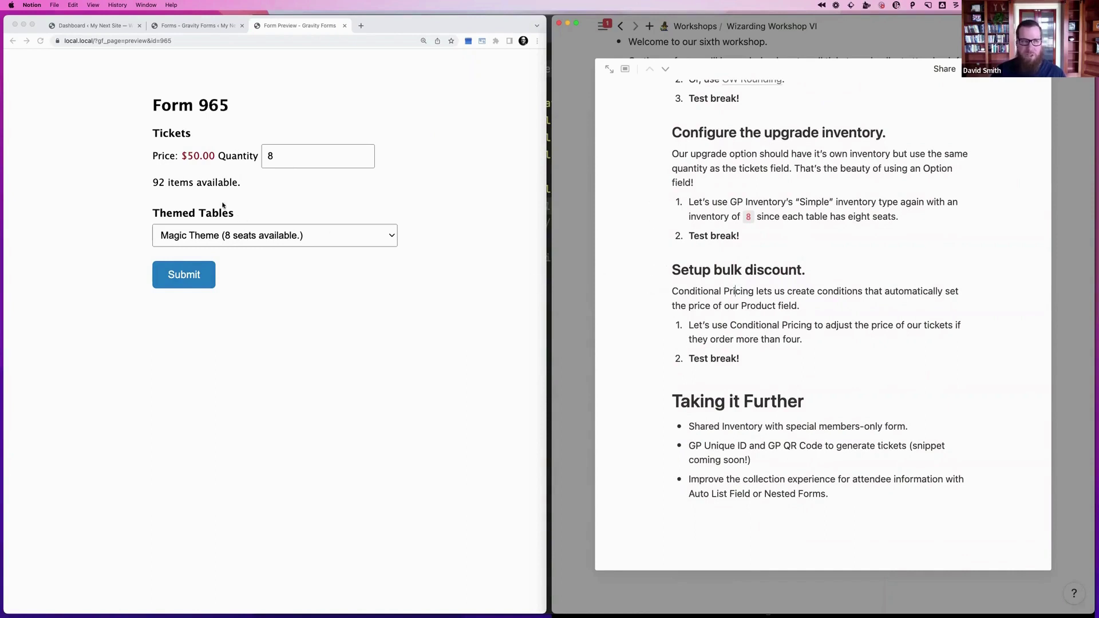
{"action": "key", "text": "super+Tab"}
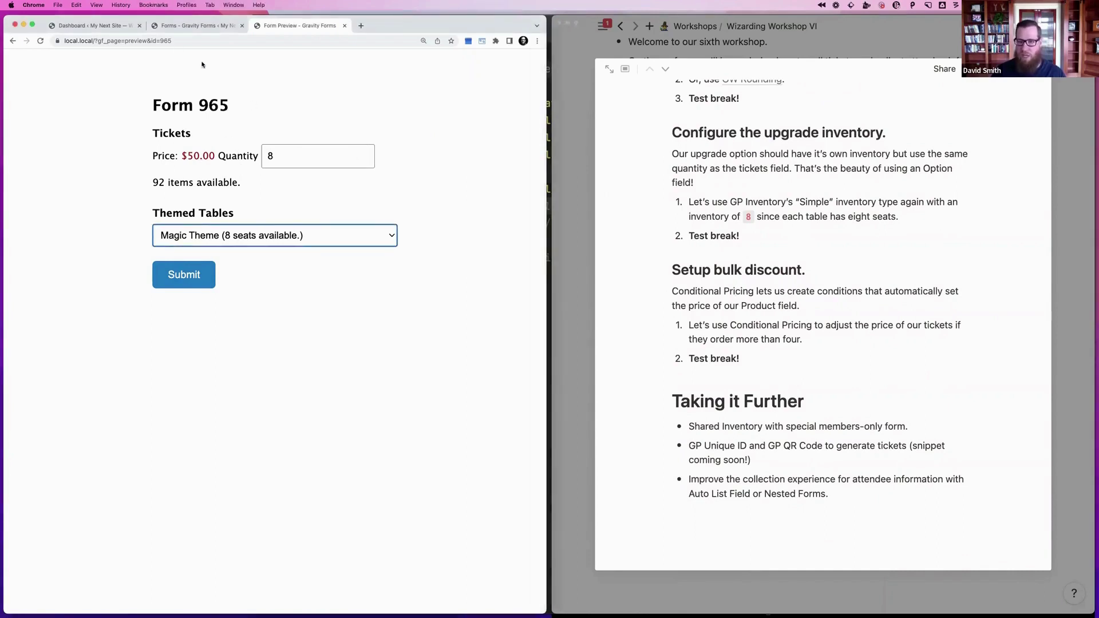
{"action": "left_click", "coordinate": [168, 26]}
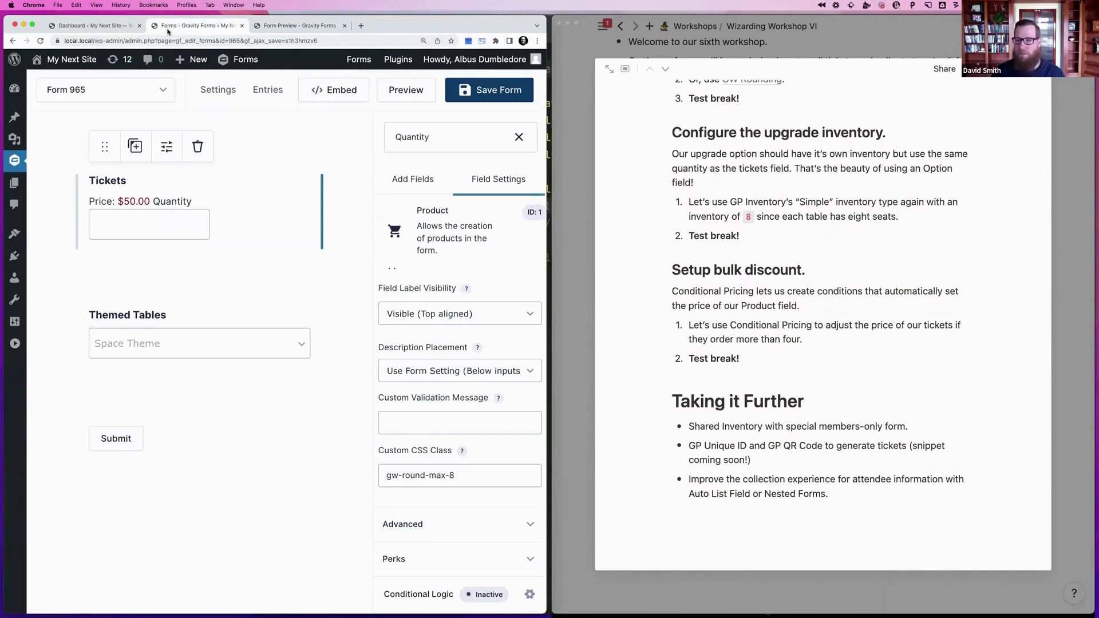
Add a Tickets pricing level priced at 49 in Conditional Pricing
{"action": "mouse_move", "coordinate": [225, 98]}
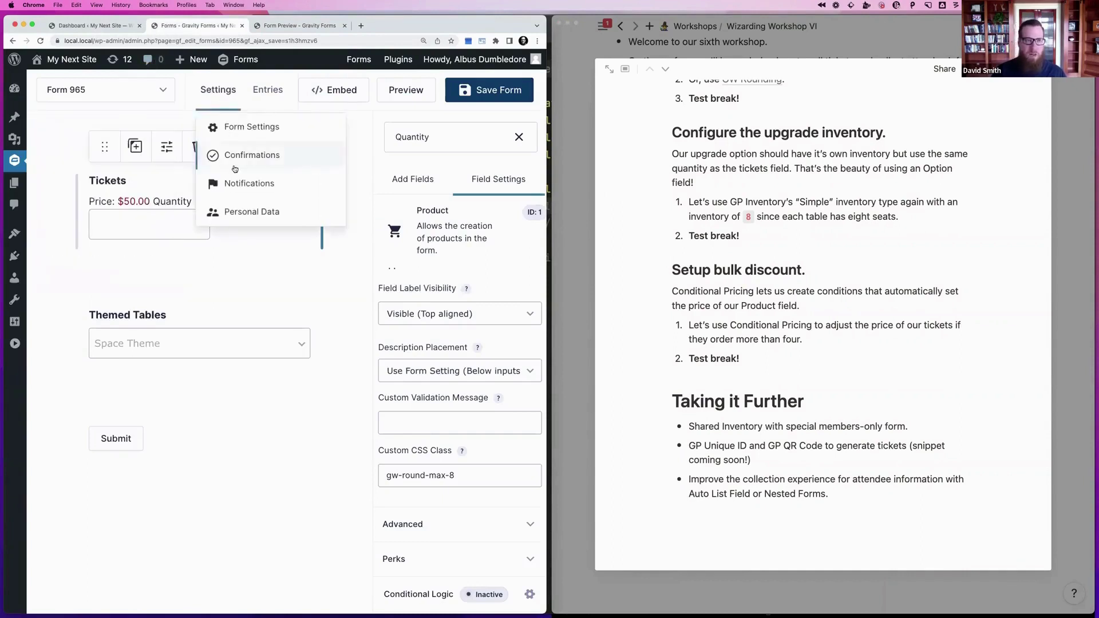
{"action": "left_click", "coordinate": [247, 227]}
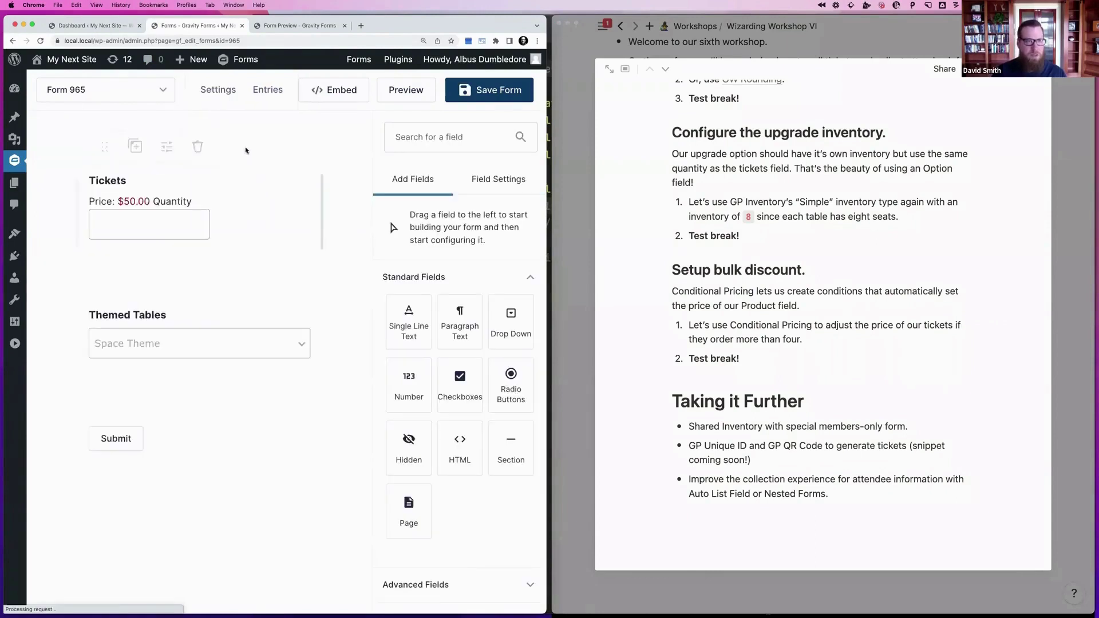
{"action": "mouse_move", "coordinate": [228, 96]}
{"action": "left_click", "coordinate": [226, 240]}
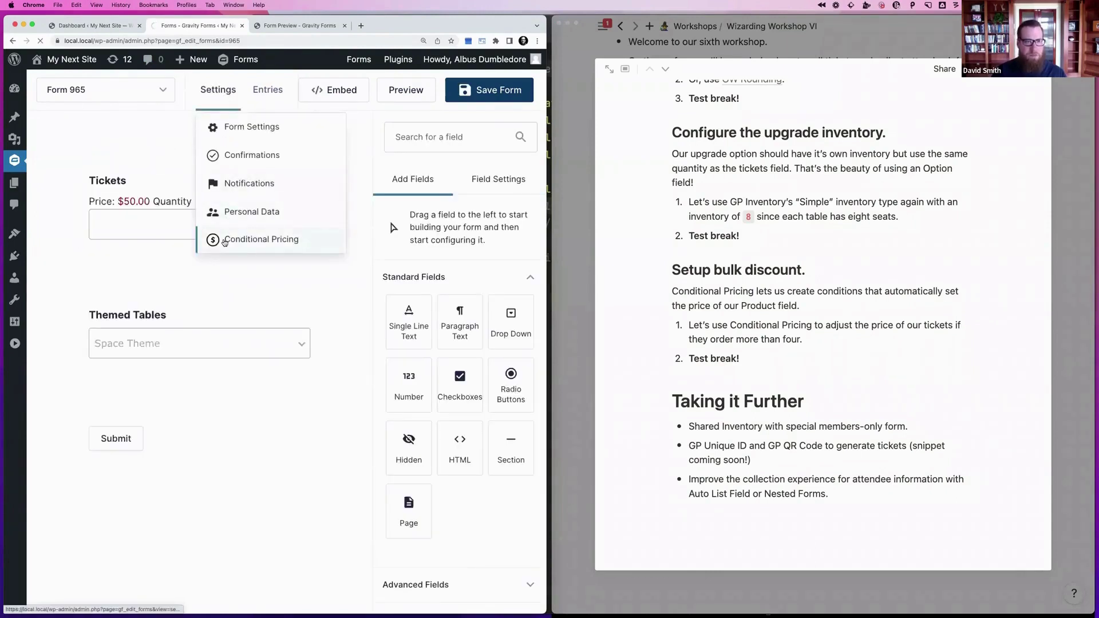
{"action": "left_click", "coordinate": [250, 216]}
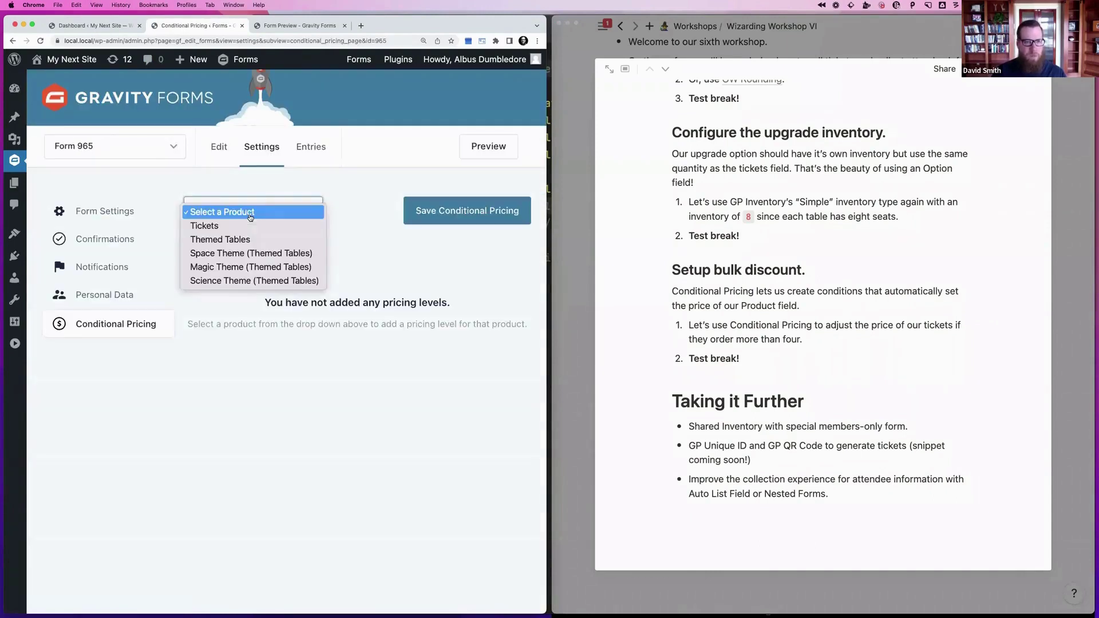
{"action": "left_click", "coordinate": [248, 226]}
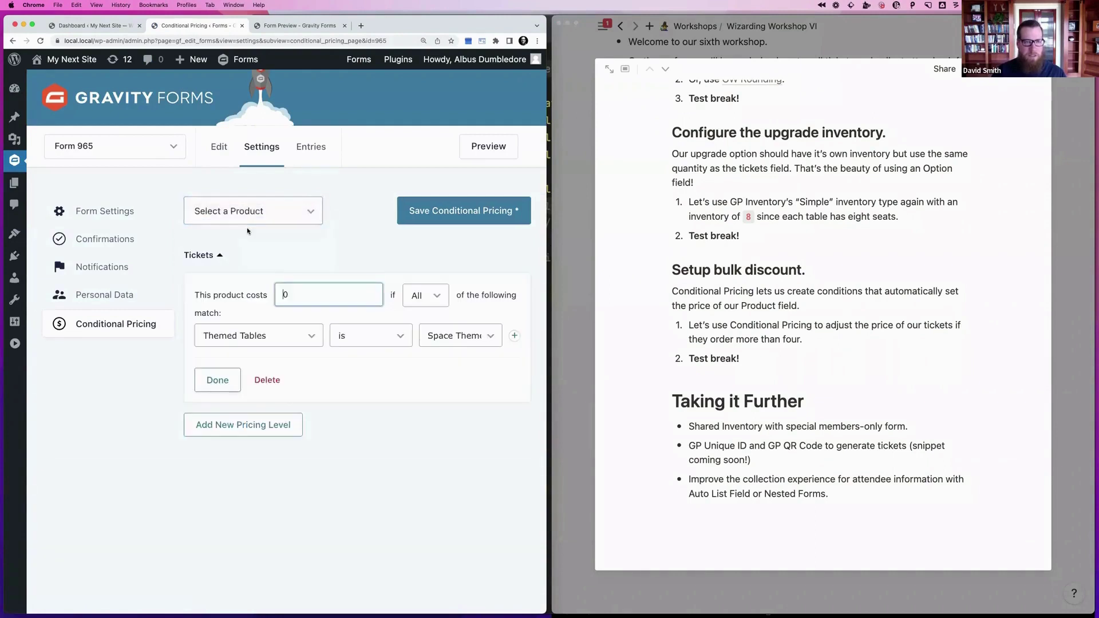
{"action": "double_click", "coordinate": [312, 294]}
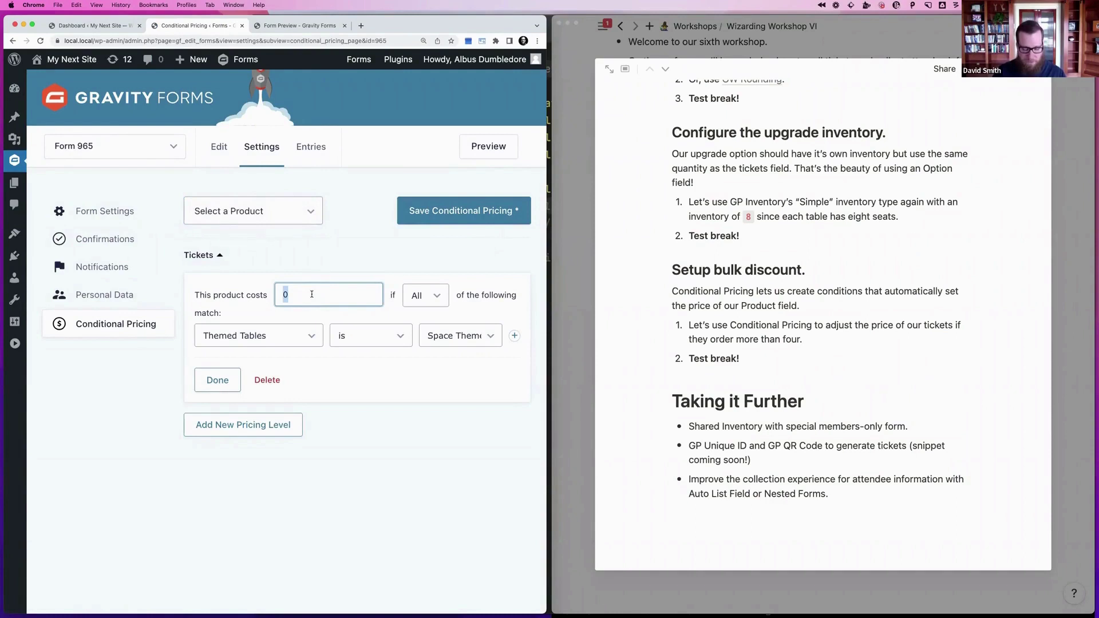
{"action": "type", "text": "49"}
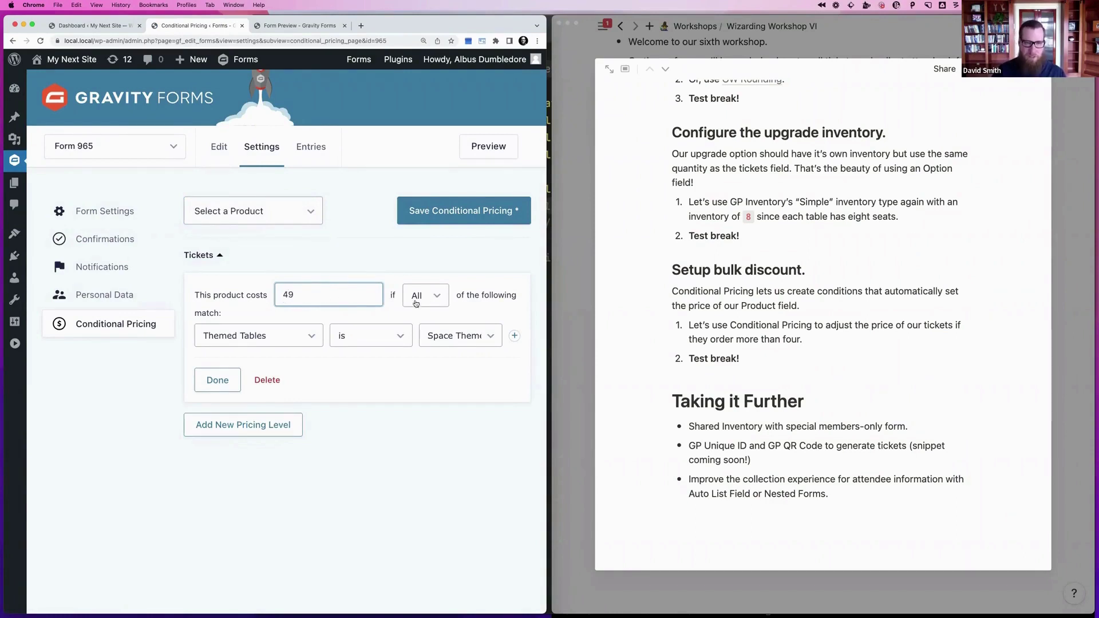
Apply the level when Tickets (Quantity) is greater than 3
{"action": "left_click", "coordinate": [261, 336]}
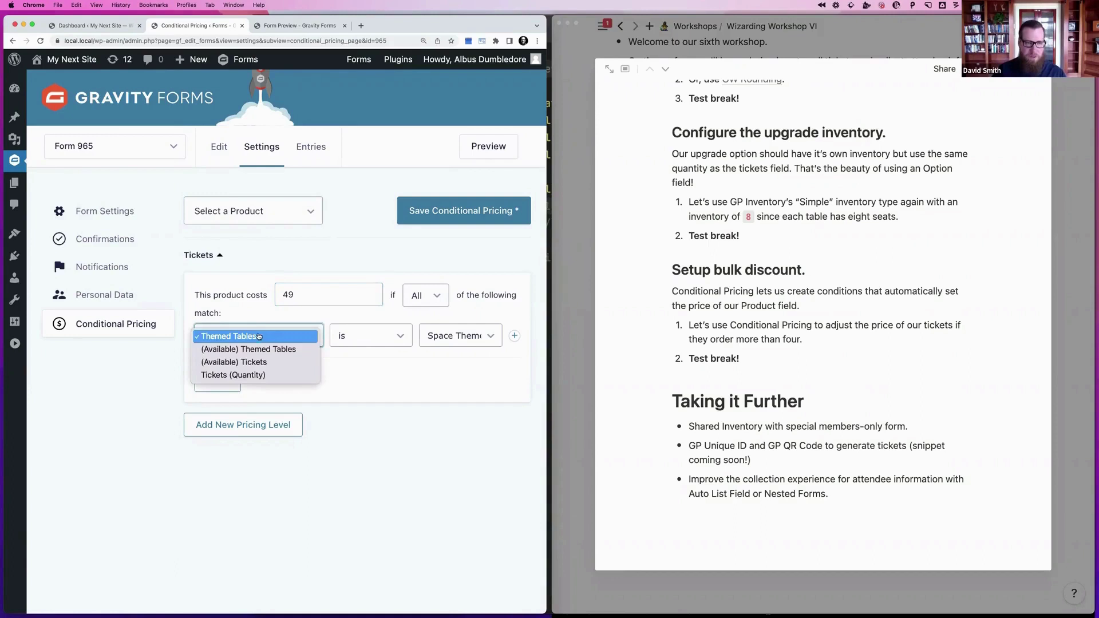
{"action": "left_click", "coordinate": [234, 376]}
{"action": "left_click", "coordinate": [362, 342]}
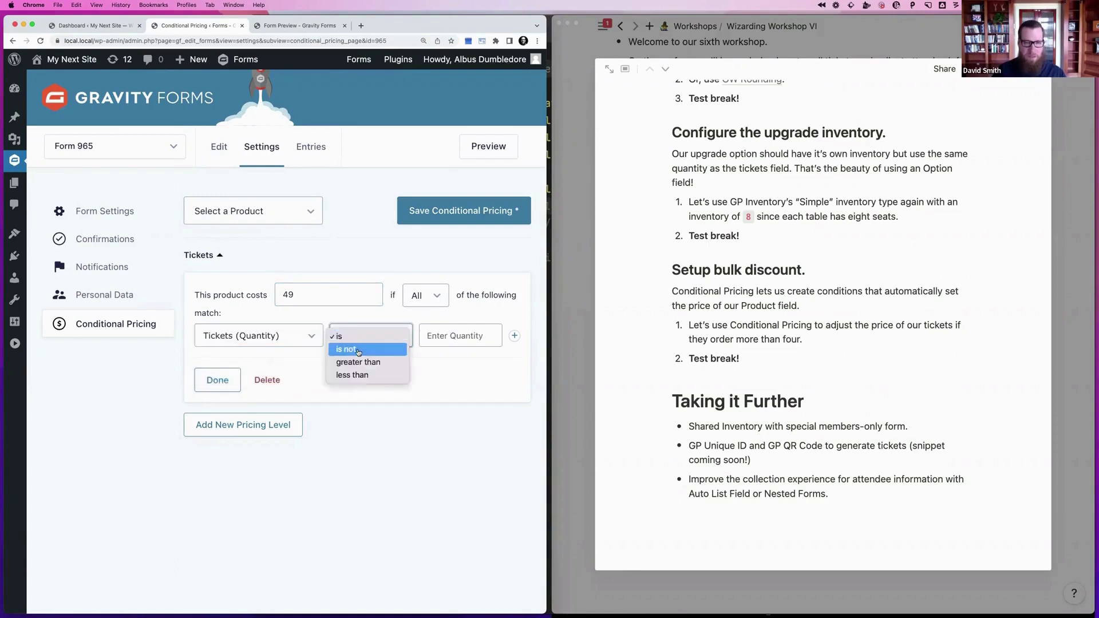
{"action": "left_click", "coordinate": [357, 361]}
{"action": "left_click", "coordinate": [458, 336]}
{"action": "type", "text": "3"}
{"action": "left_click", "coordinate": [428, 359]}
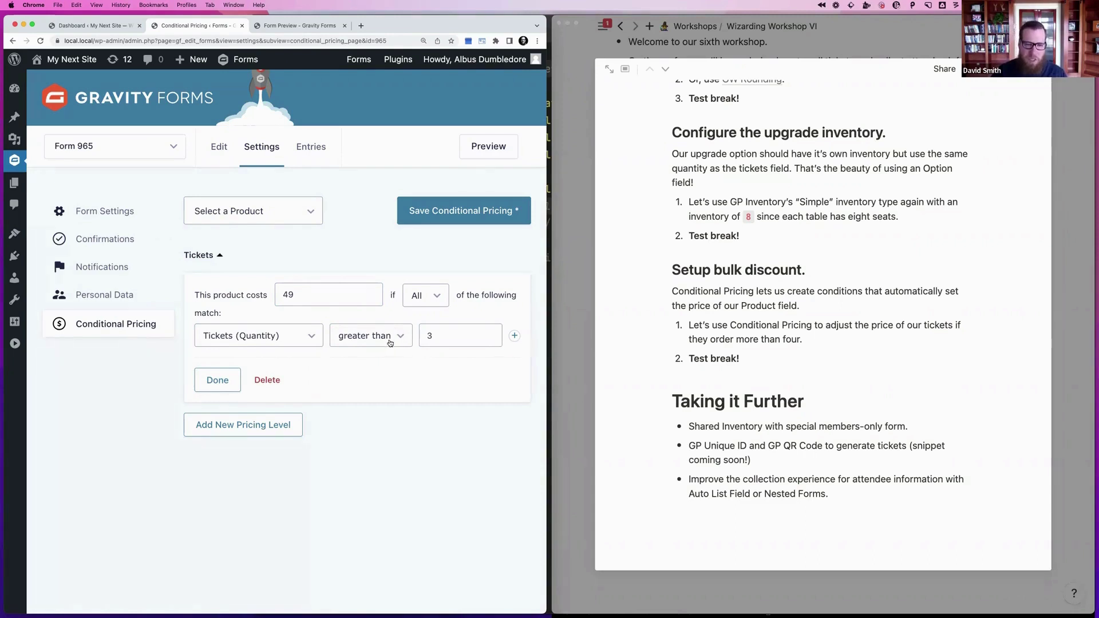
Confirm the greater-than-3 condition and save the $49.00 Tickets pricing level
{"action": "left_click", "coordinate": [369, 341]}
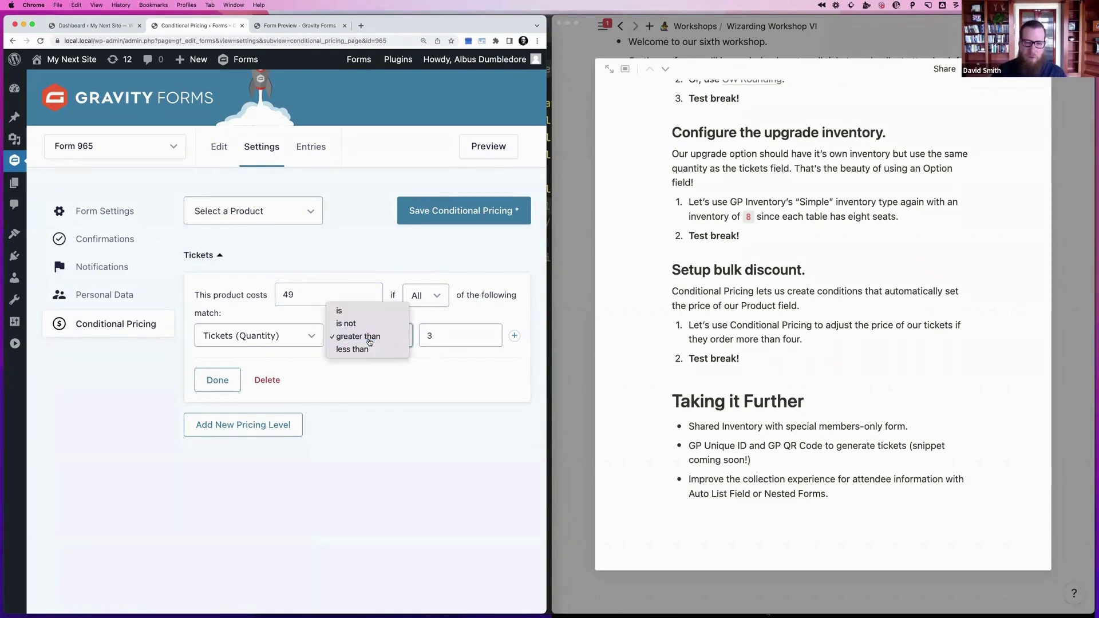
{"action": "left_click", "coordinate": [370, 341]}
{"action": "left_click", "coordinate": [446, 342]}
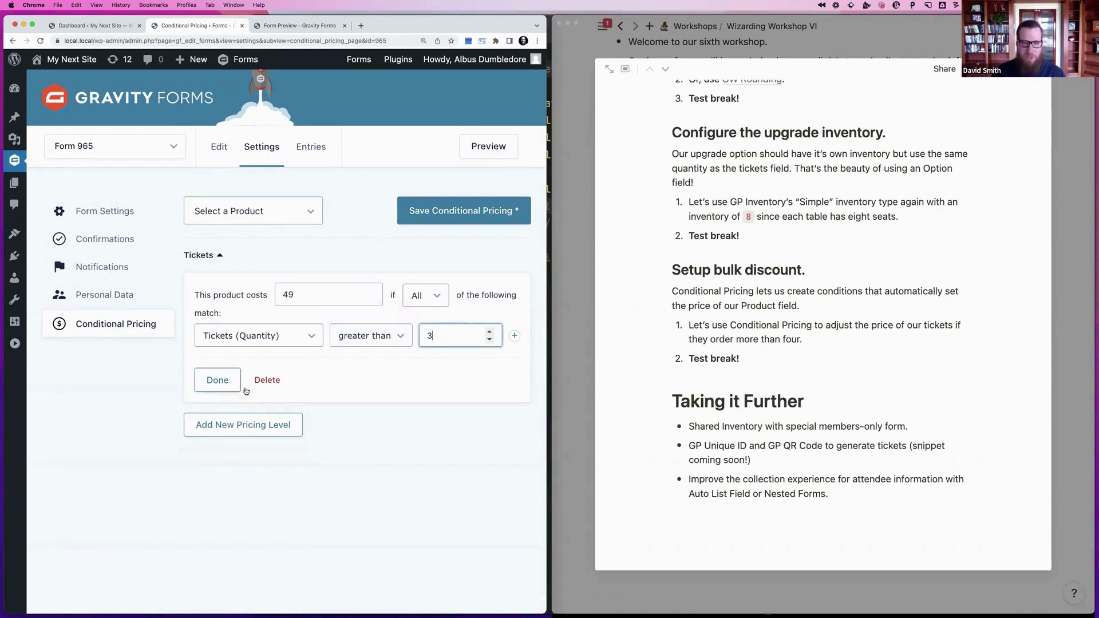
{"action": "left_click", "coordinate": [218, 381]}
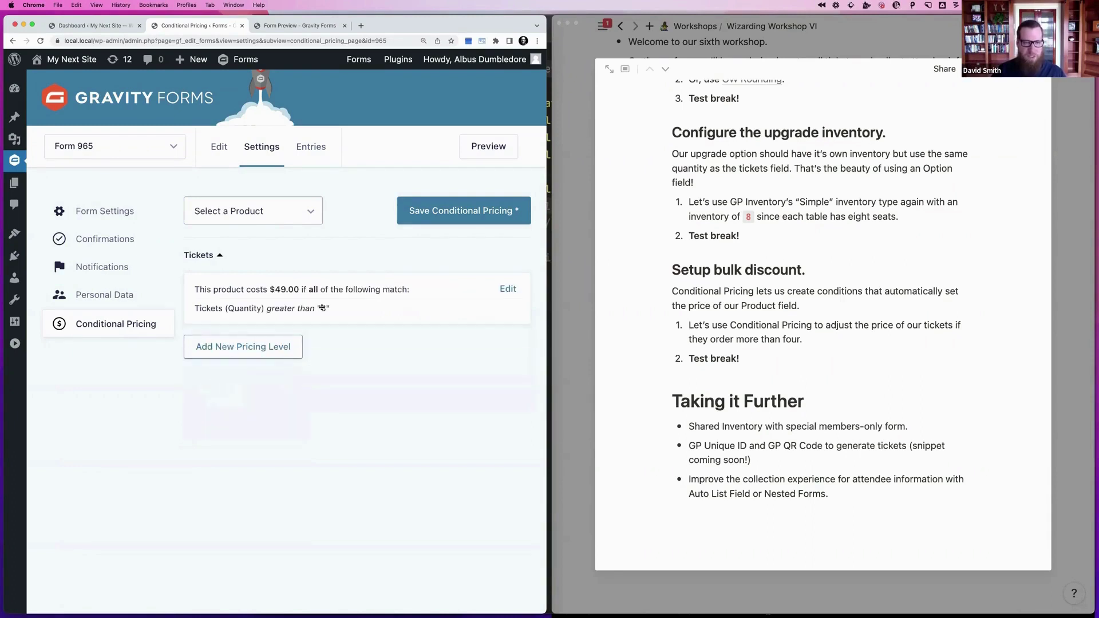
{"action": "left_click", "coordinate": [449, 209]}
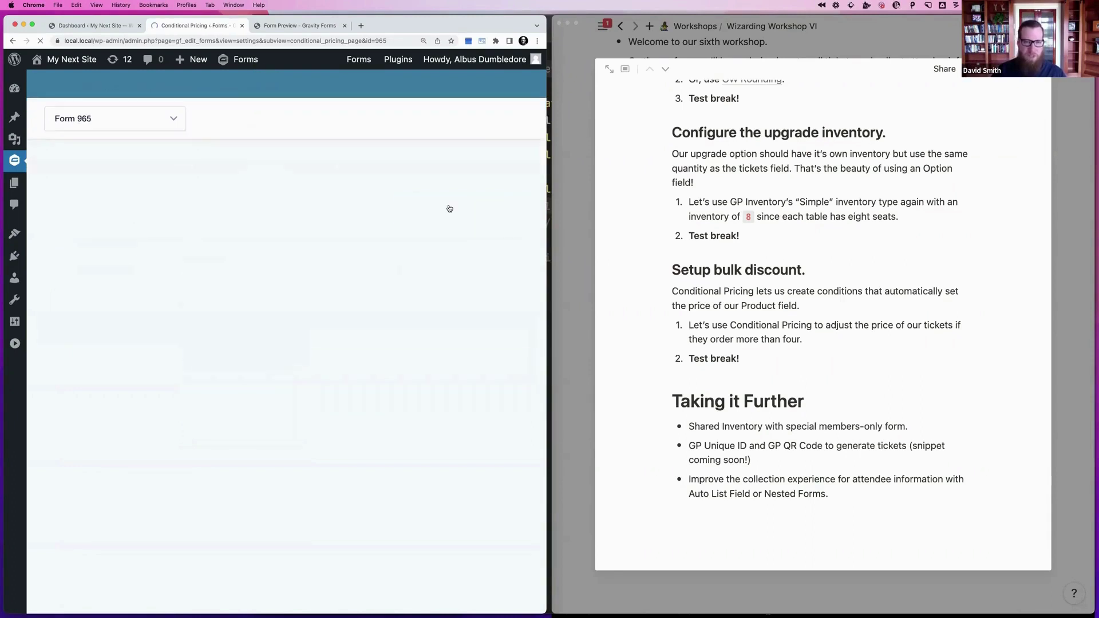
{"action": "left_click", "coordinate": [214, 309]}
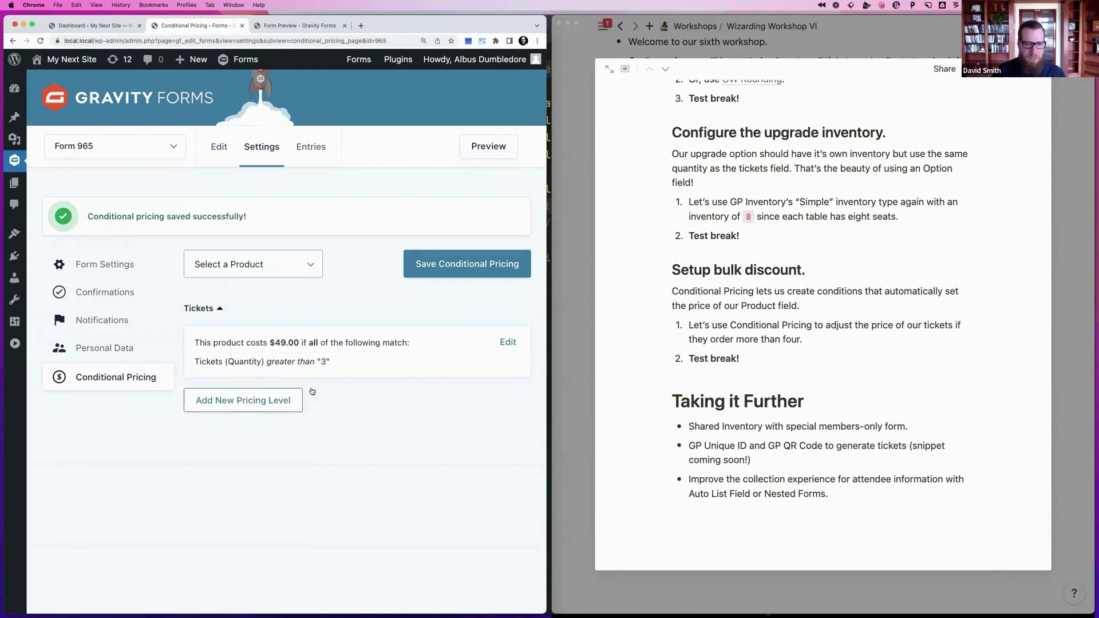
Add a $48.00 Tickets pricing level for when Quantity is greater than 5
{"action": "left_click", "coordinate": [238, 400]}
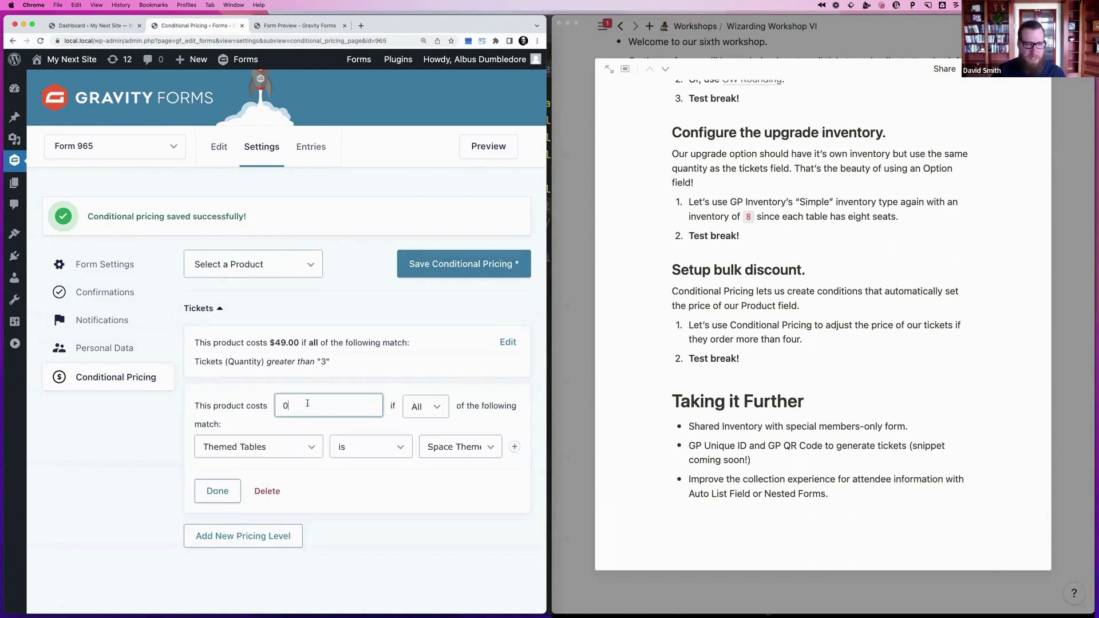
{"action": "left_click_drag", "start_coordinate": [307, 404], "coordinate": [261, 404]}
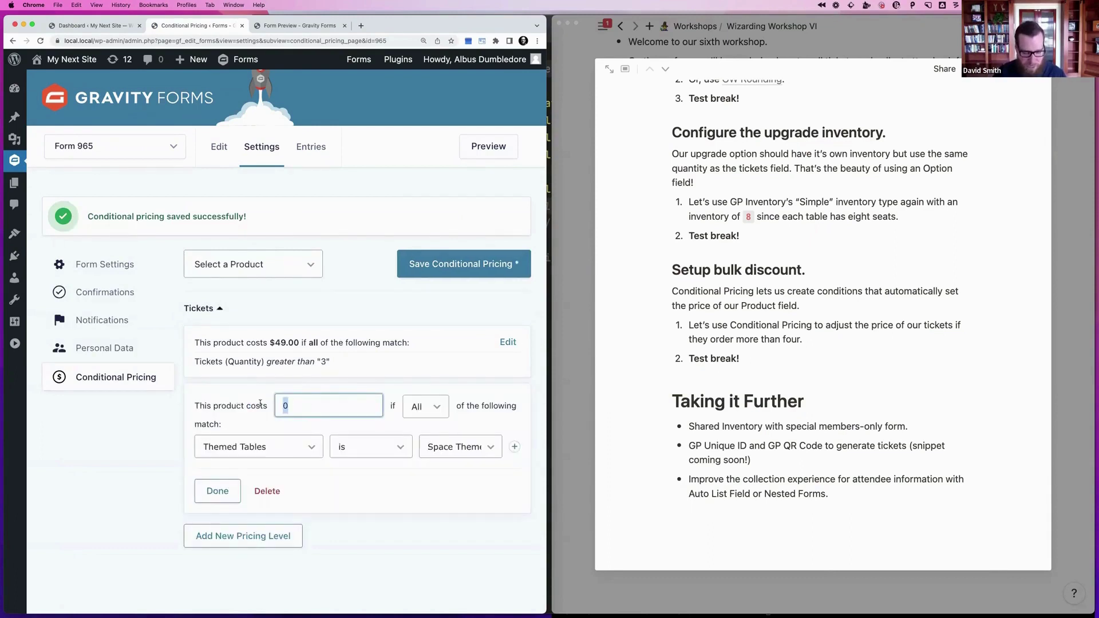
{"action": "type", "text": "48"}
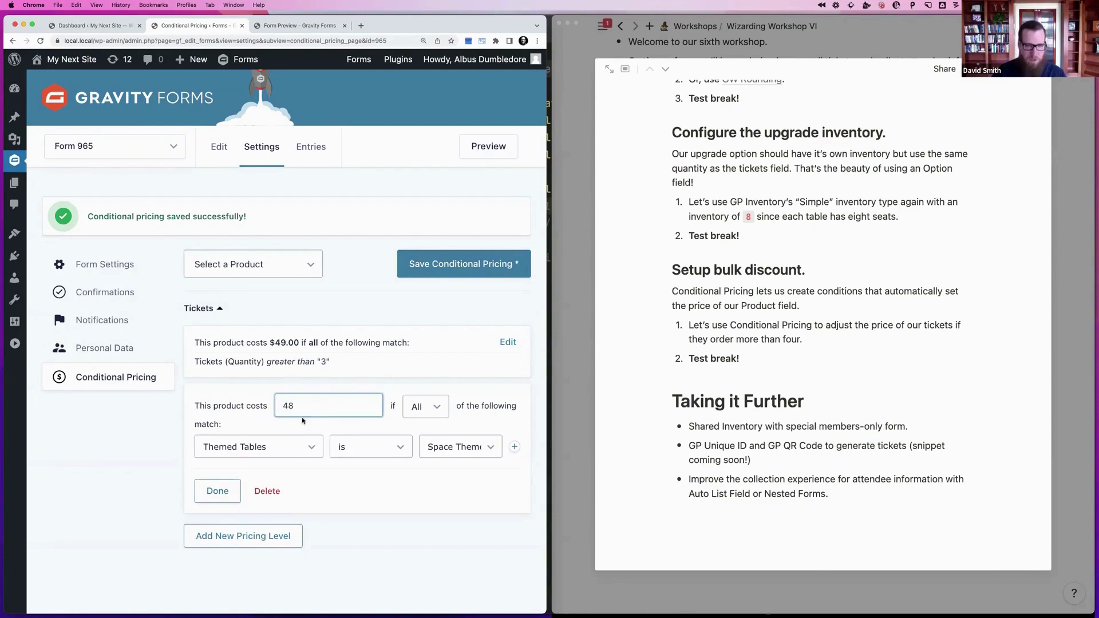
{"action": "left_click", "coordinate": [274, 448]}
{"action": "left_click", "coordinate": [261, 486]}
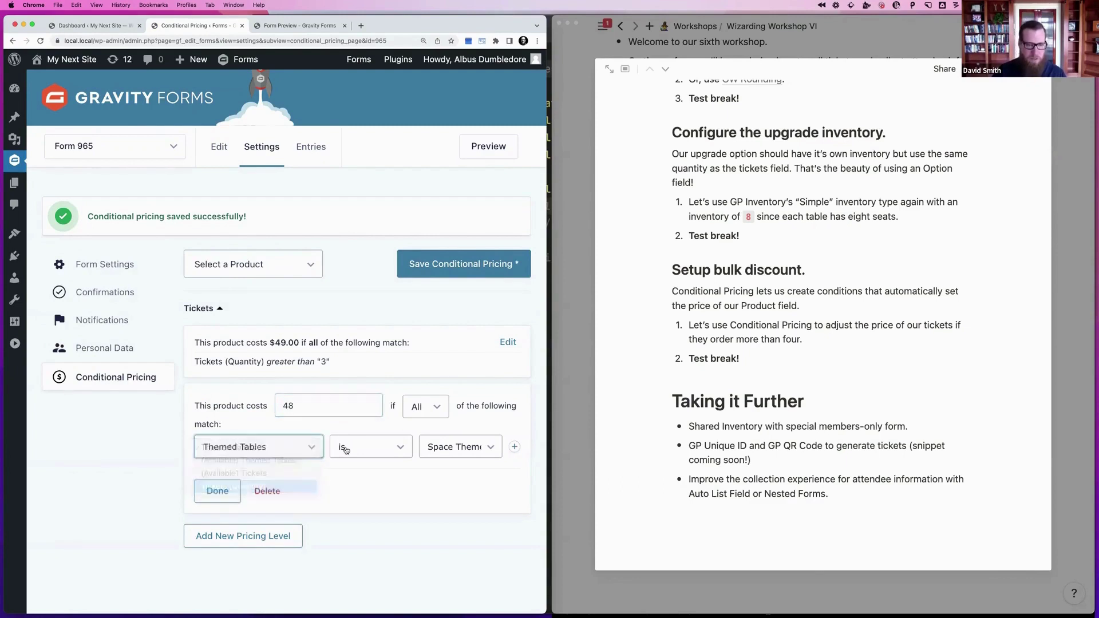
{"action": "left_click", "coordinate": [369, 446]}
{"action": "left_click", "coordinate": [358, 474]}
{"action": "left_click", "coordinate": [441, 448]}
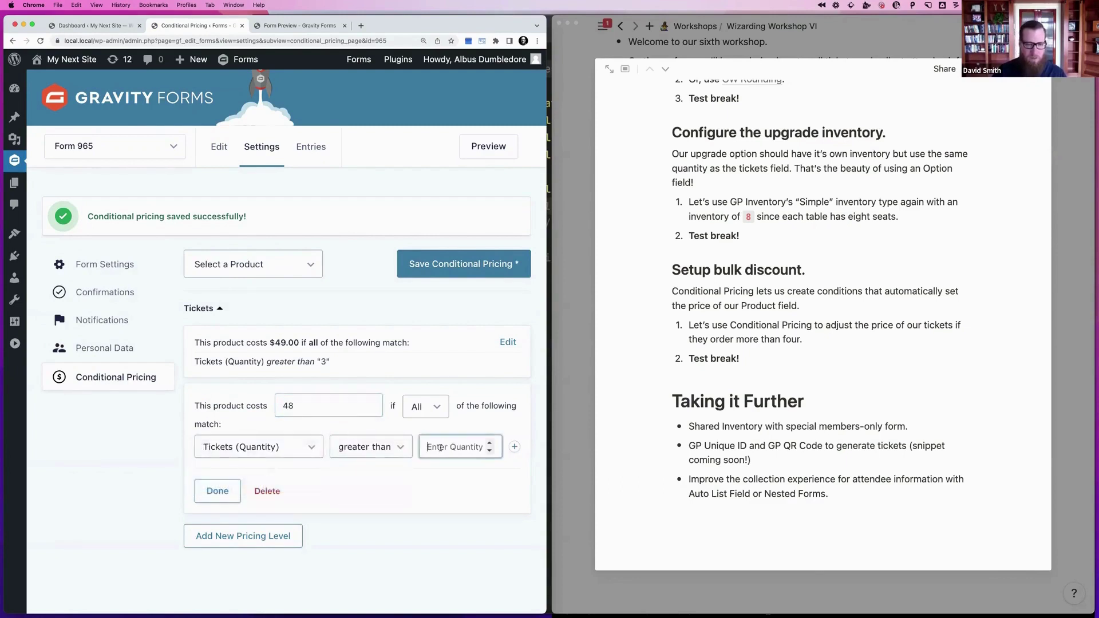
{"action": "type", "text": "5"}
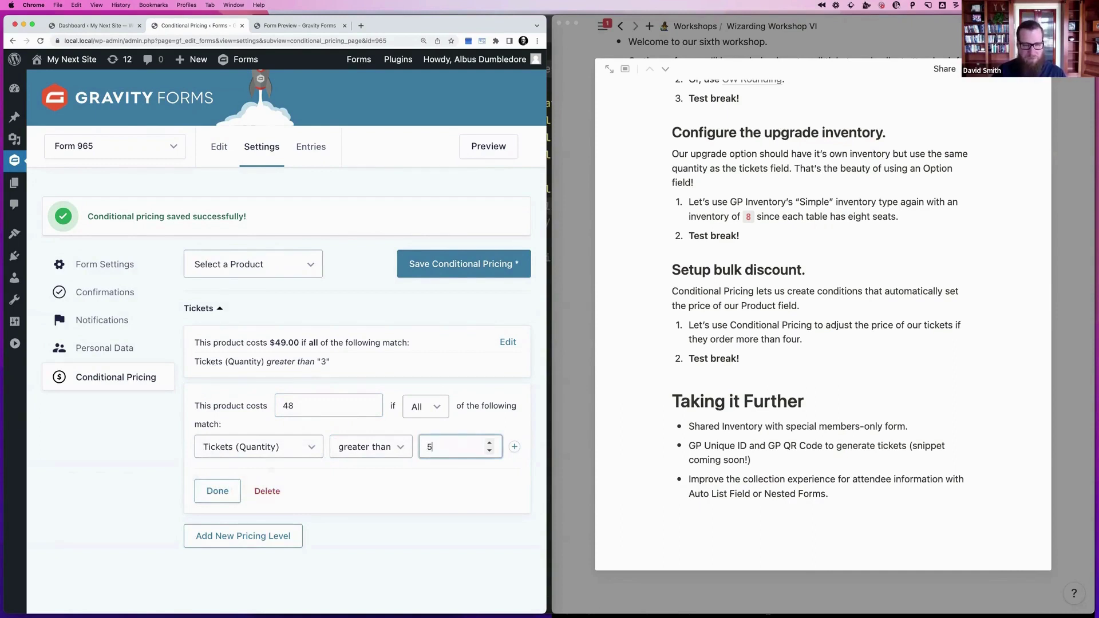
{"action": "left_click", "coordinate": [225, 491]}
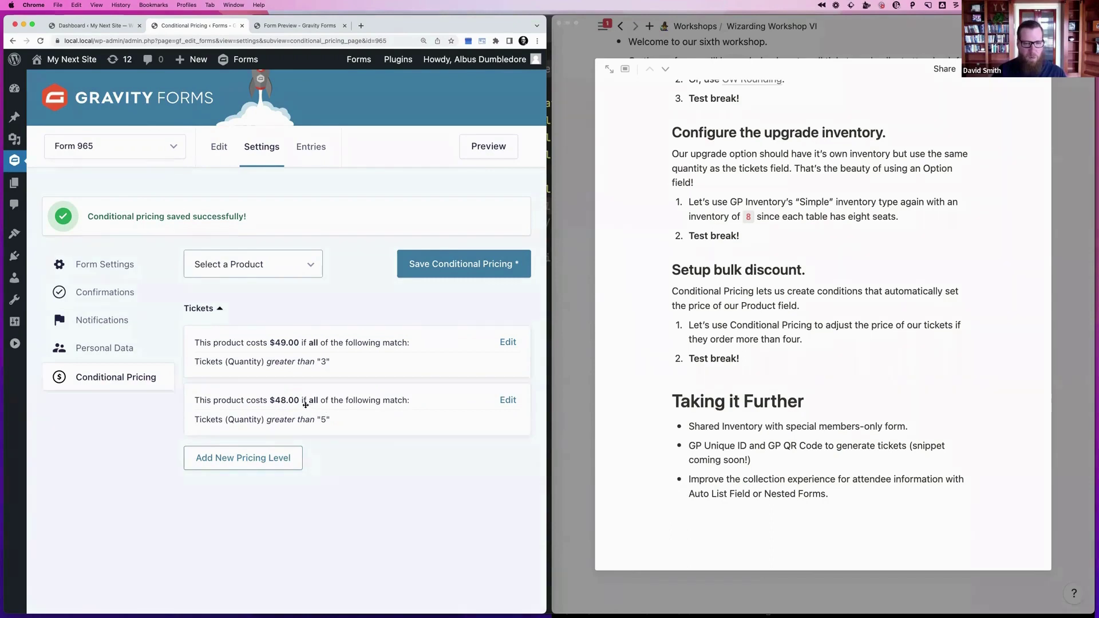
Rank the $48.00 level ahead of the $49.00 level and save the conditional pricing
{"action": "left_click_drag", "start_coordinate": [305, 404], "coordinate": [291, 335]}
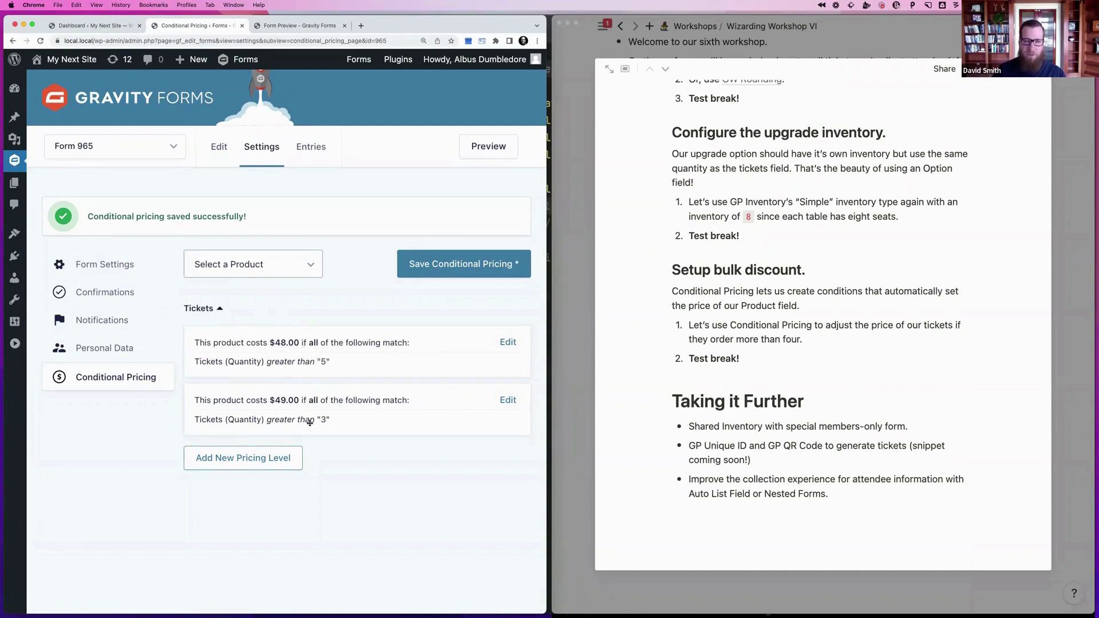
{"action": "left_click_drag", "start_coordinate": [290, 411], "coordinate": [289, 340]}
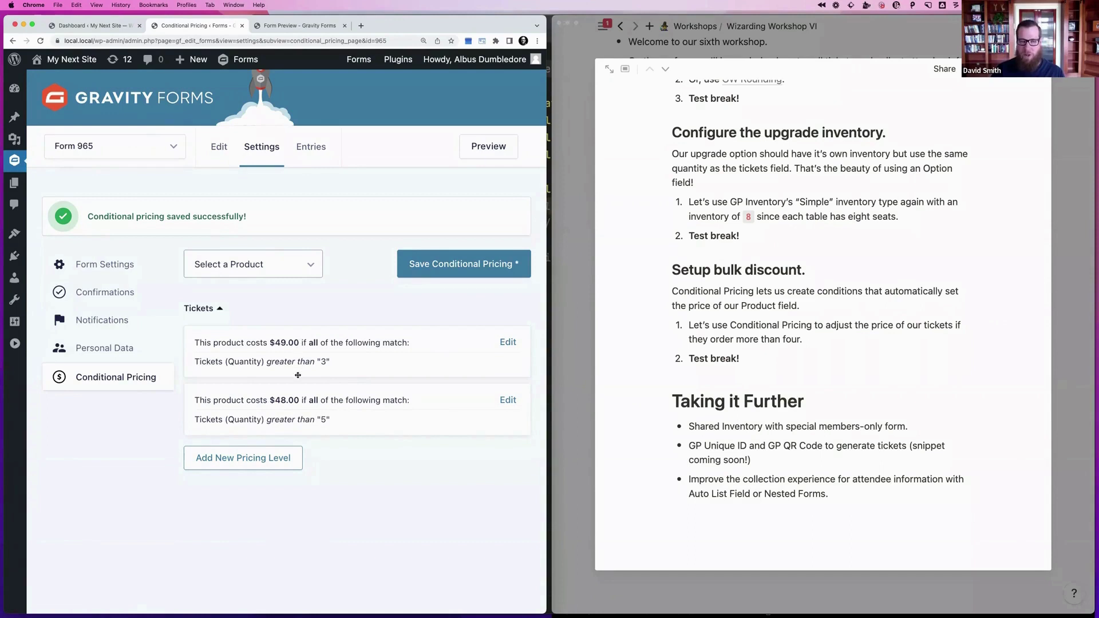
{"action": "left_click_drag", "start_coordinate": [289, 417], "coordinate": [285, 363]}
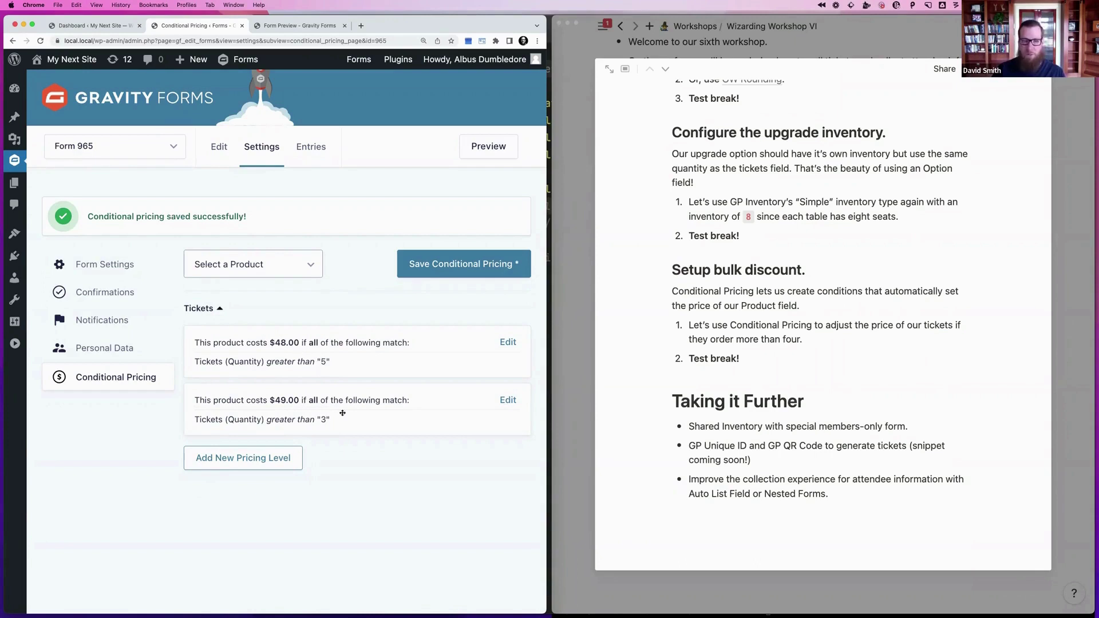
{"action": "left_click", "coordinate": [458, 265]}
Reload the Form 965 preview and raise the ticket quantity from 1 to watch the price update
{"action": "left_click", "coordinate": [291, 26]}
{"action": "key", "text": "super+r"}
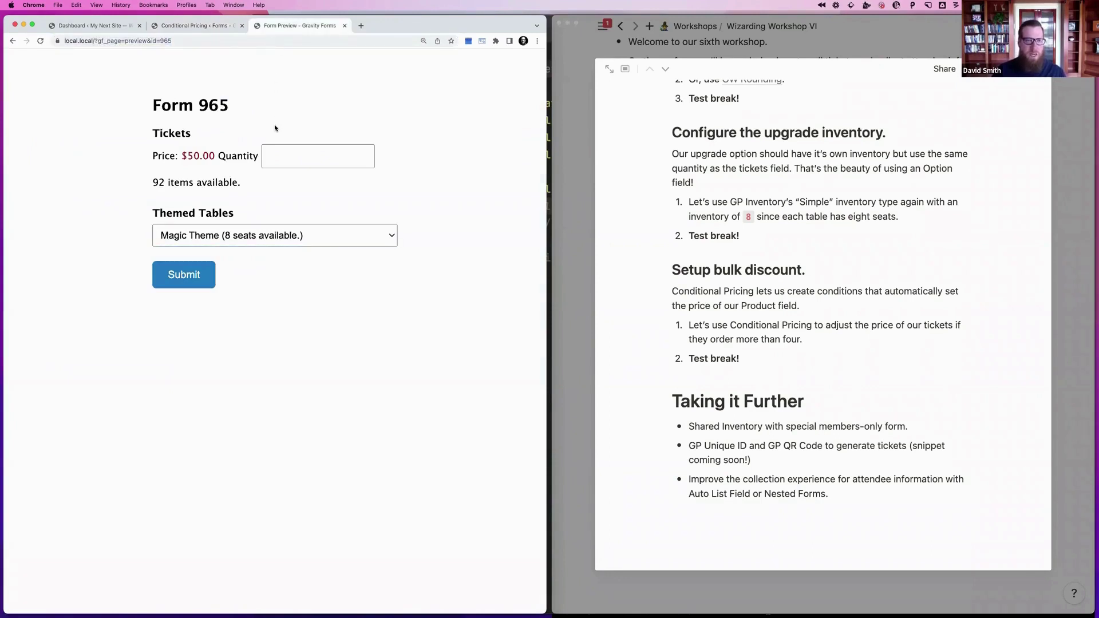
{"action": "left_click", "coordinate": [286, 156]}
{"action": "type", "text": "1"}
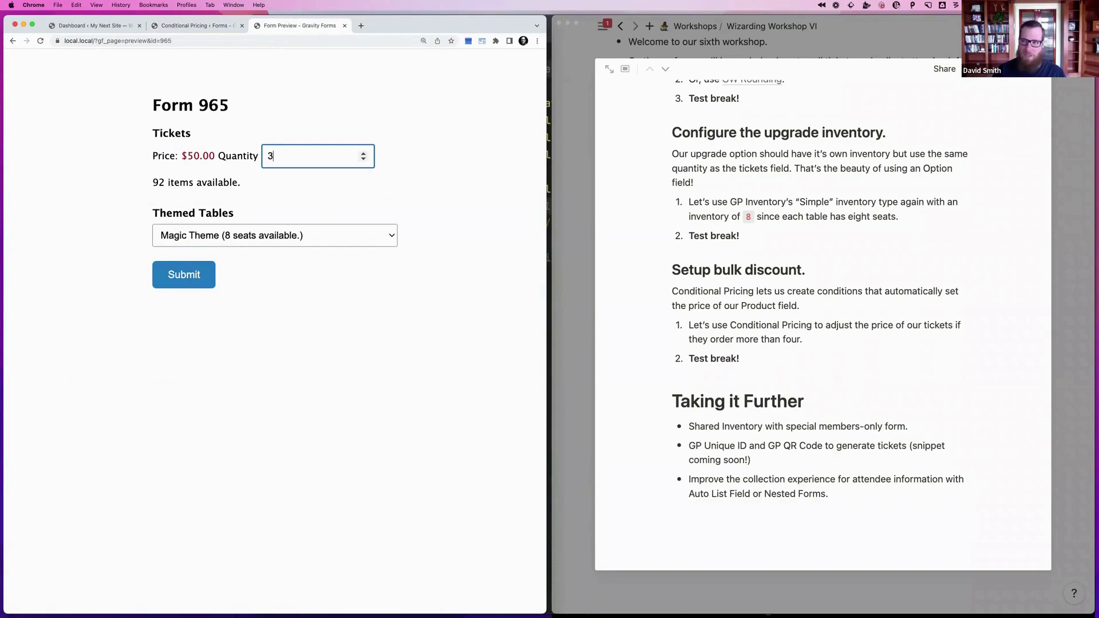
{"action": "key", "text": "Up"}
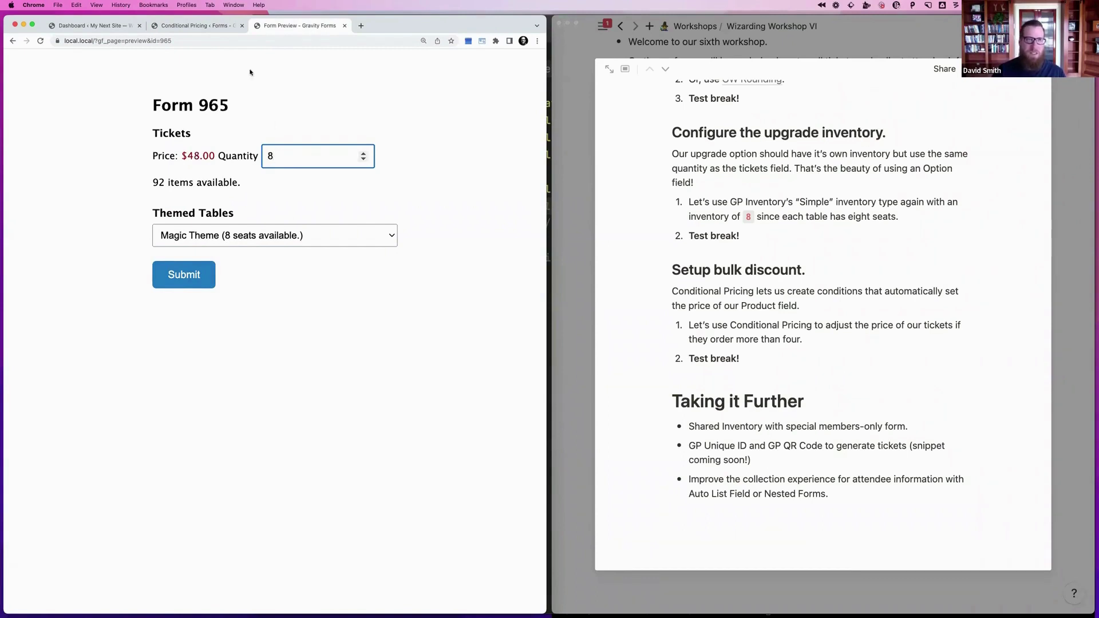
{"action": "left_click", "coordinate": [213, 25]}
{"action": "left_click", "coordinate": [115, 27]}
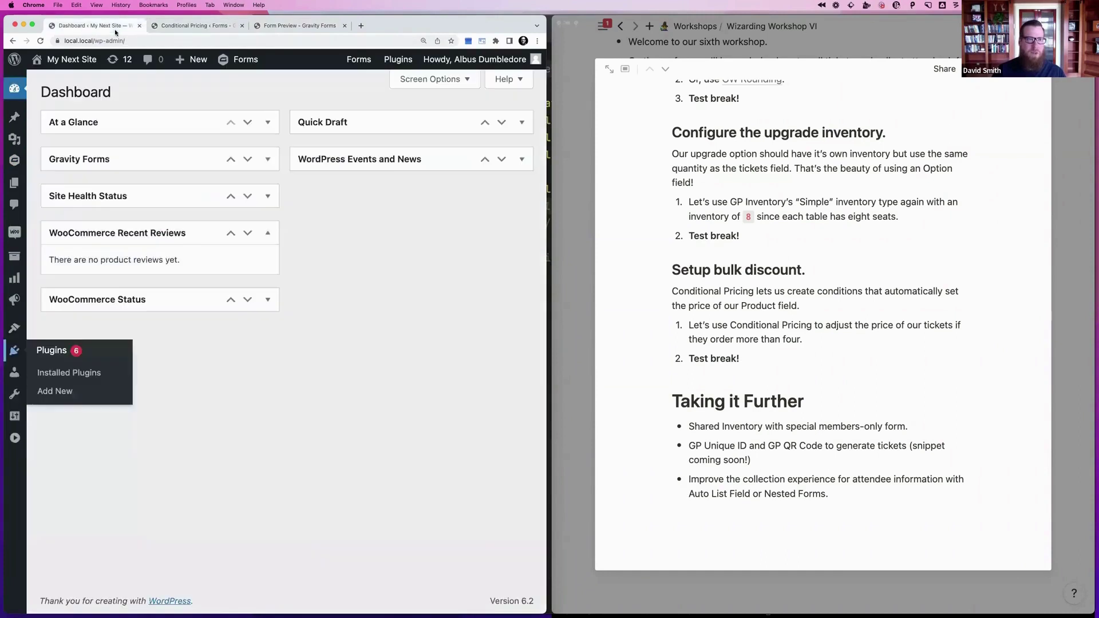
Add a Total field below Themed Tables in Form 965 and save the form
{"action": "left_click", "coordinate": [160, 29]}
{"action": "left_click", "coordinate": [115, 146]}
{"action": "left_click", "coordinate": [222, 150]}
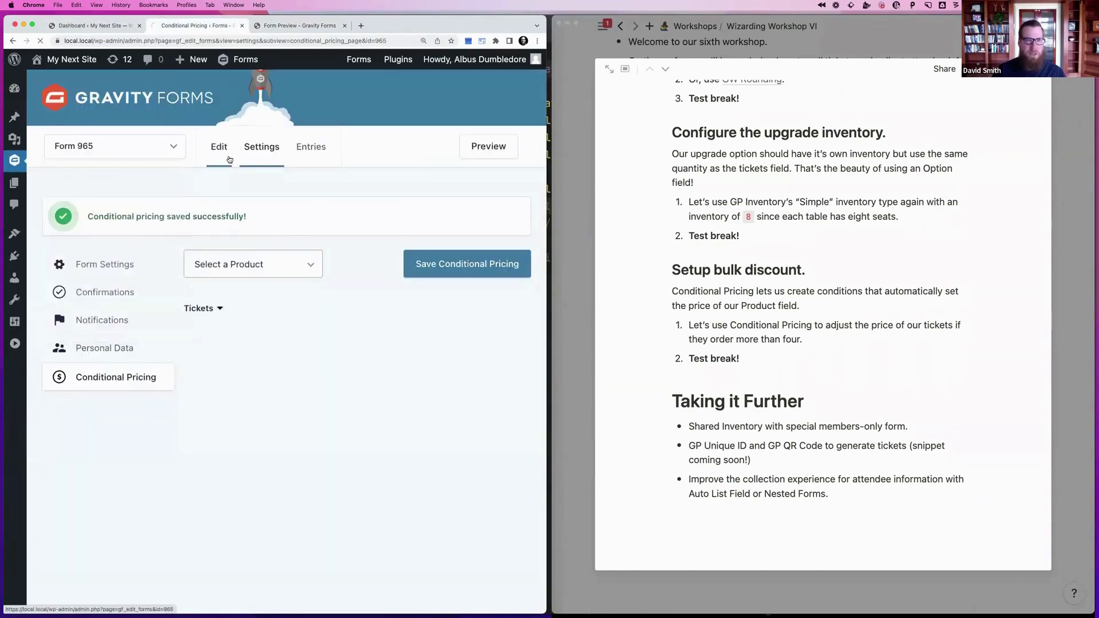
{"action": "left_click", "coordinate": [430, 138]}
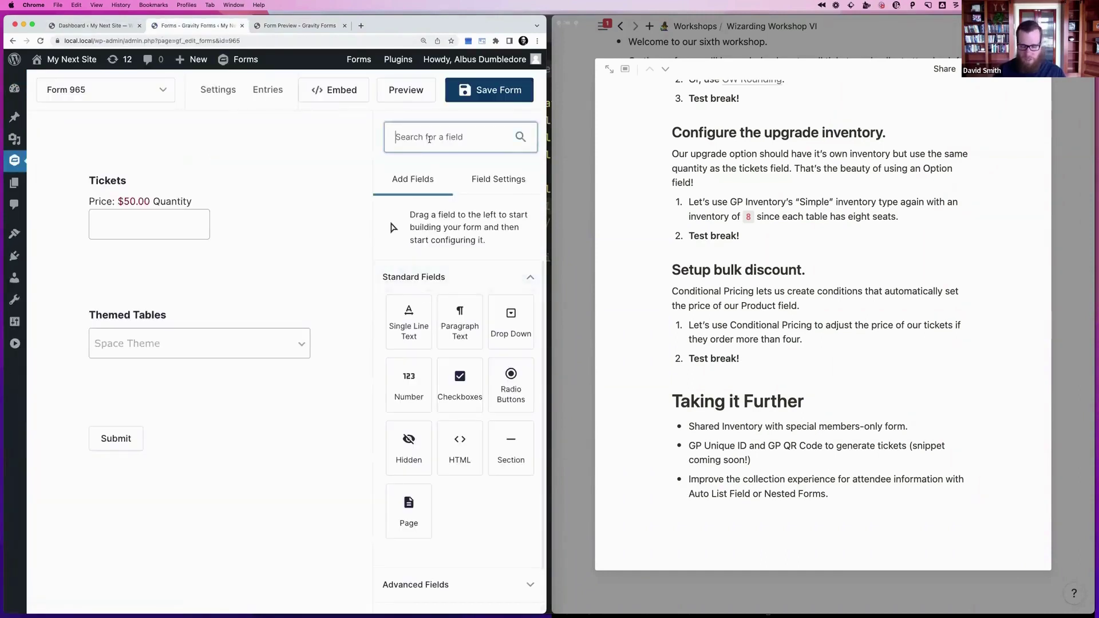
{"action": "type", "text": "total"}
{"action": "left_click_drag", "start_coordinate": [408, 518], "coordinate": [203, 410]}
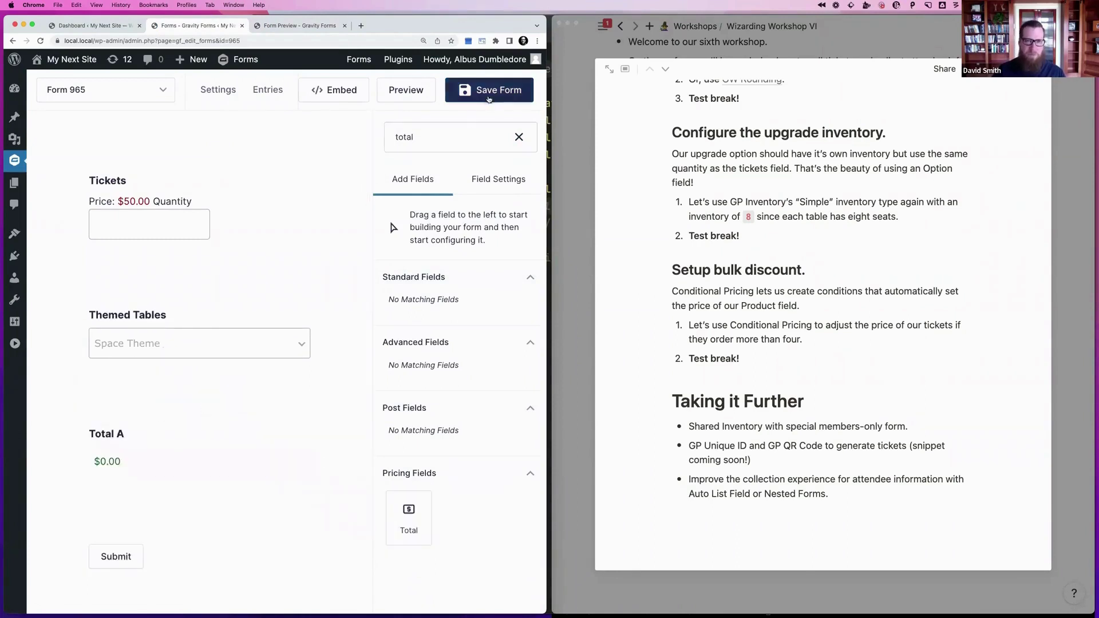
{"action": "left_click", "coordinate": [489, 90]}
Reload the preview, enter ticket quantity 1 and check the Themed Tables choices, keeping Magic Theme
{"action": "left_click", "coordinate": [305, 26]}
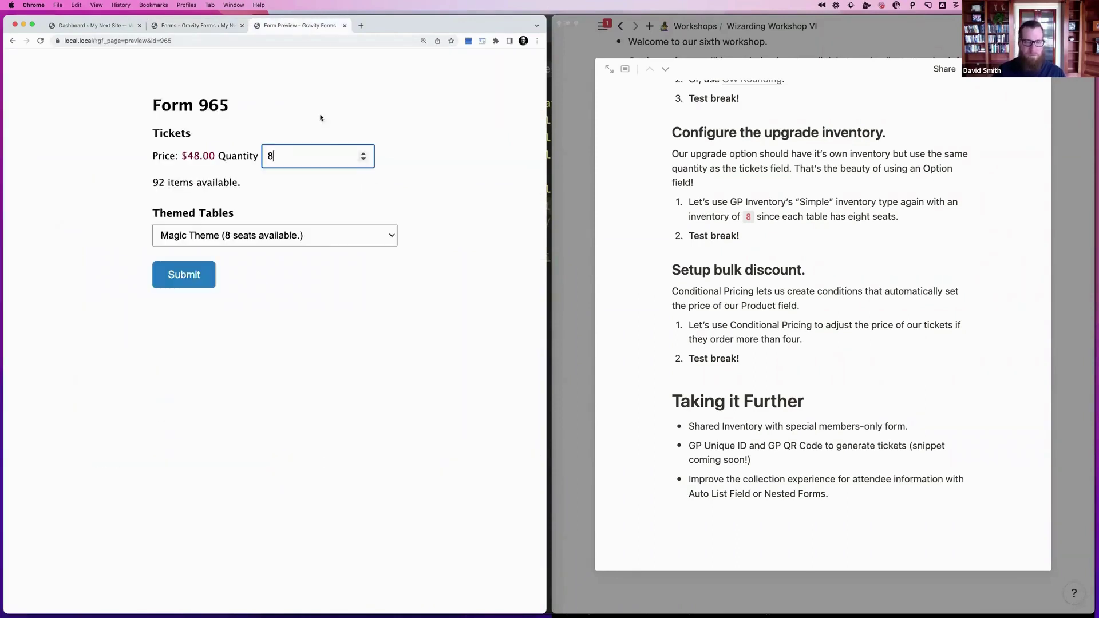
{"action": "key", "text": "super+r"}
{"action": "left_click", "coordinate": [289, 156]}
{"action": "type", "text": "1"}
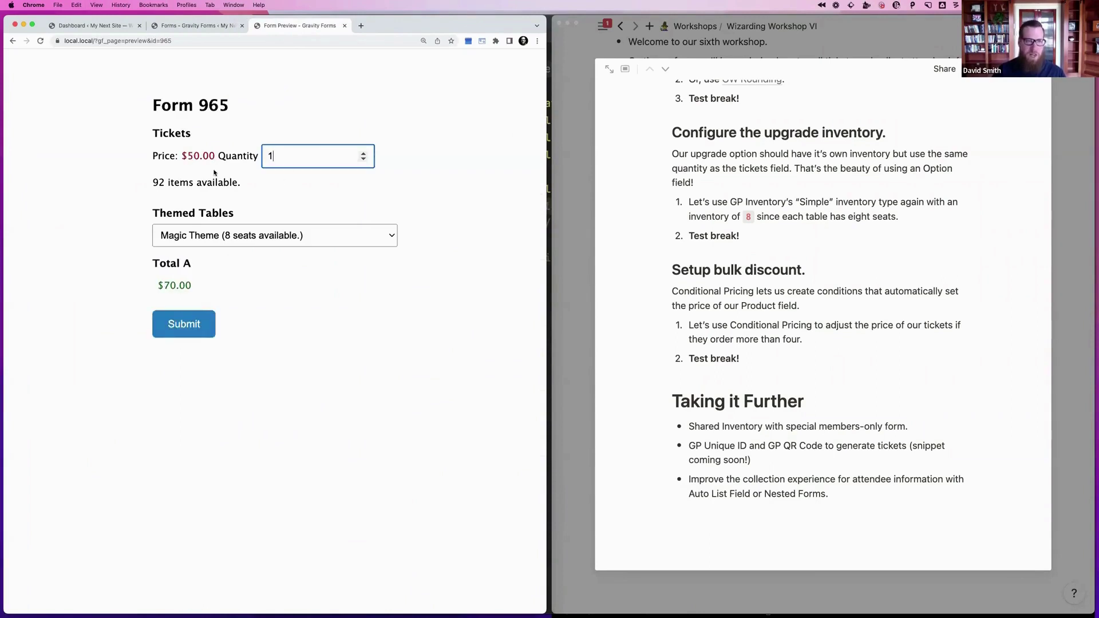
{"action": "left_click", "coordinate": [215, 235]}
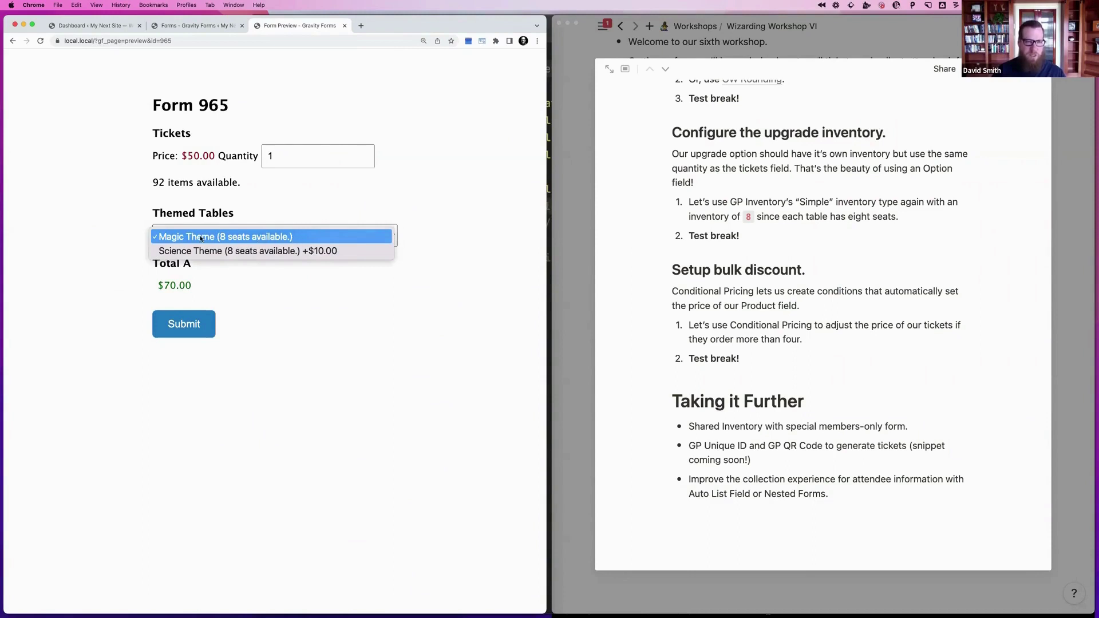
{"action": "left_click", "coordinate": [162, 286]}
Raise the ticket quantity through 2, 3, 4, 5, 6 up to 8 to reach the $48.00 price
{"action": "left_click", "coordinate": [276, 160]}
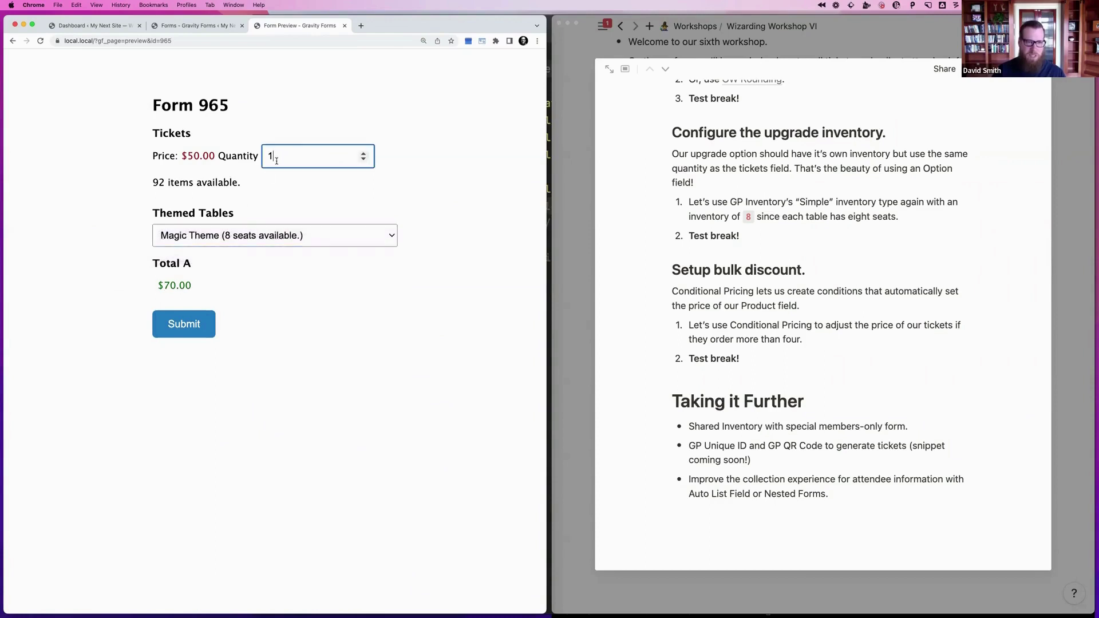
{"action": "key", "text": "BackSpace"}
{"action": "type", "text": "2"}
{"action": "key", "text": "BackSpace"}
{"action": "type", "text": "3"}
{"action": "key", "text": "BackSpace"}
{"action": "type", "text": "4"}
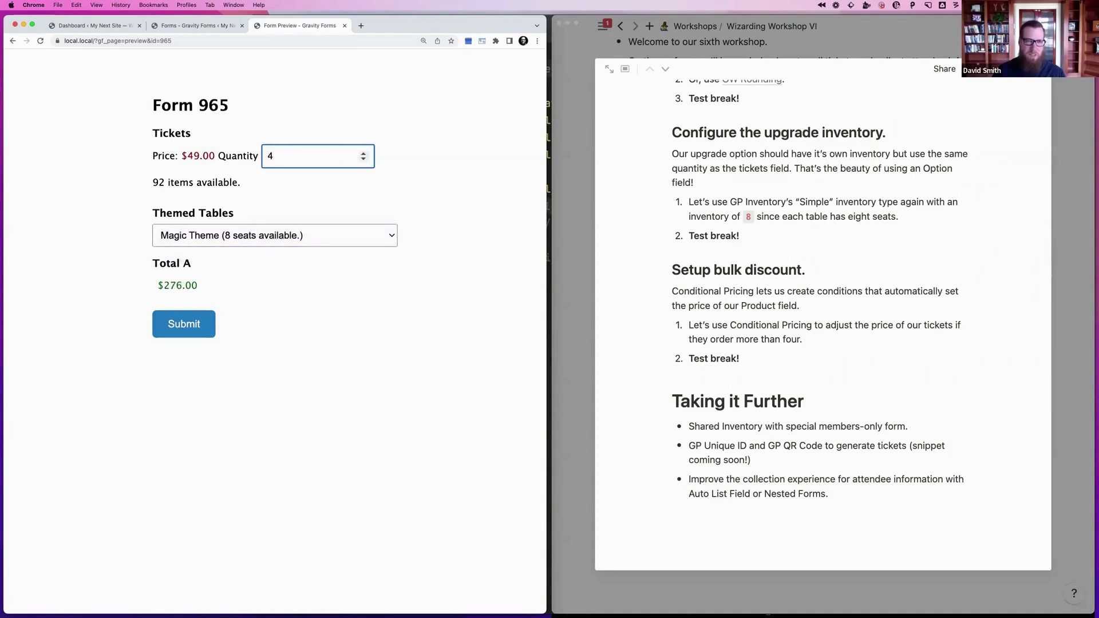
{"action": "key", "text": "BackSpace"}
{"action": "type", "text": "5"}
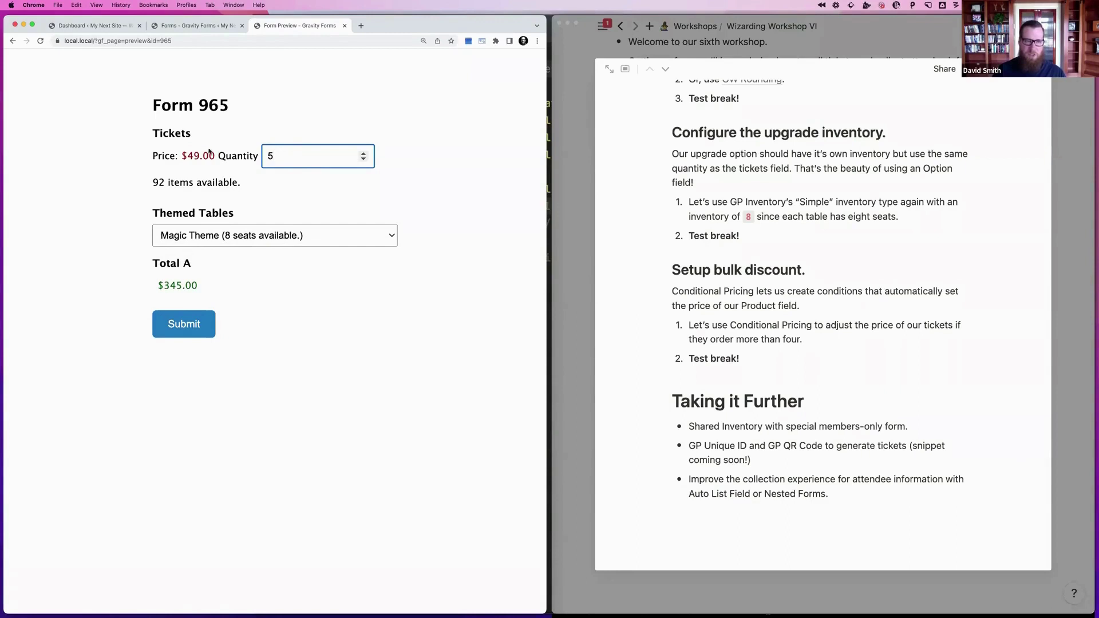
{"action": "key", "text": "BackSpace"}
{"action": "type", "text": "6"}
{"action": "key", "text": "Up"}
{"action": "key", "text": "Up"}
{"action": "key", "text": "Up"}
{"action": "key", "text": "Up"}
{"action": "key", "text": "Up"}
{"action": "key", "text": "Up"}
{"action": "key", "text": "Up"}
{"action": "key", "text": "Up"}
{"action": "key", "text": "Up"}
{"action": "key", "text": "Tab"}
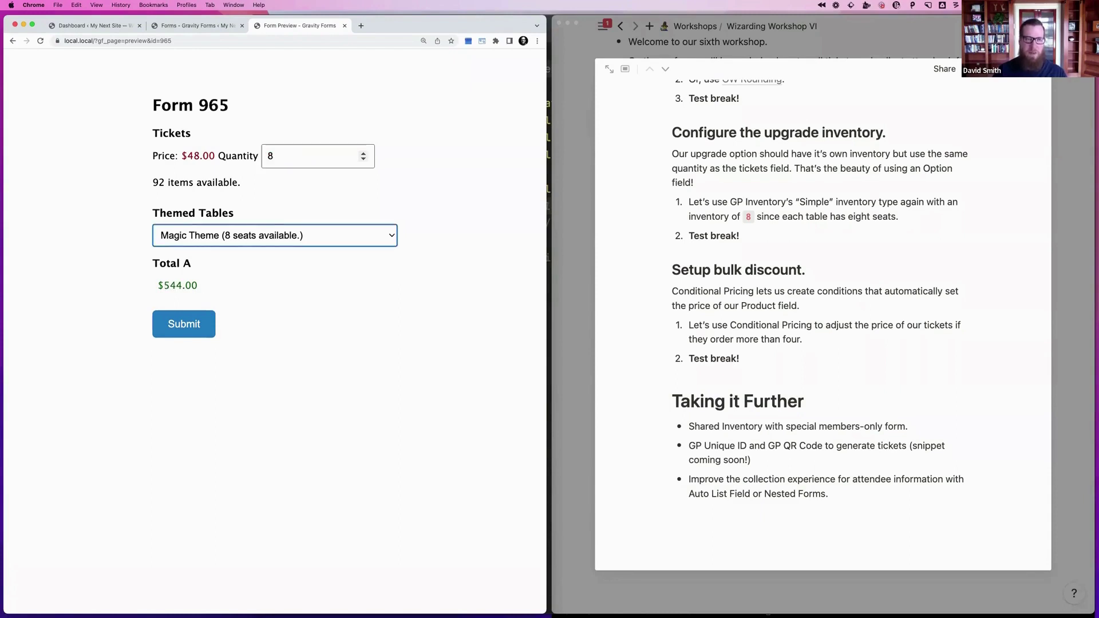
{"action": "key", "text": "shift+Tab"}
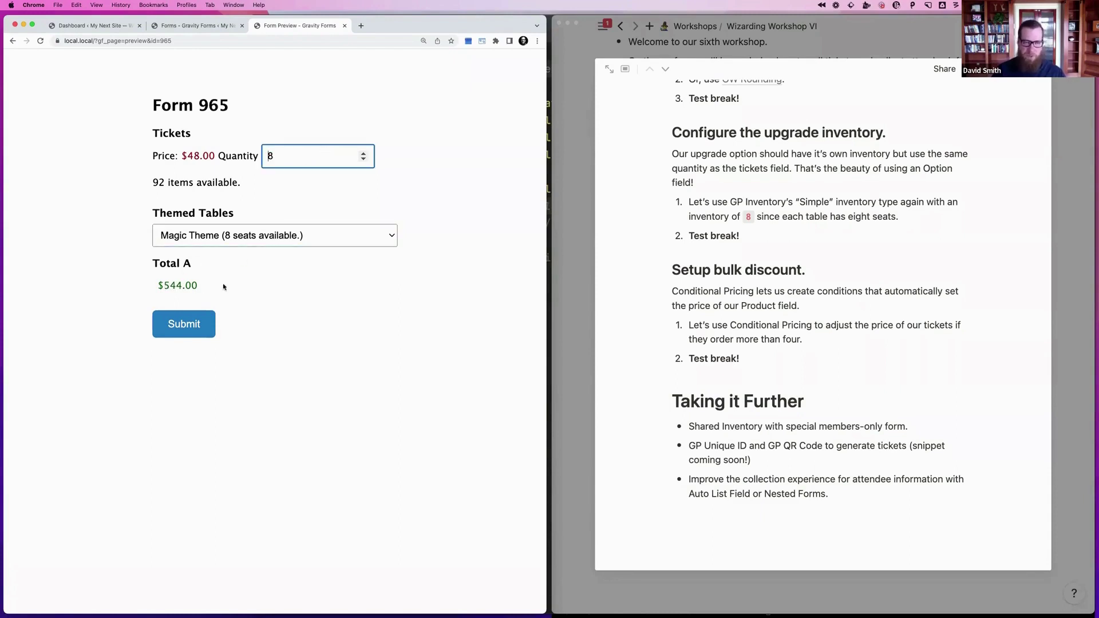
Check the workshop notes, then close the form preview
{"action": "left_click", "coordinate": [798, 387]}
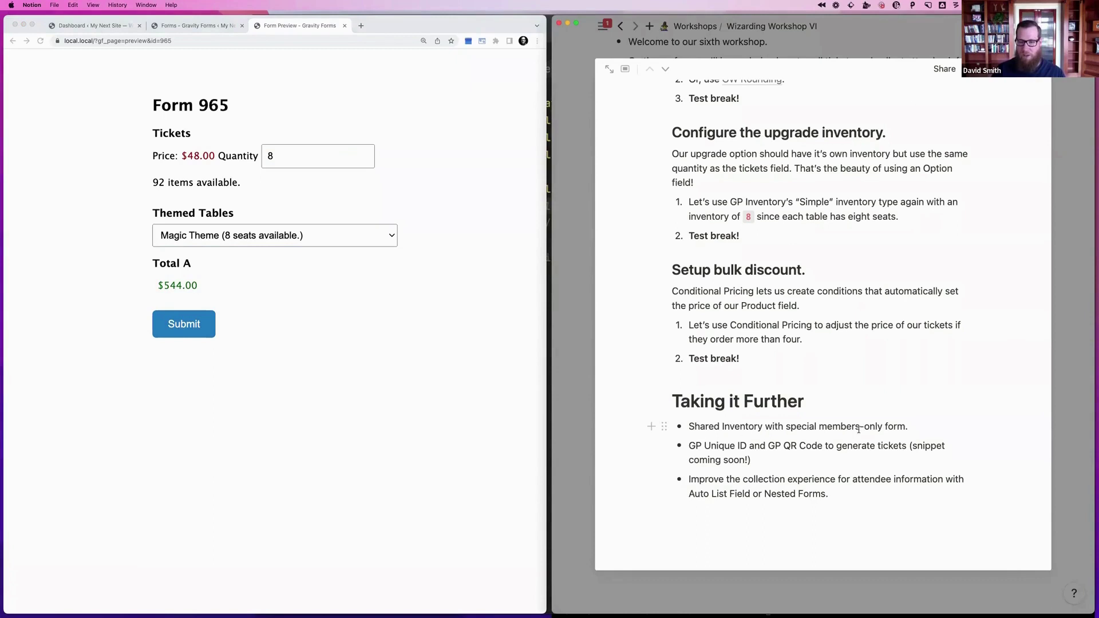
{"action": "left_click", "coordinate": [298, 172]}
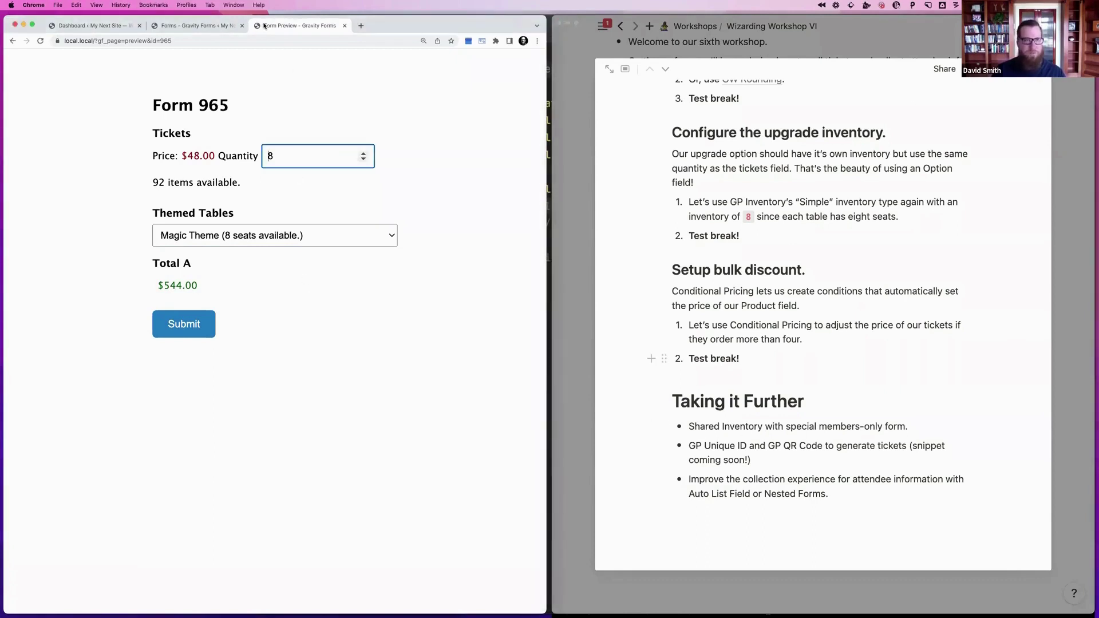
{"action": "key", "text": "super+w"}
{"action": "mouse_move", "coordinate": [224, 93]}
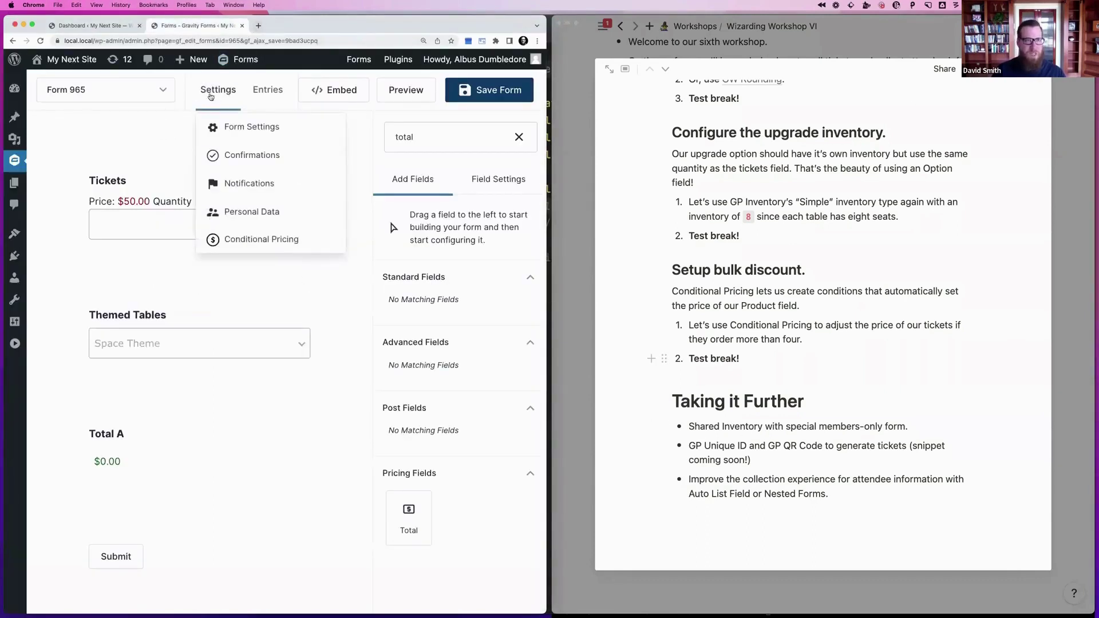
Duplicate Form 965 from the All Forms list
{"action": "mouse_move", "coordinate": [241, 62]}
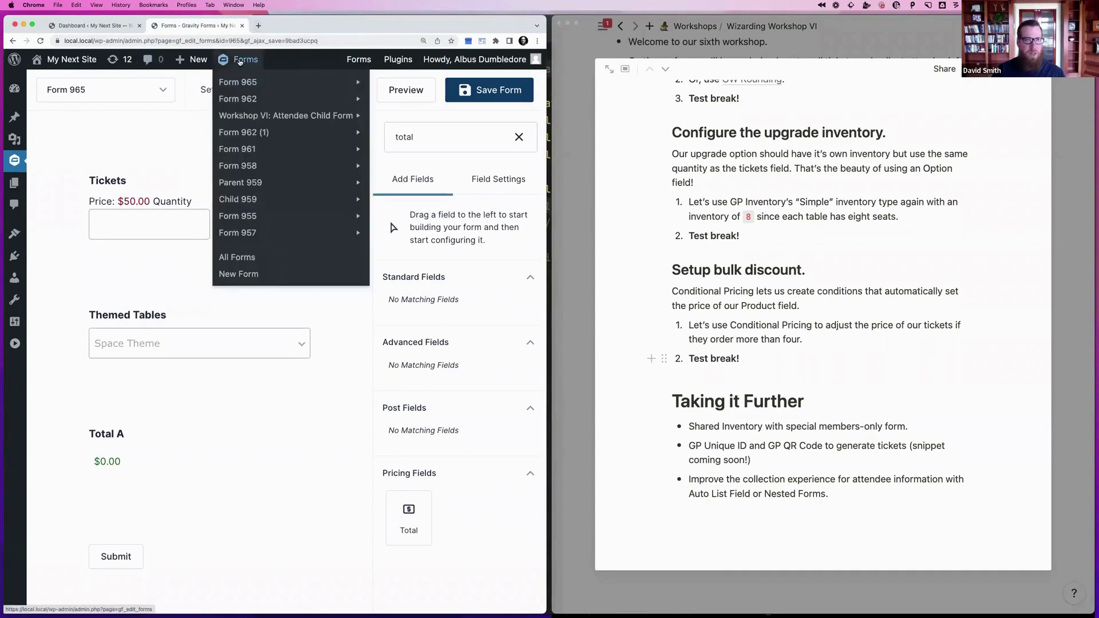
{"action": "mouse_move", "coordinate": [14, 160]}
{"action": "left_click", "coordinate": [57, 183]}
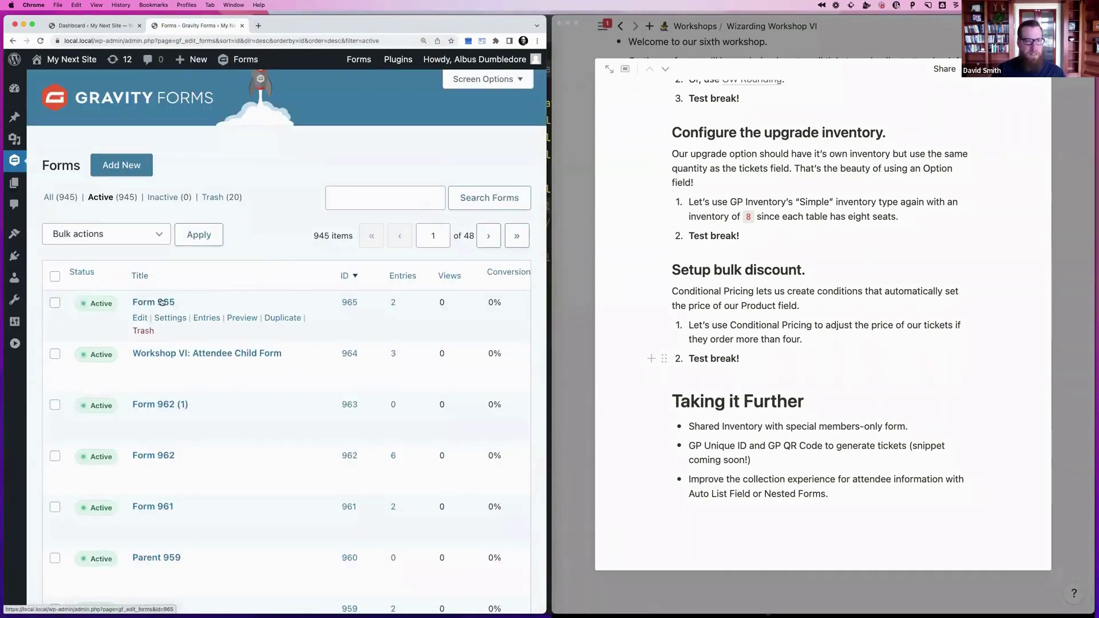
{"action": "left_click", "coordinate": [276, 319]}
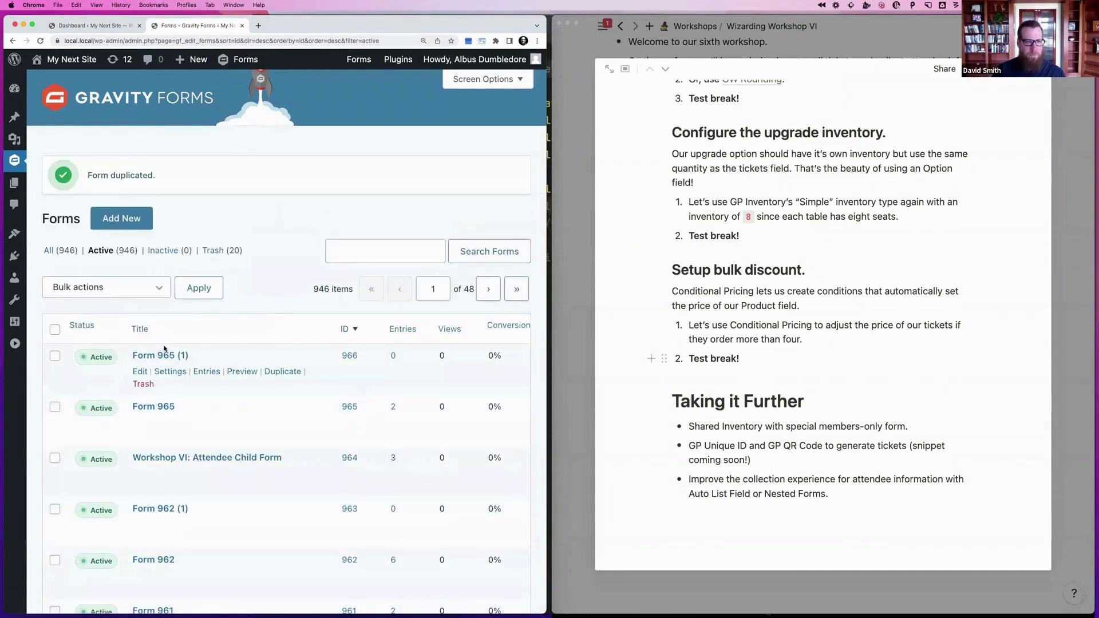
Retitle the copy 'Members Only Form' in its Form Settings and save
{"action": "mouse_move", "coordinate": [170, 371]}
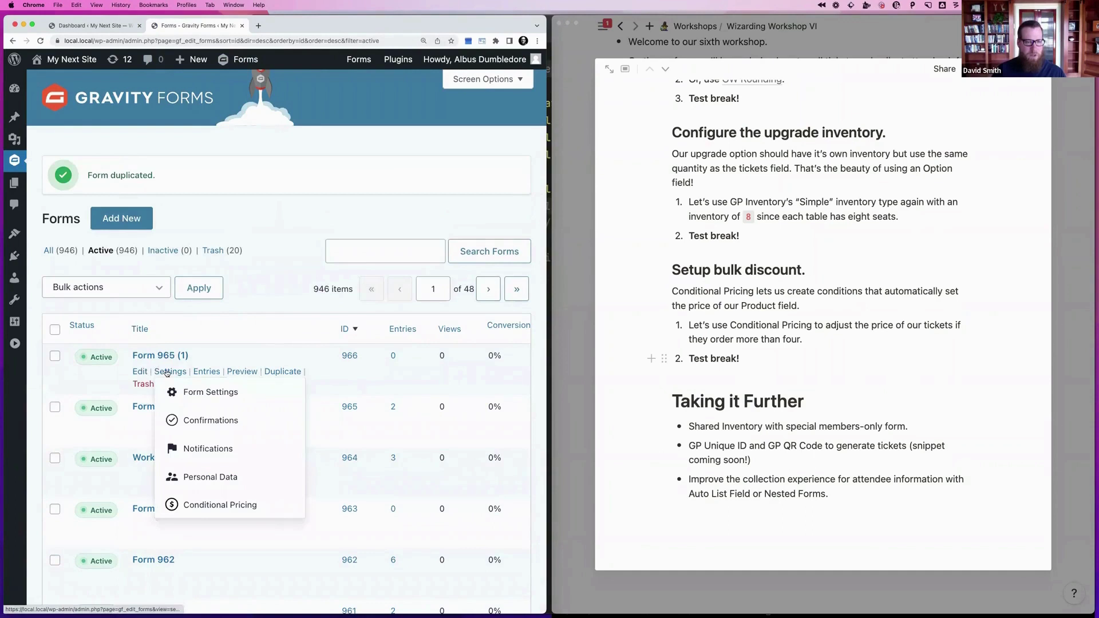
{"action": "left_click", "coordinate": [202, 388]}
{"action": "left_click", "coordinate": [240, 271]}
{"action": "key", "text": "ctrl+a"}
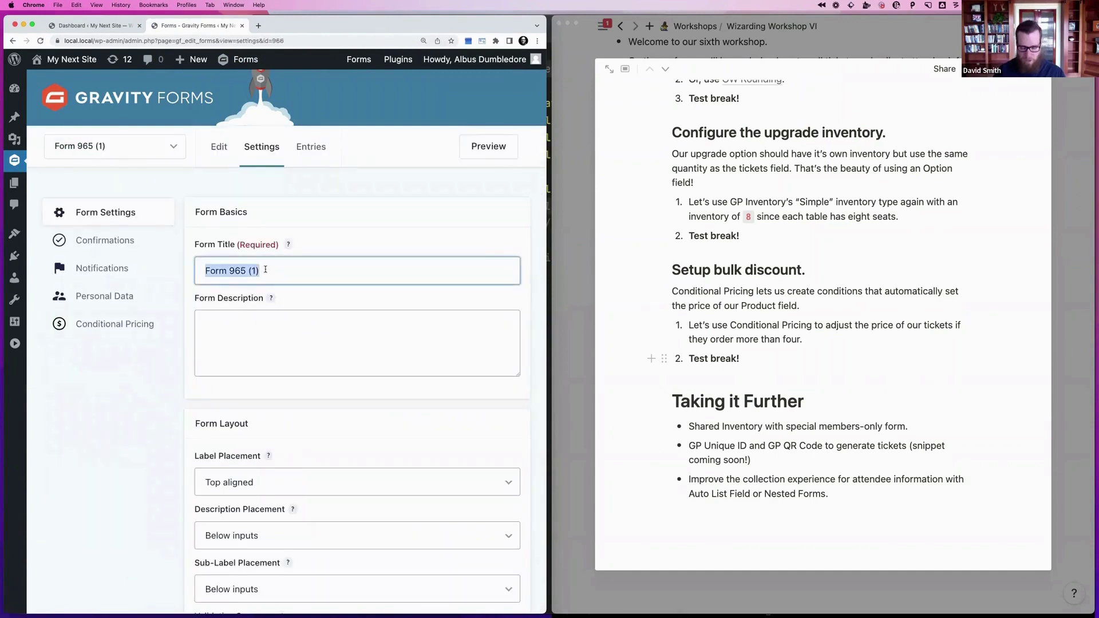
{"action": "type", "text": "Meb"}
{"action": "type", "text": "mbers Only Form"}
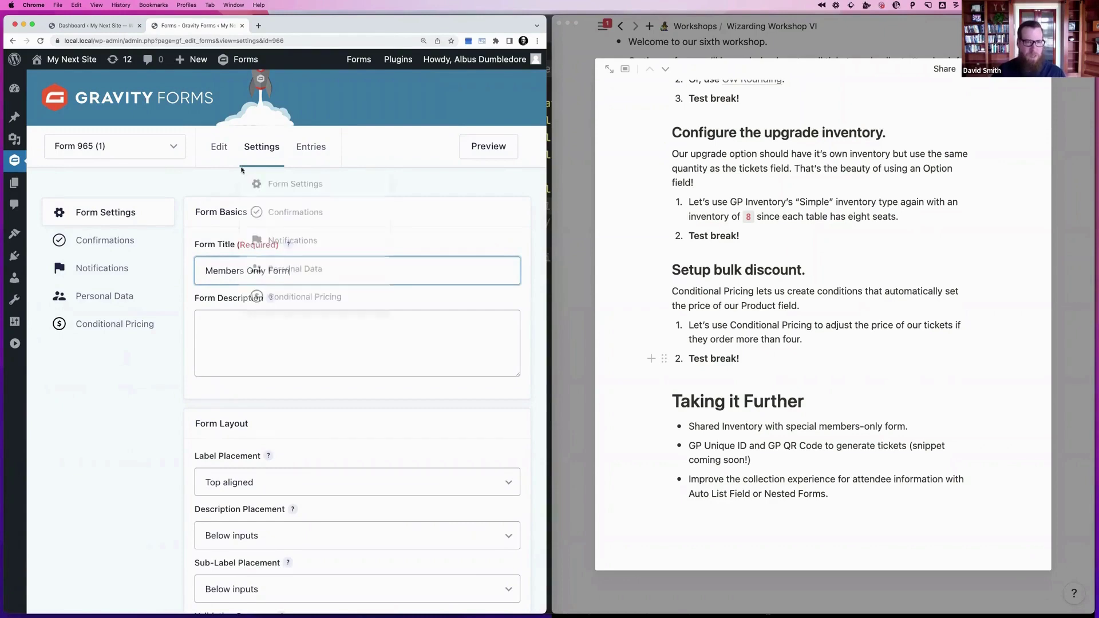
{"action": "scroll", "coordinate": [344, 276], "scroll_direction": "down", "scroll_amount": 15}
{"action": "left_click", "coordinate": [241, 510]}
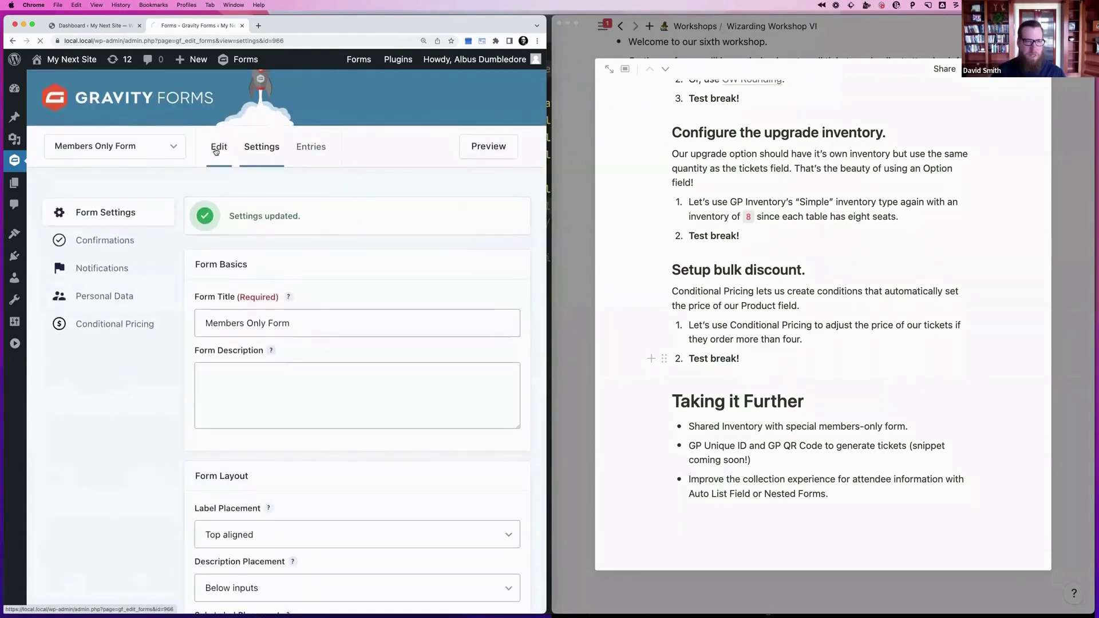
{"action": "left_click", "coordinate": [219, 149]}
Delete the $48.00 and $49.00 Tickets pricing levels and save the conditional pricing
{"action": "left_click", "coordinate": [183, 215]}
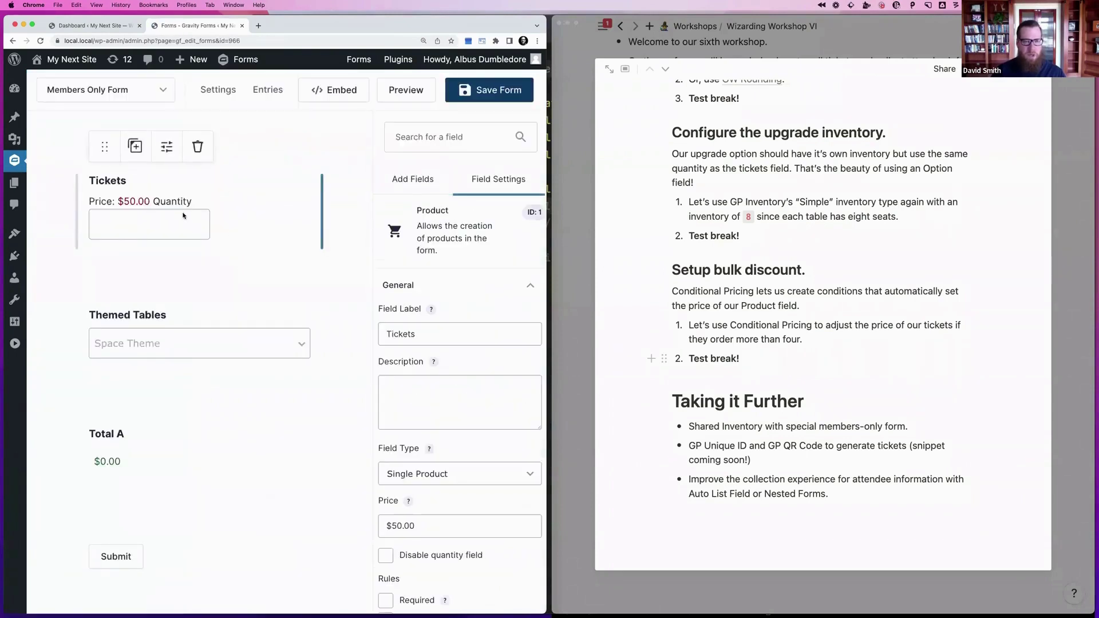
{"action": "mouse_move", "coordinate": [218, 91]}
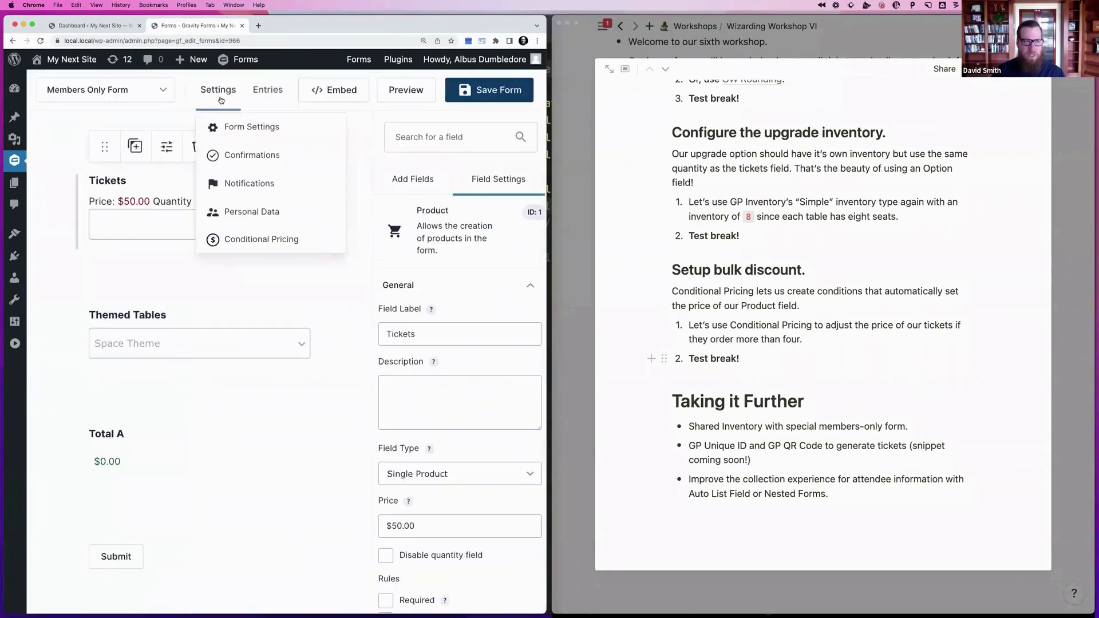
{"action": "left_click", "coordinate": [237, 233]}
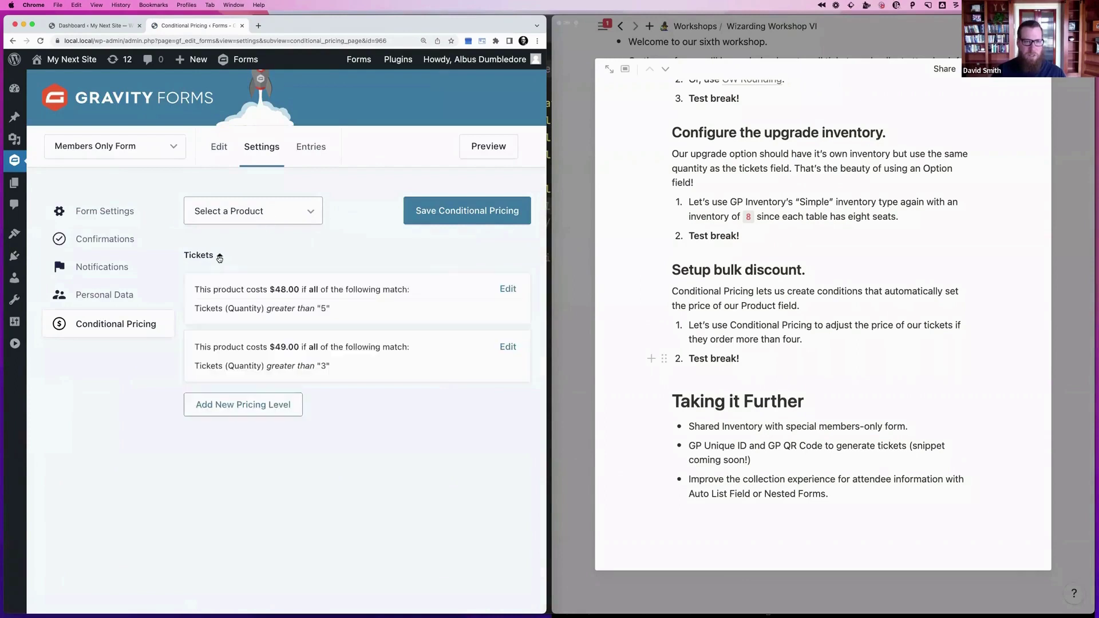
{"action": "left_click", "coordinate": [505, 292]}
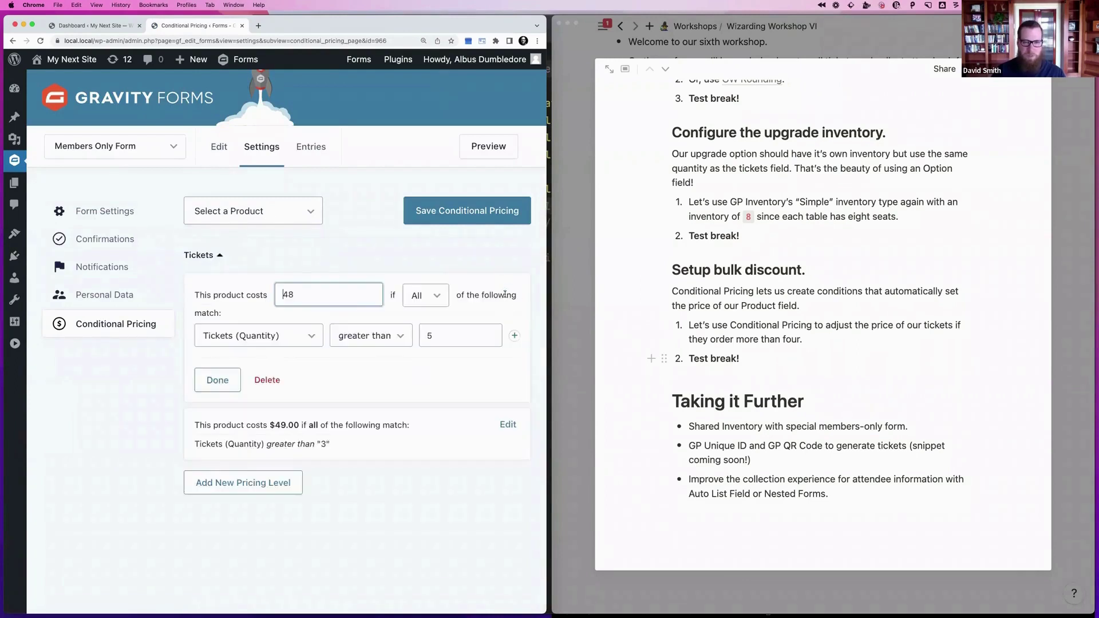
{"action": "left_click", "coordinate": [268, 381]}
{"action": "left_click", "coordinate": [499, 289]}
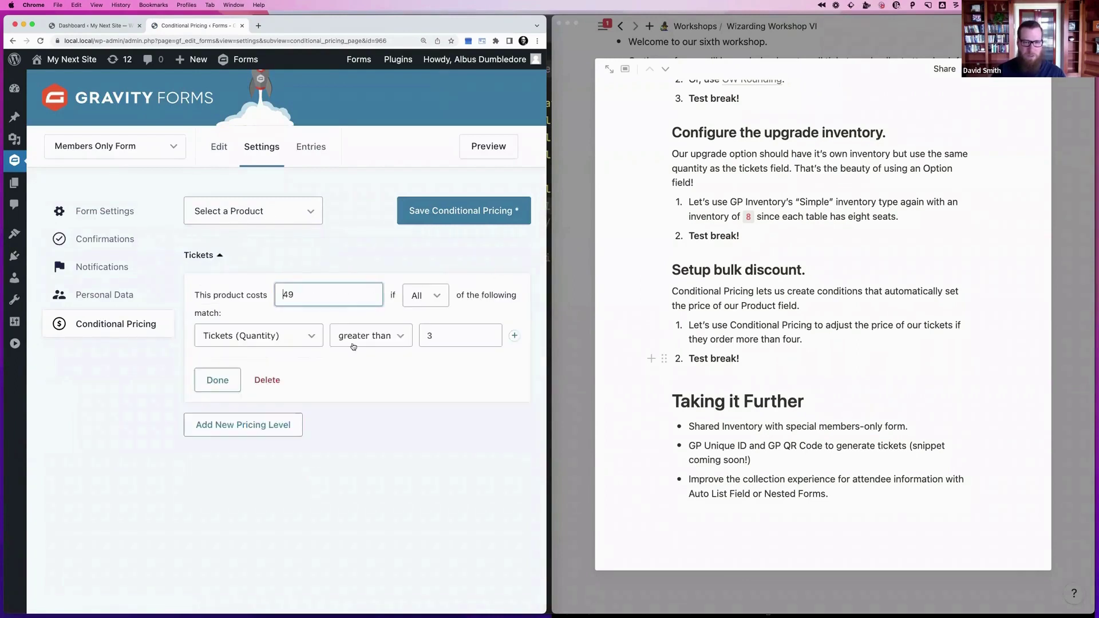
{"action": "left_click", "coordinate": [266, 380]}
{"action": "left_click", "coordinate": [439, 215]}
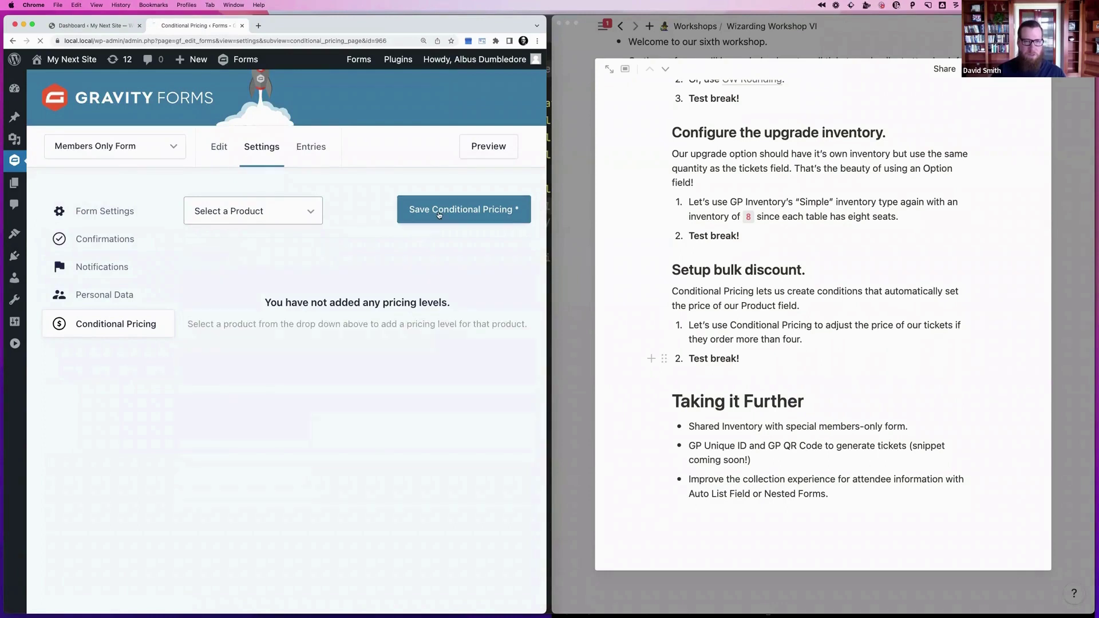
Back in the editor, start changing the Tickets price by removing the 5 from $50.00
{"action": "left_click", "coordinate": [217, 148]}
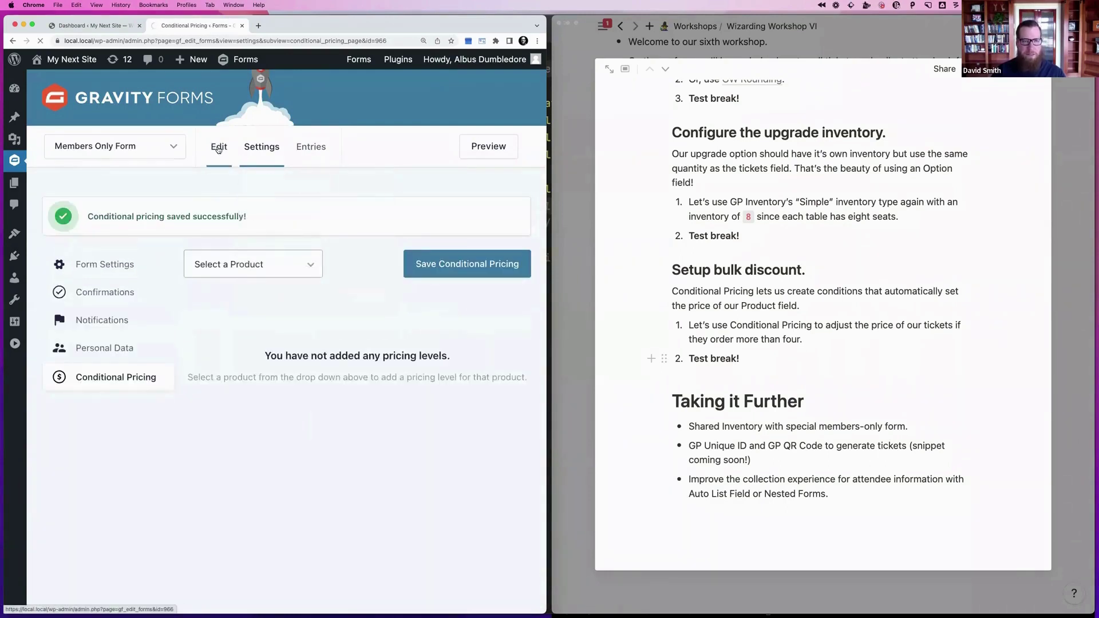
{"action": "left_click", "coordinate": [221, 177]}
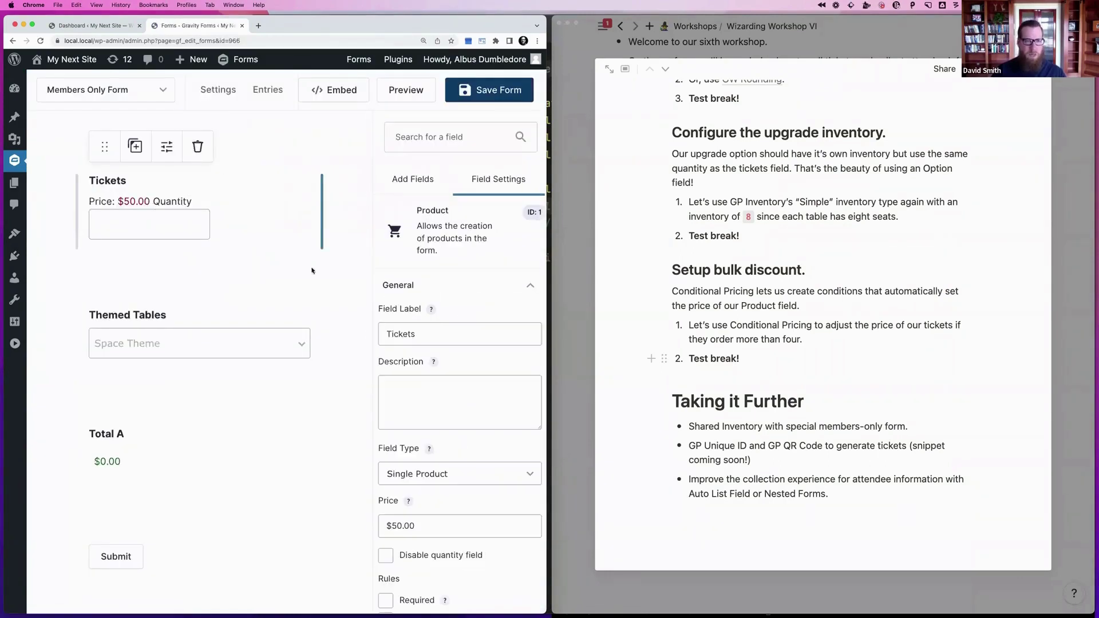
{"action": "left_click", "coordinate": [395, 525]}
{"action": "key", "text": "BackSpace"}
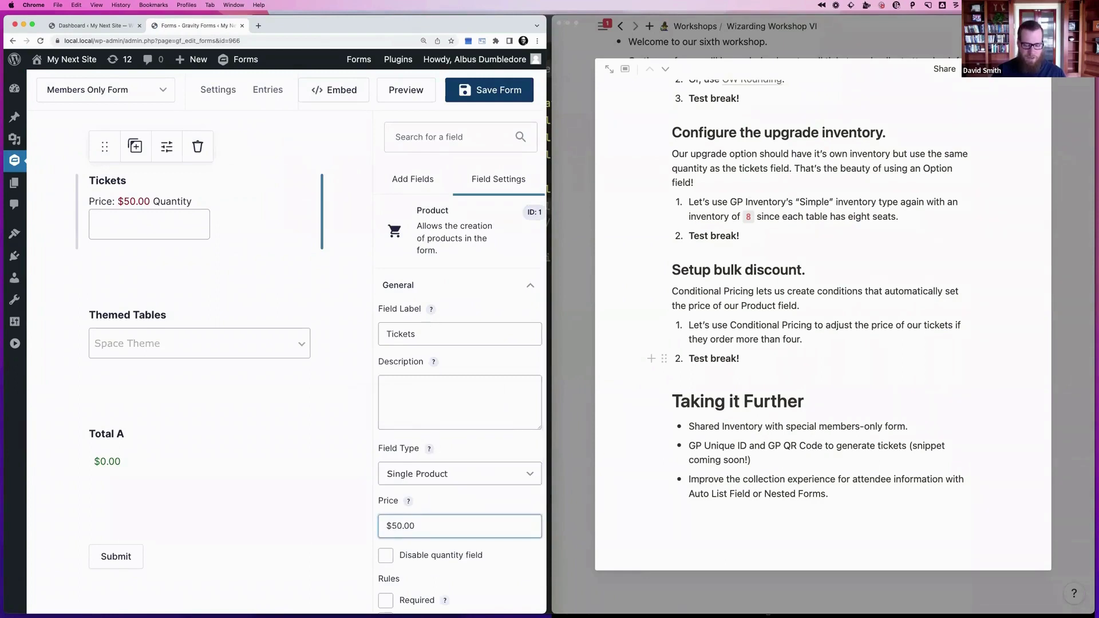
Enter 4 to set the Tickets price to $40.00, then scroll the field settings down to Perks
{"action": "type", "text": "4"}
{"action": "left_click", "coordinate": [474, 490]}
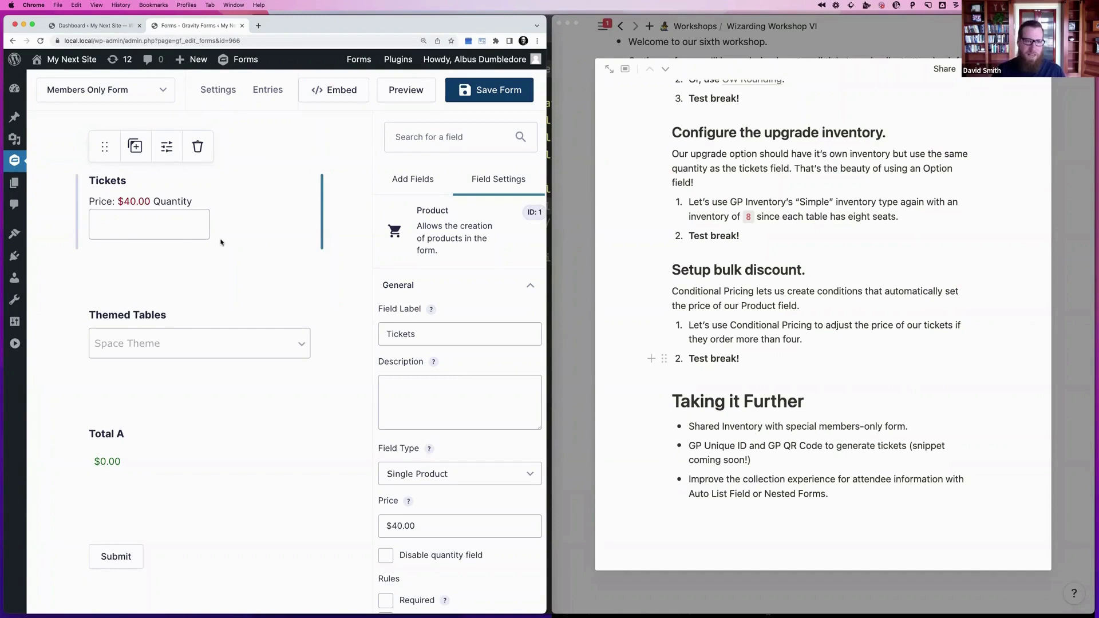
{"action": "scroll", "coordinate": [224, 235], "scroll_direction": "up", "scroll_amount": 2}
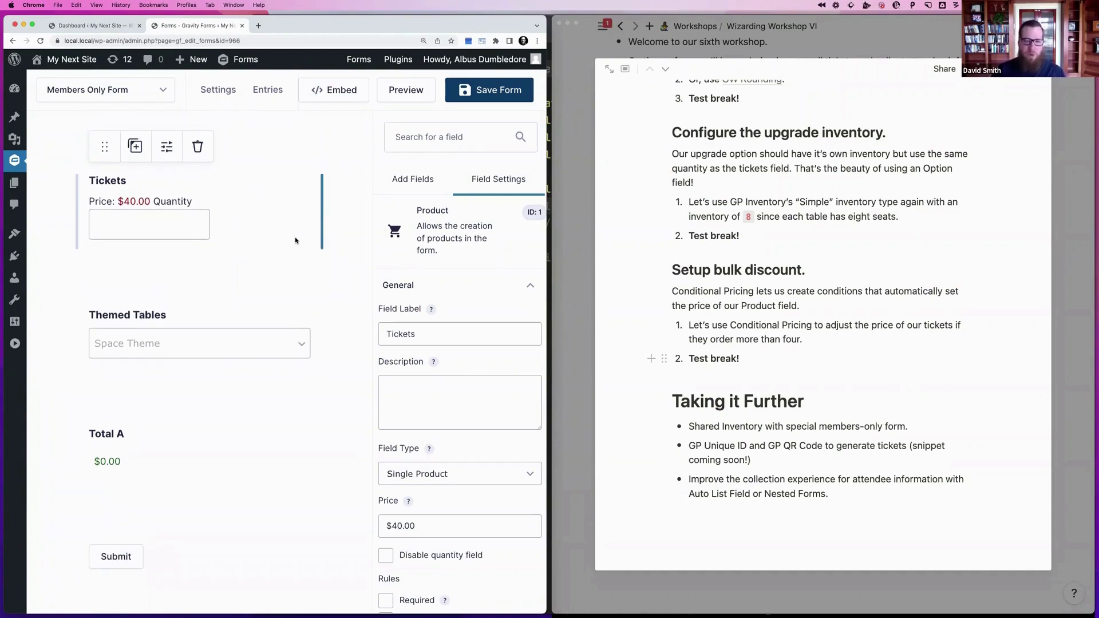
{"action": "scroll", "coordinate": [296, 241], "scroll_direction": "down", "scroll_amount": 2}
{"action": "scroll", "coordinate": [422, 305], "scroll_direction": "down", "scroll_amount": 5}
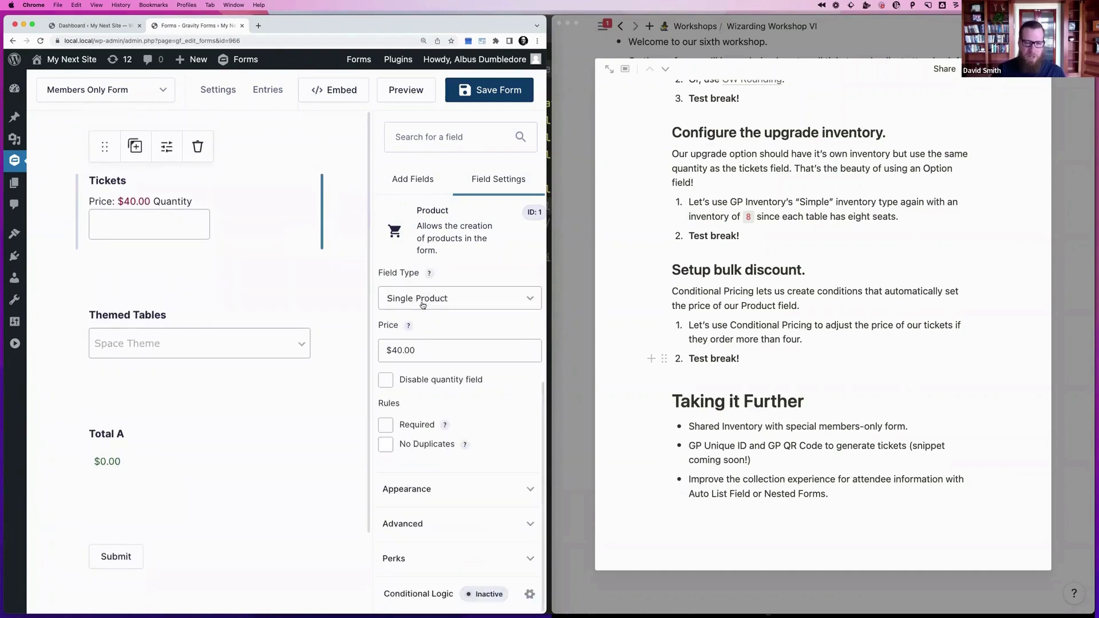
Switch the Tickets field's Perks inventory type to Advanced
{"action": "left_click", "coordinate": [411, 560]}
{"action": "scroll", "coordinate": [455, 395], "scroll_direction": "down", "scroll_amount": 3}
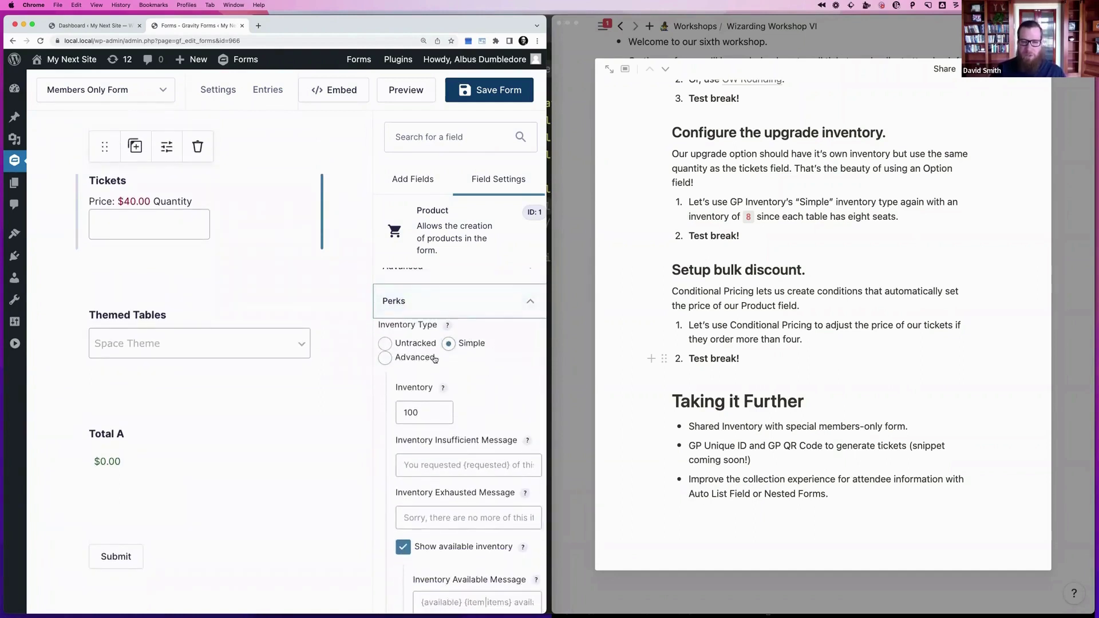
{"action": "left_click", "coordinate": [410, 360]}
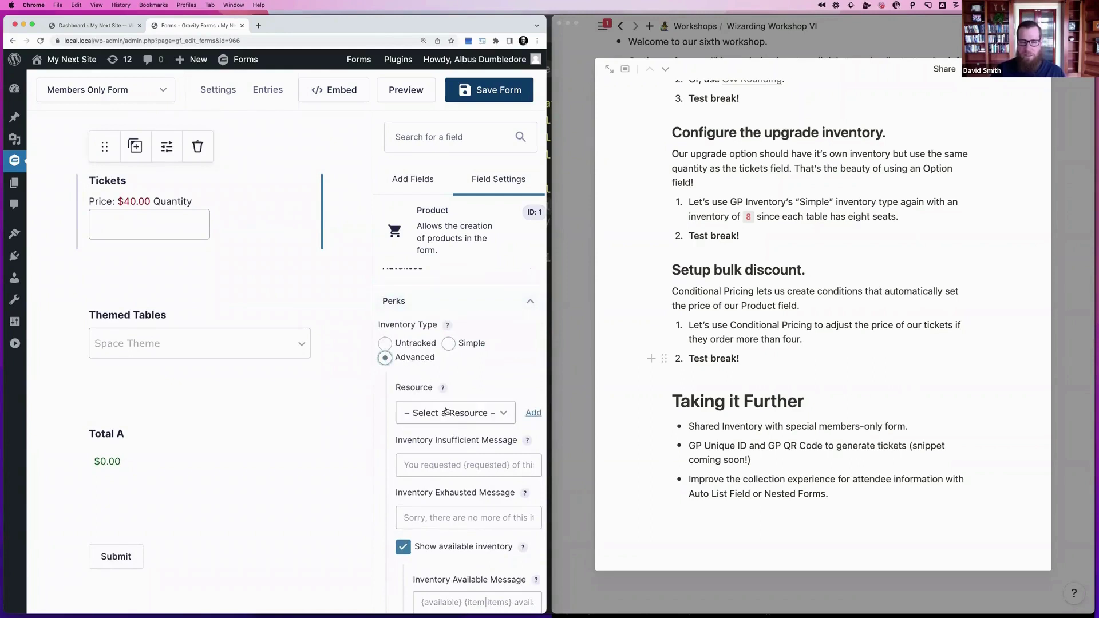
Create a Workshop Tickets resource with inventory 100 for the Tickets field
{"action": "left_click", "coordinate": [529, 415]}
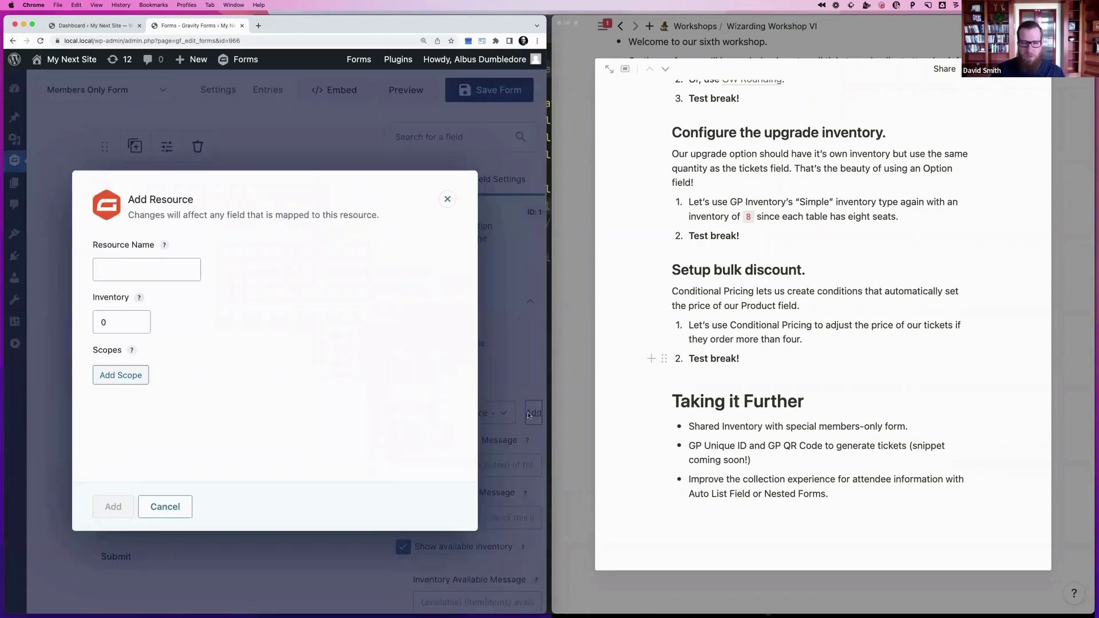
{"action": "left_click", "coordinate": [161, 267]}
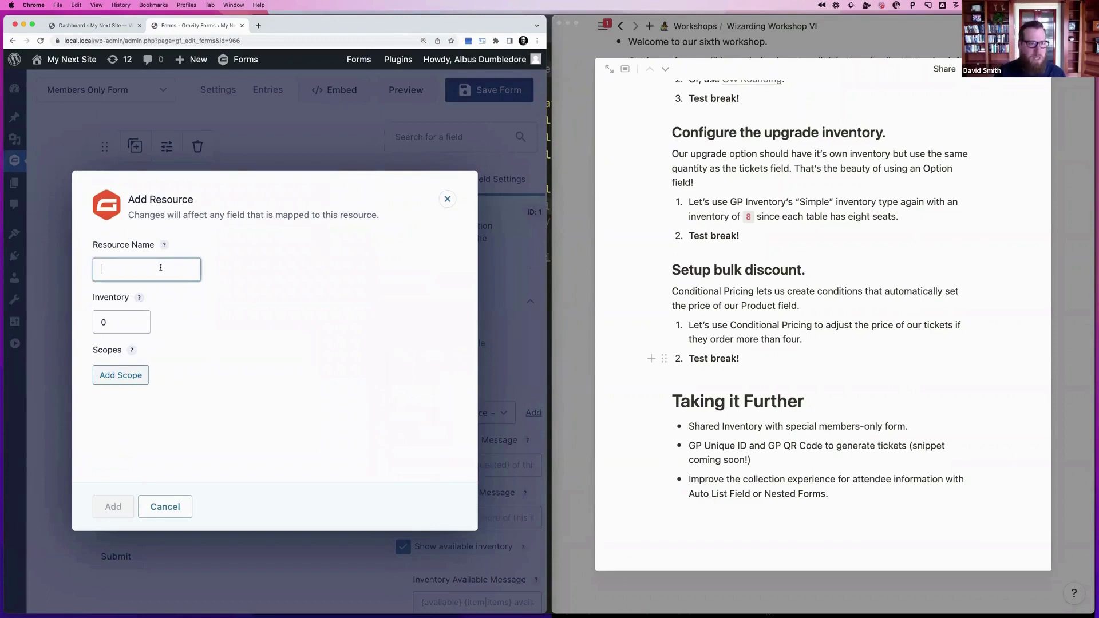
{"action": "type", "text": "Tickets"}
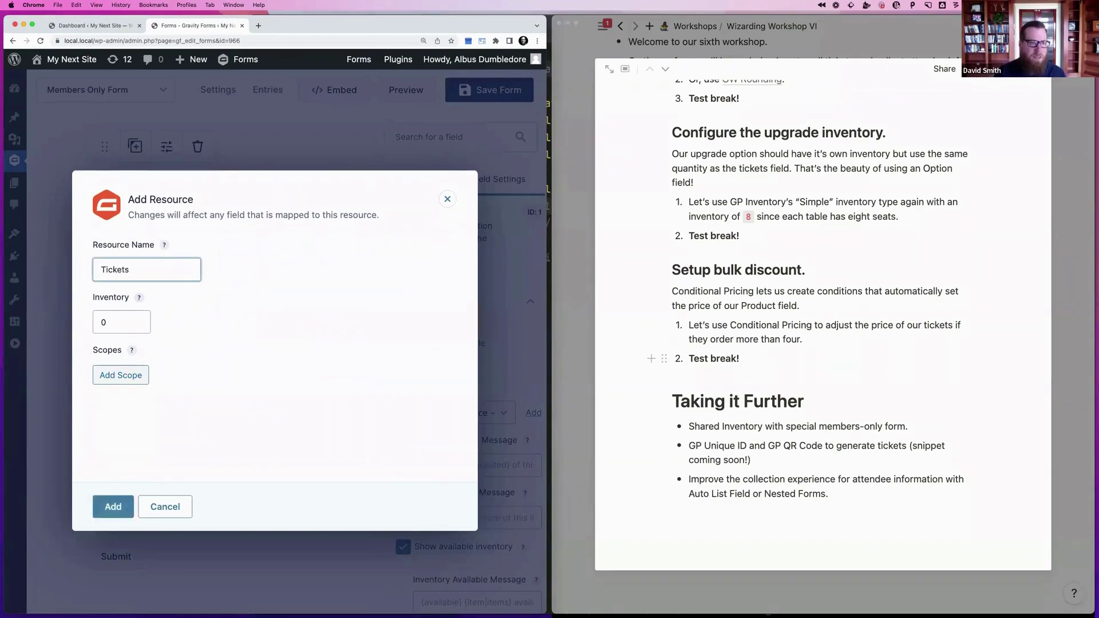
{"action": "type", "text": "Workshop"}
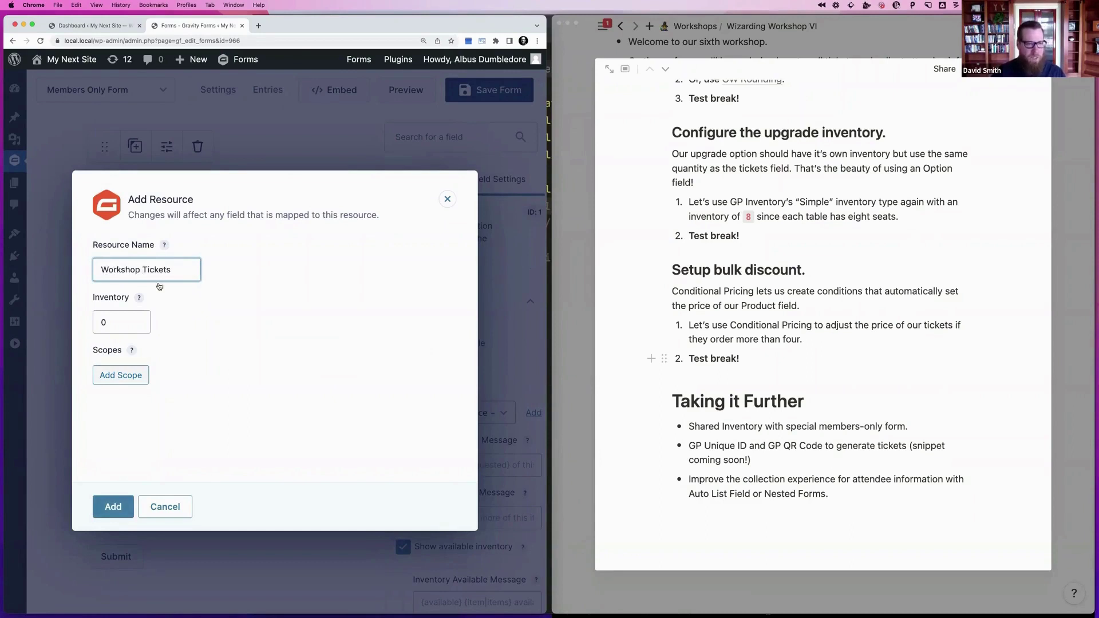
{"action": "left_click", "coordinate": [107, 321]}
{"action": "double_click", "coordinate": [124, 327]}
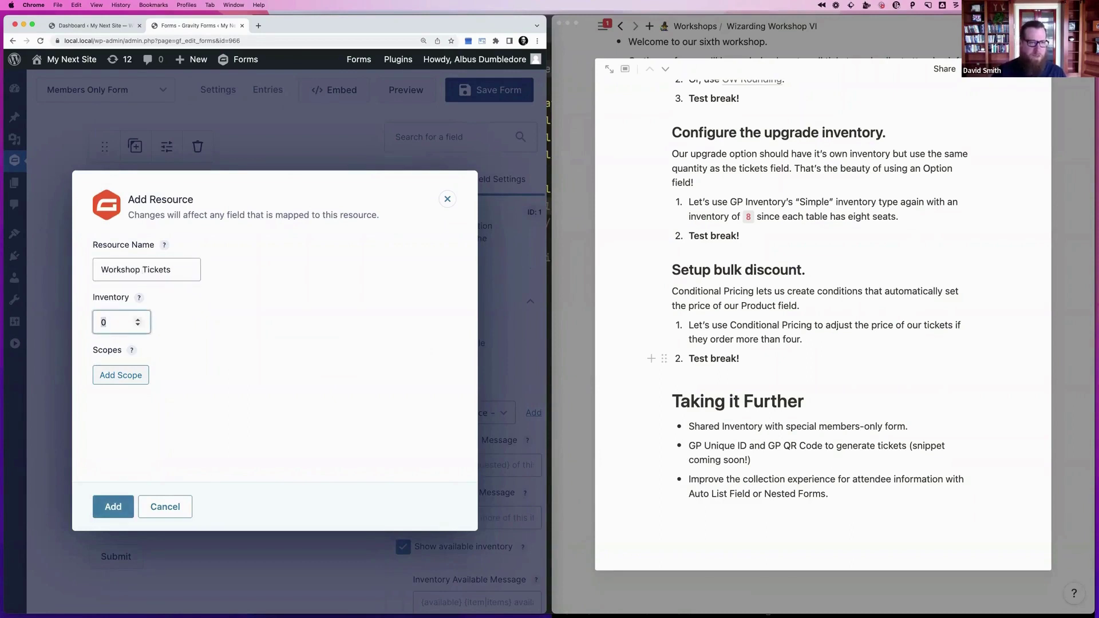
{"action": "type", "text": "100"}
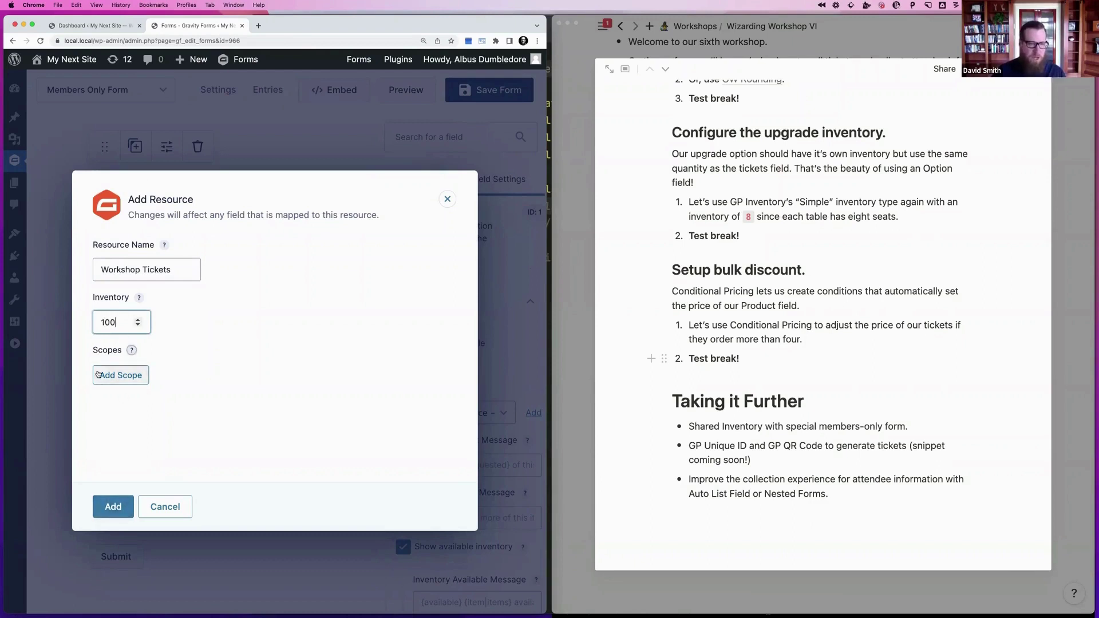
{"action": "left_click", "coordinate": [112, 506]}
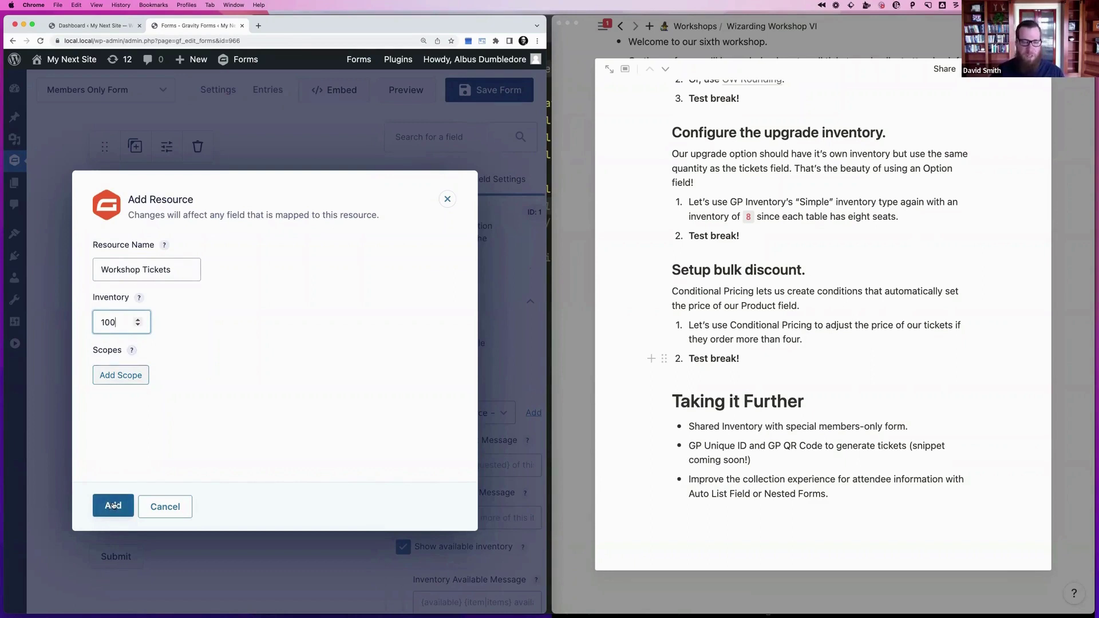
{"action": "left_click", "coordinate": [113, 506]}
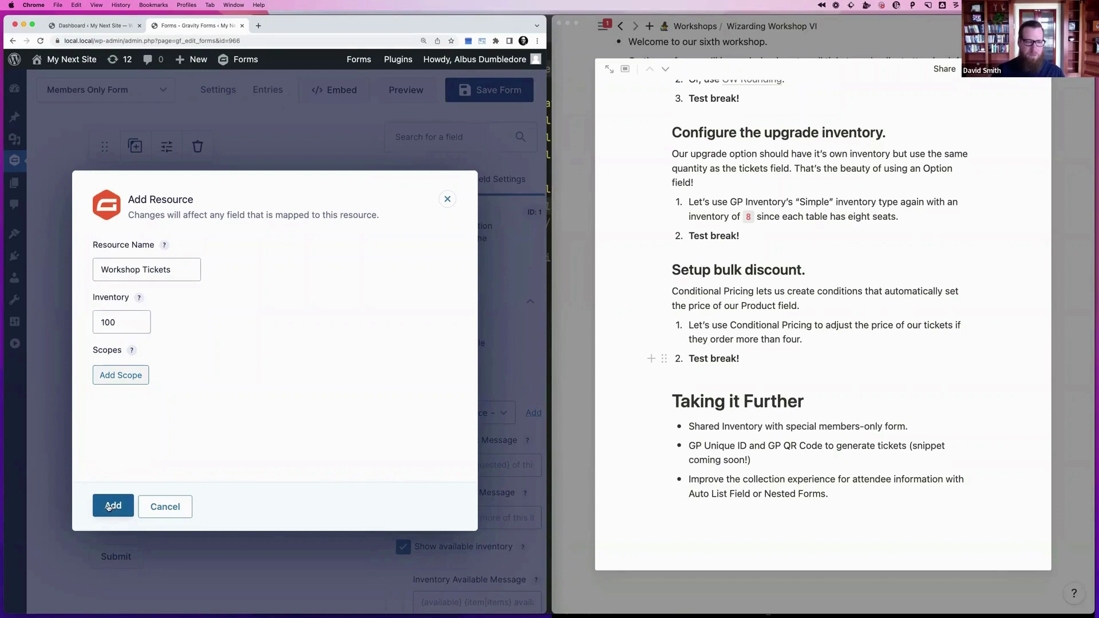
{"action": "left_click", "coordinate": [110, 506]}
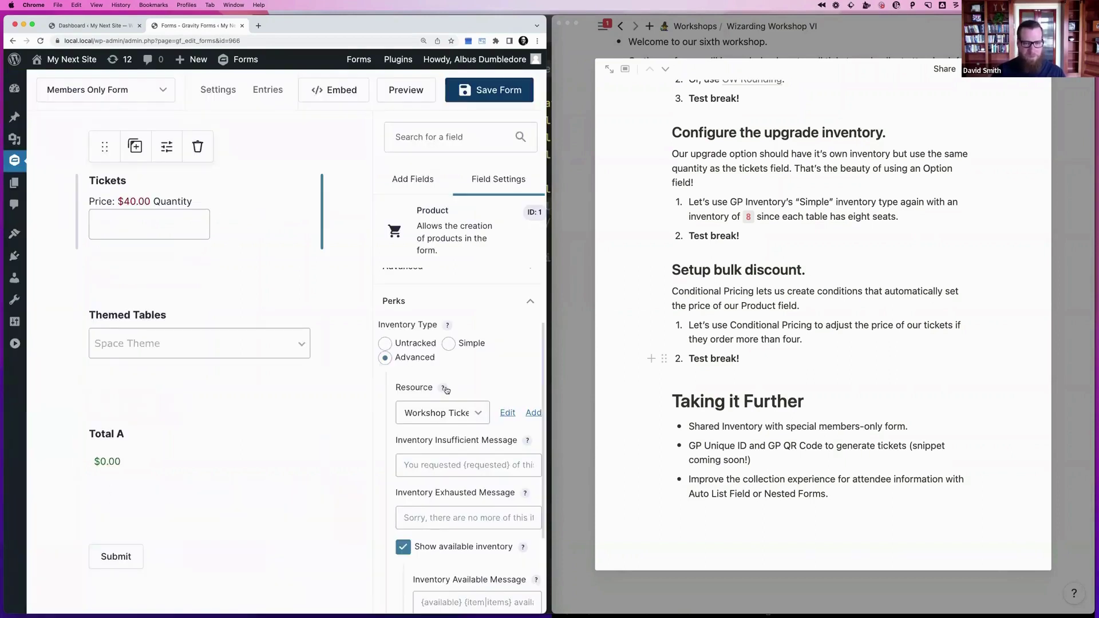
{"action": "scroll", "coordinate": [446, 390], "scroll_direction": "down", "scroll_amount": 3}
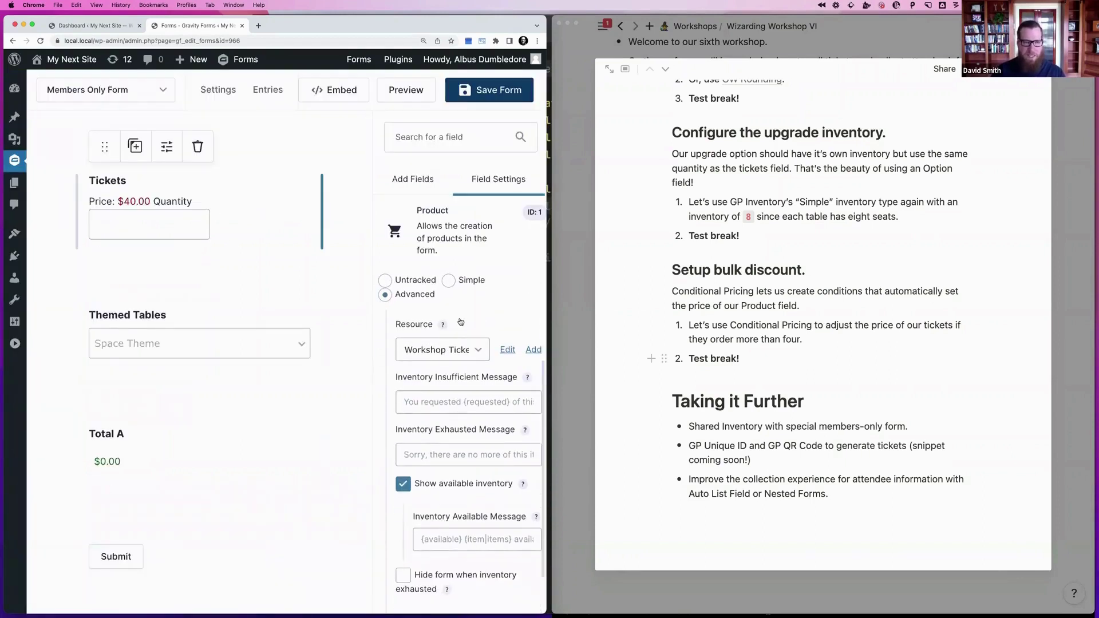
Set Themed Tables to Advanced inventory using a new Workshop Table Seats resource
{"action": "left_click", "coordinate": [216, 336]}
{"action": "left_click", "coordinate": [422, 305]}
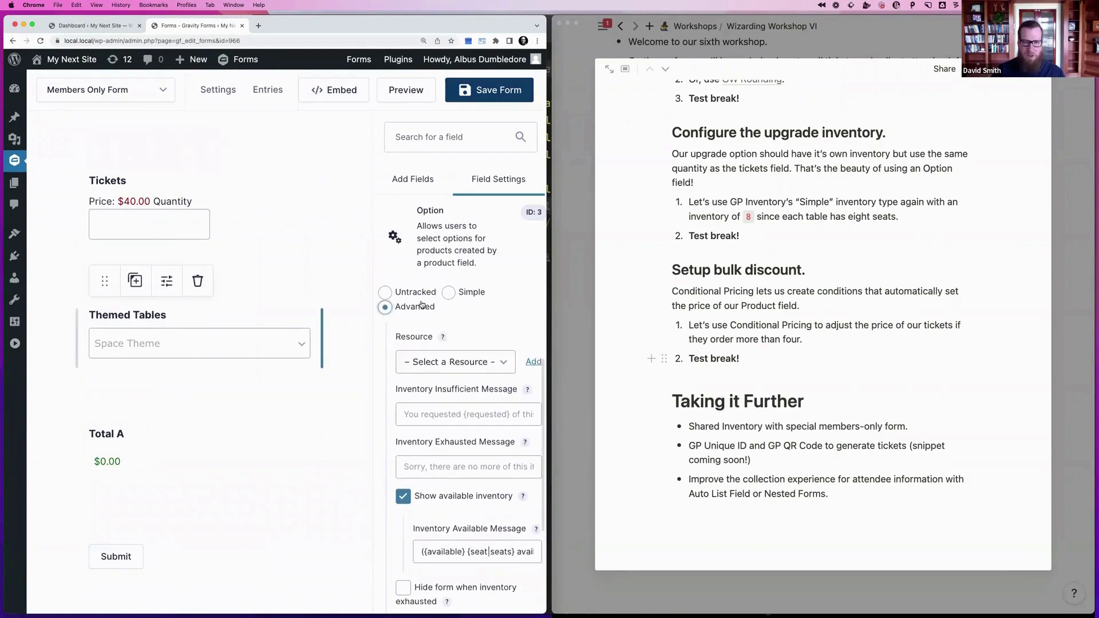
{"action": "left_click", "coordinate": [531, 362]}
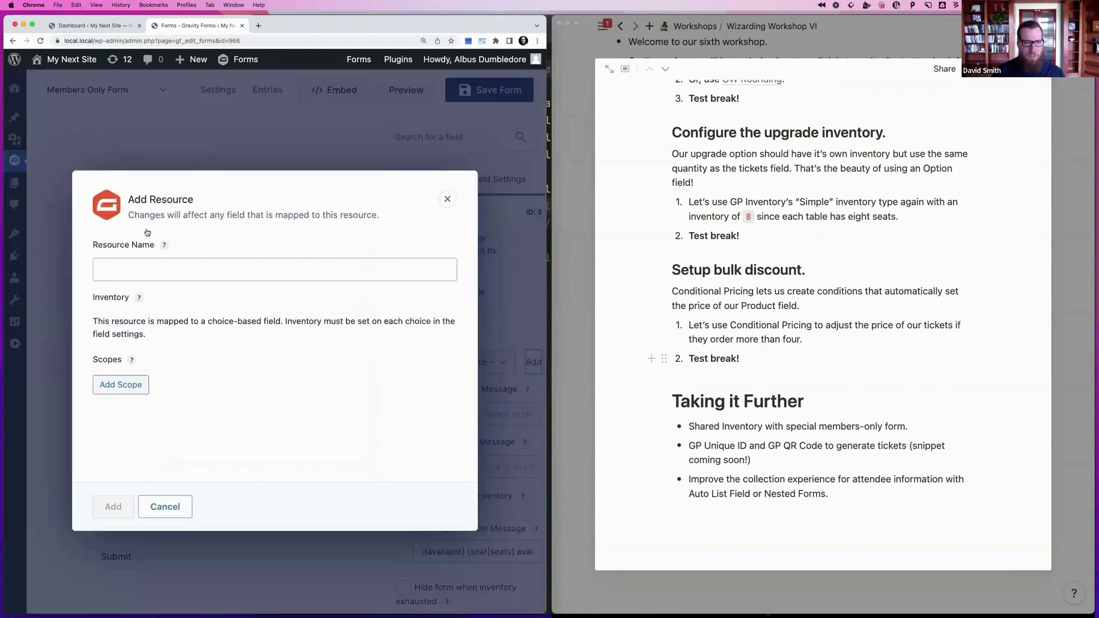
{"action": "left_click", "coordinate": [138, 258]}
{"action": "type", "text": "Work"}
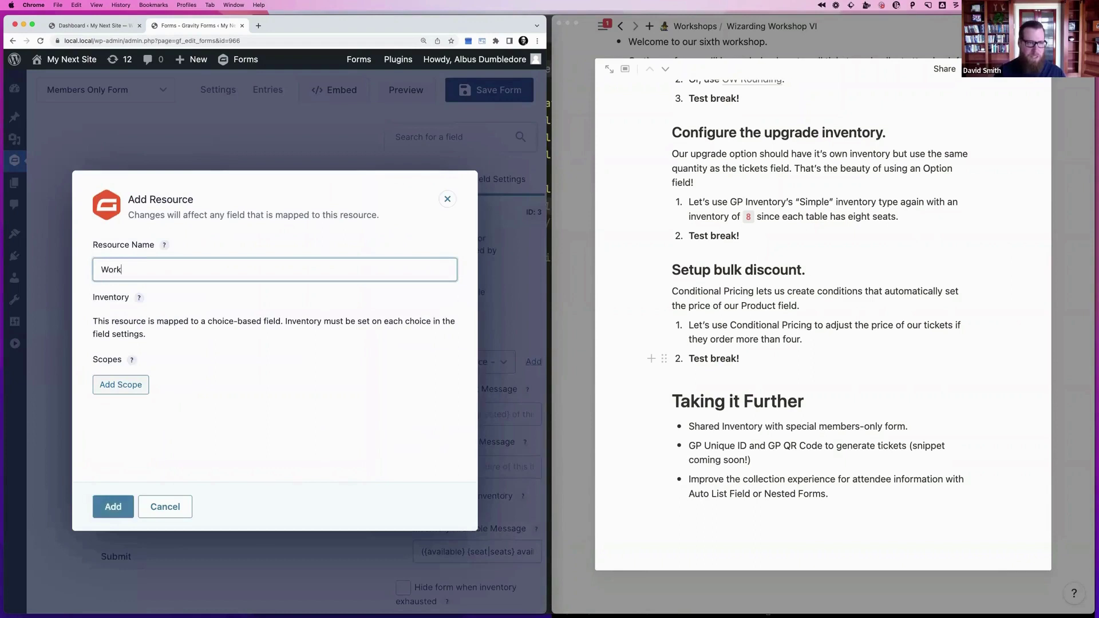
{"action": "type", "text": "shop TableSeats"}
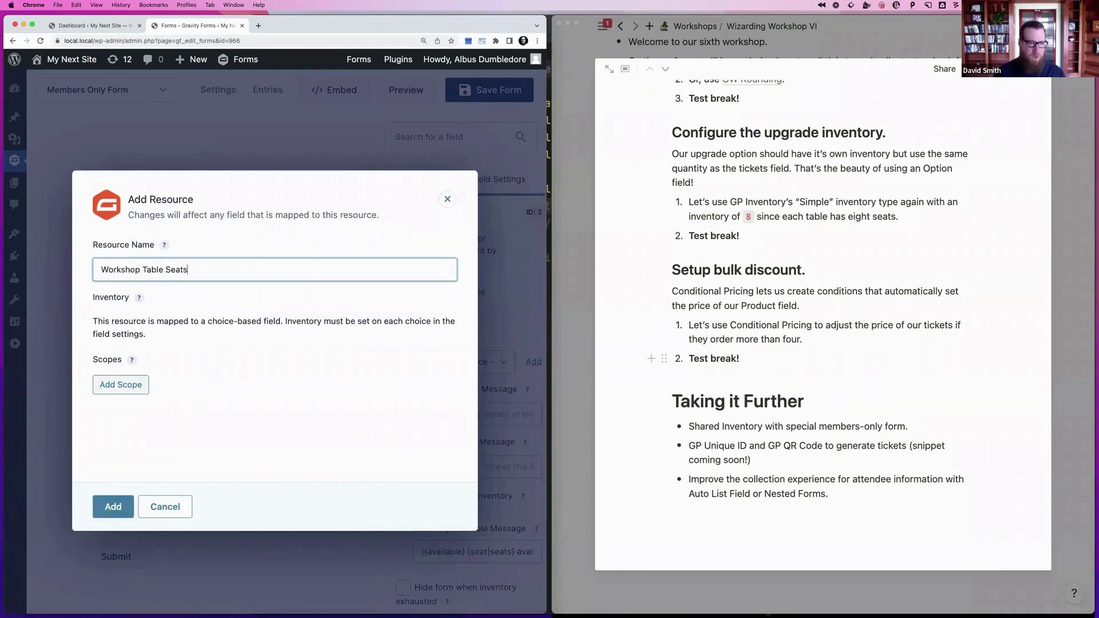
{"action": "mouse_move", "coordinate": [132, 359]}
{"action": "left_click", "coordinate": [113, 506]}
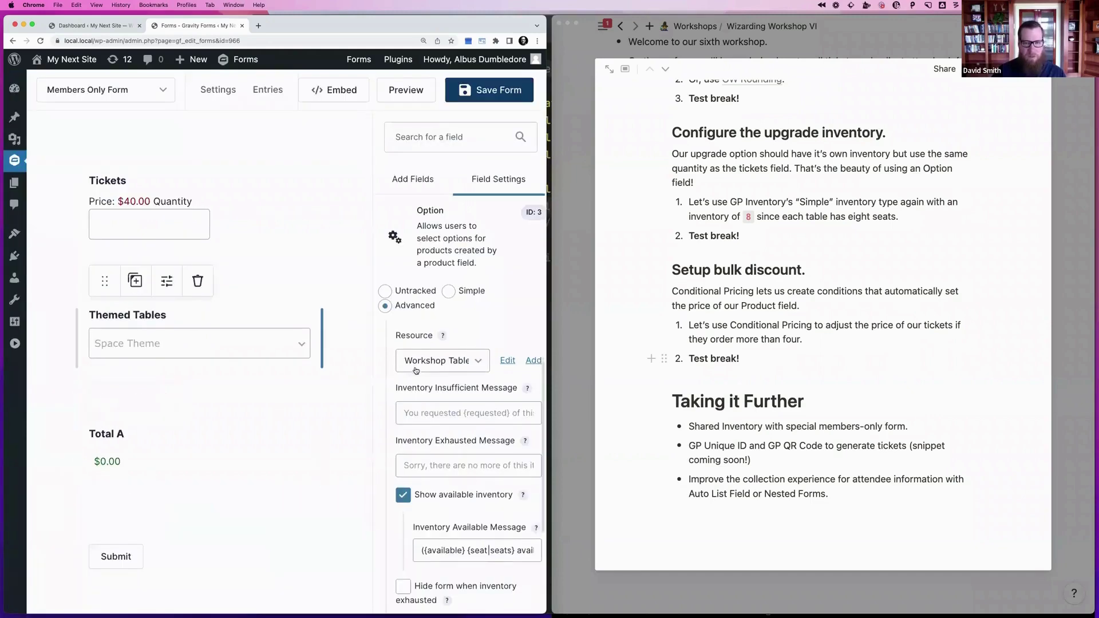
Review the Themed Tables choices and their inventory, then save Members Only Form
{"action": "scroll", "coordinate": [435, 373], "scroll_direction": "down", "scroll_amount": 5}
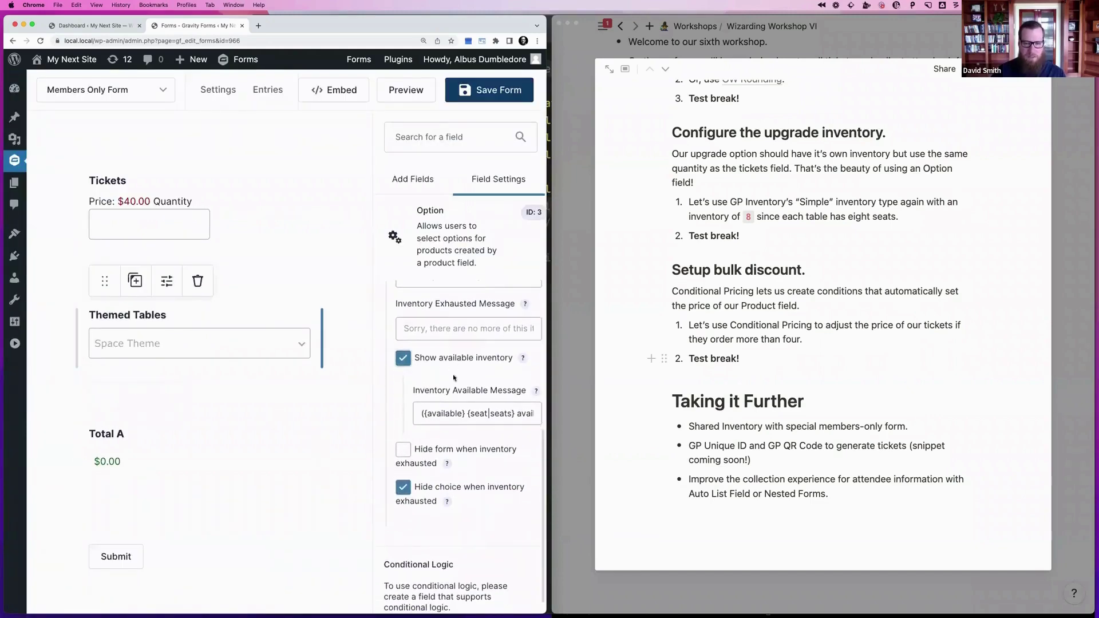
{"action": "scroll", "coordinate": [447, 378], "scroll_direction": "up", "scroll_amount": 10}
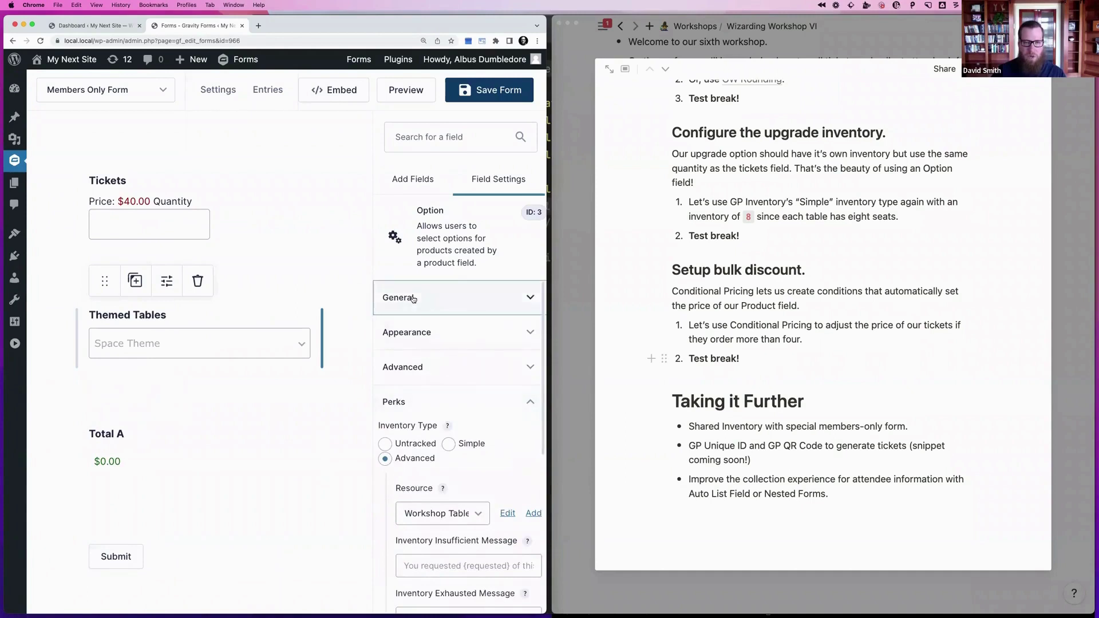
{"action": "left_click", "coordinate": [413, 298]}
{"action": "scroll", "coordinate": [420, 364], "scroll_direction": "down", "scroll_amount": 3}
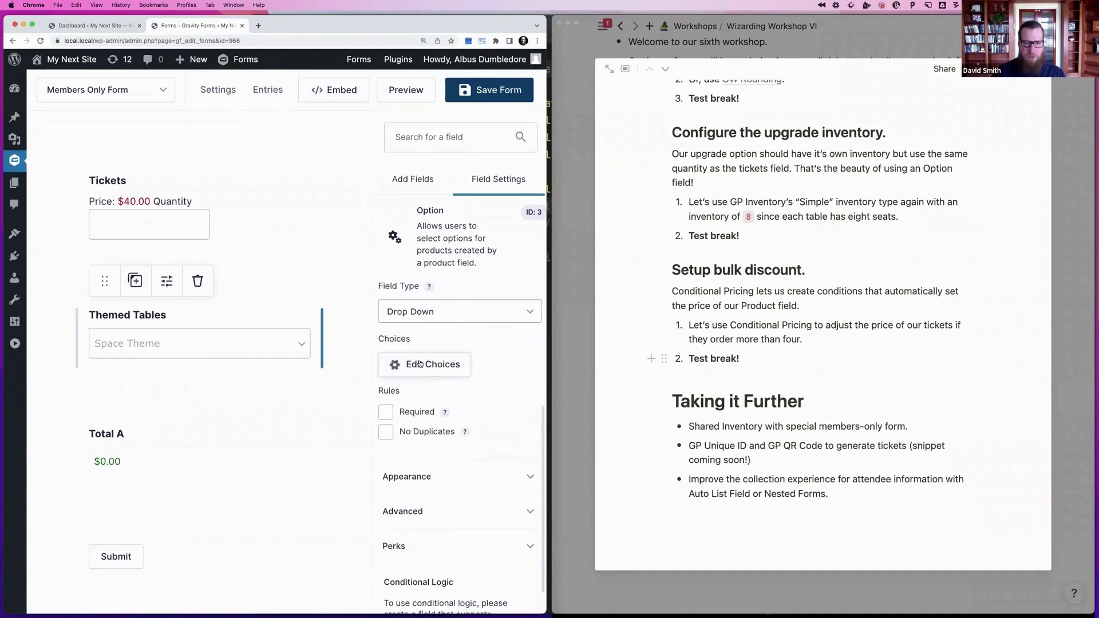
{"action": "left_click", "coordinate": [420, 364]}
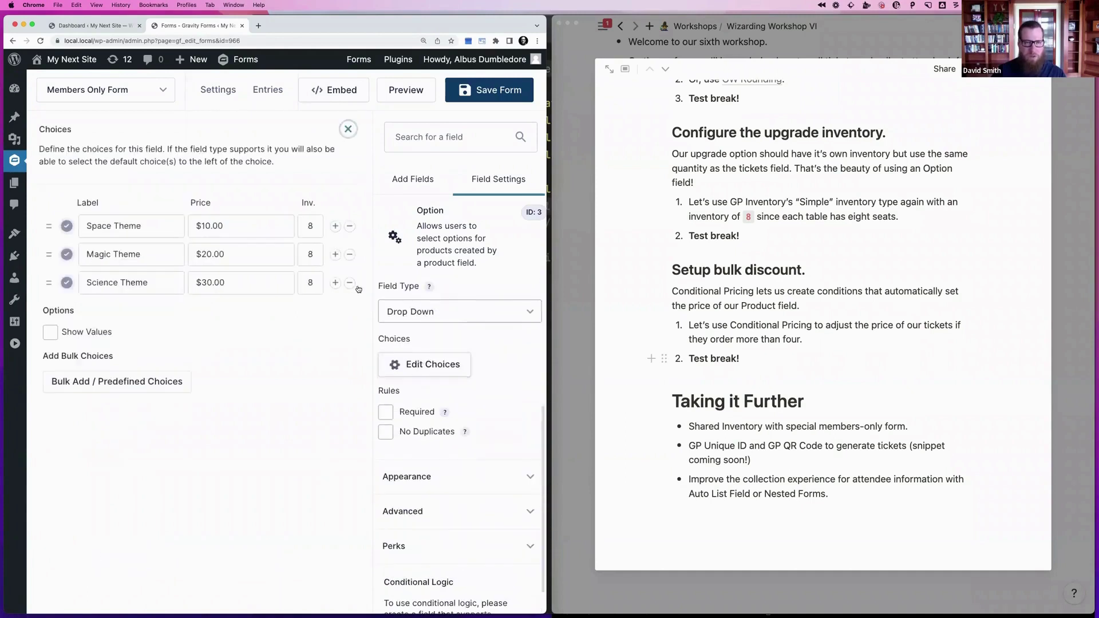
{"action": "left_click", "coordinate": [348, 129]}
{"action": "left_click", "coordinate": [187, 217]}
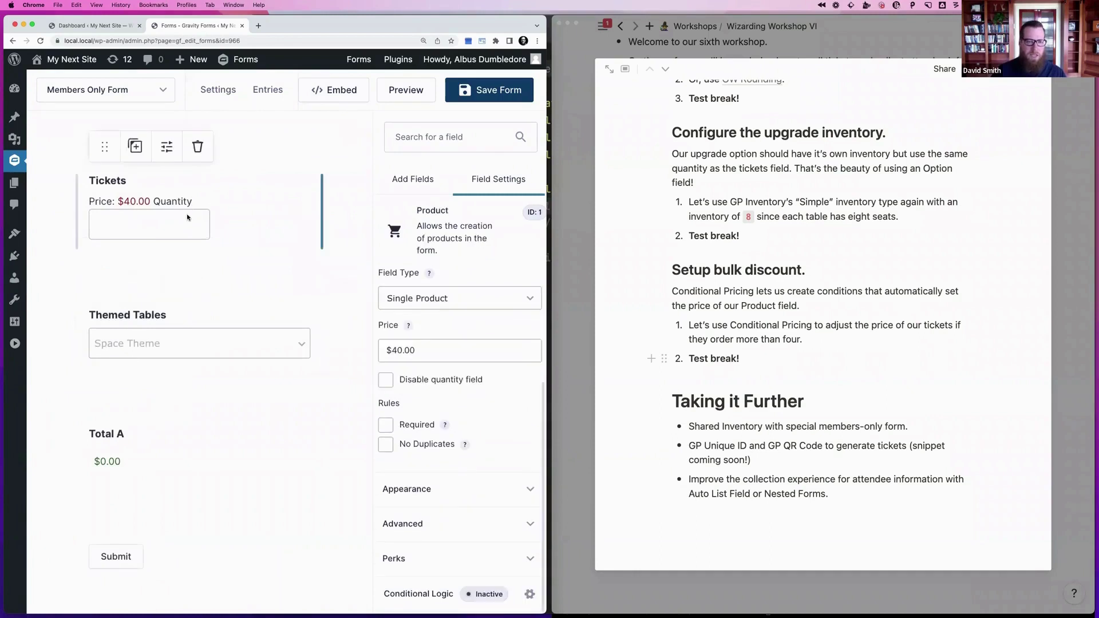
{"action": "key", "text": "super+s"}
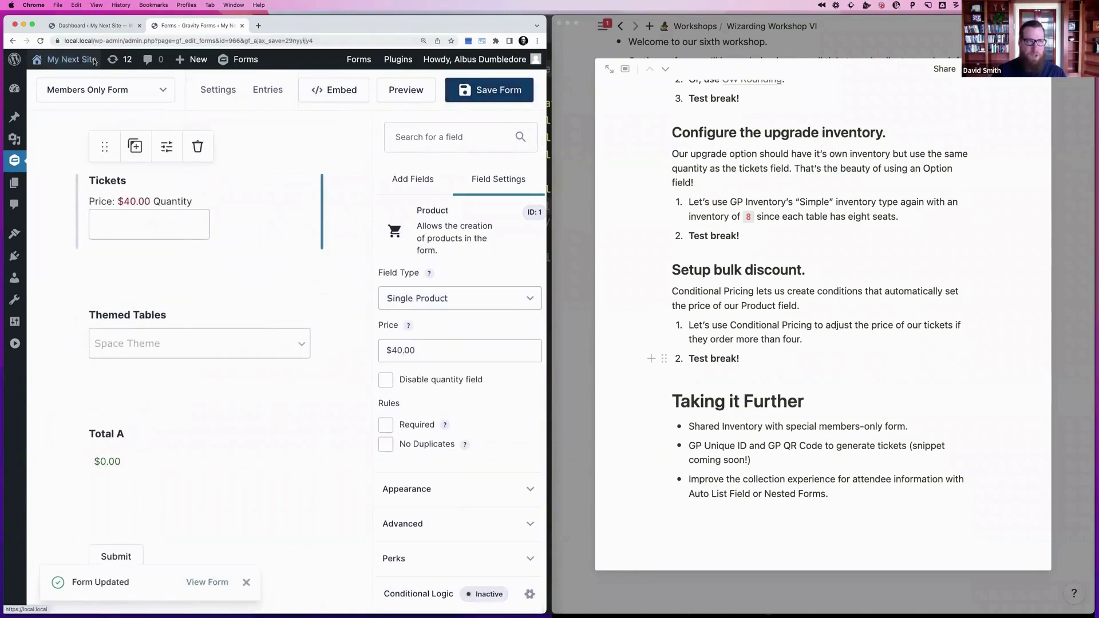
From the dashboard, search 'form' in the quick form search and open Form 965
{"action": "left_click", "coordinate": [113, 28]}
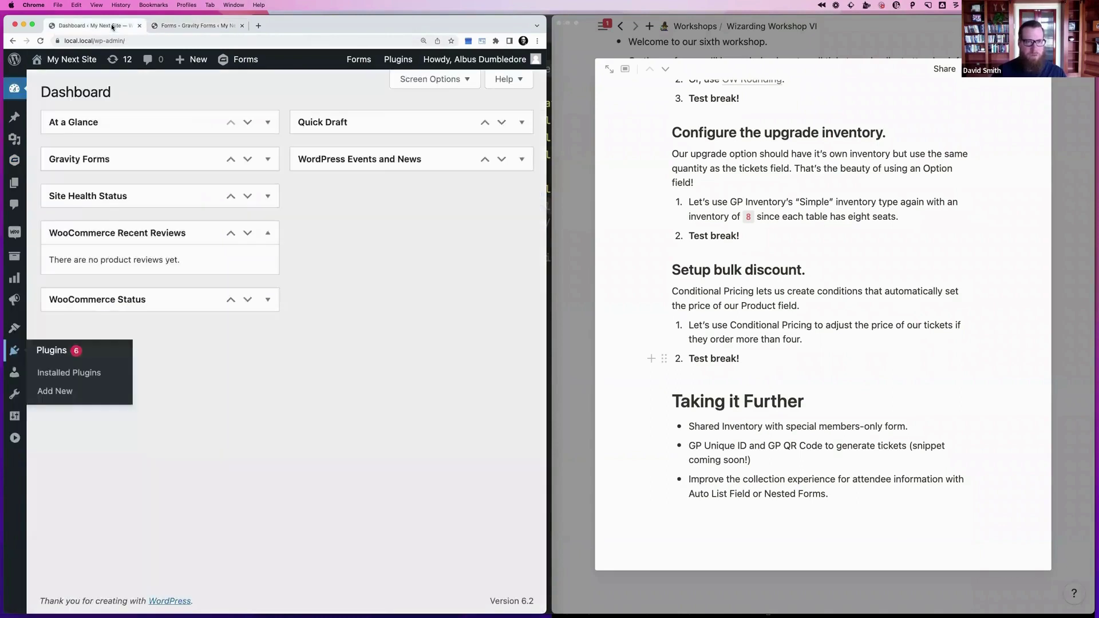
{"action": "key", "text": "super+k"}
{"action": "type", "text": "form"}
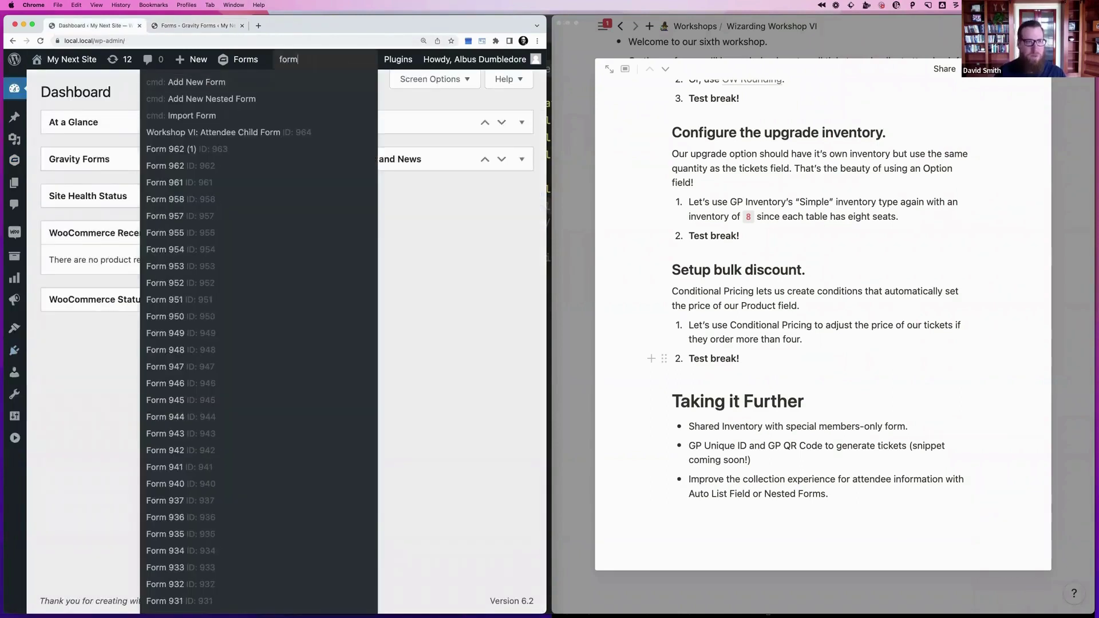
{"action": "key", "text": "Down"}
{"action": "key", "text": "Down"}
{"action": "key", "text": "Down"}
{"action": "key", "text": "Down"}
{"action": "key", "text": "Down"}
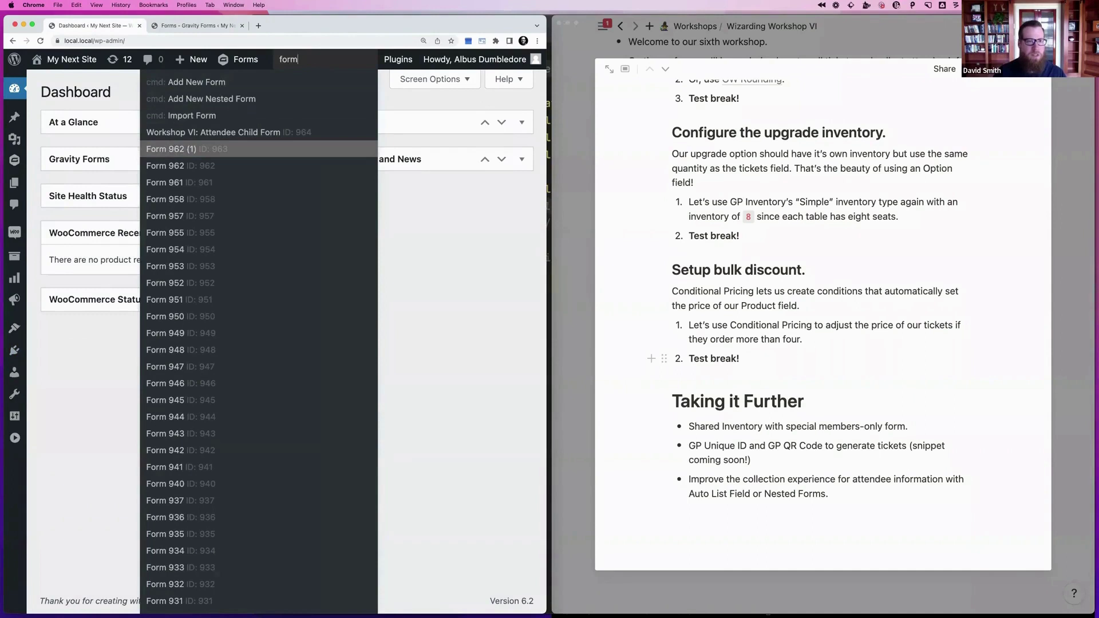
{"action": "key", "text": "Up"}
{"action": "key", "text": "Return"}
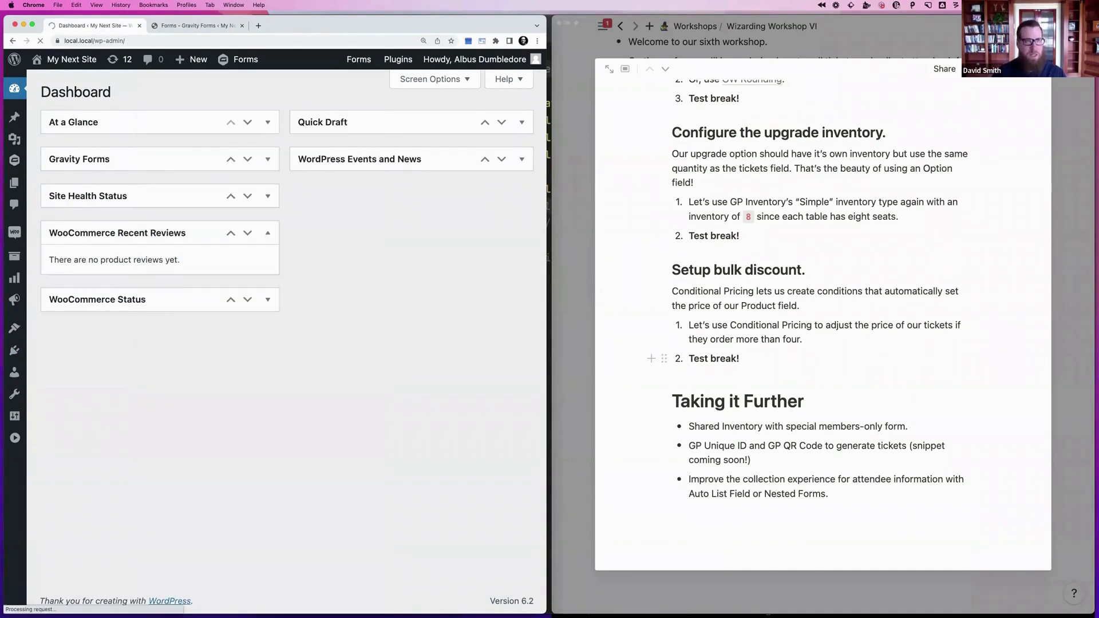
{"action": "key", "text": "super+k"}
{"action": "key", "text": "Down"}
{"action": "key", "text": "Down"}
{"action": "key", "text": "Down"}
{"action": "key", "text": "Down"}
{"action": "key", "text": "Down"}
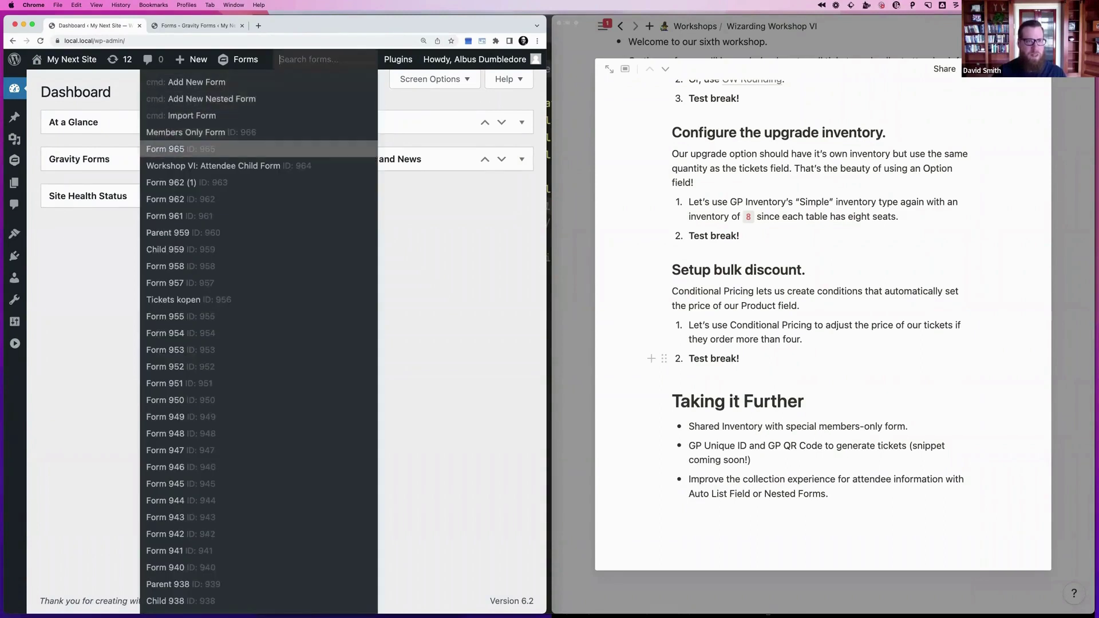
{"action": "key", "text": "Return"}
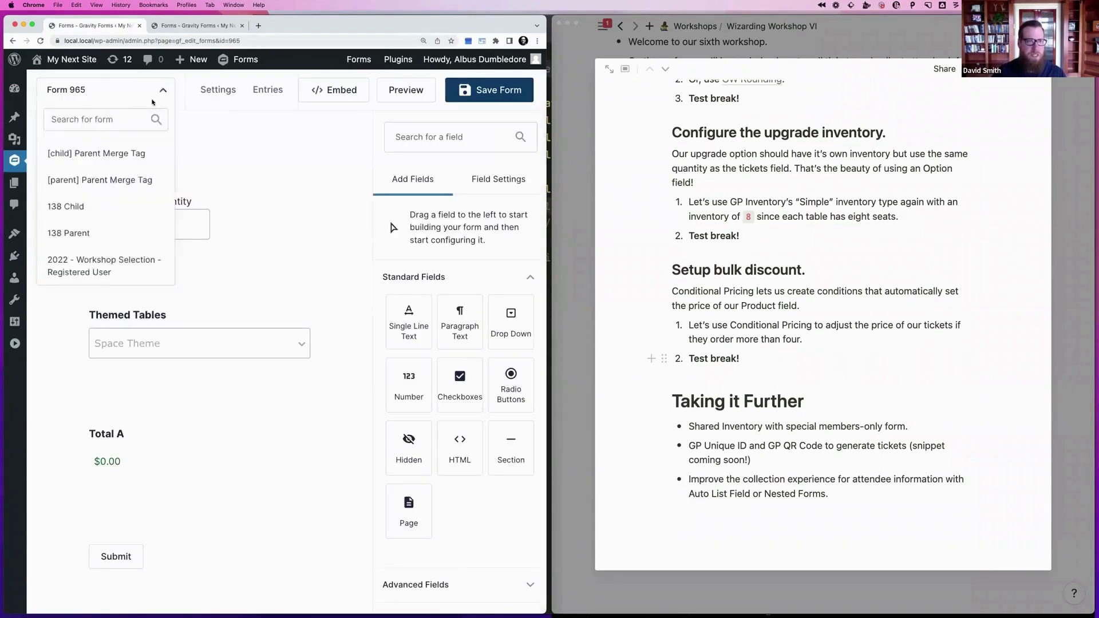
Change Form 965's title to 'General Public Tickets', save the settings, and go back to editing
{"action": "mouse_move", "coordinate": [218, 89]}
{"action": "left_click", "coordinate": [225, 127]}
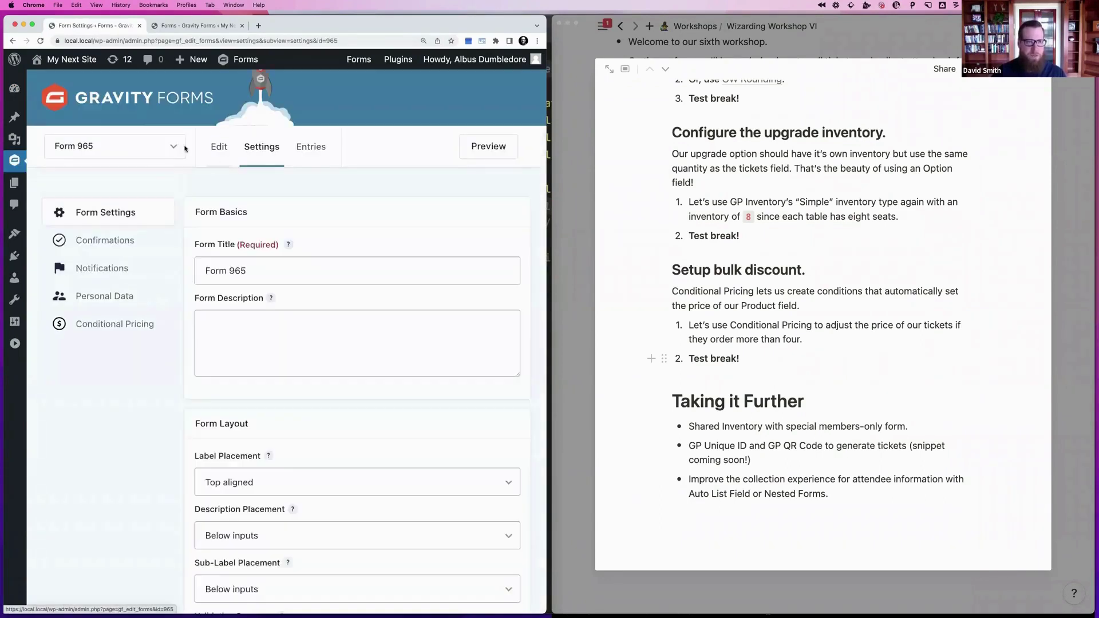
{"action": "triple_click", "coordinate": [258, 267]}
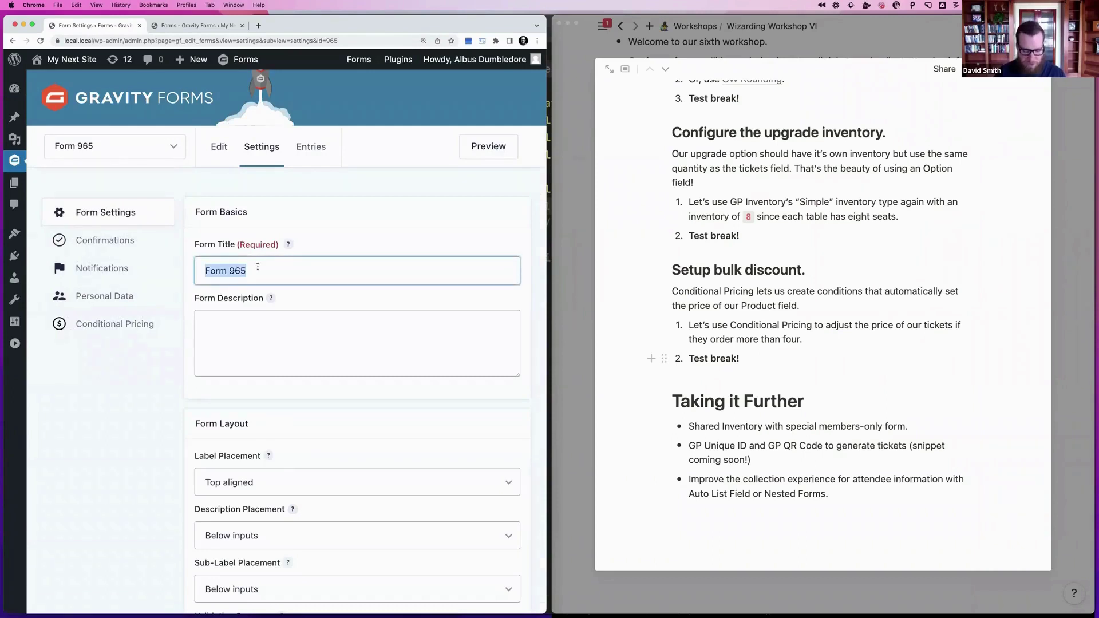
{"action": "type", "text": "General Public"}
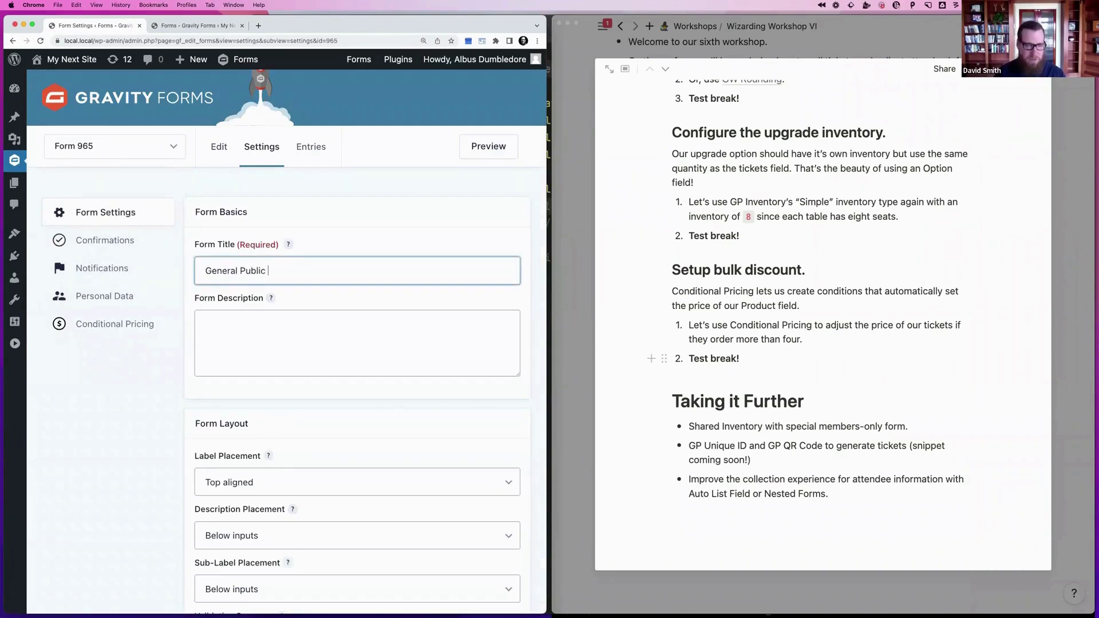
{"action": "type", "text": " Tickets"}
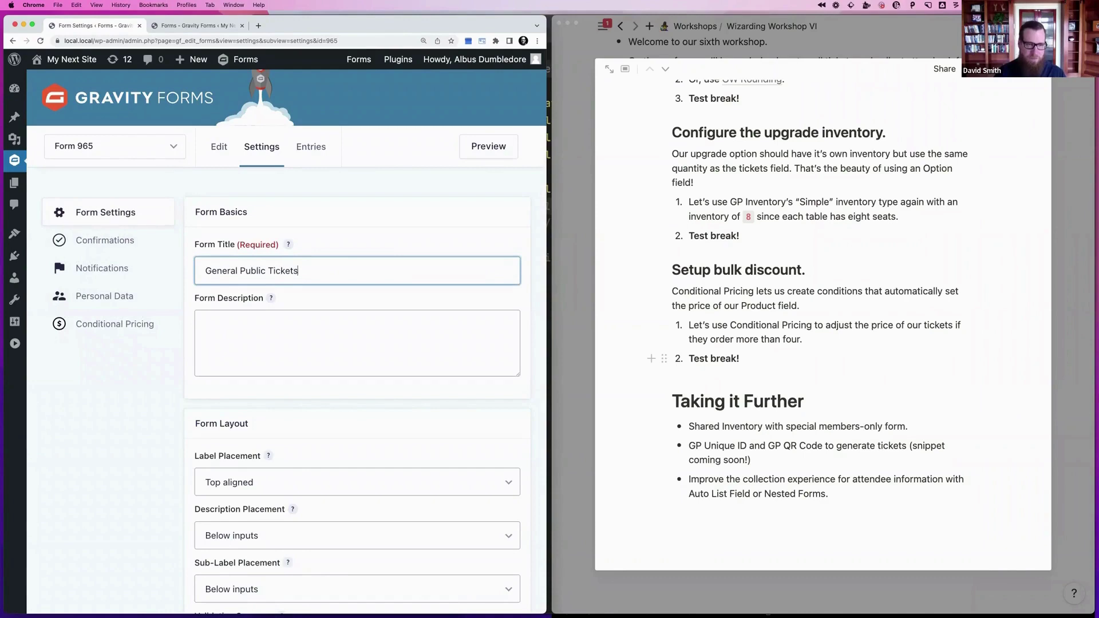
{"action": "scroll", "coordinate": [249, 572], "scroll_direction": "down", "scroll_amount": 10}
{"action": "scroll", "coordinate": [249, 572], "scroll_direction": "down", "scroll_amount": 10}
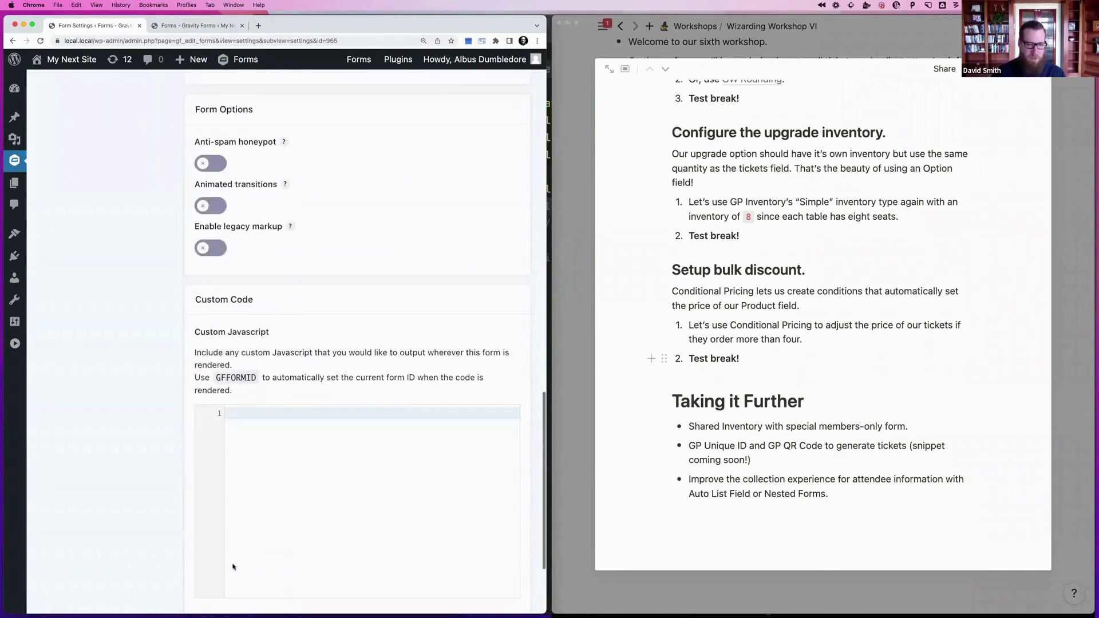
{"action": "left_click", "coordinate": [231, 514]}
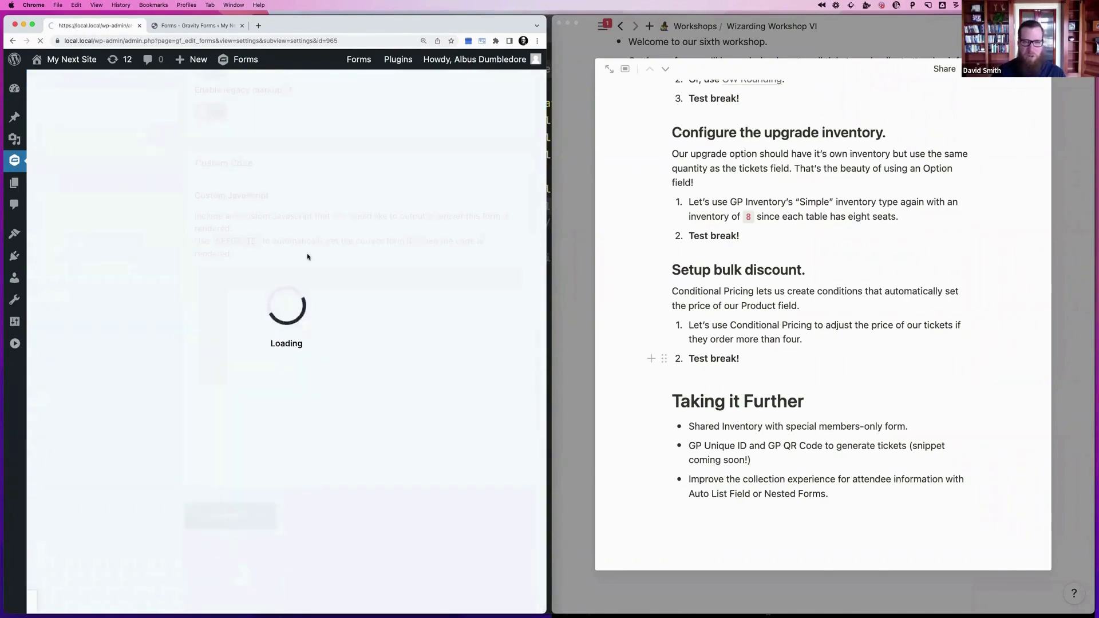
{"action": "left_click", "coordinate": [219, 147]}
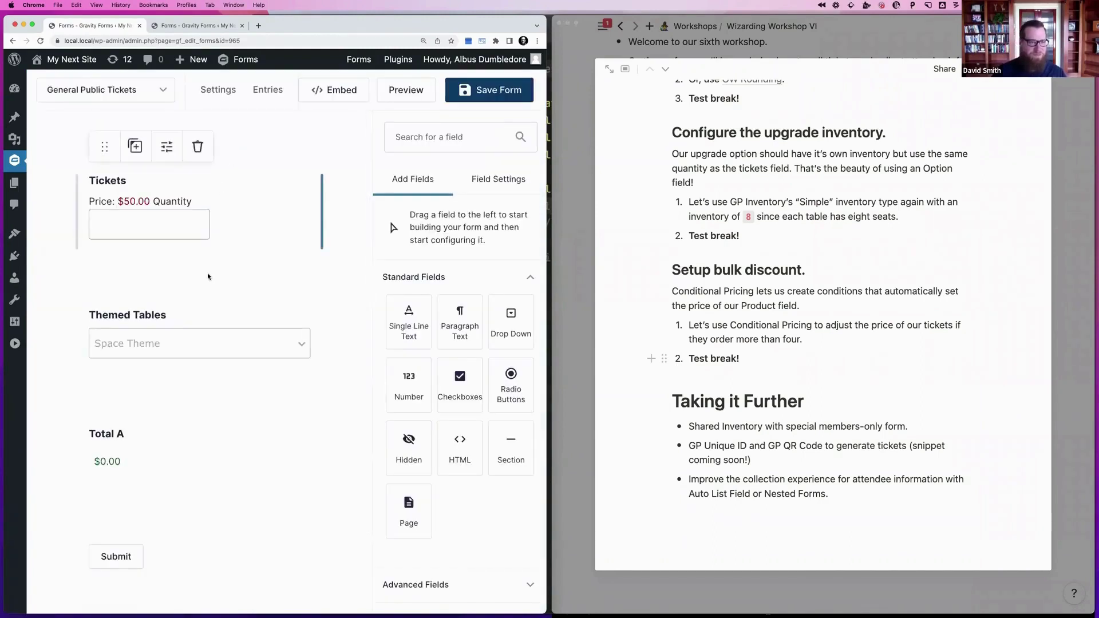
Switch the Tickets field to Advanced inventory using the shared Workshop Tickets resource
{"action": "scroll", "coordinate": [182, 223], "scroll_direction": "down", "scroll_amount": 1}
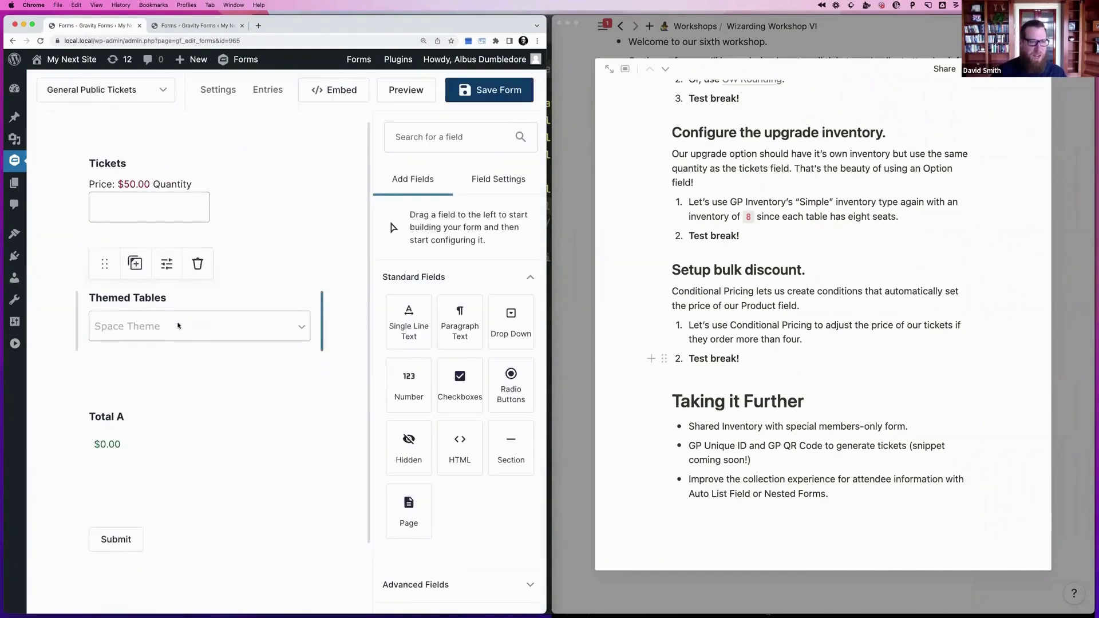
{"action": "left_click", "coordinate": [197, 196]}
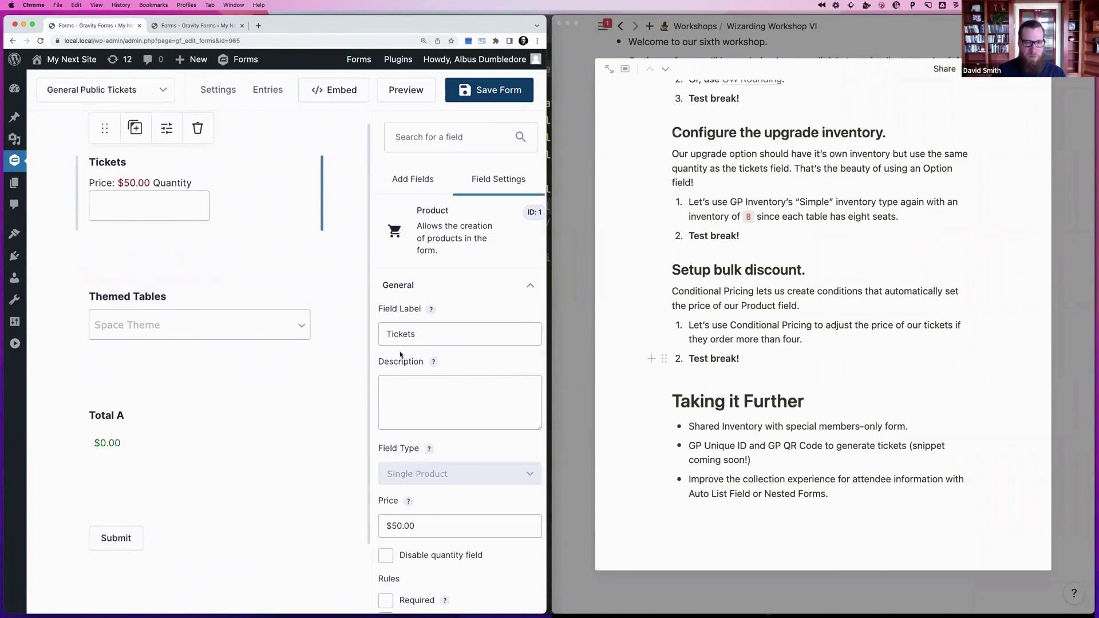
{"action": "scroll", "coordinate": [400, 351], "scroll_direction": "down", "scroll_amount": 5}
{"action": "left_click", "coordinate": [400, 558]}
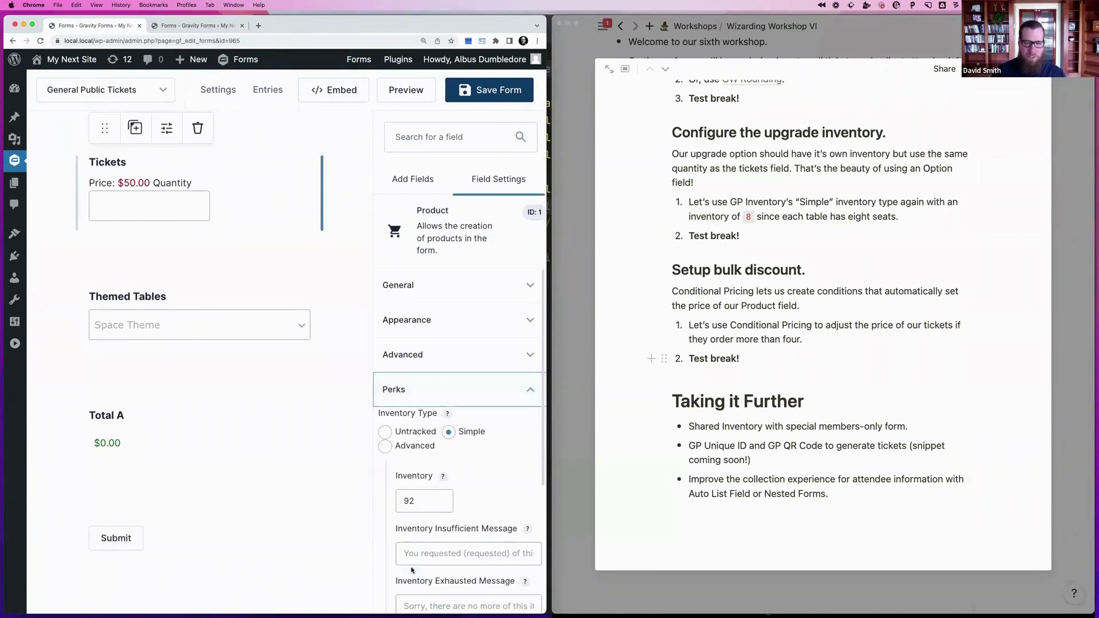
{"action": "scroll", "coordinate": [487, 447], "scroll_direction": "down", "scroll_amount": 1}
{"action": "scroll", "coordinate": [505, 467], "scroll_direction": "down", "scroll_amount": 1}
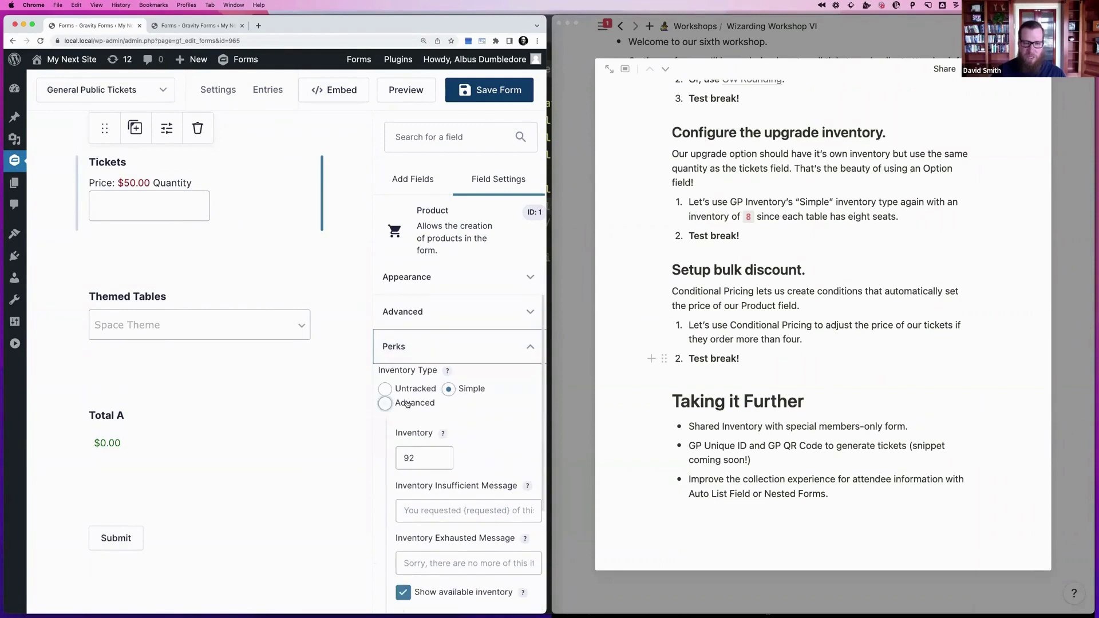
{"action": "left_click", "coordinate": [385, 403]}
{"action": "left_click", "coordinate": [480, 461]}
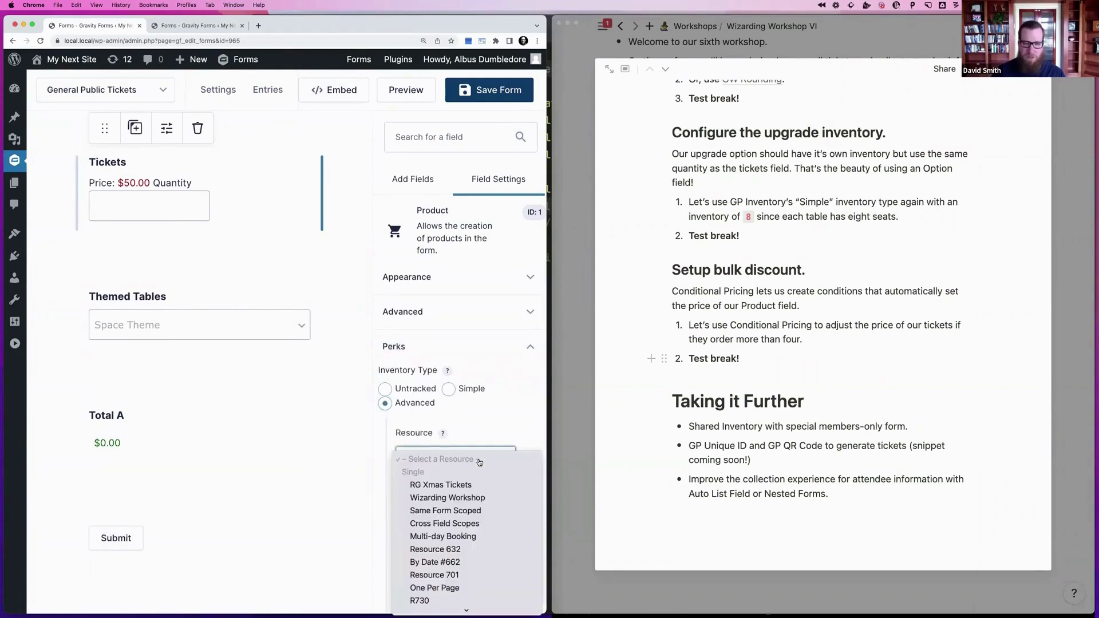
{"action": "scroll", "coordinate": [473, 498], "scroll_direction": "down", "scroll_amount": 5}
{"action": "scroll", "coordinate": [474, 504], "scroll_direction": "down", "scroll_amount": 3}
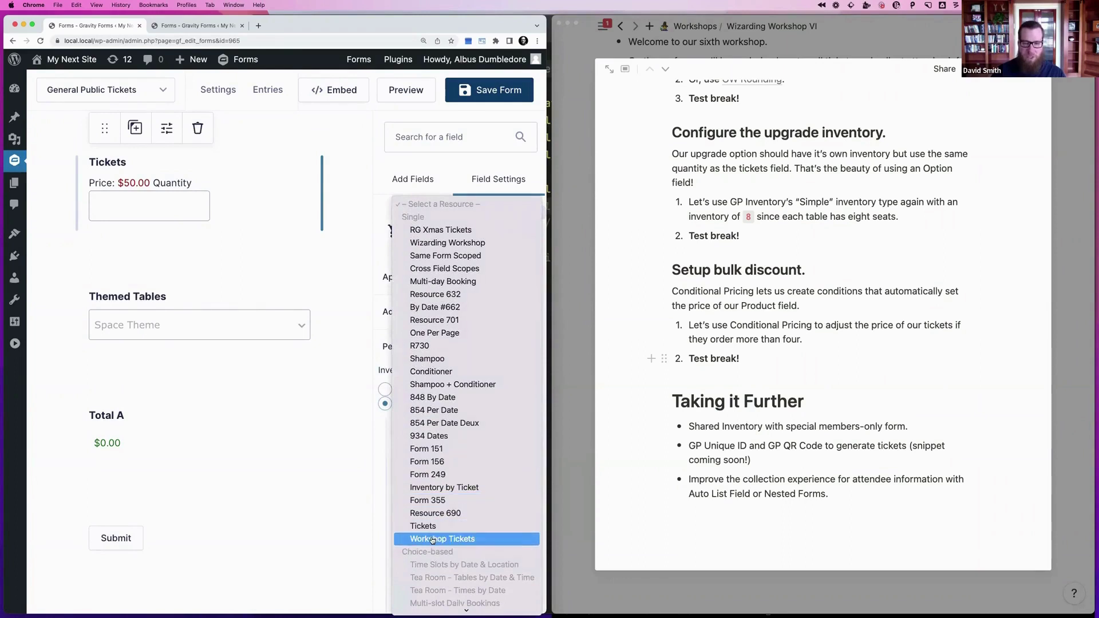
{"action": "left_click", "coordinate": [435, 539]}
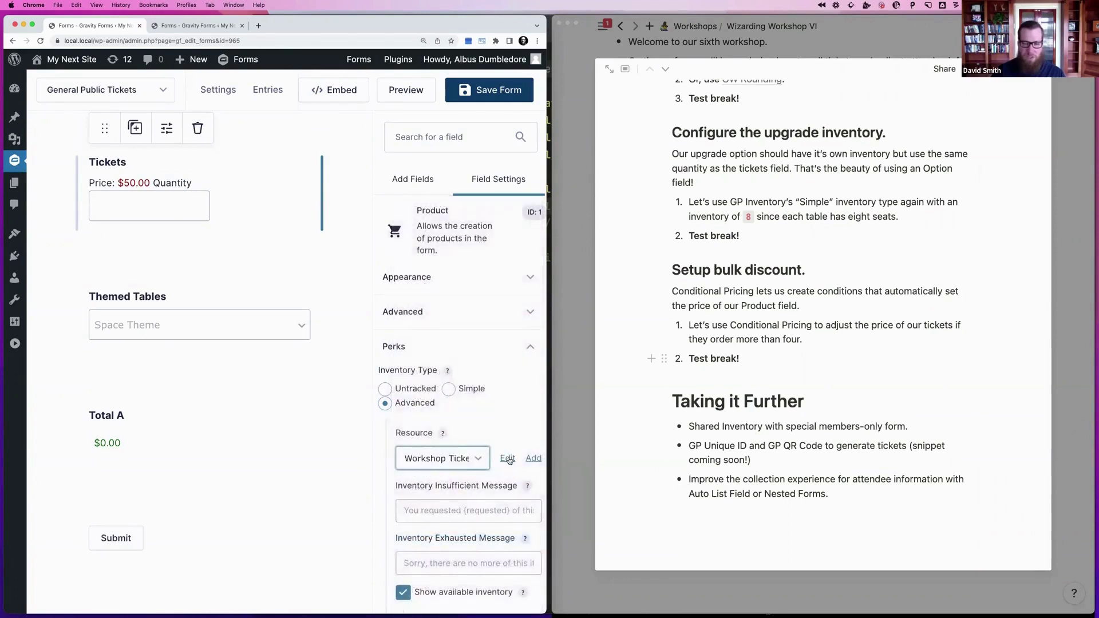
{"action": "left_click", "coordinate": [508, 459]}
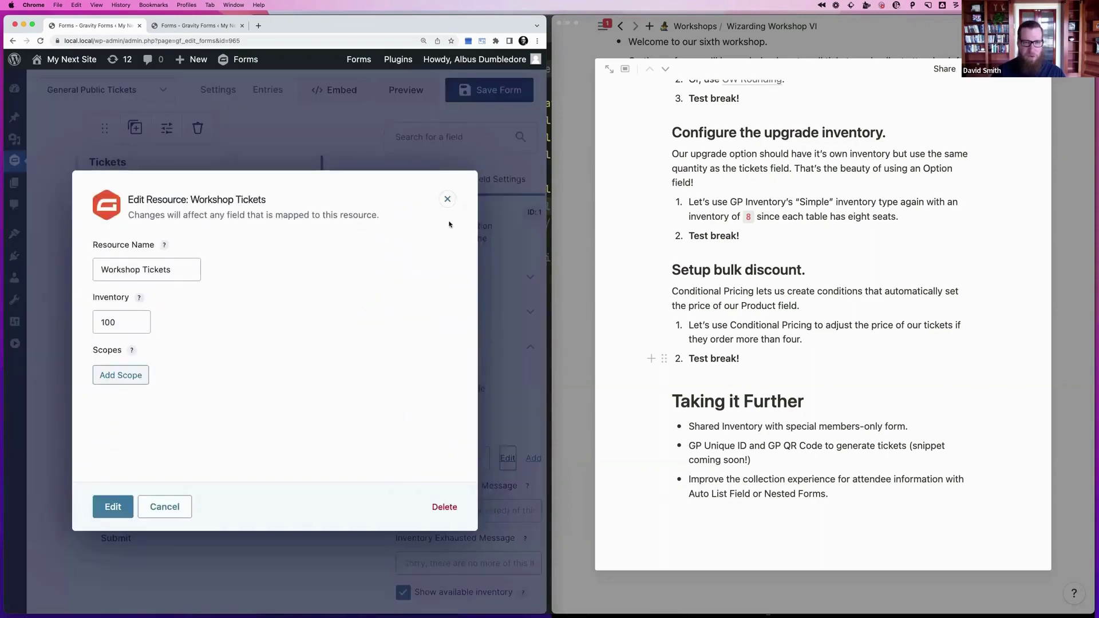
{"action": "left_click", "coordinate": [449, 200]}
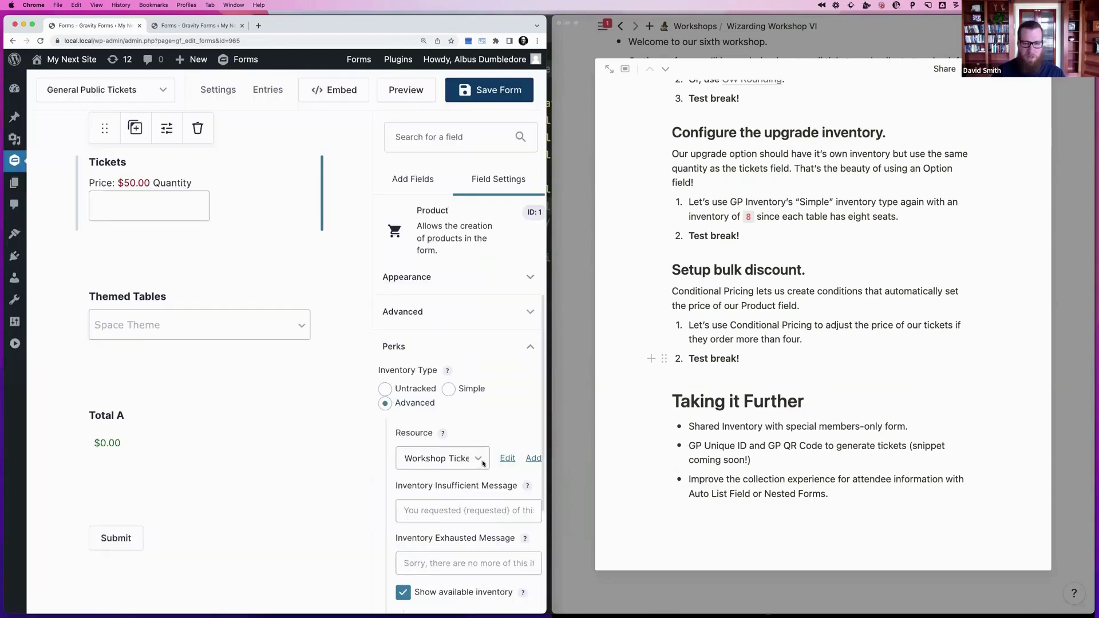
Give Themed Tables Advanced inventory from the Workshop Table Seats resource and save the form
{"action": "left_click", "coordinate": [211, 322]}
{"action": "scroll", "coordinate": [515, 436], "scroll_direction": "down", "scroll_amount": 1}
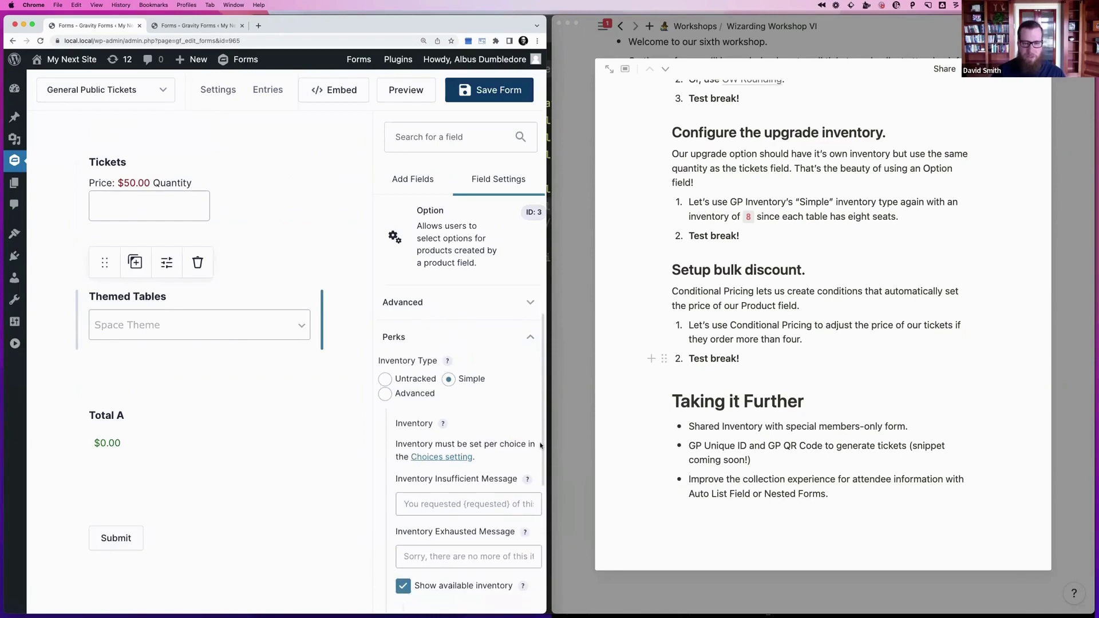
{"action": "left_click", "coordinate": [385, 393]}
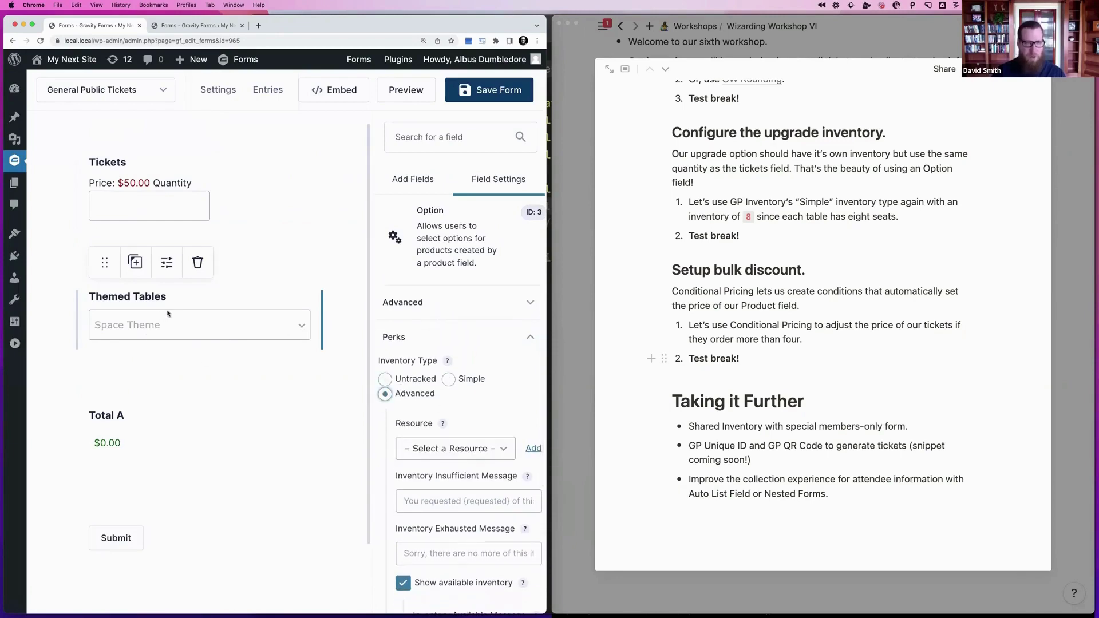
{"action": "scroll", "coordinate": [470, 426], "scroll_direction": "down", "scroll_amount": 2}
{"action": "left_click", "coordinate": [461, 416]}
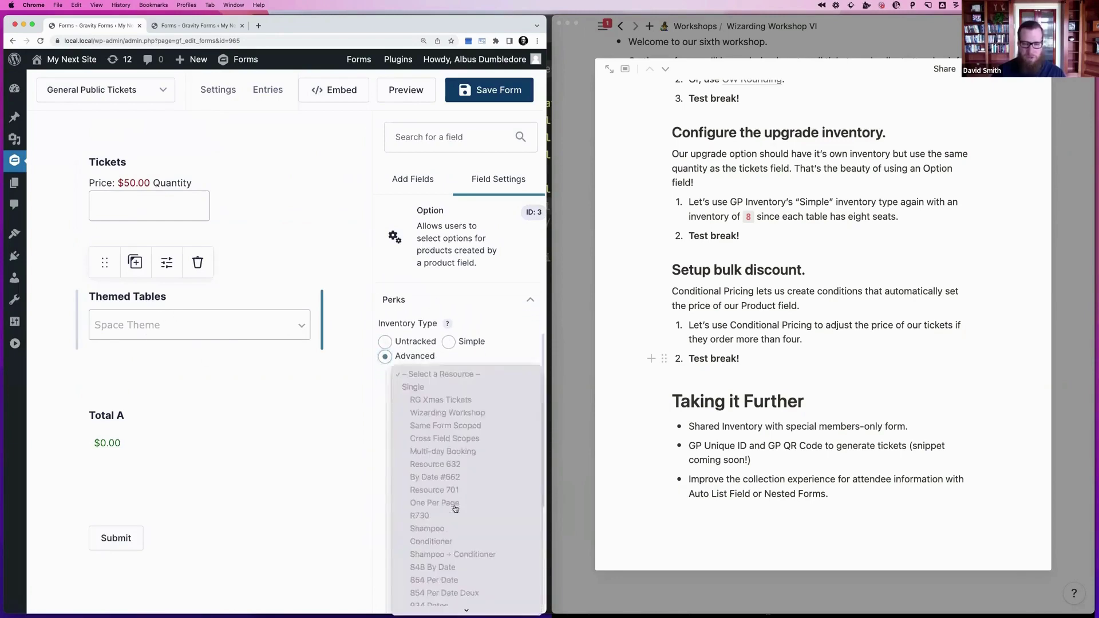
{"action": "scroll", "coordinate": [455, 509], "scroll_direction": "down", "scroll_amount": 10}
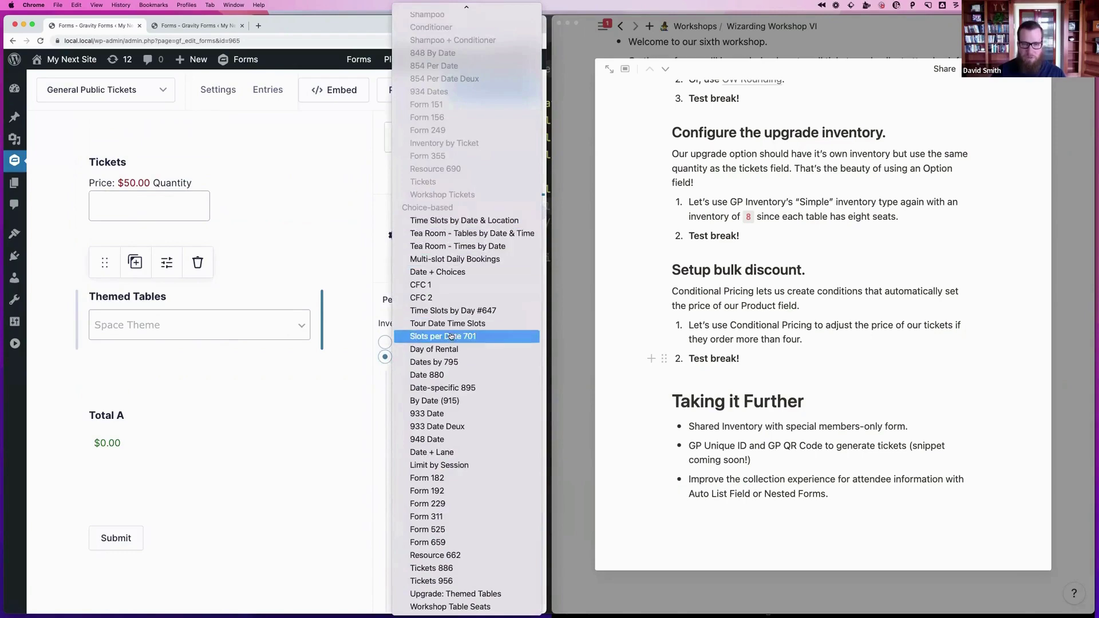
{"action": "left_click", "coordinate": [443, 607]}
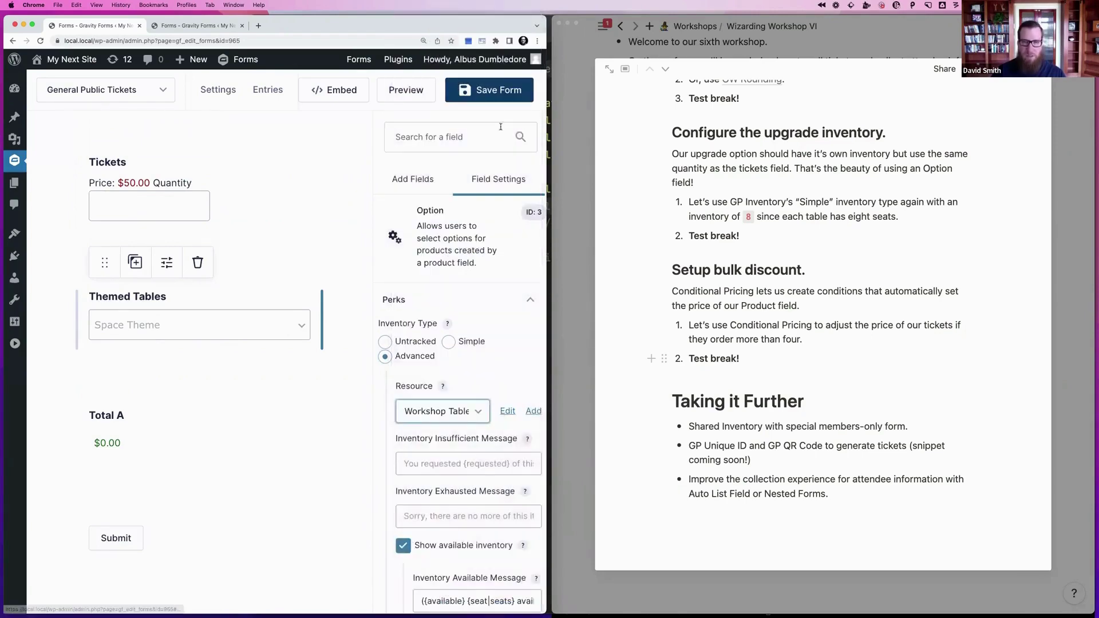
{"action": "left_click", "coordinate": [496, 90]}
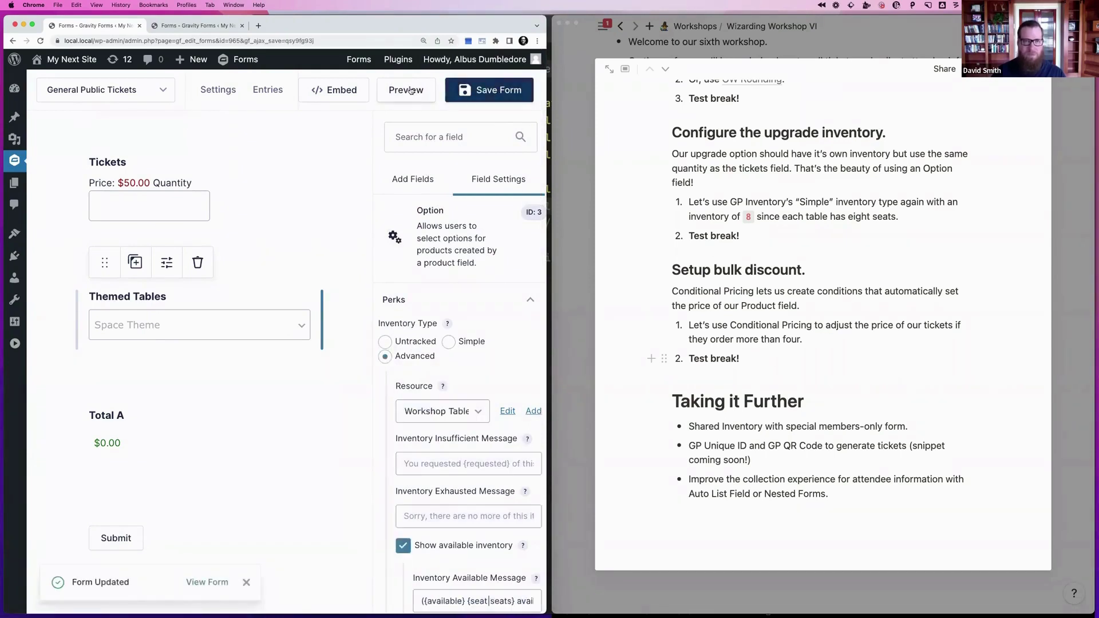
Preview both forms and fill a Members Only order for 2 tickets with the Magic Theme table
{"action": "left_click", "coordinate": [406, 90]}
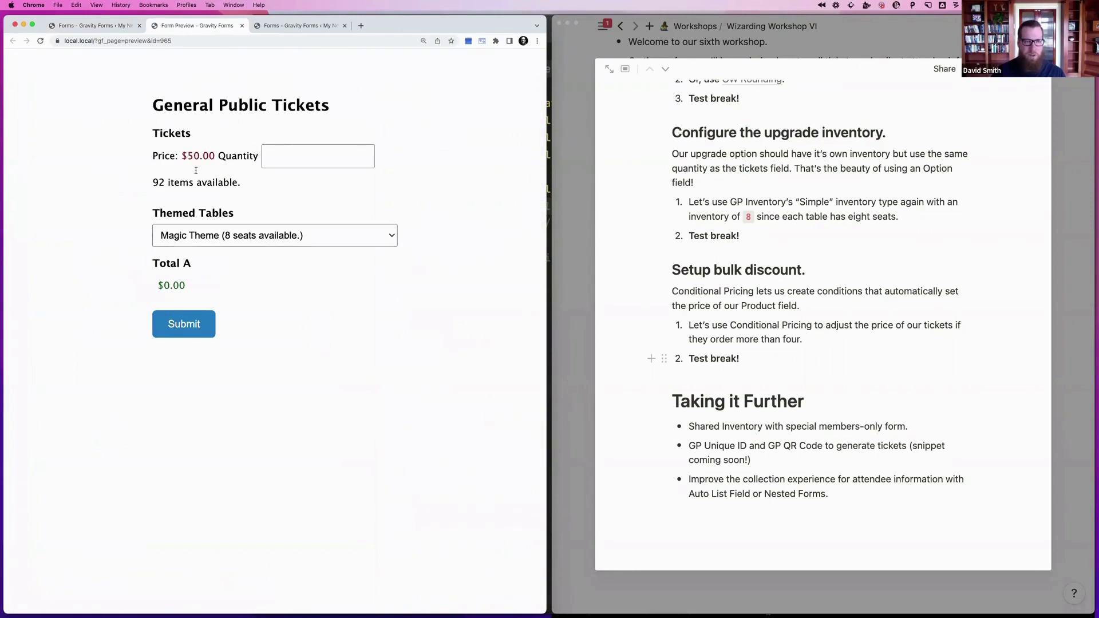
{"action": "left_click", "coordinate": [276, 27]}
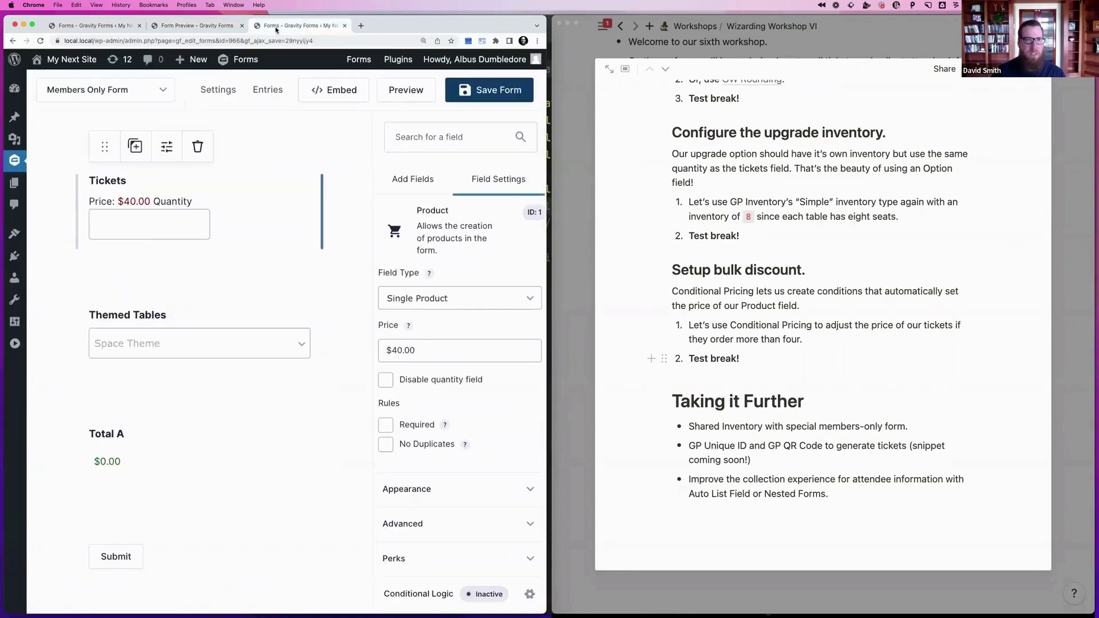
{"action": "left_click", "coordinate": [411, 91]}
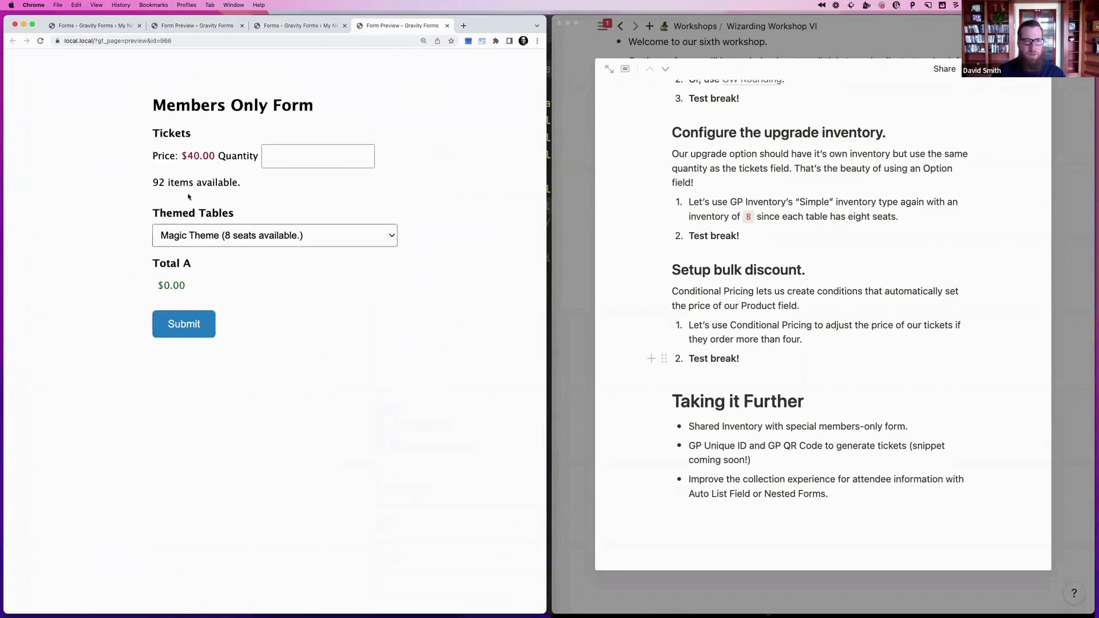
{"action": "left_click", "coordinate": [198, 239]}
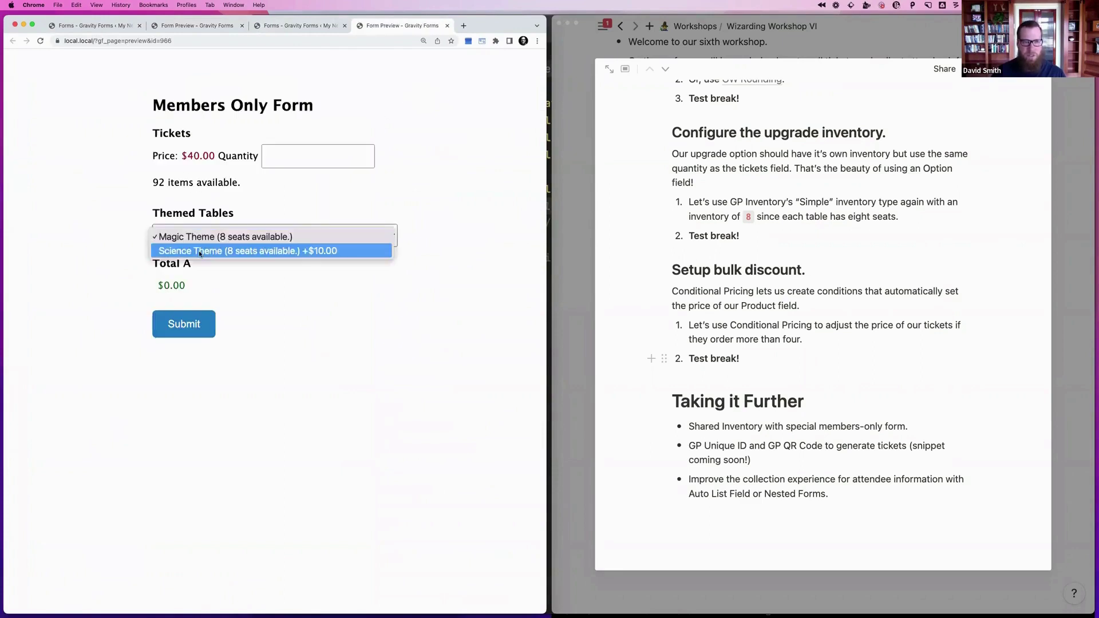
{"action": "left_click", "coordinate": [281, 154]}
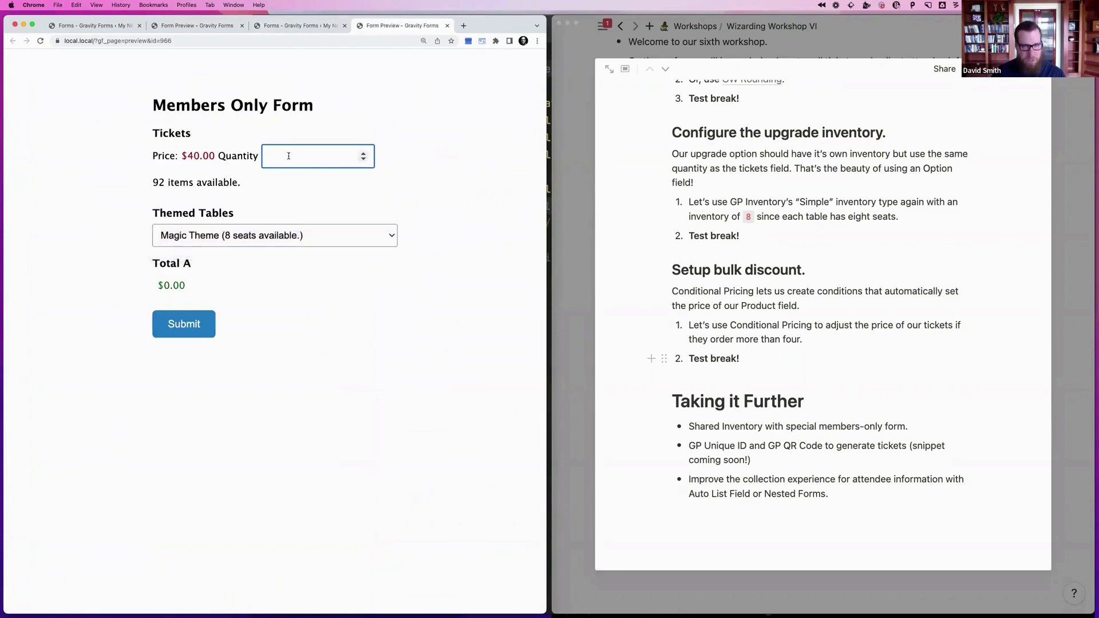
{"action": "type", "text": "2"}
{"action": "left_click", "coordinate": [233, 235]}
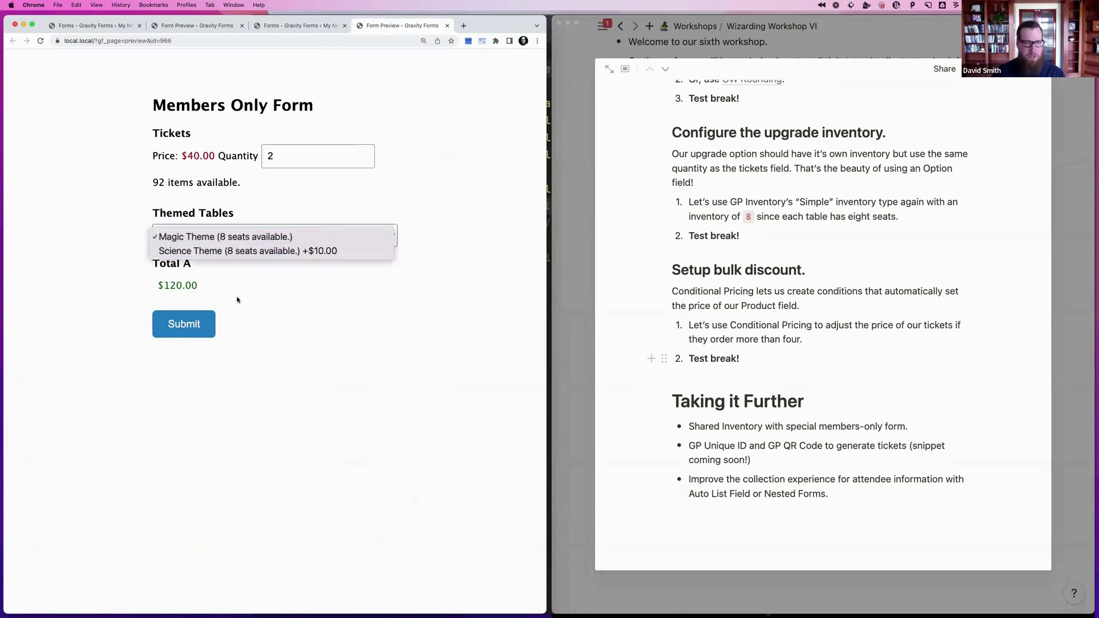
Submit the order, reload, and confirm 90 tickets and 6 Magic Theme seats remain on both forms
{"action": "left_click", "coordinate": [182, 328]}
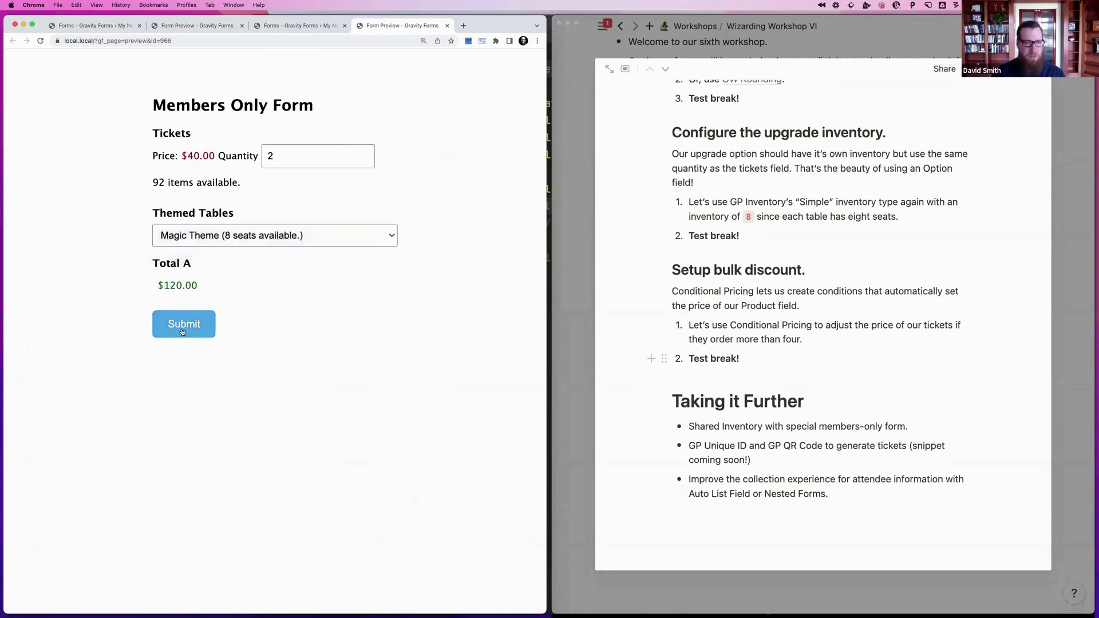
{"action": "left_click", "coordinate": [232, 40]}
{"action": "key", "text": "Return"}
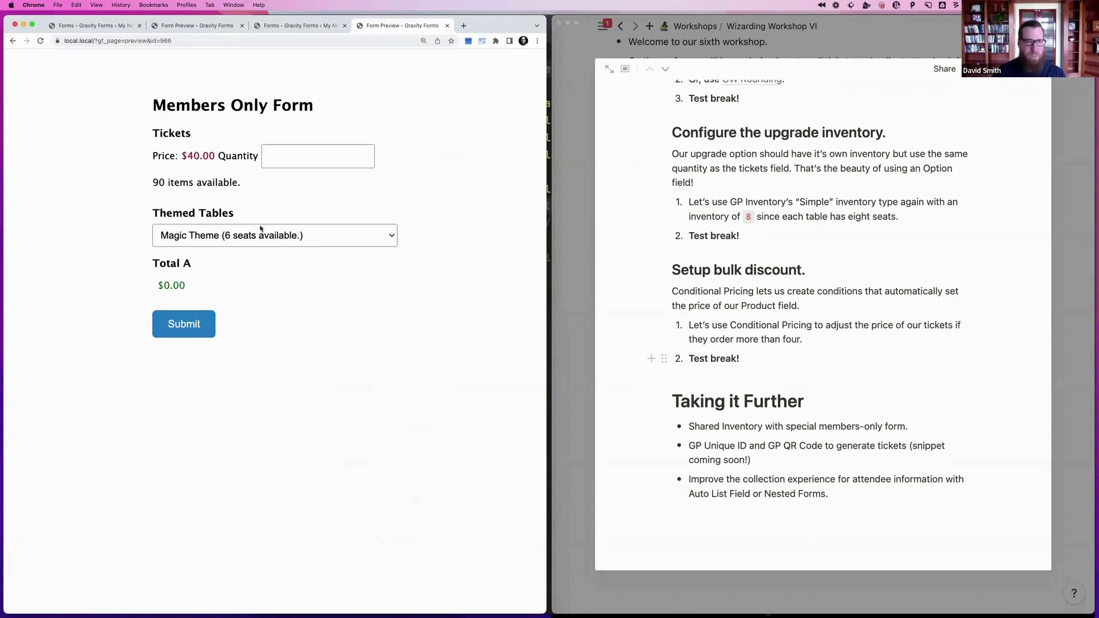
{"action": "left_click", "coordinate": [229, 239]}
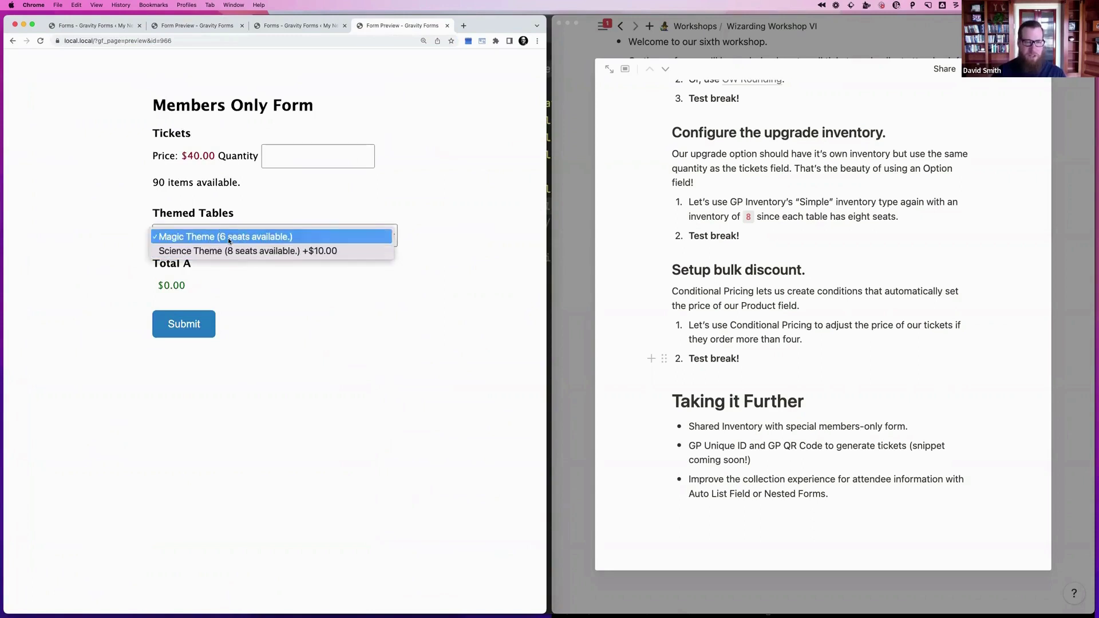
{"action": "left_click", "coordinate": [228, 238]}
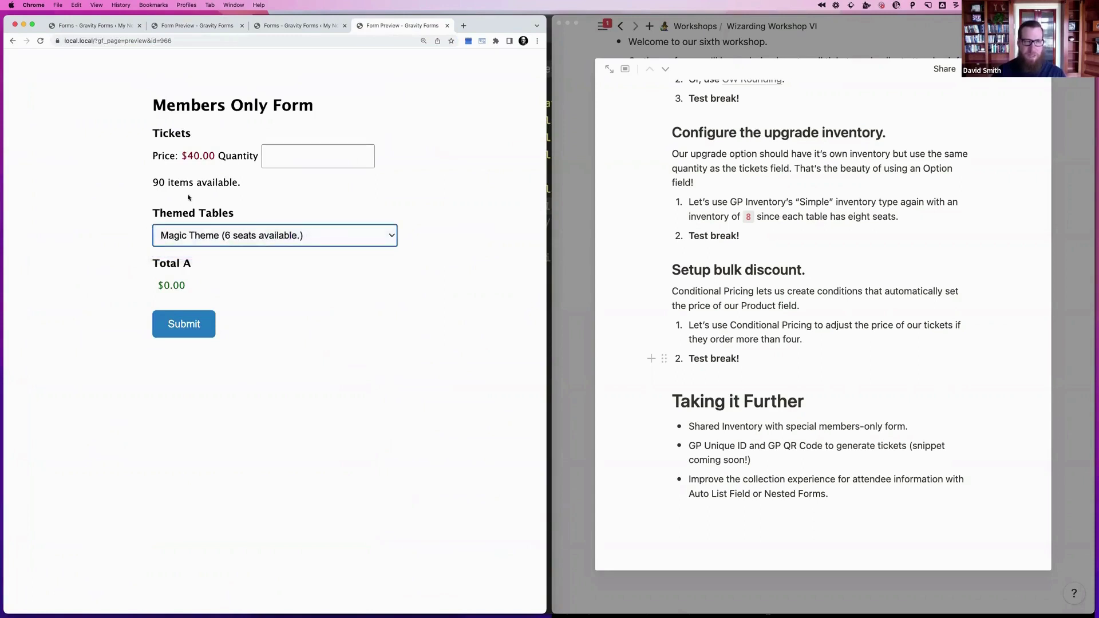
{"action": "left_click_drag", "start_coordinate": [153, 182], "coordinate": [183, 183]}
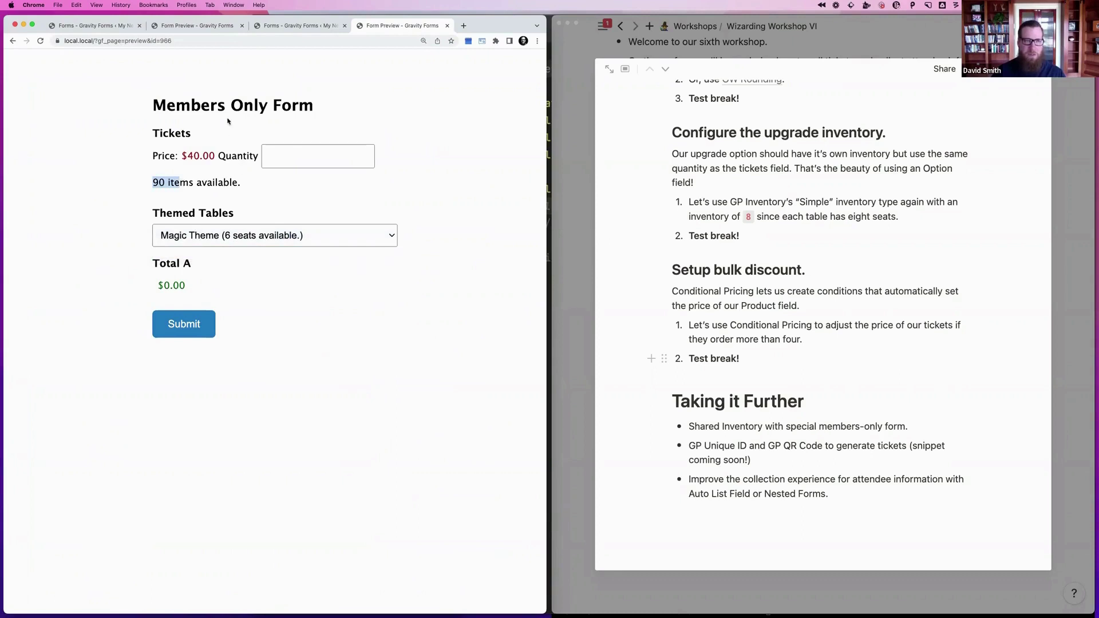
{"action": "left_click", "coordinate": [193, 26]}
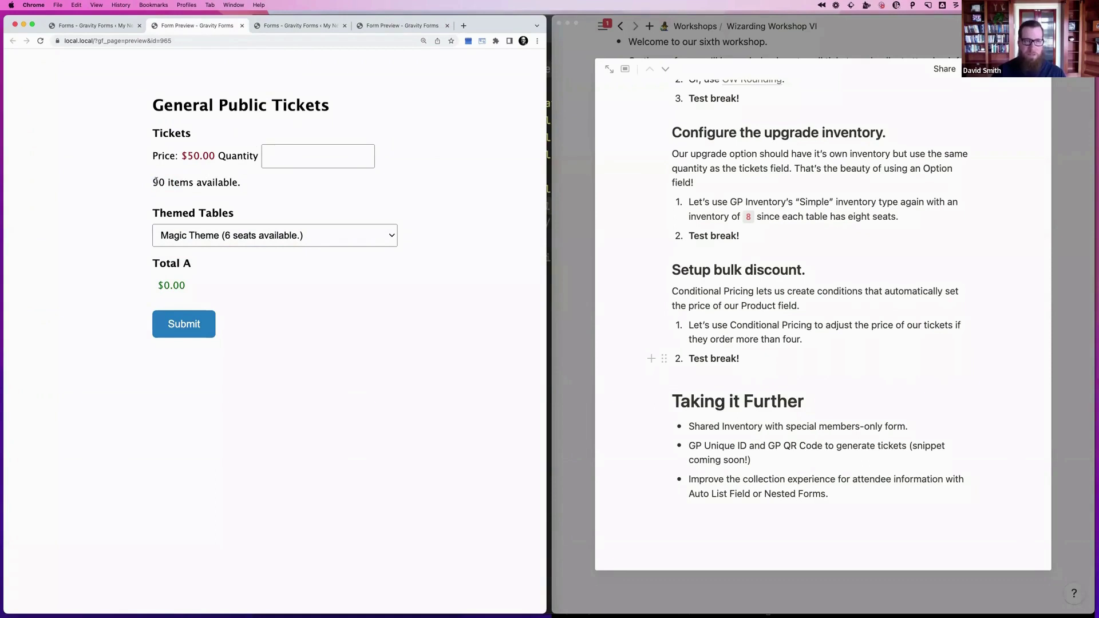
{"action": "left_click_drag", "start_coordinate": [155, 182], "coordinate": [243, 182]}
{"action": "left_click", "coordinate": [243, 182]}
{"action": "left_click", "coordinate": [222, 243]}
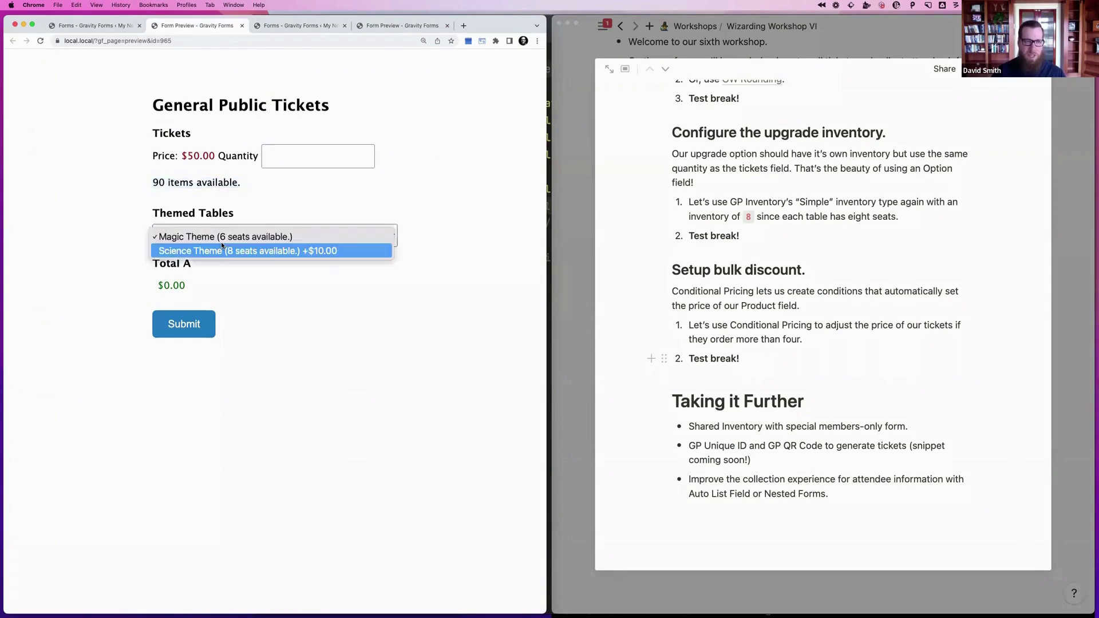
{"action": "left_click", "coordinate": [229, 237]}
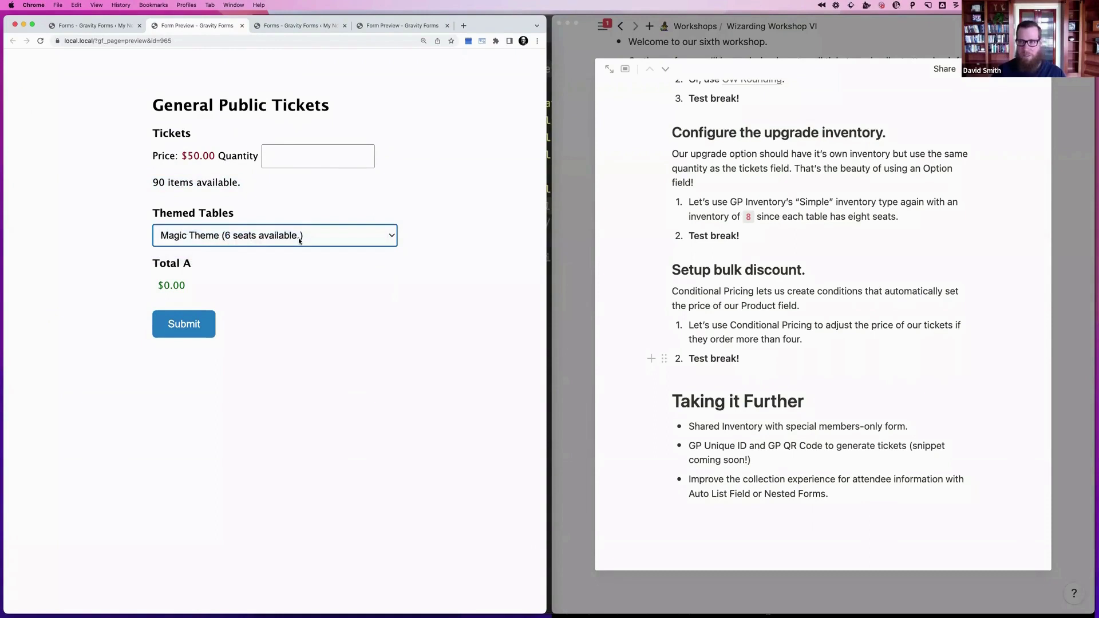
{"action": "left_click", "coordinate": [792, 327]}
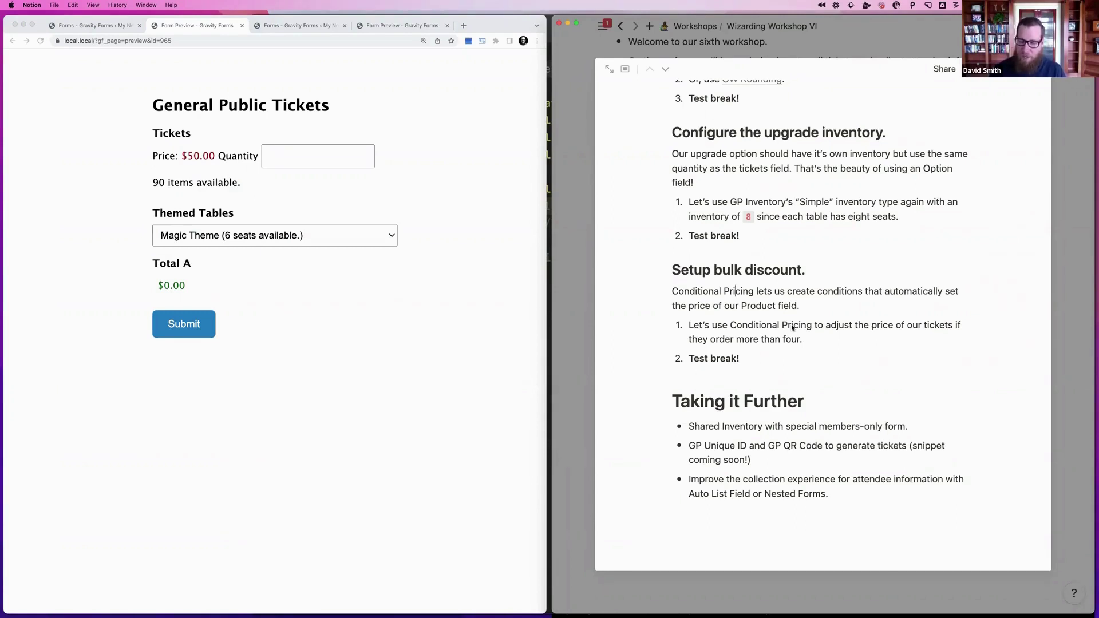
{"action": "left_click", "coordinate": [842, 446]}
{"action": "key", "text": "Escape"}
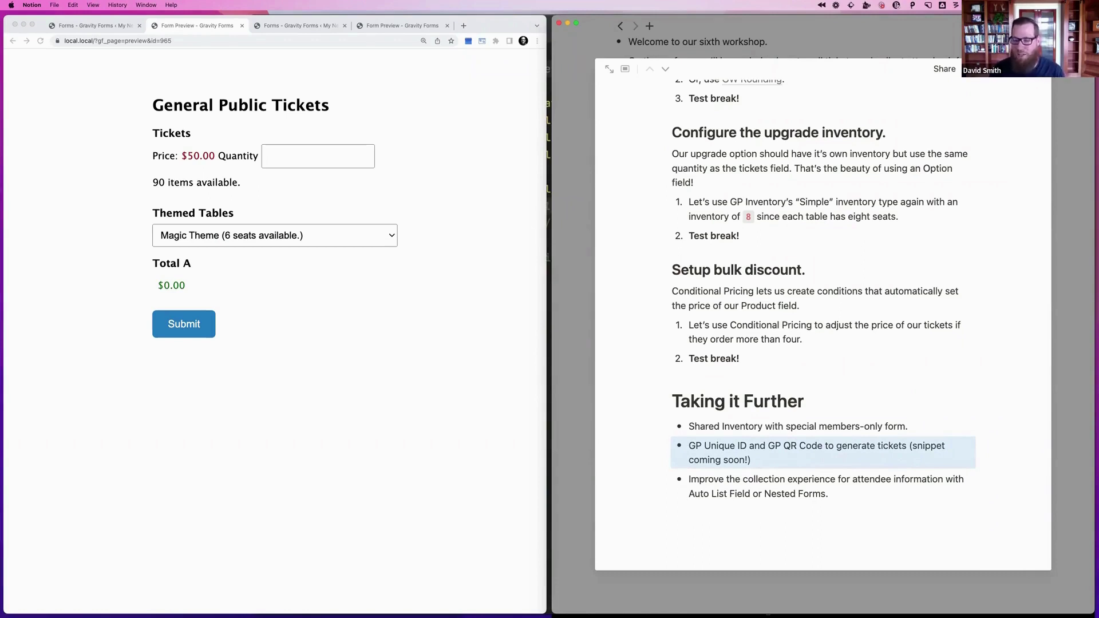
Load github.com/gravitywiz/snippet-library in a new tab and open gp-unique-id/gpuid-multiple-ids.php
{"action": "left_click", "coordinate": [464, 27]}
{"action": "type", "text": "snippet"}
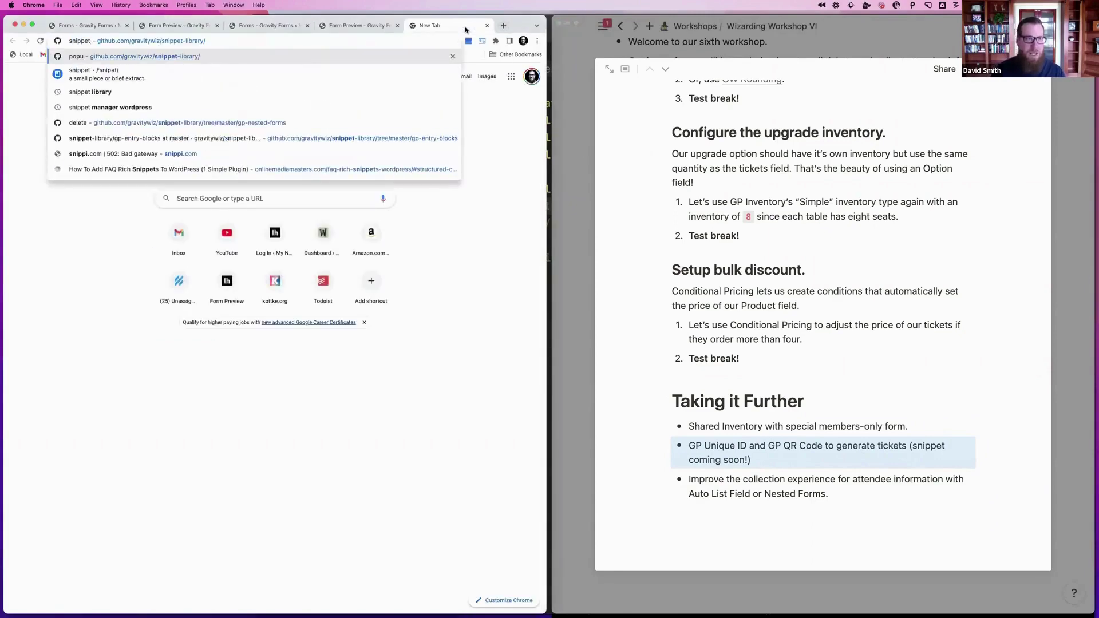
{"action": "key", "text": "Return"}
{"action": "scroll", "coordinate": [65, 272], "scroll_direction": "down", "scroll_amount": 4}
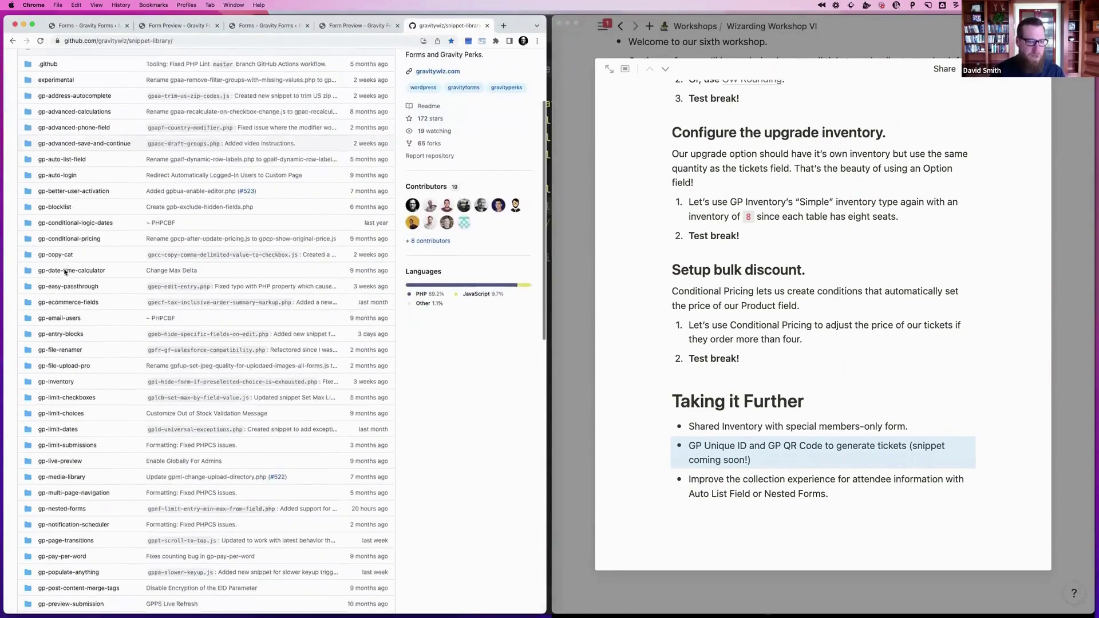
{"action": "scroll", "coordinate": [64, 272], "scroll_direction": "down", "scroll_amount": 5}
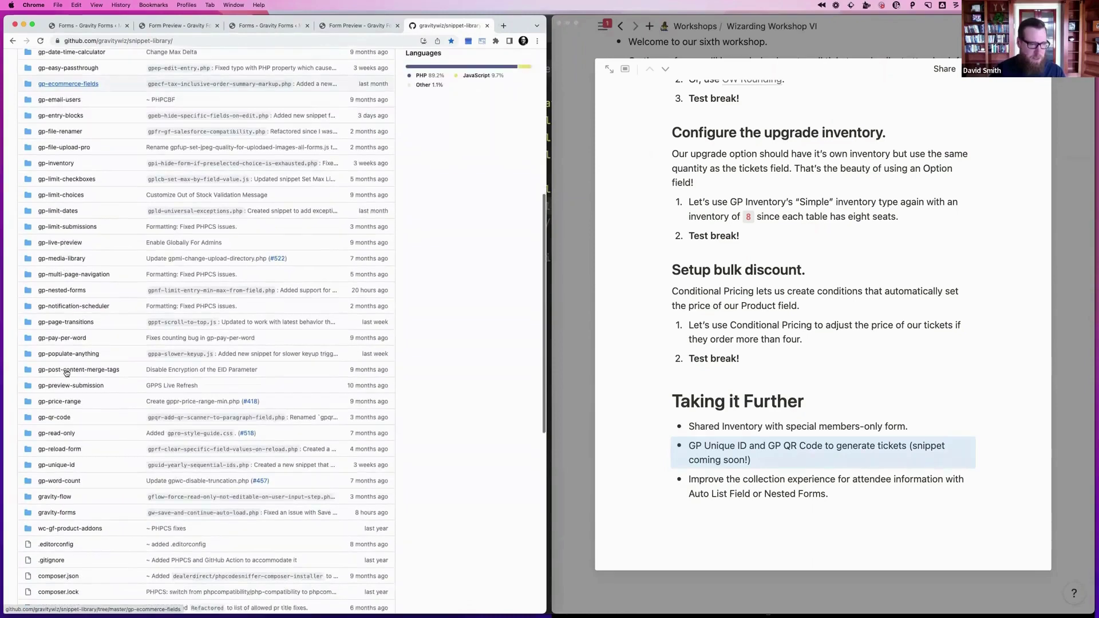
{"action": "left_click", "coordinate": [60, 447]}
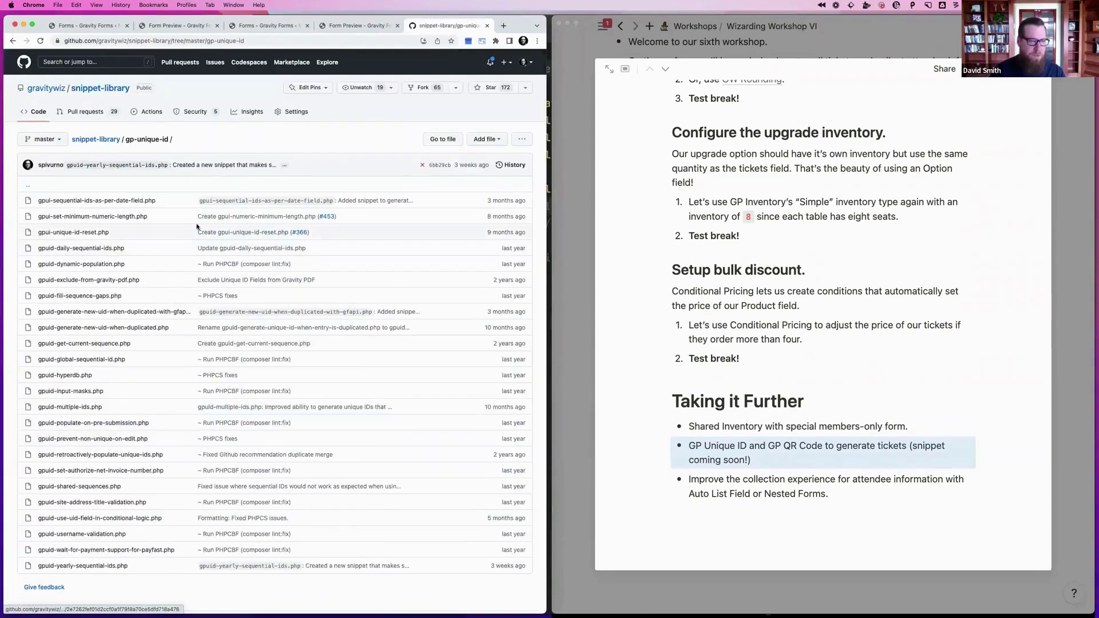
{"action": "scroll", "coordinate": [197, 227], "scroll_direction": "down", "scroll_amount": 2}
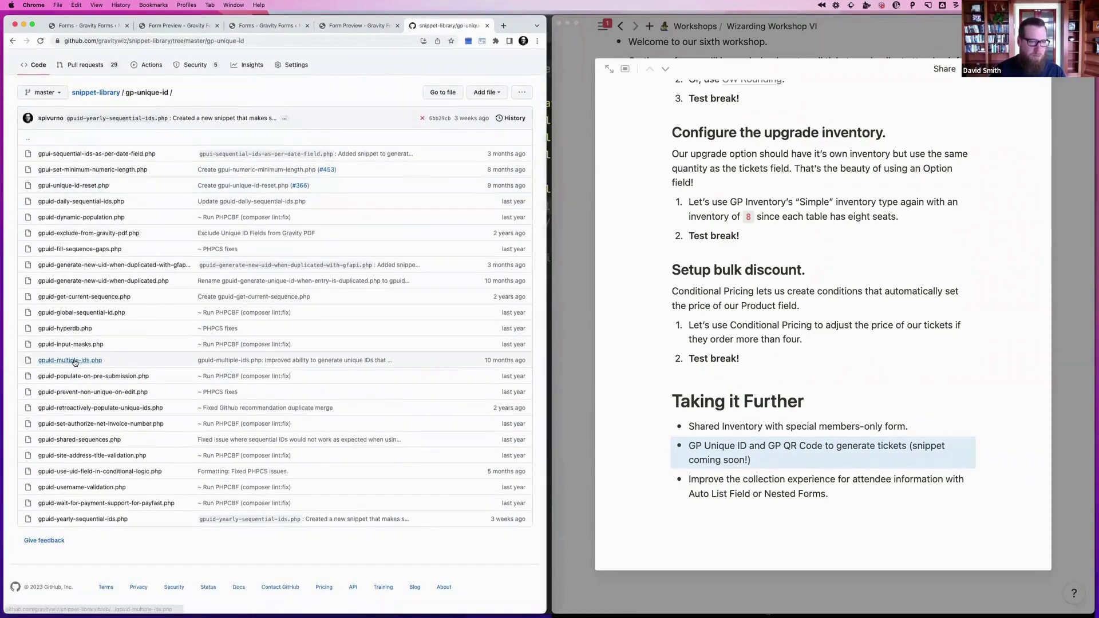
{"action": "left_click", "coordinate": [74, 361]}
{"action": "scroll", "coordinate": [284, 266], "scroll_direction": "down", "scroll_amount": 1}
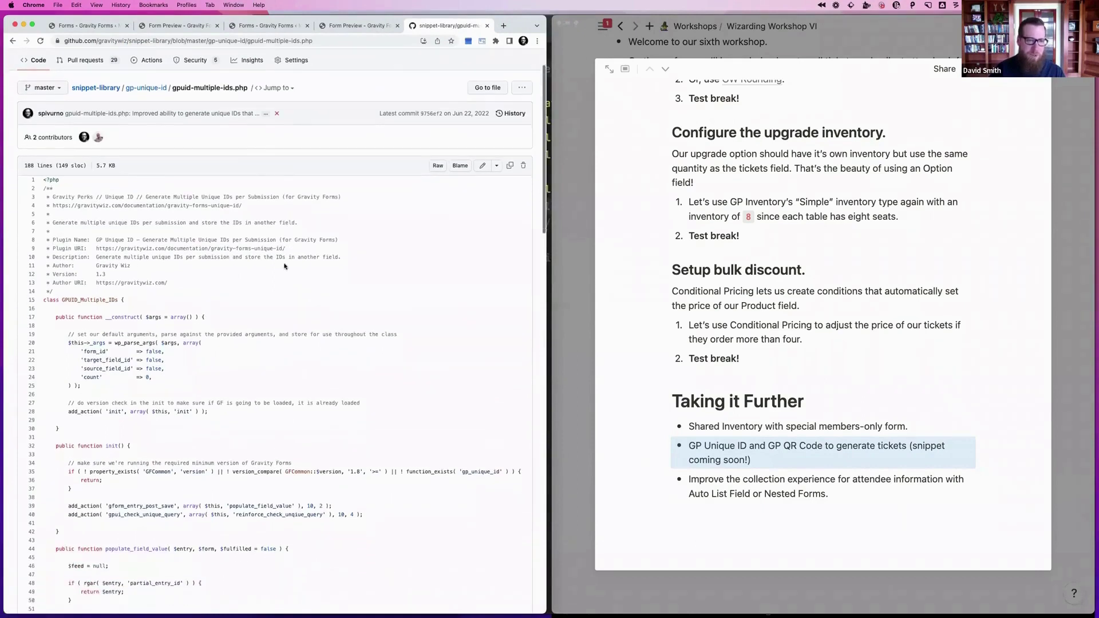
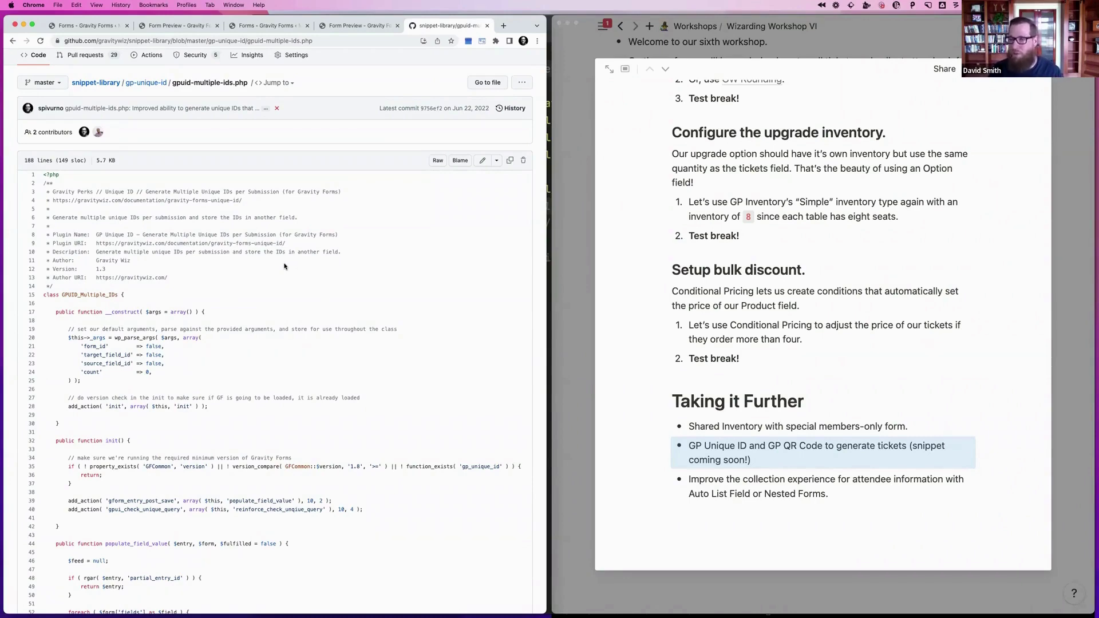
Scroll the gpuid-multiple-ids.php snippet, then close the notes page to return to the Workshop Agenda gallery
{"action": "scroll", "coordinate": [284, 266], "scroll_direction": "down", "scroll_amount": 3}
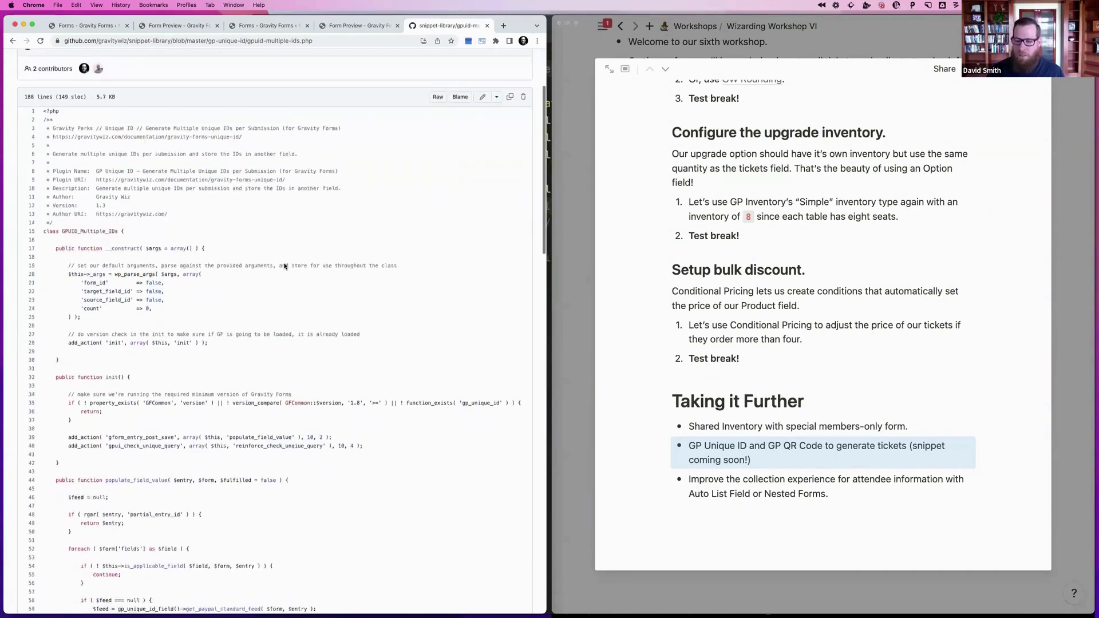
{"action": "left_click", "coordinate": [801, 470]}
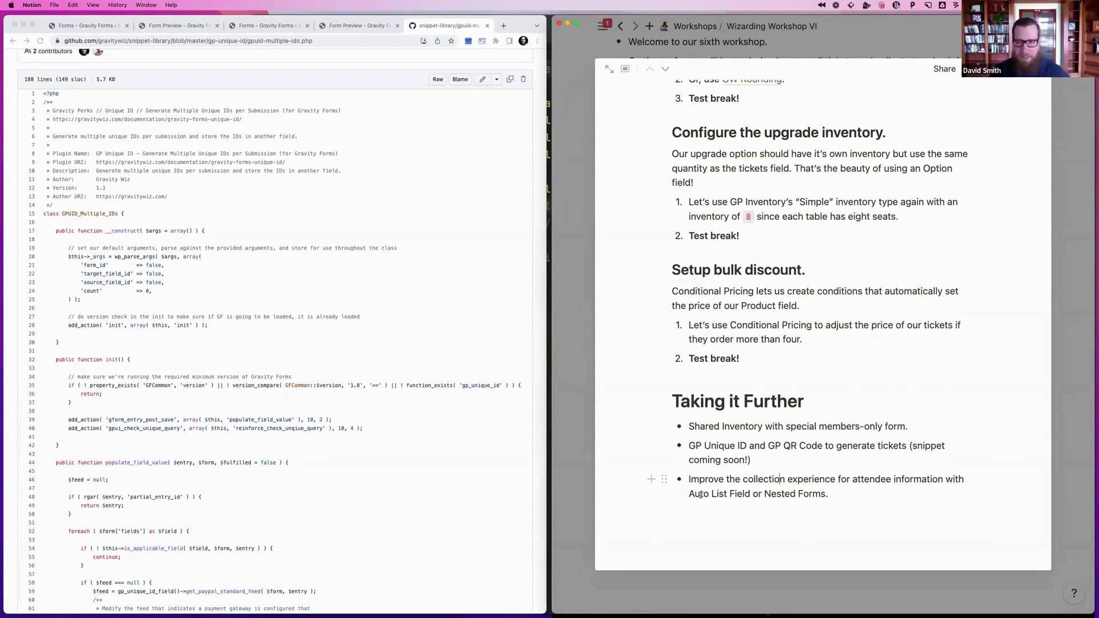
{"action": "left_click", "coordinate": [1079, 260]}
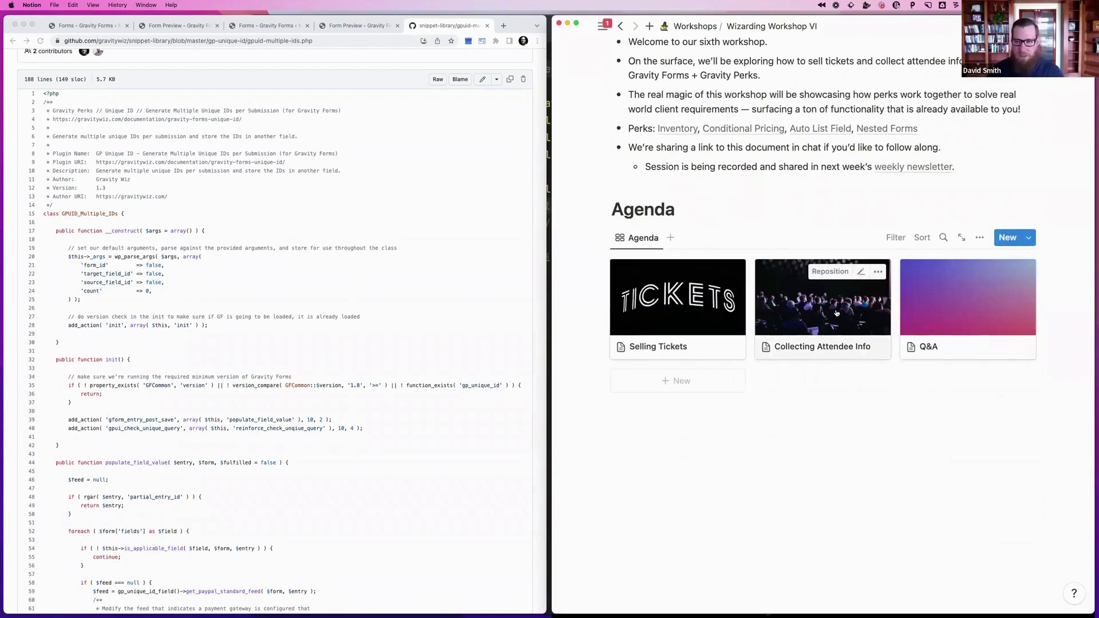
Open and skim the Collecting Attendee Info agenda page in Notion
{"action": "left_click", "coordinate": [807, 312]}
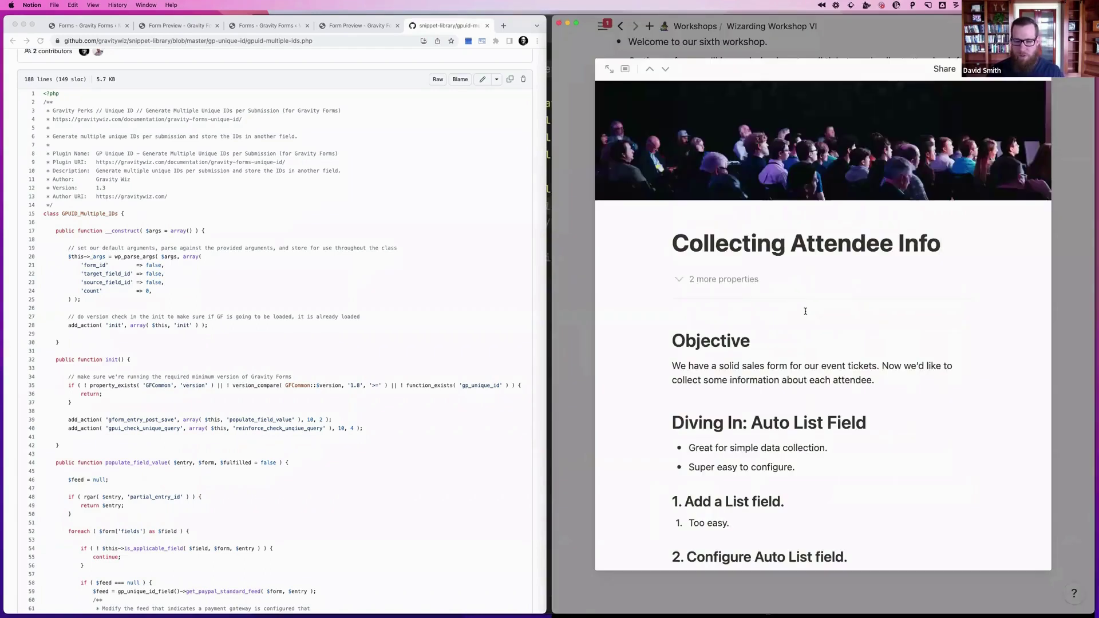
{"action": "scroll", "coordinate": [806, 311], "scroll_direction": "down", "scroll_amount": 3}
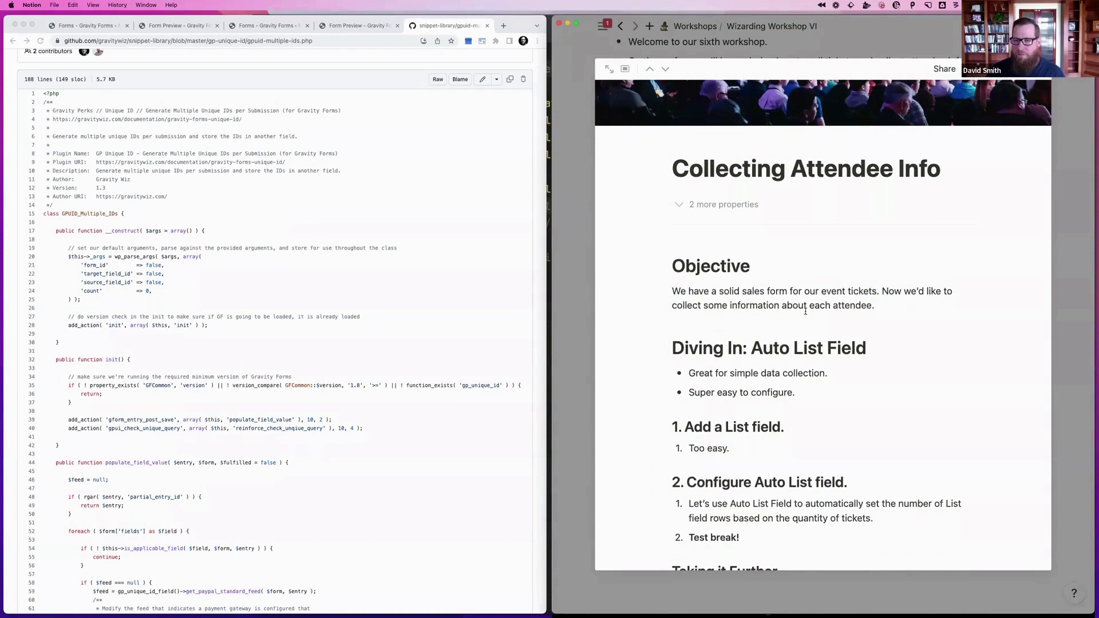
{"action": "scroll", "coordinate": [805, 311], "scroll_direction": "down", "scroll_amount": 1}
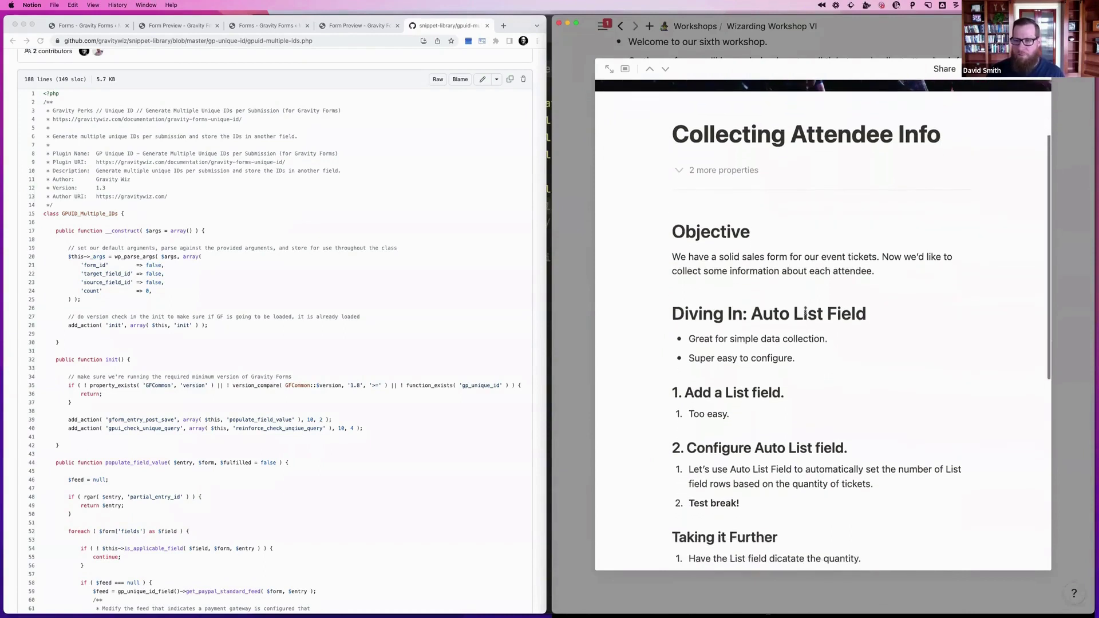
{"action": "scroll", "coordinate": [806, 311], "scroll_direction": "up", "scroll_amount": 1}
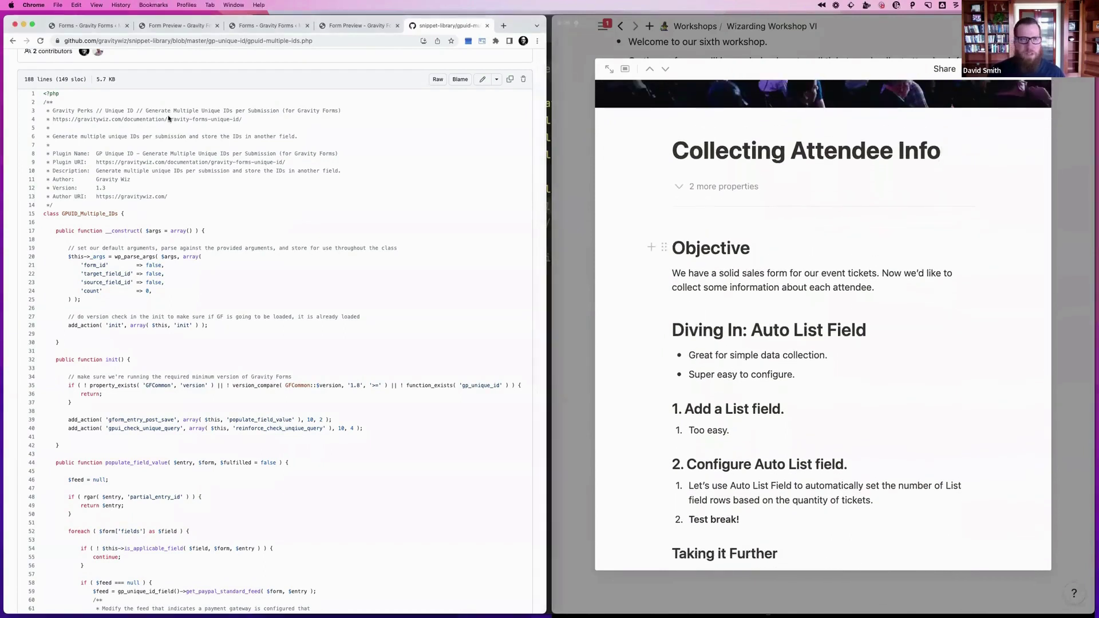
Close the GitHub and leftover browser tabs, returning to the General Public Tickets form editor
{"action": "left_click", "coordinate": [184, 119]}
{"action": "key", "text": "super+w"}
{"action": "left_click", "coordinate": [383, 30]}
{"action": "key", "text": "super+w"}
{"action": "key", "text": "super+w"}
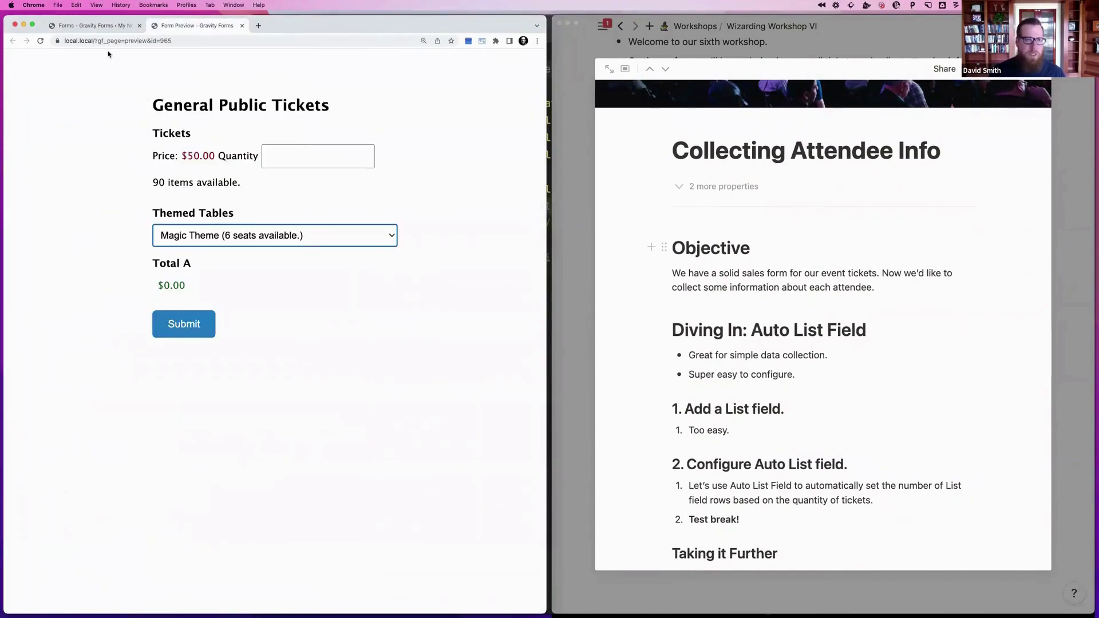
{"action": "left_click", "coordinate": [110, 26]}
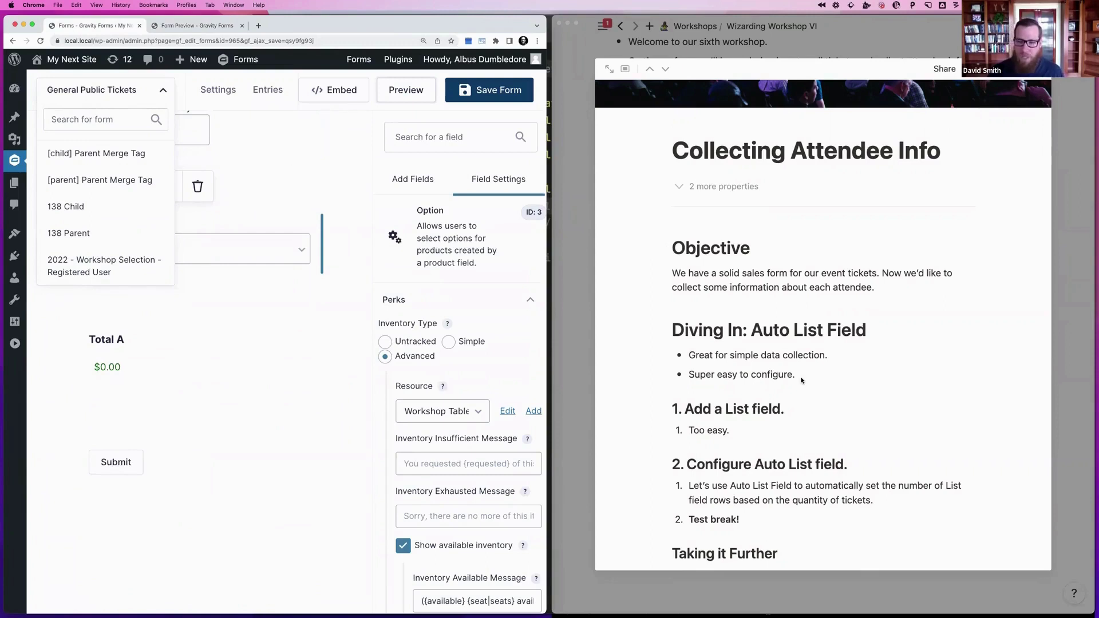
{"action": "scroll", "coordinate": [801, 381], "scroll_direction": "down", "scroll_amount": 3}
{"action": "scroll", "coordinate": [801, 381], "scroll_direction": "down", "scroll_amount": 1}
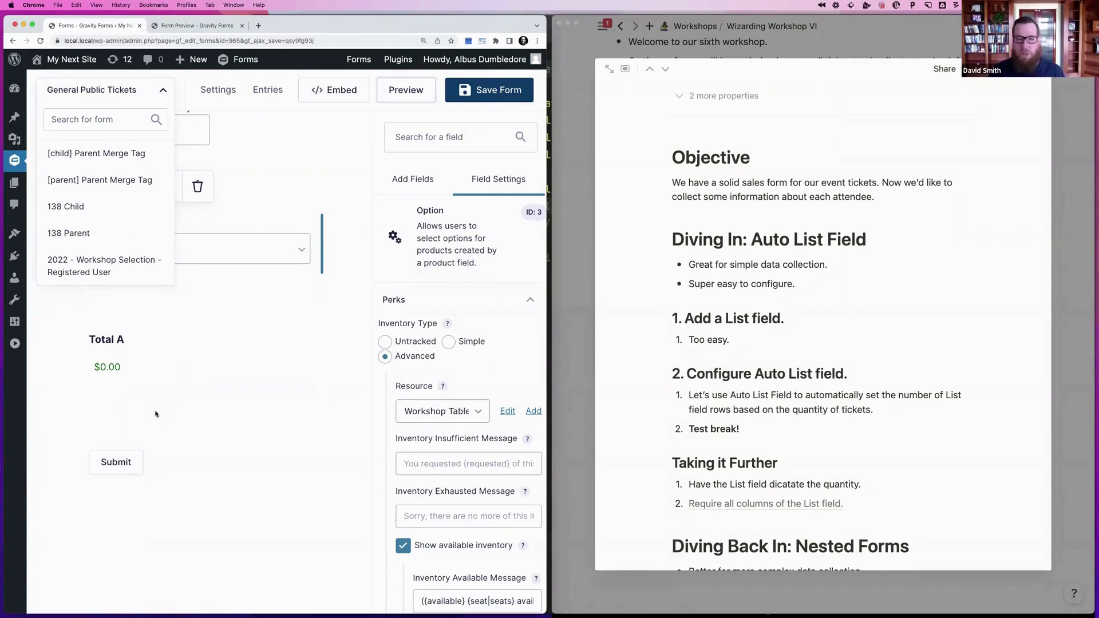
Add a List field to the General Public Tickets form above Total
{"action": "left_click", "coordinate": [400, 137]}
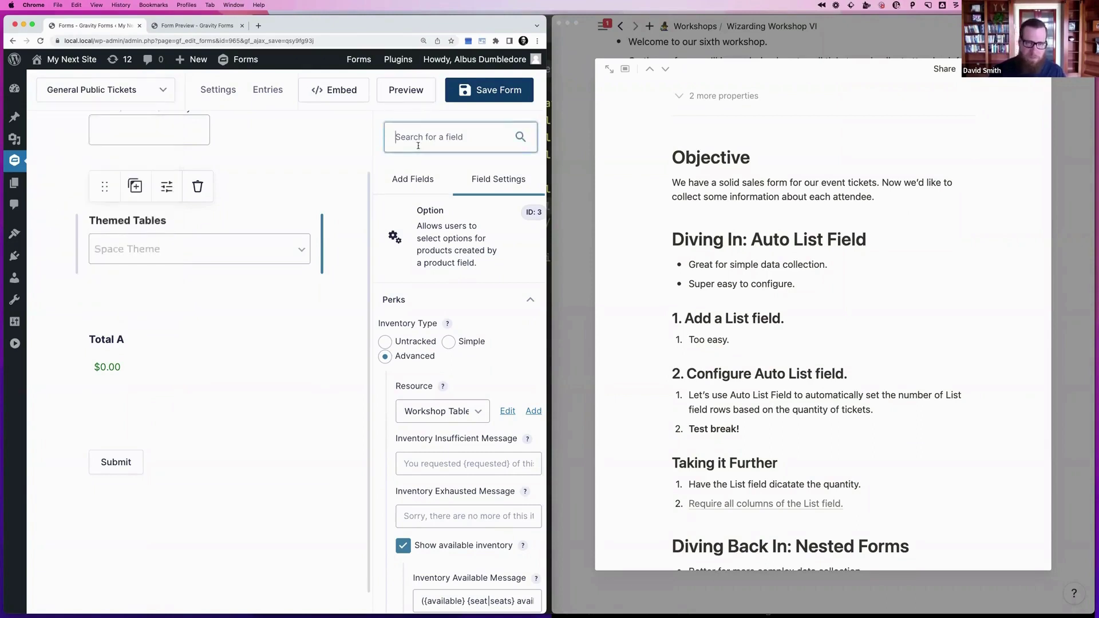
{"action": "type", "text": "List"}
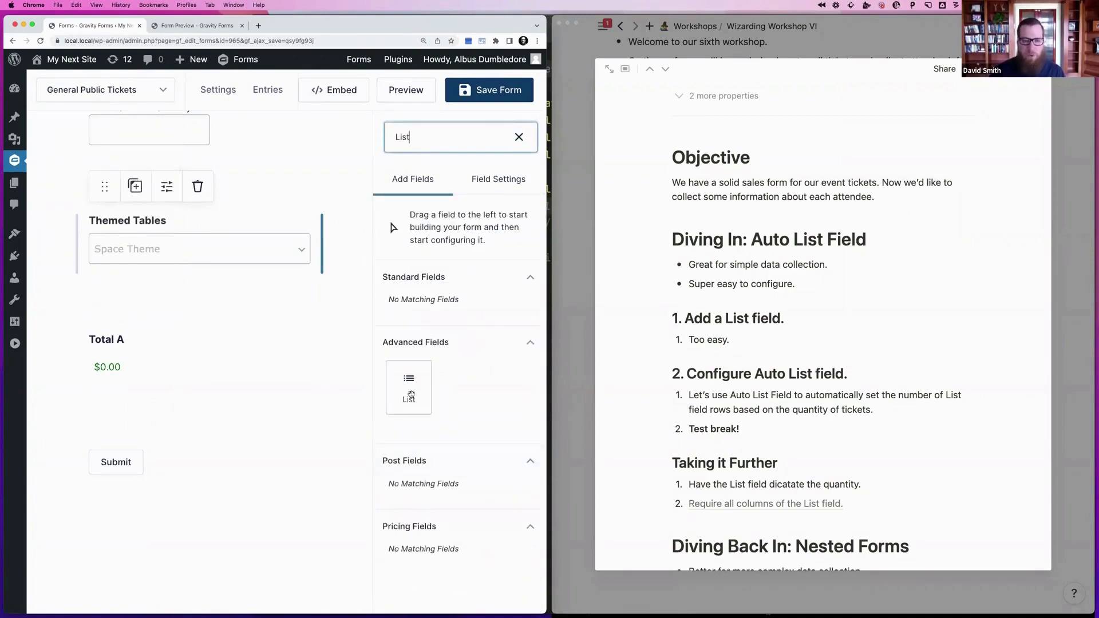
{"action": "left_click_drag", "start_coordinate": [408, 385], "coordinate": [129, 348]}
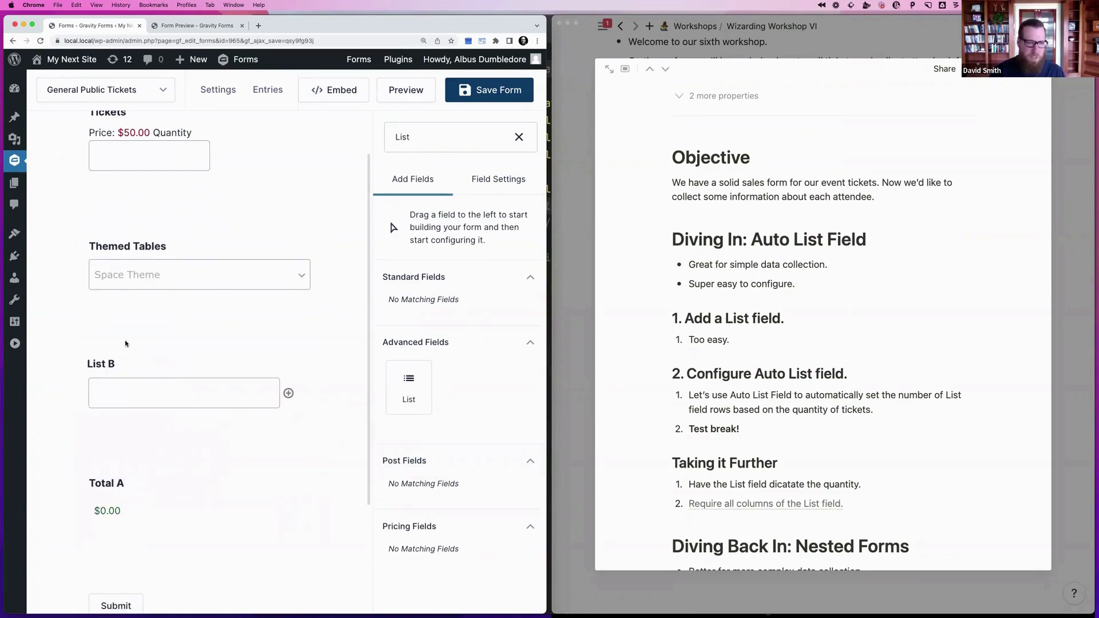
{"action": "left_click", "coordinate": [151, 384]}
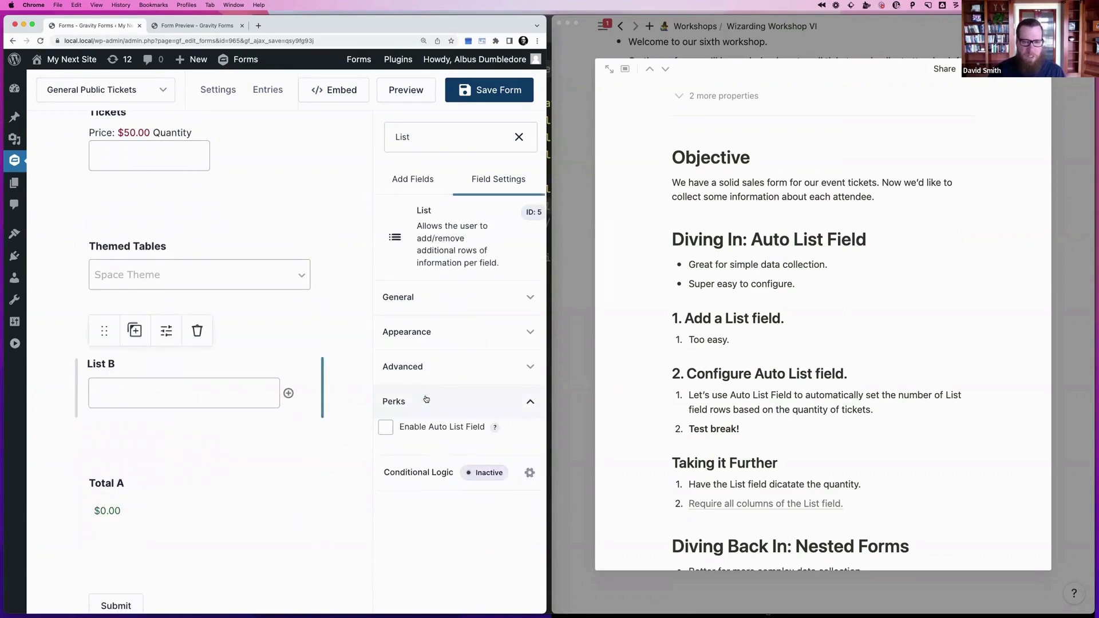
{"action": "left_click", "coordinate": [422, 303]}
Enable multiple columns named First Name, Last Name and Email, then save the form
{"action": "scroll", "coordinate": [421, 344], "scroll_direction": "down", "scroll_amount": 2}
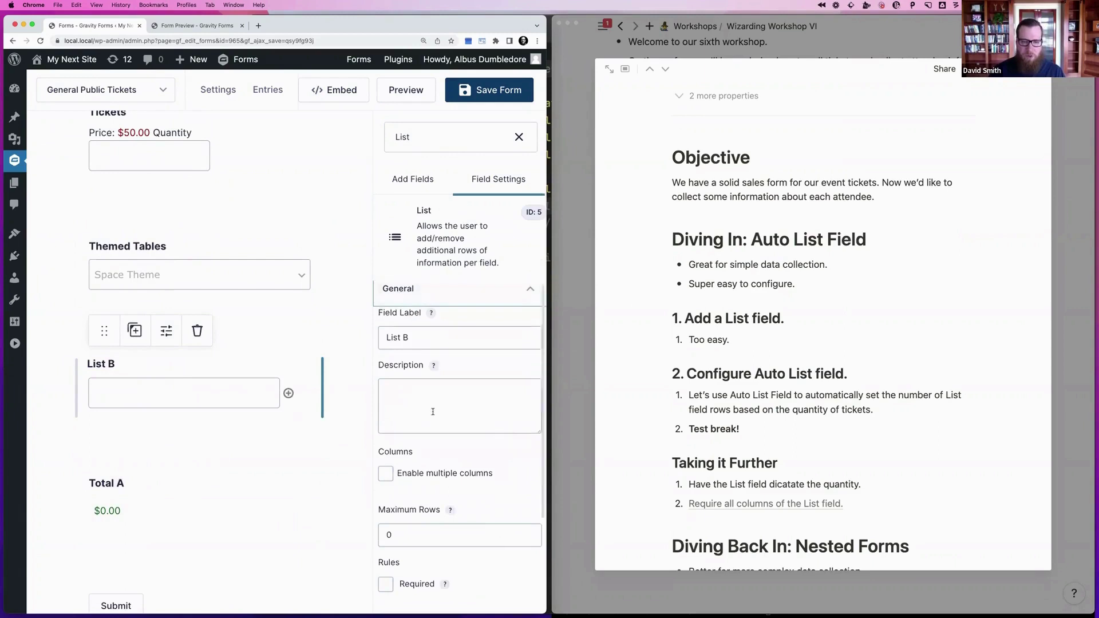
{"action": "left_click", "coordinate": [421, 423]}
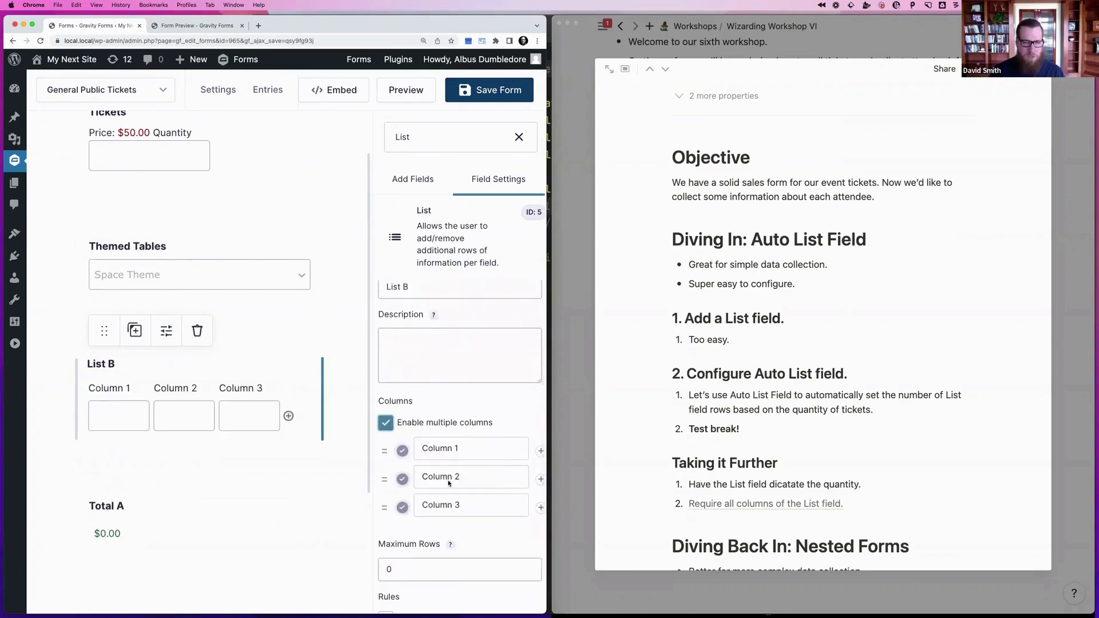
{"action": "triple_click", "coordinate": [484, 451]}
{"action": "type", "text": "F"}
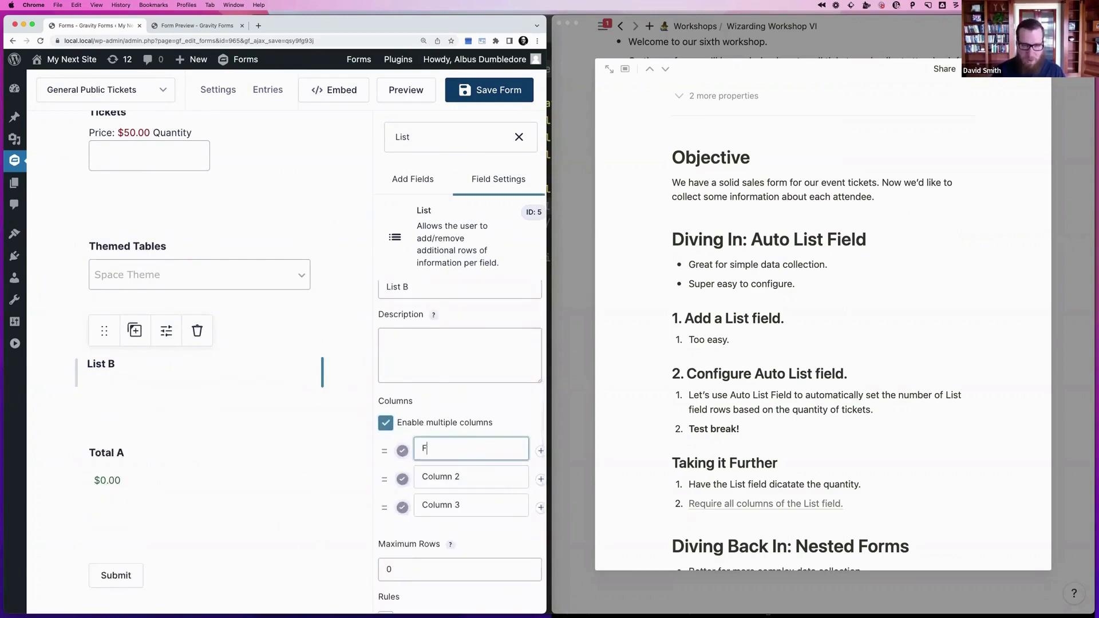
{"action": "type", "text": "irst Name"}
{"action": "key", "text": "Tab"}
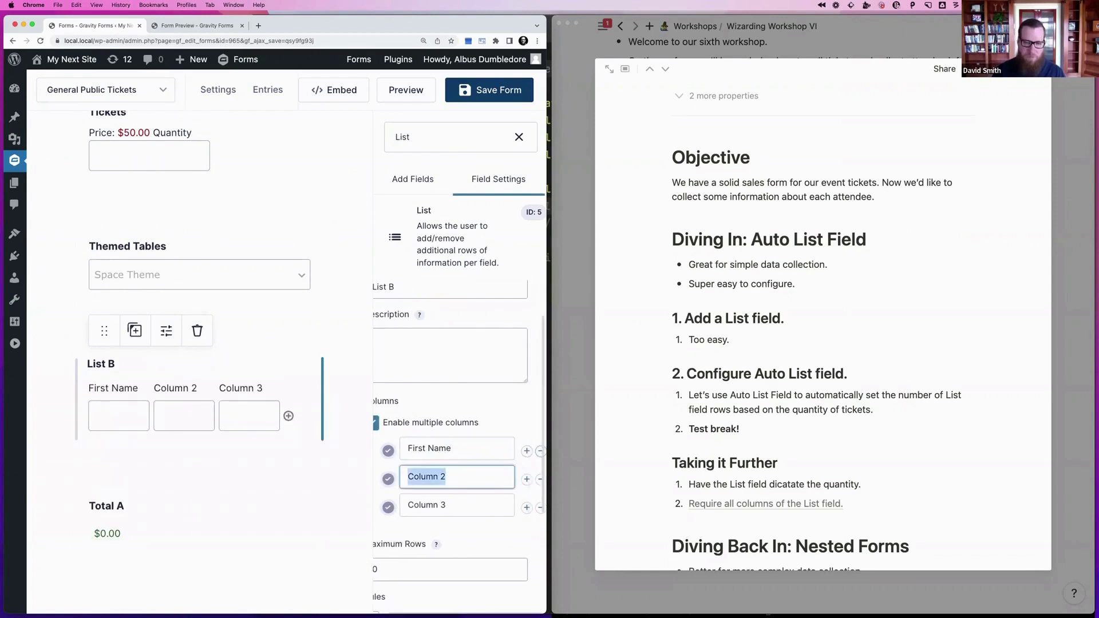
{"action": "type", "text": "Last "}
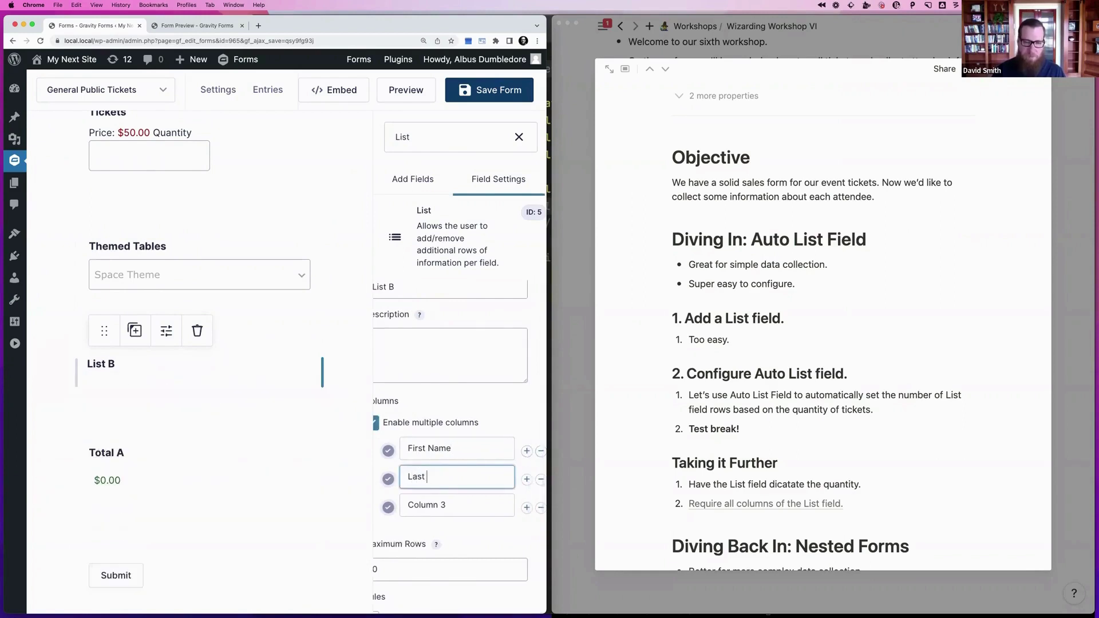
{"action": "type", "text": "Name"}
{"action": "key", "text": "Tab"}
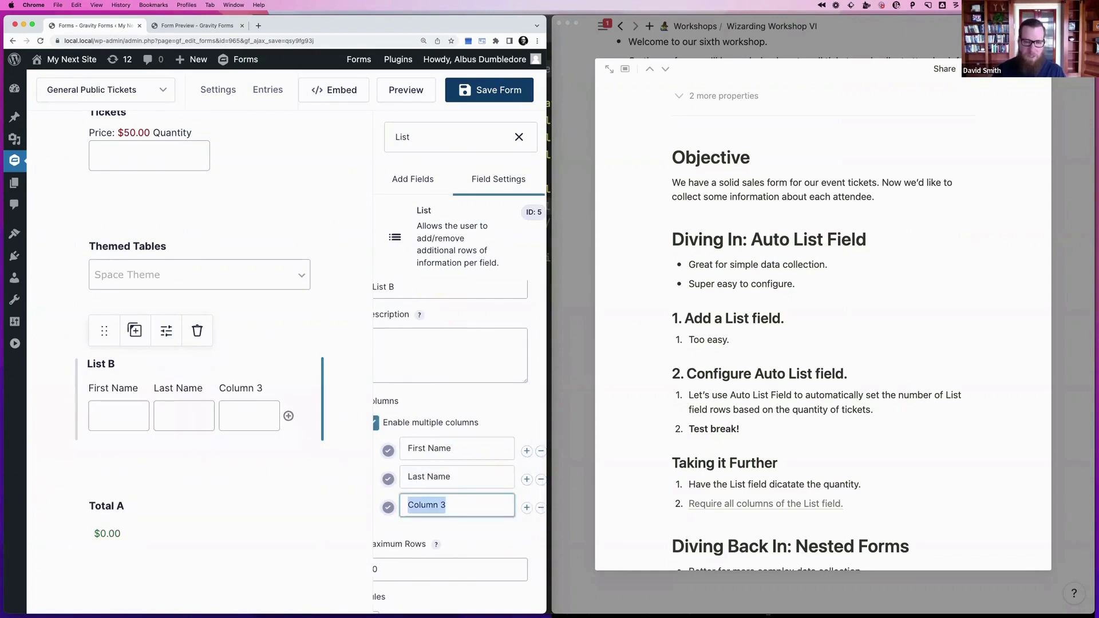
{"action": "type", "text": "Email"}
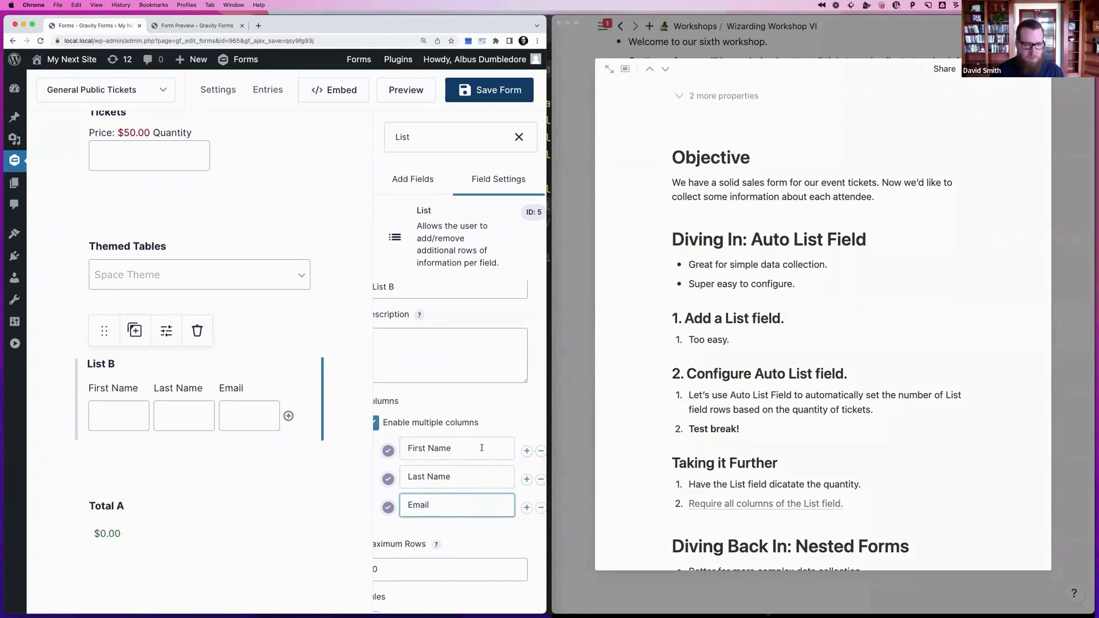
{"action": "left_click", "coordinate": [491, 92]}
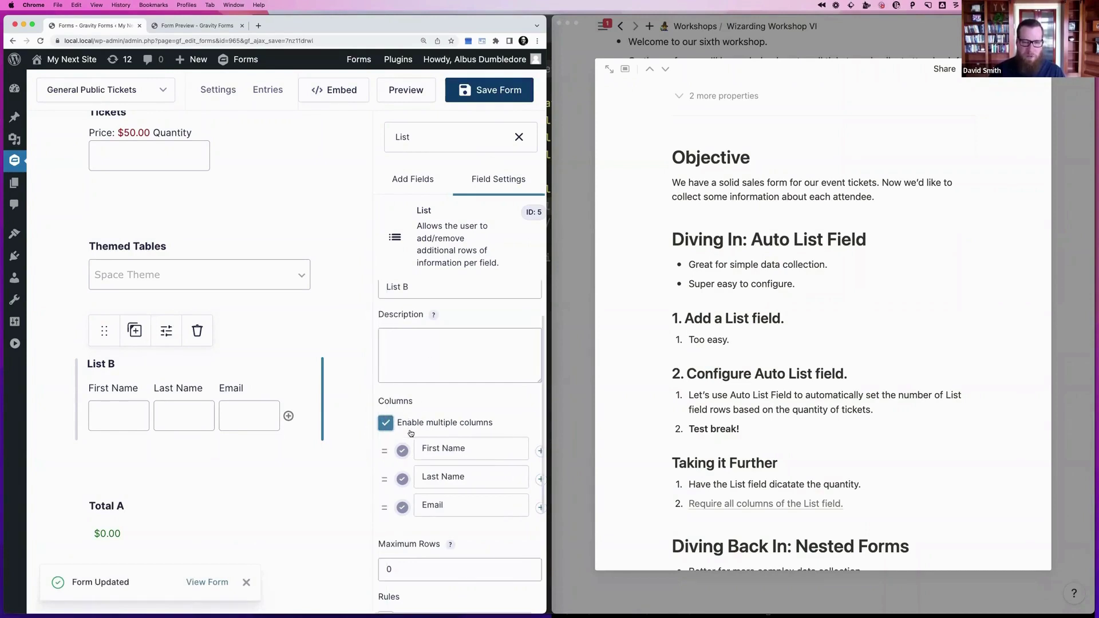
{"action": "scroll", "coordinate": [410, 433], "scroll_direction": "down", "scroll_amount": 3}
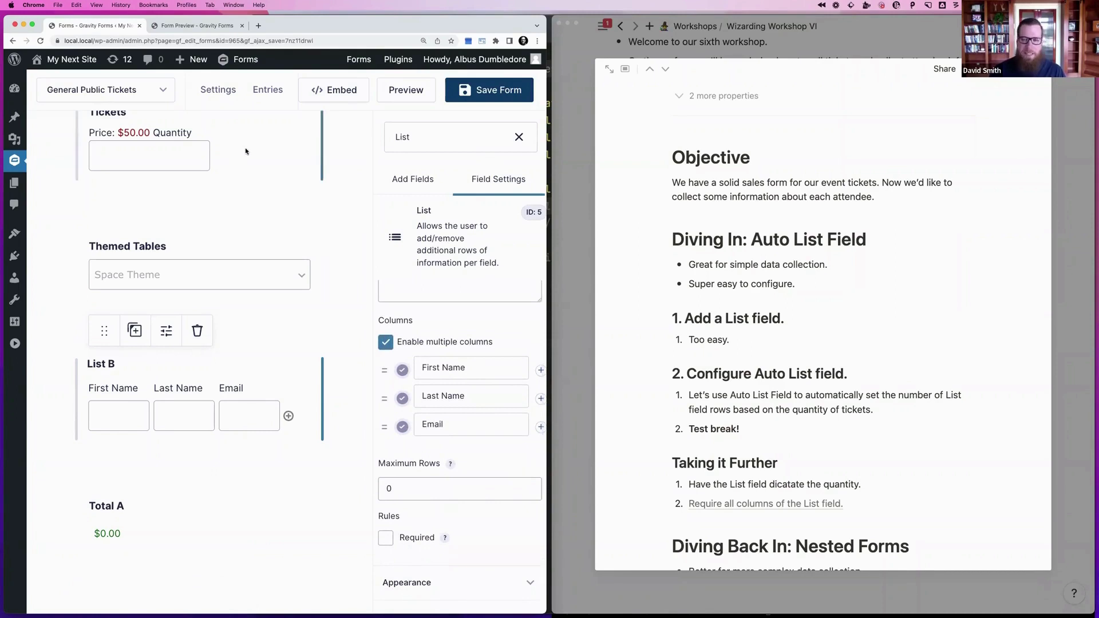
{"action": "scroll", "coordinate": [828, 376], "scroll_direction": "down", "scroll_amount": 2}
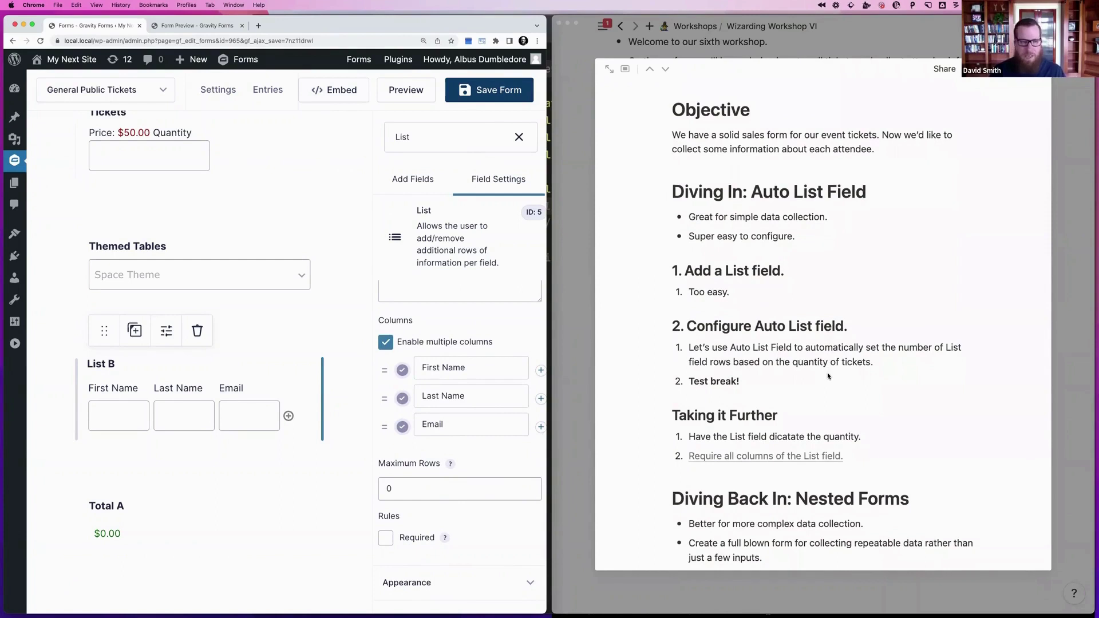
{"action": "scroll", "coordinate": [496, 367], "scroll_direction": "down", "scroll_amount": 3}
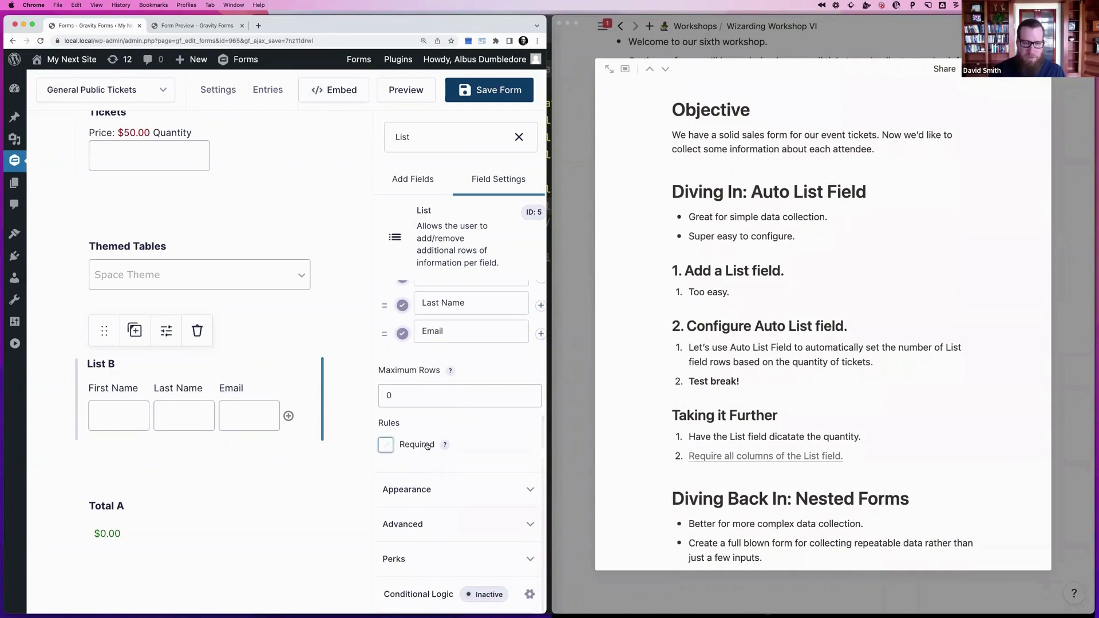
Enable Auto List Field on the List field with Tickets as trigger, save, and preview
{"action": "left_click", "coordinate": [402, 559]}
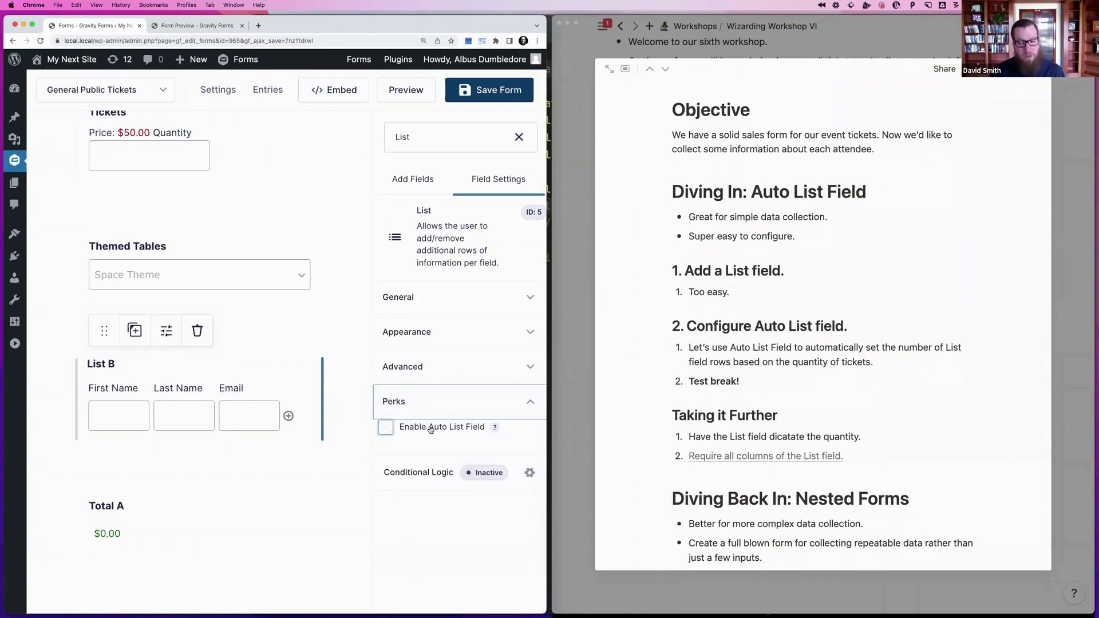
{"action": "left_click", "coordinate": [431, 428]}
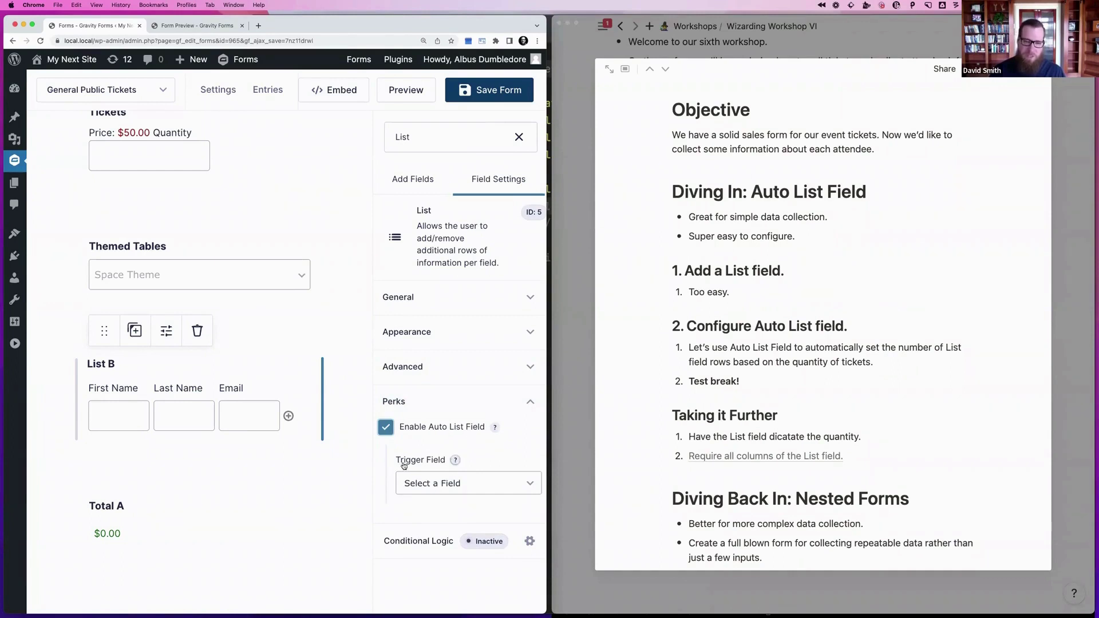
{"action": "left_click", "coordinate": [421, 484]}
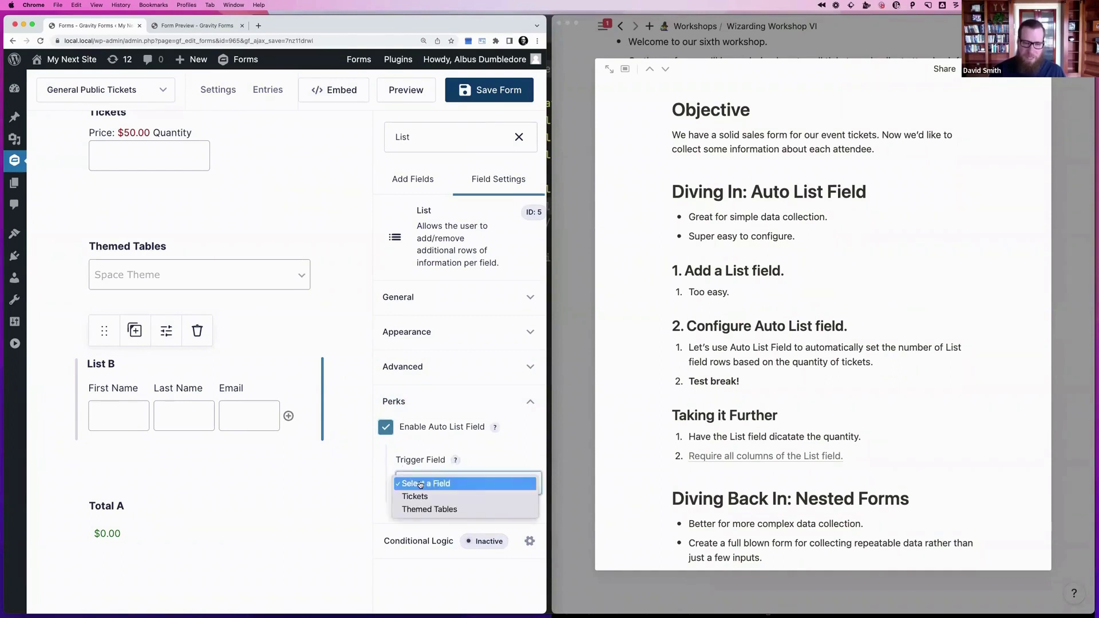
{"action": "left_click", "coordinate": [416, 497]}
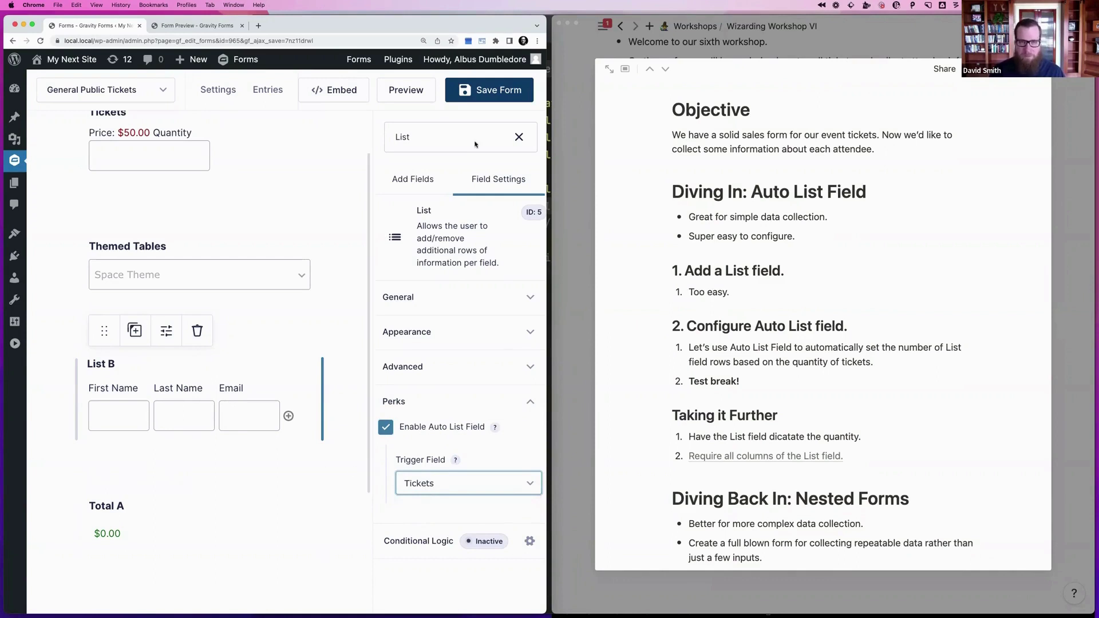
{"action": "left_click", "coordinate": [484, 93]}
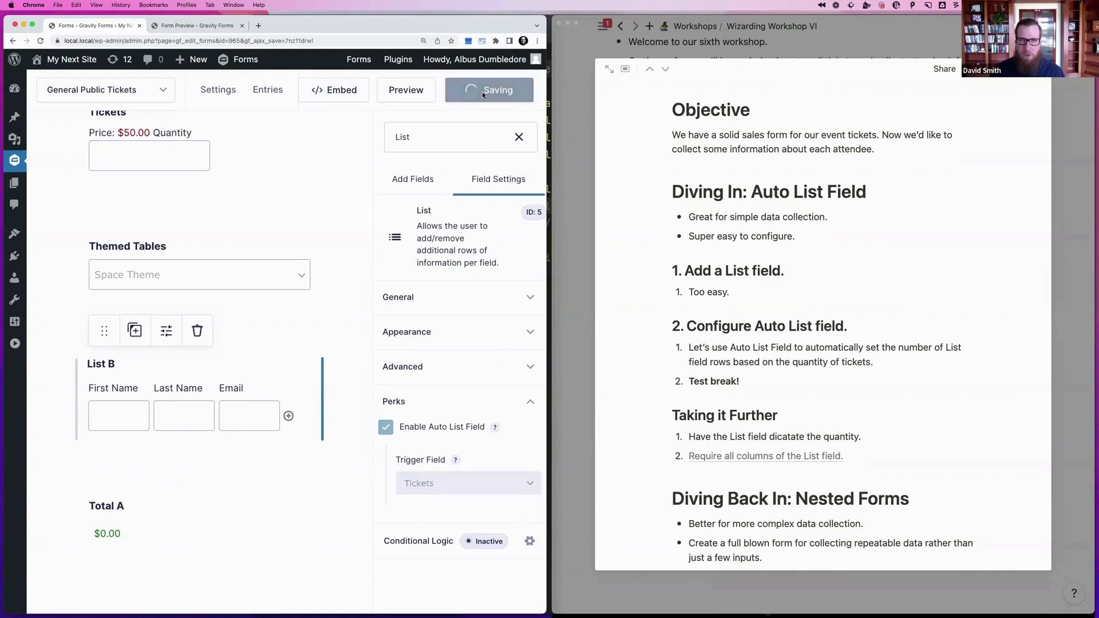
{"action": "left_click", "coordinate": [416, 92]}
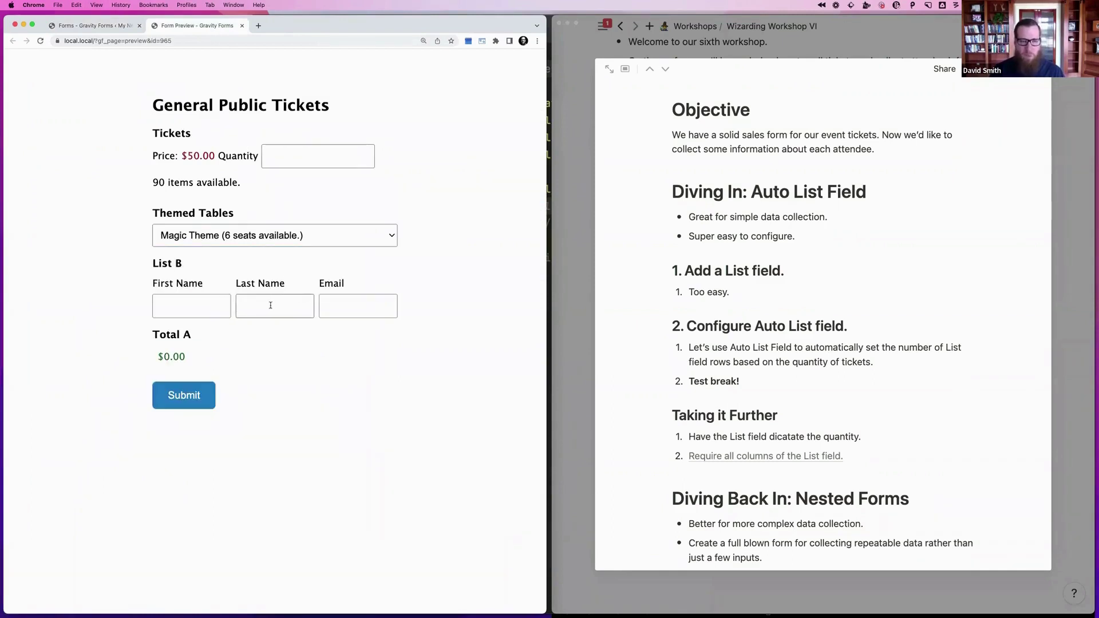
Rename the List field to 'Attendee Information', save, and reload the preview
{"action": "left_click", "coordinate": [92, 25]}
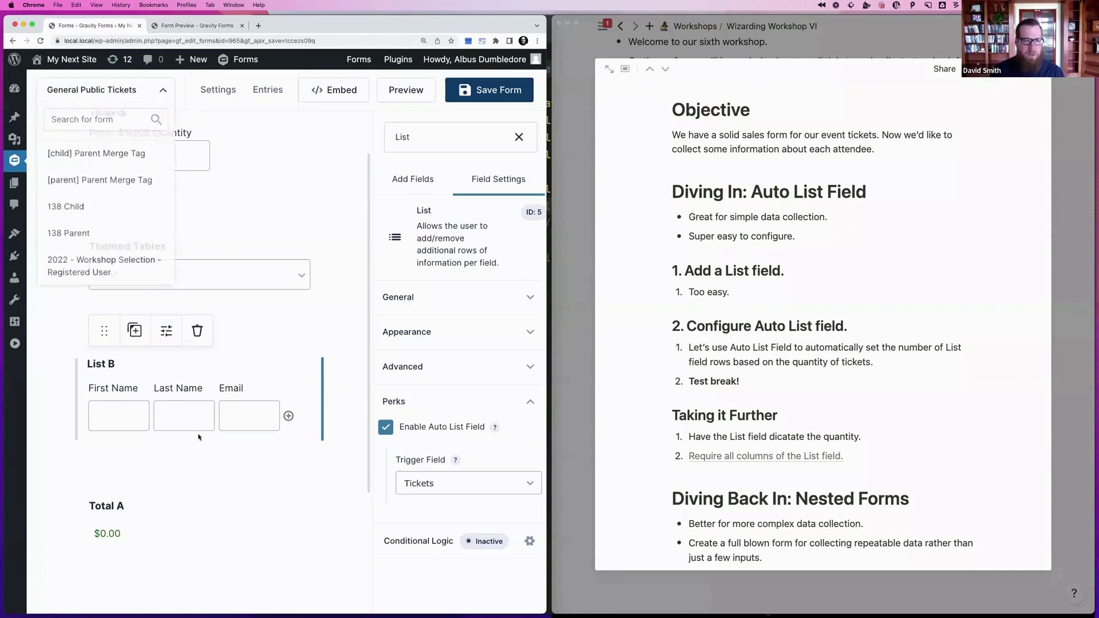
{"action": "left_click", "coordinate": [411, 303]}
{"action": "left_click", "coordinate": [424, 346]}
{"action": "key", "text": "super+a"}
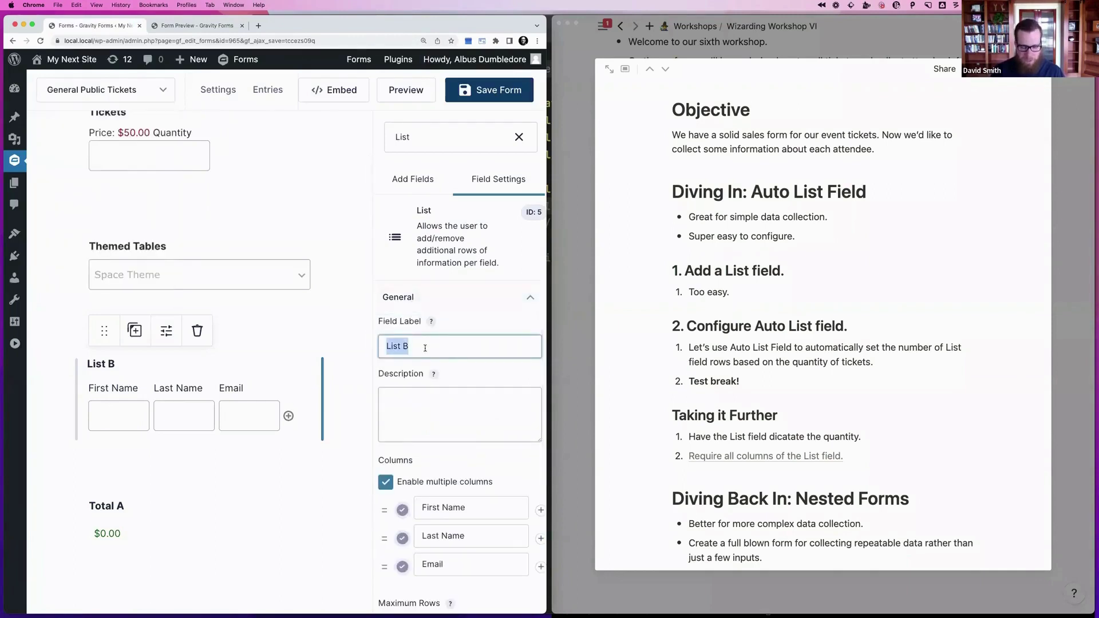
{"action": "type", "text": "Attendee In"}
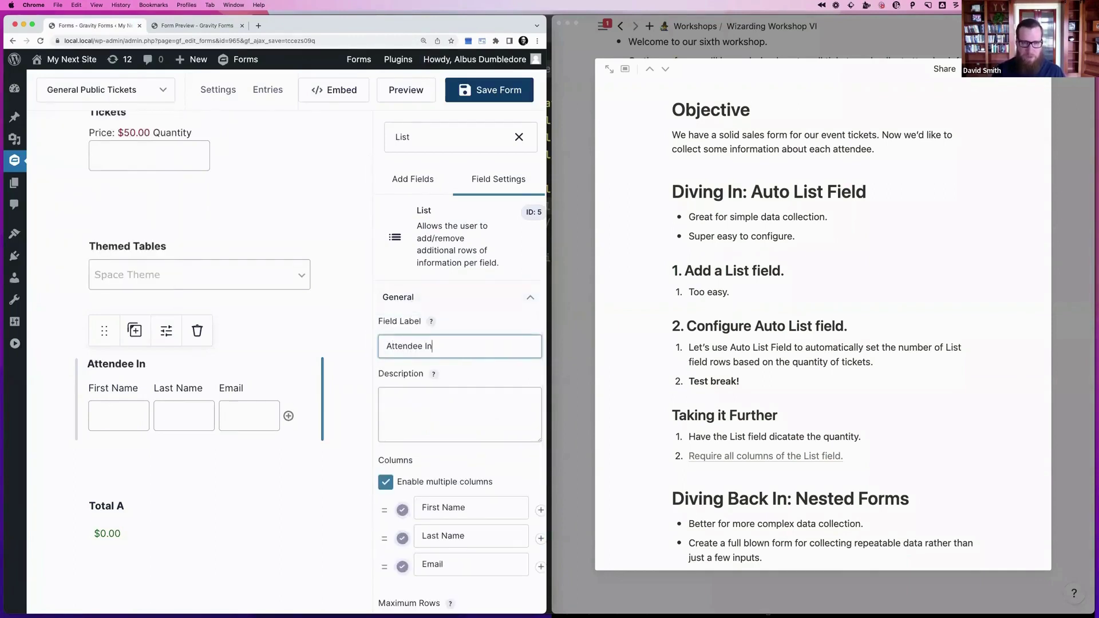
{"action": "type", "text": "formation"}
{"action": "left_click", "coordinate": [496, 86]}
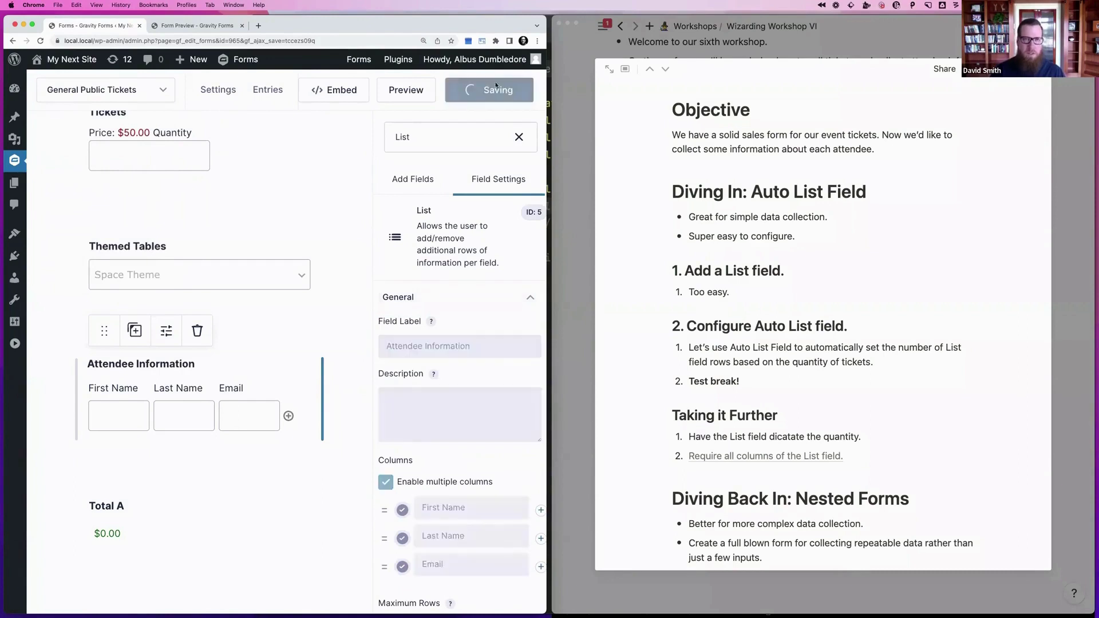
{"action": "left_click", "coordinate": [187, 27]}
{"action": "key", "text": "super+r"}
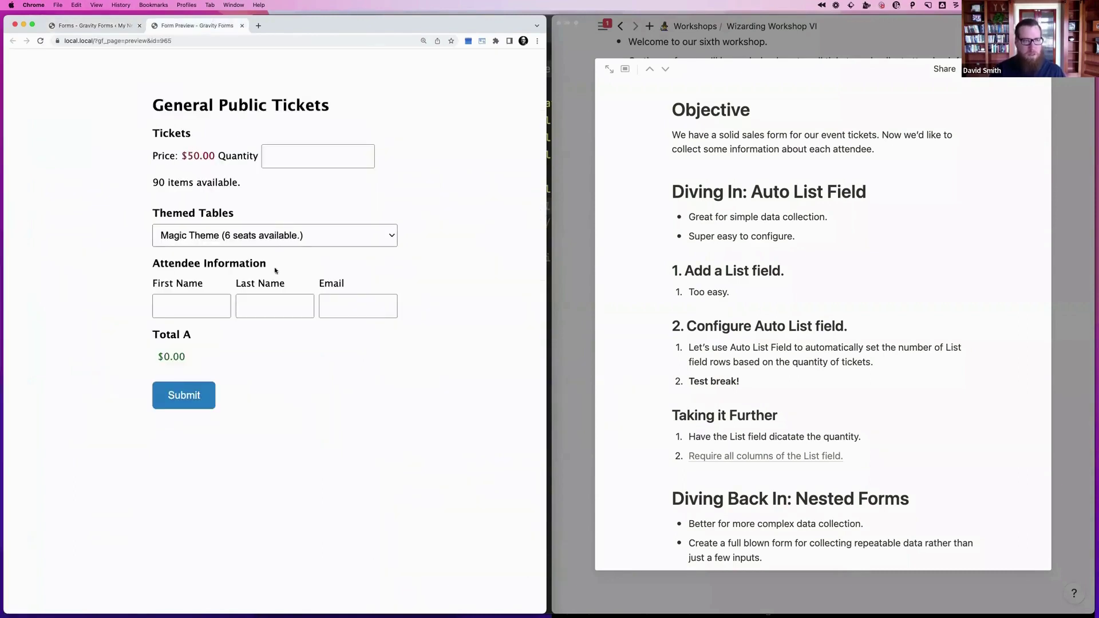
Set the ticket Quantity to 1 and step it up to 5 to watch attendee rows appear
{"action": "left_click", "coordinate": [268, 155]}
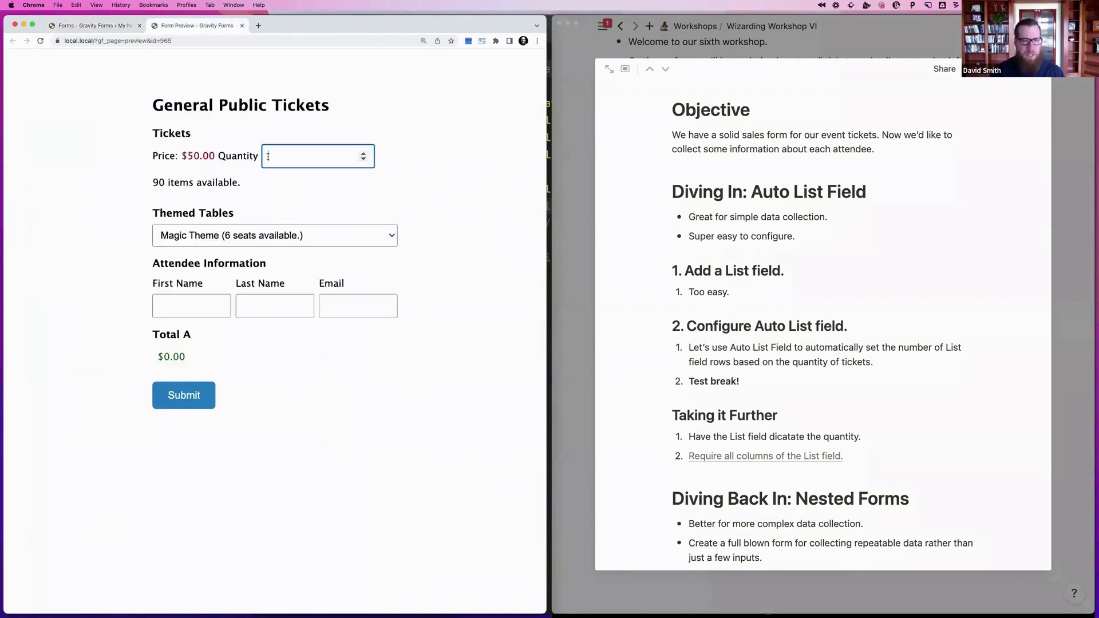
{"action": "type", "text": "1"}
{"action": "key", "text": "Up"}
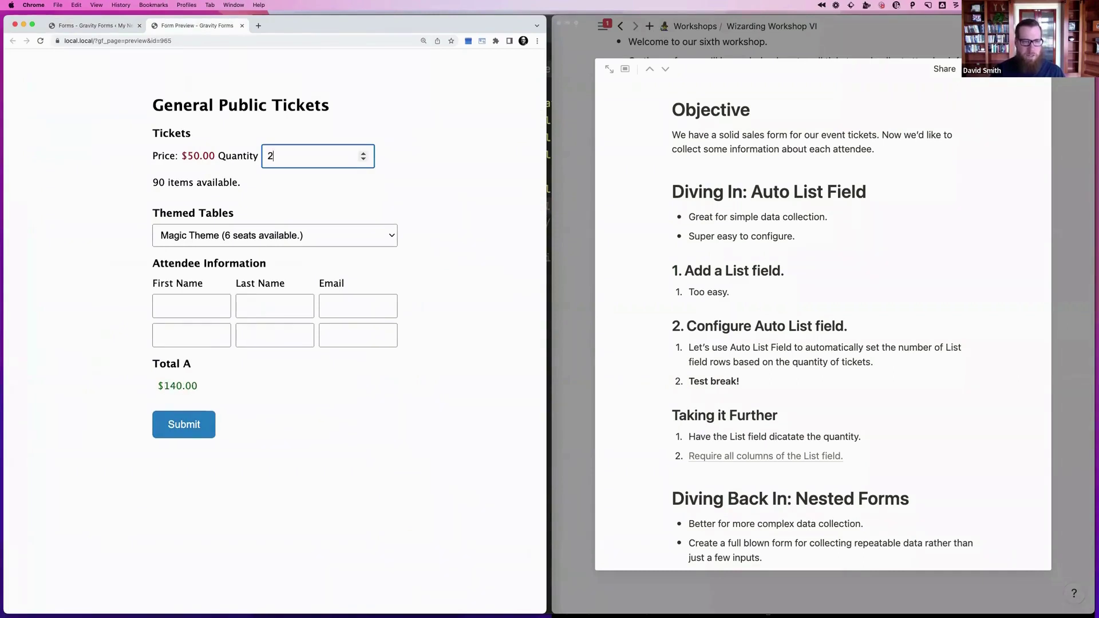
{"action": "key", "text": "Up"}
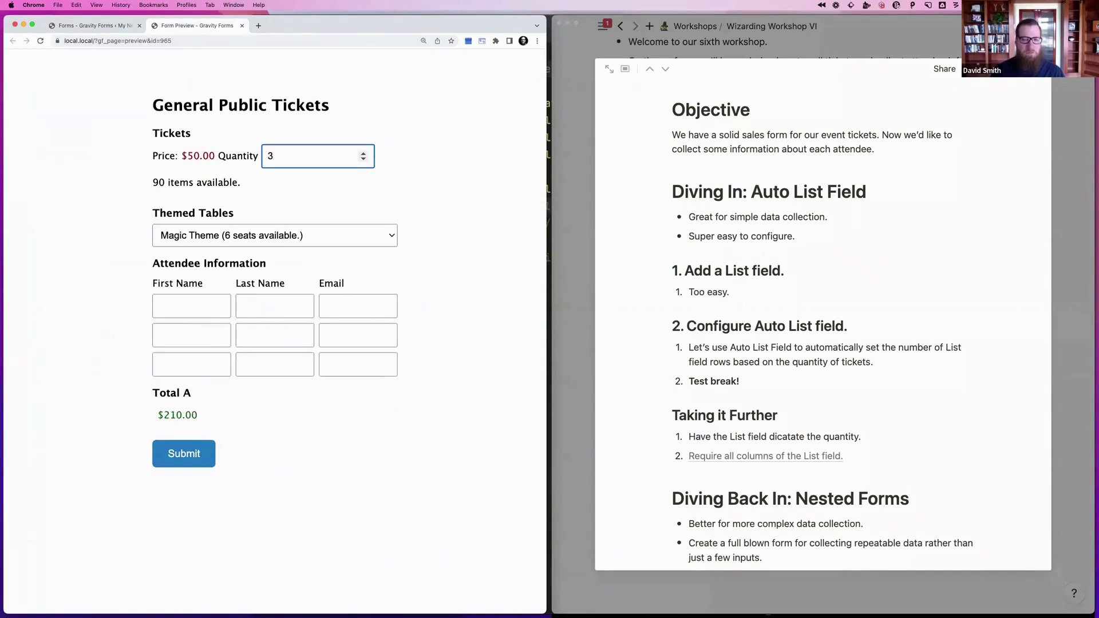
{"action": "key", "text": "Up"}
{"action": "key", "text": "Up"}
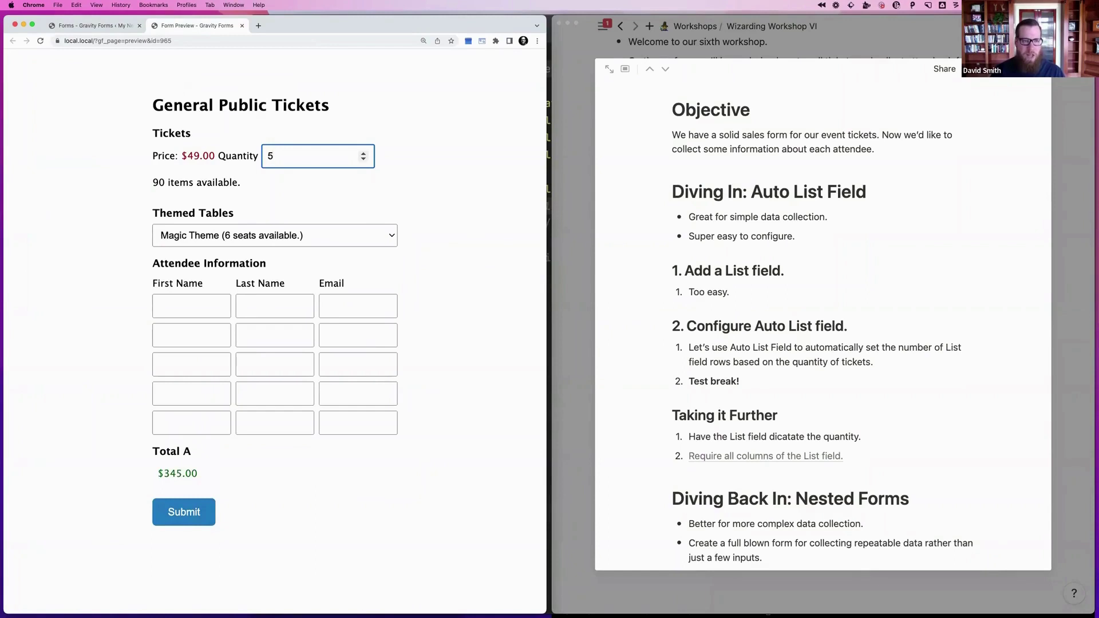
{"action": "key", "text": "Up"}
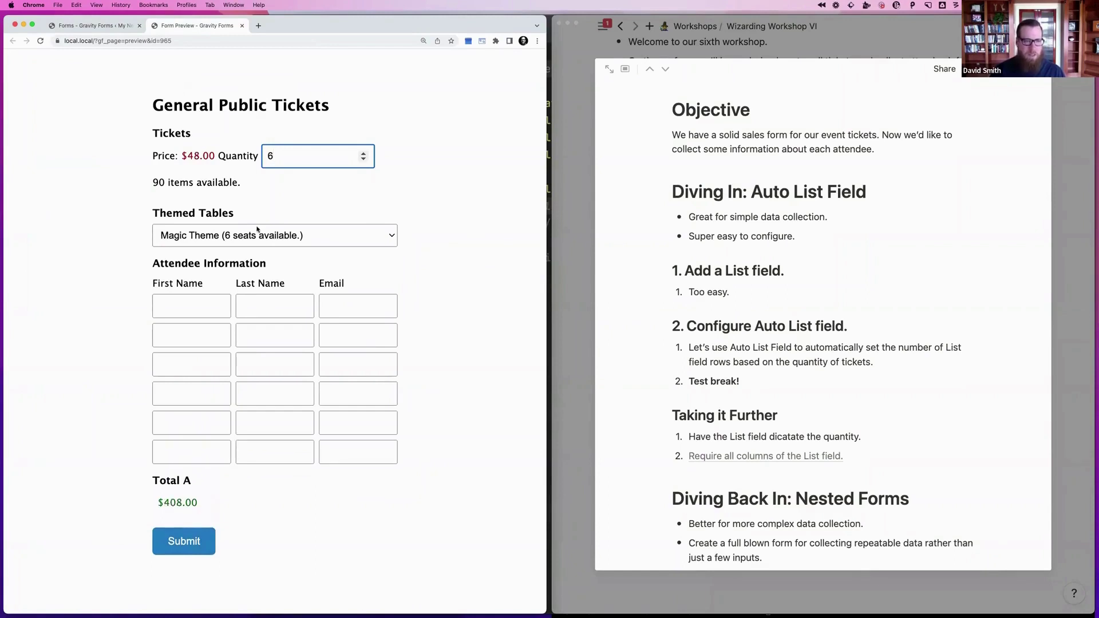
Enter a sample attendee's first name, last name and e-mail in the first row
{"action": "left_click", "coordinate": [191, 307]}
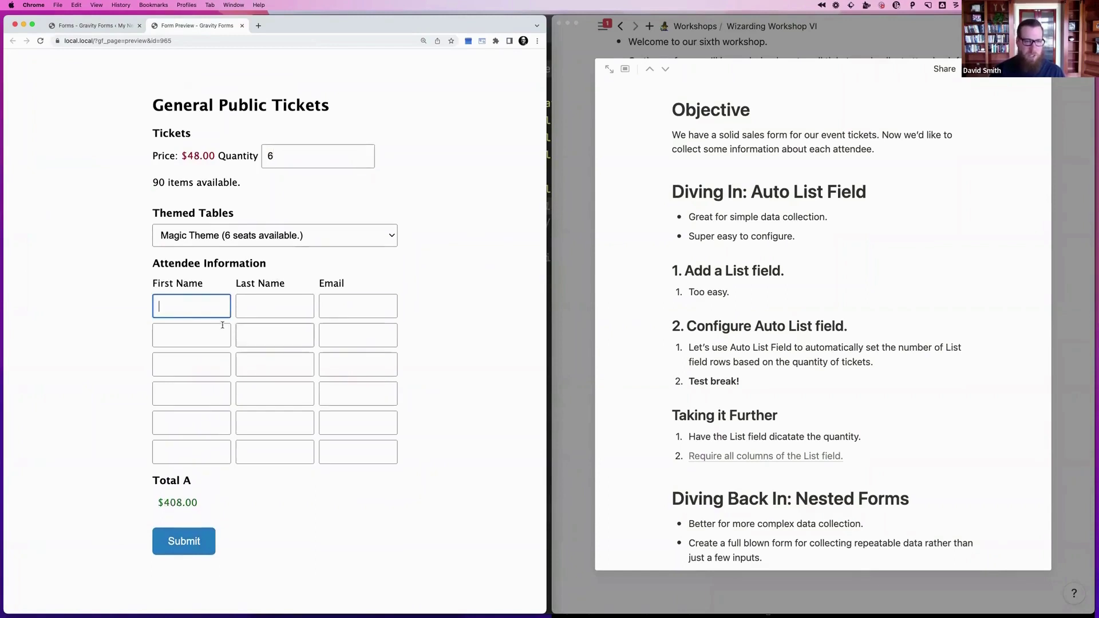
{"action": "type", "text": "Dave"}
{"action": "key", "text": "Tab"}
{"action": "type", "text": "Smif"}
{"action": "key", "text": "Tab"}
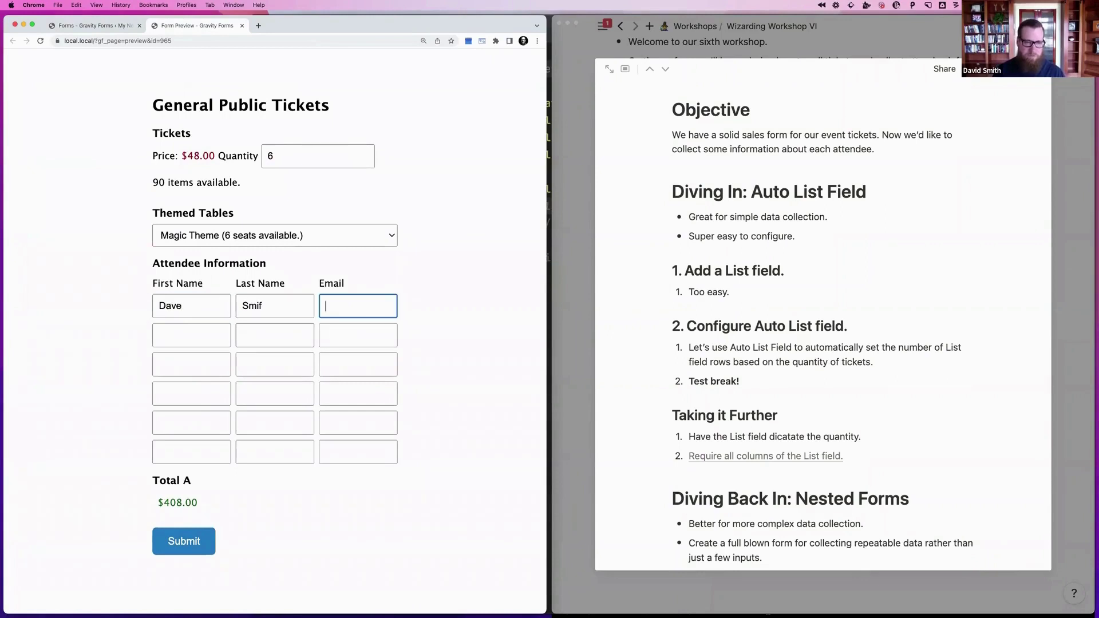
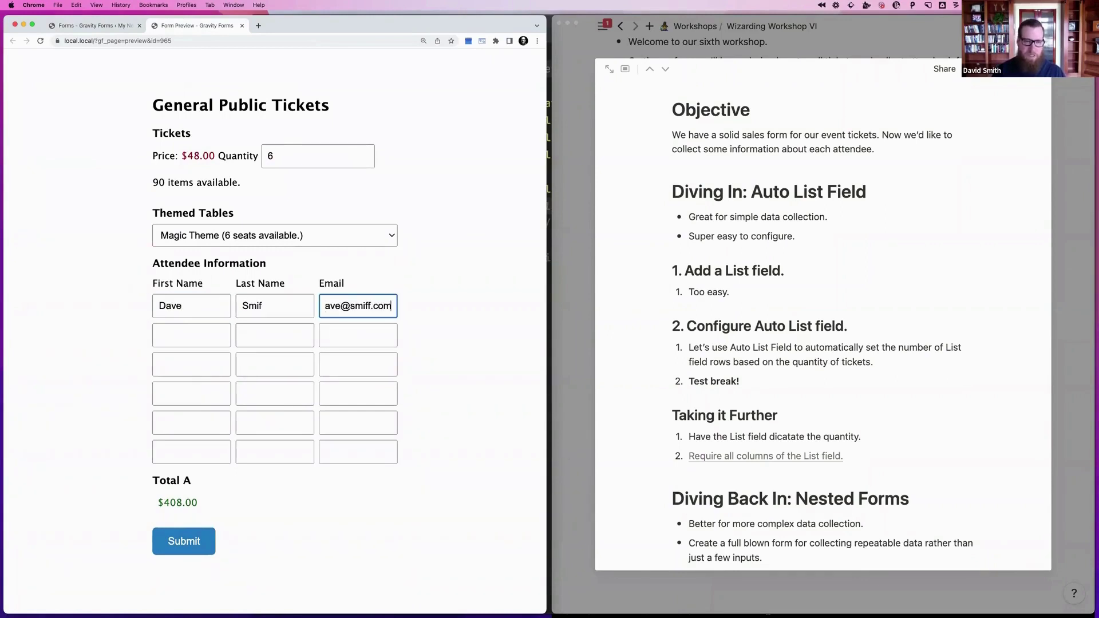
{"action": "key", "text": "Tab"}
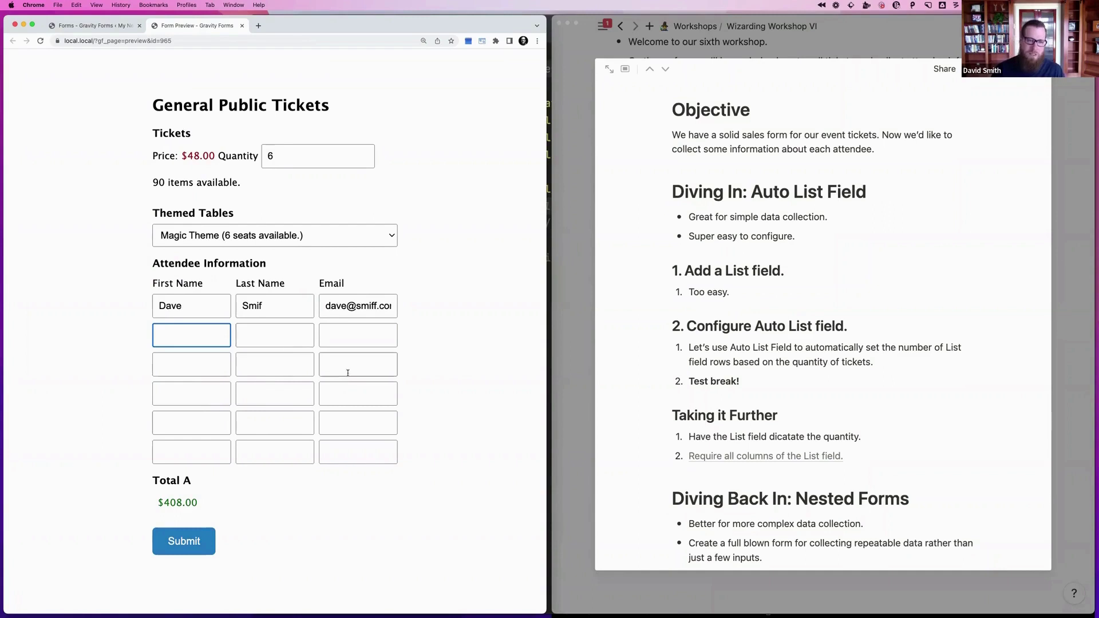
Clear the sample attendee's first name, last name and e-mail from the first row
{"action": "left_click", "coordinate": [352, 304]}
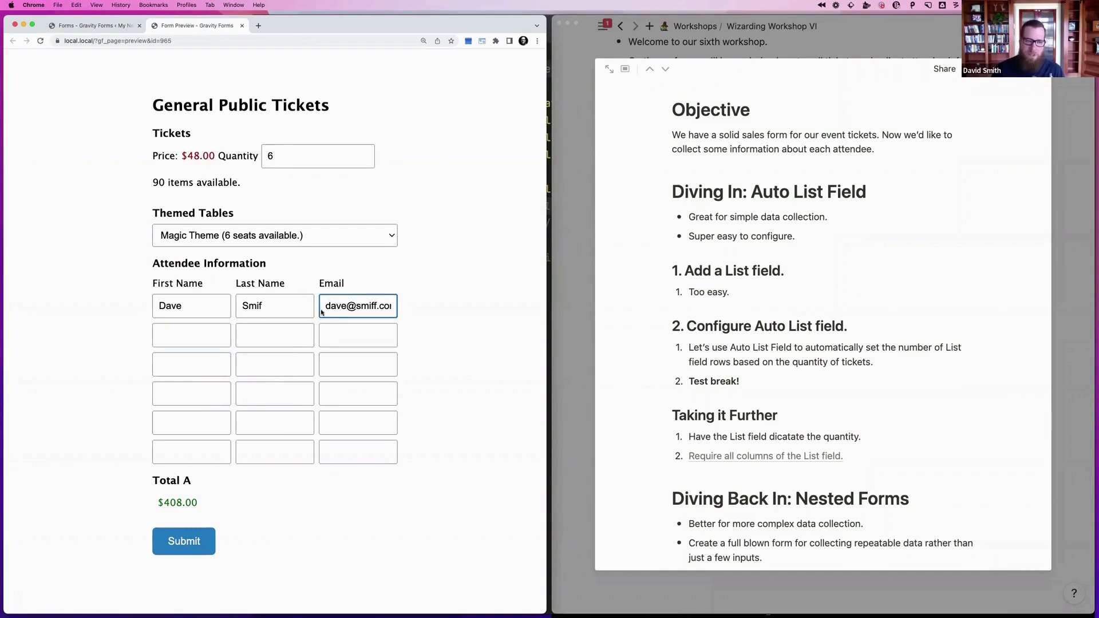
{"action": "left_click", "coordinate": [287, 309]}
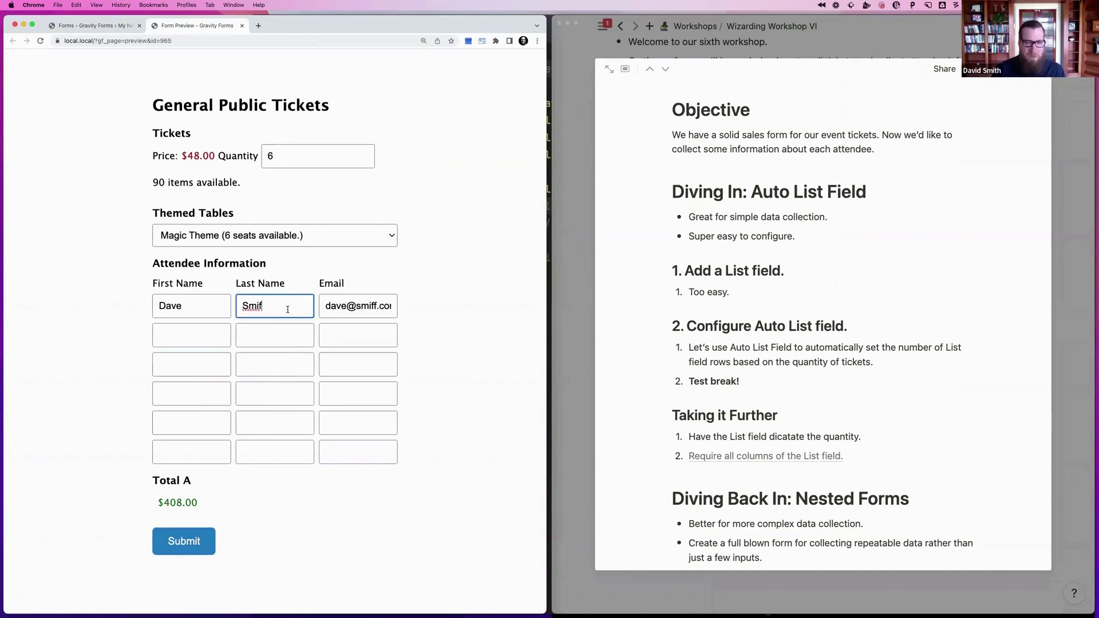
{"action": "key", "text": "super+a"}
{"action": "key", "text": "BackSpace"}
{"action": "key", "text": "shift+Tab"}
{"action": "key", "text": "BackSpace"}
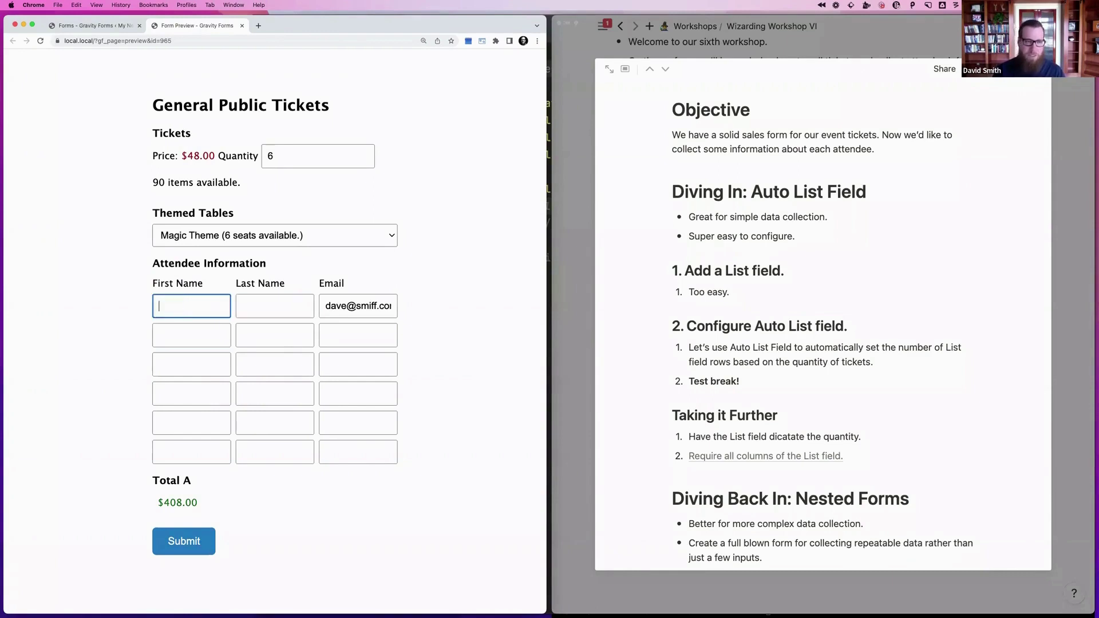
{"action": "key", "text": "Tab"}
{"action": "key", "text": "Tab"}
{"action": "key", "text": "BackSpace"}
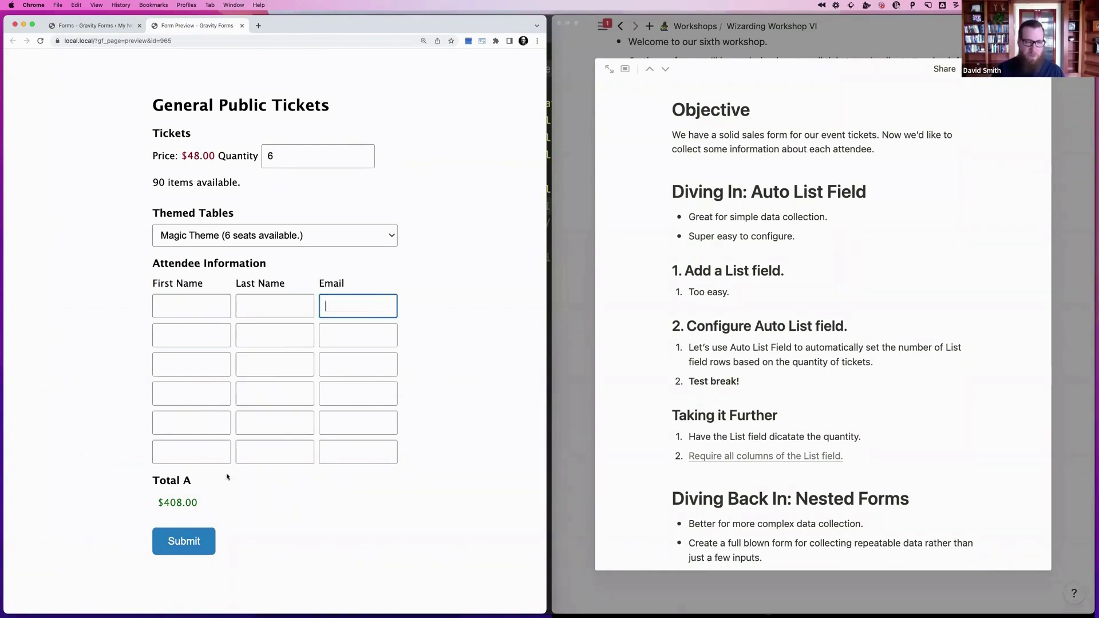
Change the ticket Quantity to 2 and submit the test order
{"action": "left_click", "coordinate": [274, 164]}
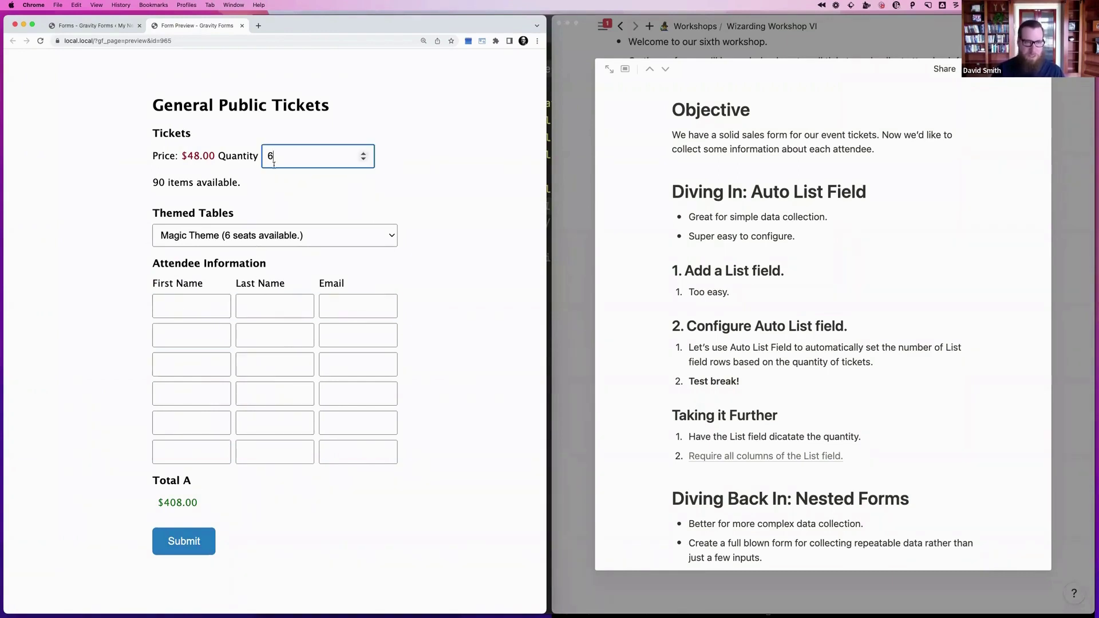
{"action": "key", "text": "BackSpace"}
{"action": "type", "text": "2"}
{"action": "left_click", "coordinate": [448, 206]}
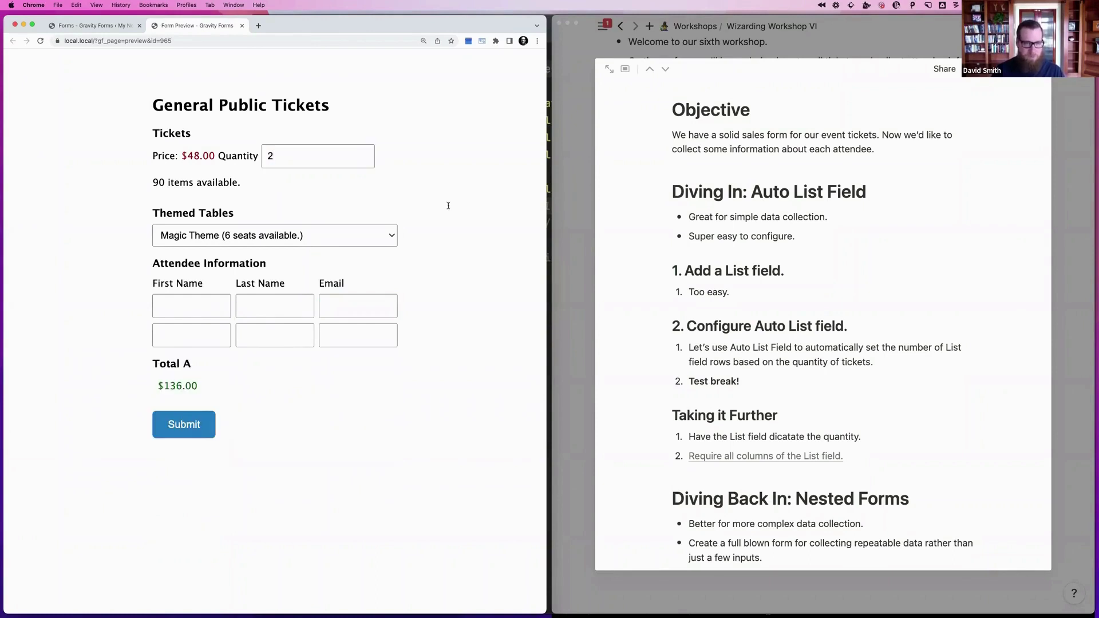
{"action": "left_click", "coordinate": [189, 424]}
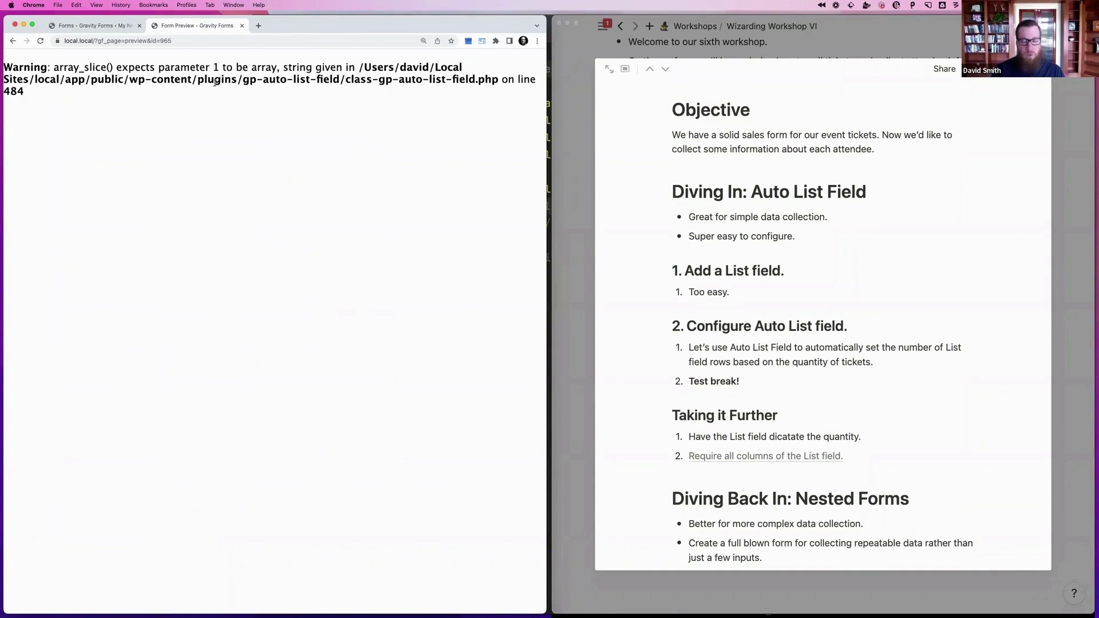
Reload the form preview to get past the PHP warning
{"action": "left_click", "coordinate": [199, 41]}
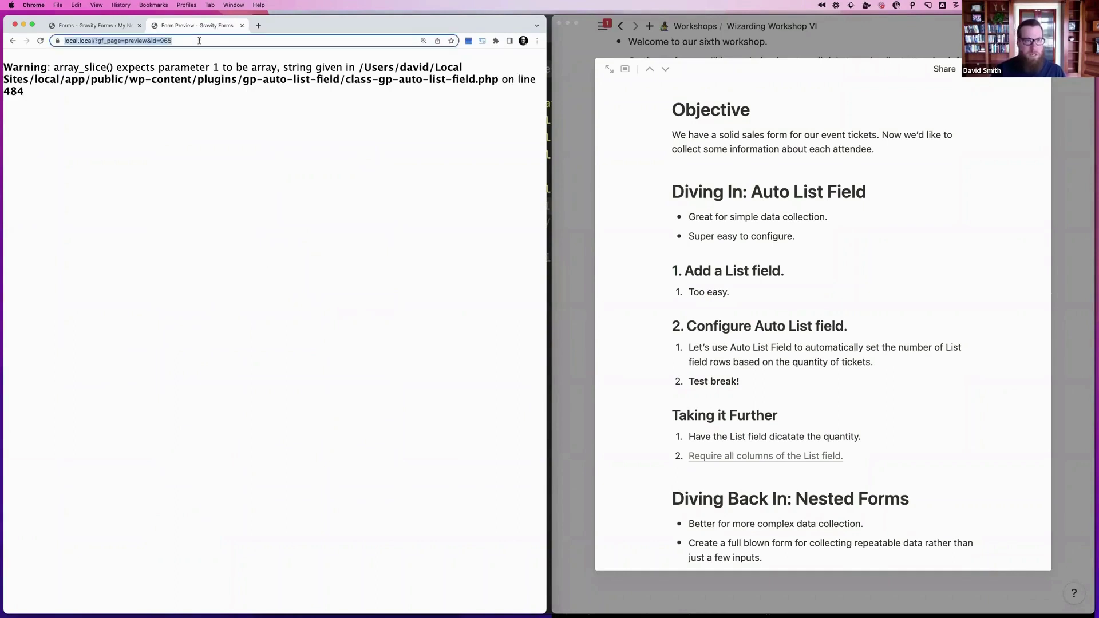
{"action": "key", "text": "Return"}
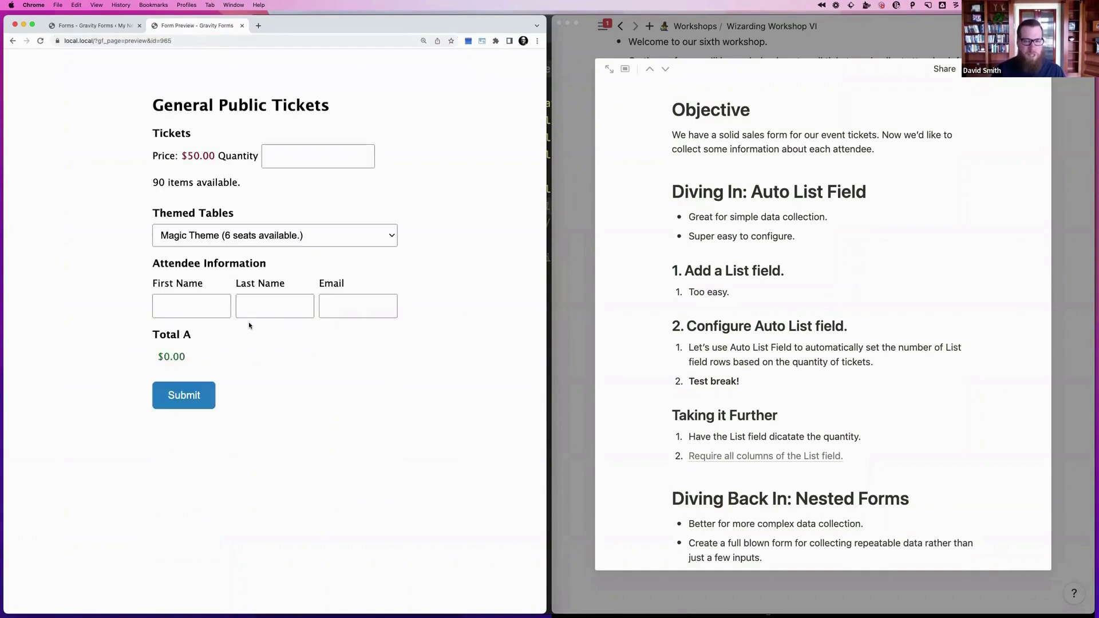
{"action": "key", "text": "super+Tab"}
Submit one attendee's first name, last name and e-mail, then reload a blank ticket form
{"action": "left_click", "coordinate": [215, 311]}
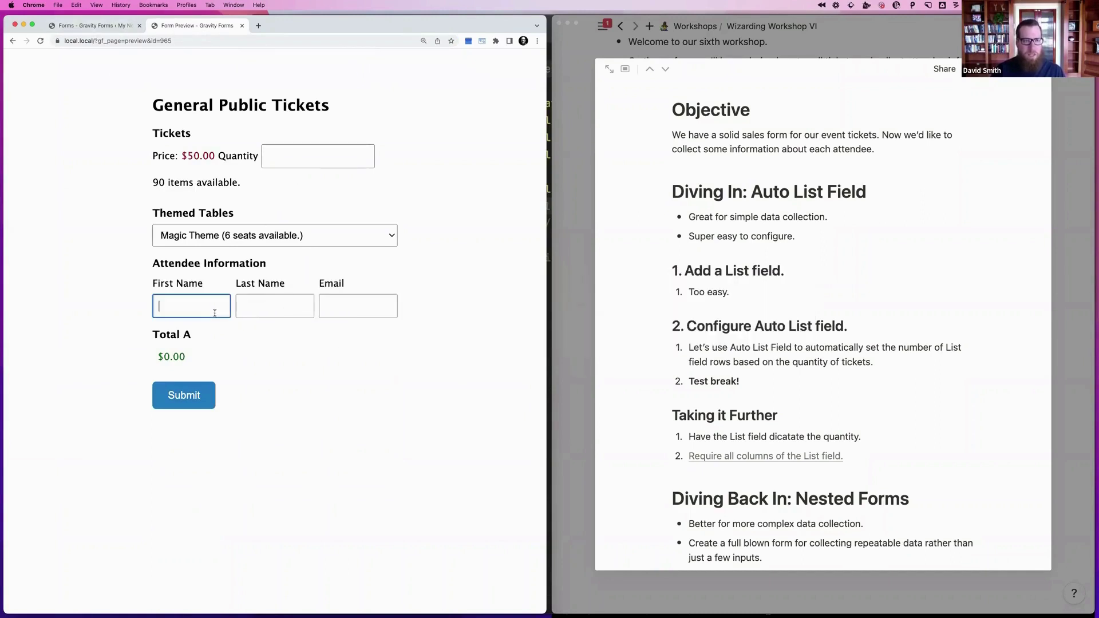
{"action": "left_click", "coordinate": [325, 308]}
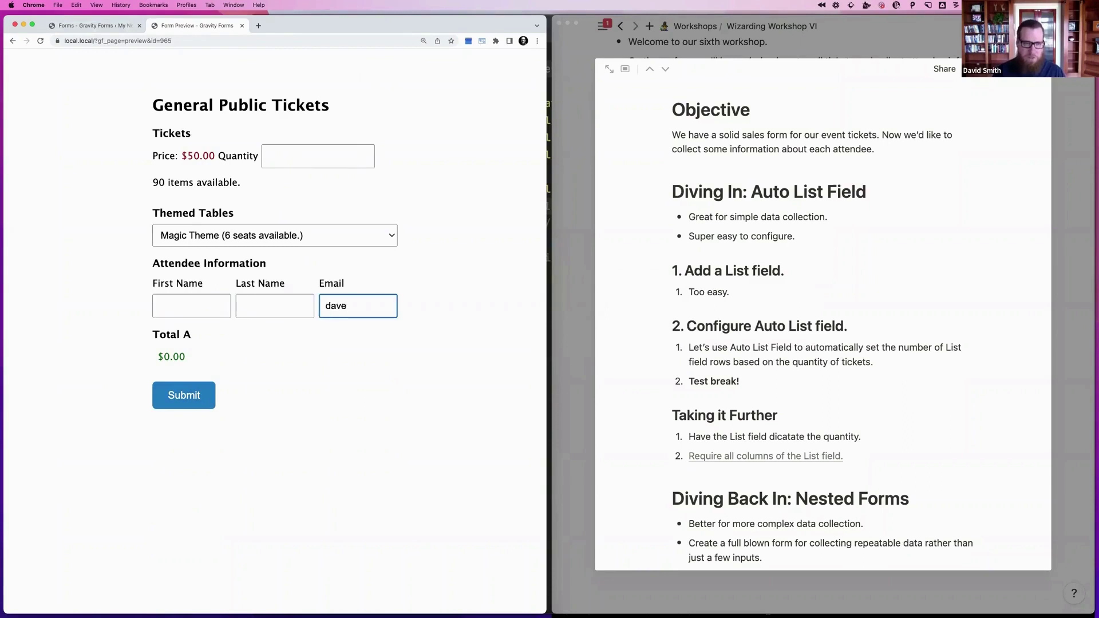
{"action": "key", "text": "shift+Tab"}
{"action": "key", "text": "shift+Tab"}
{"action": "key", "text": "Tab"}
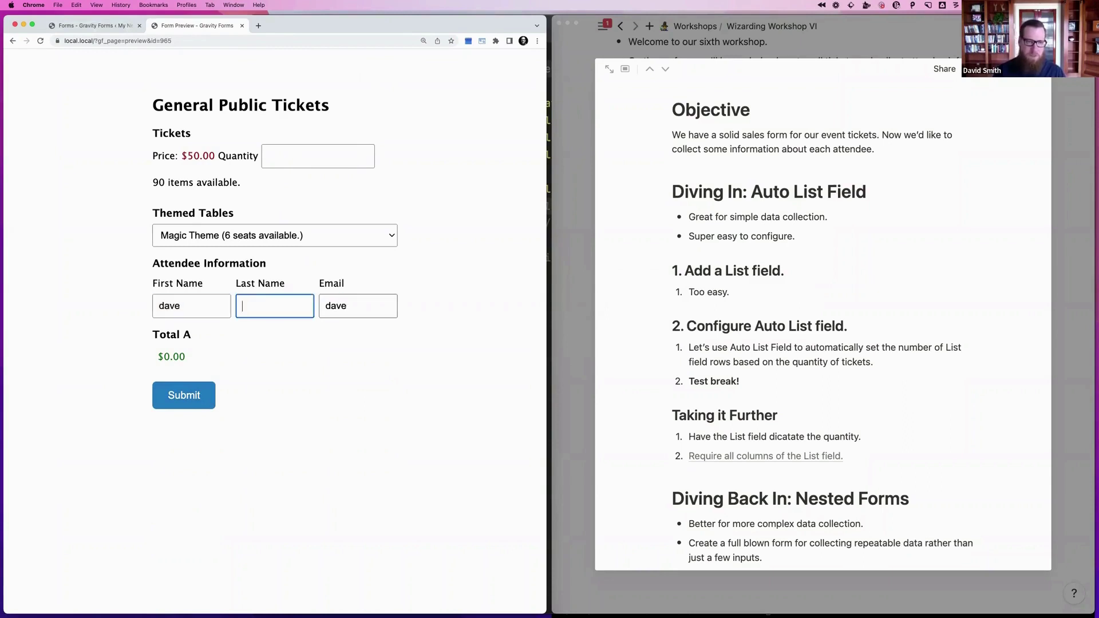
{"action": "left_click", "coordinate": [201, 395]}
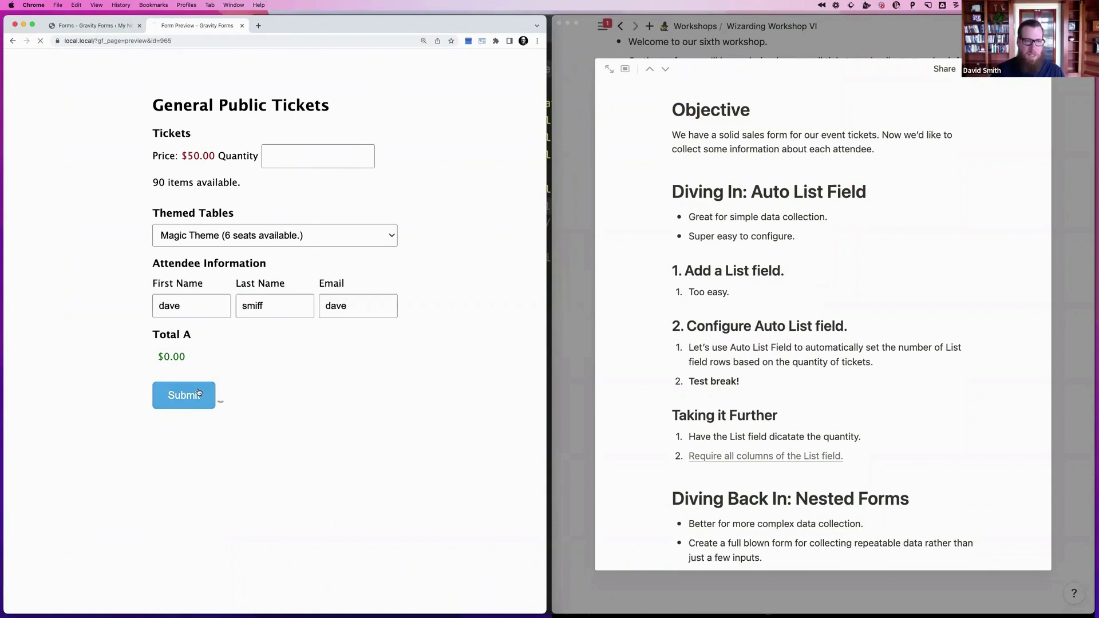
{"action": "left_click", "coordinate": [203, 42]}
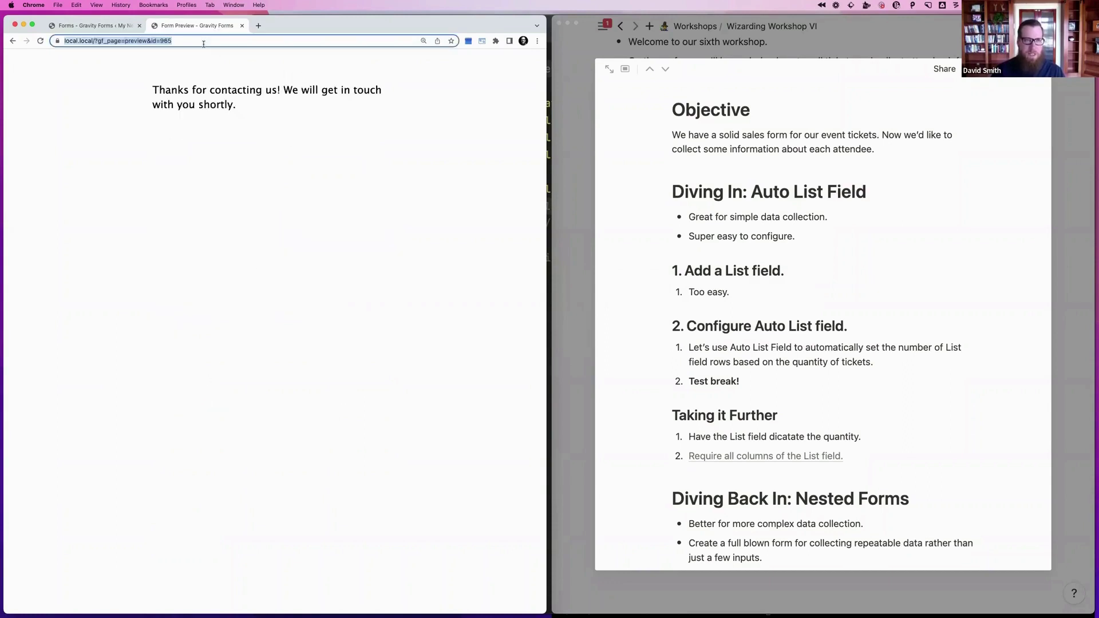
{"action": "key", "text": "Return"}
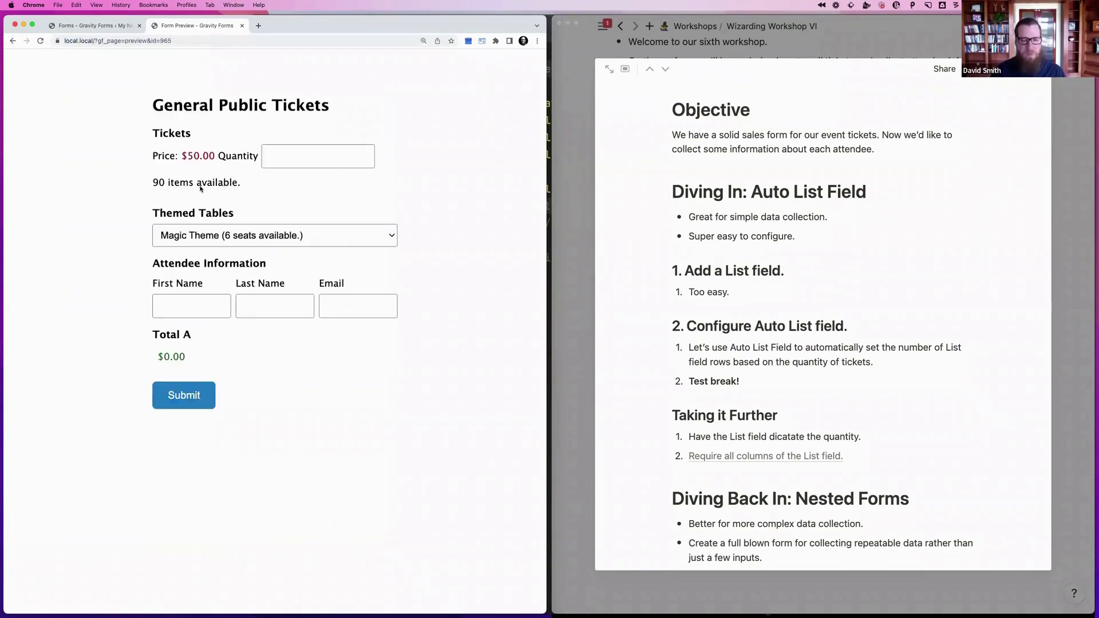
Read the 'Require all columns of the List field' article from the notes, then close it
{"action": "left_click", "coordinate": [796, 271]}
{"action": "scroll", "coordinate": [796, 271], "scroll_direction": "down", "scroll_amount": 3}
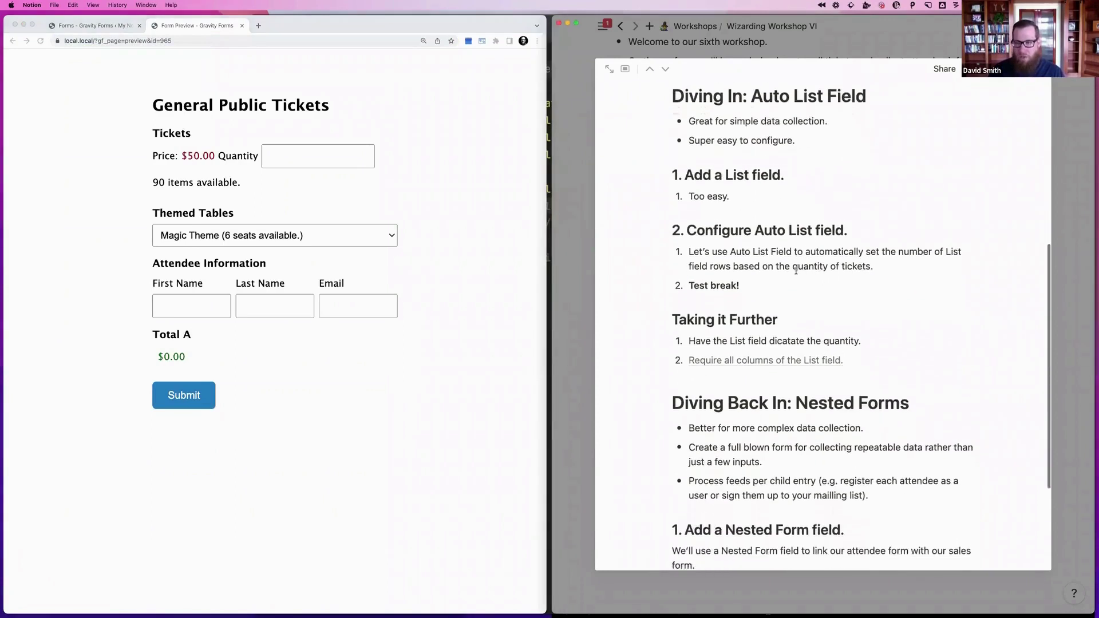
{"action": "left_click", "coordinate": [723, 348]}
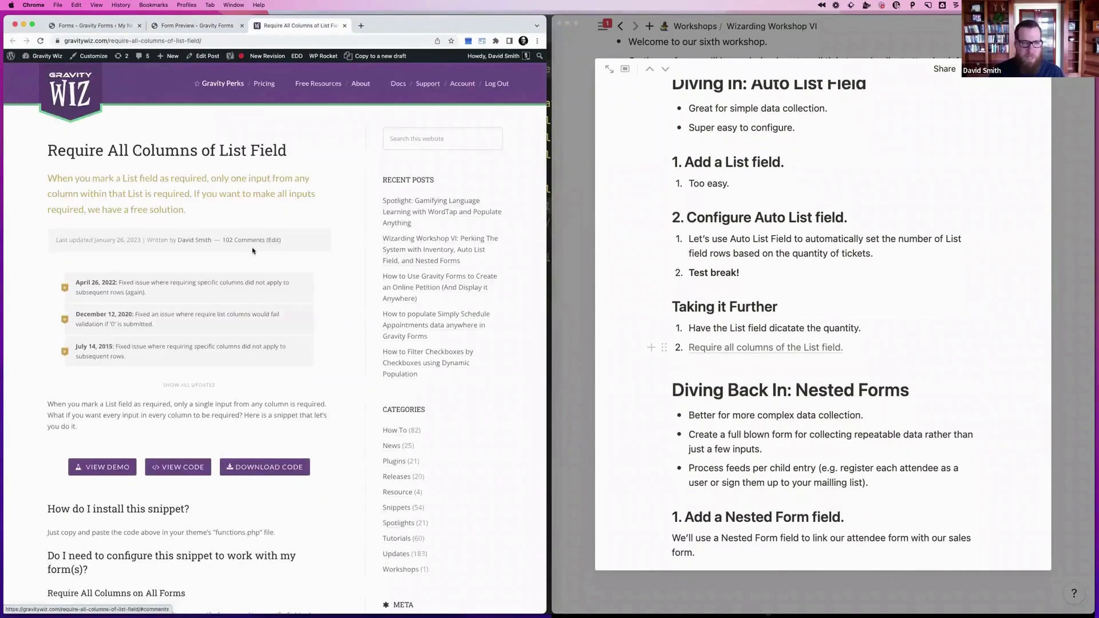
{"action": "scroll", "coordinate": [252, 250], "scroll_direction": "down", "scroll_amount": 5}
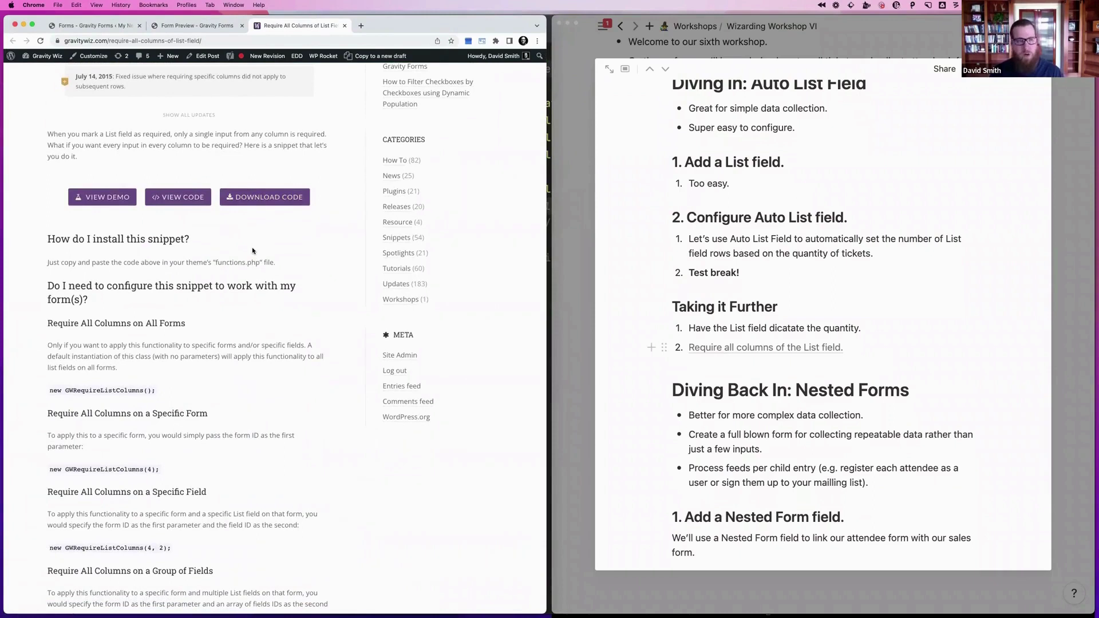
{"action": "scroll", "coordinate": [253, 251], "scroll_direction": "down", "scroll_amount": 4}
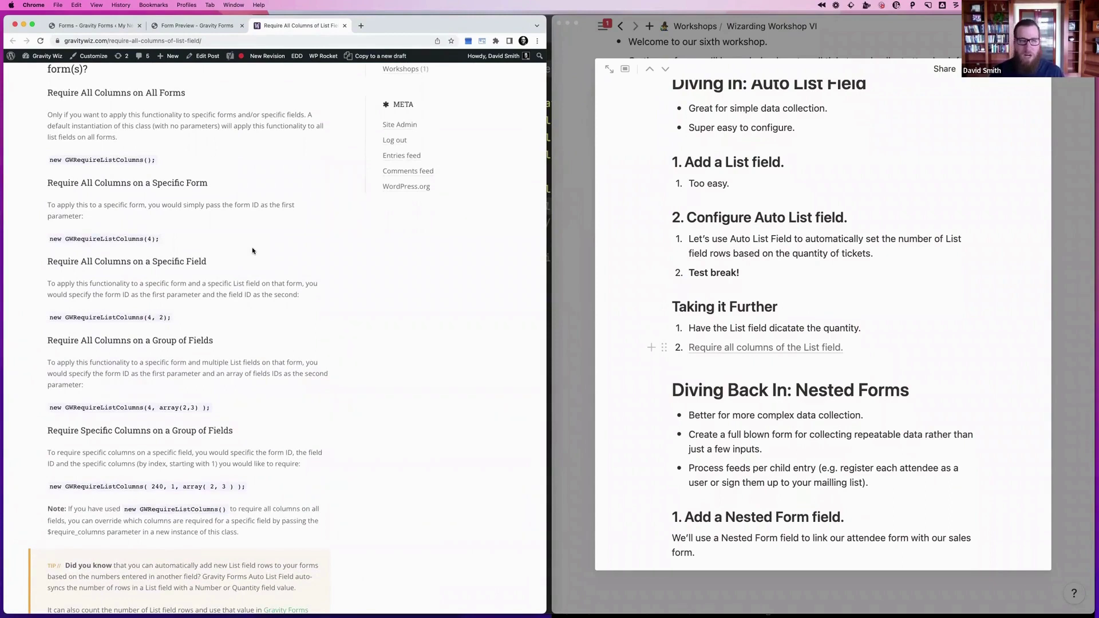
{"action": "scroll", "coordinate": [252, 250], "scroll_direction": "down", "scroll_amount": 4}
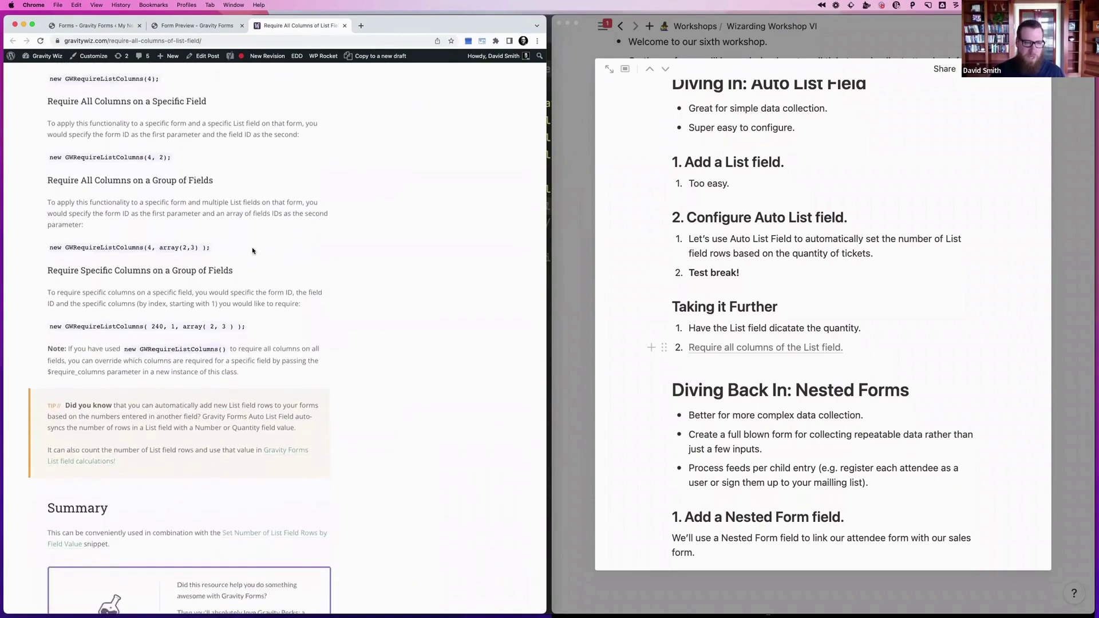
{"action": "scroll", "coordinate": [253, 250], "scroll_direction": "up", "scroll_amount": 6}
{"action": "scroll", "coordinate": [252, 251], "scroll_direction": "up", "scroll_amount": 6}
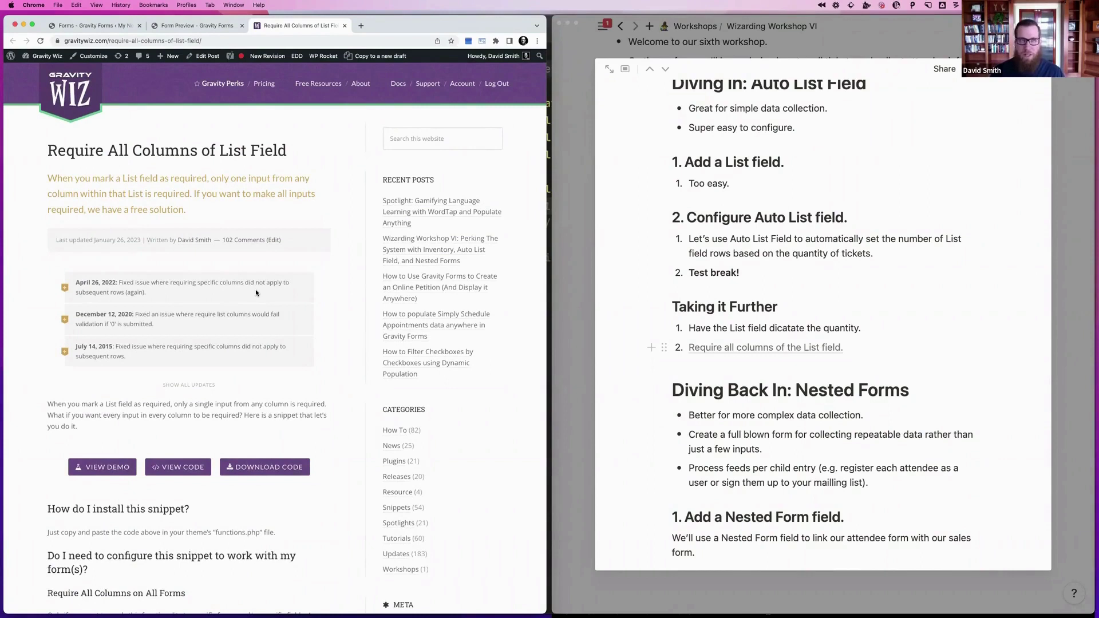
{"action": "key", "text": "super+w"}
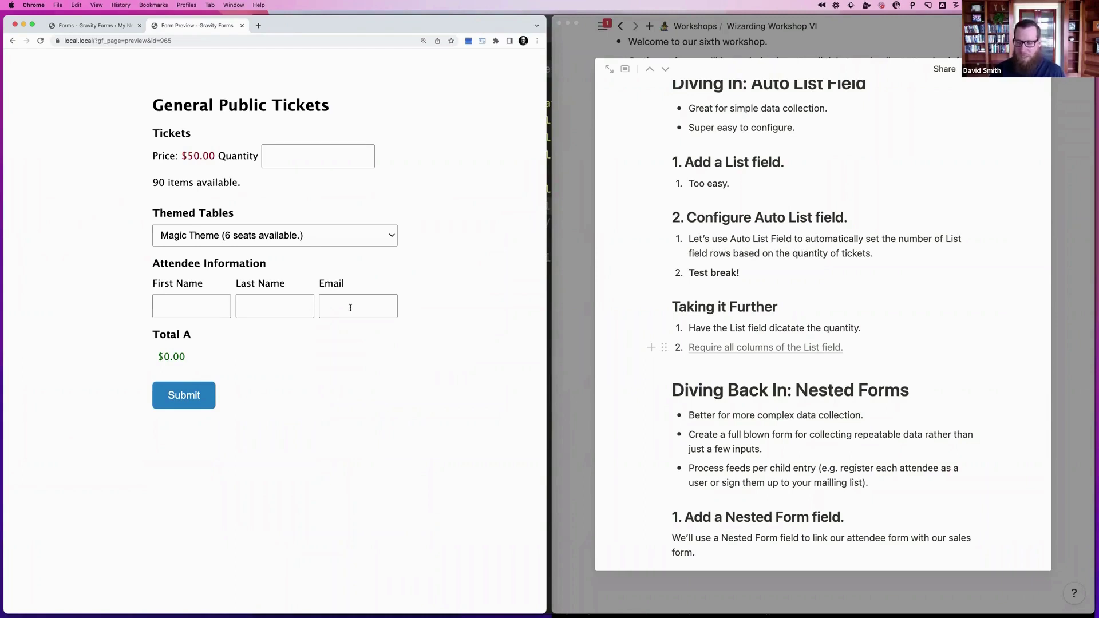
Switch from the ticket form preview to the Forms – Gravity Forms editor tab
{"action": "scroll", "coordinate": [760, 453], "scroll_direction": "down", "scroll_amount": 5}
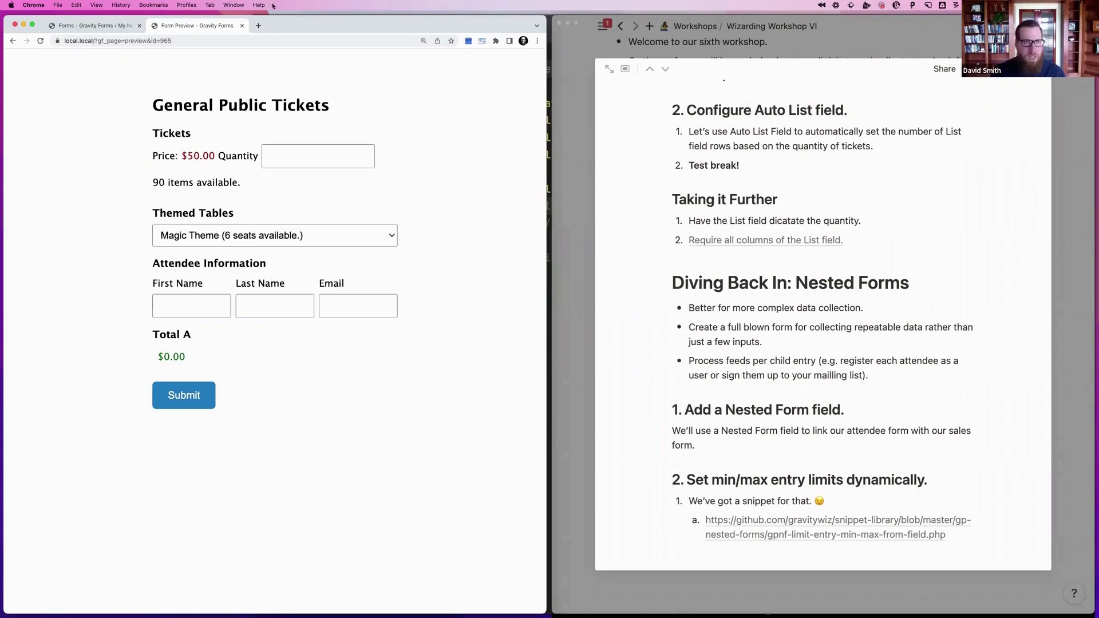
{"action": "left_click", "coordinate": [107, 27]}
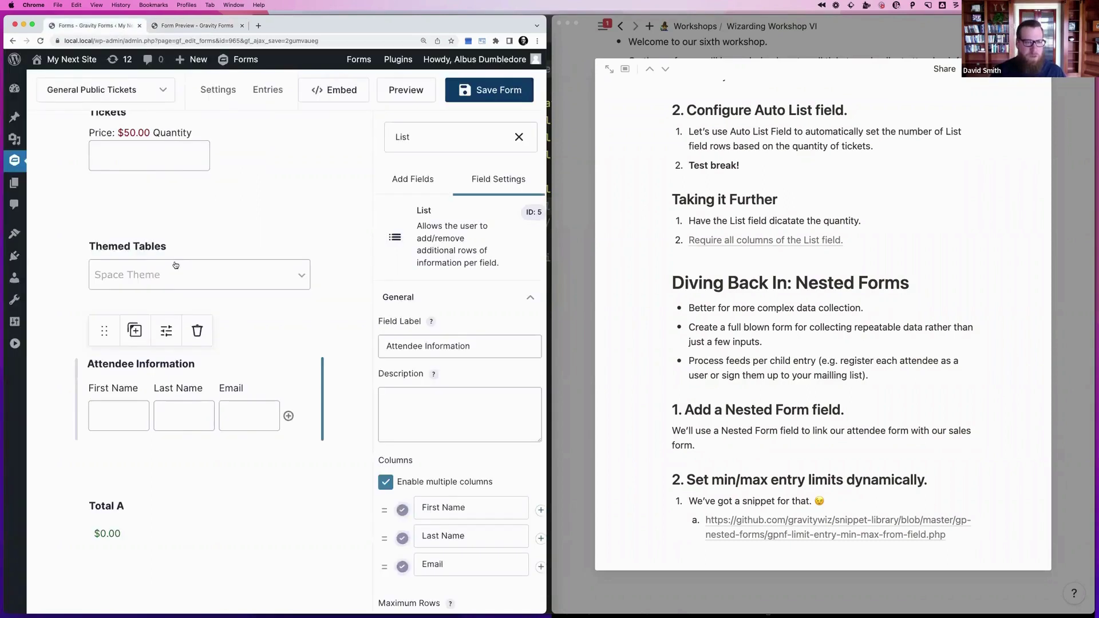
Delete the Attendee Information field and drag a Nested Form field below Themed Tables
{"action": "left_click", "coordinate": [198, 330]}
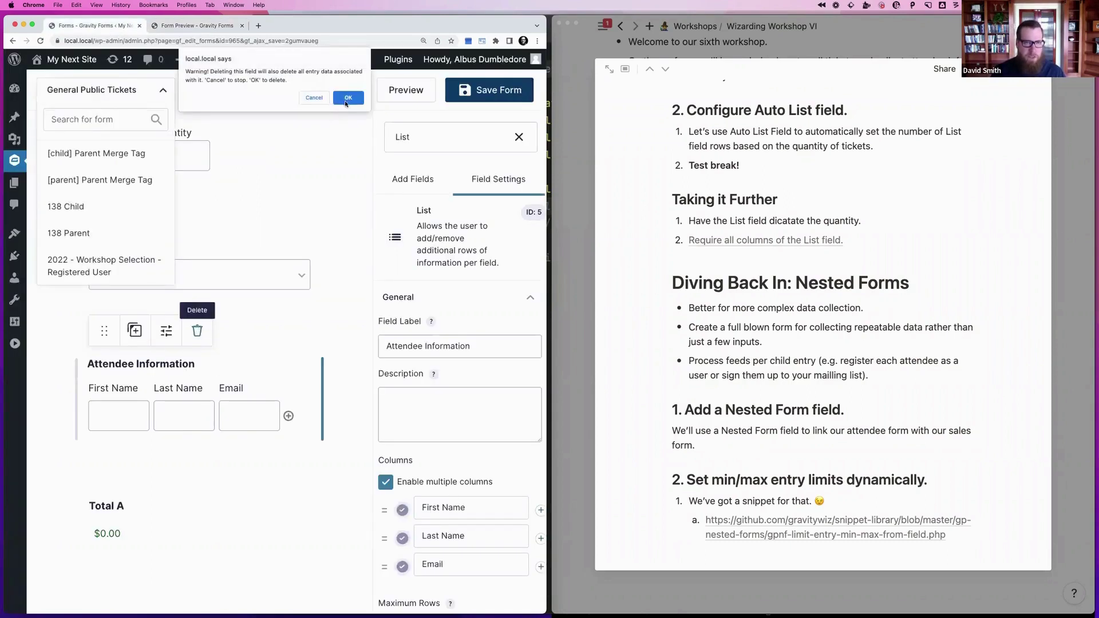
{"action": "left_click", "coordinate": [347, 98]}
{"action": "double_click", "coordinate": [424, 143]}
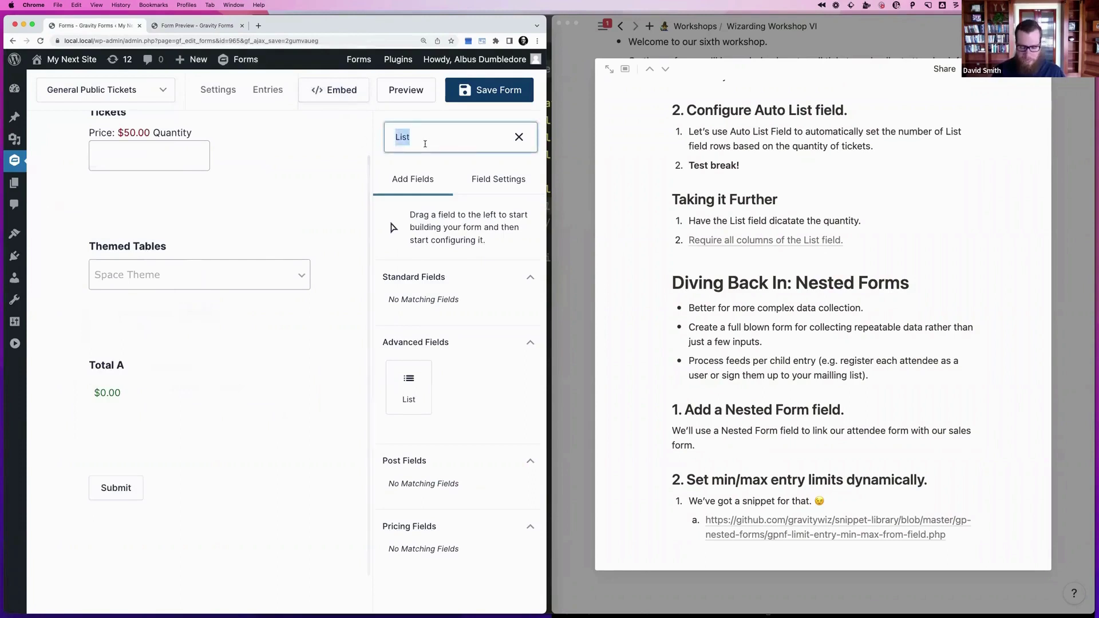
{"action": "type", "text": "Nested Fo"}
{"action": "left_click_drag", "start_coordinate": [409, 383], "coordinate": [177, 369]}
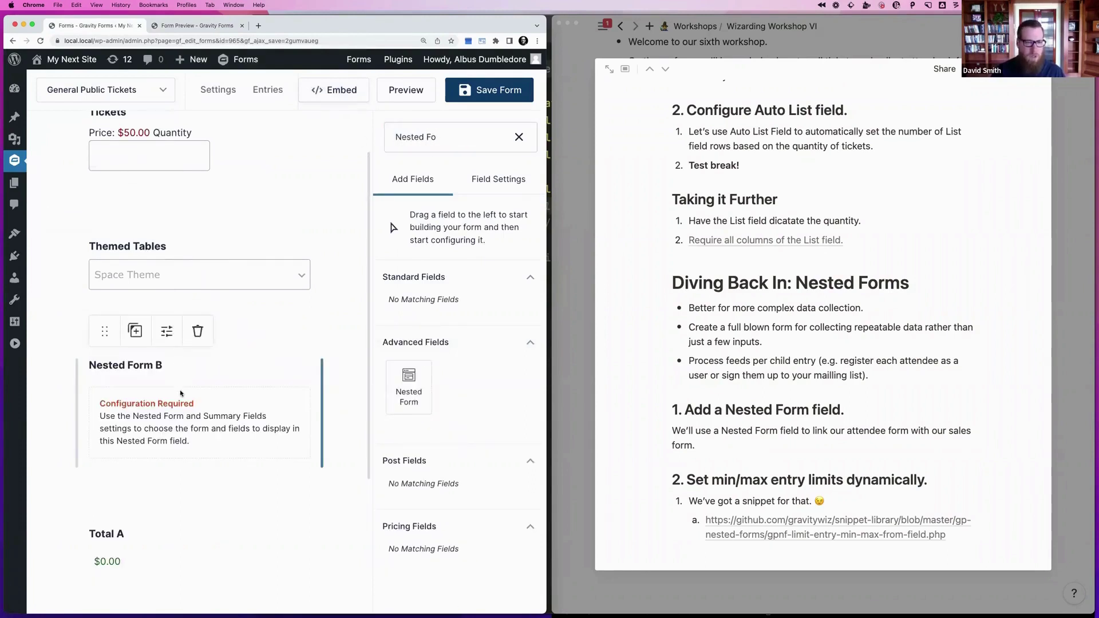
{"action": "scroll", "coordinate": [459, 416], "scroll_direction": "down", "scroll_amount": 2}
{"action": "left_click", "coordinate": [459, 417]}
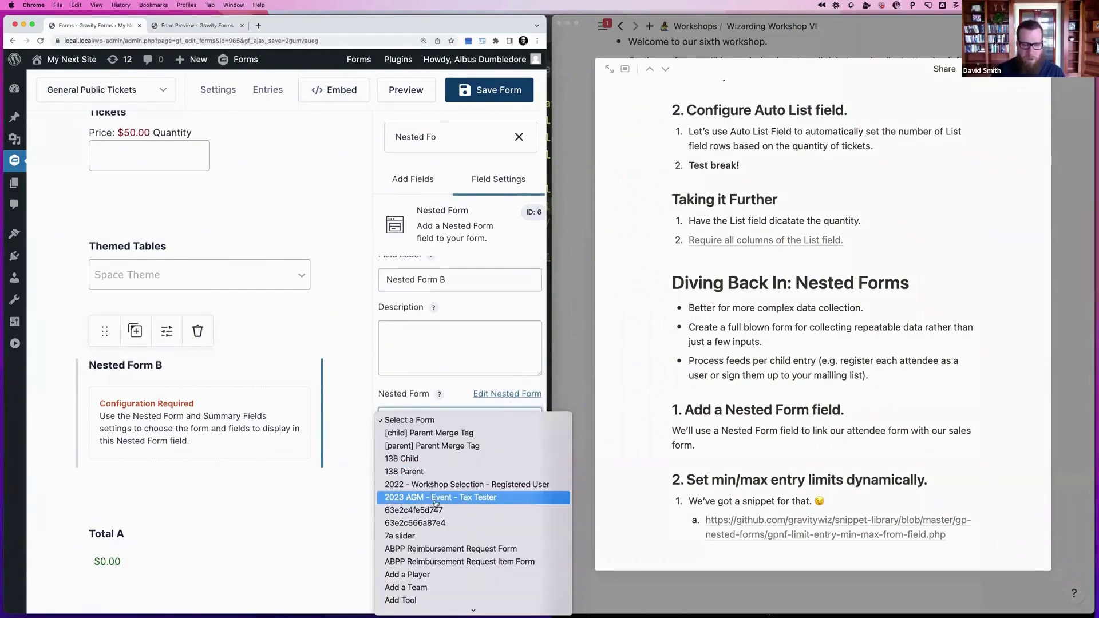
Select 'Workshop VI: Attendee Child Form' as the nested form for Nested Form B
{"action": "key", "text": "End"}
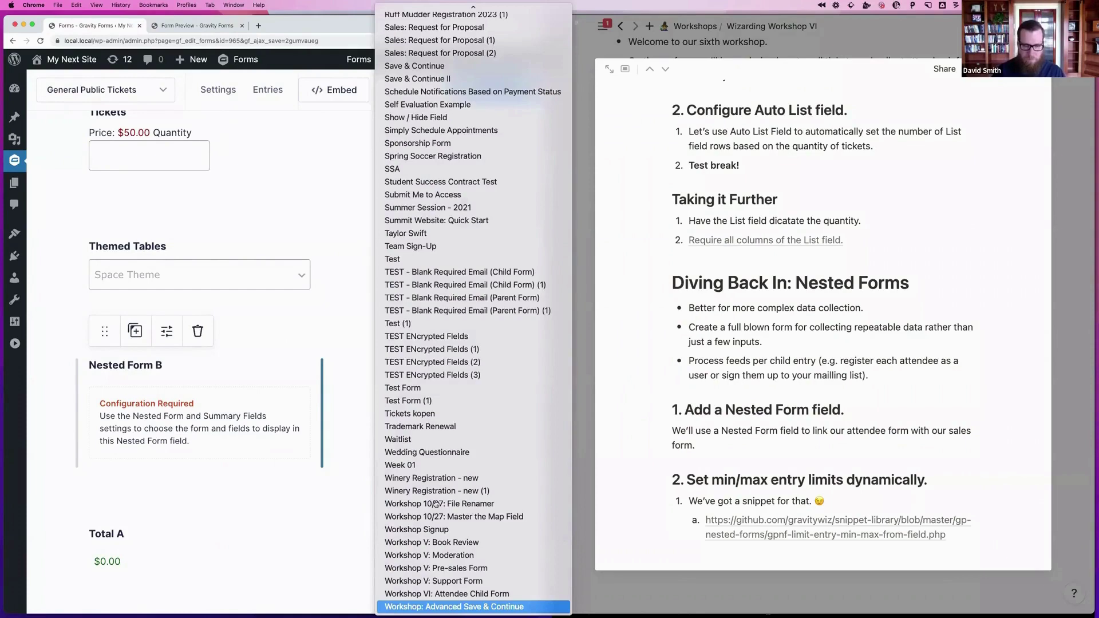
{"action": "key", "text": "Up"}
{"action": "key", "text": "Return"}
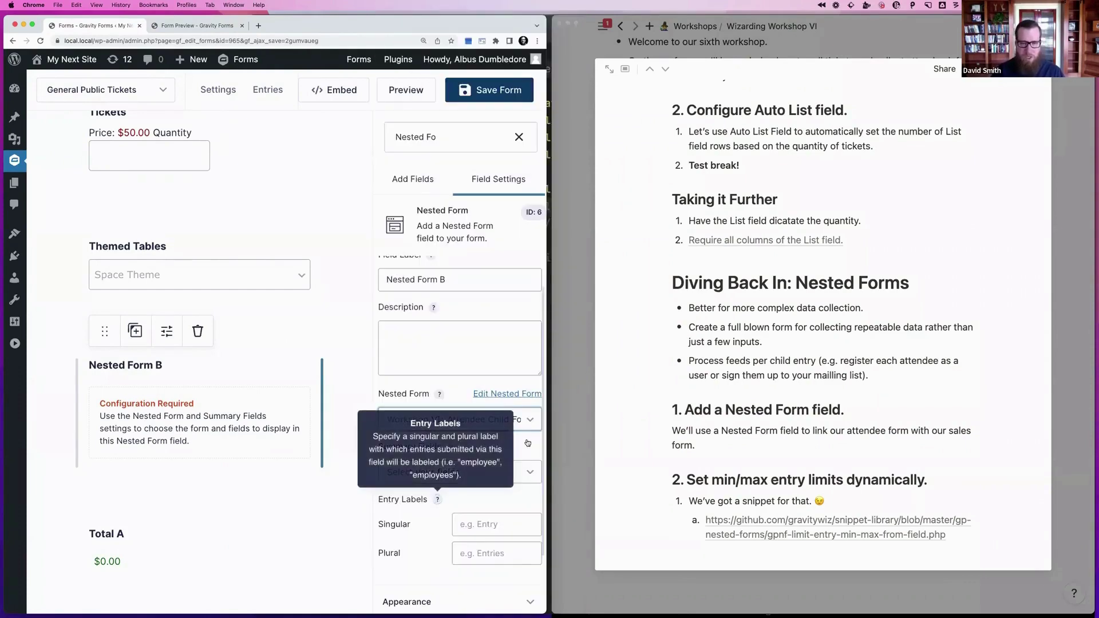
{"action": "left_click", "coordinate": [509, 394]}
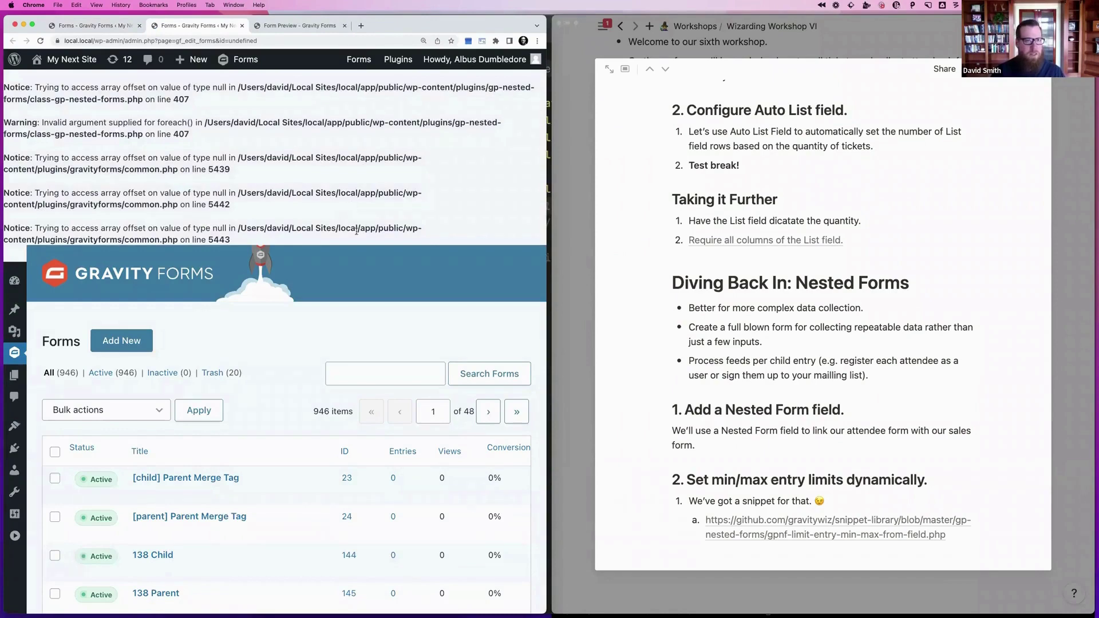
{"action": "scroll", "coordinate": [356, 230], "scroll_direction": "down", "scroll_amount": 1}
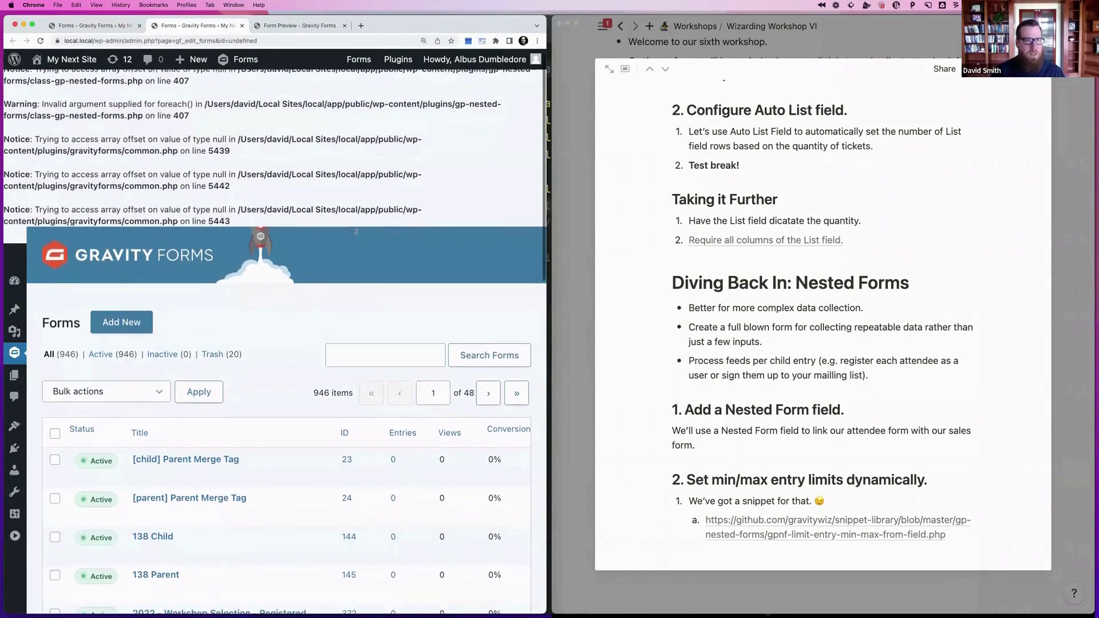
{"action": "scroll", "coordinate": [356, 230], "scroll_direction": "down", "scroll_amount": 5}
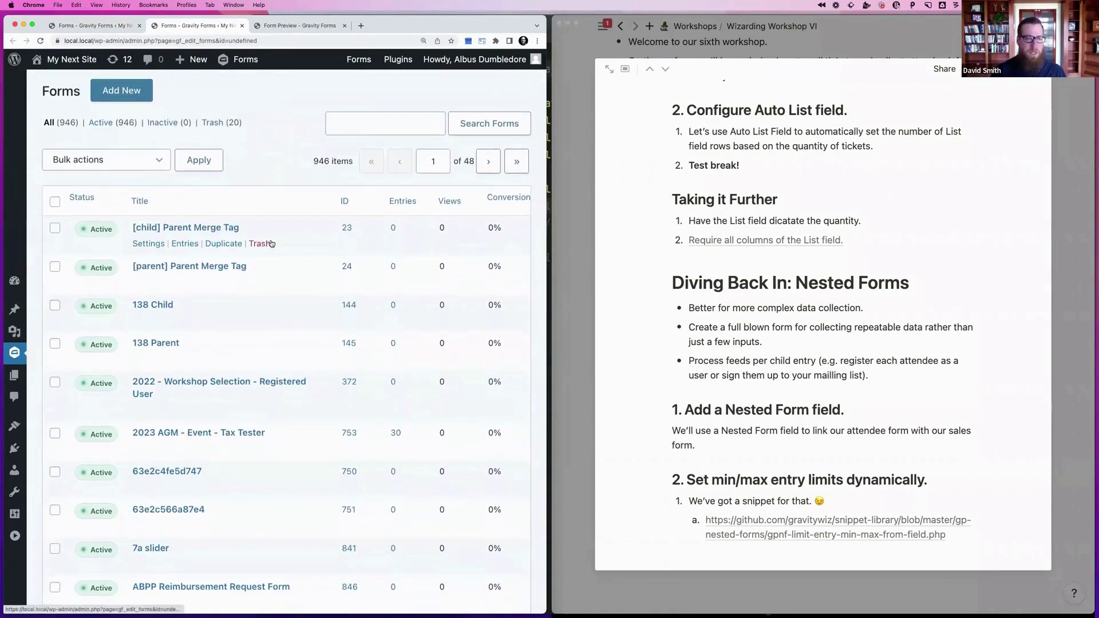
{"action": "key", "text": "super+w"}
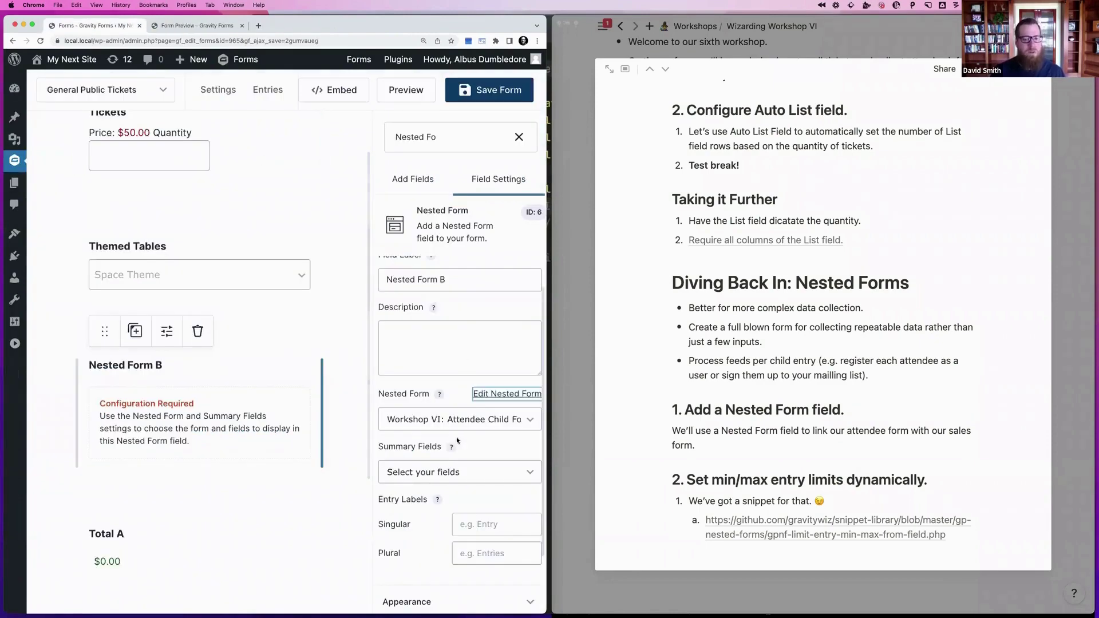
Save the General Public Tickets form, reload the editor, and open the child form for editing
{"action": "left_click", "coordinate": [458, 420]}
{"action": "key", "text": "Escape"}
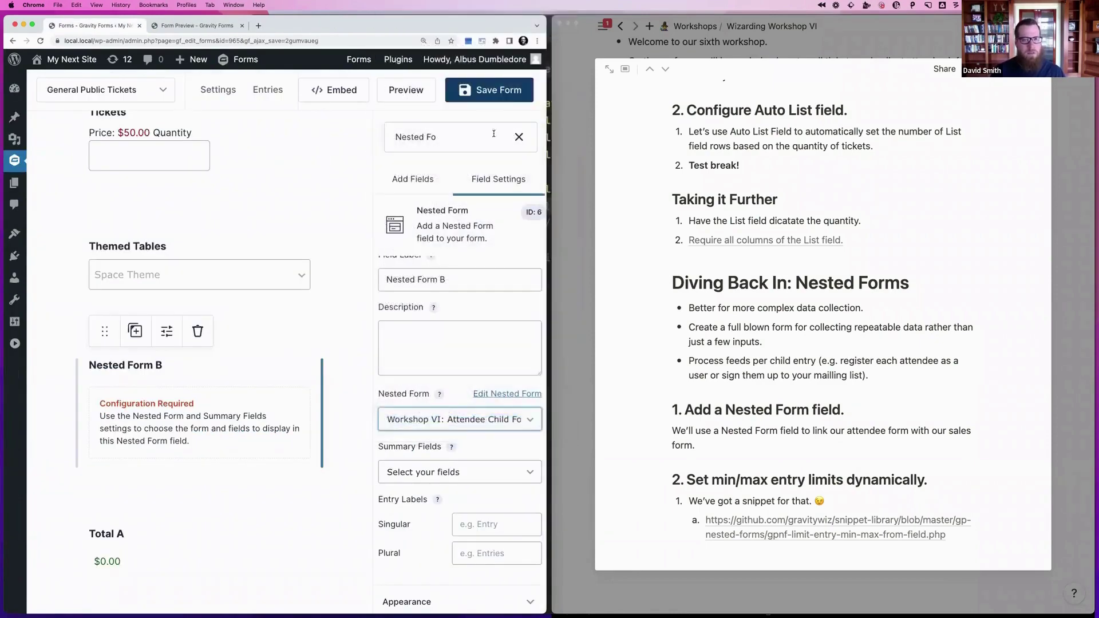
{"action": "left_click", "coordinate": [497, 90]}
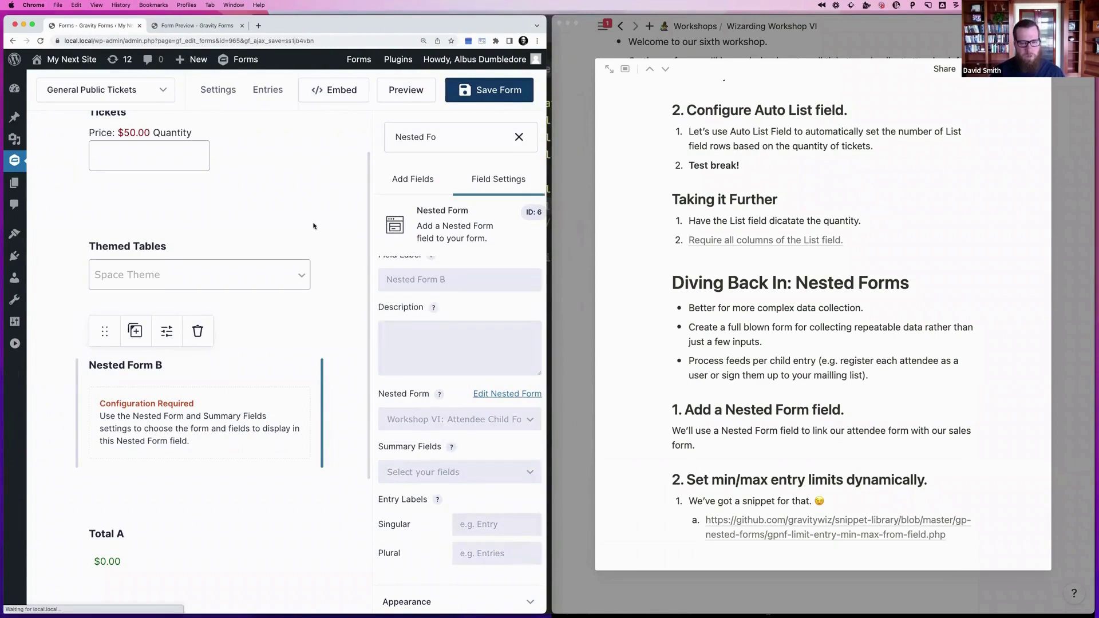
{"action": "key", "text": "super+r"}
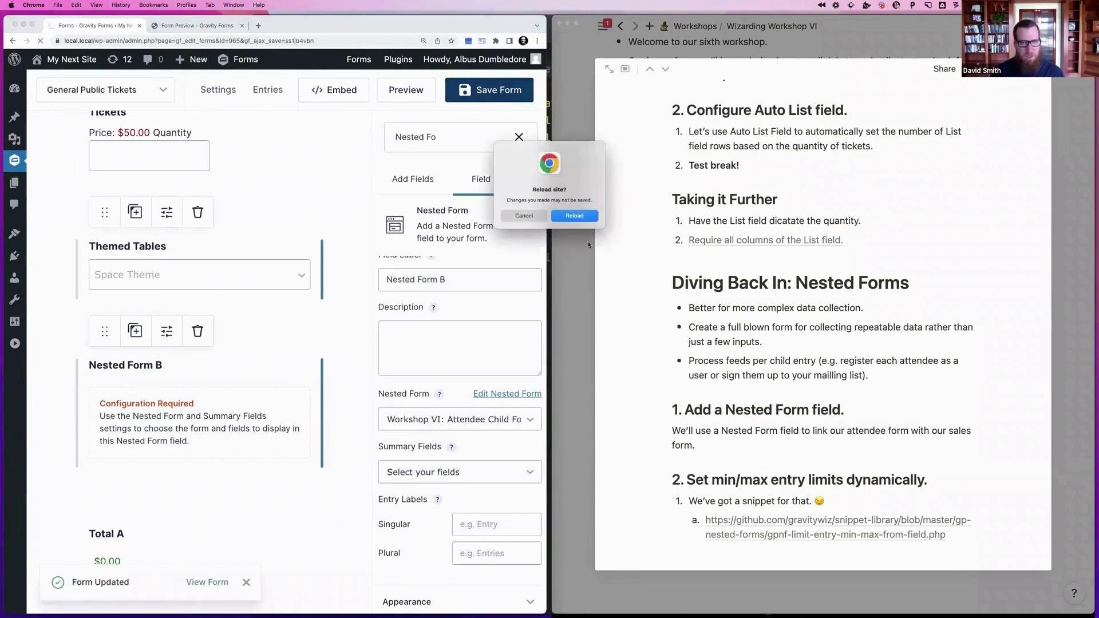
{"action": "key", "text": "Return"}
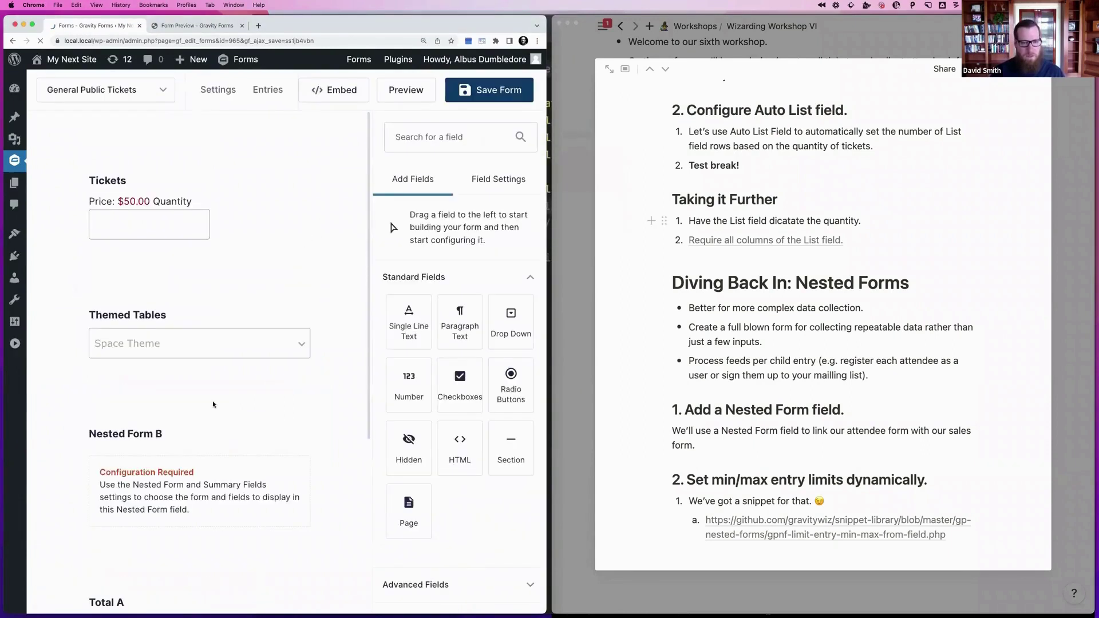
{"action": "left_click", "coordinate": [213, 404]}
{"action": "left_click", "coordinate": [505, 436]}
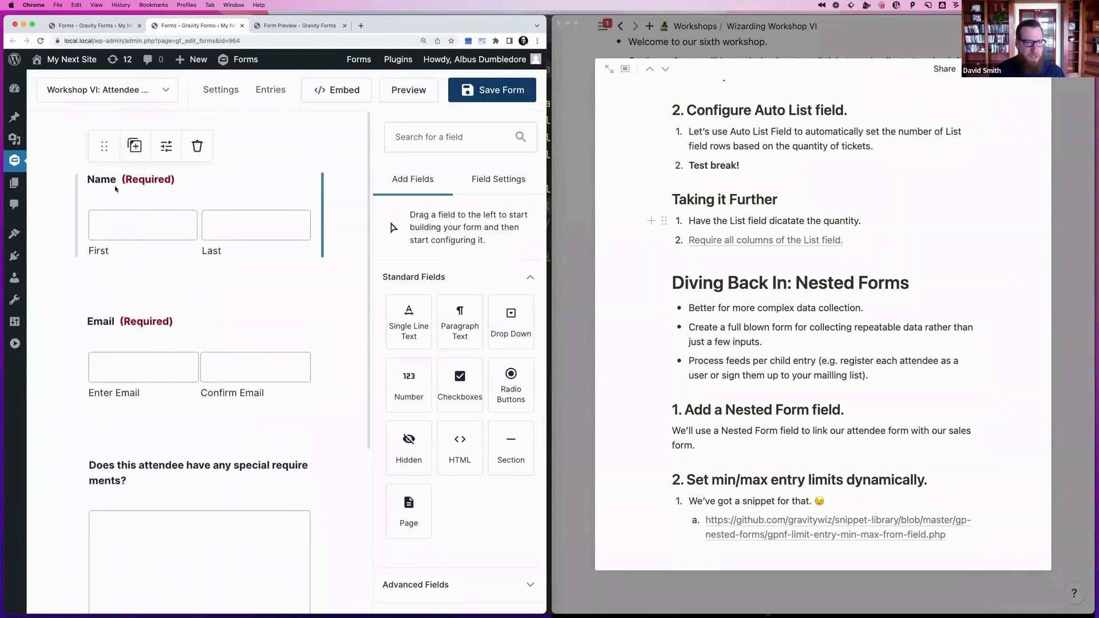
Look over the Workshop VI attendee form's Name, Email and special requirements fields, then close its tab
{"action": "scroll", "coordinate": [236, 195], "scroll_direction": "down", "scroll_amount": 3}
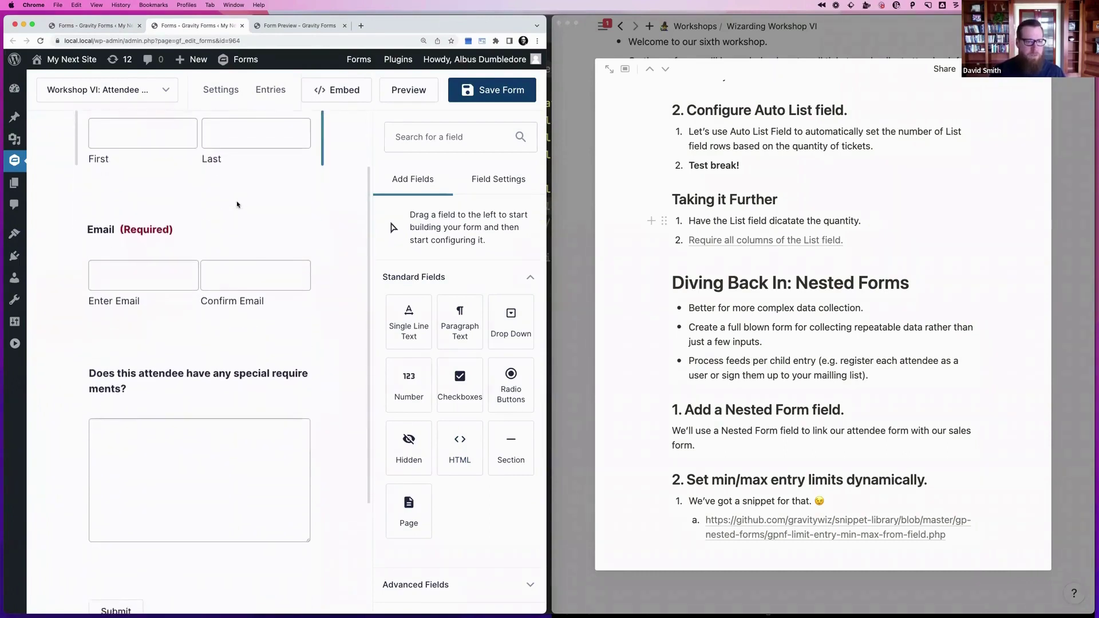
{"action": "scroll", "coordinate": [174, 234], "scroll_direction": "up", "scroll_amount": 6}
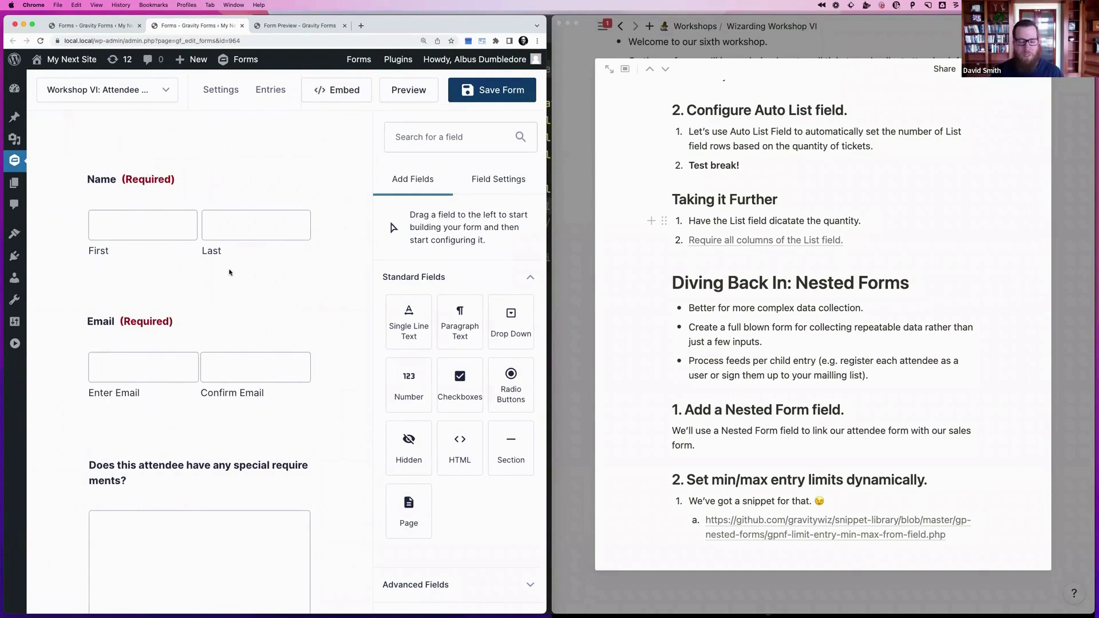
{"action": "mouse_move", "coordinate": [213, 256]}
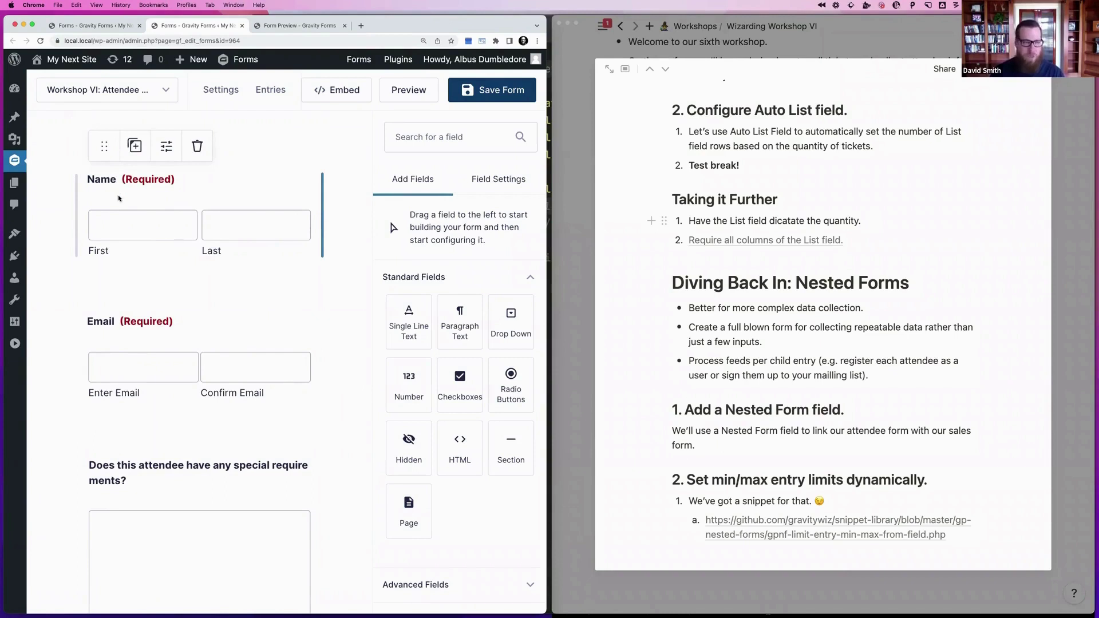
{"action": "mouse_move", "coordinate": [113, 299]}
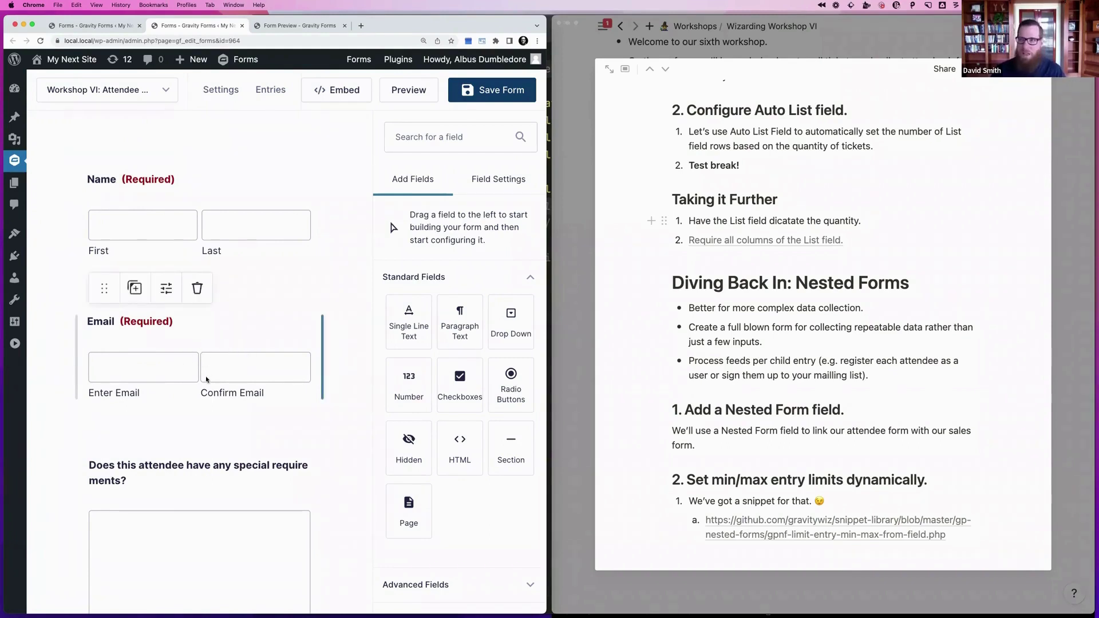
{"action": "scroll", "coordinate": [206, 379], "scroll_direction": "down", "scroll_amount": 4}
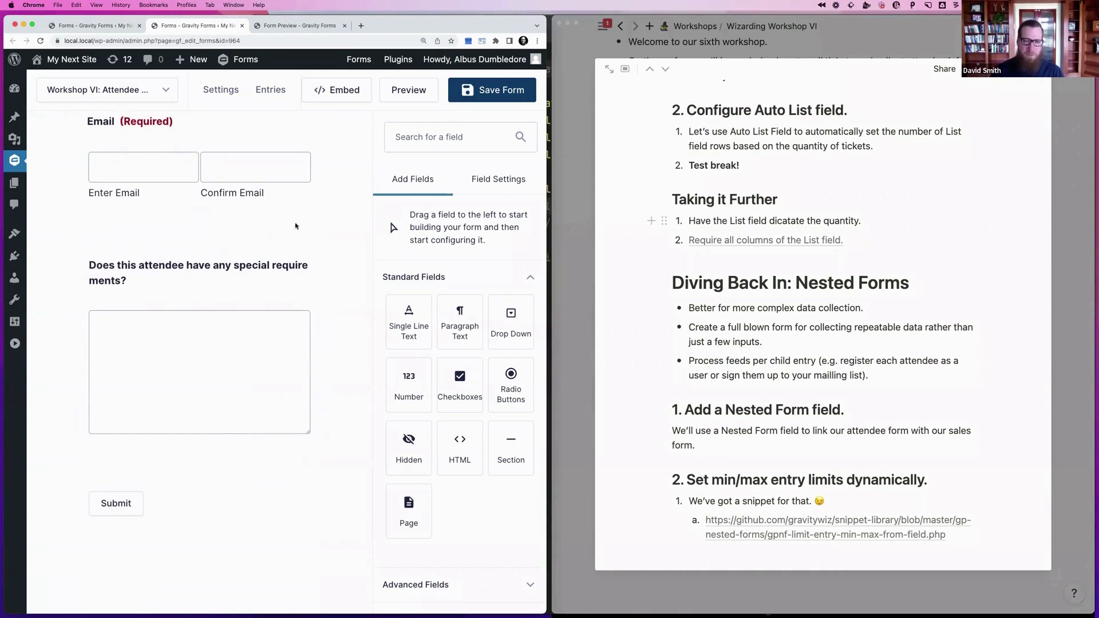
{"action": "scroll", "coordinate": [349, 202], "scroll_direction": "up", "scroll_amount": 4}
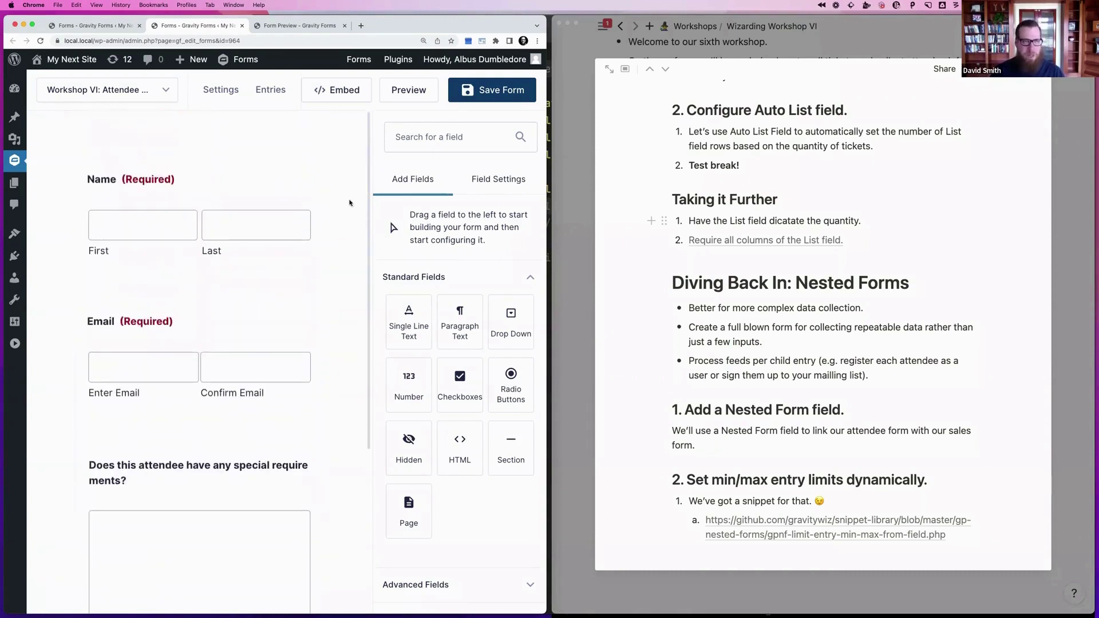
{"action": "left_click", "coordinate": [241, 25]}
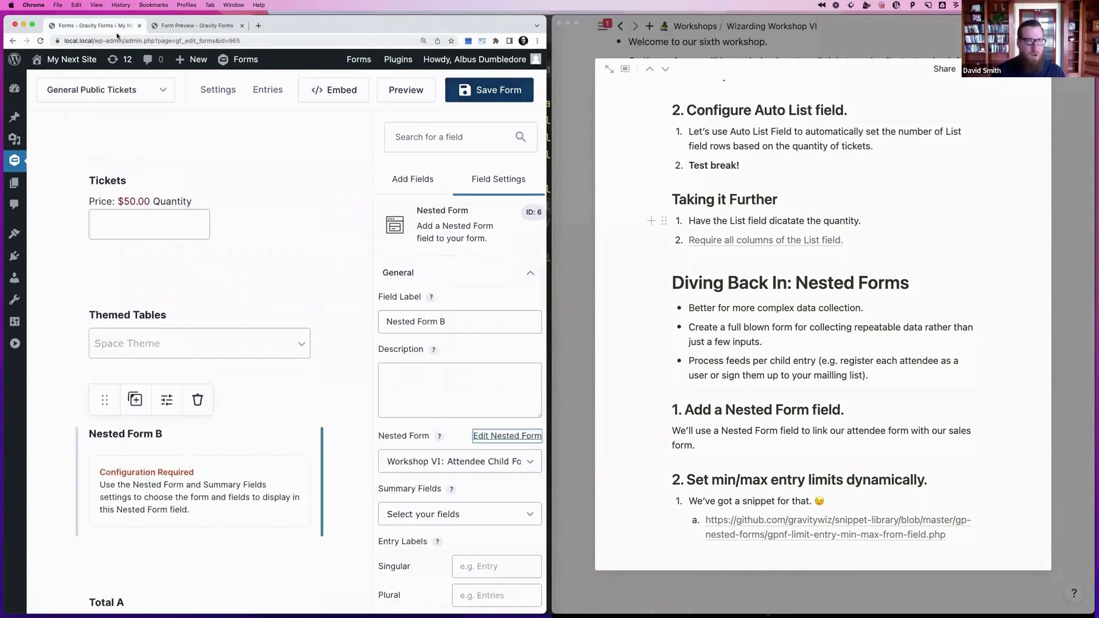
Choose Name and Email as the summary fields shown in the nested entries table
{"action": "left_click", "coordinate": [107, 90]}
{"action": "left_click", "coordinate": [423, 514]}
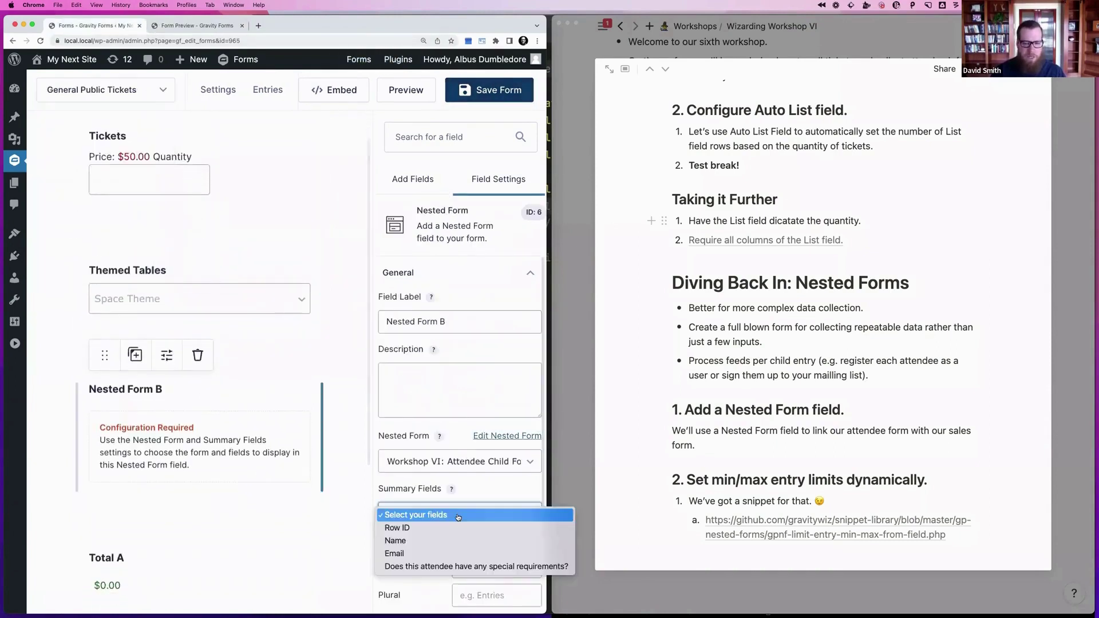
{"action": "left_click", "coordinate": [415, 541]}
{"action": "left_click", "coordinate": [429, 514]}
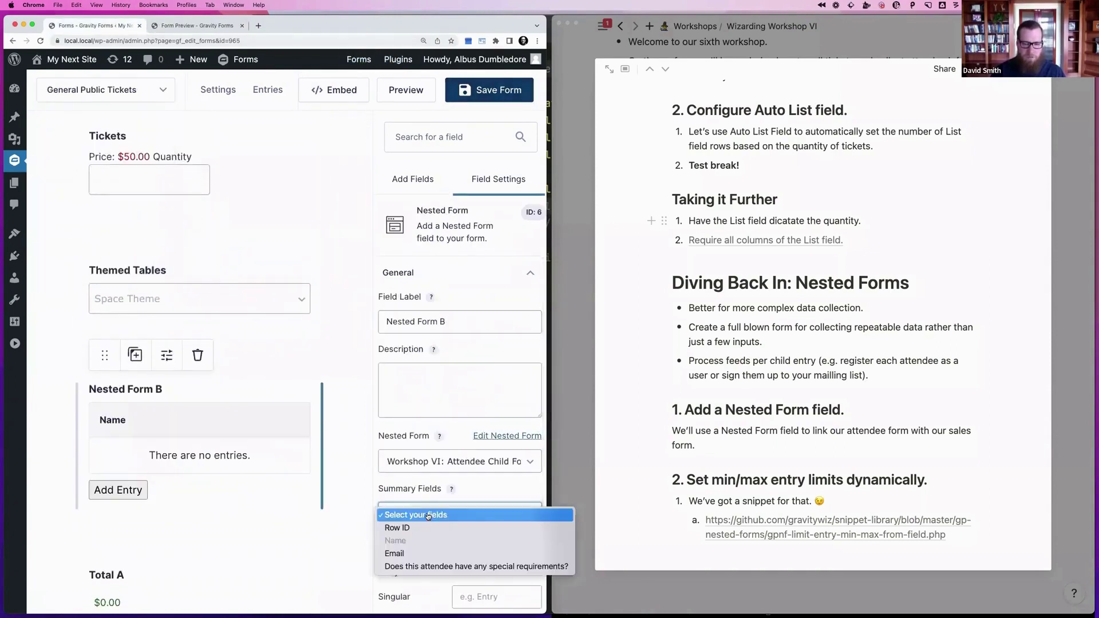
{"action": "left_click", "coordinate": [411, 553]}
{"action": "scroll", "coordinate": [469, 496], "scroll_direction": "down", "scroll_amount": 3}
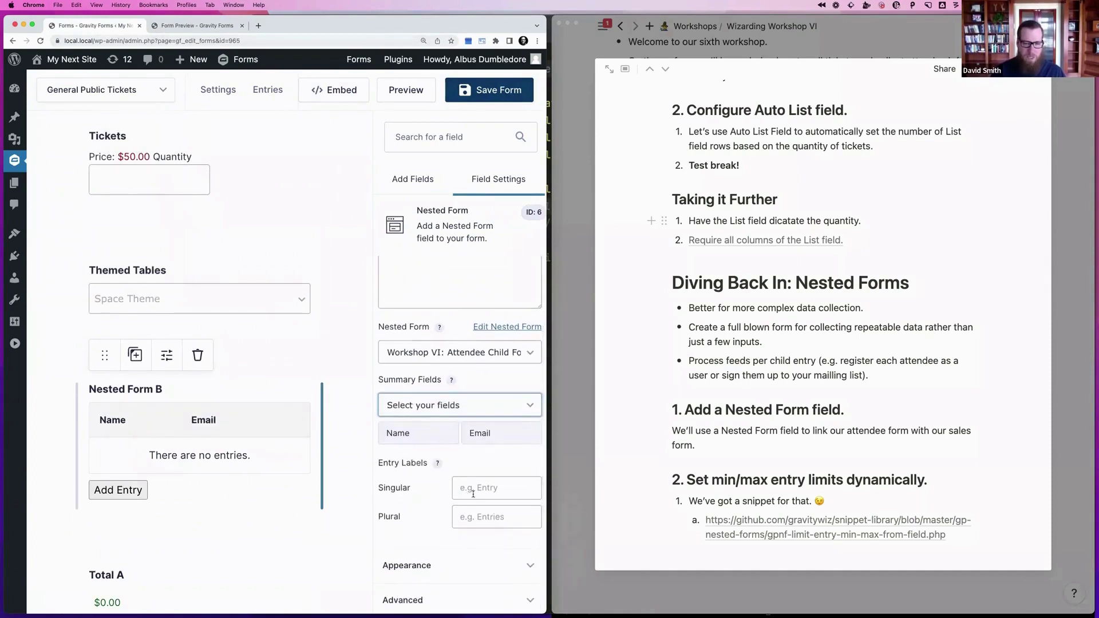
Set the entry labels to 'Attendee' (singular) and 'Attendees' (plural), fixing the plural typo
{"action": "left_click", "coordinate": [479, 489]}
{"action": "type", "text": "At"}
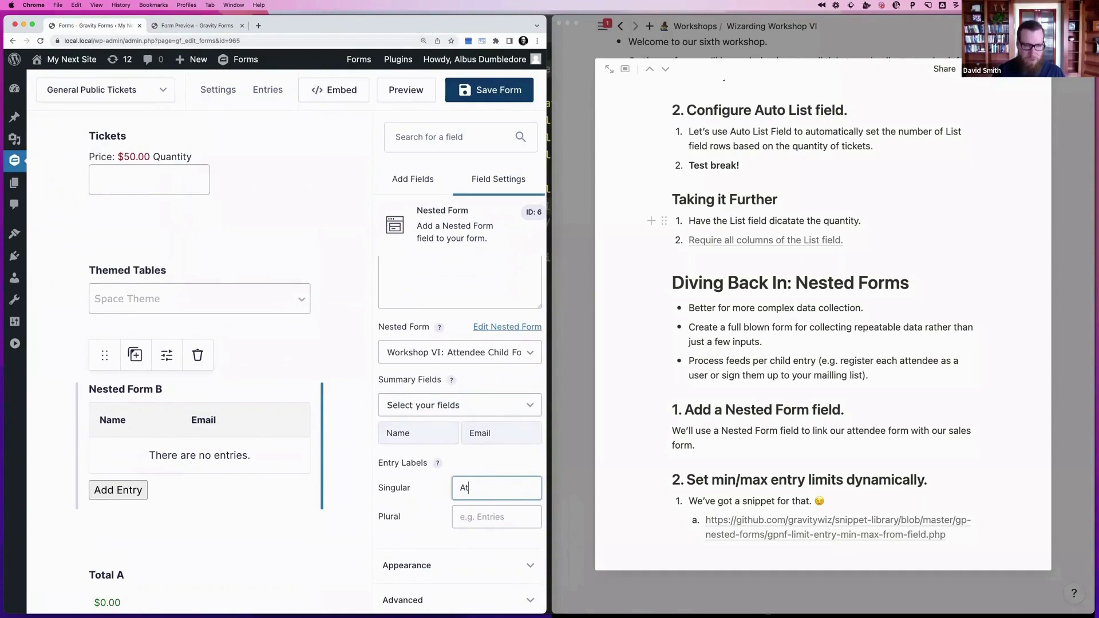
{"action": "type", "text": "tendee"}
{"action": "key", "text": "Tab"}
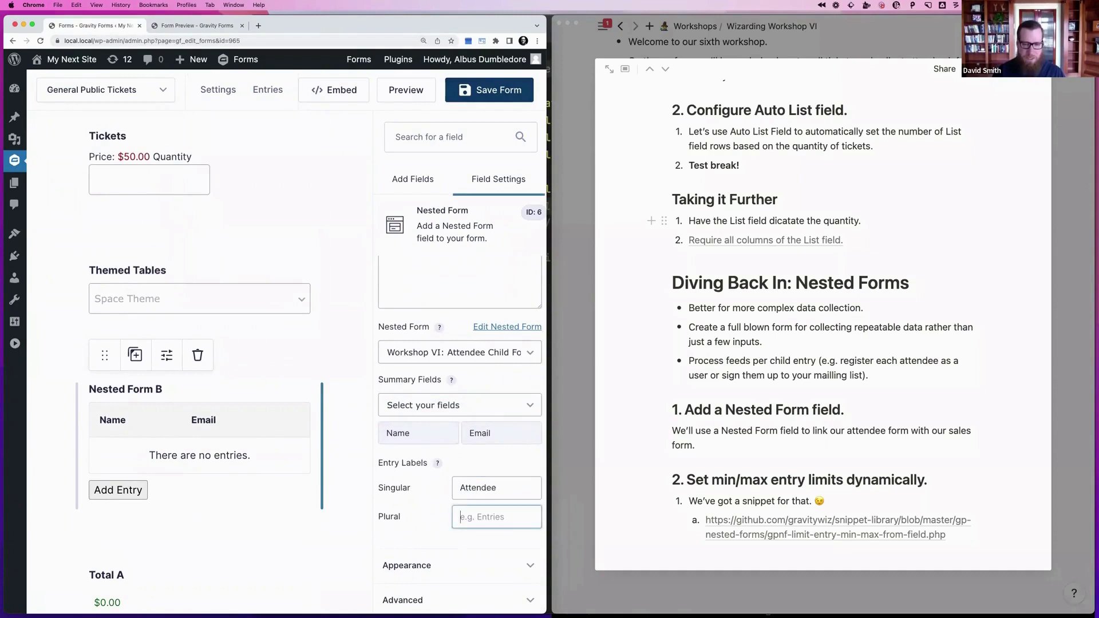
{"action": "type", "text": "Attendess"}
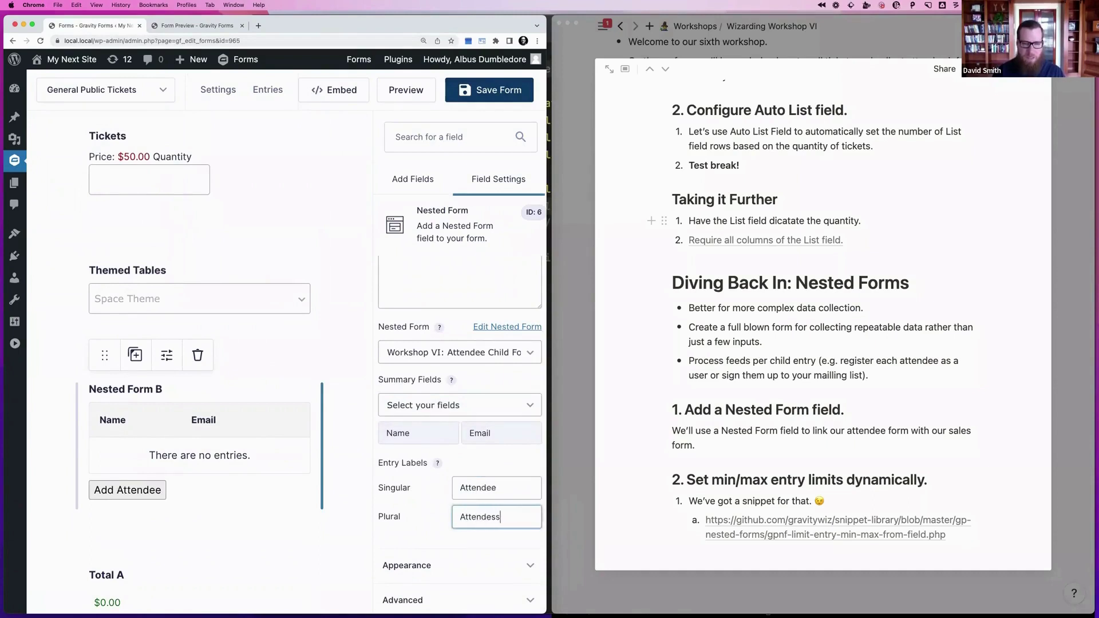
{"action": "key", "text": "Tab"}
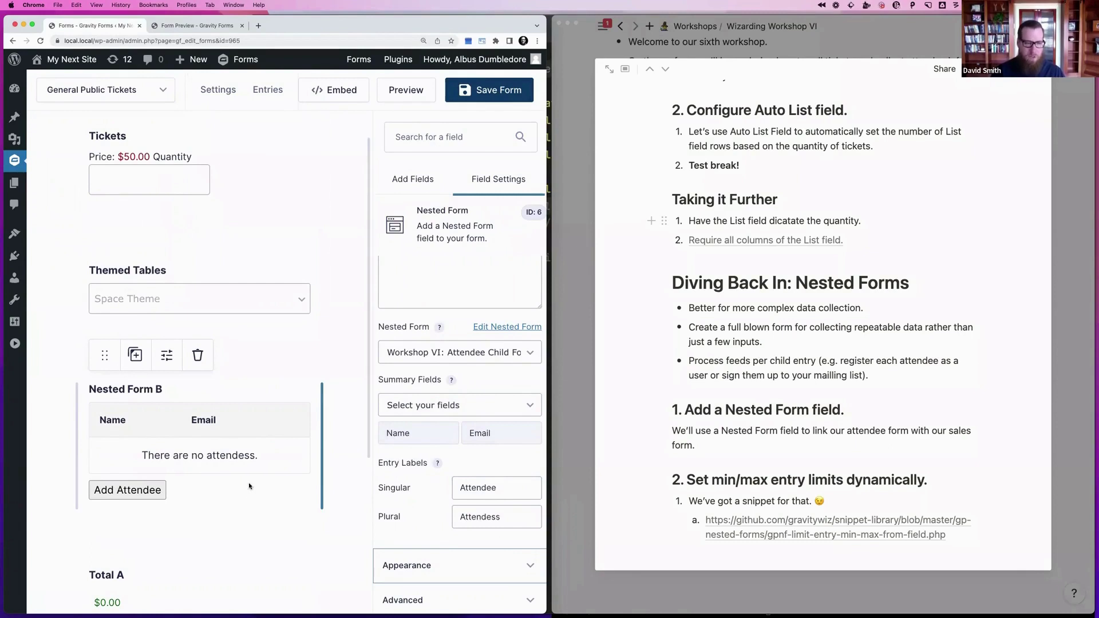
{"action": "left_click", "coordinate": [497, 521]}
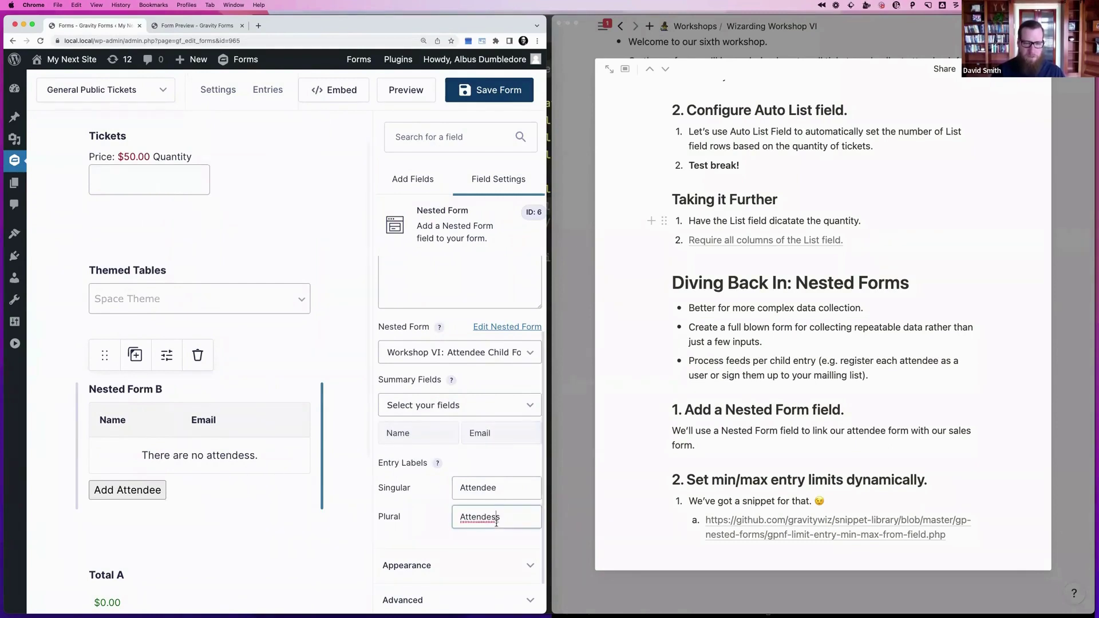
{"action": "key", "text": "BackSpace"}
{"action": "key", "text": "BackSpace"}
{"action": "type", "text": "es"}
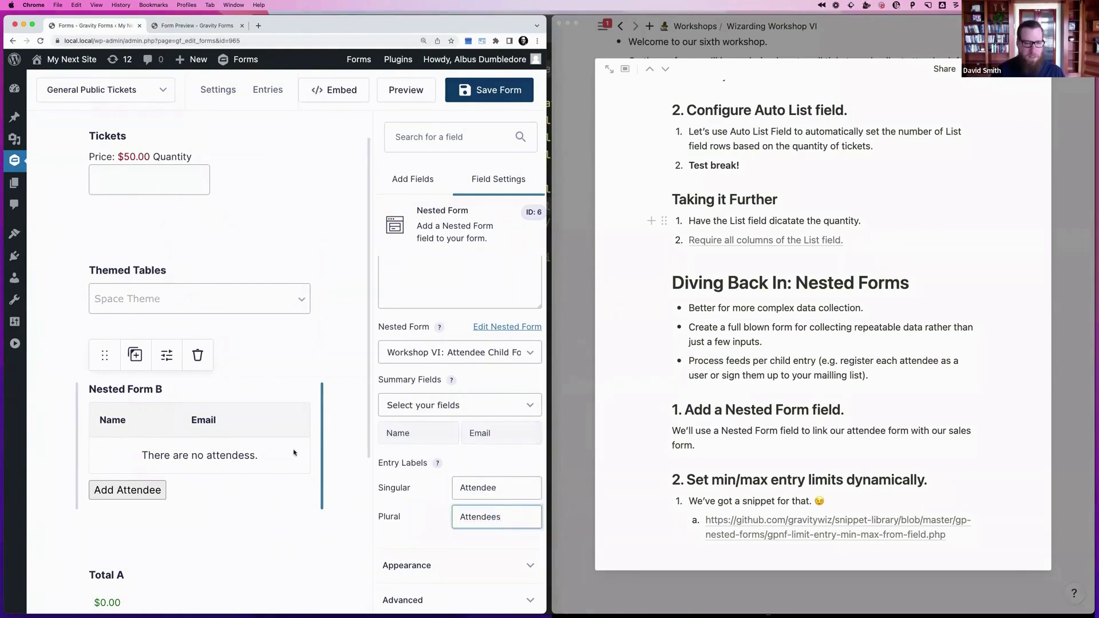
{"action": "left_click", "coordinate": [201, 481]}
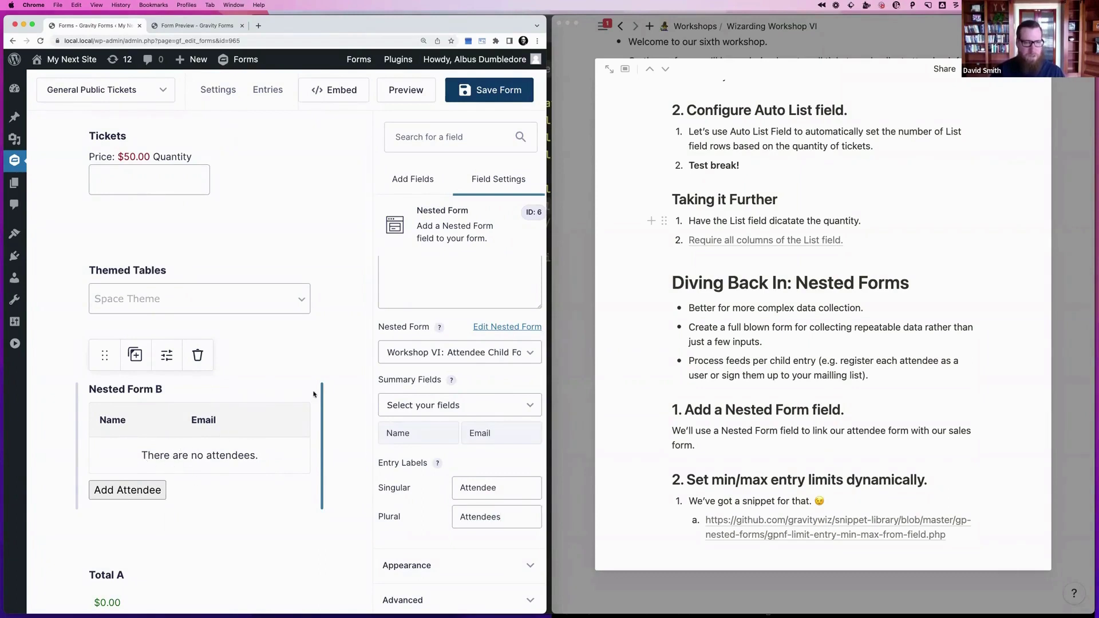
Rename the Nested Form B field label to 'Attendees' and save the form
{"action": "scroll", "coordinate": [314, 395], "scroll_direction": "up", "scroll_amount": 1}
{"action": "scroll", "coordinate": [423, 317], "scroll_direction": "up", "scroll_amount": 3}
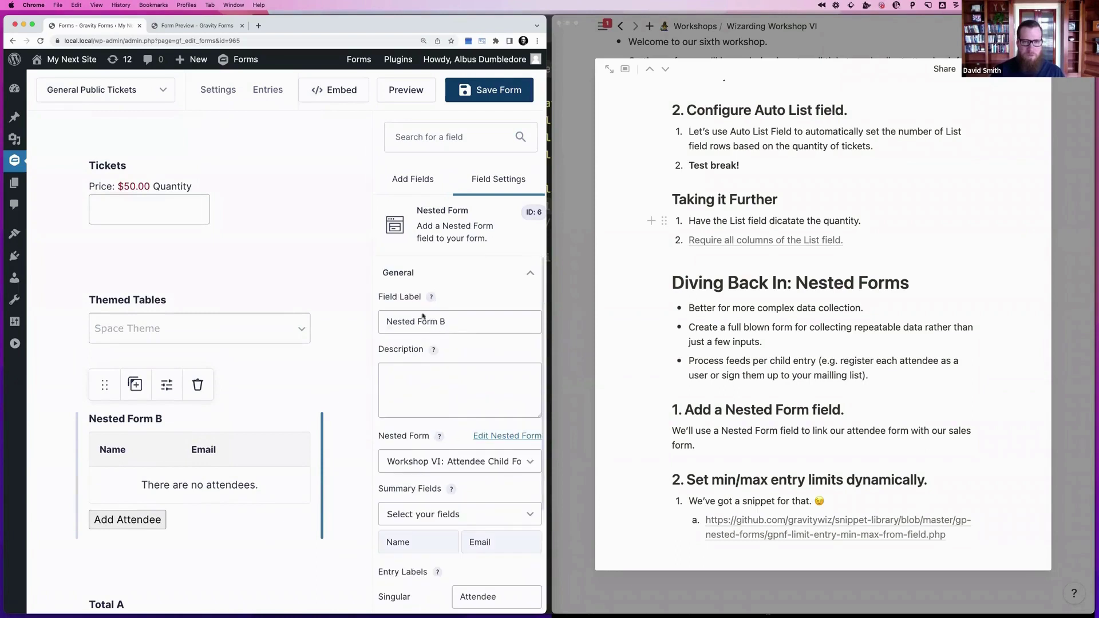
{"action": "triple_click", "coordinate": [403, 321]}
{"action": "type", "text": "Att"}
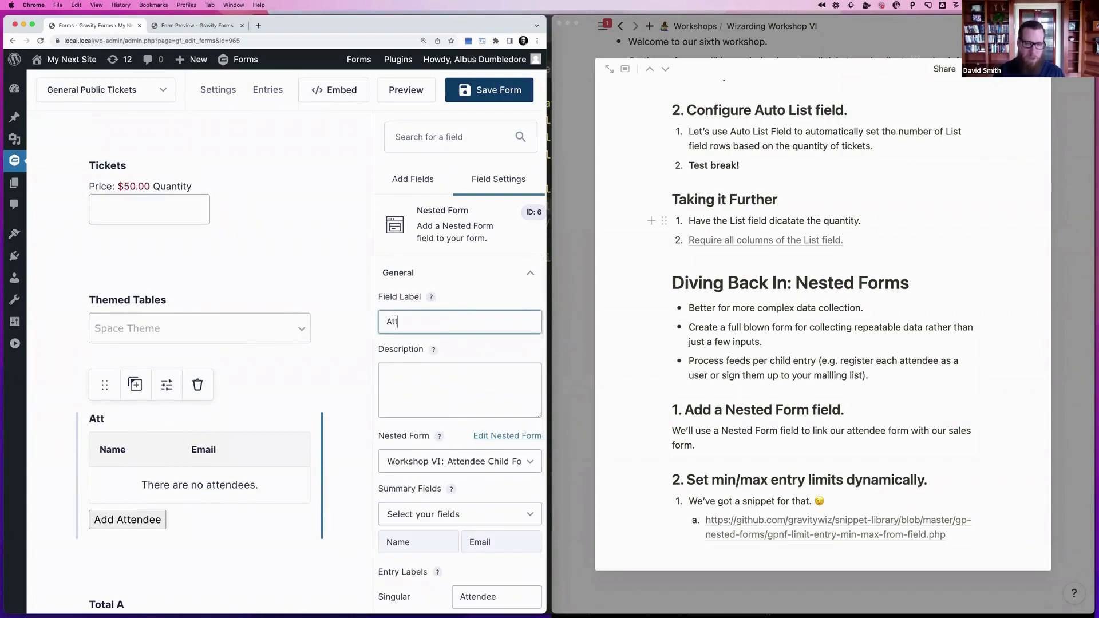
{"action": "type", "text": "endees"}
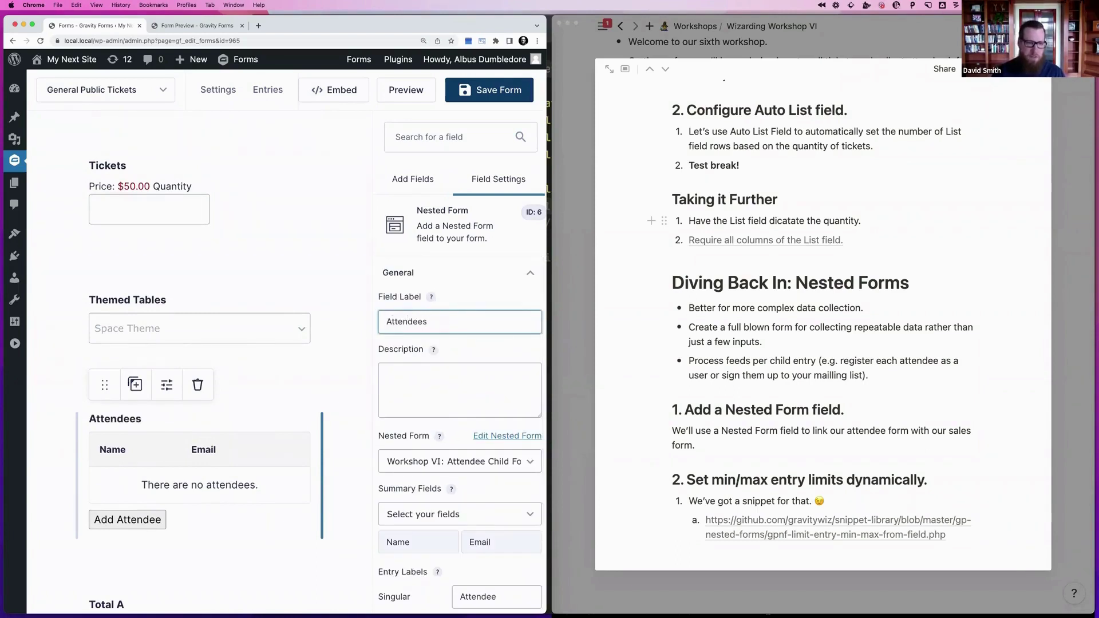
{"action": "left_click", "coordinate": [489, 89]}
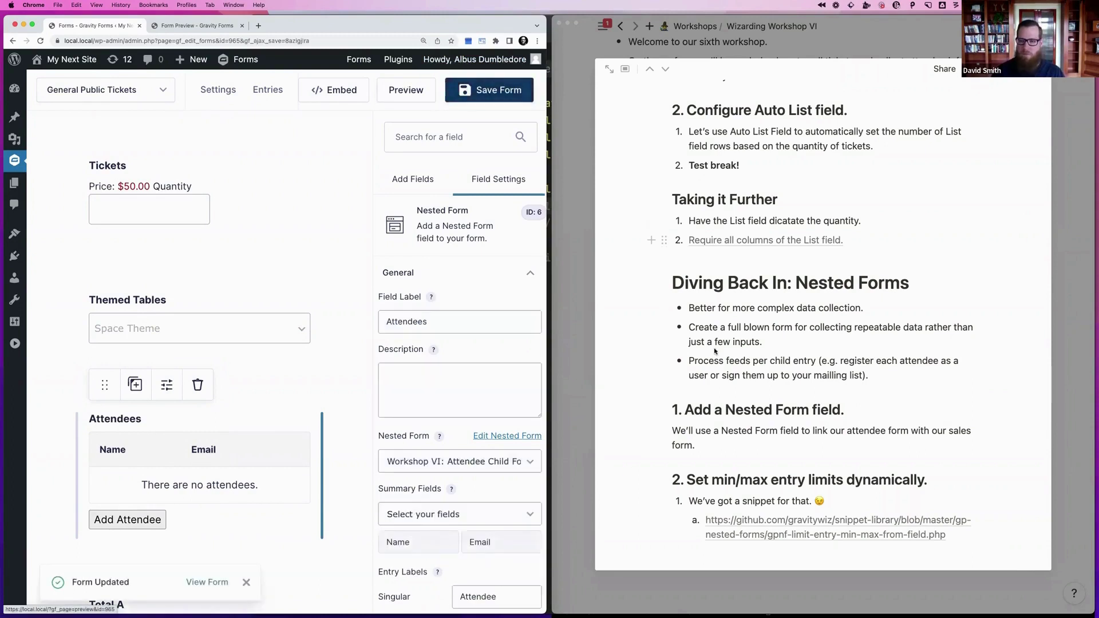
{"action": "scroll", "coordinate": [714, 348], "scroll_direction": "down", "scroll_amount": 1}
{"action": "scroll", "coordinate": [715, 349], "scroll_direction": "down", "scroll_amount": 1}
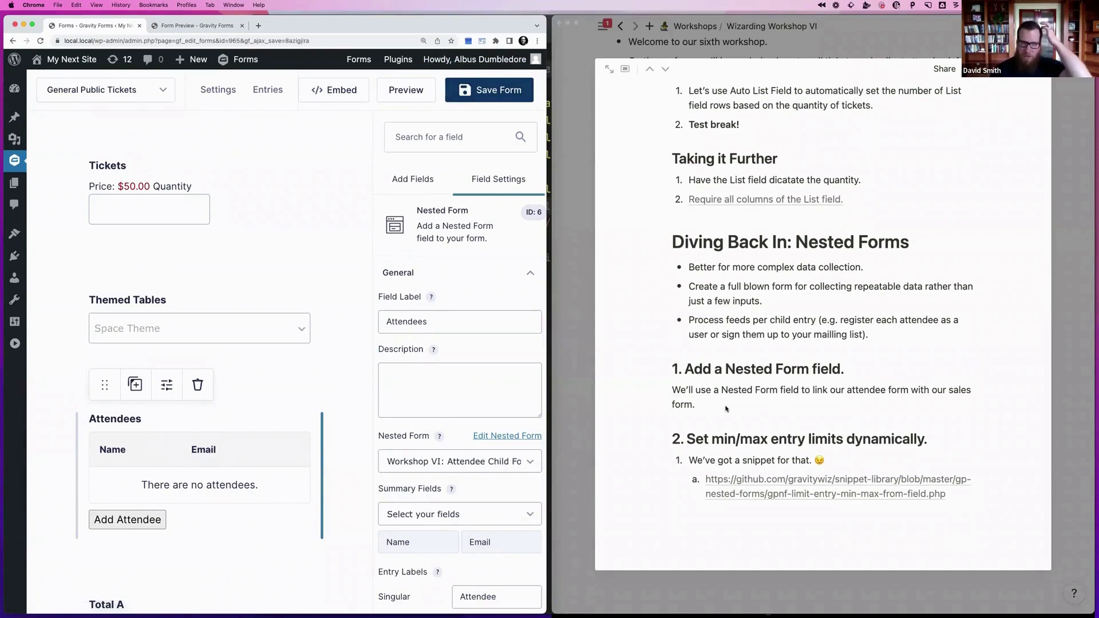
{"action": "mouse_move", "coordinate": [217, 215]}
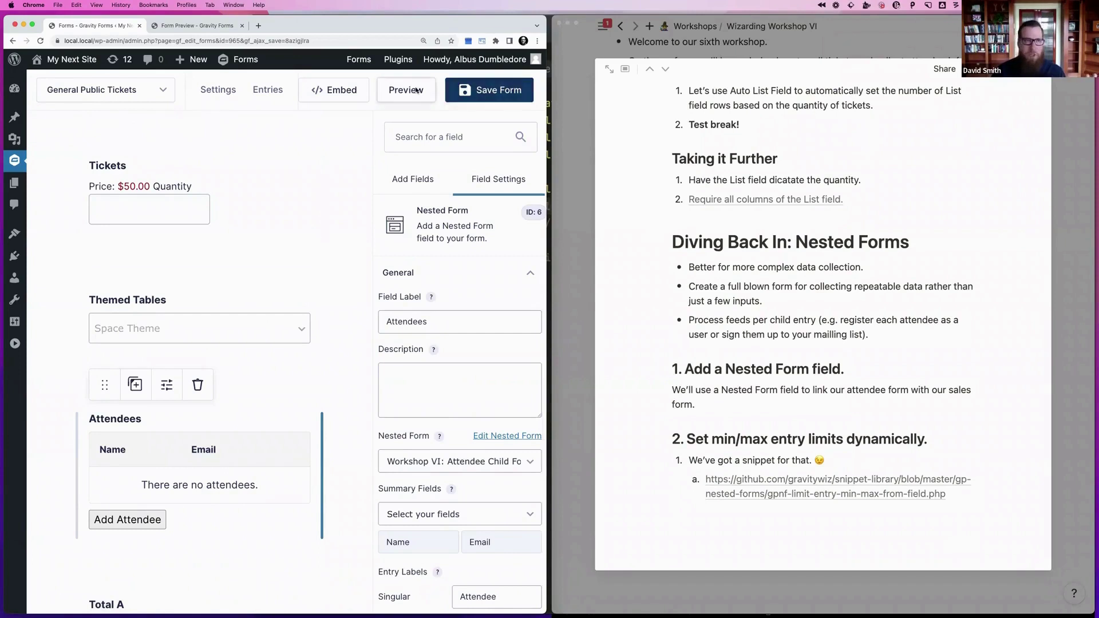
Preview the form and enter a ticket quantity of 3
{"action": "left_click", "coordinate": [406, 90]}
{"action": "left_click", "coordinate": [344, 25]}
{"action": "left_click", "coordinate": [293, 157]}
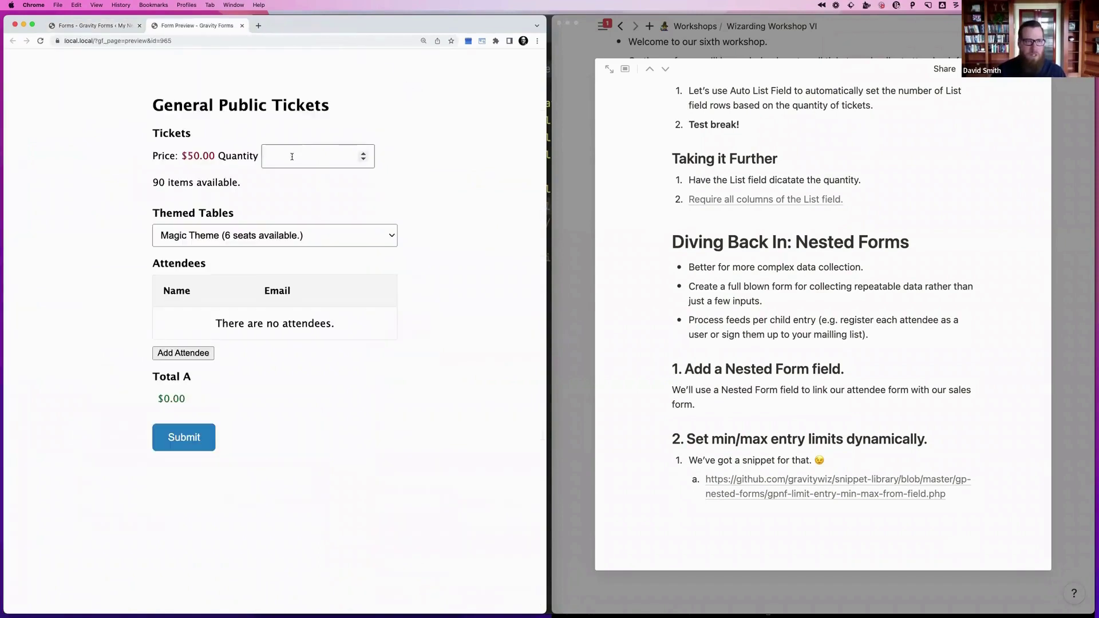
{"action": "type", "text": "3"}
{"action": "left_click", "coordinate": [515, 218]}
Add an attendee with first and last name, email, confirmed email, and 'None.' as special requirements
{"action": "left_click", "coordinate": [183, 353]}
{"action": "type", "text": "Dave"}
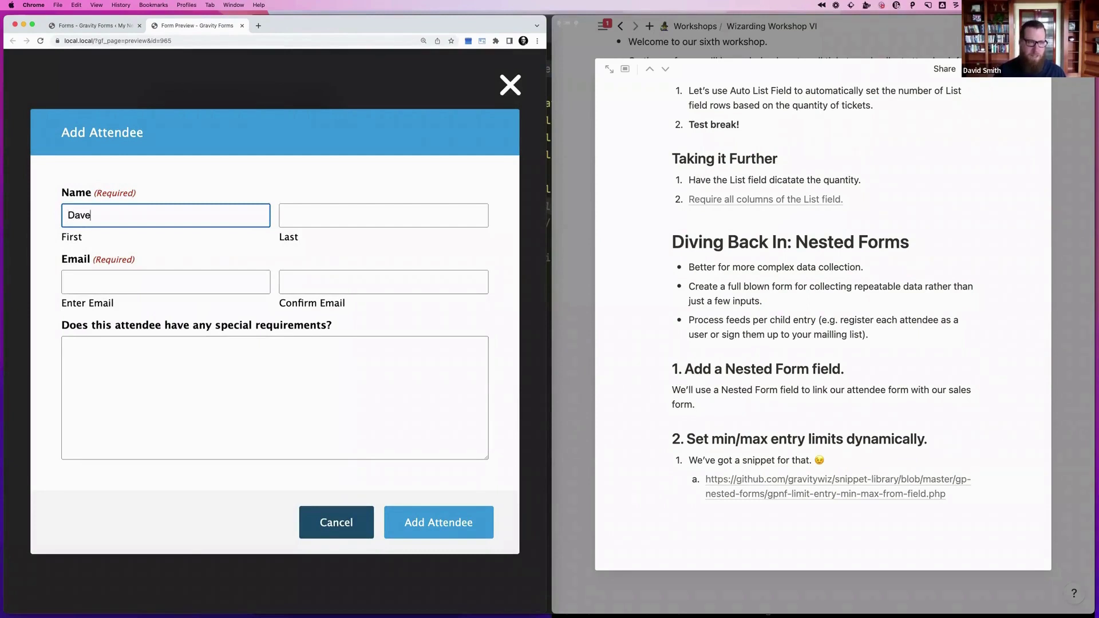
{"action": "key", "text": "Tab"}
{"action": "type", "text": "Smiff"}
{"action": "key", "text": "Tab"}
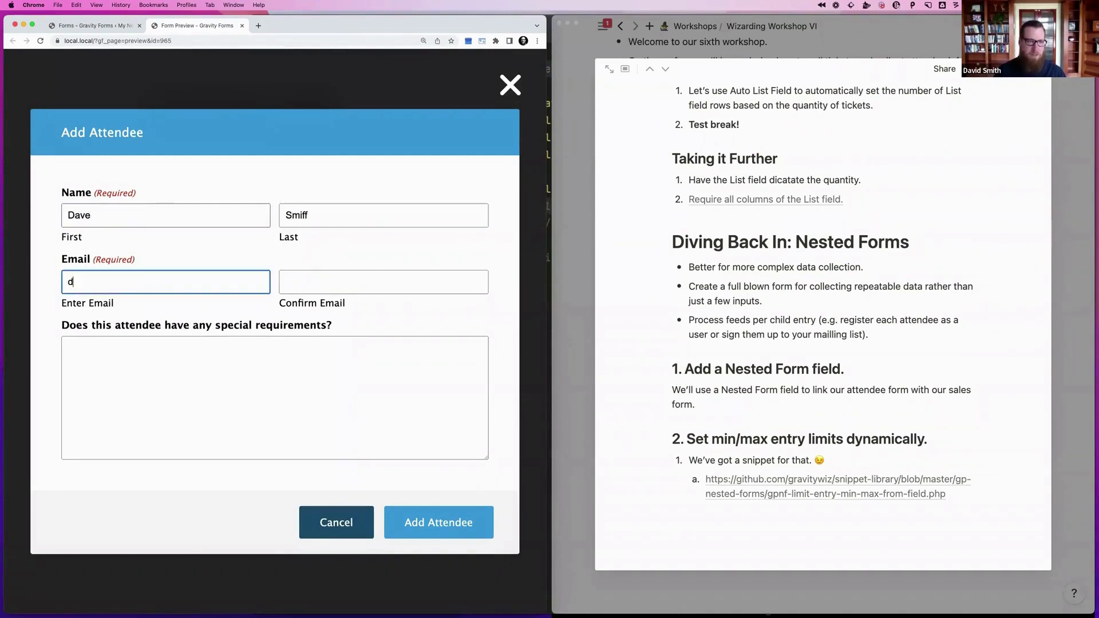
{"action": "key", "text": "Tab"}
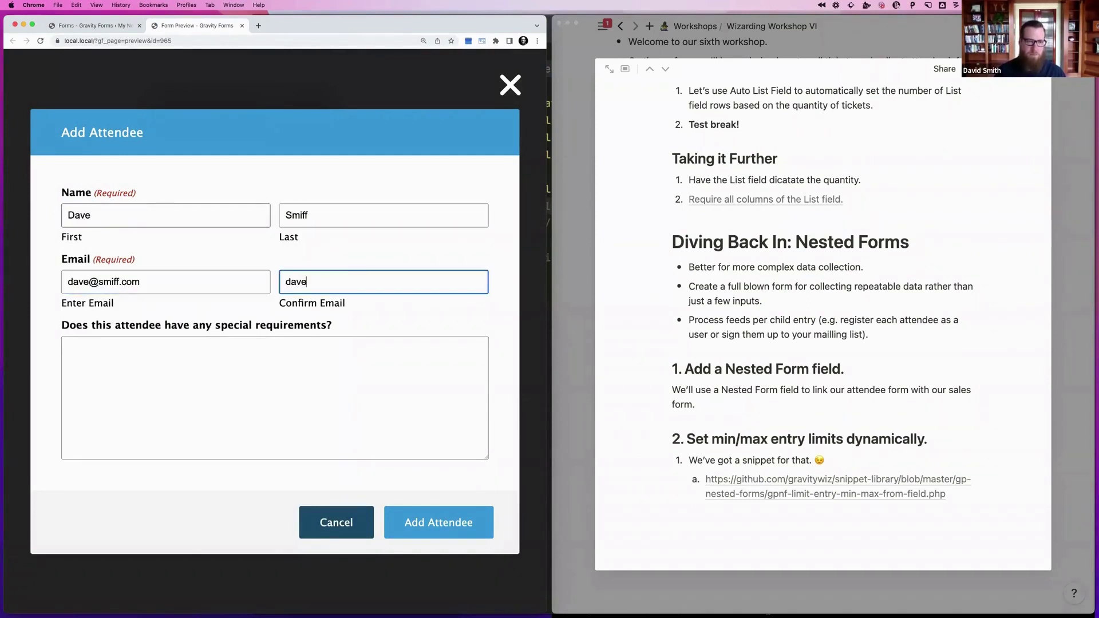
{"action": "key", "text": "Tab"}
{"action": "type", "text": "None."}
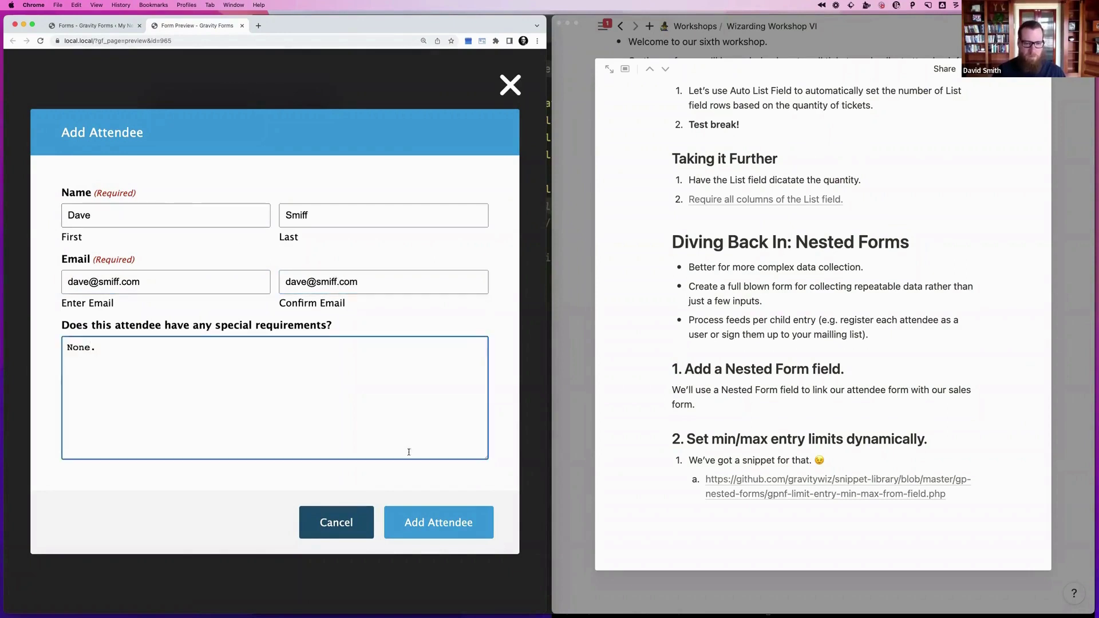
{"action": "left_click", "coordinate": [418, 515]}
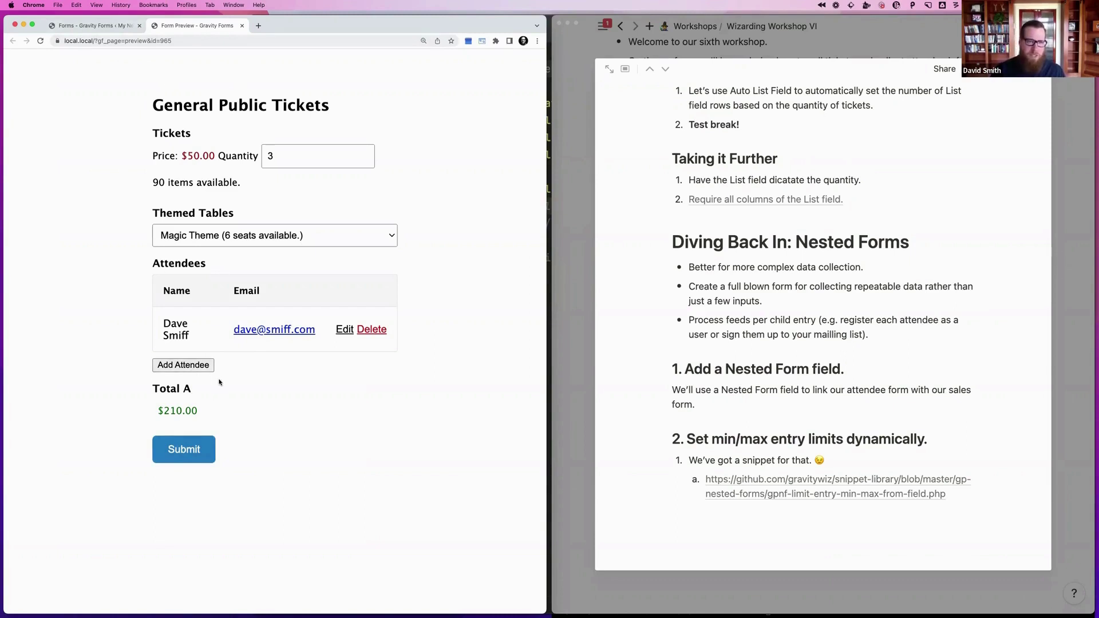
In the Attendees field's Advanced settings, set Entry Limits to minimum 1 and maximum 8
{"action": "key", "text": "ctrl+shift+Tab"}
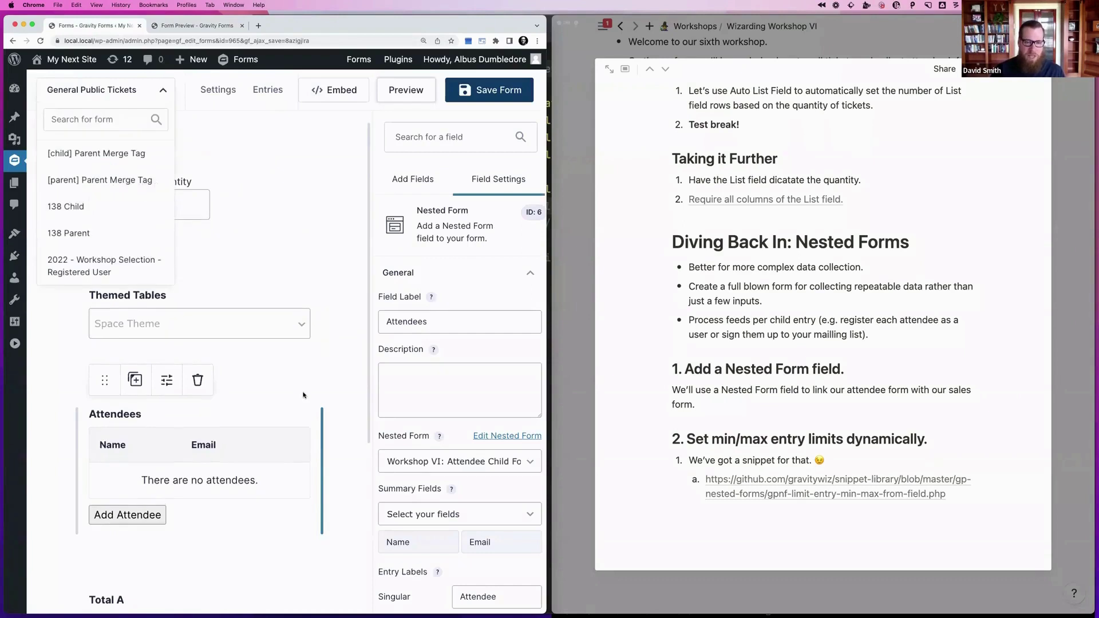
{"action": "scroll", "coordinate": [458, 458], "scroll_direction": "down", "scroll_amount": 3}
{"action": "left_click", "coordinate": [405, 558]}
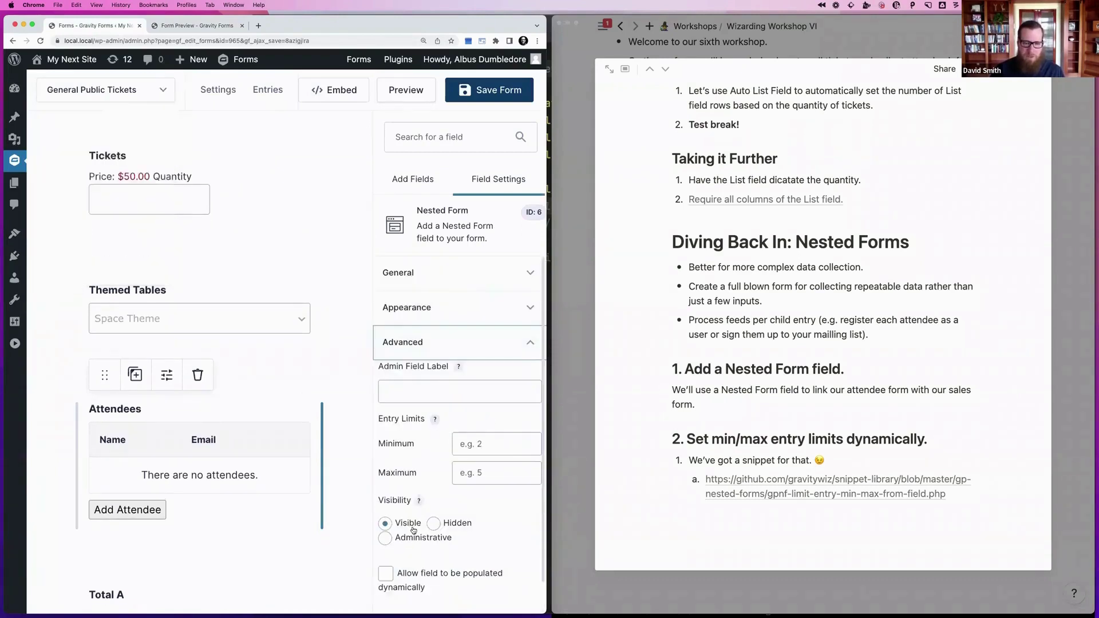
{"action": "scroll", "coordinate": [413, 531], "scroll_direction": "down", "scroll_amount": 1}
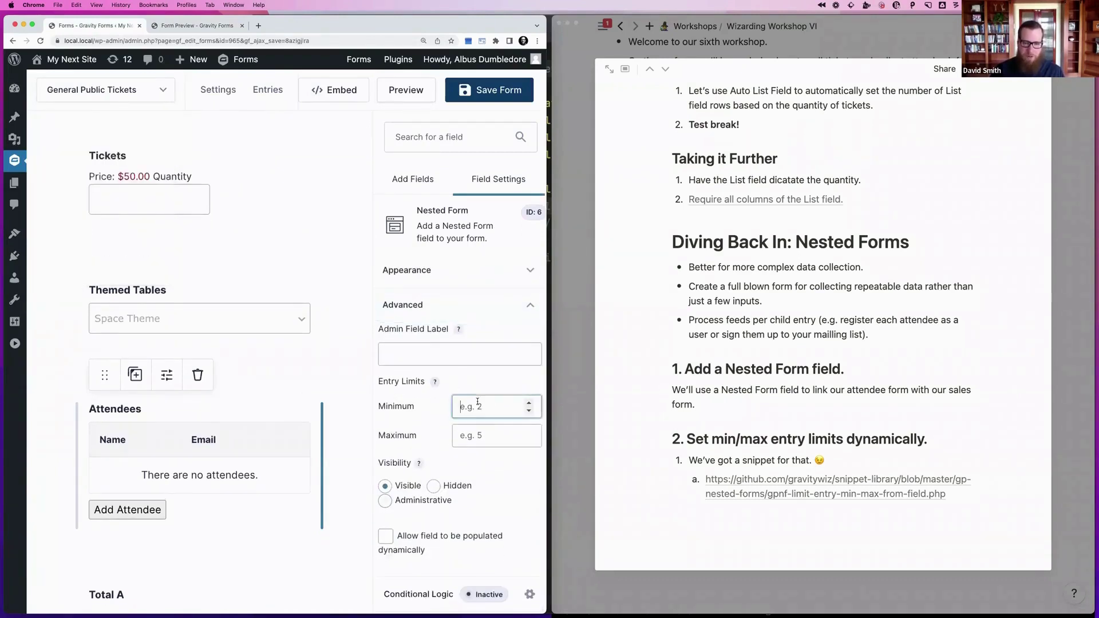
{"action": "left_click", "coordinate": [478, 402]}
{"action": "type", "text": "1"}
{"action": "left_click", "coordinate": [474, 433]}
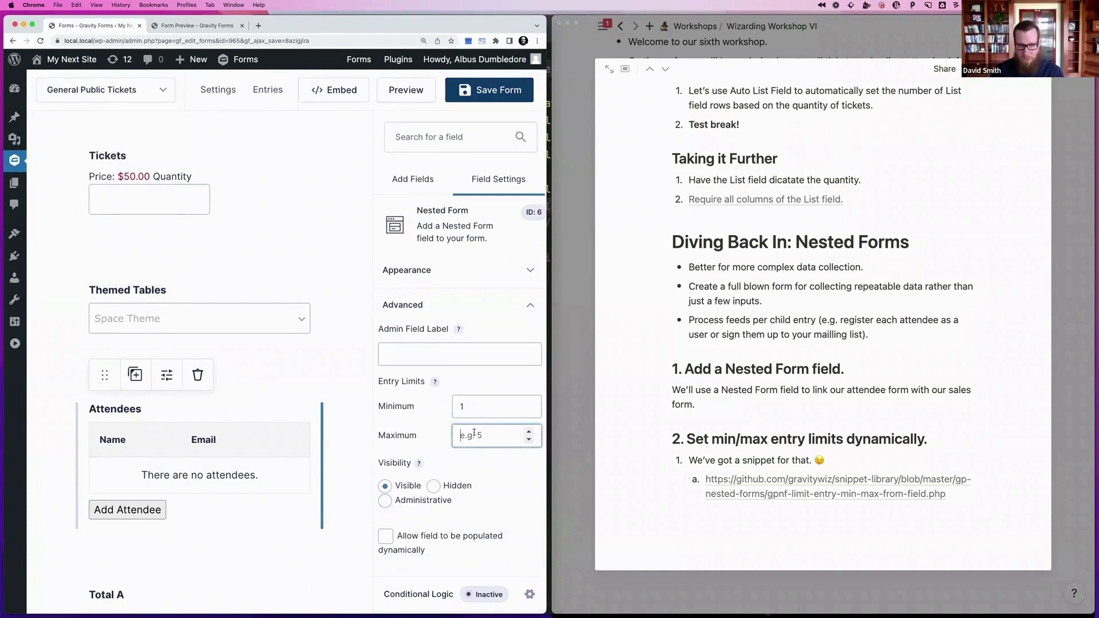
{"action": "type", "text": "8"}
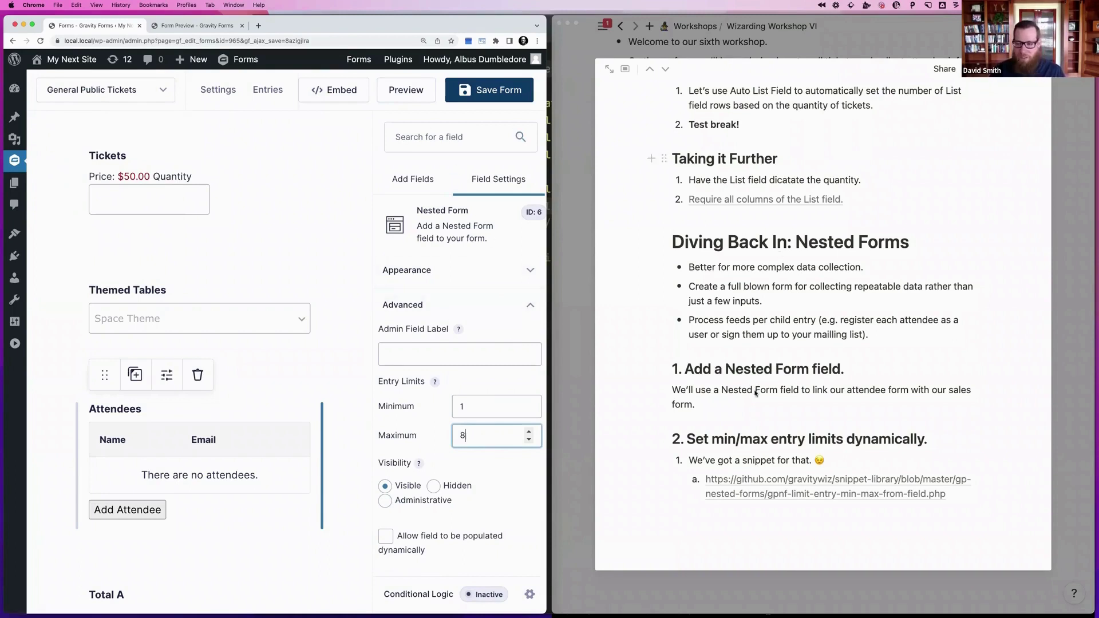
Skim the min/max entry limit snippet on GitHub, then switch to PhpStorm
{"action": "left_click", "coordinate": [768, 479]}
{"action": "scroll", "coordinate": [276, 163], "scroll_direction": "down", "scroll_amount": 1}
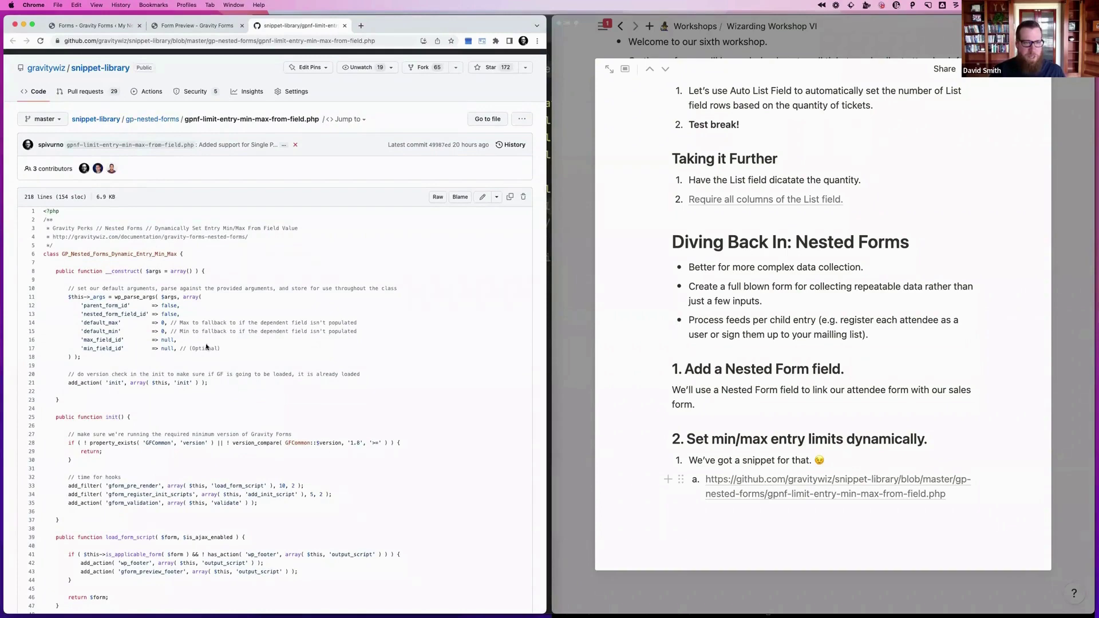
{"action": "scroll", "coordinate": [147, 256], "scroll_direction": "down", "scroll_amount": 20}
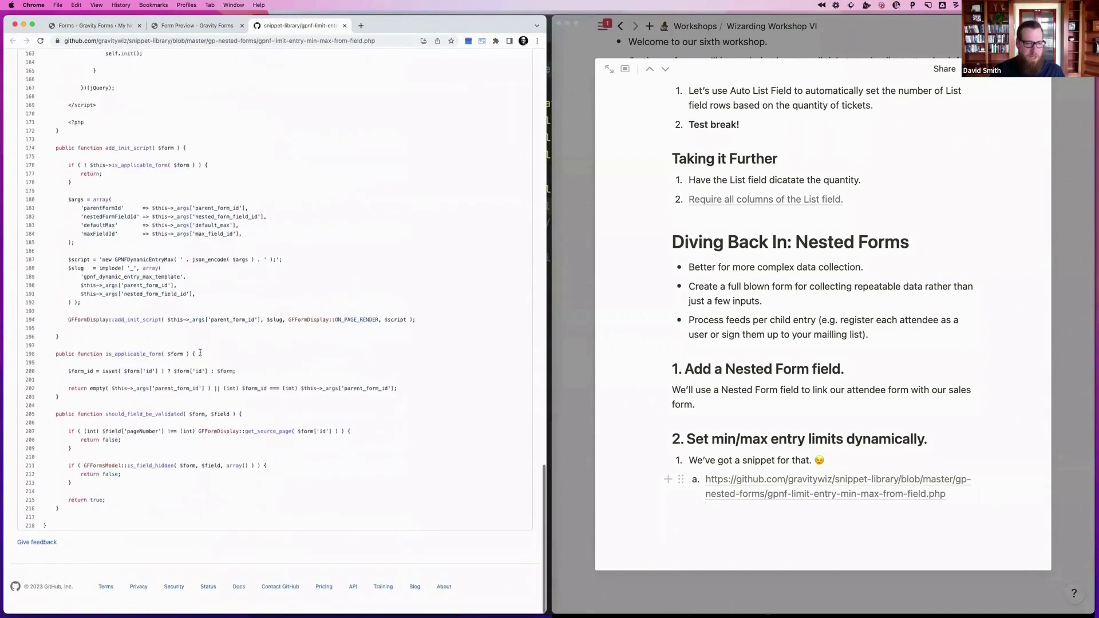
{"action": "key", "text": "super+w"}
{"action": "key", "text": "super+Tab"}
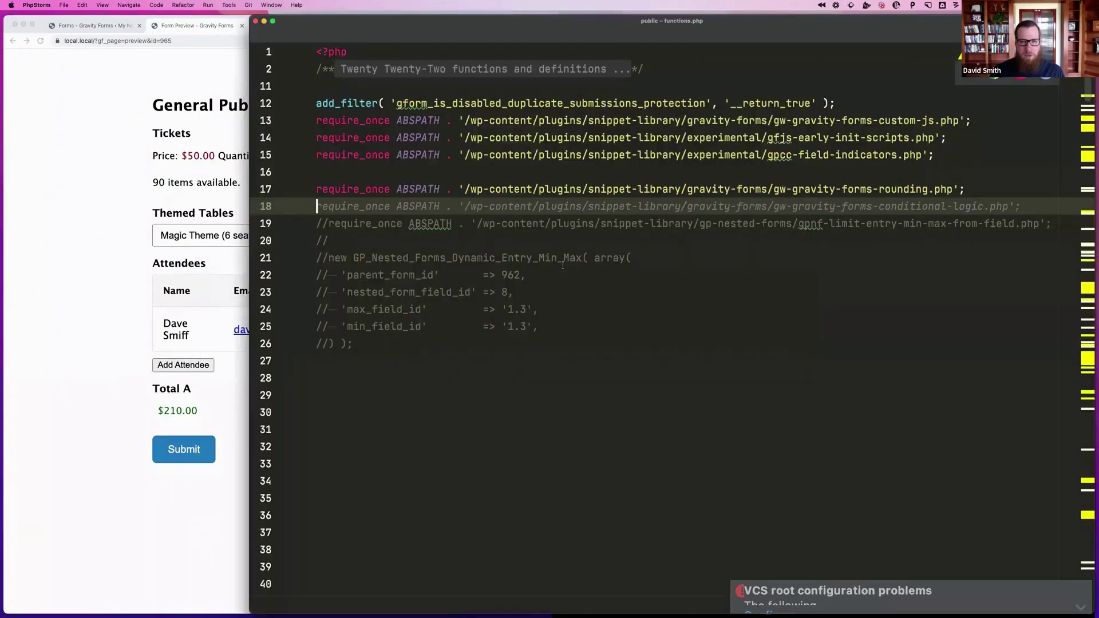
Uncomment the dynamic min/max snippet on lines 19–26 of functions.php
{"action": "key", "text": "Down"}
{"action": "key", "text": "shift+Down"}
{"action": "key", "text": "shift+Down"}
{"action": "key", "text": "shift+Down"}
{"action": "key", "text": "shift+Down"}
{"action": "key", "text": "shift+Down"}
{"action": "key", "text": "shift+Down"}
{"action": "key", "text": "shift+Down"}
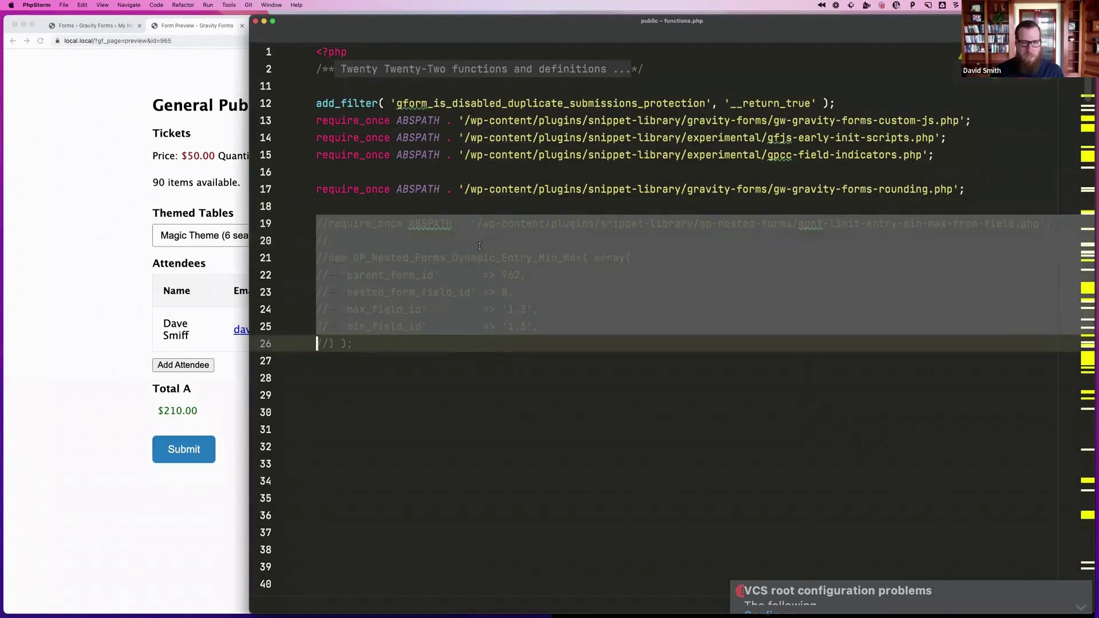
{"action": "key", "text": "shift+End"}
{"action": "key", "text": "super+slash"}
{"action": "left_click", "coordinate": [524, 257]}
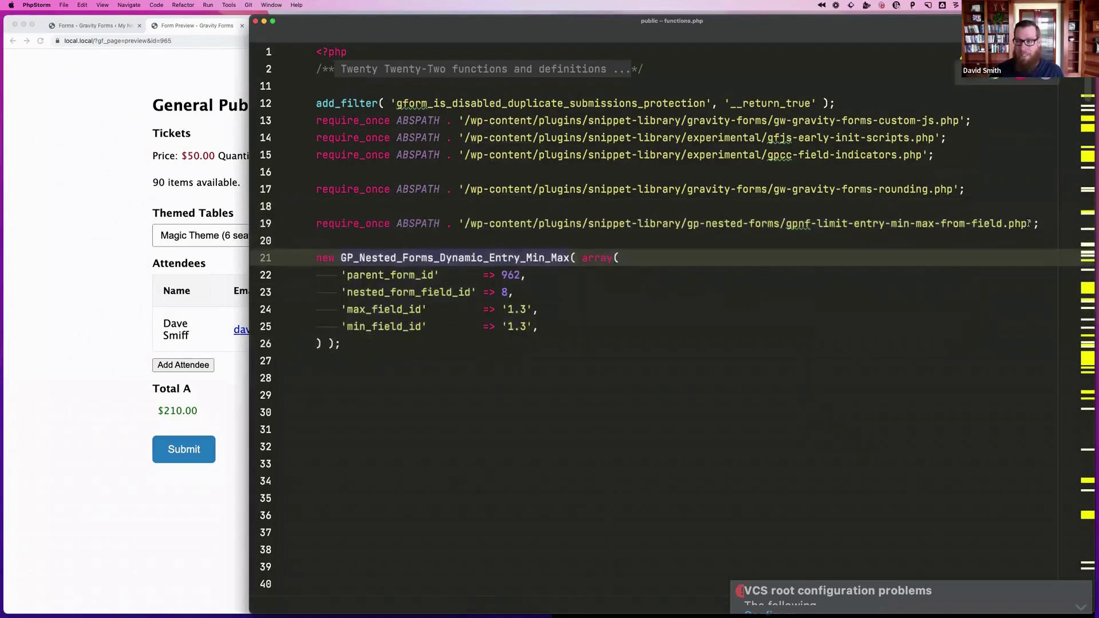
Compare the form id in the preview address with the snippet's parent form id 962
{"action": "left_click", "coordinate": [136, 129]}
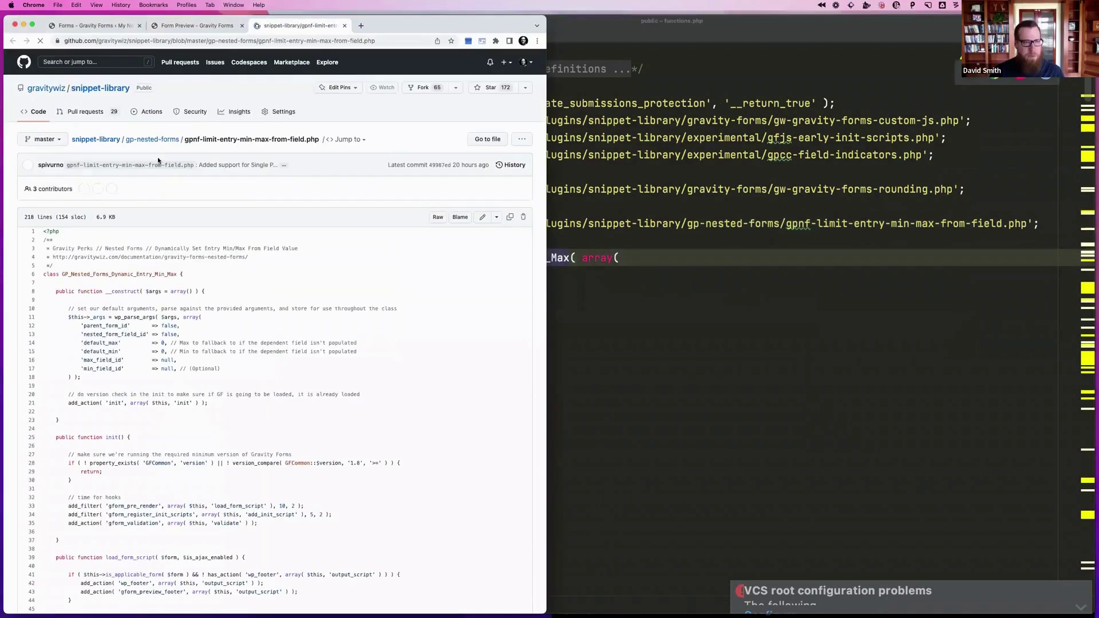
{"action": "key", "text": "super+w"}
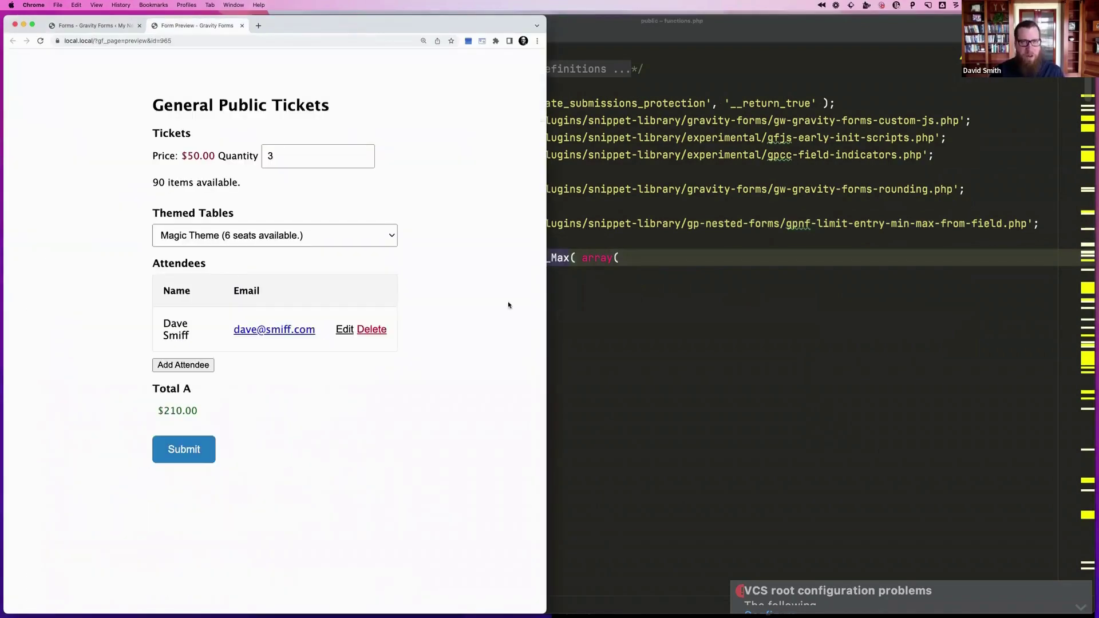
{"action": "left_click", "coordinate": [684, 338]}
{"action": "left_click", "coordinate": [1034, 222]}
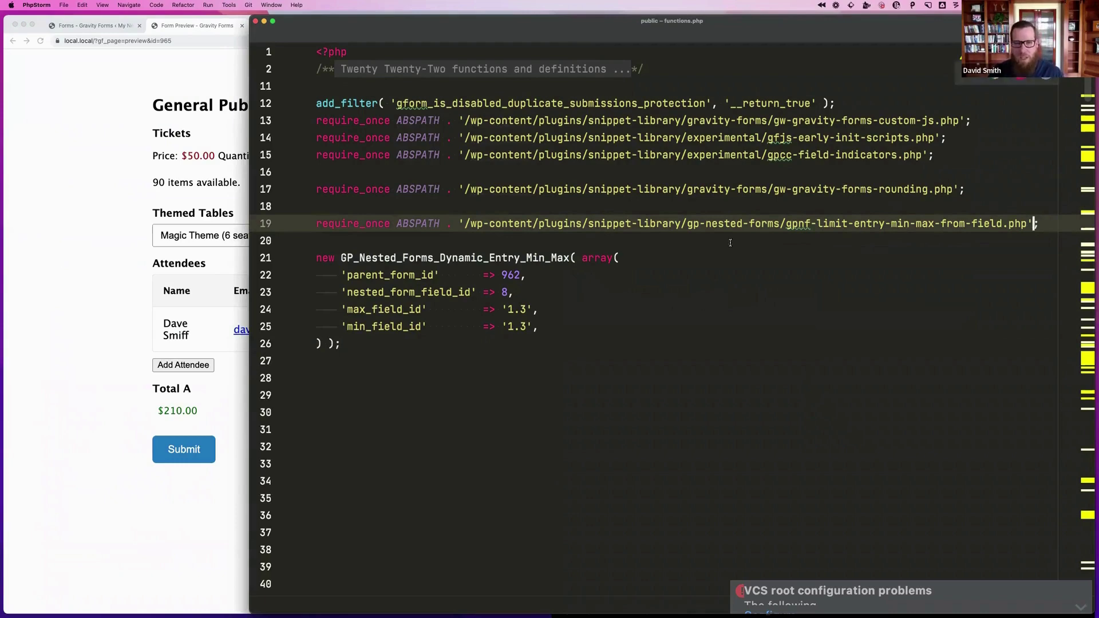
{"action": "left_click_drag", "start_coordinate": [341, 348], "coordinate": [314, 252]}
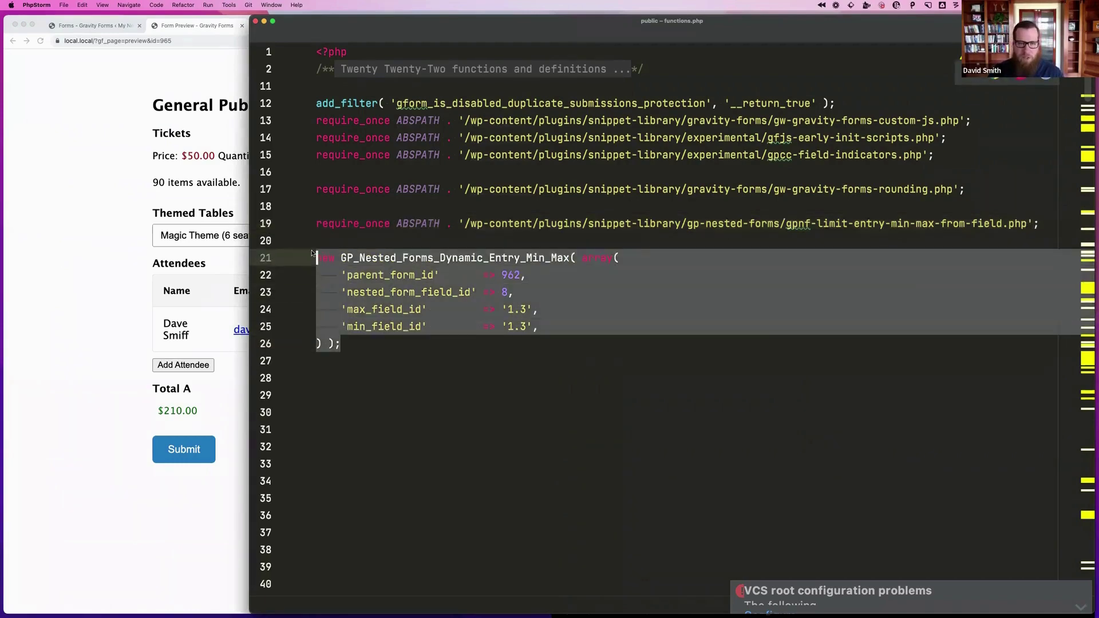
{"action": "double_click", "coordinate": [504, 276]}
{"action": "left_click", "coordinate": [179, 59]}
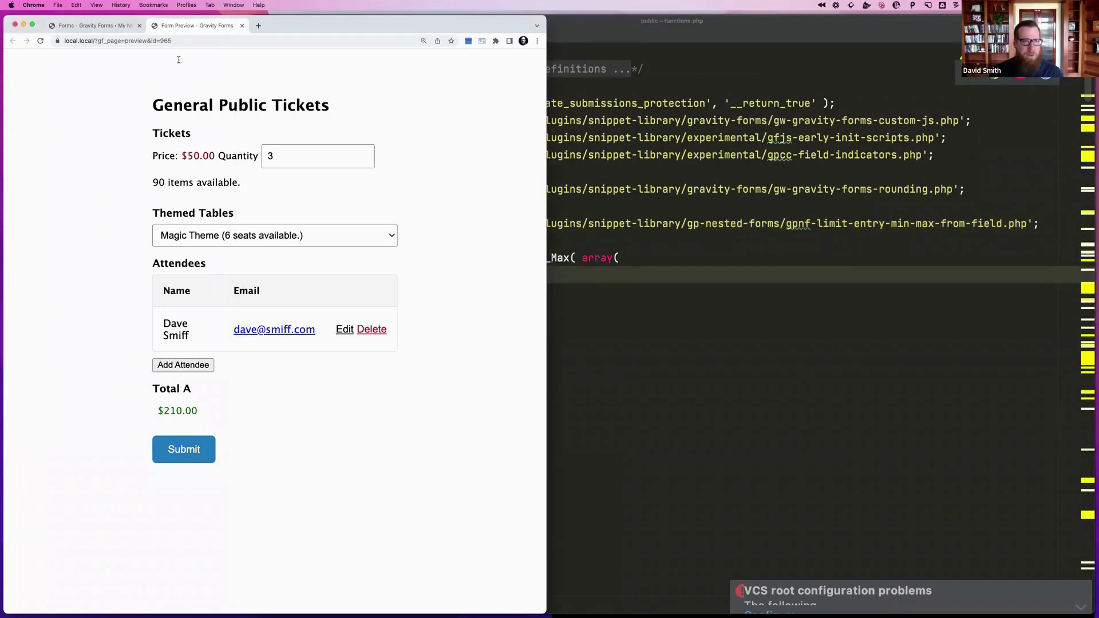
{"action": "left_click", "coordinate": [166, 42]}
{"action": "left_click", "coordinate": [607, 332]}
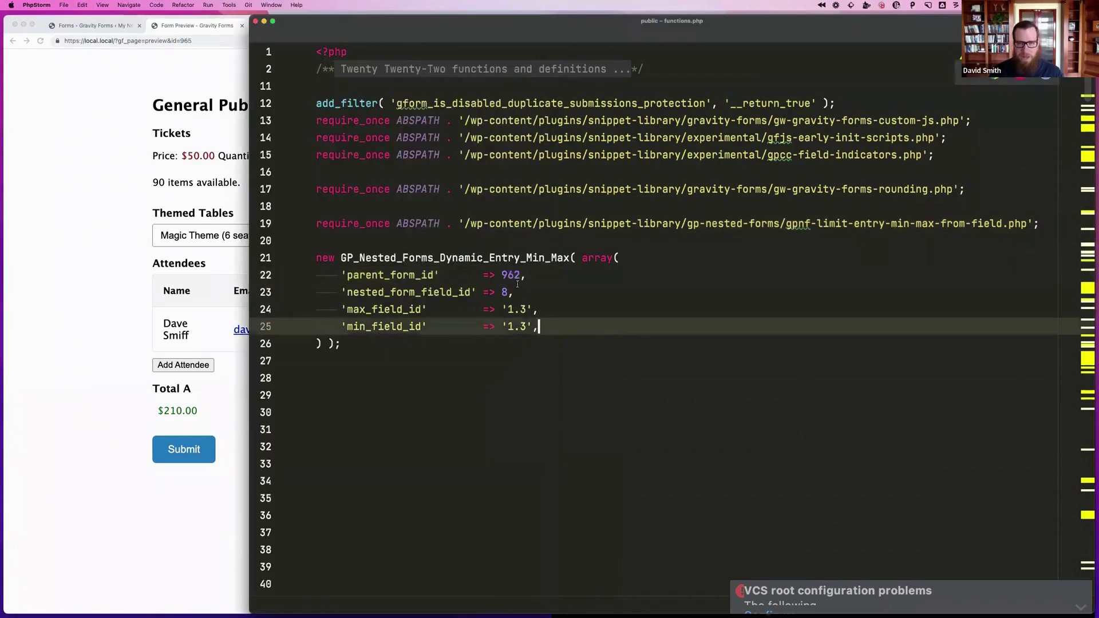
{"action": "double_click", "coordinate": [503, 276]}
Look up the Nested Form field's id and change 'nested_form_field_id' from 8 to 6
{"action": "left_click", "coordinate": [80, 207]}
{"action": "key", "text": "ctrl+shift+Tab"}
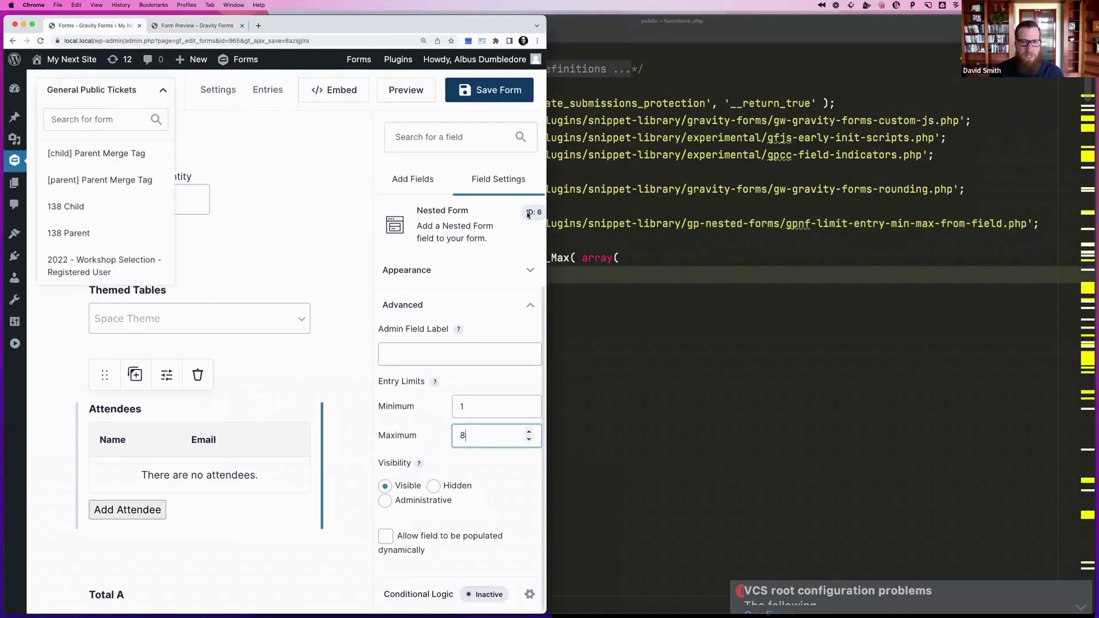
{"action": "left_click", "coordinate": [618, 258]}
{"action": "left_click", "coordinate": [505, 291]}
{"action": "double_click", "coordinate": [505, 292]}
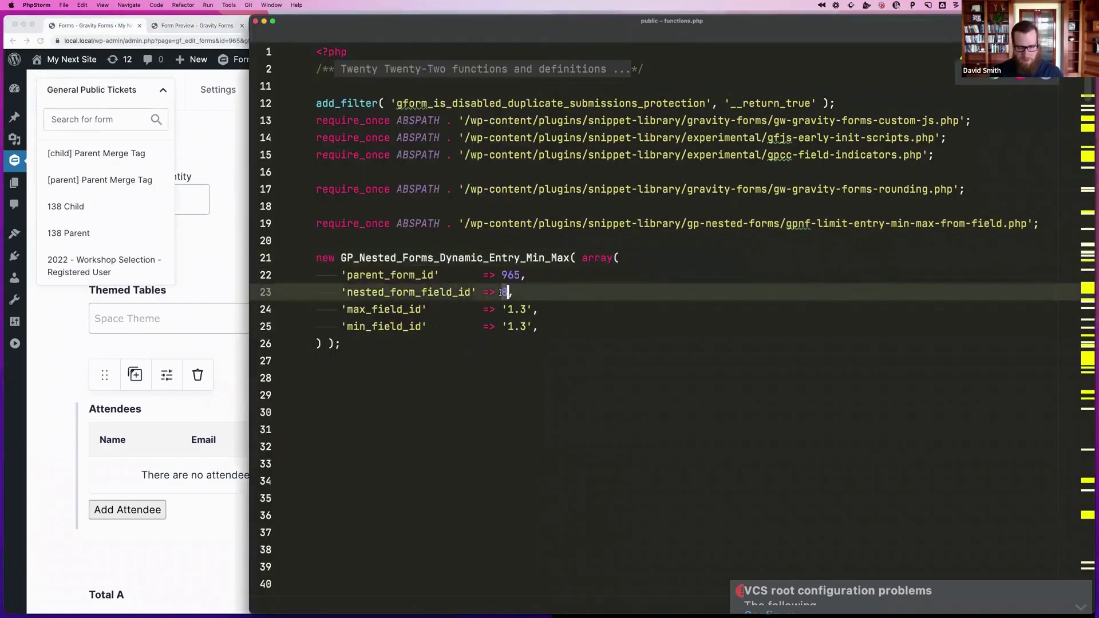
{"action": "type", "text": "6"}
{"action": "left_click", "coordinate": [541, 309]}
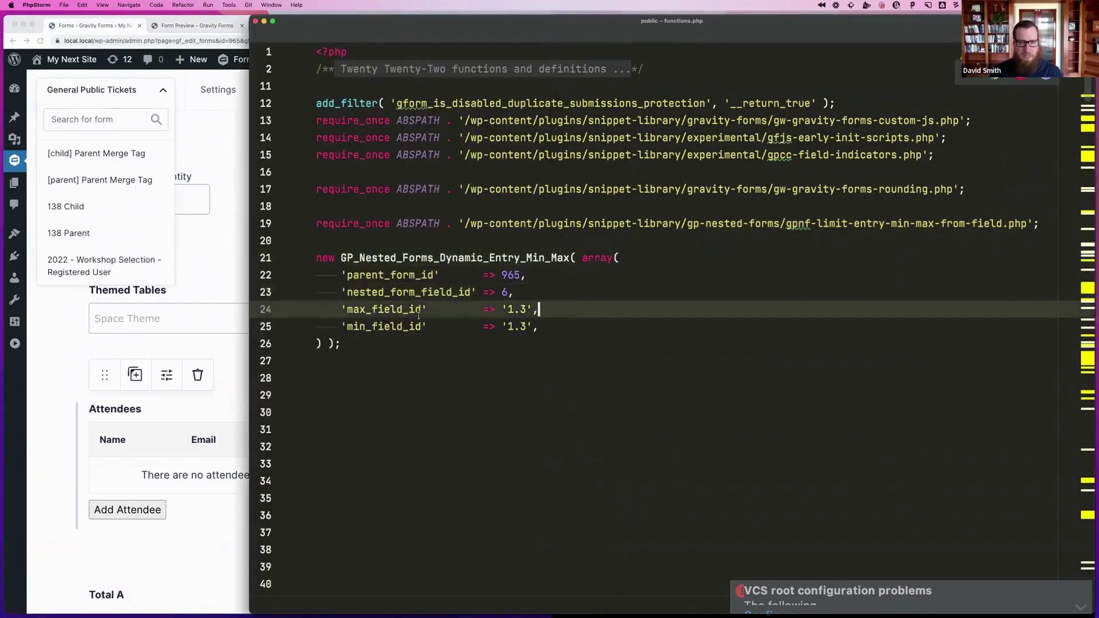
Confirm the Tickets field id matches the snippet's min and max field id 1.3
{"action": "left_click", "coordinate": [216, 276]}
{"action": "left_click", "coordinate": [237, 182]}
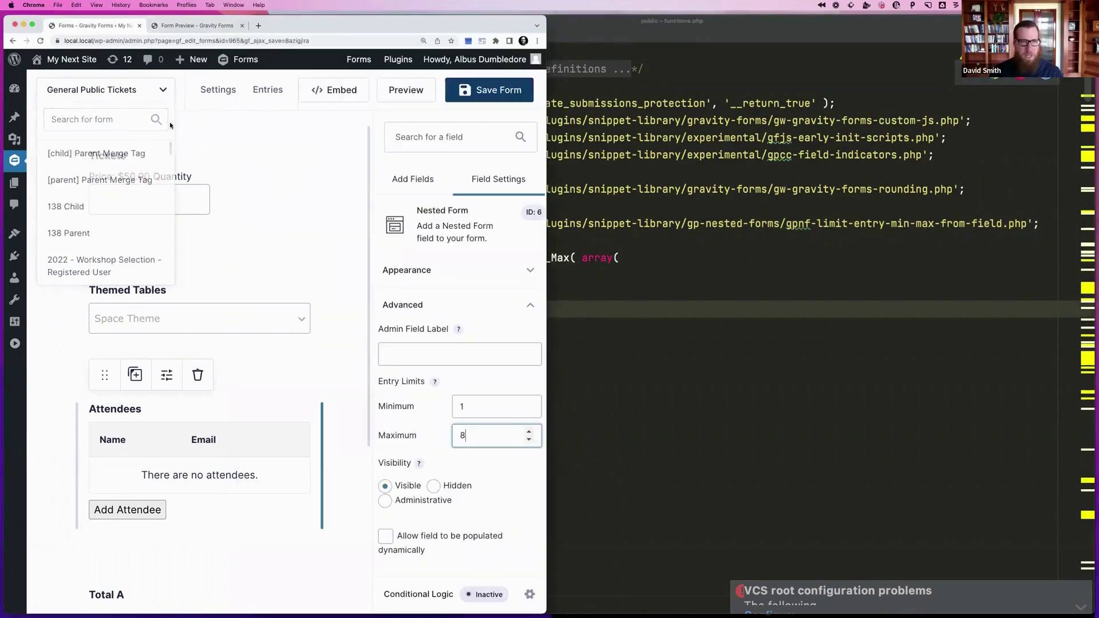
{"action": "left_click", "coordinate": [237, 182]}
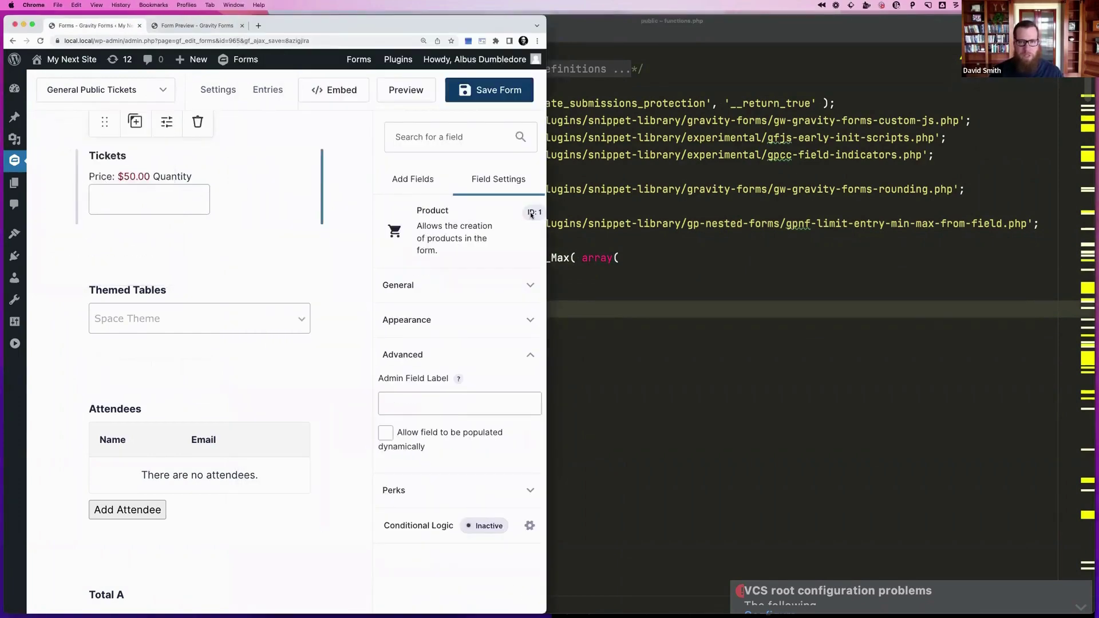
{"action": "left_click", "coordinate": [728, 321]}
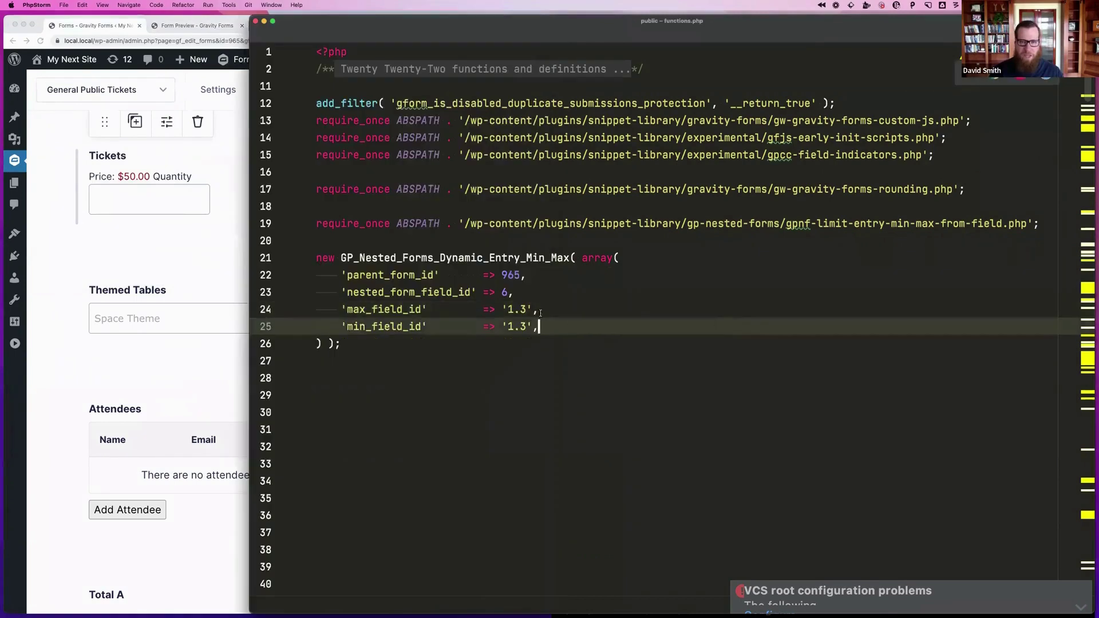
{"action": "left_click", "coordinate": [526, 309]}
{"action": "left_click", "coordinate": [180, 219]}
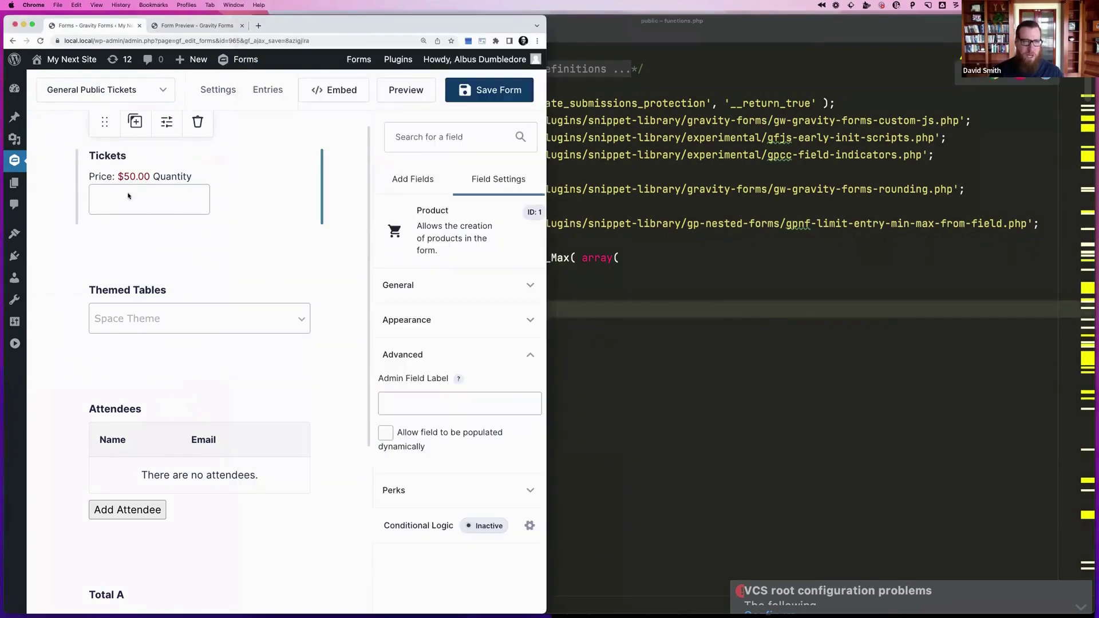
{"action": "left_click", "coordinate": [656, 331]}
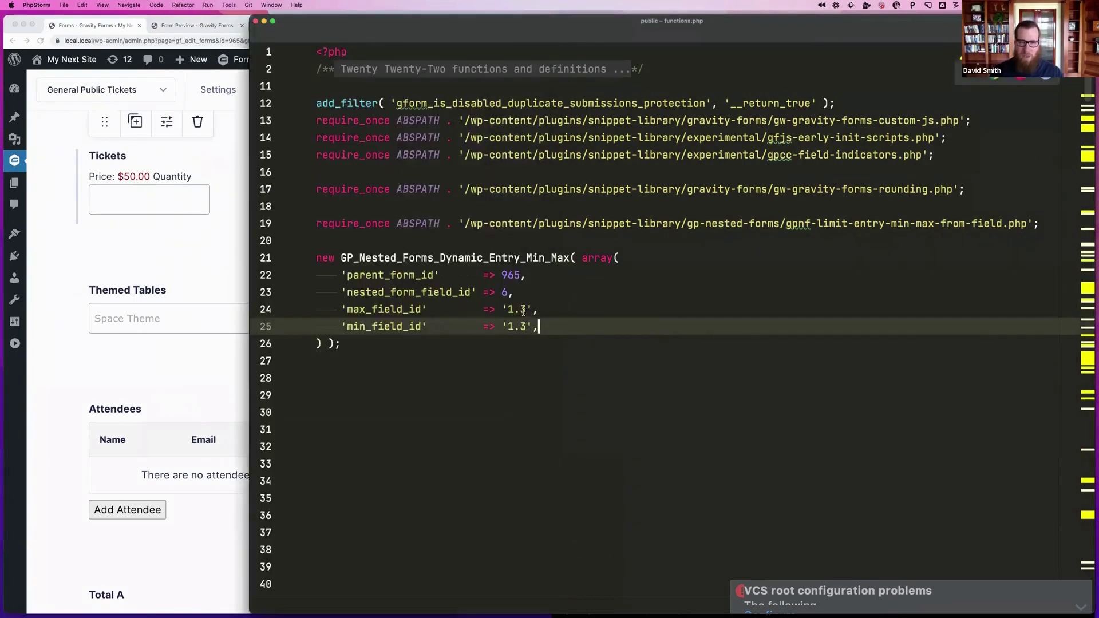
{"action": "left_click", "coordinate": [512, 309]}
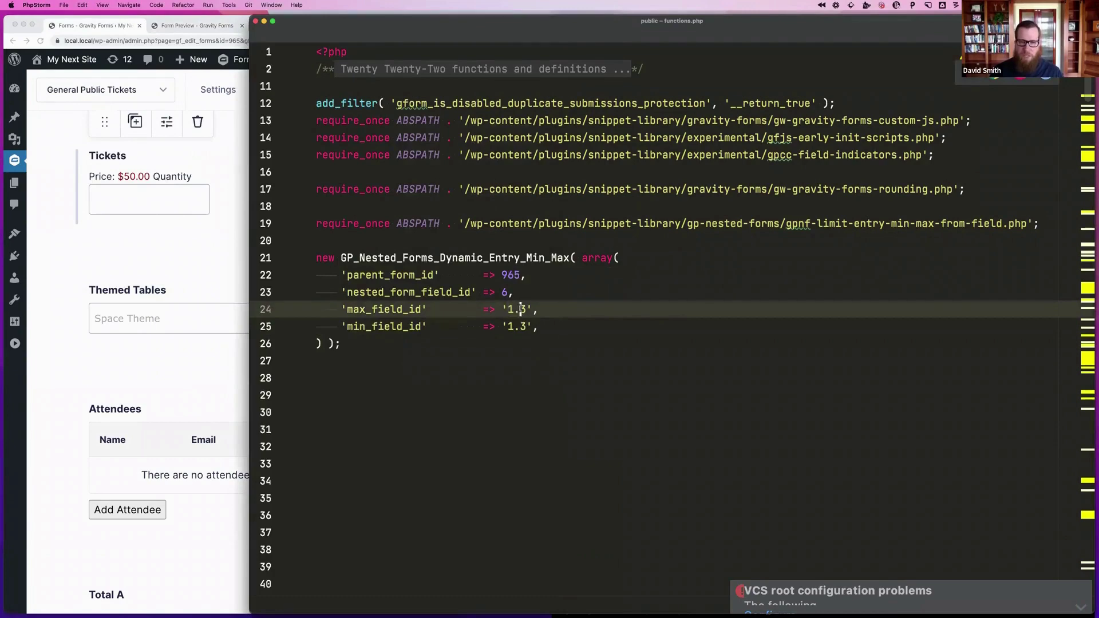
{"action": "left_click", "coordinate": [592, 326]}
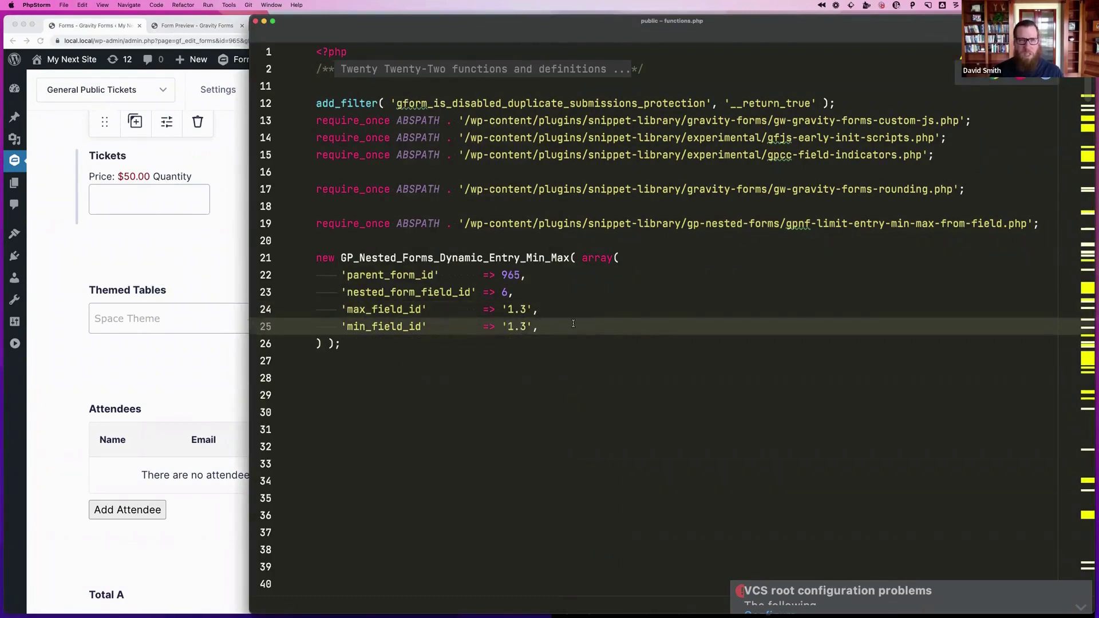
{"action": "left_click", "coordinate": [178, 287]}
{"action": "left_click", "coordinate": [197, 26]}
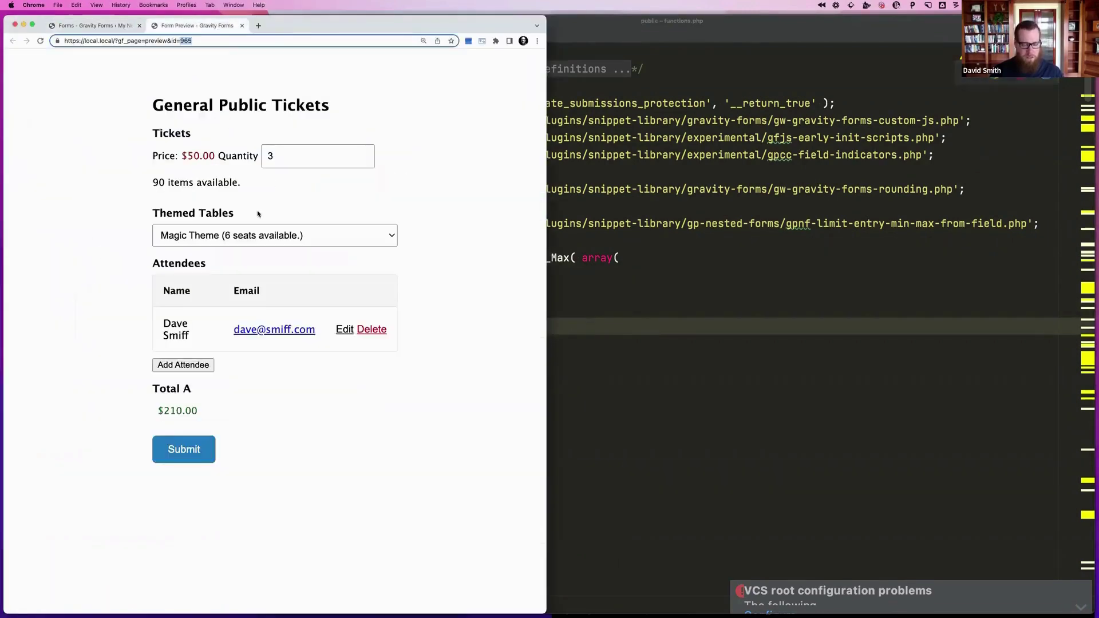
Reload the preview and submit it with an empty quantity to test the attendee limit
{"action": "key", "text": "super+r"}
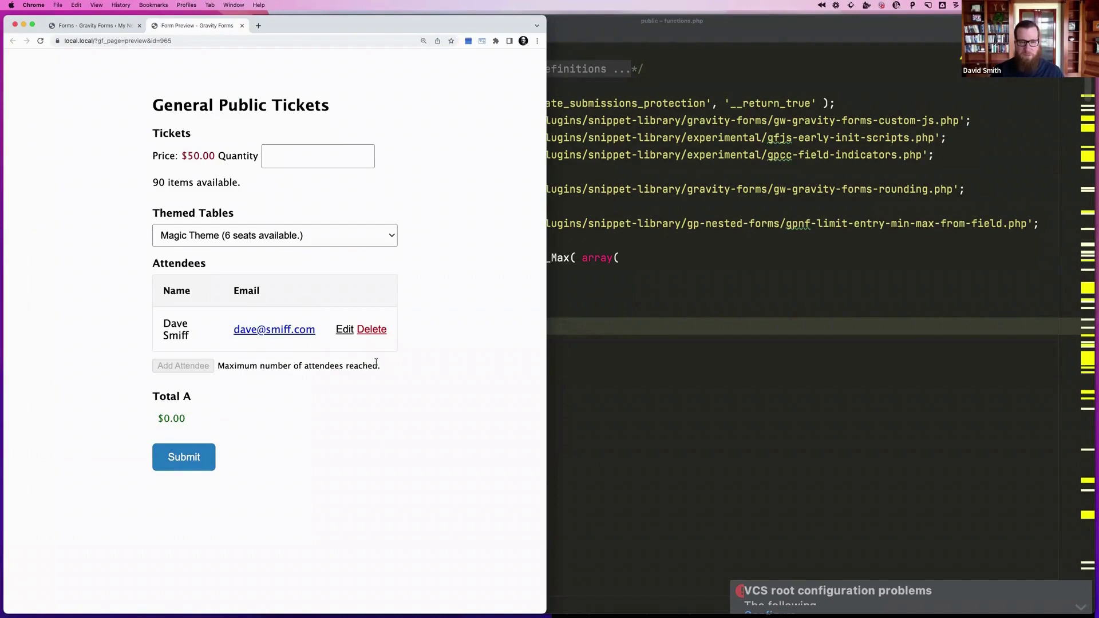
{"action": "left_click", "coordinate": [304, 158]}
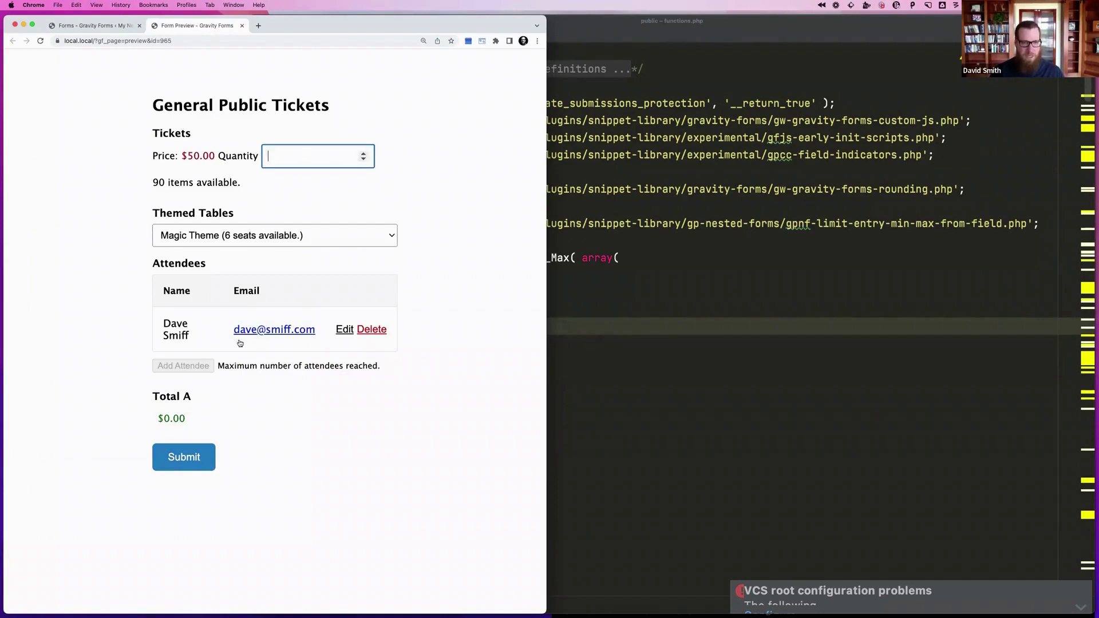
{"action": "left_click", "coordinate": [194, 455]}
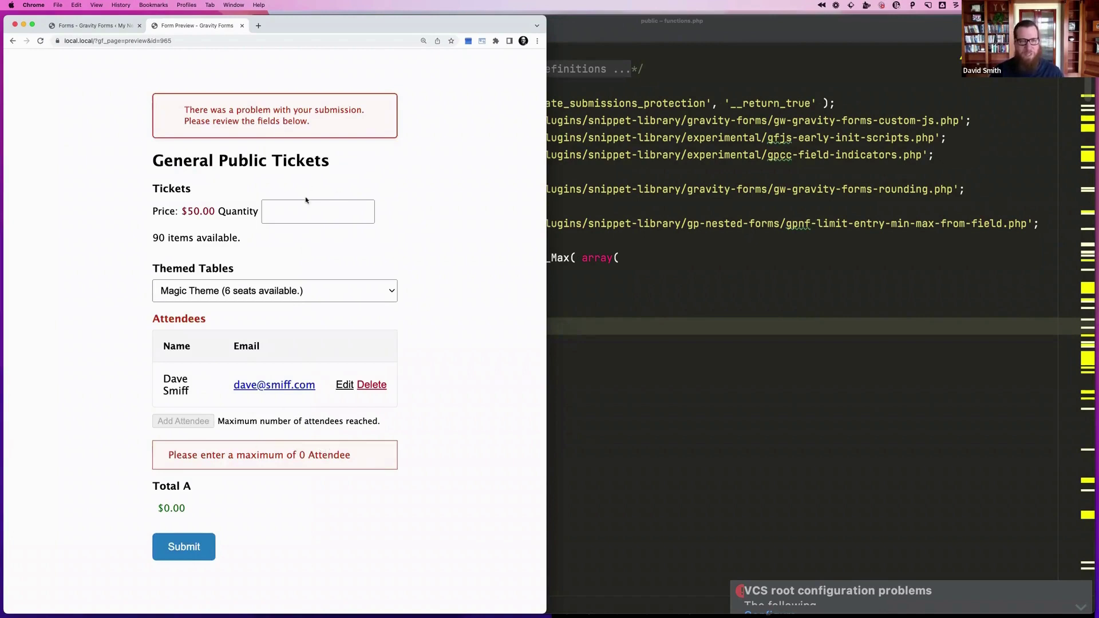
Set the ticket quantity to 2, then bring up the new-attendee form
{"action": "left_click", "coordinate": [295, 208]}
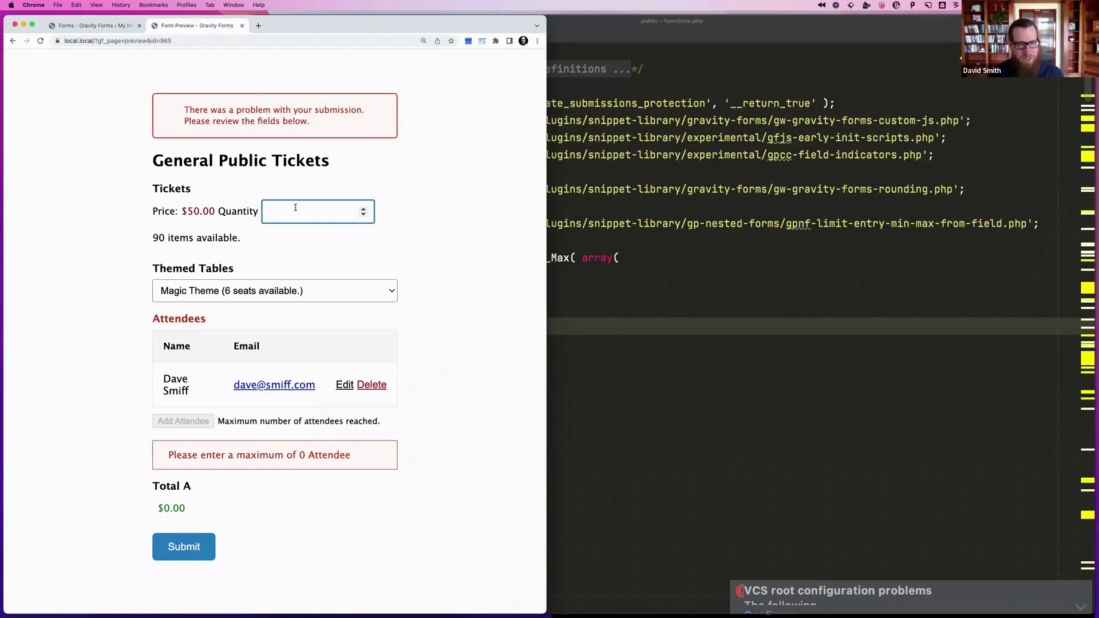
{"action": "type", "text": "1"}
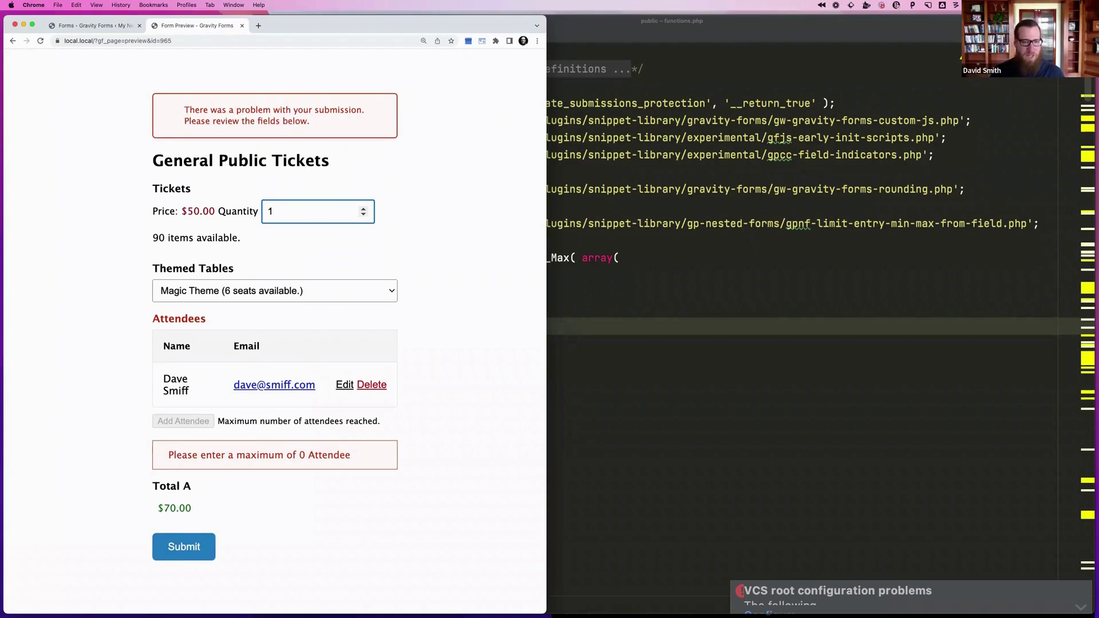
{"action": "key", "text": "Up"}
{"action": "key", "text": "Up"}
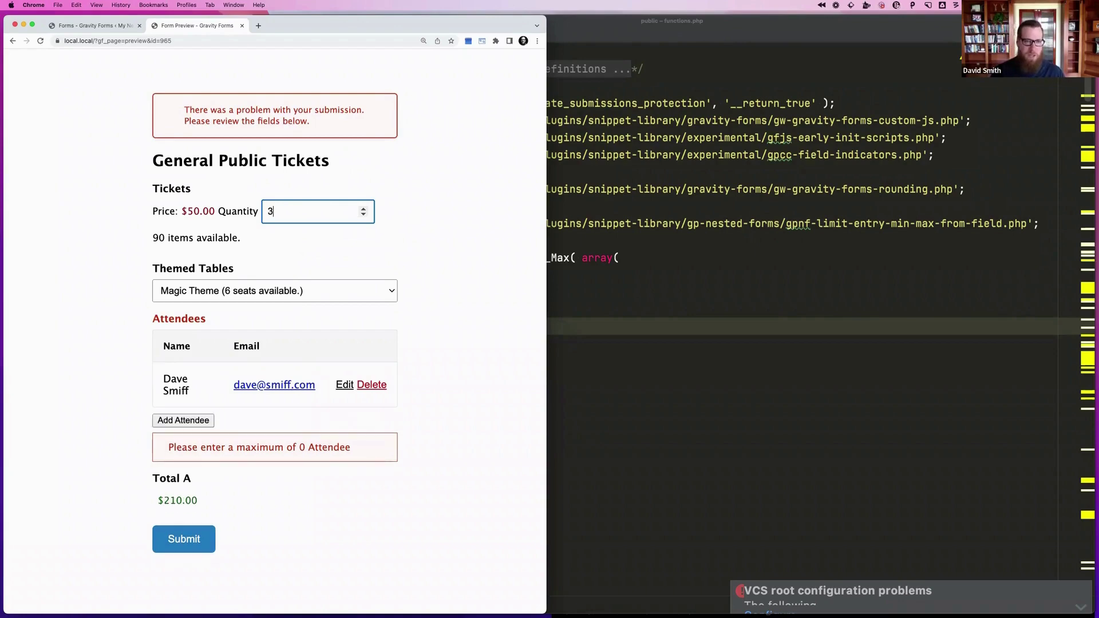
{"action": "key", "text": "Down"}
{"action": "left_click", "coordinate": [461, 385]}
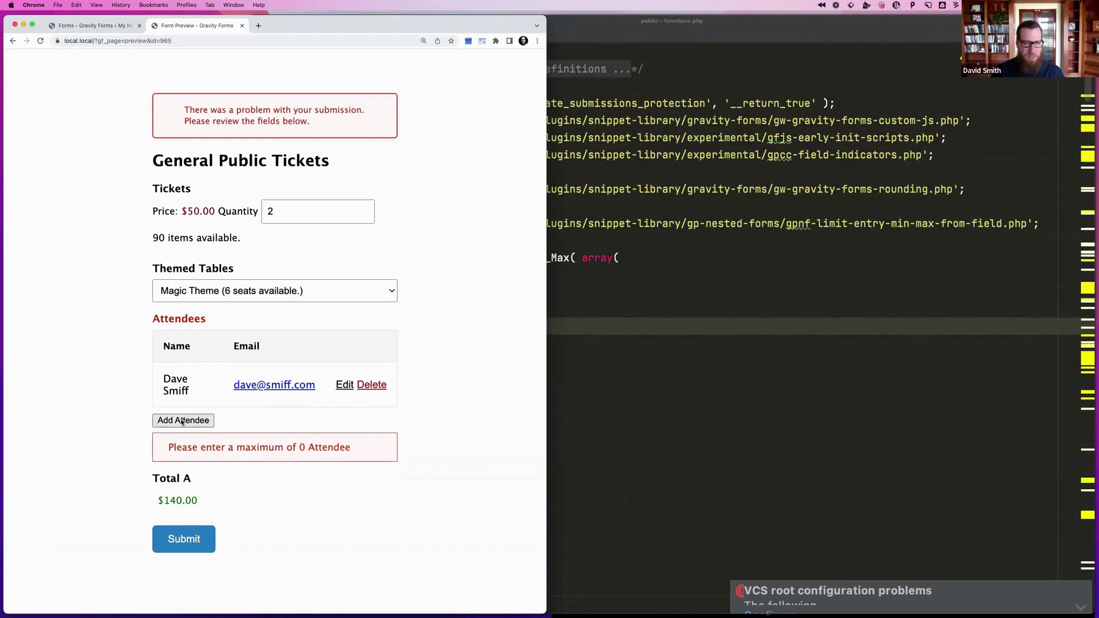
{"action": "left_click", "coordinate": [182, 422]}
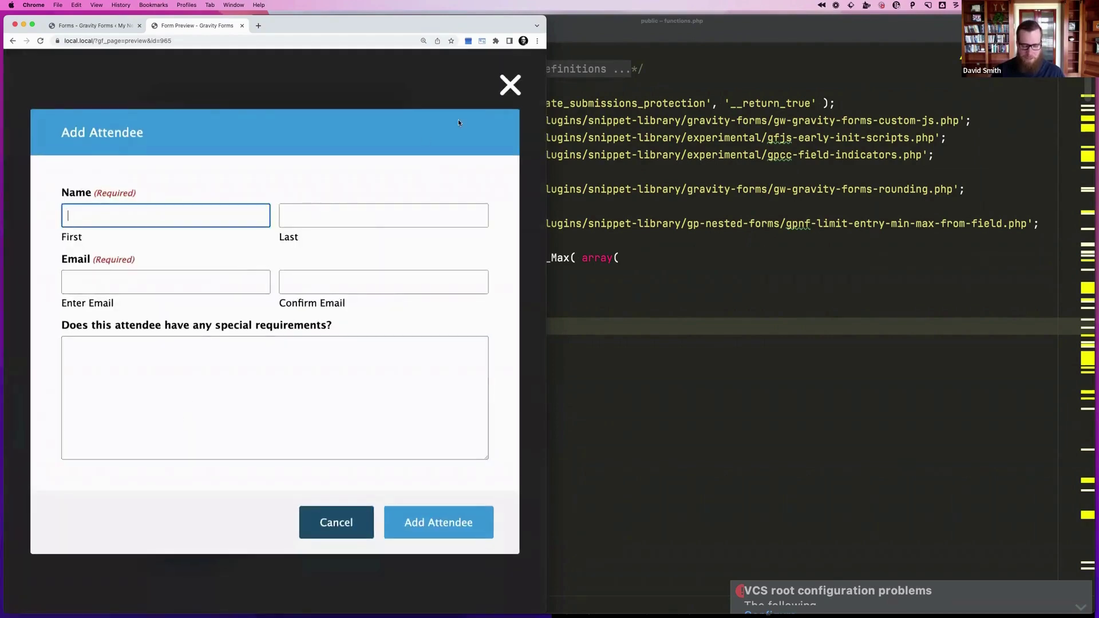
Resubmit the preview to check attendee validation, then reopen the new-attendee form
{"action": "left_click", "coordinate": [511, 85]}
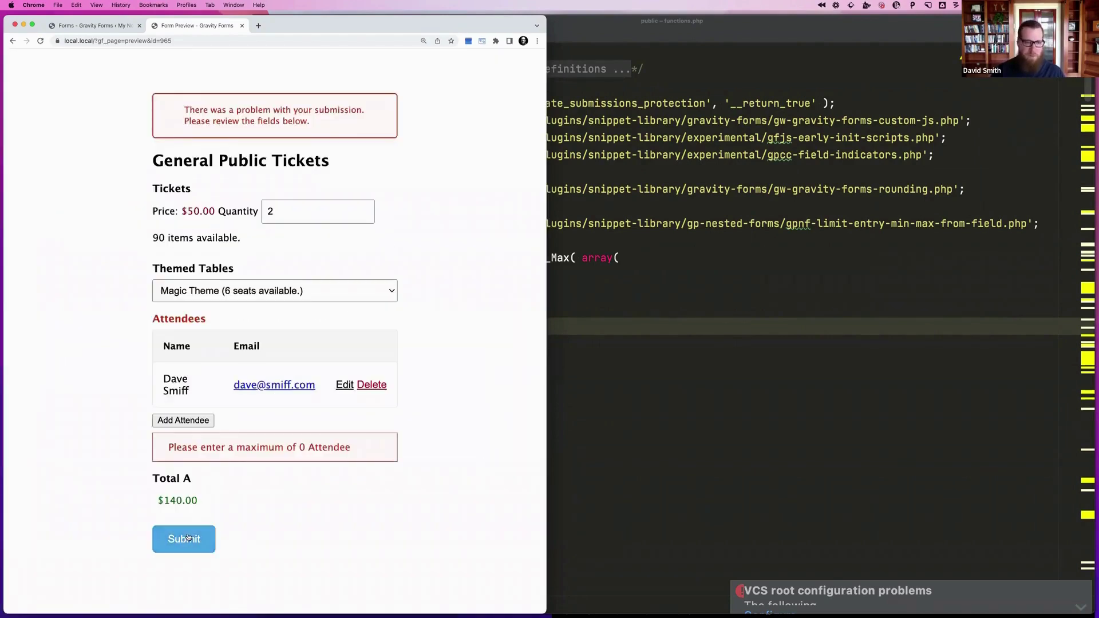
{"action": "left_click", "coordinate": [188, 538]}
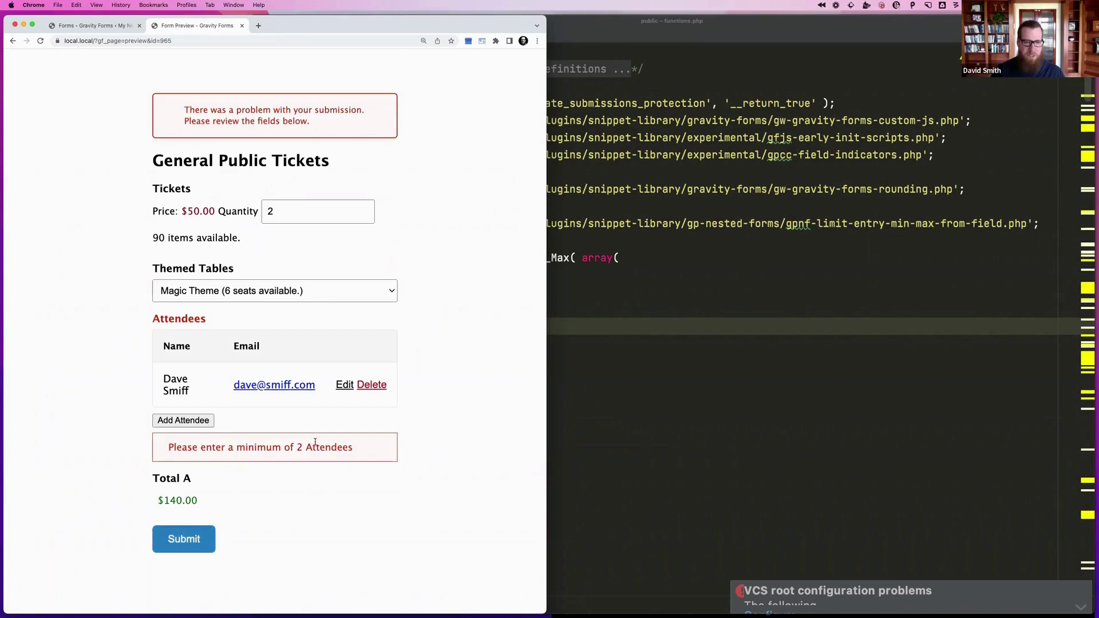
{"action": "left_click", "coordinate": [195, 423]}
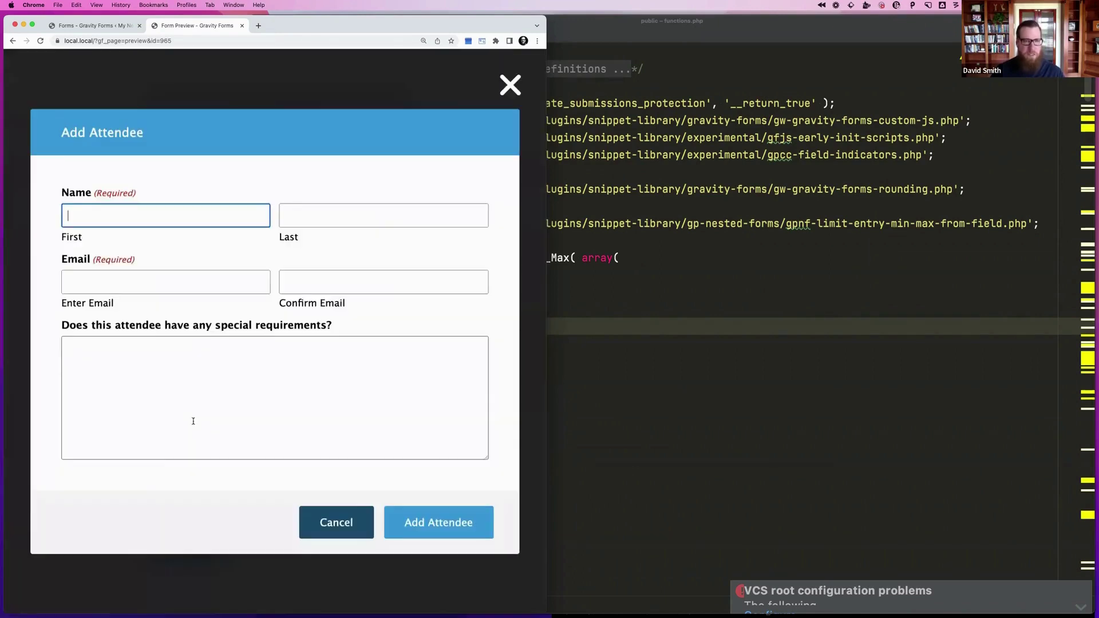
{"action": "left_click", "coordinate": [650, 268]}
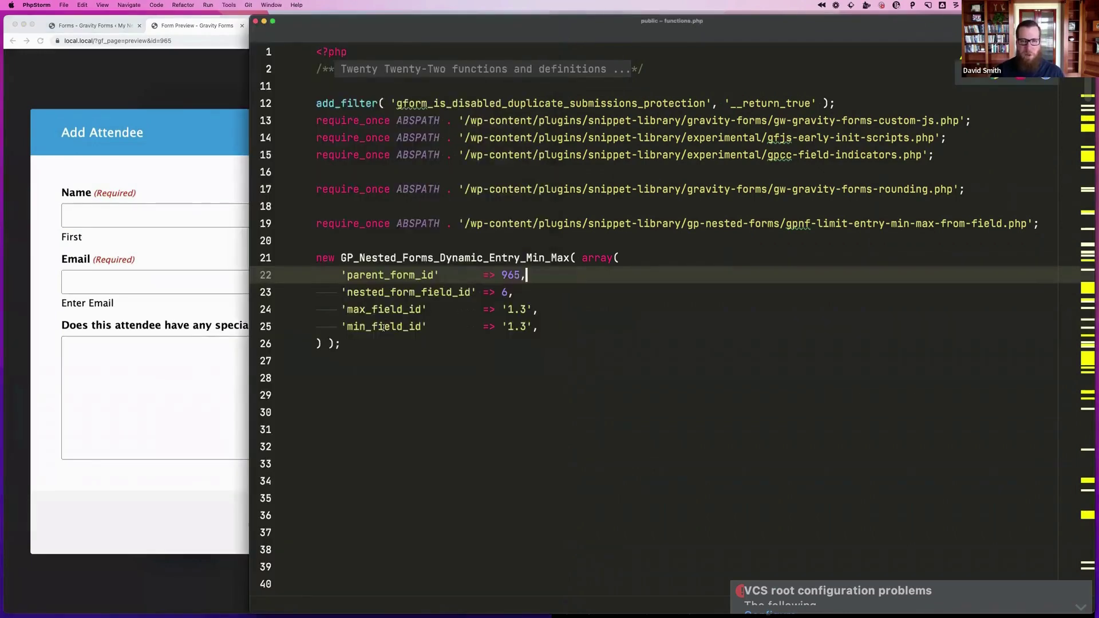
{"action": "left_click", "coordinate": [143, 229]}
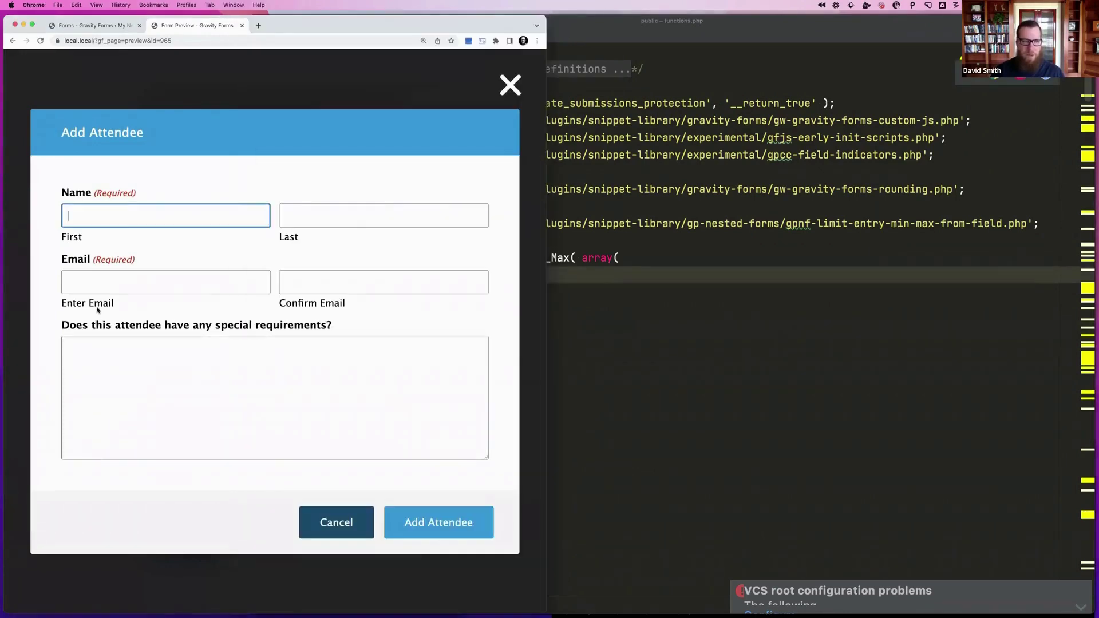
Add a second attendee with name, email and 'allergy.' as special requirements
{"action": "type", "text": "D"}
{"action": "key", "text": "BackSpace"}
{"action": "type", "text": "Jane"}
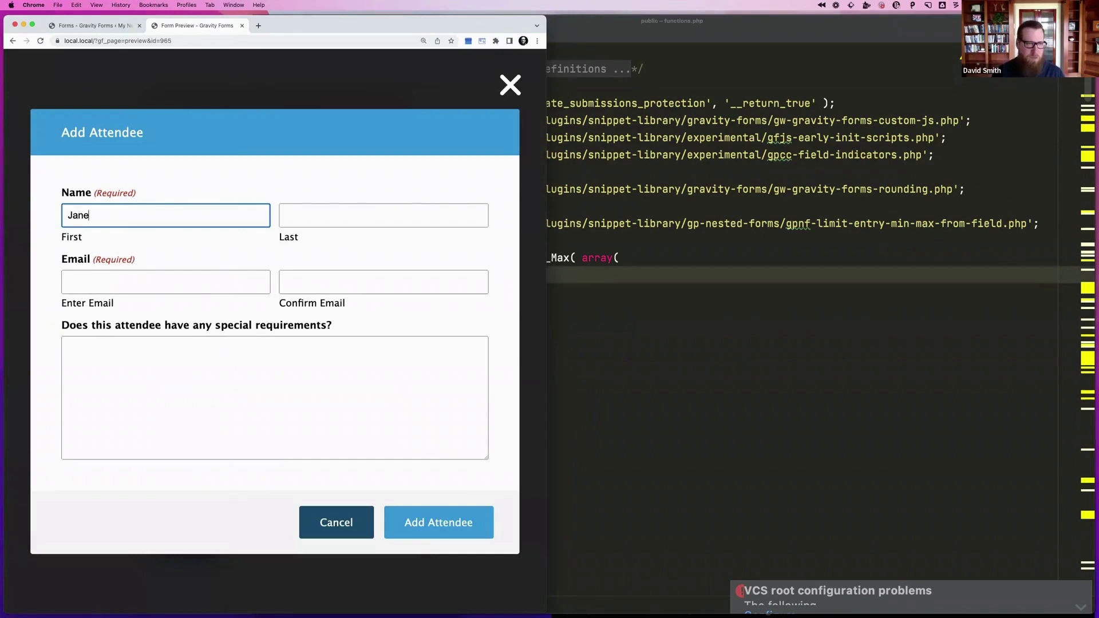
{"action": "key", "text": "Tab"}
{"action": "type", "text": "Awesome"}
{"action": "key", "text": "Tab"}
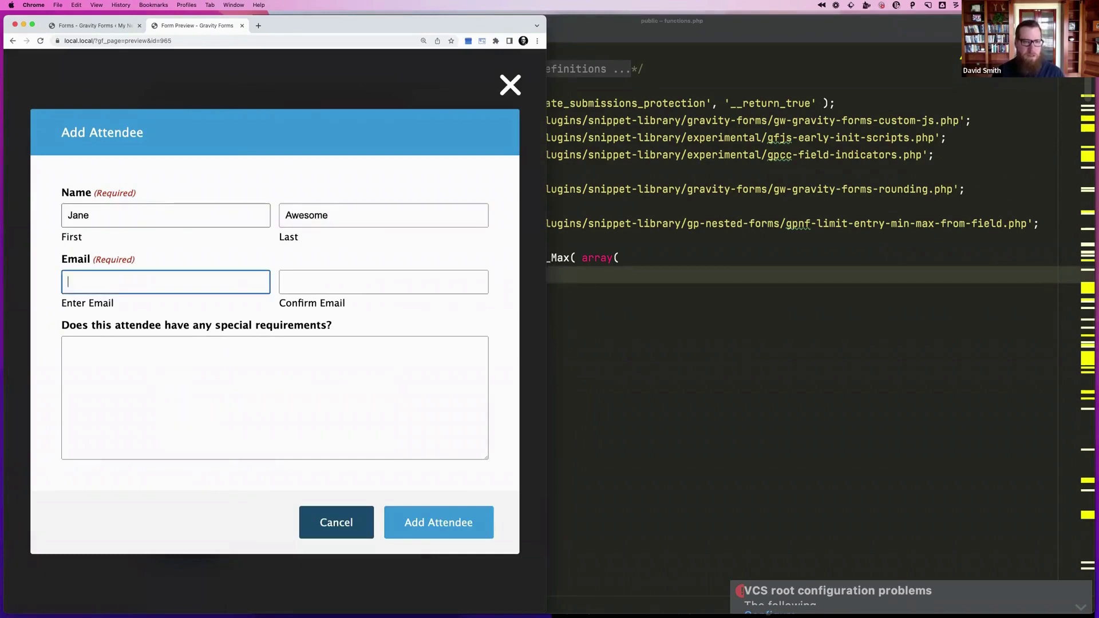
{"action": "key", "text": "Tab"}
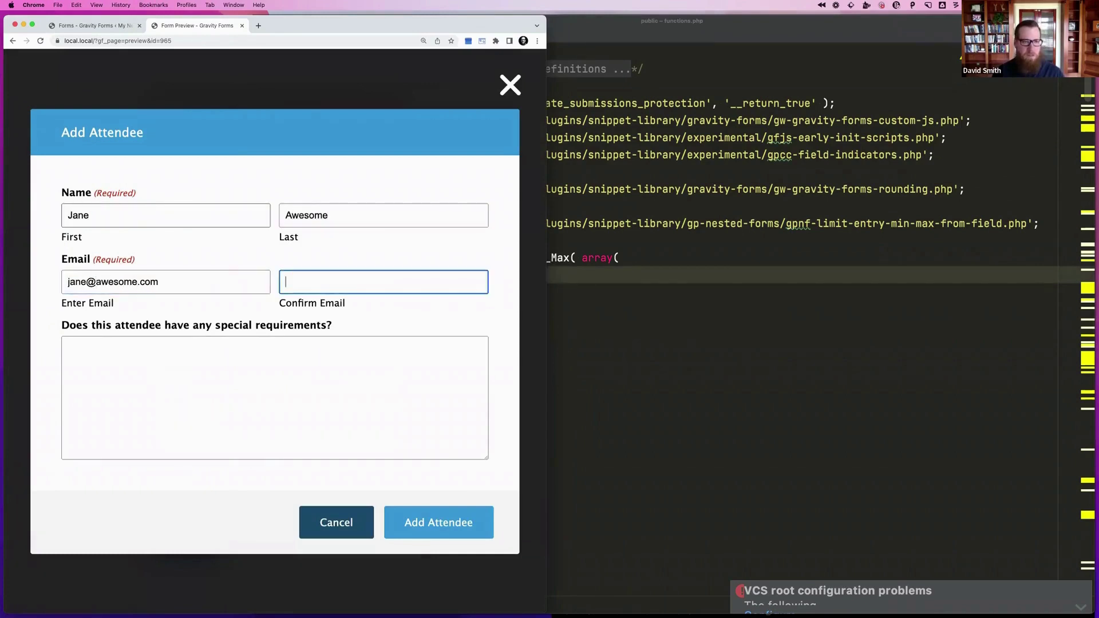
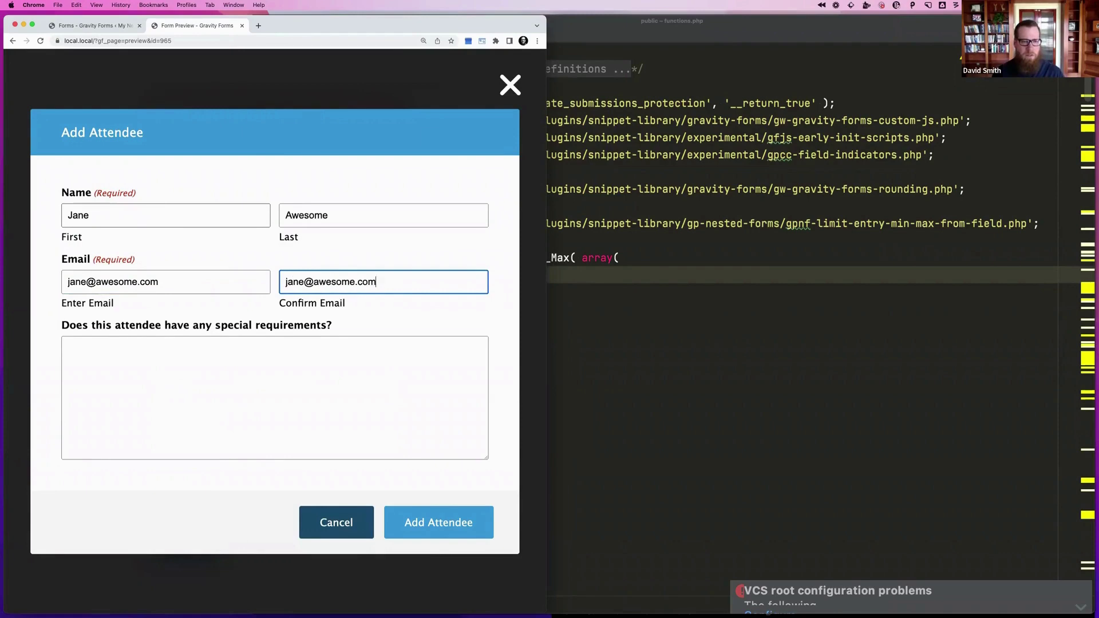
{"action": "key", "text": "Tab"}
{"action": "type", "text": "allergy."}
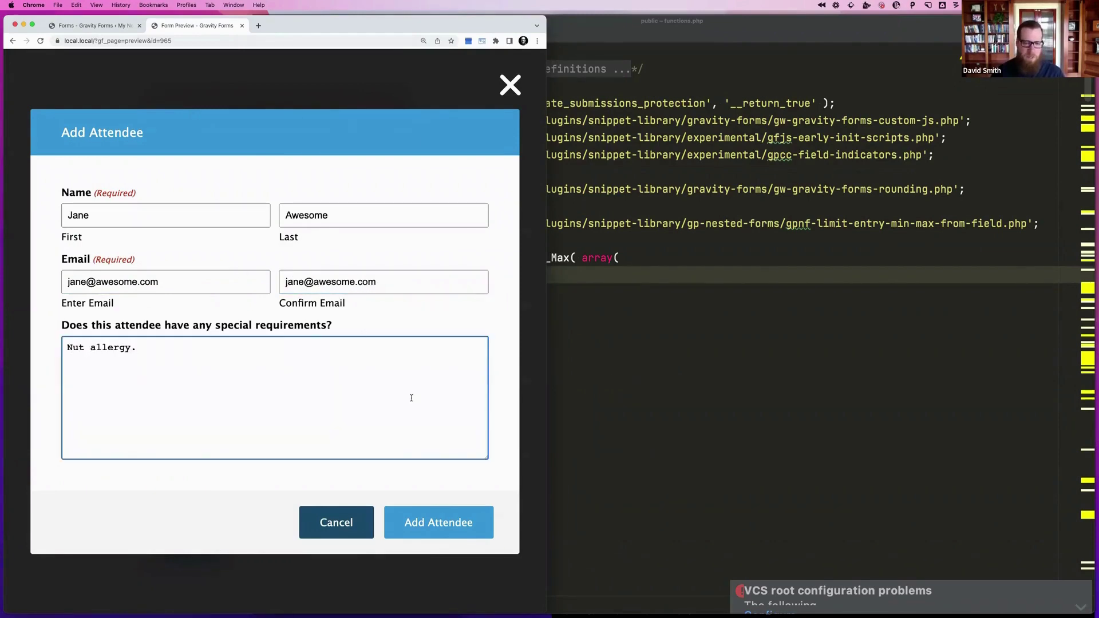
{"action": "left_click", "coordinate": [446, 518]}
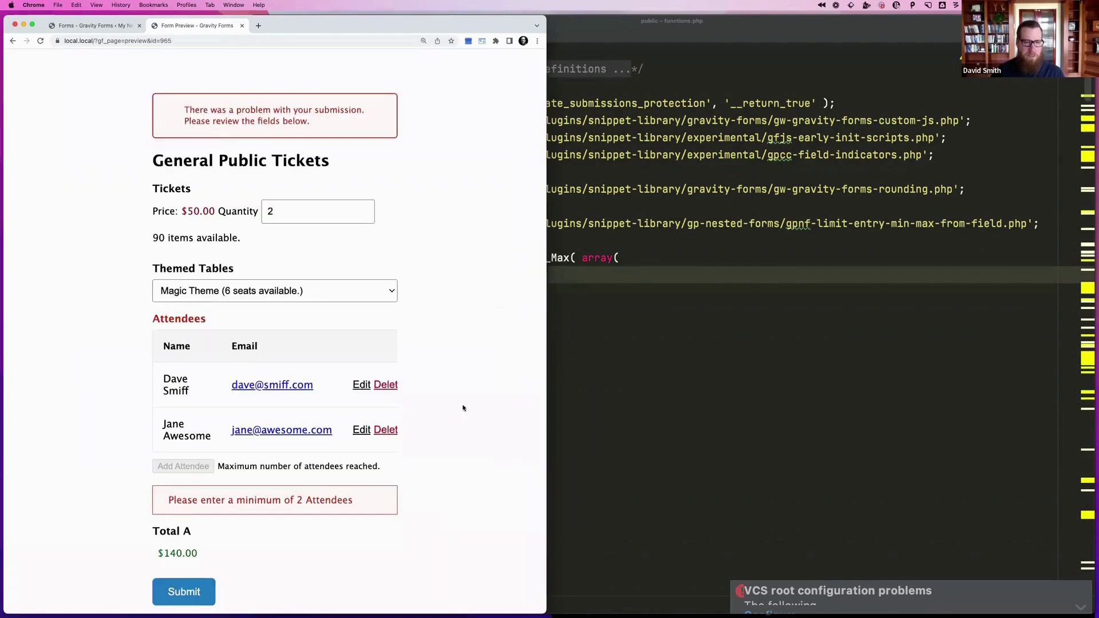
Check the maximum-attendees-reached message, submit the ticket order and reload a blank preview
{"action": "scroll", "coordinate": [463, 407], "scroll_direction": "down", "scroll_amount": 2}
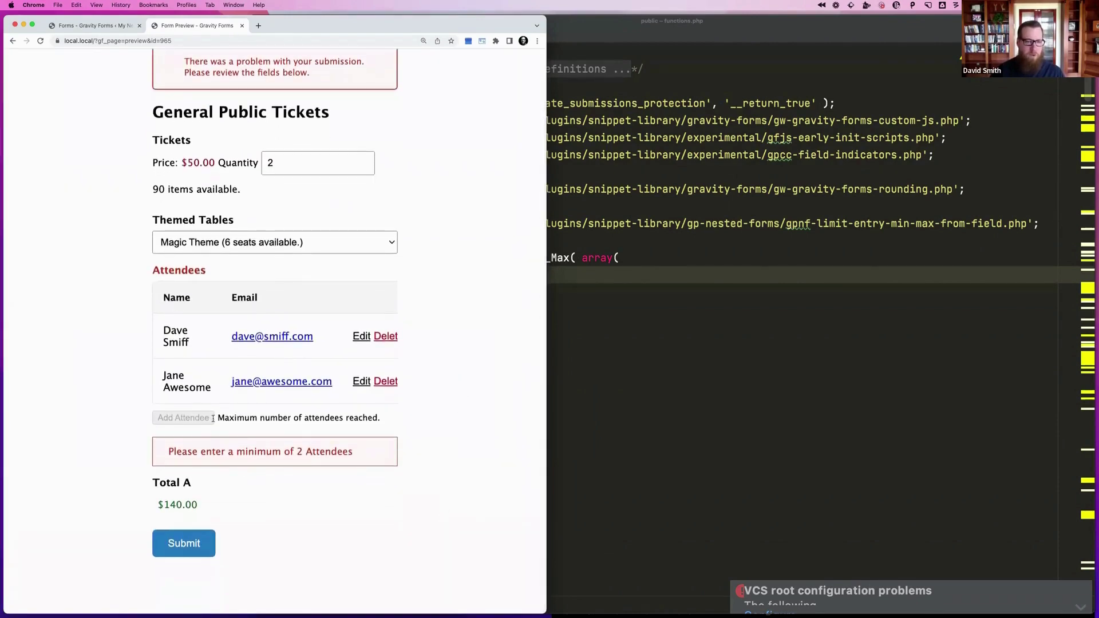
{"action": "left_click_drag", "start_coordinate": [213, 418], "coordinate": [384, 420]}
{"action": "left_click", "coordinate": [384, 417]}
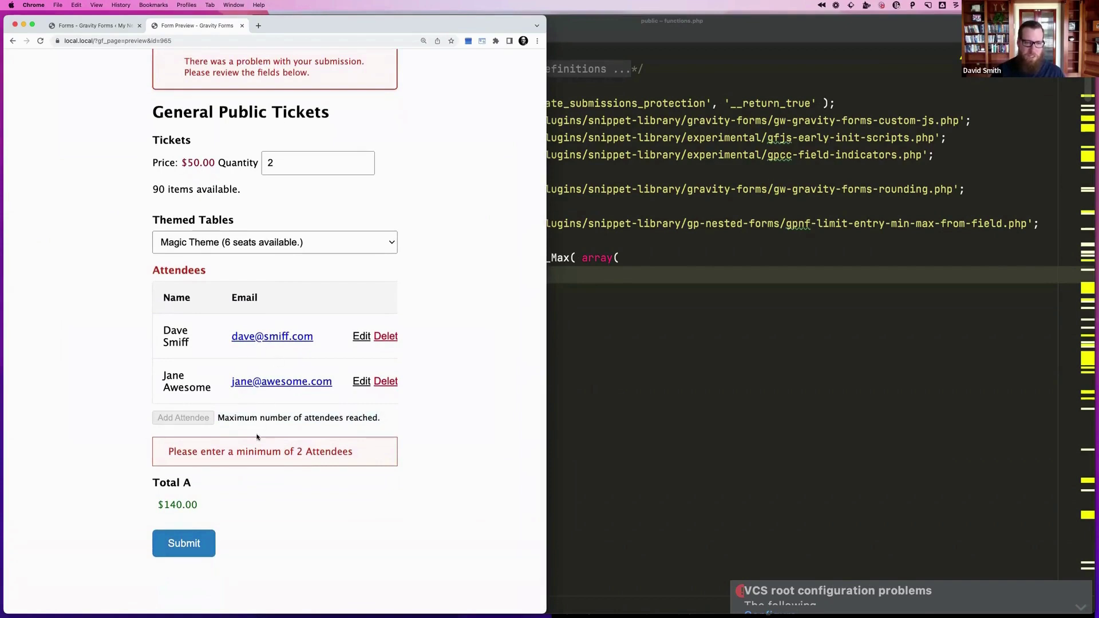
{"action": "left_click", "coordinate": [184, 542]}
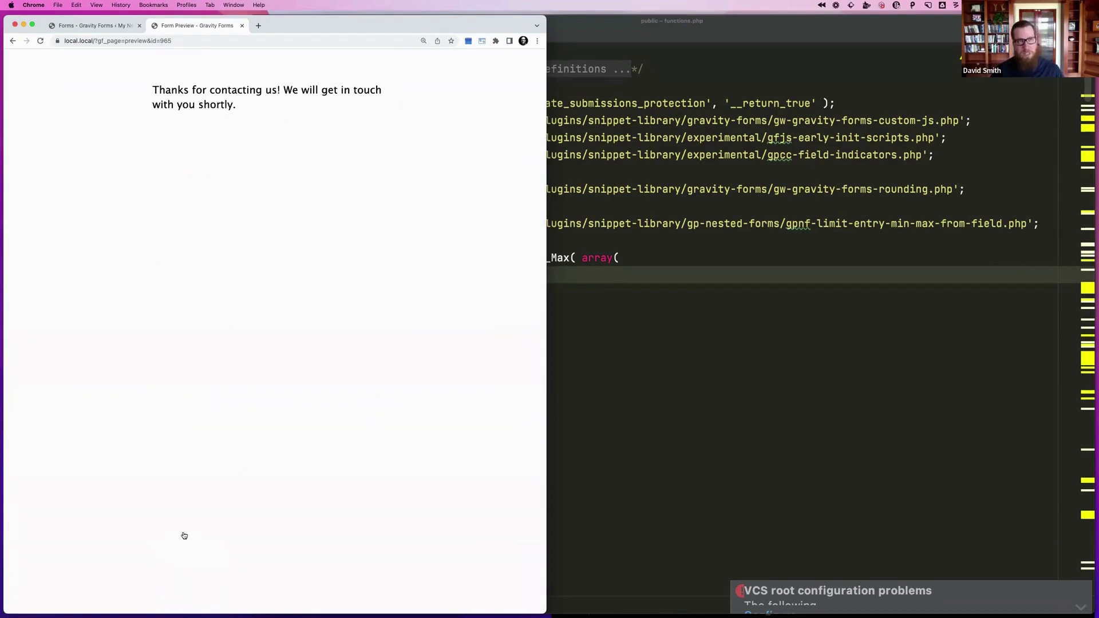
{"action": "left_click", "coordinate": [177, 41]}
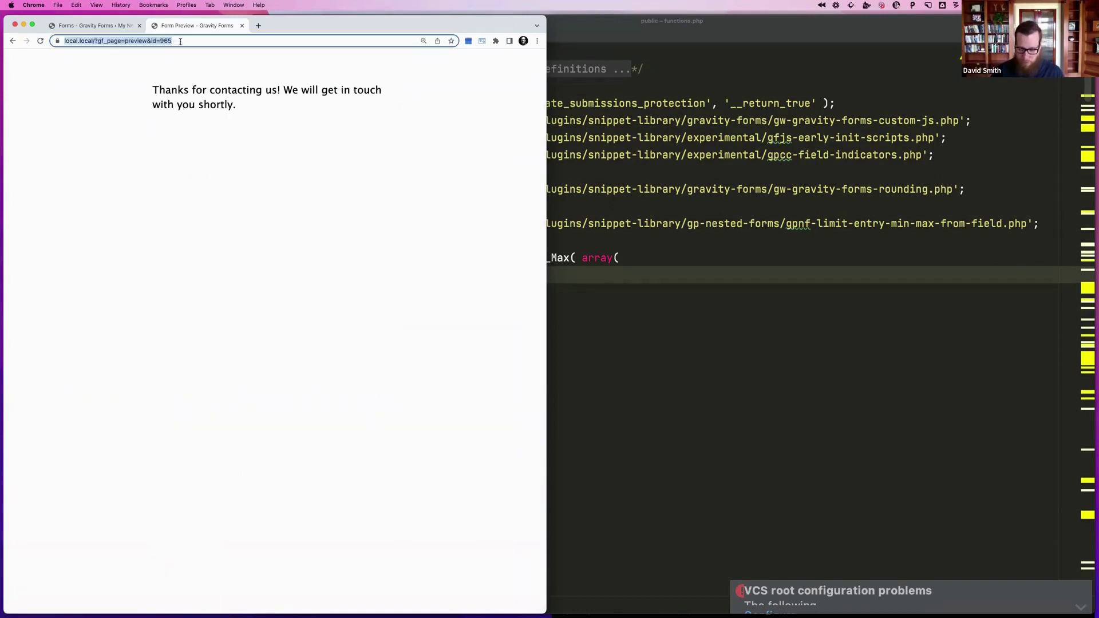
{"action": "key", "text": "Return"}
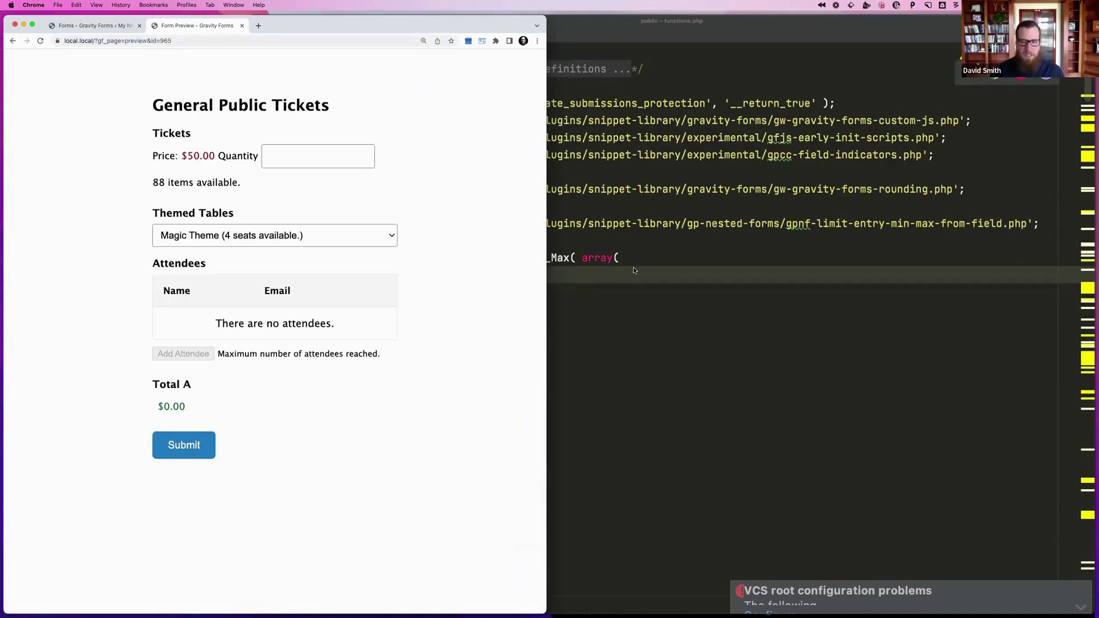
{"action": "key", "text": "super+Tab"}
{"action": "key", "text": "super+Tab"}
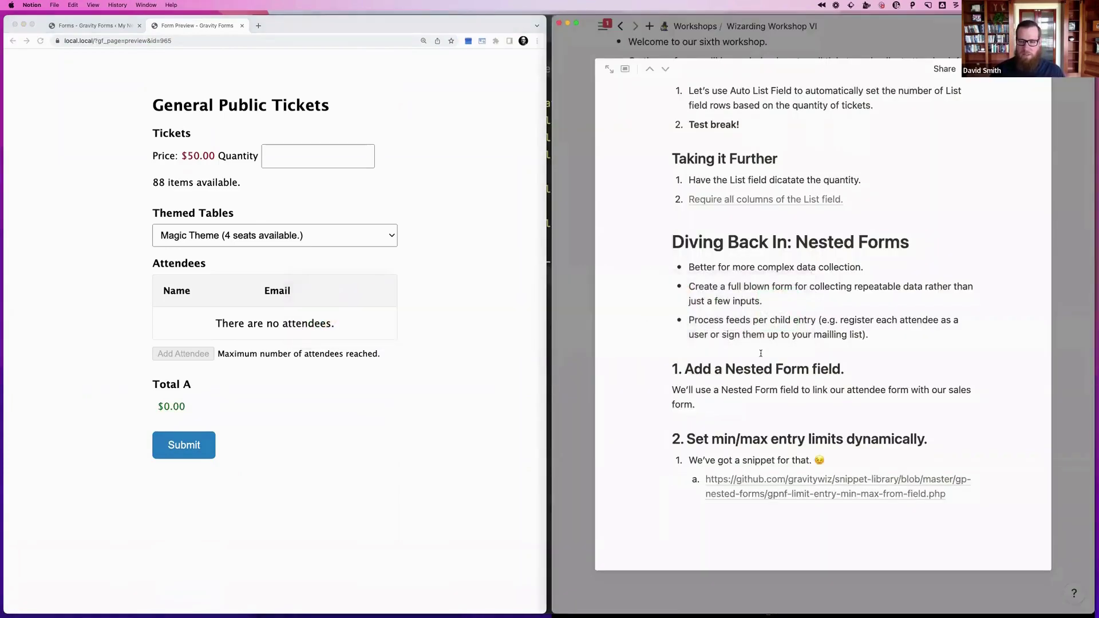
Scroll through the Collecting Attendee Info page, then close it
{"action": "scroll", "coordinate": [760, 353], "scroll_direction": "up", "scroll_amount": 5}
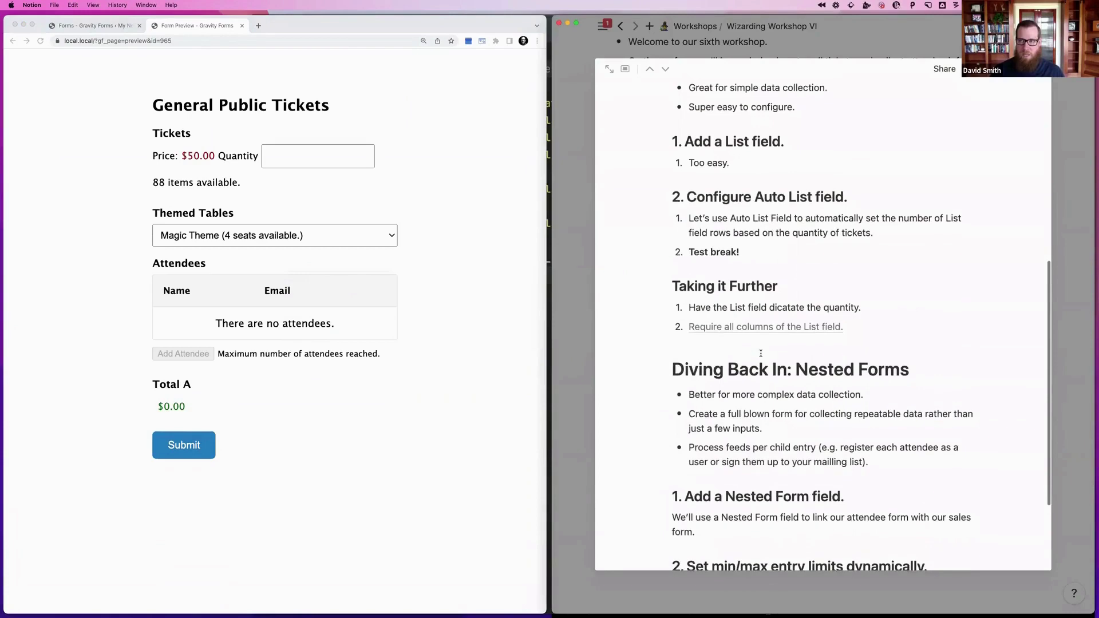
{"action": "scroll", "coordinate": [761, 353], "scroll_direction": "down", "scroll_amount": 5}
{"action": "scroll", "coordinate": [760, 354], "scroll_direction": "up", "scroll_amount": 8}
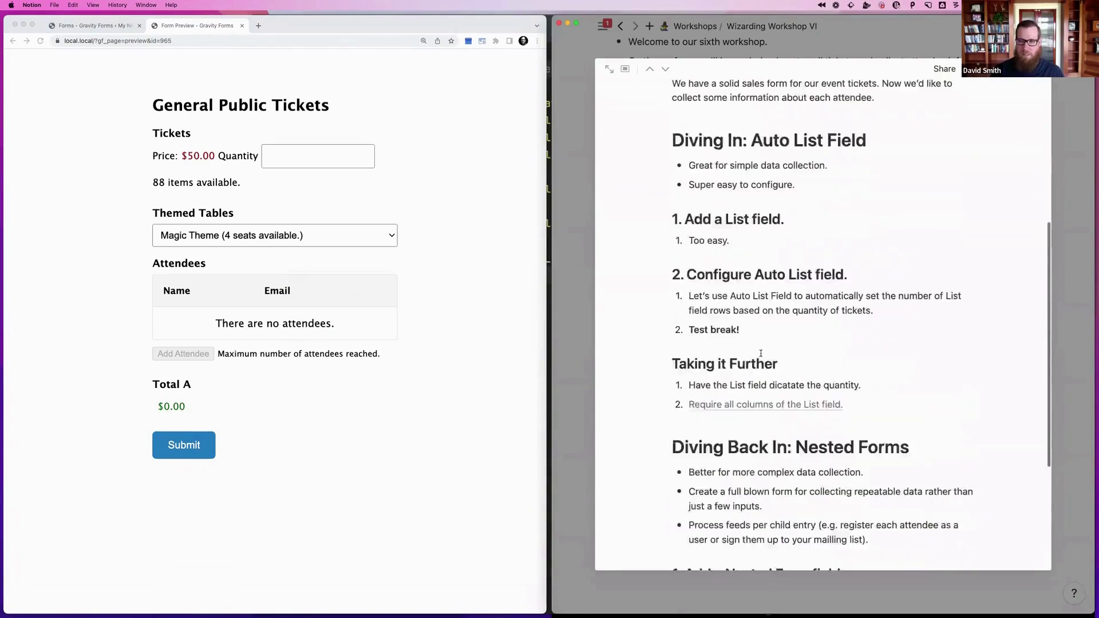
{"action": "scroll", "coordinate": [761, 353], "scroll_direction": "up", "scroll_amount": 10}
{"action": "scroll", "coordinate": [760, 353], "scroll_direction": "down", "scroll_amount": 17}
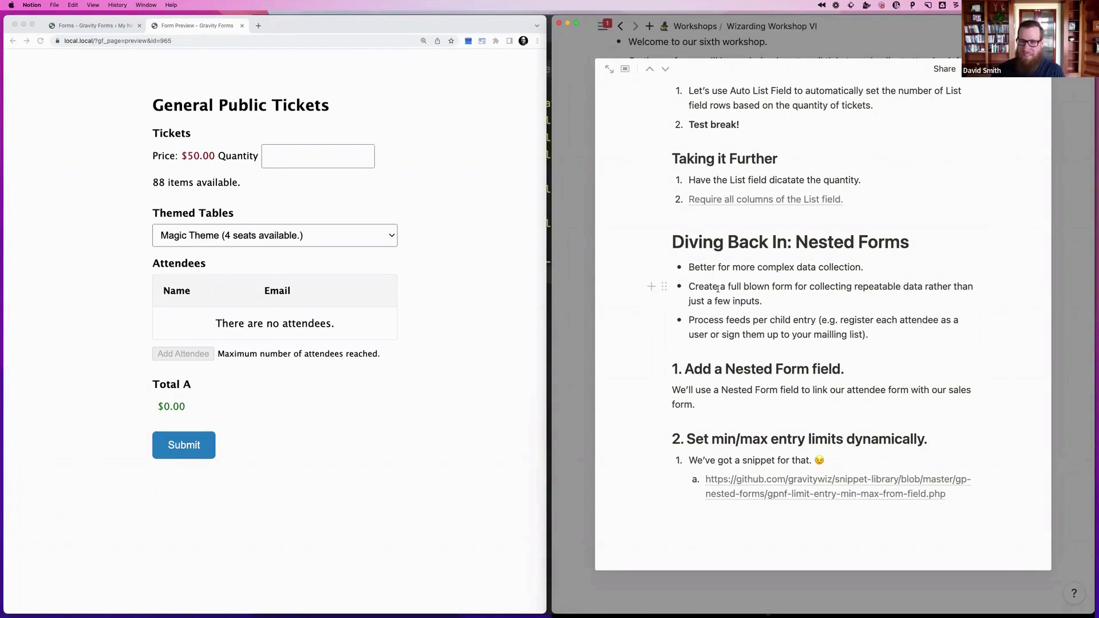
{"action": "scroll", "coordinate": [717, 288], "scroll_direction": "up", "scroll_amount": 15}
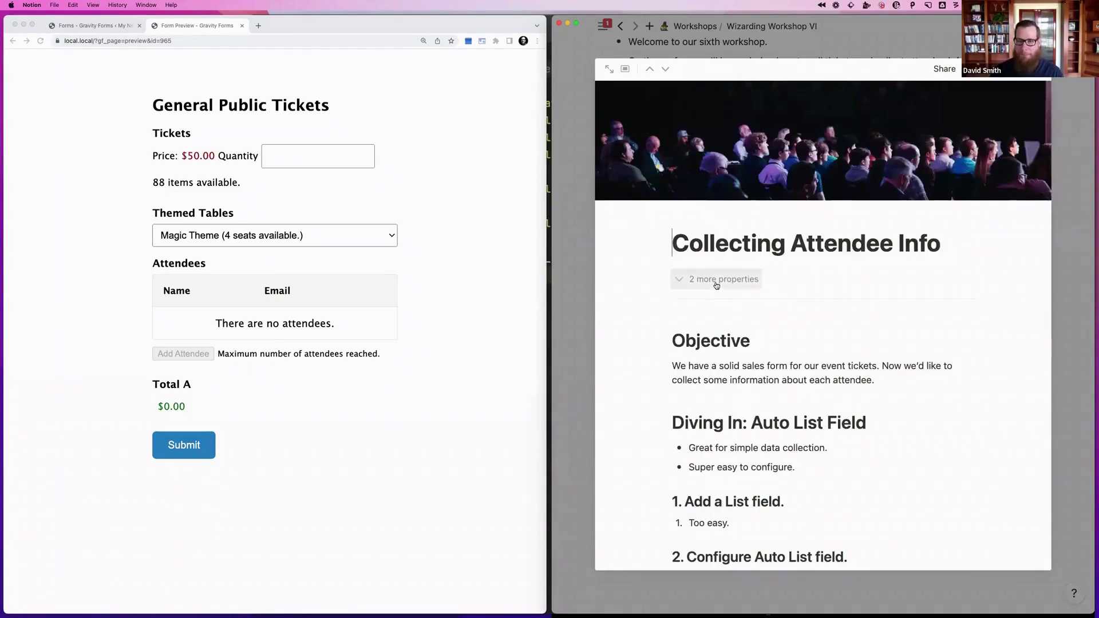
{"action": "key", "text": "Escape"}
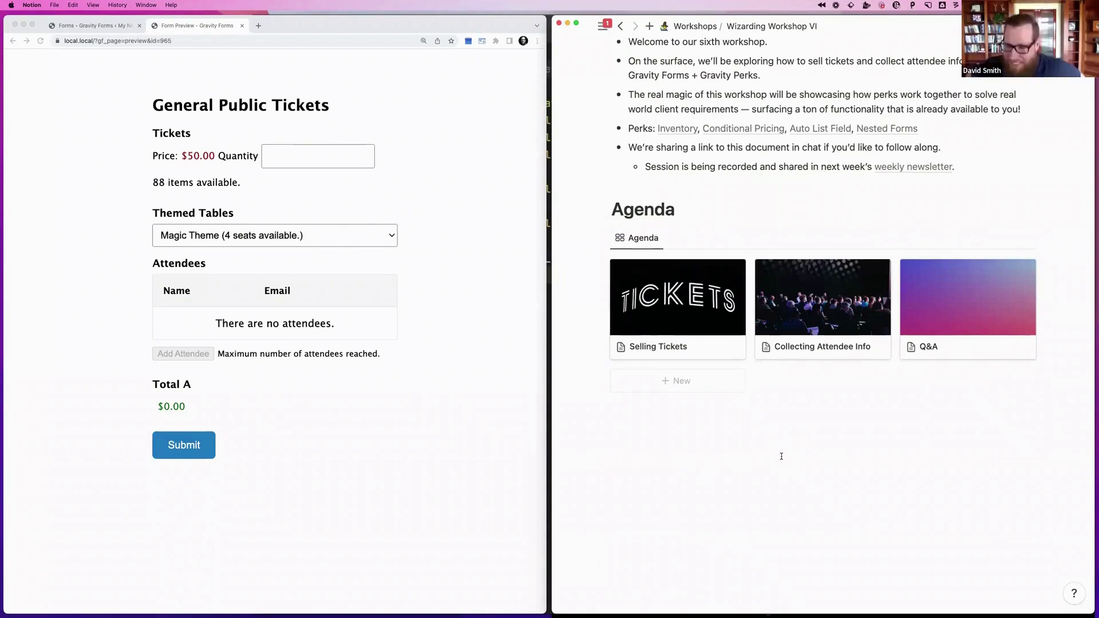
Open the Q&A page from the Agenda gallery and read the Better Ticket Scanning question
{"action": "mouse_move", "coordinate": [959, 323]}
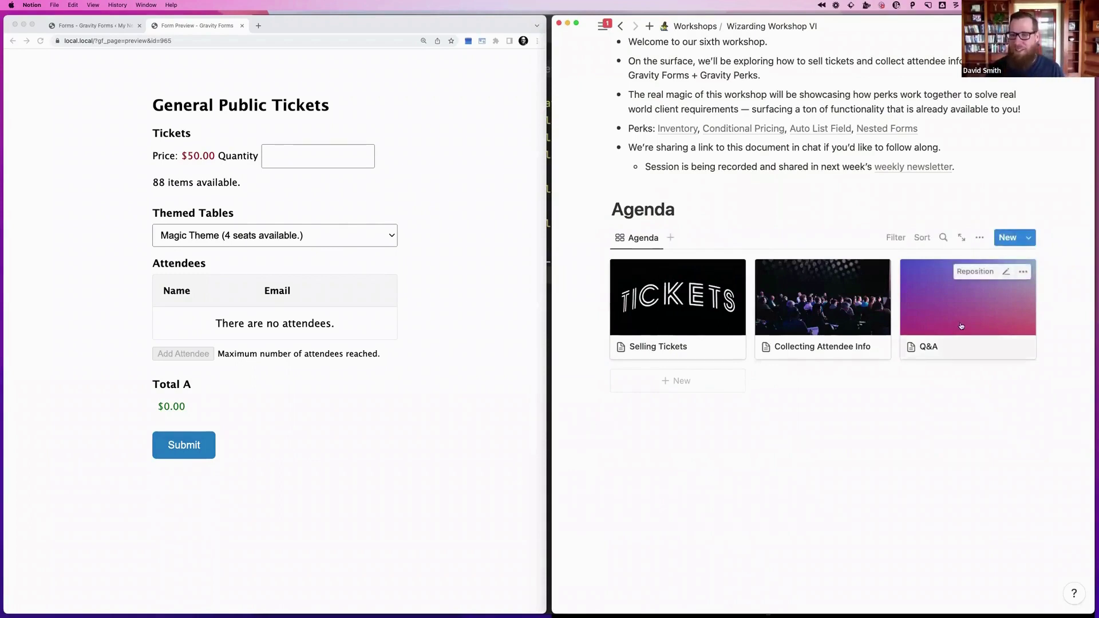
{"action": "left_click", "coordinate": [961, 326]}
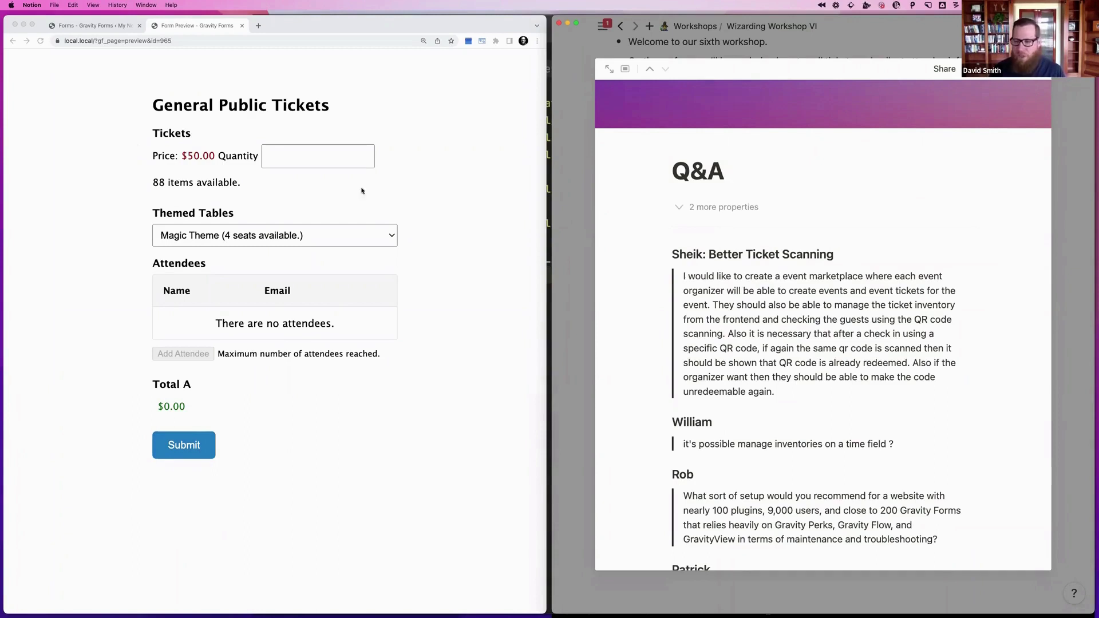
{"action": "left_click", "coordinate": [839, 348]}
{"action": "scroll", "coordinate": [819, 343], "scroll_direction": "down", "scroll_amount": 1}
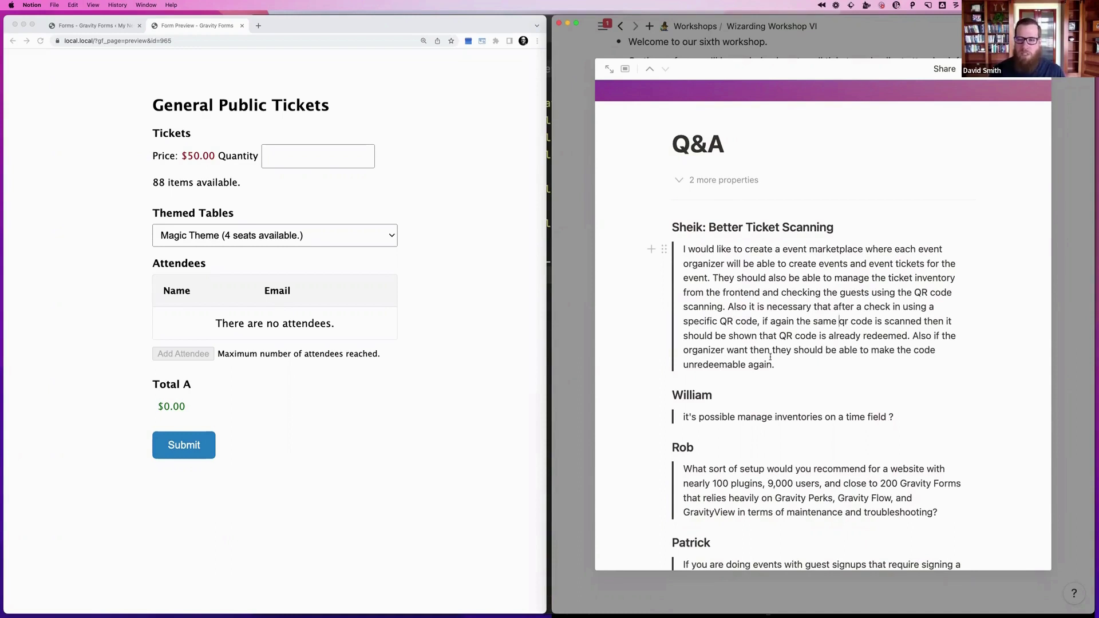
Under the Better Ticket Scanning question, add a teammate mention asking them to send the asker a video of the Check-in Snippet
{"action": "key", "text": "Return"}
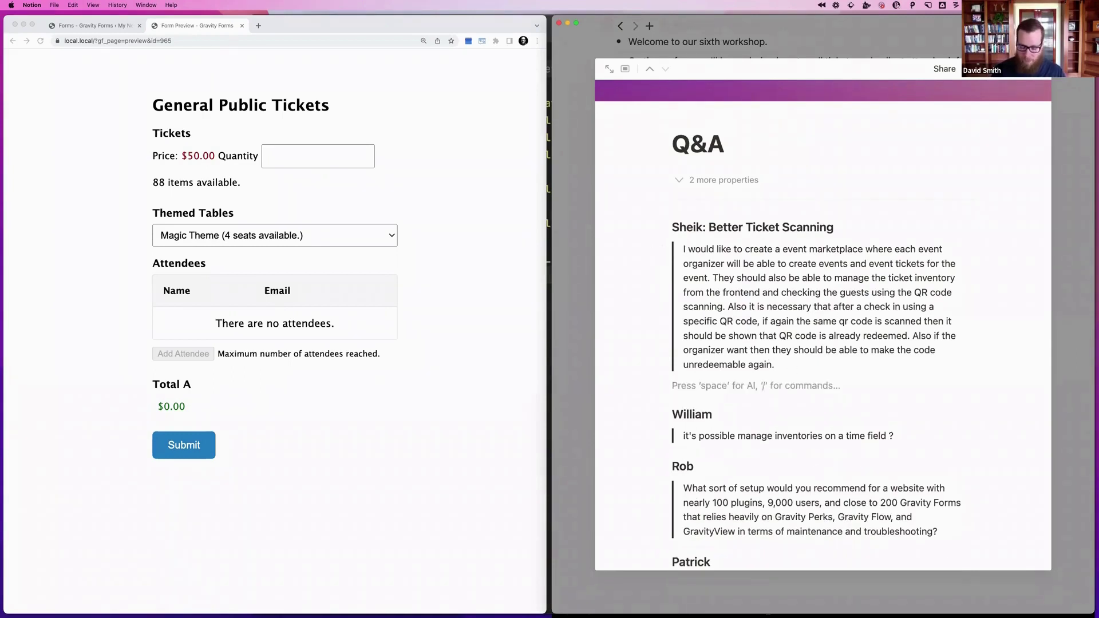
{"action": "type", "text": "@david"}
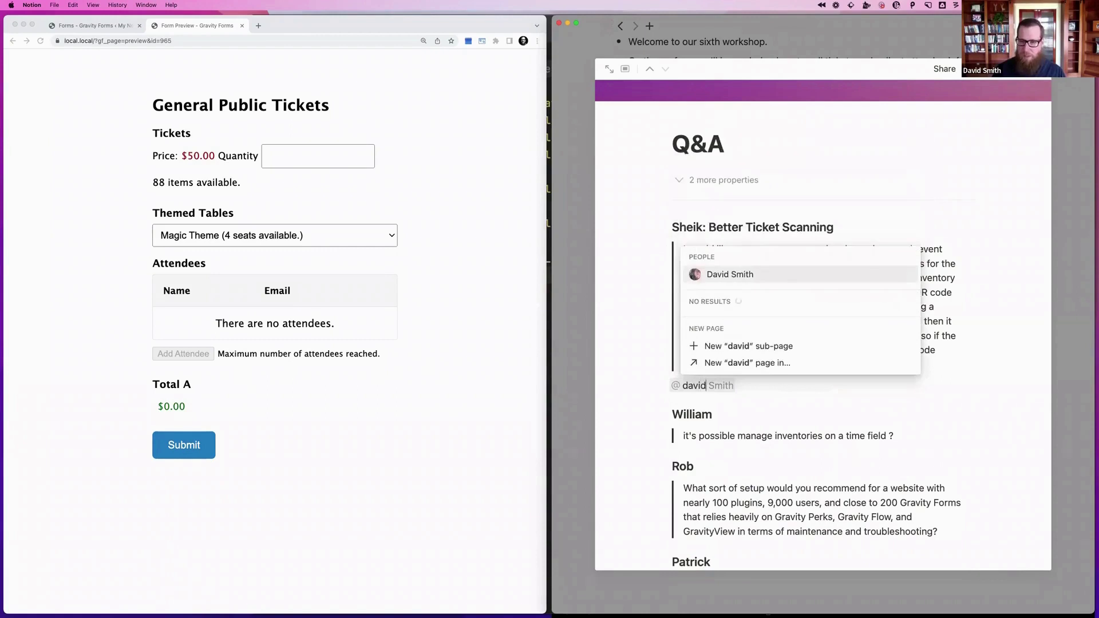
{"action": "key", "text": "Return"}
{"action": "type", "text": "Send S"}
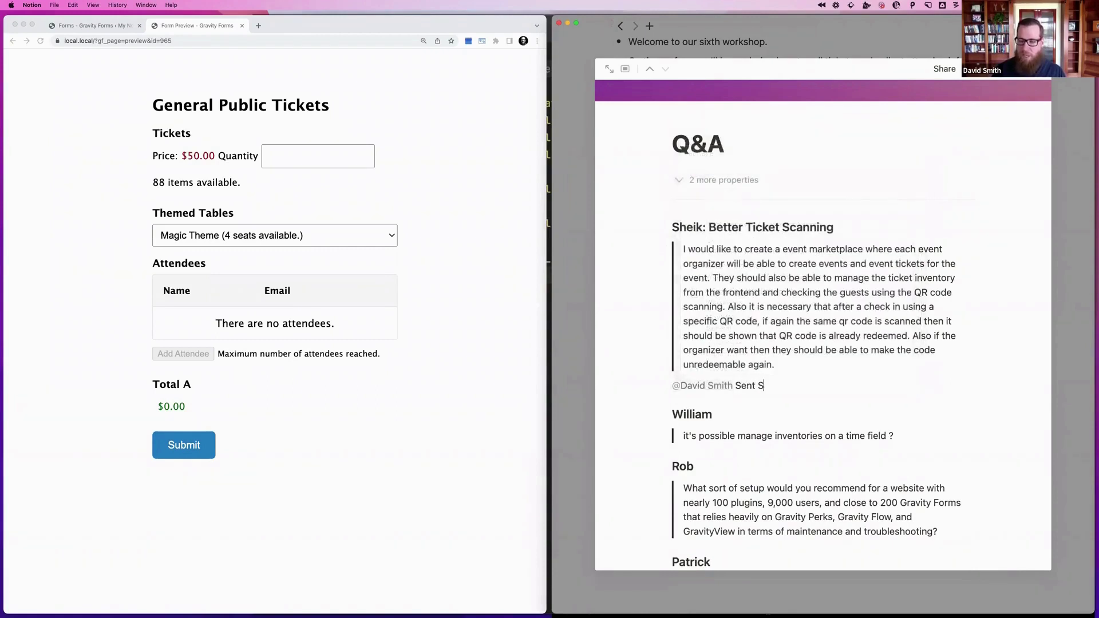
{"action": "key", "text": "BackSpace"}
{"action": "type", "text": "Sheik a video o"}
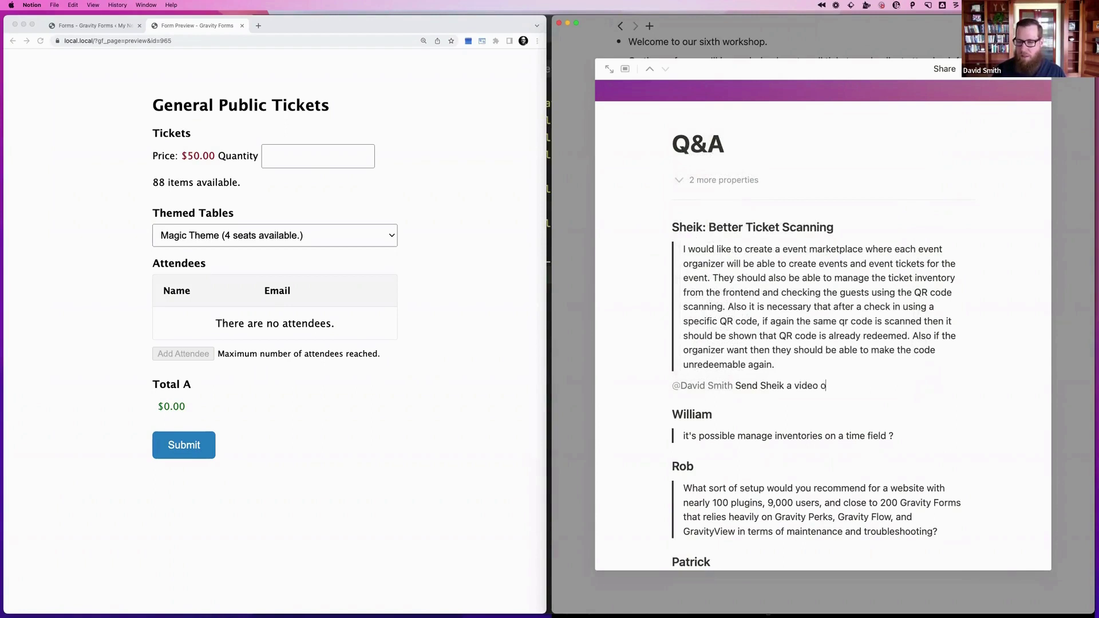
{"action": "type", "text": "f our Check-in Snippet."}
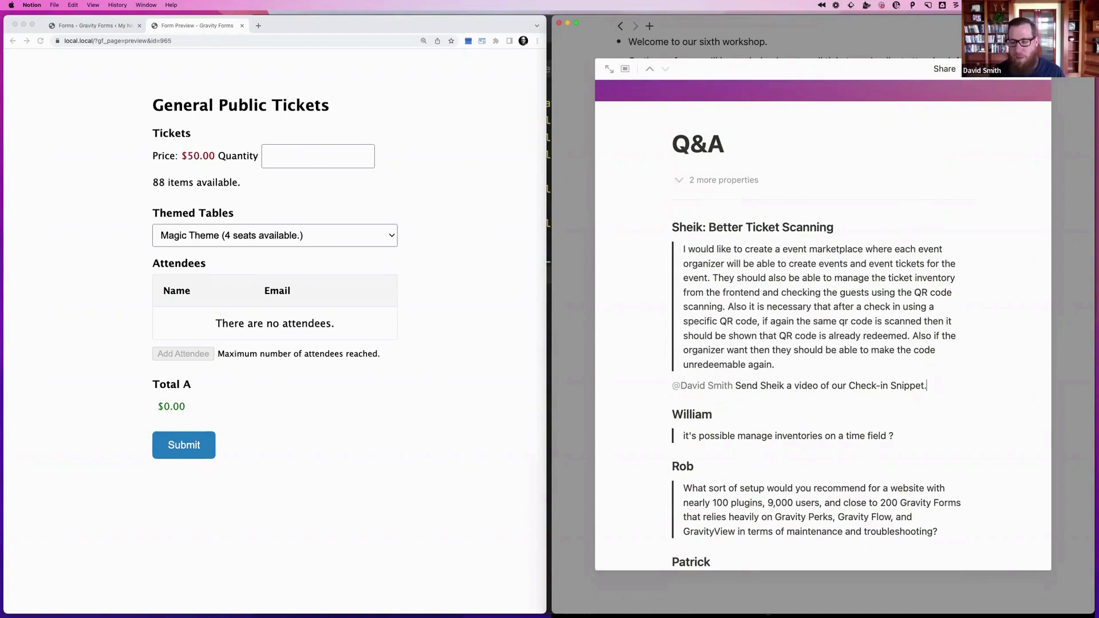
Move down the page and select the next question's heading
{"action": "scroll", "coordinate": [823, 325], "scroll_direction": "down", "scroll_amount": 2}
{"action": "scroll", "coordinate": [823, 326], "scroll_direction": "down", "scroll_amount": 2}
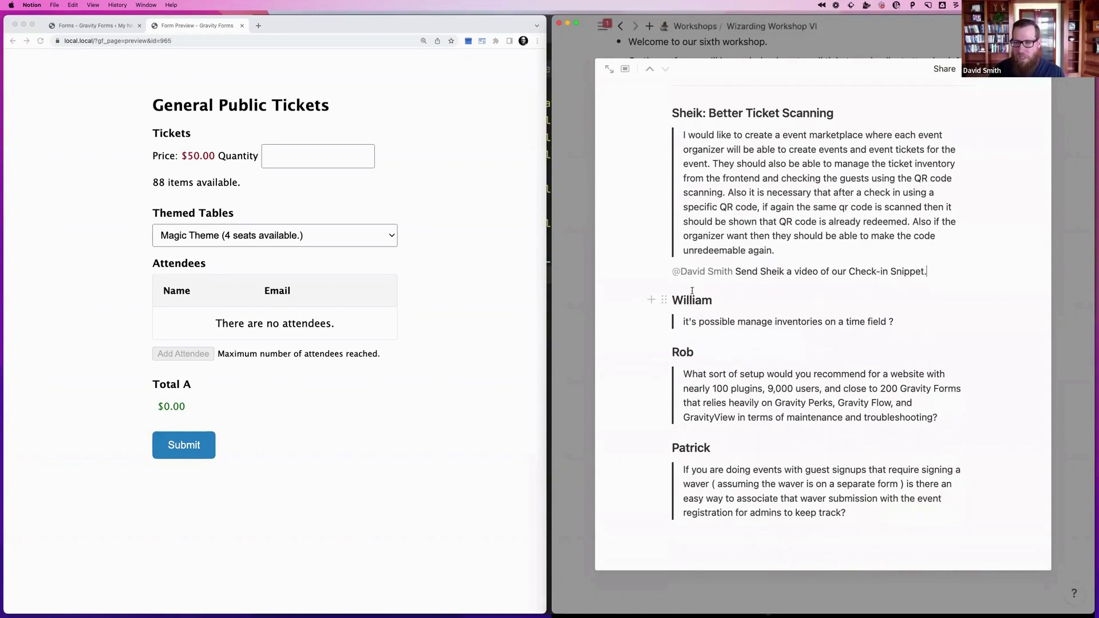
{"action": "left_click", "coordinate": [754, 193]}
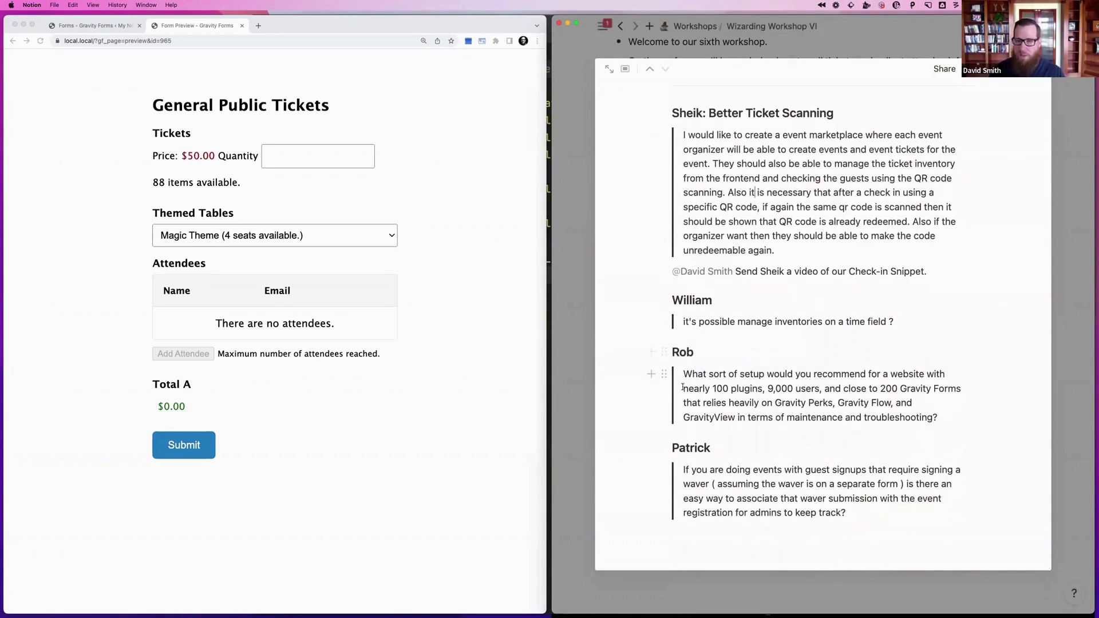
{"action": "double_click", "coordinate": [686, 300]}
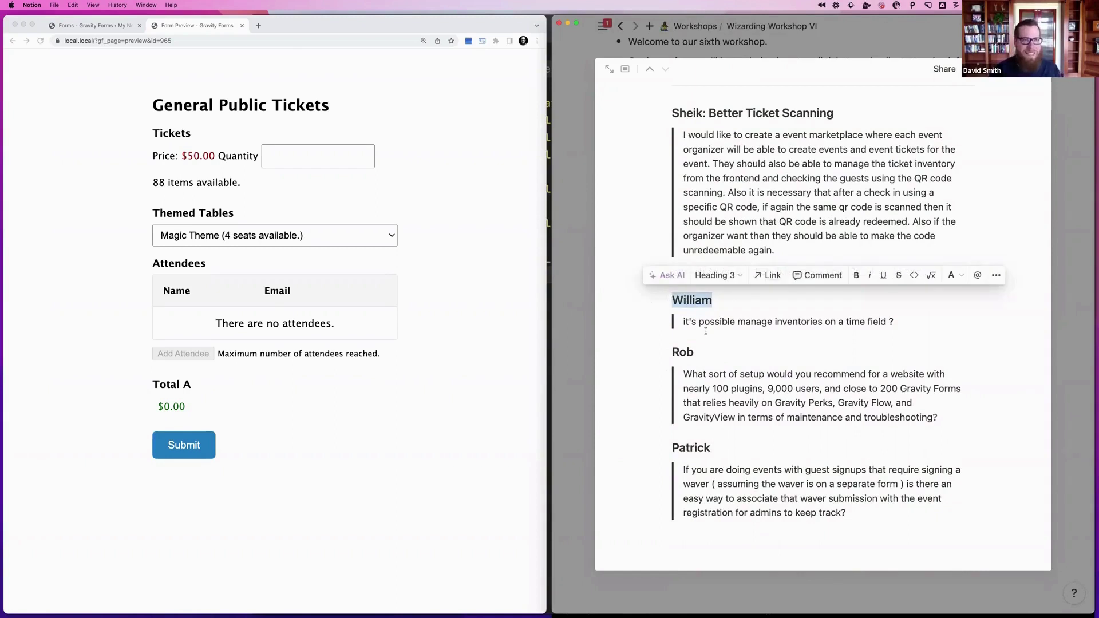
Close the form preview and switch to Form 967, leaving the unsaved form
{"action": "left_click", "coordinate": [225, 26]}
{"action": "left_click", "coordinate": [242, 25]}
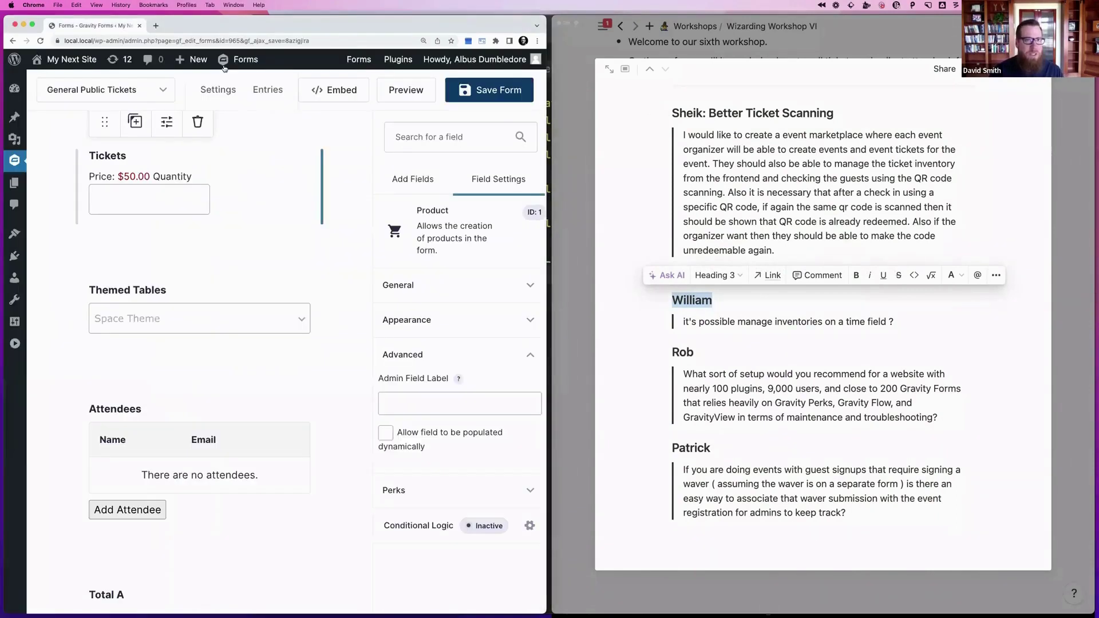
{"action": "left_click", "coordinate": [91, 89]}
{"action": "left_click", "coordinate": [185, 149]}
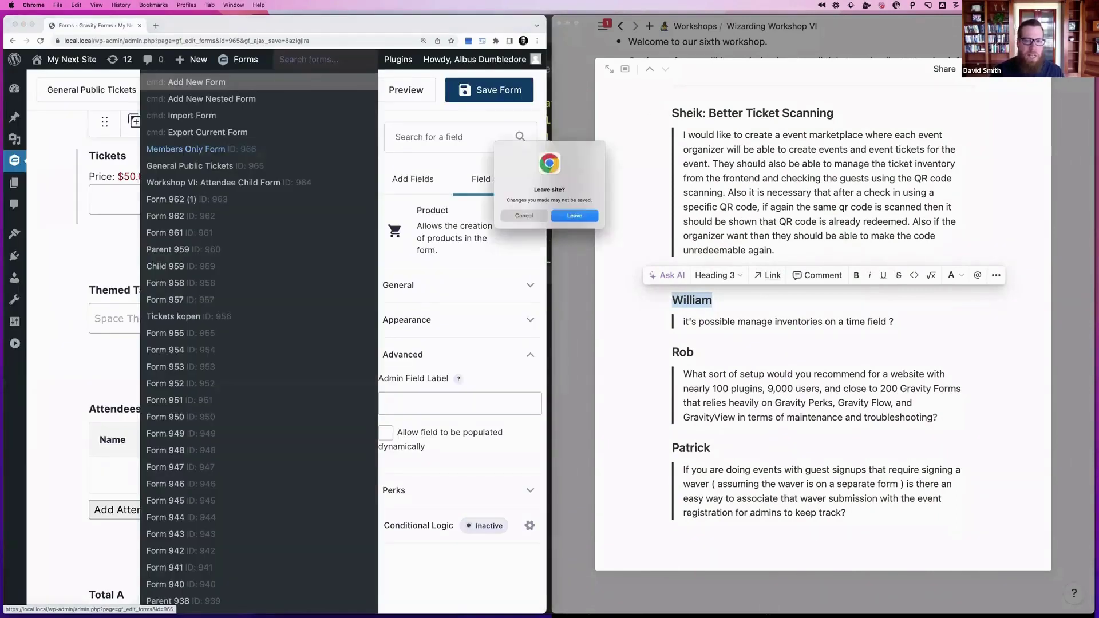
{"action": "key", "text": "Return"}
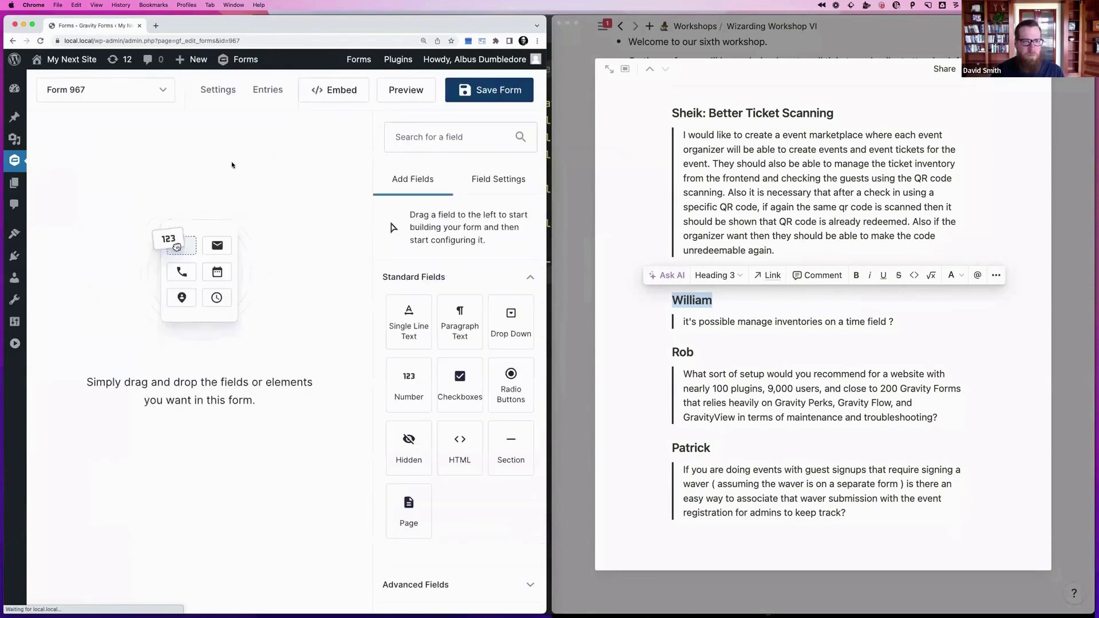
Add Date, Time and Drop Down fields, placing the Drop Down between Date A and Time B
{"action": "left_click", "coordinate": [433, 138]}
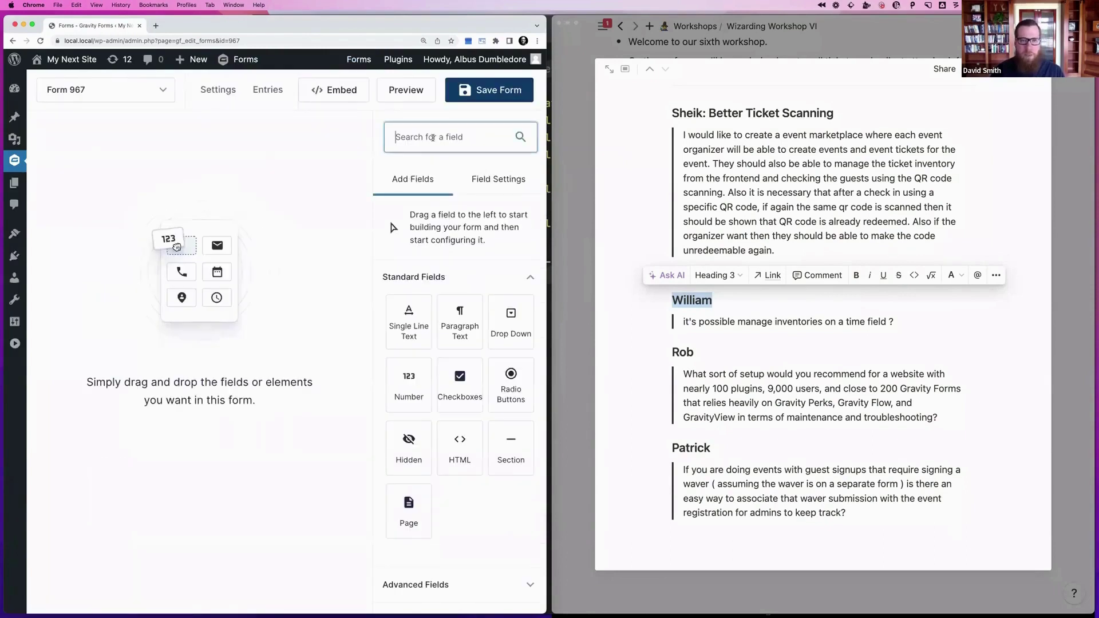
{"action": "type", "text": "Date"}
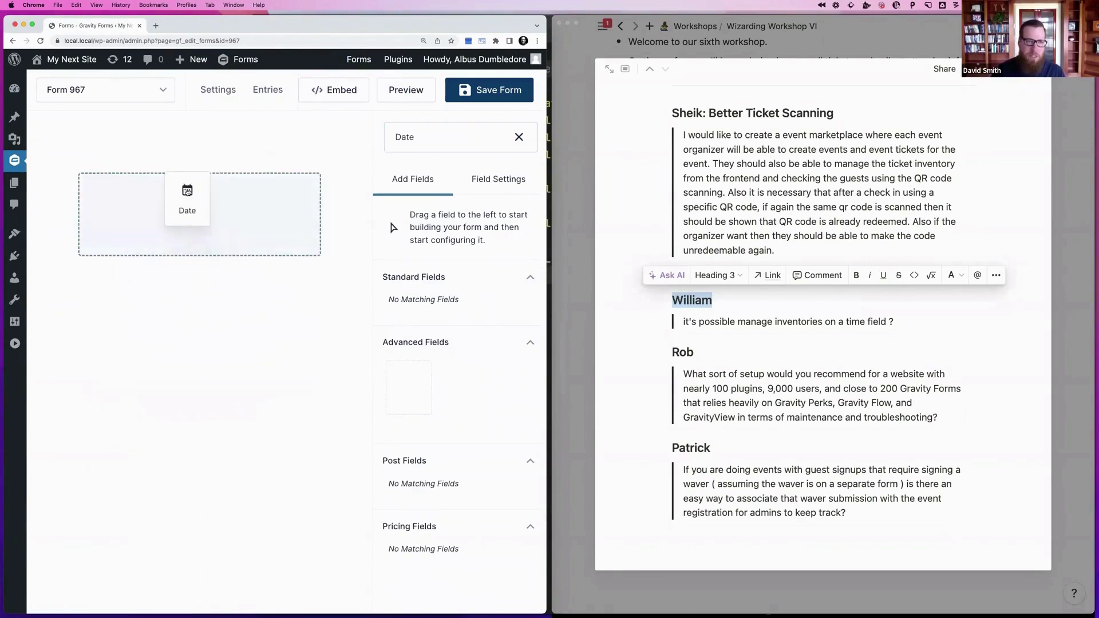
{"action": "left_click_drag", "start_coordinate": [187, 190], "coordinate": [187, 191]}
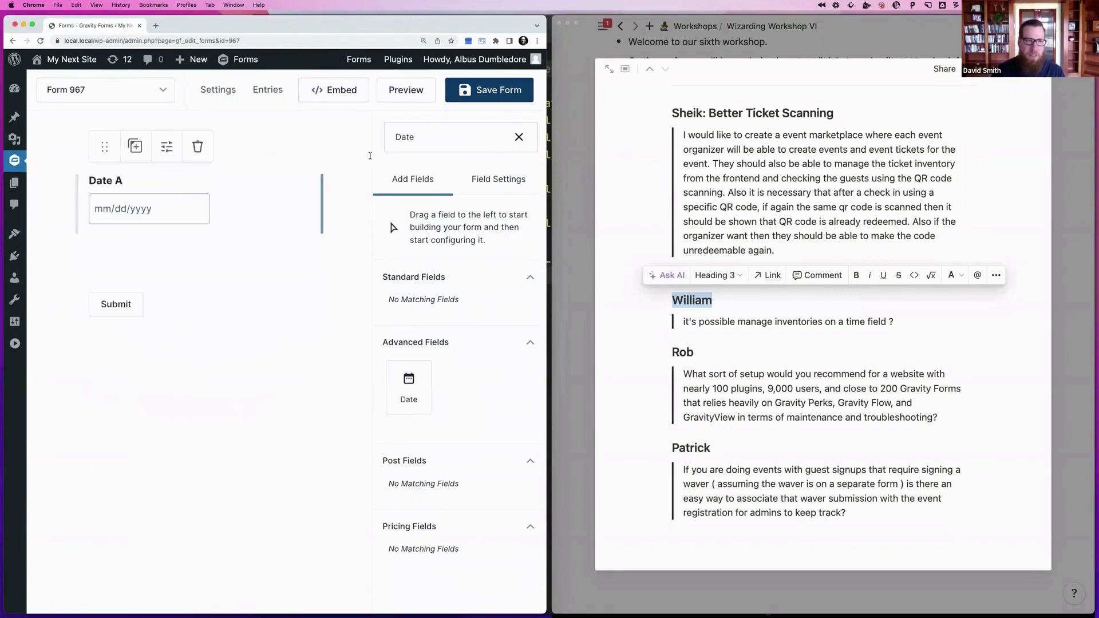
{"action": "left_click", "coordinate": [431, 140]}
{"action": "double_click", "coordinate": [431, 140]}
{"action": "type", "text": "Time"}
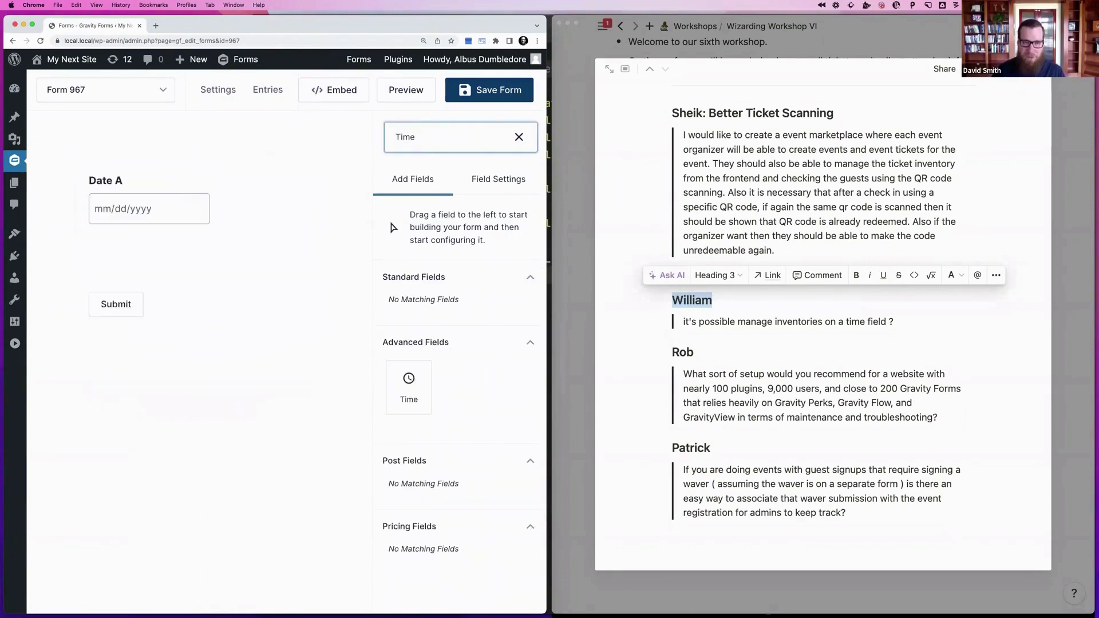
{"action": "left_click", "coordinate": [407, 400]}
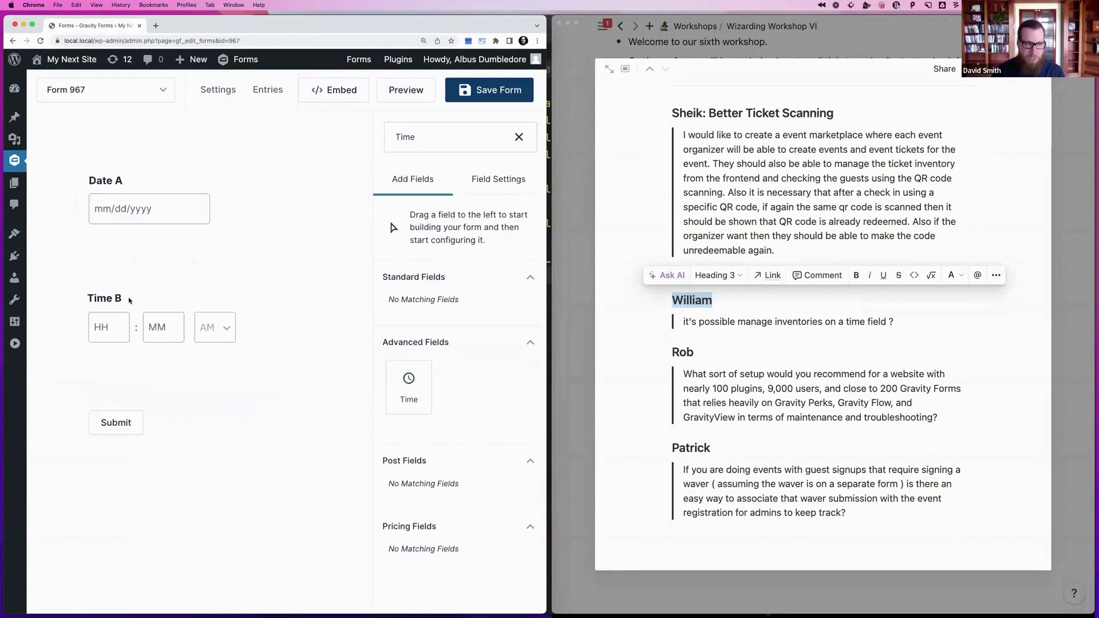
{"action": "double_click", "coordinate": [440, 137]}
{"action": "type", "text": "Drop DOwn"}
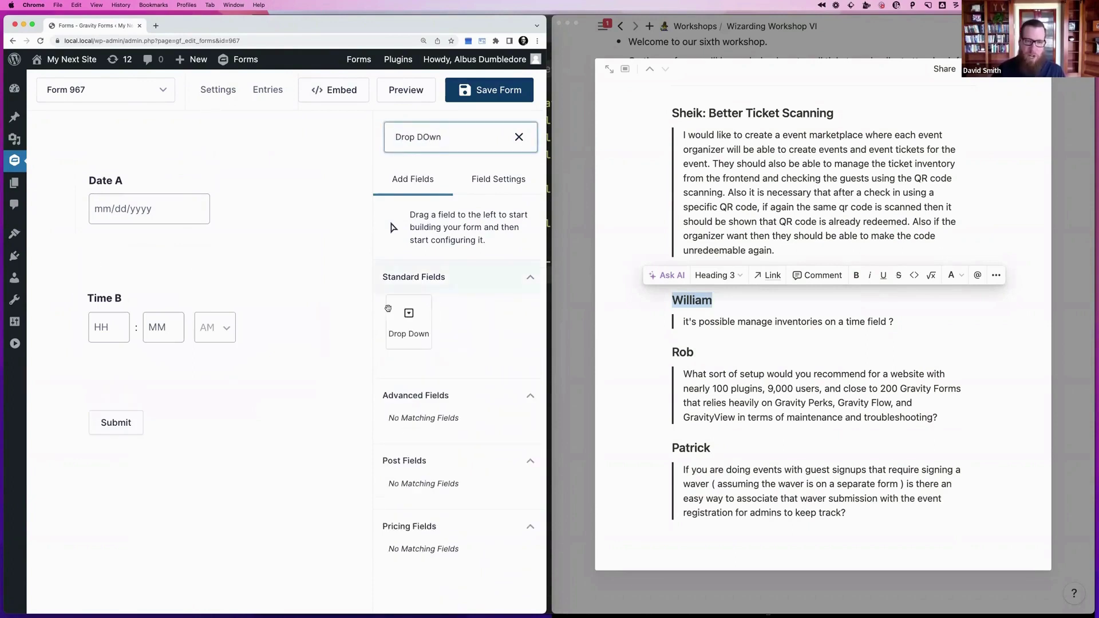
{"action": "left_click_drag", "start_coordinate": [388, 309], "coordinate": [138, 271]}
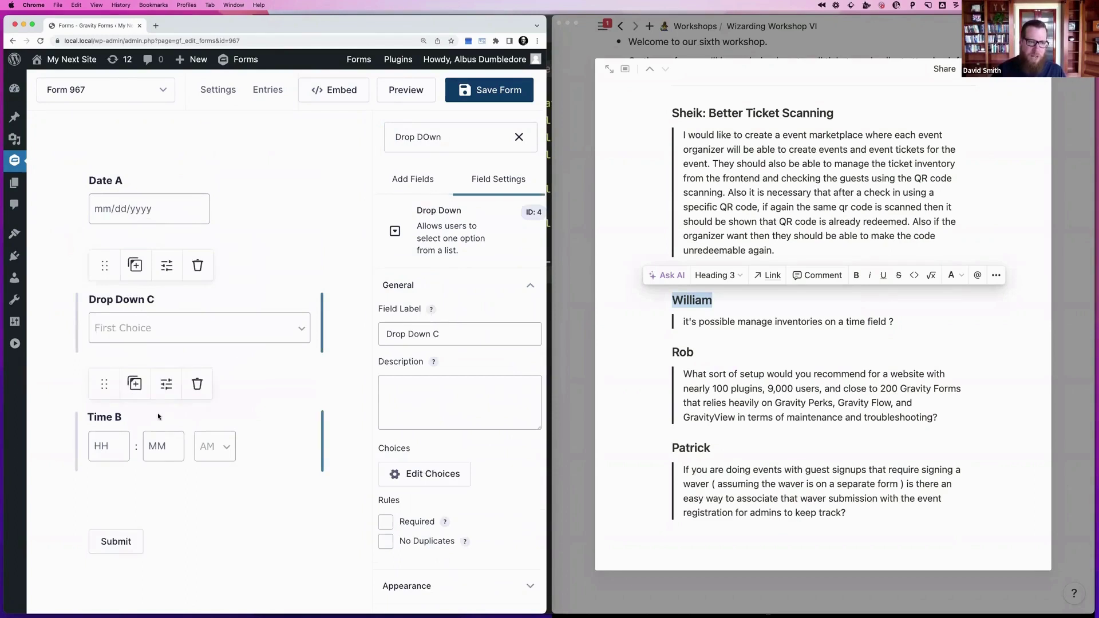
Delete the Time B and Drop Down B fields from the form
{"action": "left_click", "coordinate": [197, 383]}
{"action": "left_click", "coordinate": [348, 98]}
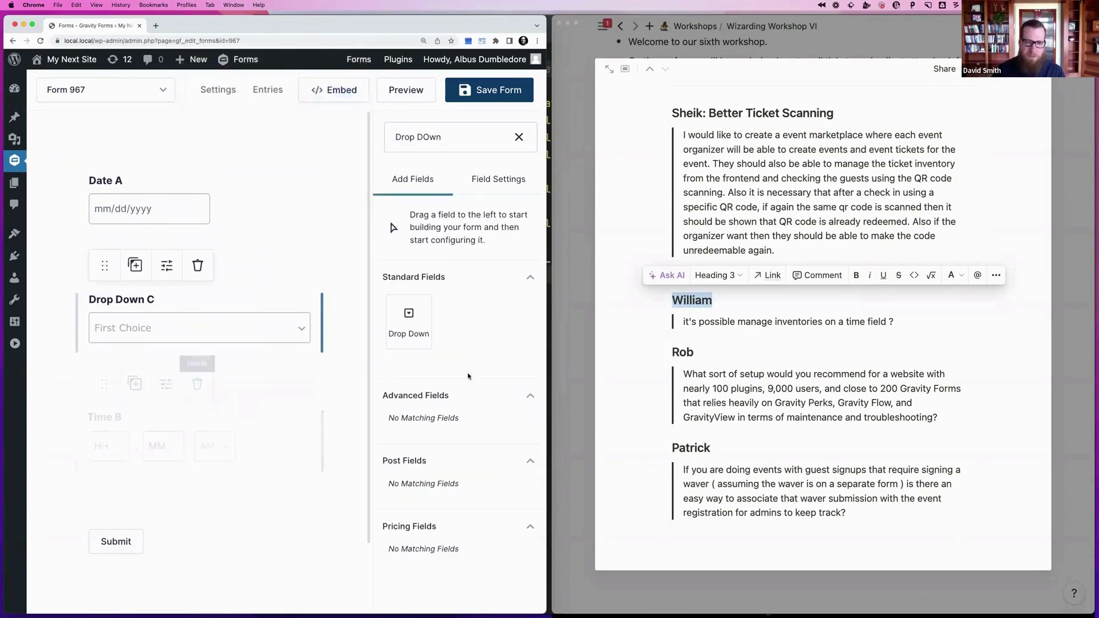
{"action": "left_click", "coordinate": [421, 321]}
{"action": "triple_click", "coordinate": [406, 137]}
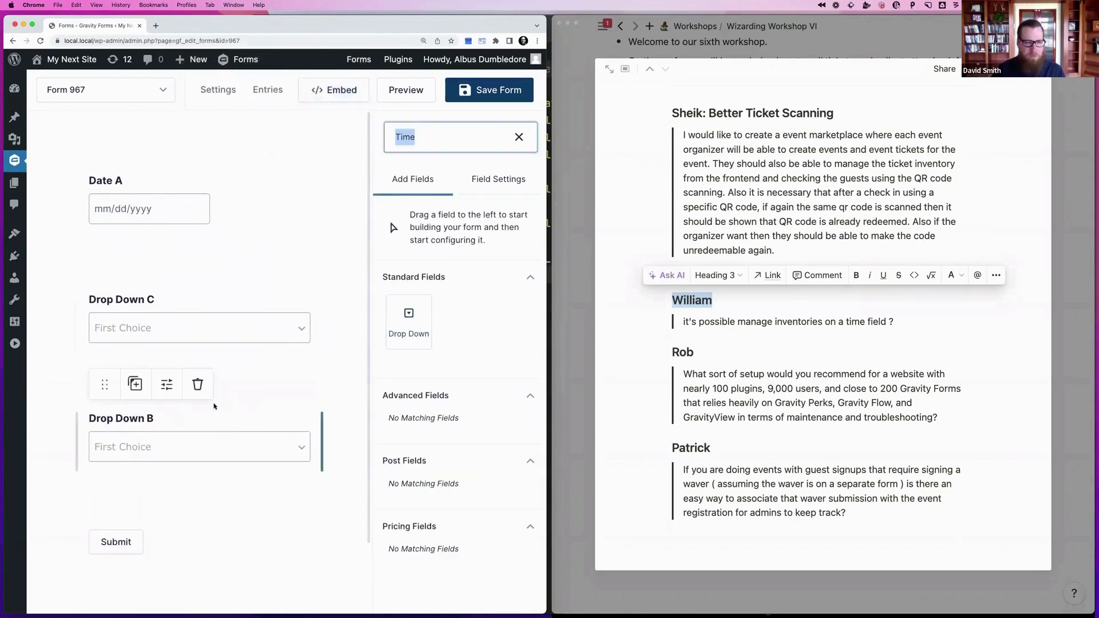
{"action": "type", "text": "Time"}
{"action": "left_click", "coordinate": [198, 384]}
{"action": "left_click", "coordinate": [348, 98]}
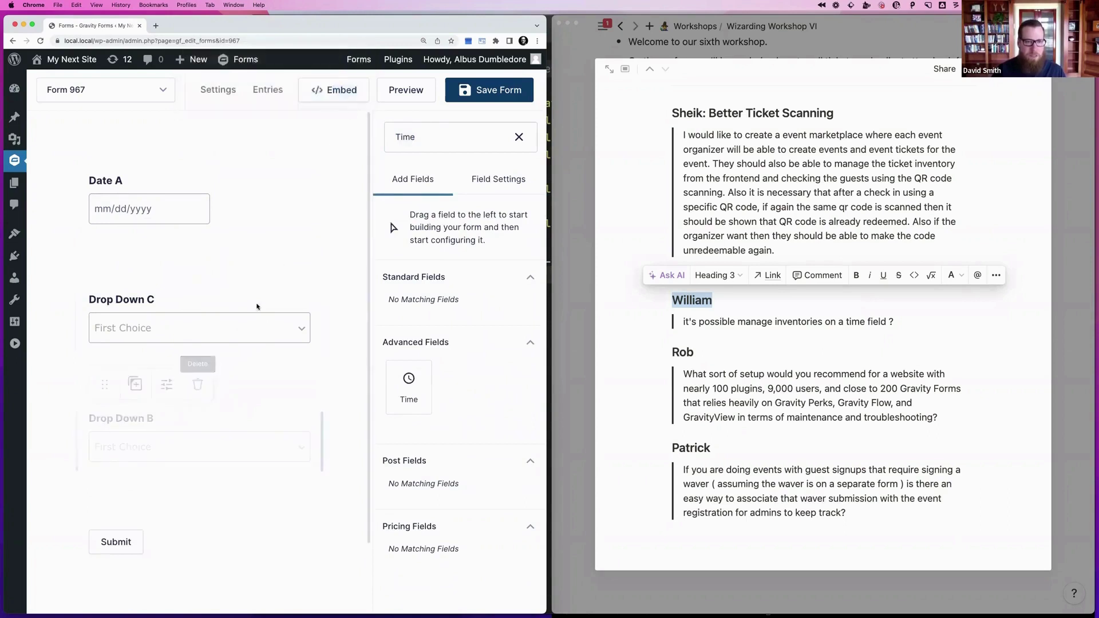
Give Drop Down C the choices 8am, 9am and 10am
{"action": "left_click", "coordinate": [223, 328]}
{"action": "left_click", "coordinate": [441, 479]}
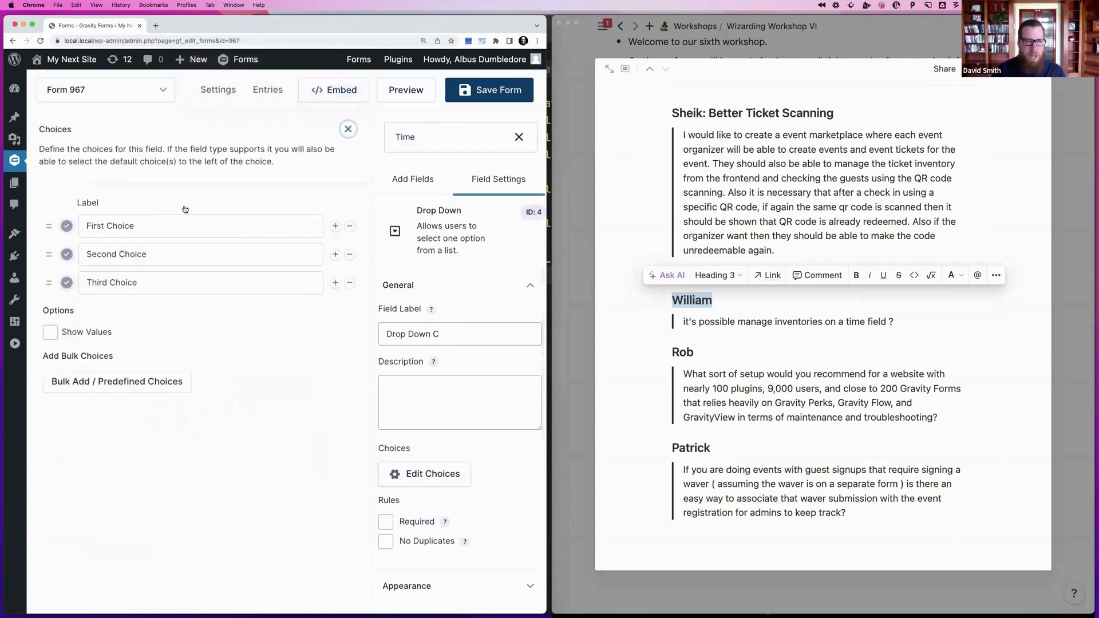
{"action": "left_click", "coordinate": [152, 226]}
{"action": "key", "text": "super+a"}
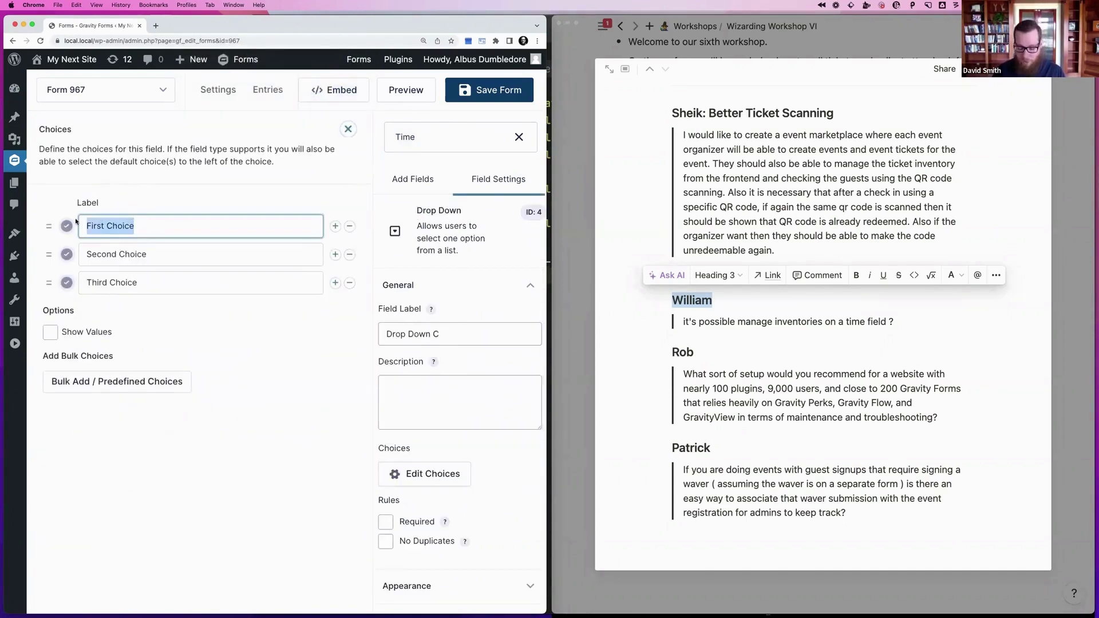
{"action": "type", "text": "8am"}
{"action": "key", "text": "Tab"}
{"action": "type", "text": "9am"}
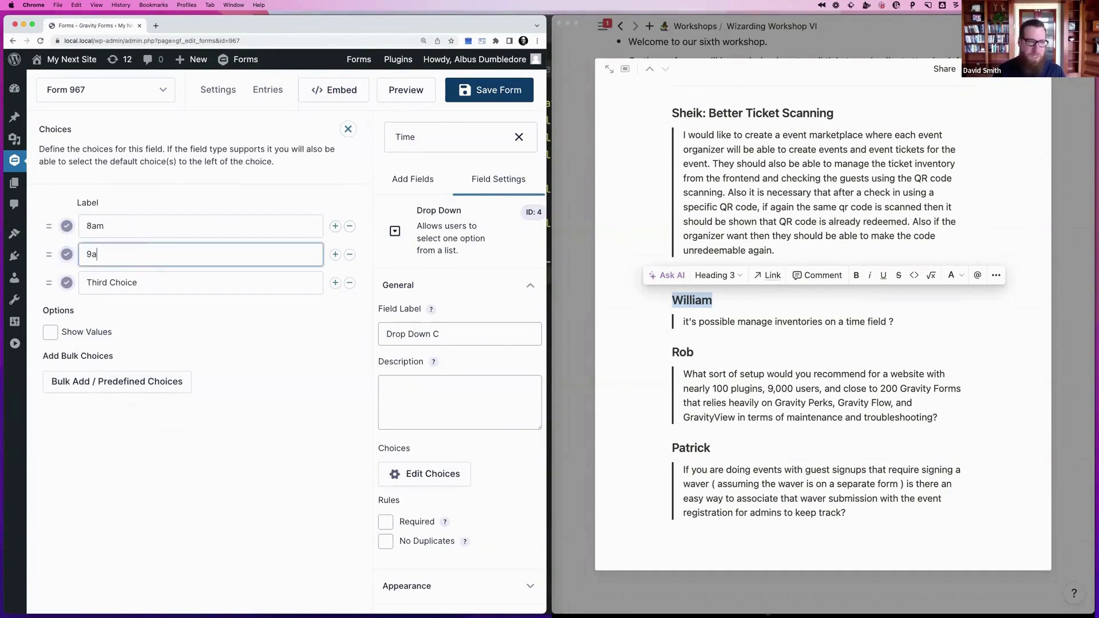
{"action": "key", "text": "Tab"}
{"action": "type", "text": "10"}
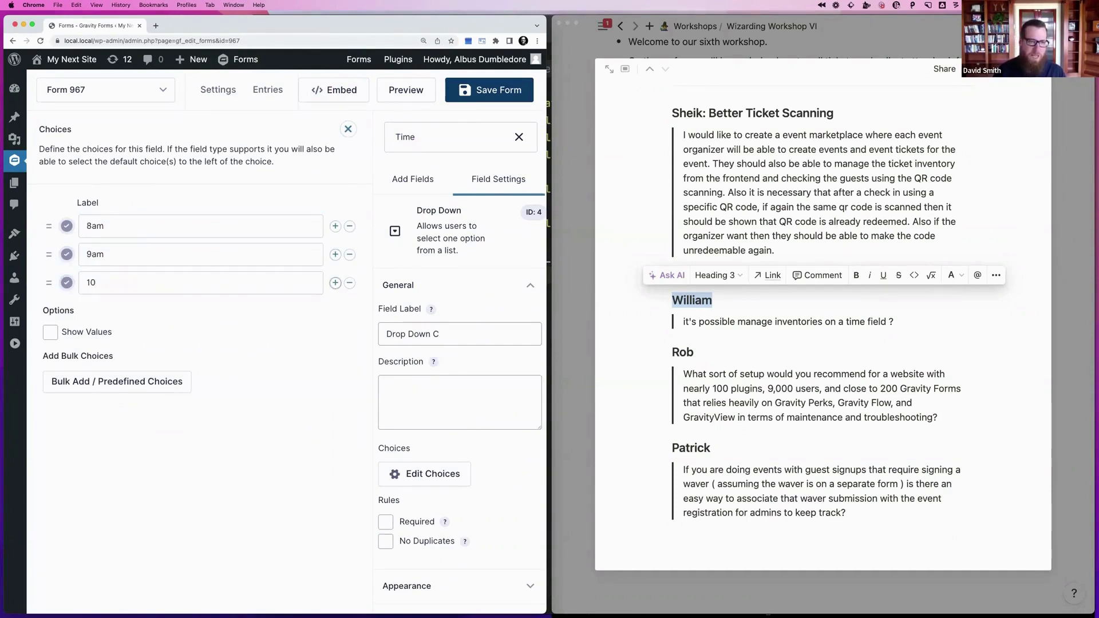
{"action": "type", "text": "am"}
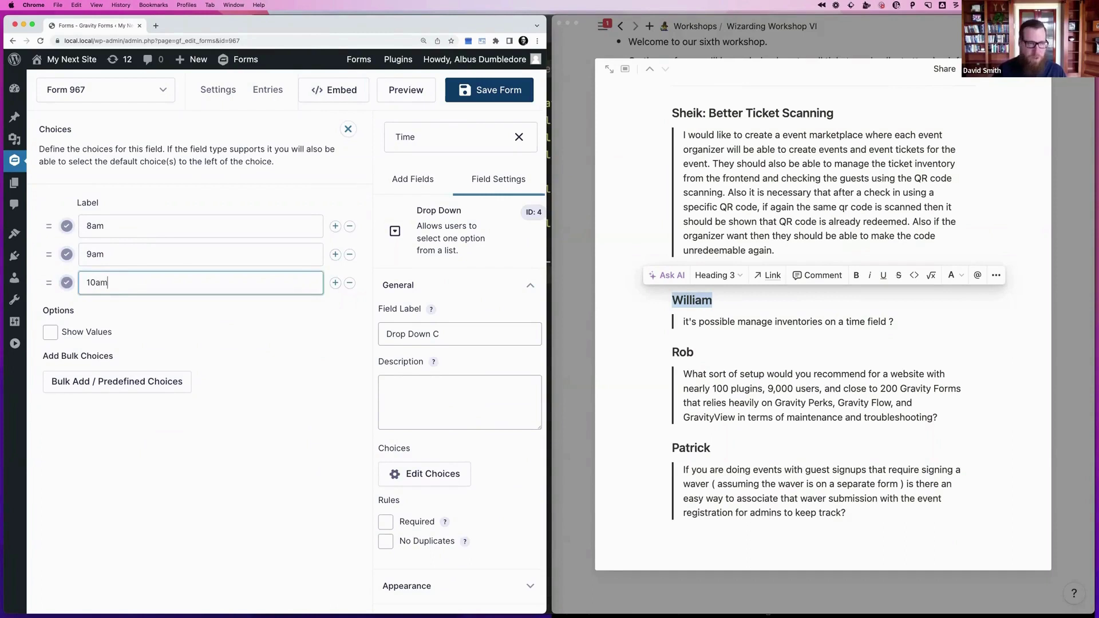
{"action": "left_click", "coordinate": [347, 129]}
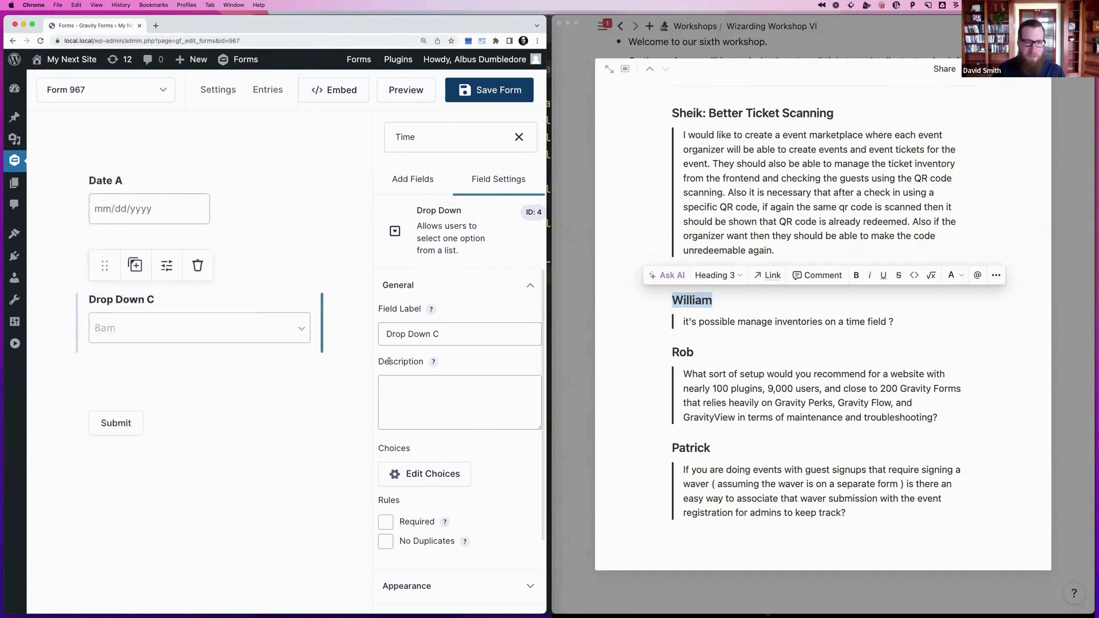
Relabel Drop Down C as 'Time Slots'
{"action": "scroll", "coordinate": [389, 362], "scroll_direction": "down", "scroll_amount": 3}
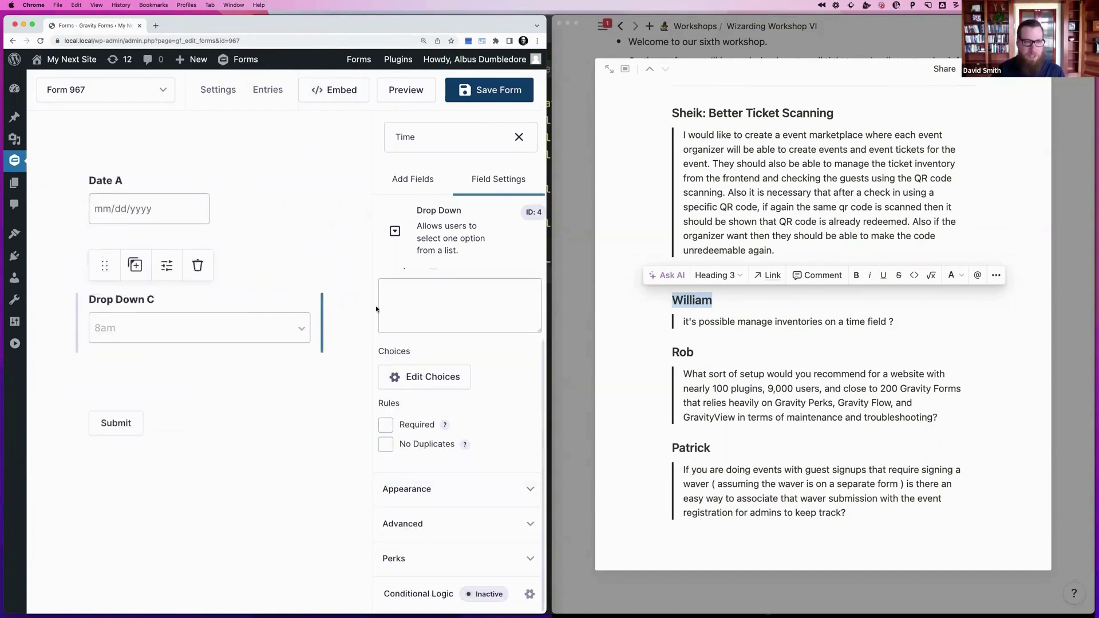
{"action": "scroll", "coordinate": [378, 306], "scroll_direction": "up", "scroll_amount": 3}
{"action": "triple_click", "coordinate": [423, 325]}
{"action": "type", "text": "T"}
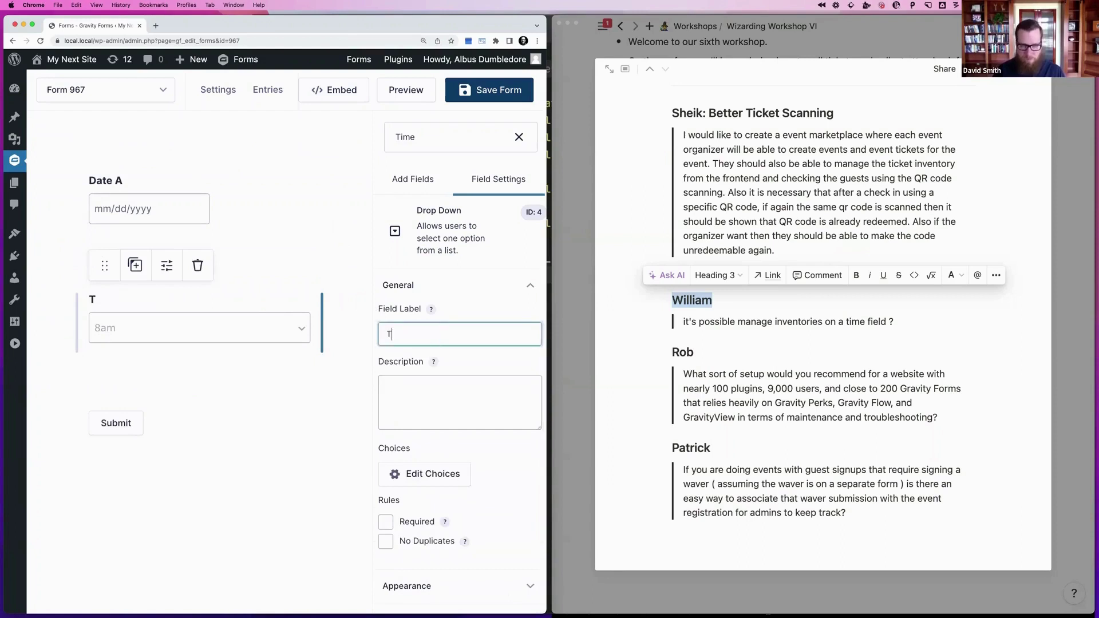
{"action": "type", "text": "ime Slots"}
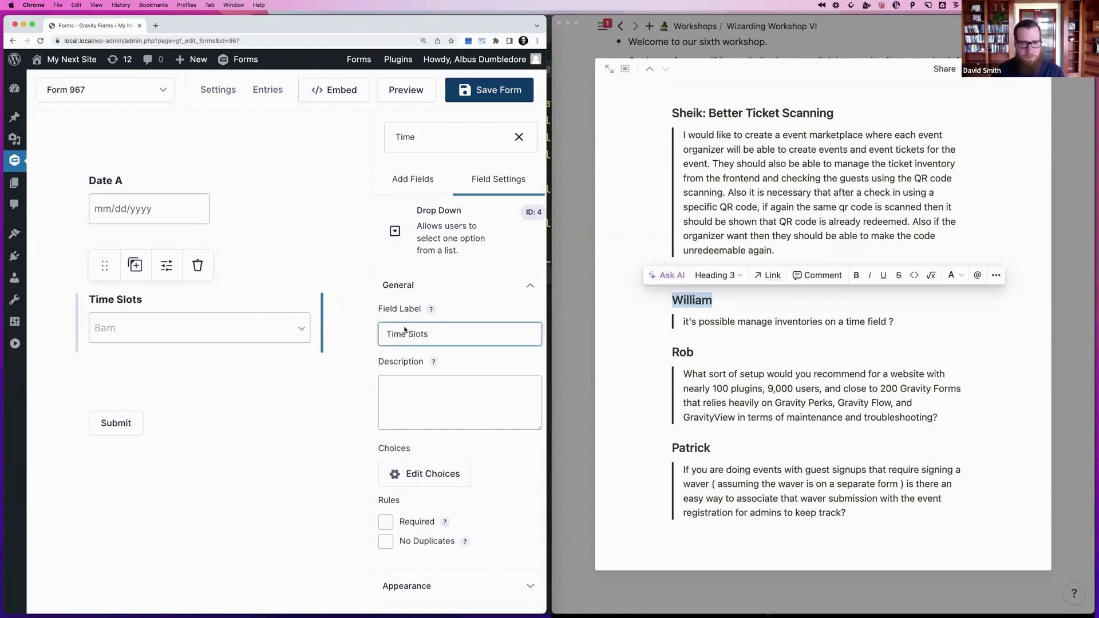
{"action": "scroll", "coordinate": [405, 330], "scroll_direction": "down", "scroll_amount": 3}
Set the Time Slots field's inventory type to Simple in its Perks settings
{"action": "left_click", "coordinate": [407, 552]}
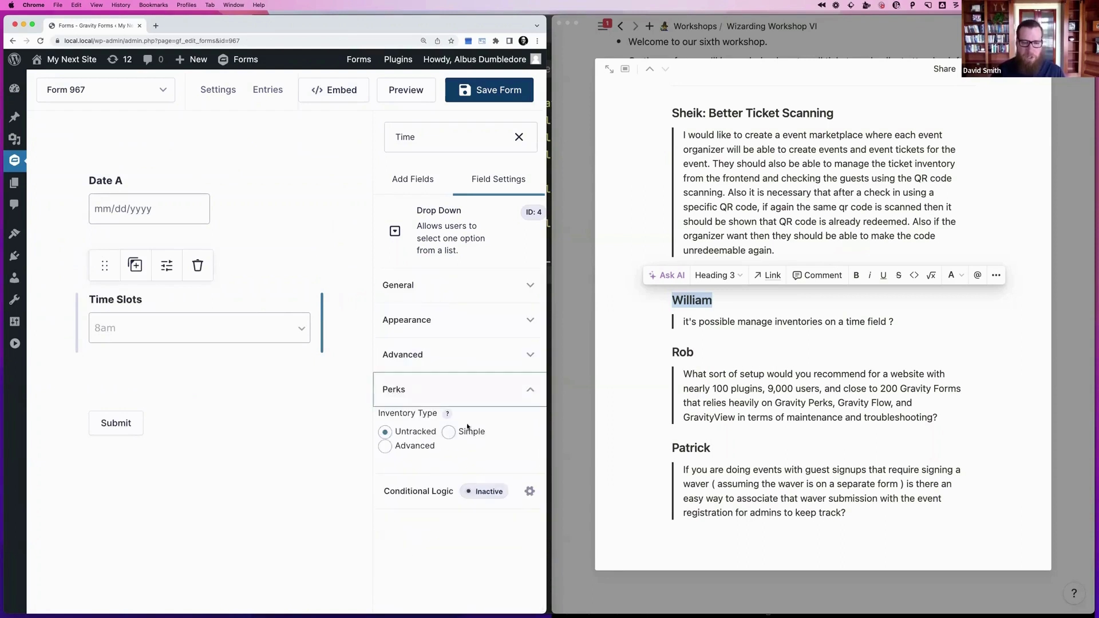
{"action": "left_click", "coordinate": [421, 448]}
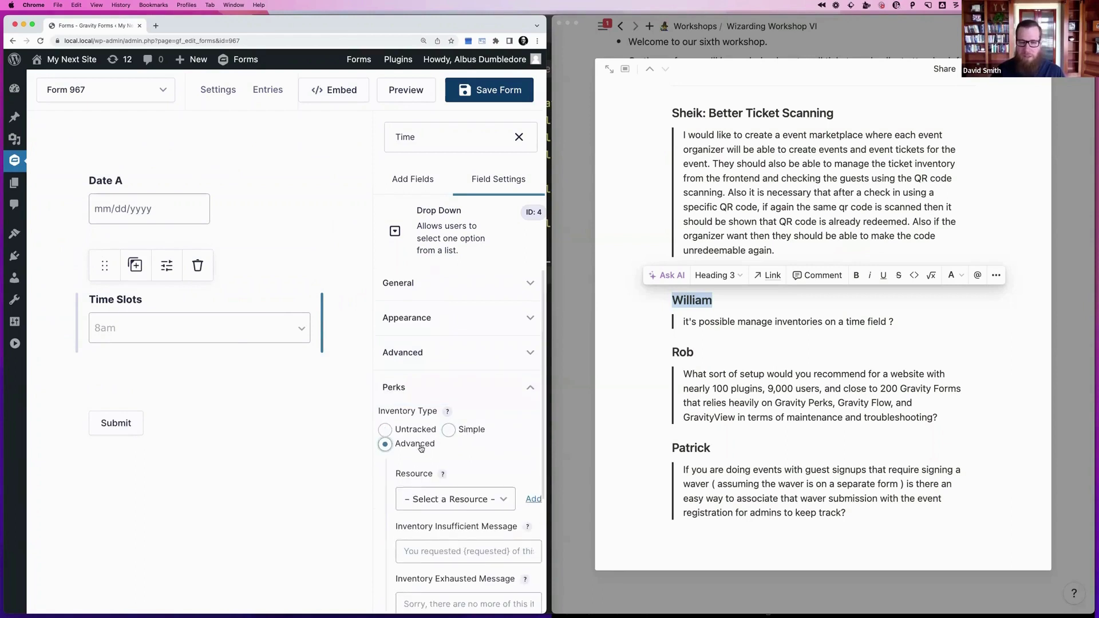
{"action": "scroll", "coordinate": [441, 430], "scroll_direction": "down", "scroll_amount": 1}
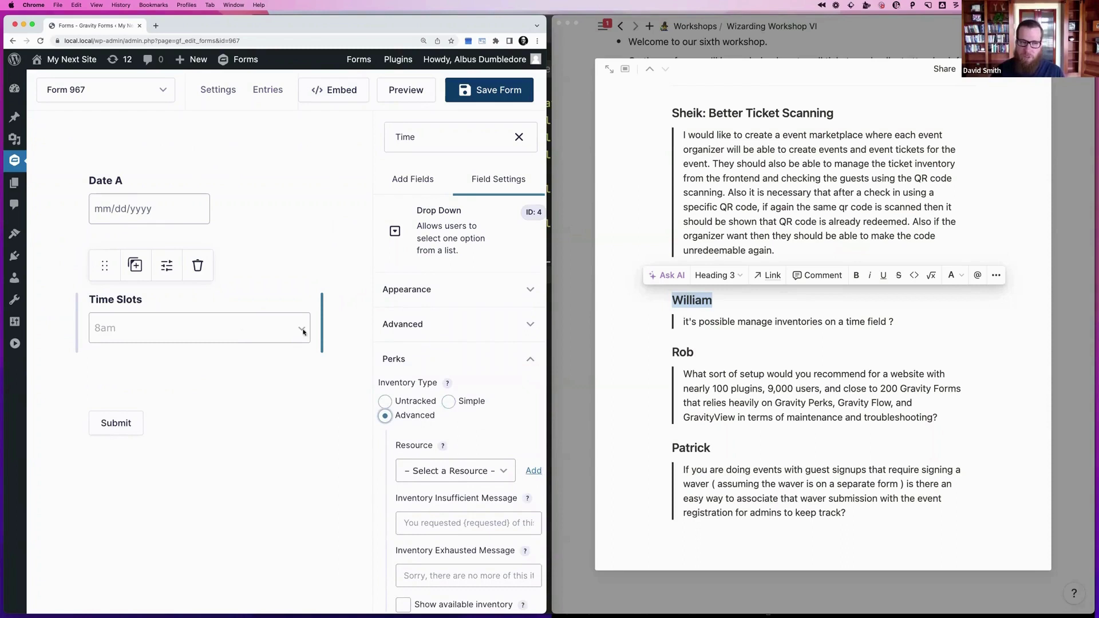
{"action": "left_click", "coordinate": [480, 400]}
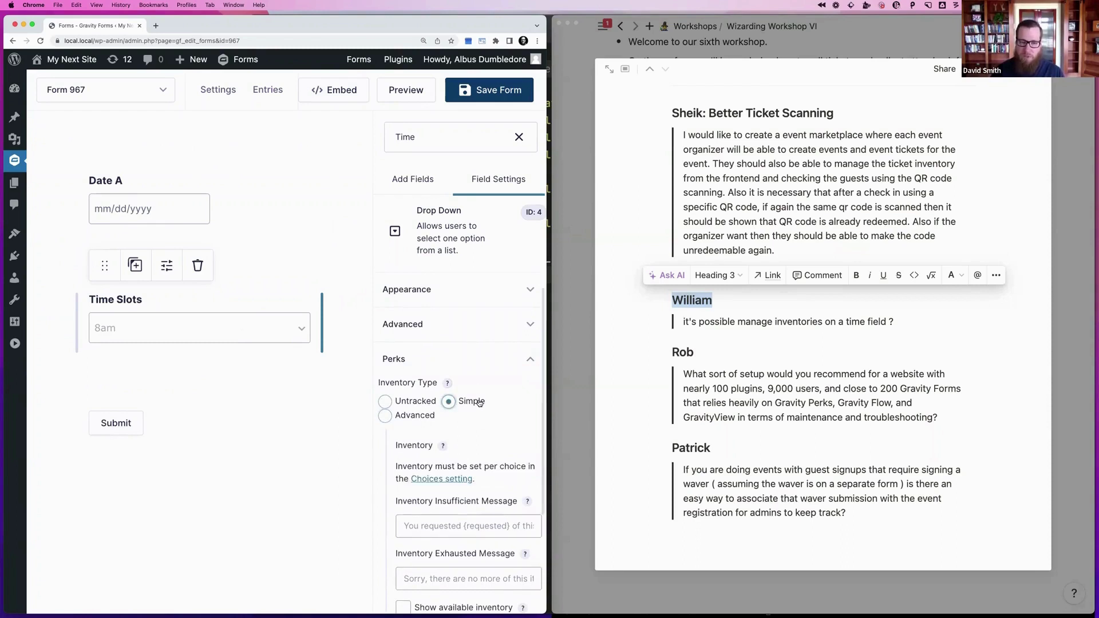
Give each of the 8am, 9am and 10am choices an inventory of 1
{"action": "left_click", "coordinate": [408, 290]}
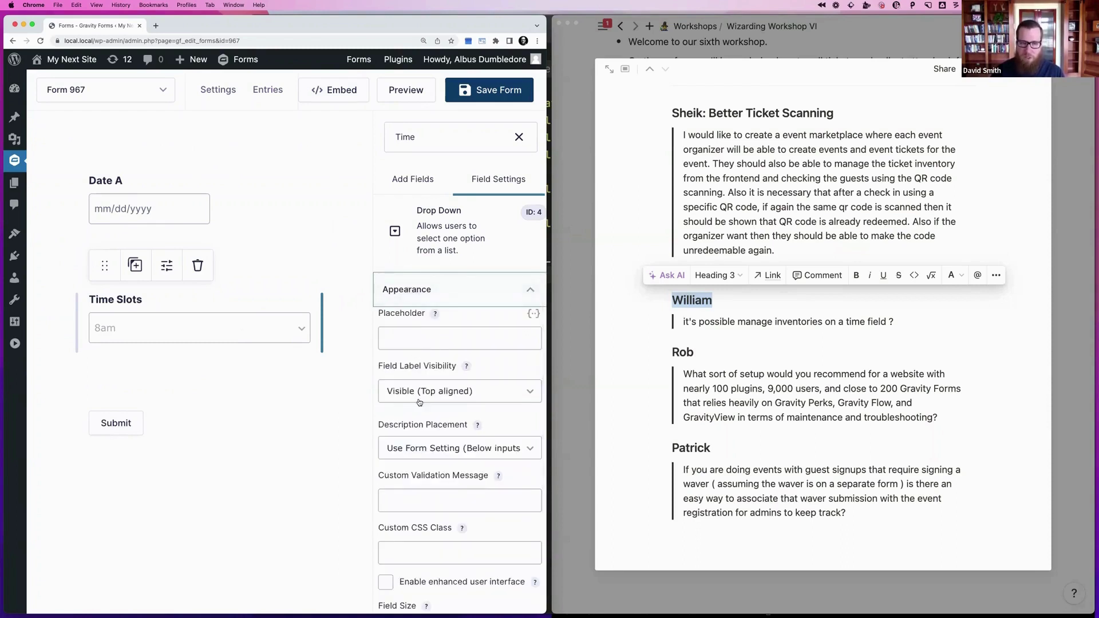
{"action": "scroll", "coordinate": [417, 399], "scroll_direction": "up", "scroll_amount": 1}
{"action": "scroll", "coordinate": [417, 430], "scroll_direction": "down", "scroll_amount": 2}
{"action": "scroll", "coordinate": [417, 385], "scroll_direction": "up", "scroll_amount": 1}
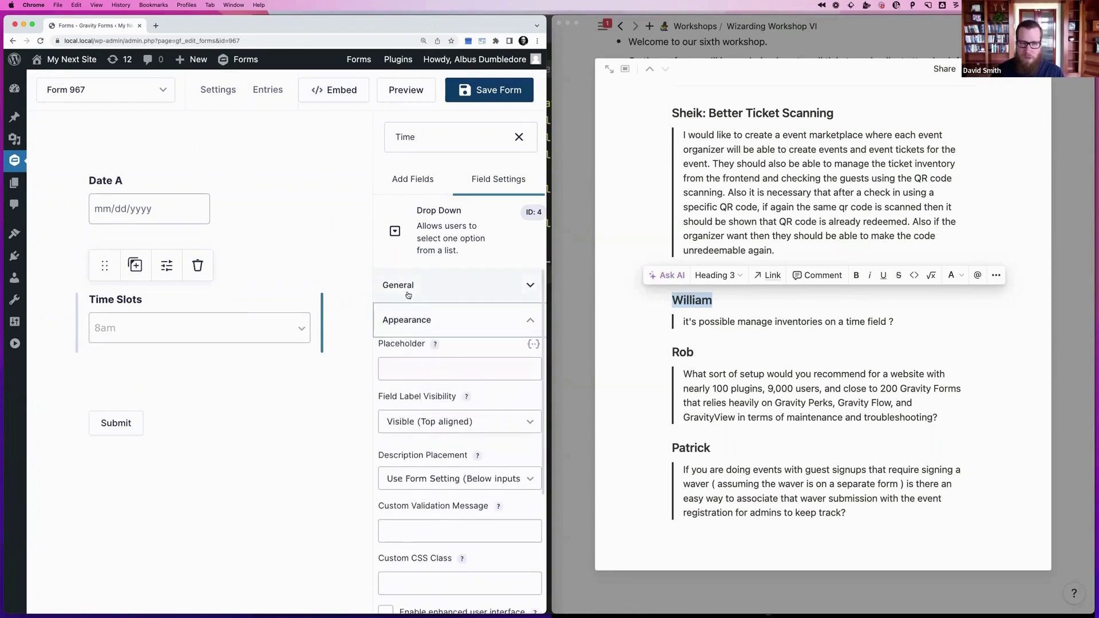
{"action": "left_click", "coordinate": [408, 293]}
{"action": "left_click", "coordinate": [425, 474]}
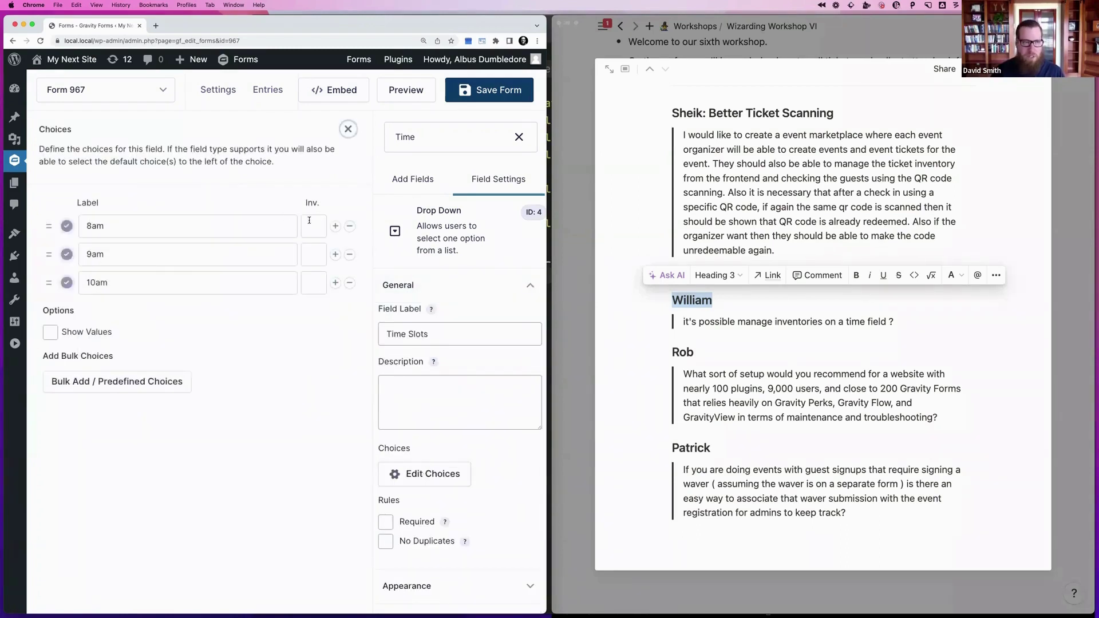
{"action": "left_click", "coordinate": [310, 221]}
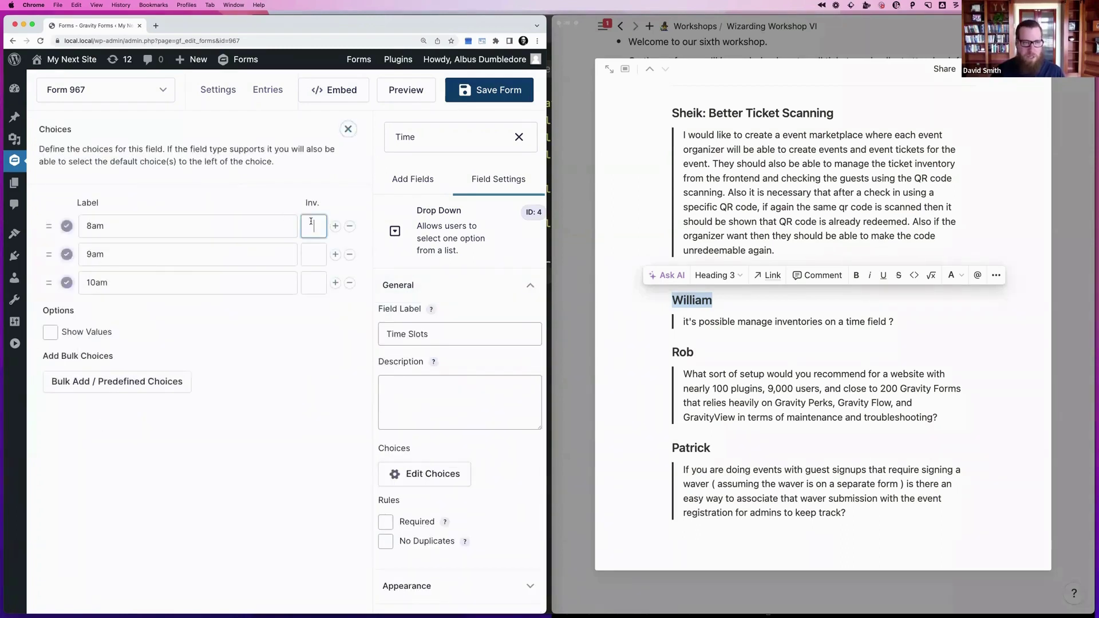
{"action": "left_click", "coordinate": [312, 254]}
{"action": "type", "text": "1"}
{"action": "left_click", "coordinate": [311, 282]}
{"action": "type", "text": "1"}
{"action": "left_click", "coordinate": [349, 129]}
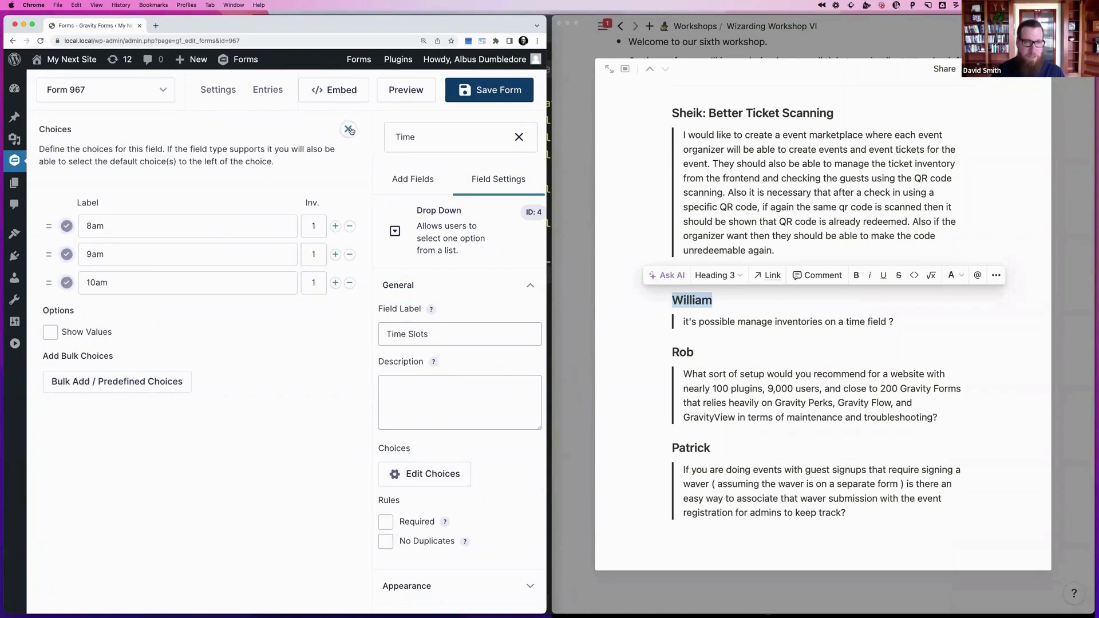
Save the form and preview the Time Slots drop-down
{"action": "left_click", "coordinate": [493, 100]}
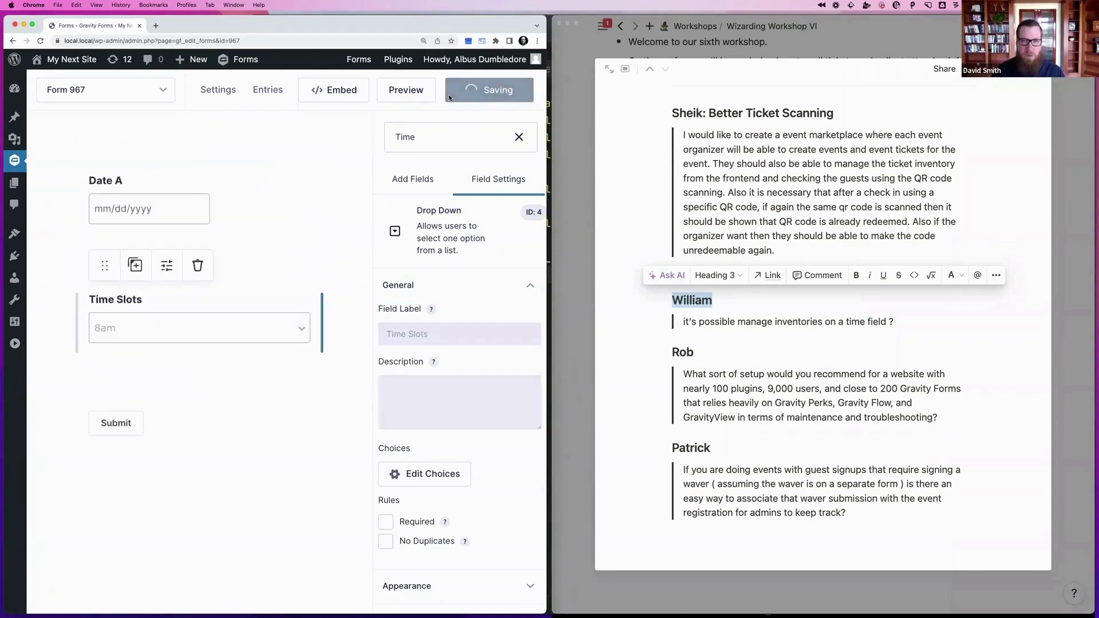
{"action": "left_click", "coordinate": [407, 94]}
{"action": "left_click", "coordinate": [228, 209]}
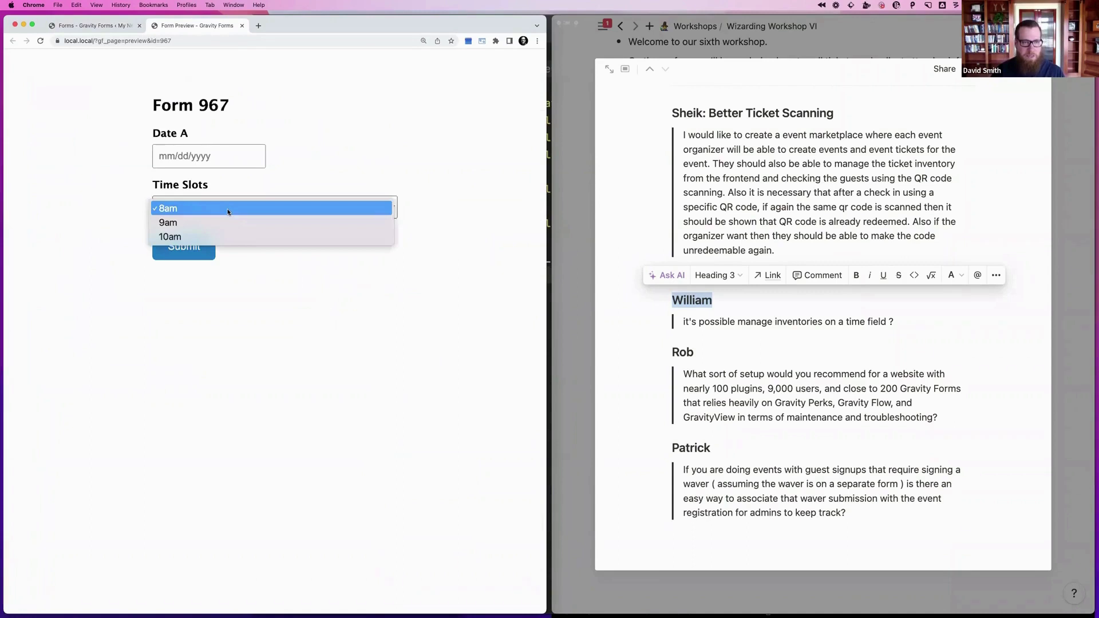
{"action": "left_click", "coordinate": [228, 211]}
{"action": "left_click", "coordinate": [92, 25]}
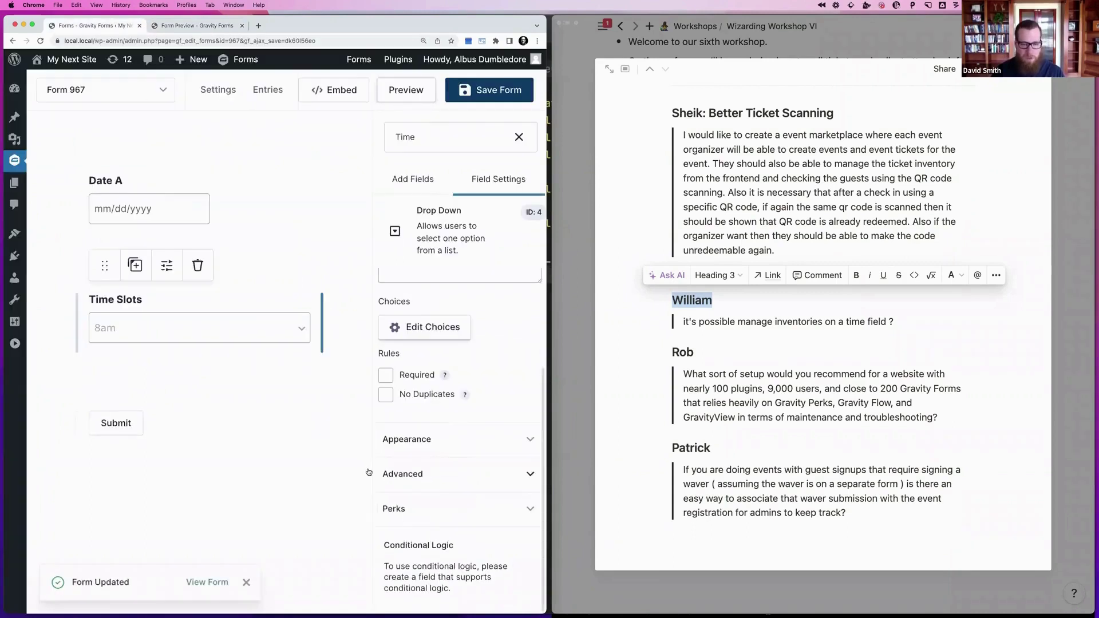
Enable Show available inventory for Time Slots and save the form
{"action": "left_click", "coordinate": [407, 509]}
{"action": "scroll", "coordinate": [408, 509], "scroll_direction": "down", "scroll_amount": 5}
{"action": "left_click", "coordinate": [463, 404]}
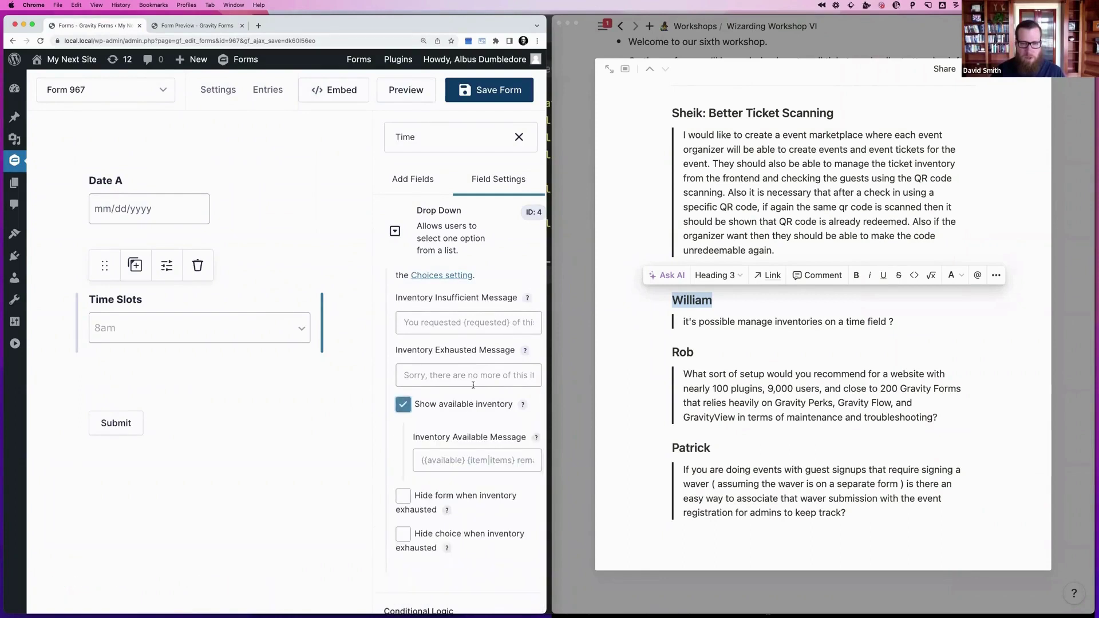
{"action": "left_click", "coordinate": [491, 94]}
Submit an 8am entry in the preview and reload to confirm 8am has run out
{"action": "left_click", "coordinate": [198, 26]}
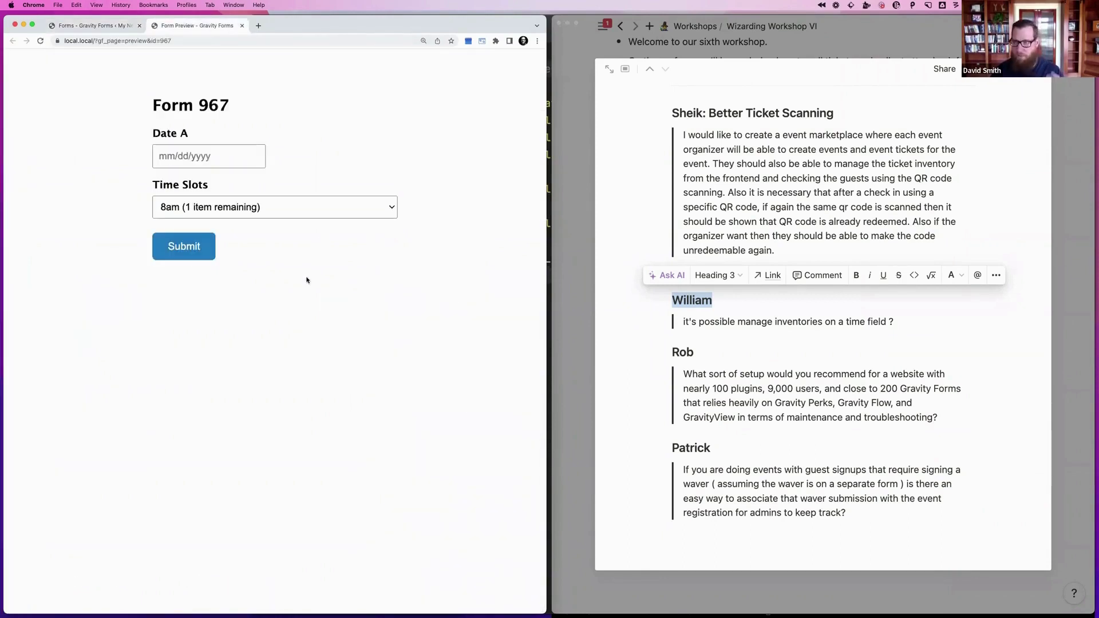
{"action": "left_click", "coordinate": [257, 207]}
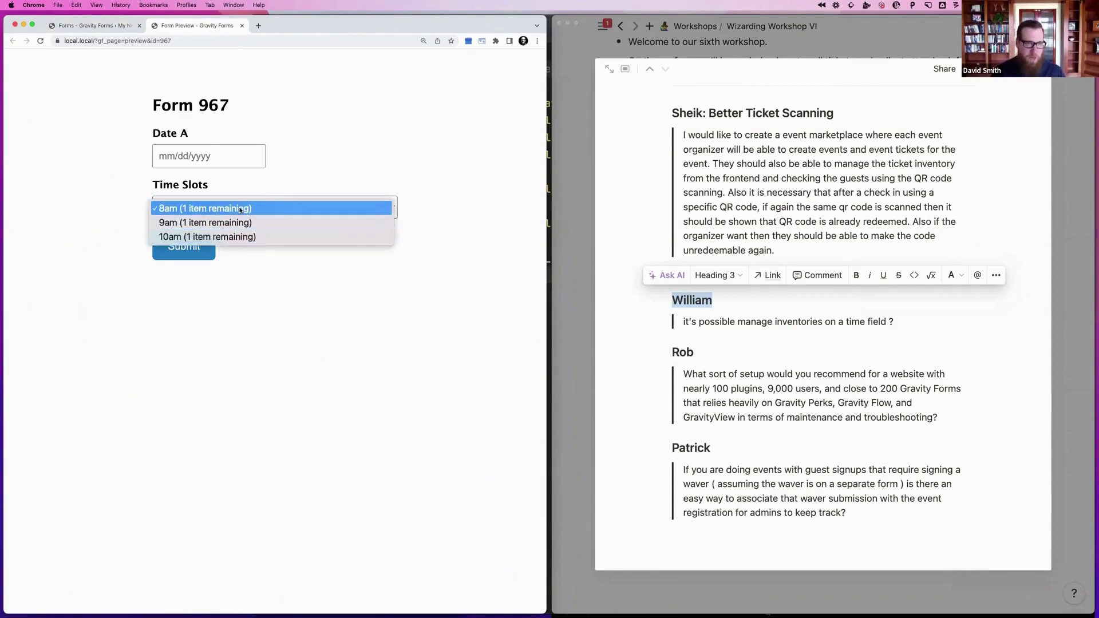
{"action": "left_click", "coordinate": [241, 210]}
{"action": "left_click", "coordinate": [186, 248]}
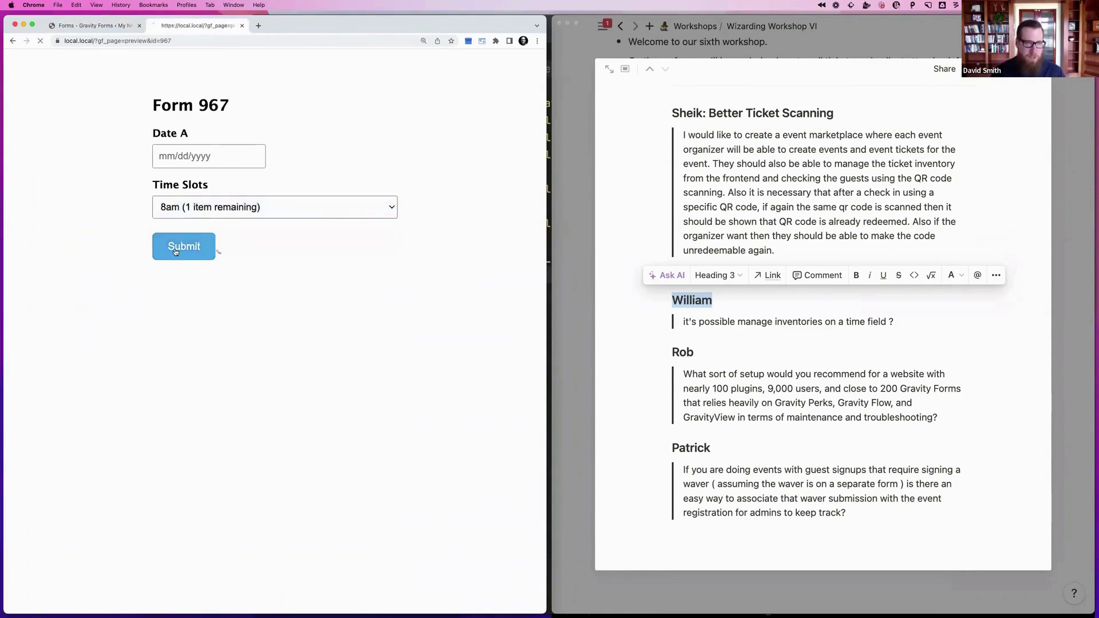
{"action": "left_click", "coordinate": [218, 40]}
{"action": "key", "text": "Return"}
{"action": "left_click", "coordinate": [245, 208]}
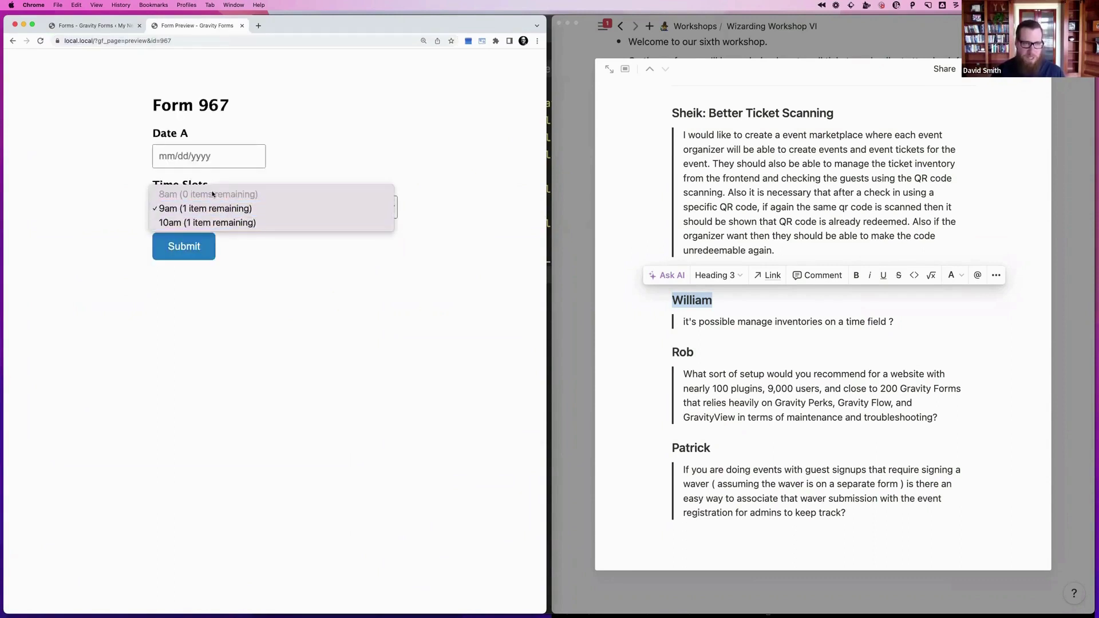
{"action": "left_click", "coordinate": [91, 25]}
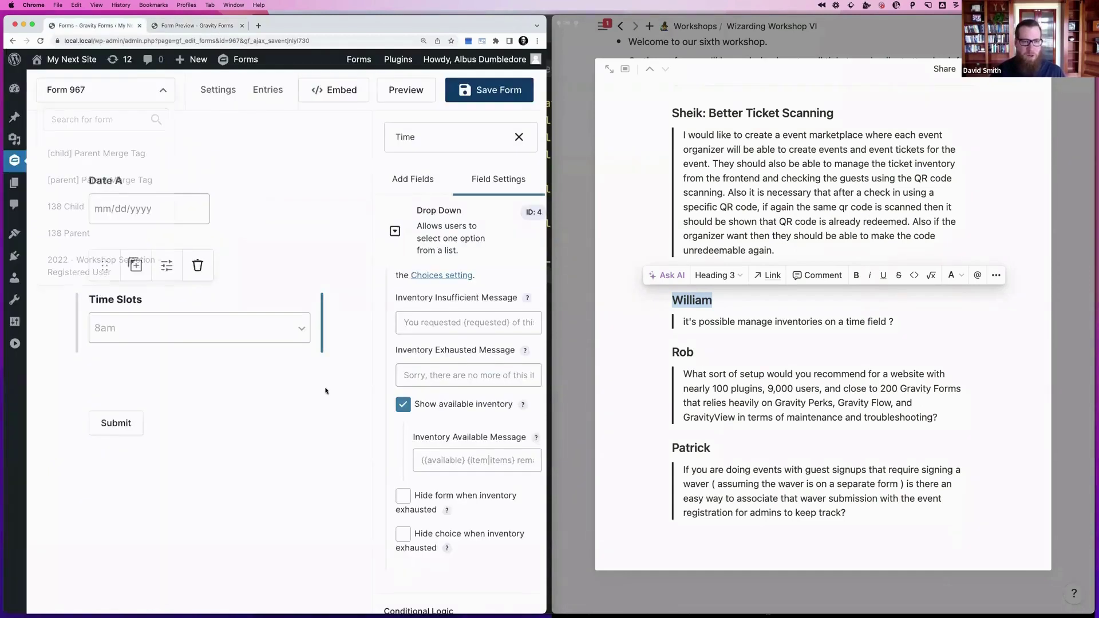
Switch the Time Slots field's inventory type to Advanced
{"action": "scroll", "coordinate": [383, 416], "scroll_direction": "down", "scroll_amount": 1}
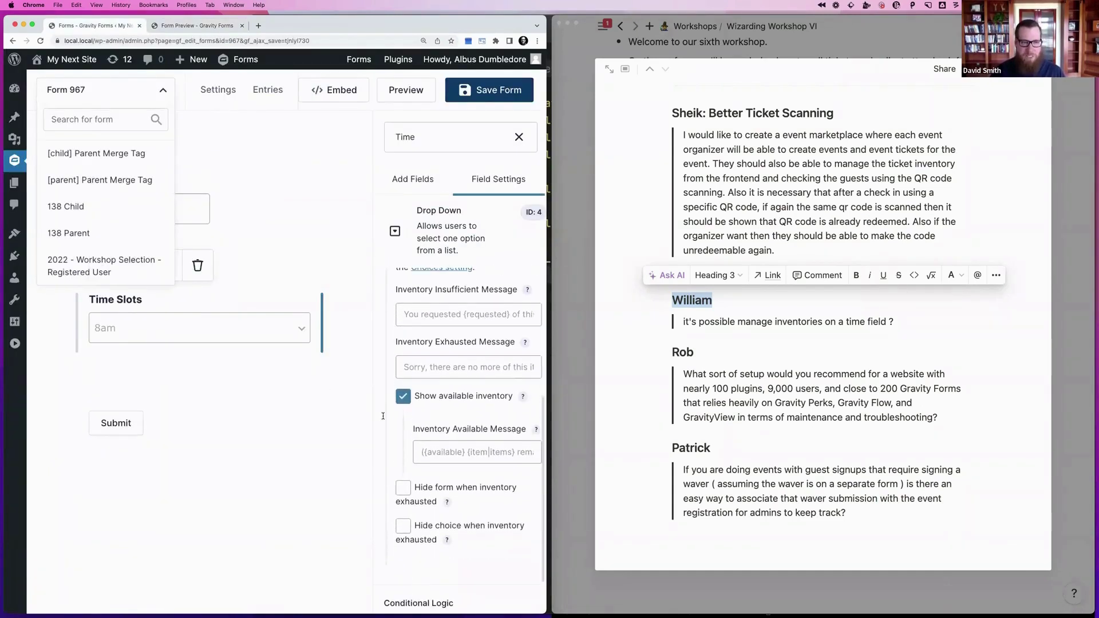
{"action": "left_click", "coordinate": [332, 280]}
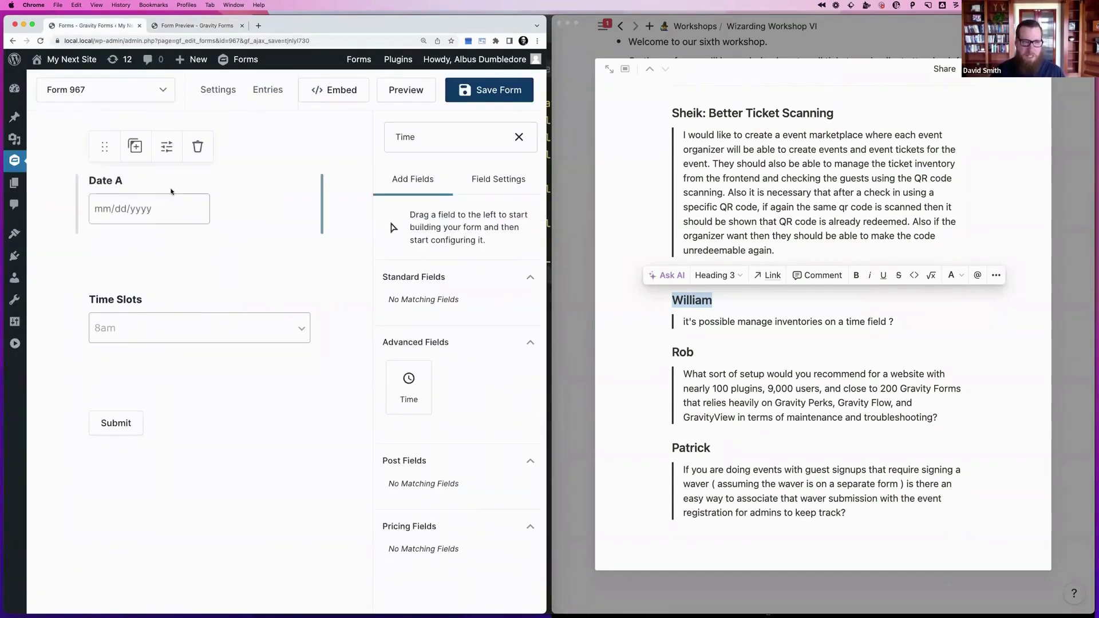
{"action": "left_click", "coordinate": [258, 335]}
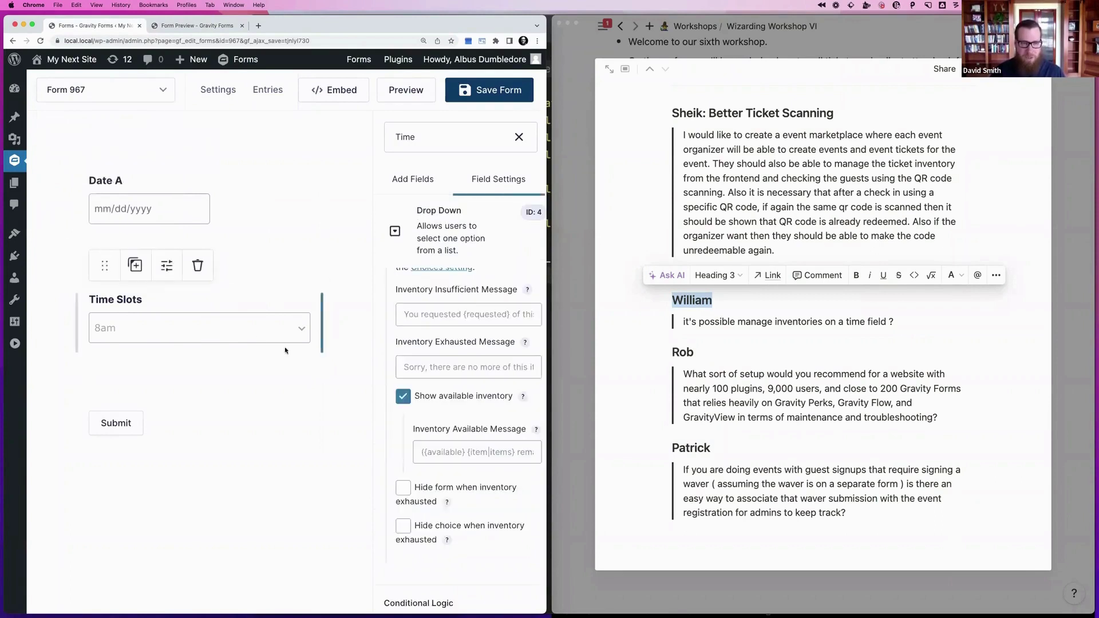
{"action": "scroll", "coordinate": [435, 458], "scroll_direction": "down", "scroll_amount": 3}
{"action": "scroll", "coordinate": [421, 435], "scroll_direction": "up", "scroll_amount": 5}
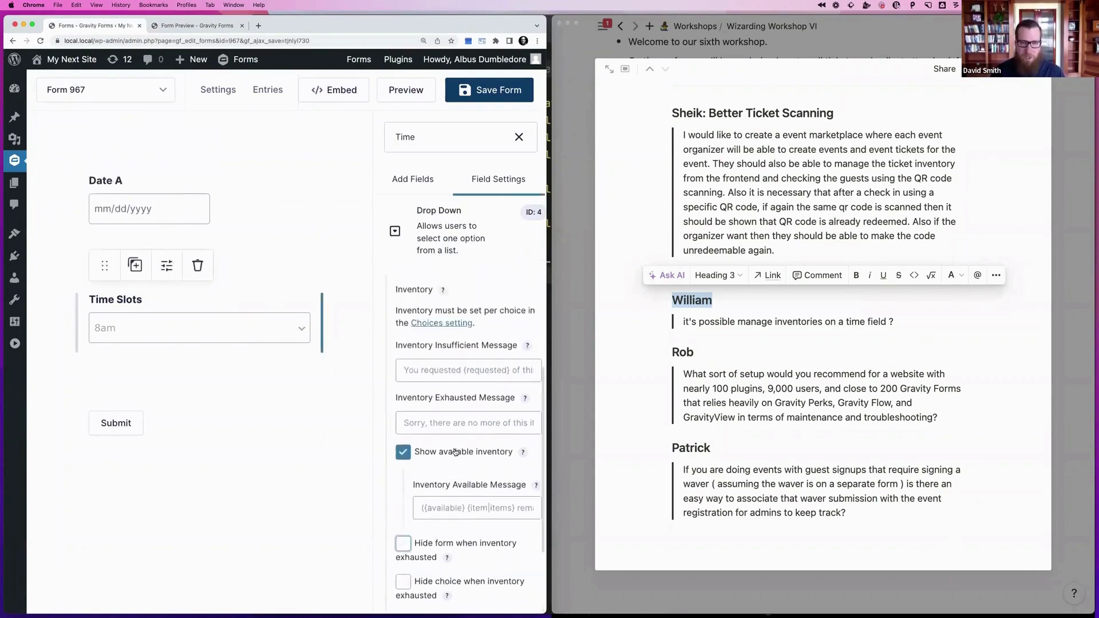
{"action": "left_click", "coordinate": [418, 389]}
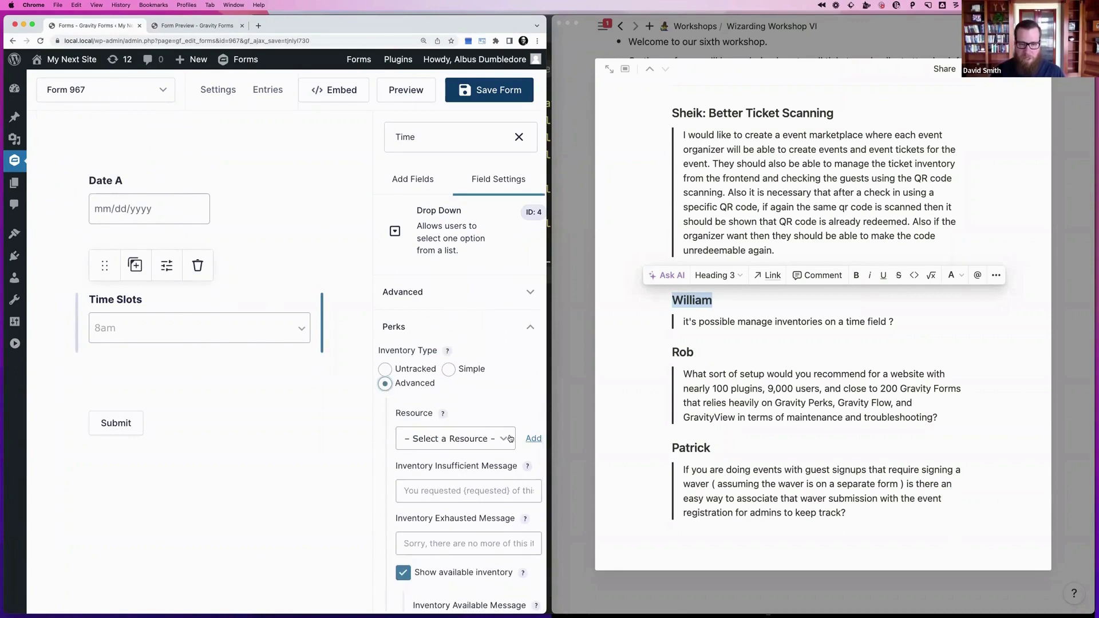
Create a new 'Time Slots by Day' inventory resource with a Date scope
{"action": "left_click", "coordinate": [533, 438]}
{"action": "left_click", "coordinate": [277, 268]}
{"action": "type", "text": "Ti"}
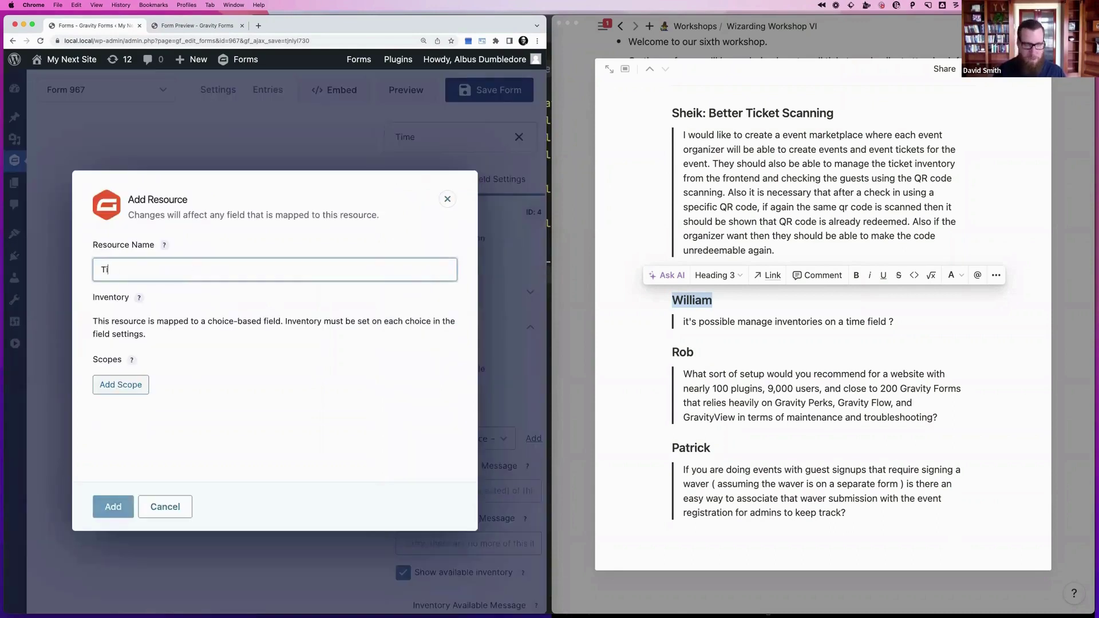
{"action": "type", "text": "me Slots b"}
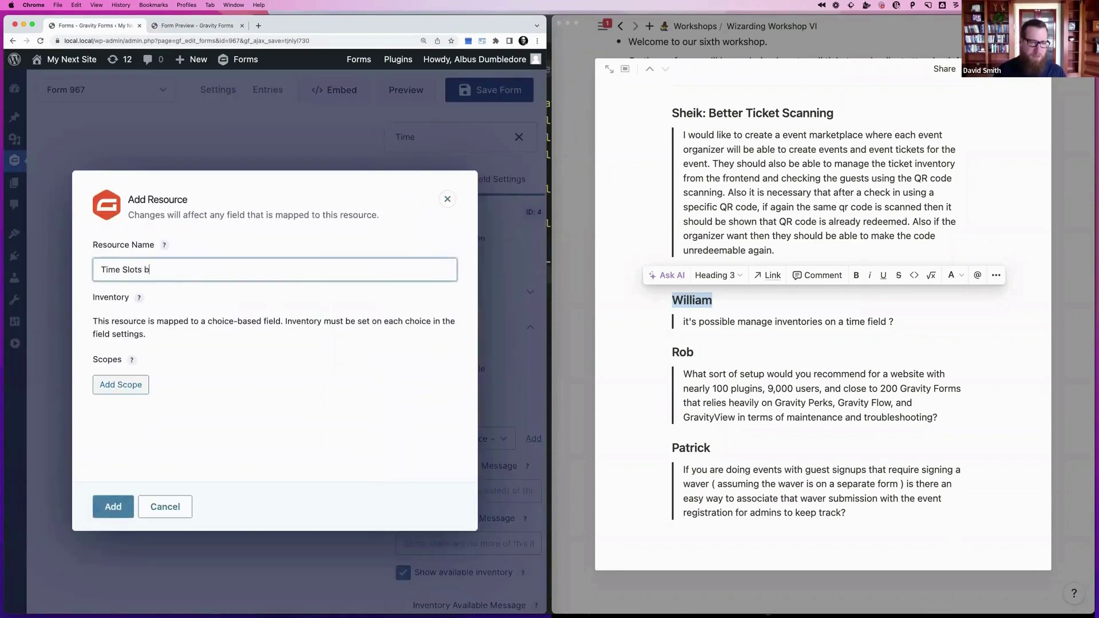
{"action": "type", "text": "y Day"}
{"action": "left_click", "coordinate": [143, 390]}
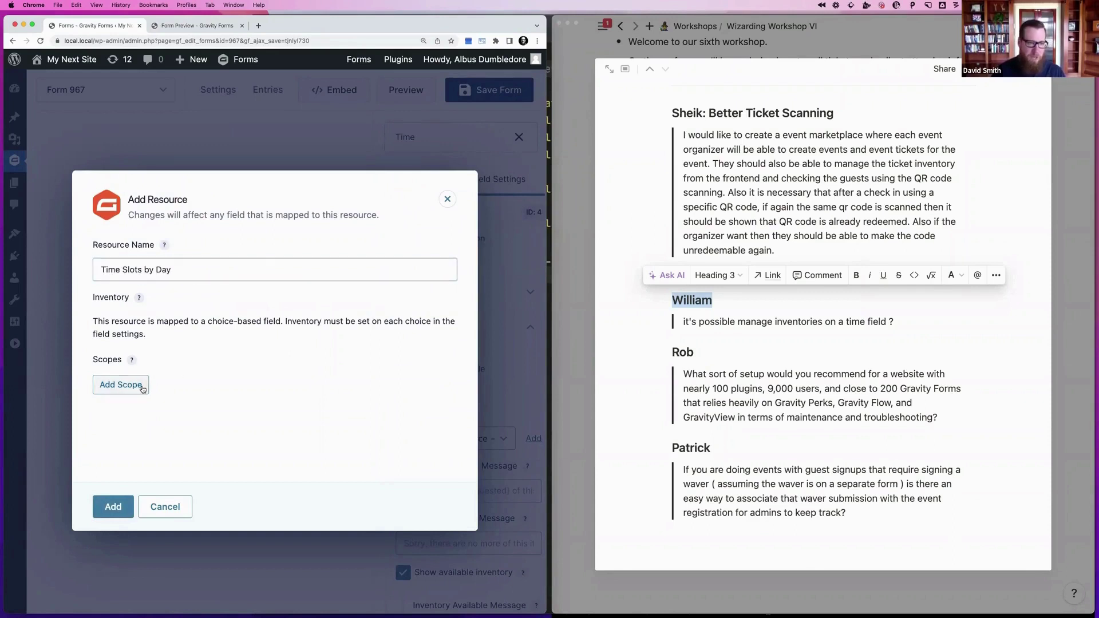
{"action": "type", "text": "Date"}
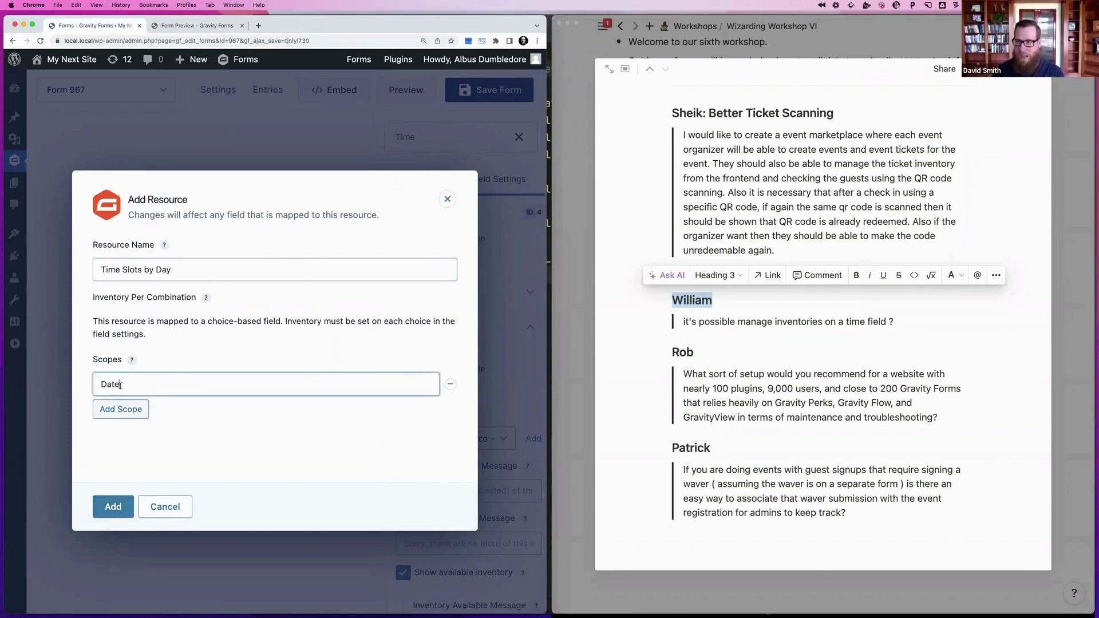
{"action": "left_click", "coordinate": [113, 506]}
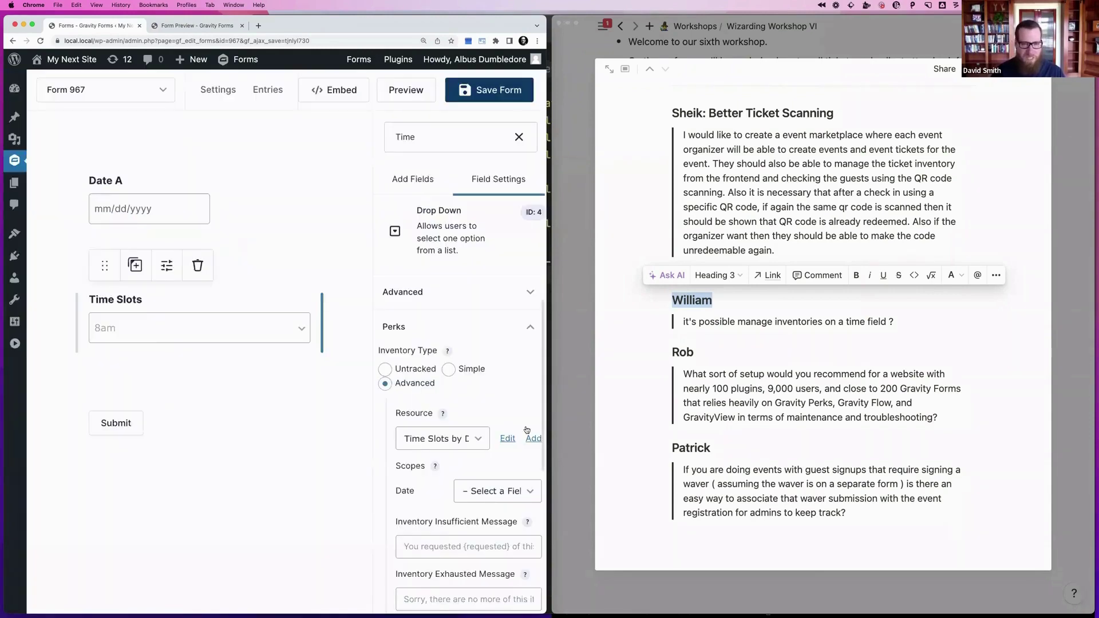
Map the Date scope to the Date A field and save the form
{"action": "scroll", "coordinate": [526, 430], "scroll_direction": "down", "scroll_amount": 2}
{"action": "left_click", "coordinate": [495, 449]}
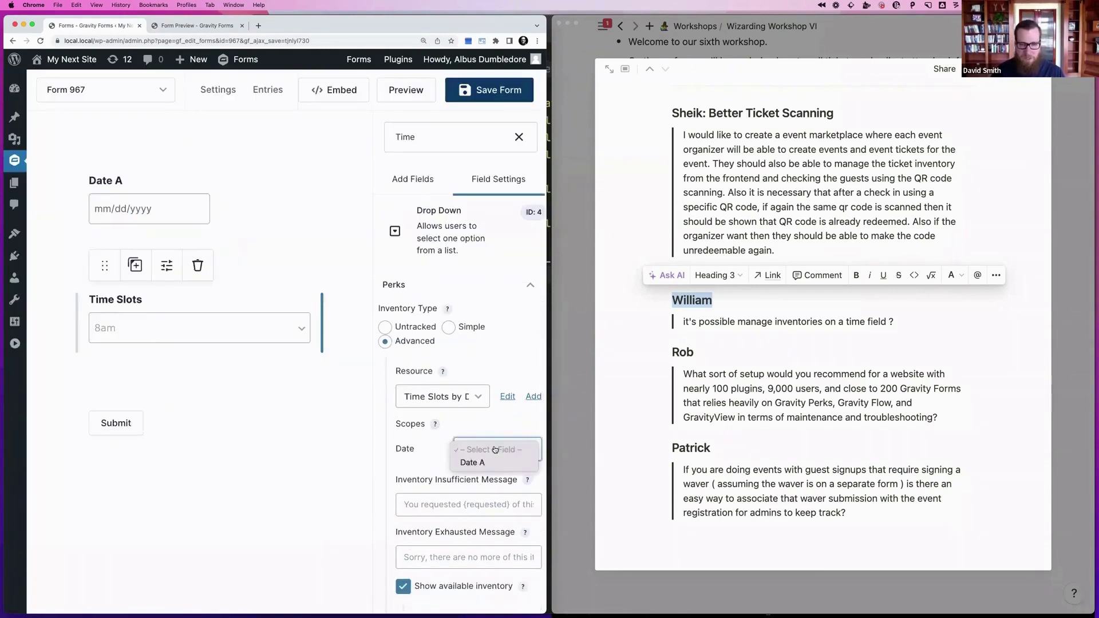
{"action": "left_click", "coordinate": [483, 464]}
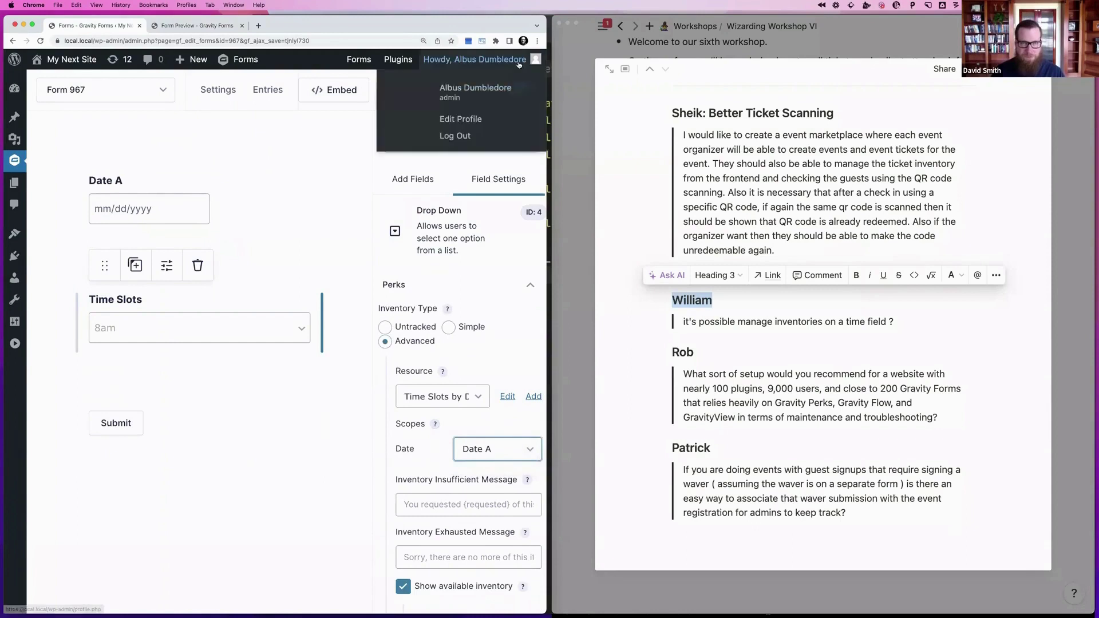
{"action": "left_click", "coordinate": [485, 96]}
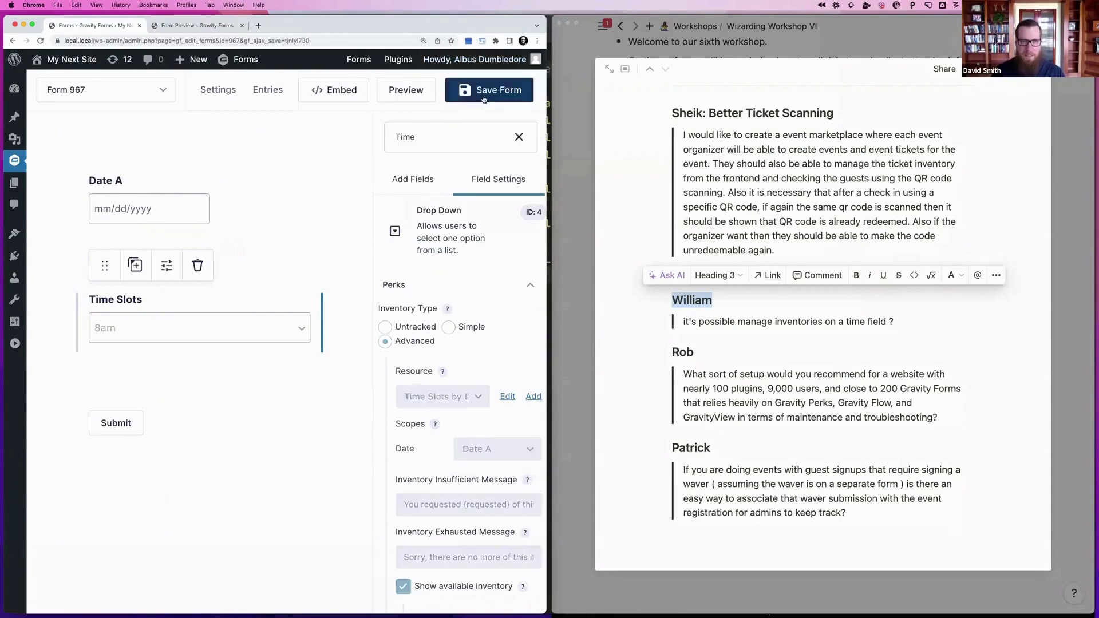
In the form preview, submit an 8am booking for April 13, 2023
{"action": "left_click", "coordinate": [406, 91]}
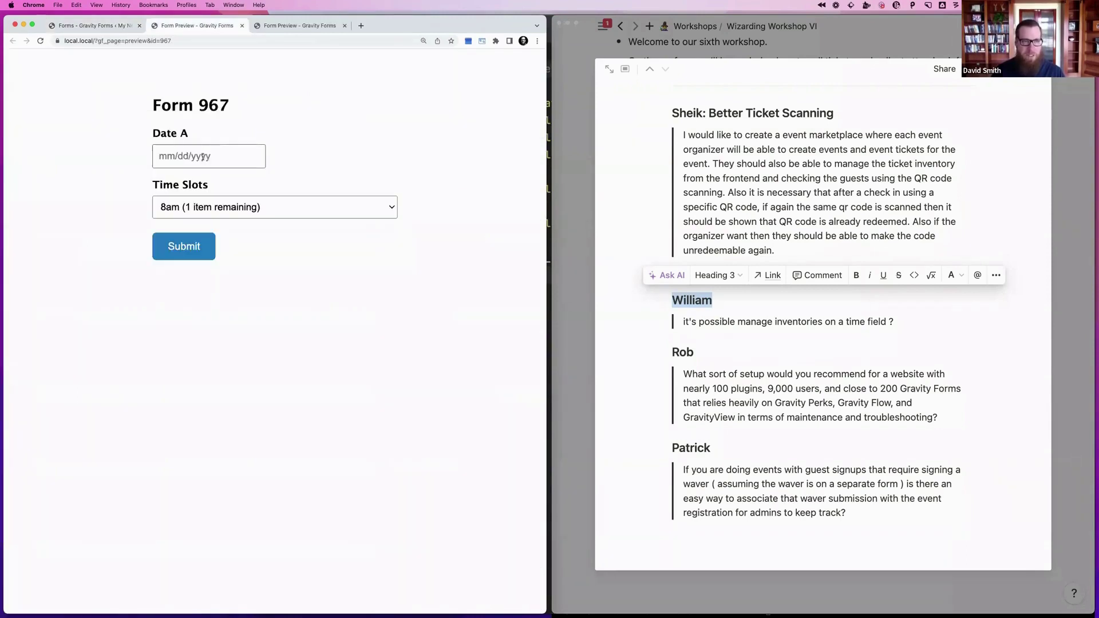
{"action": "left_click", "coordinate": [203, 207]}
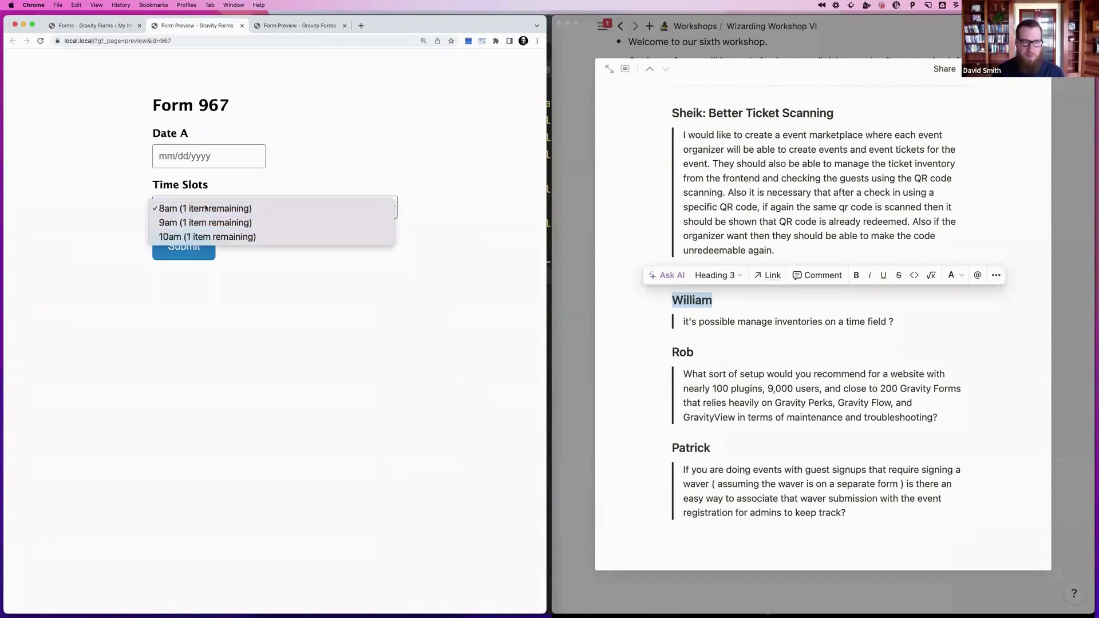
{"action": "left_click", "coordinate": [205, 208]}
{"action": "left_click", "coordinate": [195, 156]}
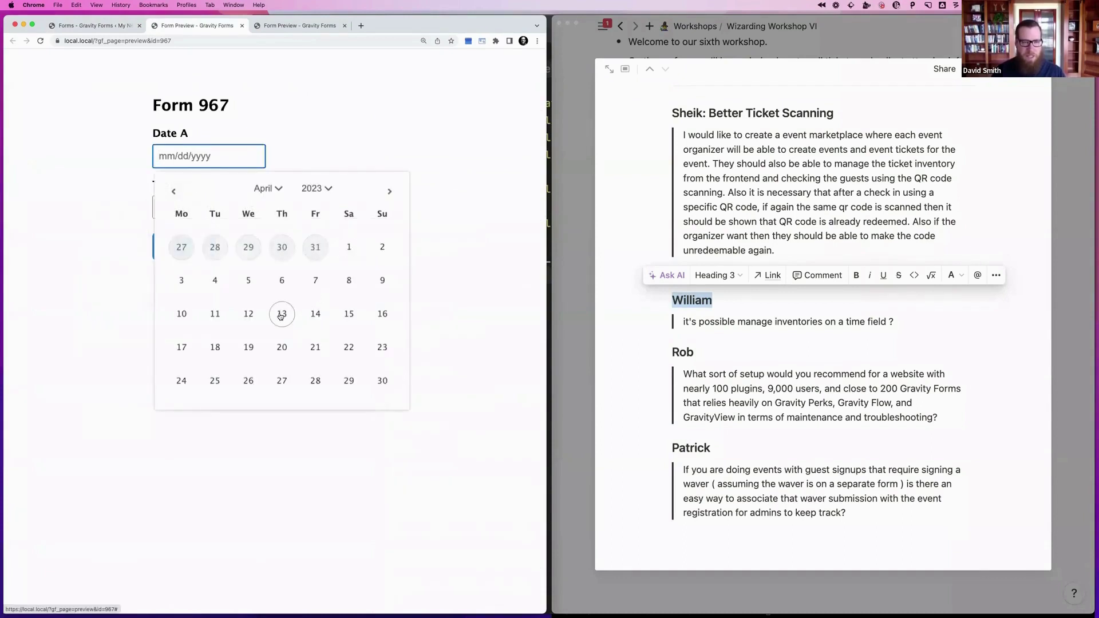
{"action": "left_click", "coordinate": [281, 316]}
{"action": "left_click", "coordinate": [190, 244]}
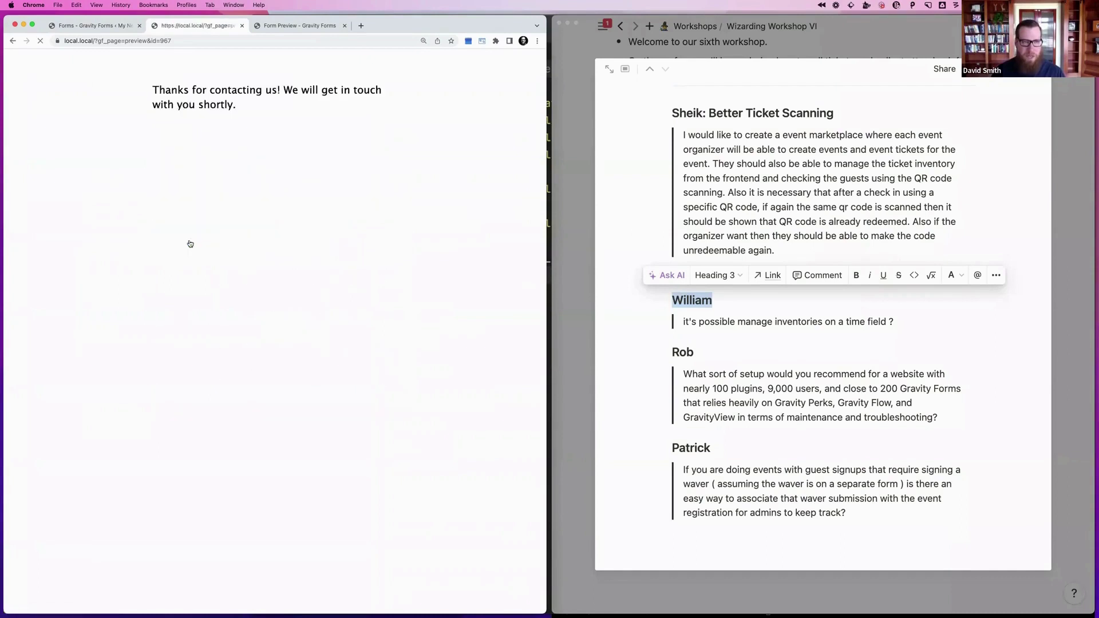
Reload, check April 13's remaining slots, then submit an 8am booking for April 14, 2023
{"action": "left_click", "coordinate": [209, 39]}
{"action": "key", "text": "Return"}
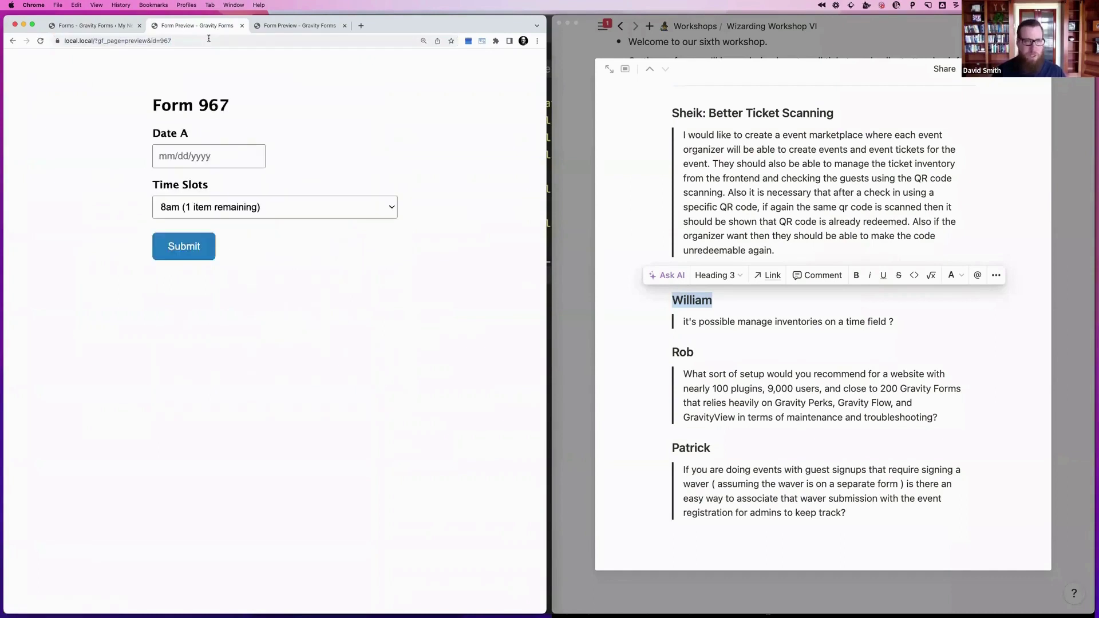
{"action": "left_click", "coordinate": [200, 161]}
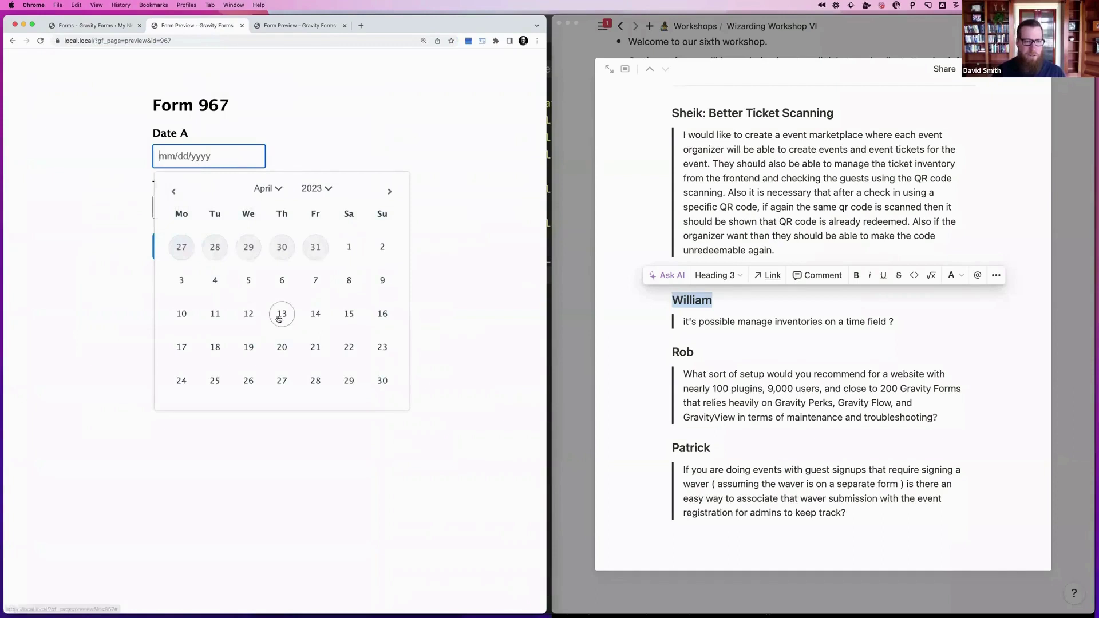
{"action": "left_click", "coordinate": [281, 315]}
{"action": "left_click", "coordinate": [230, 210]}
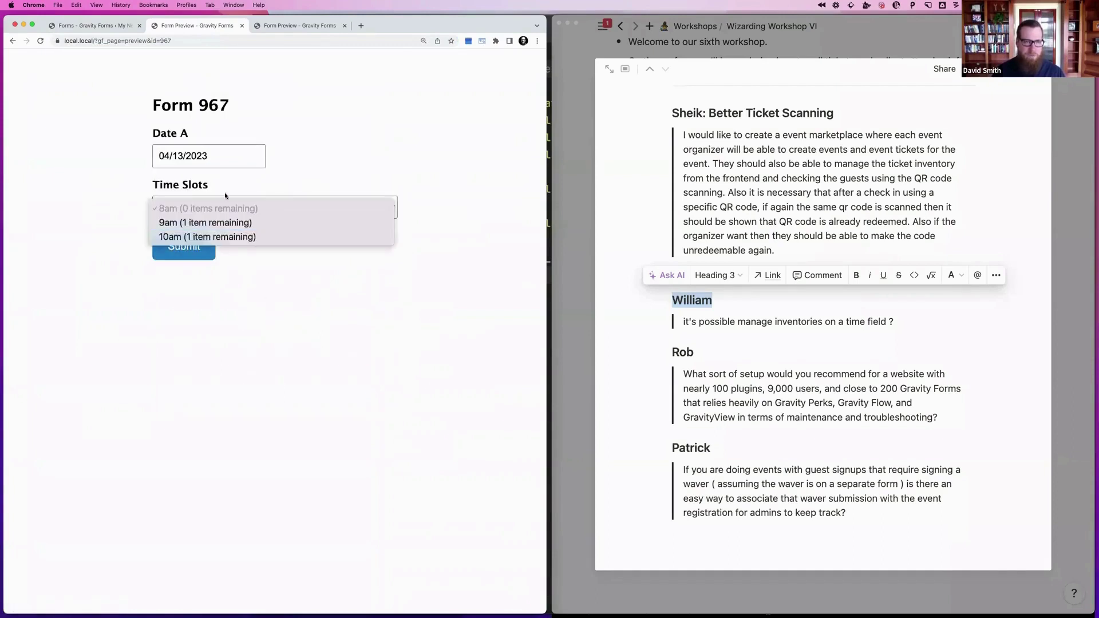
{"action": "left_click", "coordinate": [225, 196]}
{"action": "left_click", "coordinate": [218, 158]}
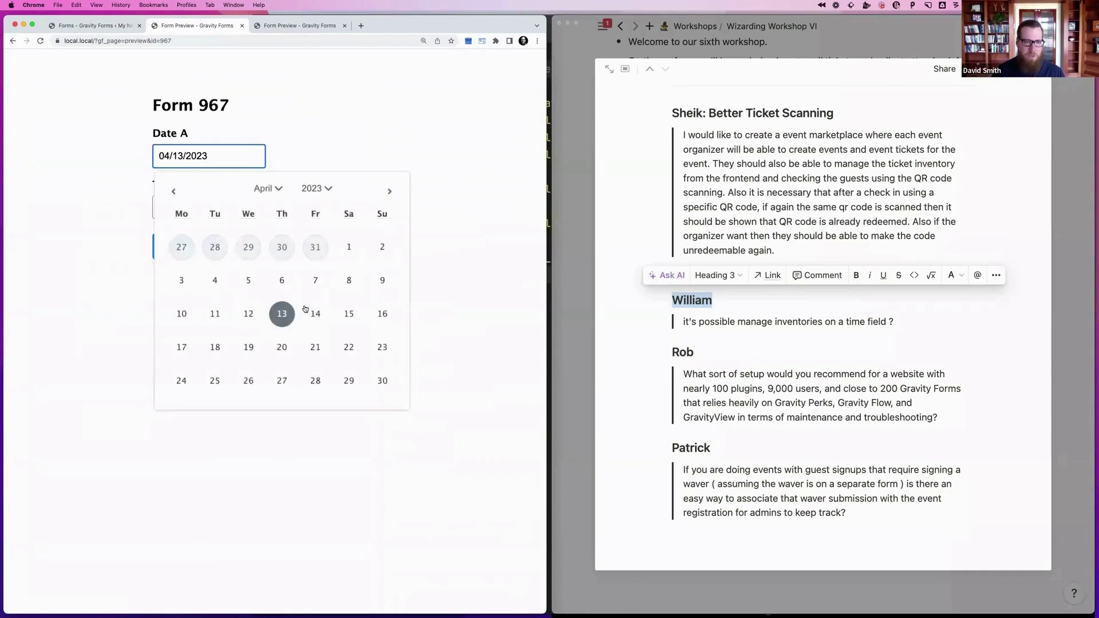
{"action": "left_click", "coordinate": [315, 314]}
{"action": "left_click", "coordinate": [228, 205]}
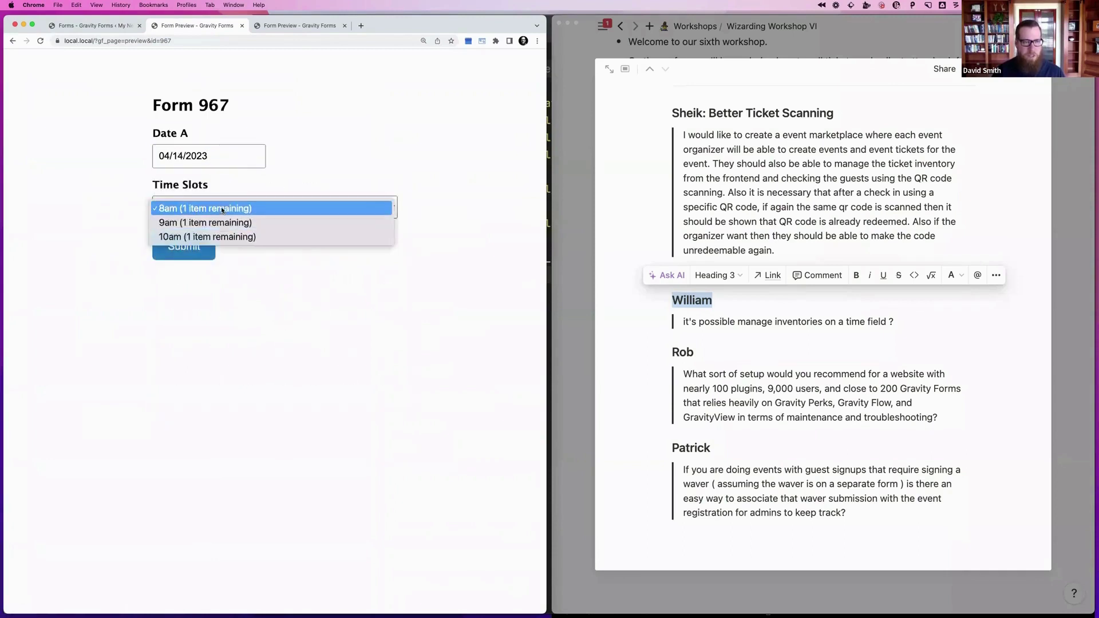
{"action": "left_click", "coordinate": [222, 209]}
{"action": "left_click", "coordinate": [178, 248]}
Reload the preview and check the remaining time slots for April 13
{"action": "left_click", "coordinate": [208, 40]}
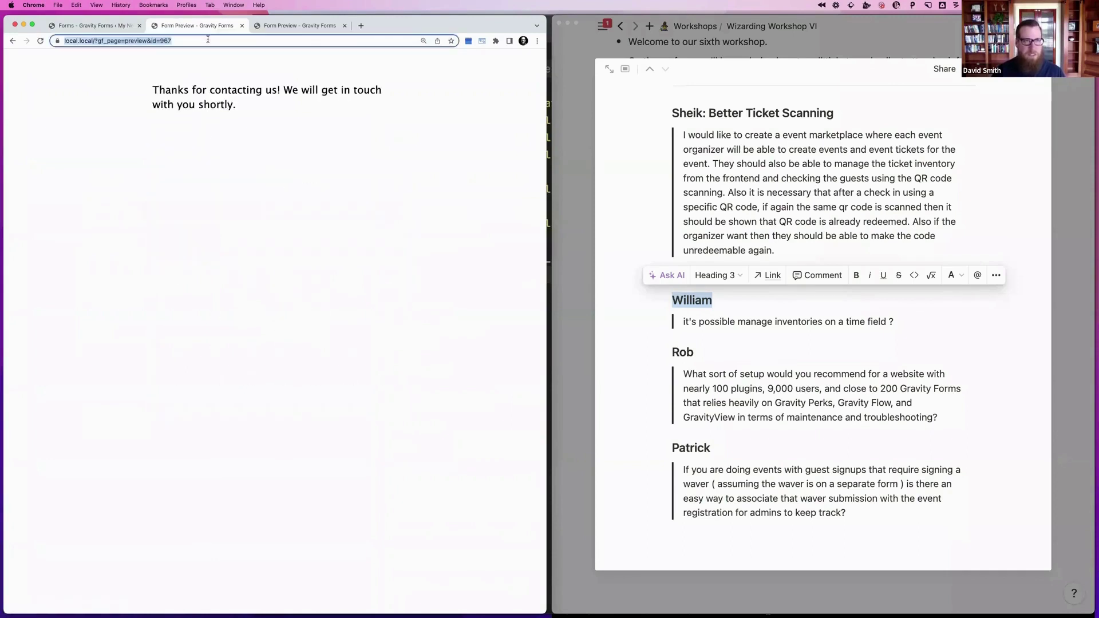
{"action": "key", "text": "Return"}
{"action": "left_click", "coordinate": [236, 208]}
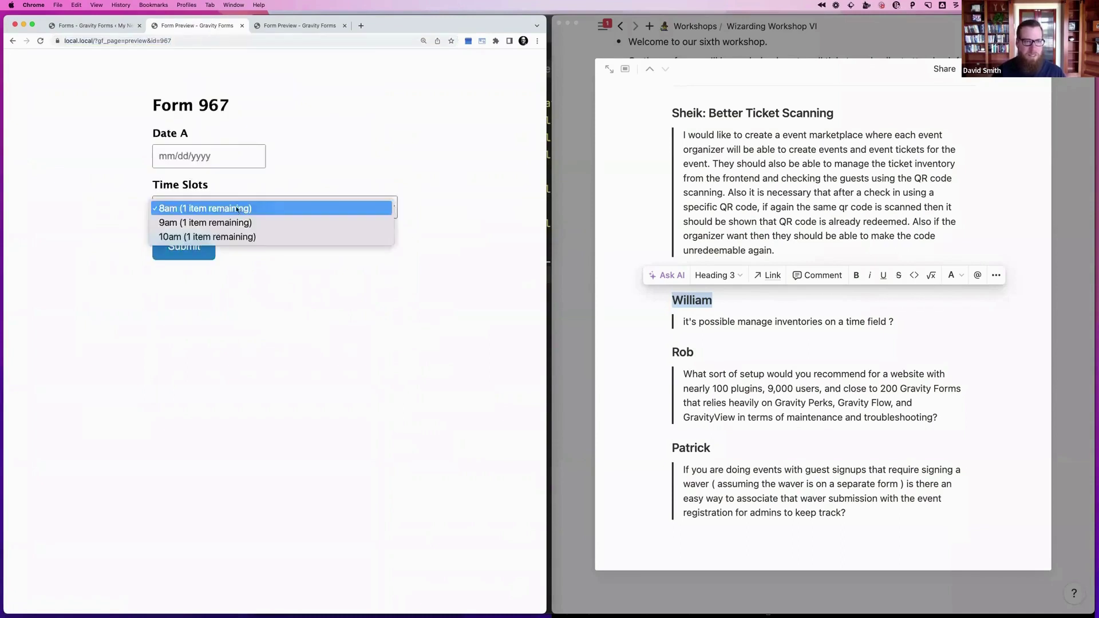
{"action": "left_click", "coordinate": [236, 208]}
{"action": "left_click", "coordinate": [221, 156]}
{"action": "left_click", "coordinate": [282, 314]}
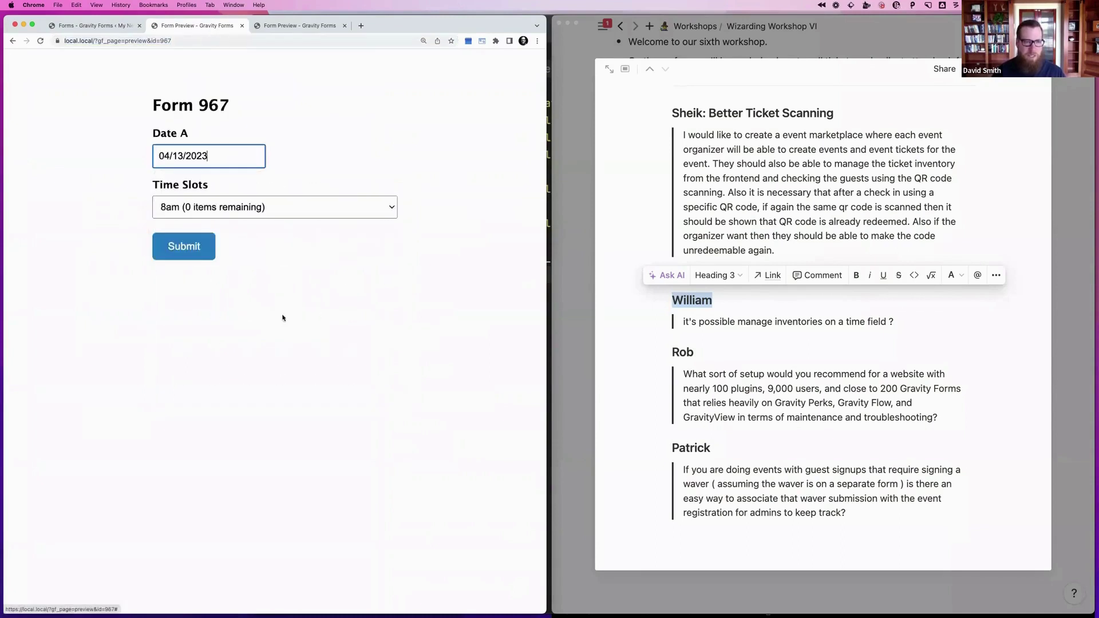
{"action": "left_click", "coordinate": [233, 207]}
Compare remaining time slots for April 14 and April 15, then return to the workshop questions page
{"action": "left_click", "coordinate": [224, 165]}
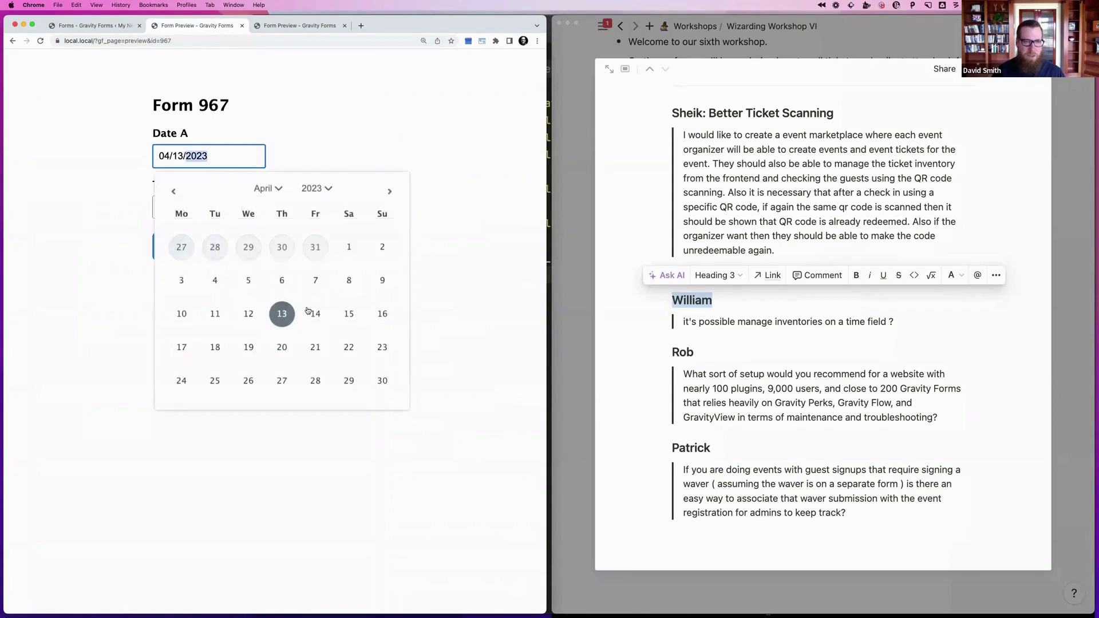
{"action": "left_click", "coordinate": [314, 314]}
{"action": "left_click", "coordinate": [223, 213]}
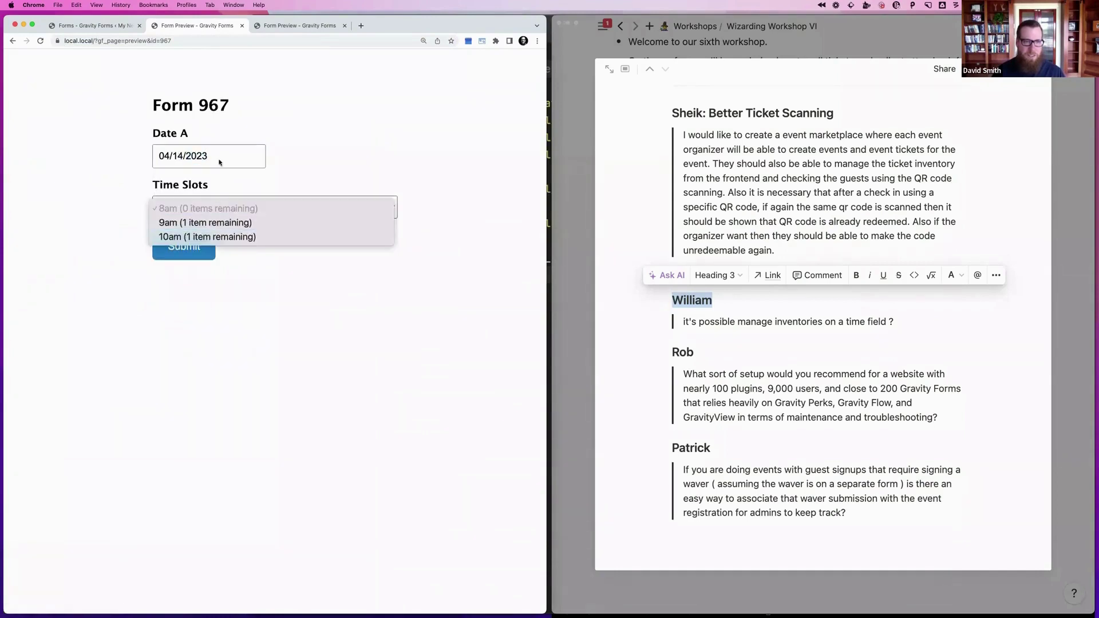
{"action": "left_click", "coordinate": [219, 152]}
{"action": "left_click", "coordinate": [216, 155]}
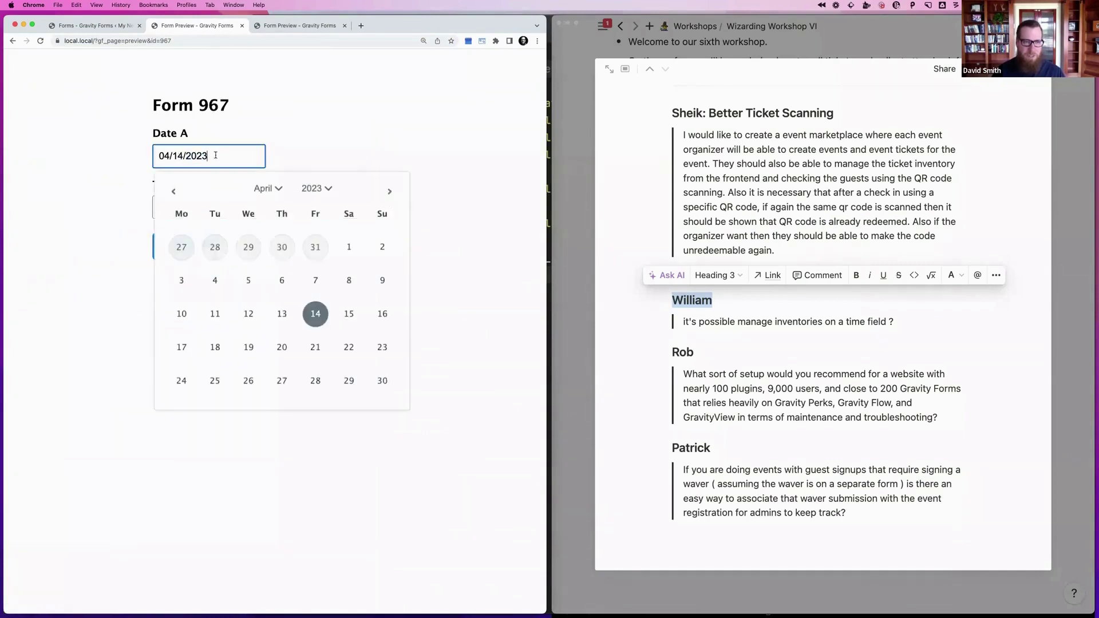
{"action": "left_click", "coordinate": [349, 314]}
{"action": "left_click", "coordinate": [191, 205]}
{"action": "left_click", "coordinate": [276, 184]}
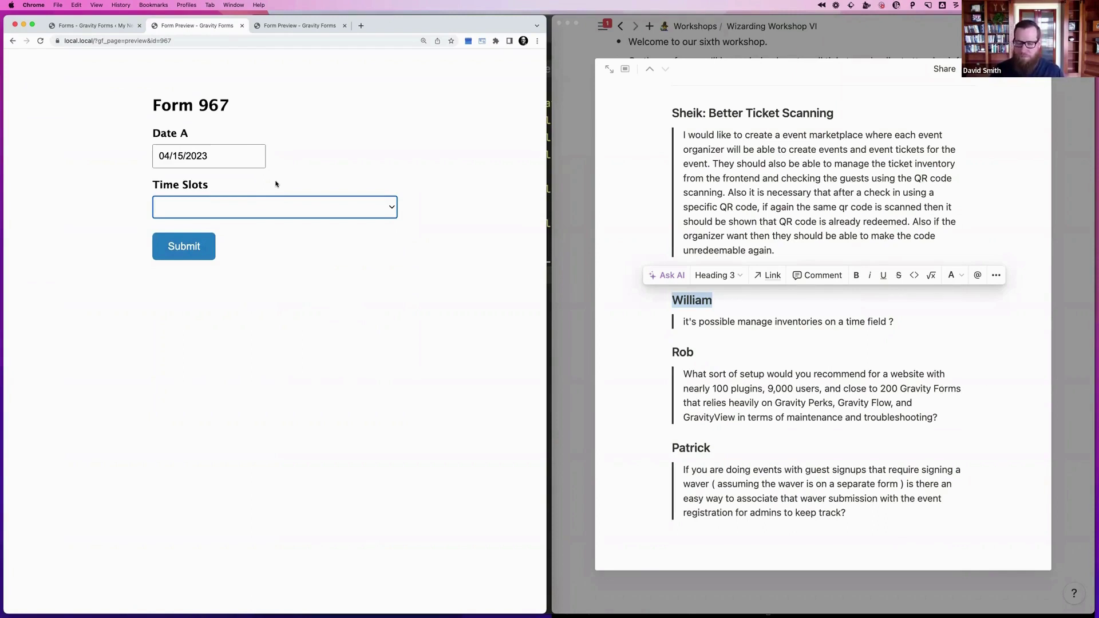
{"action": "left_click", "coordinate": [824, 404]}
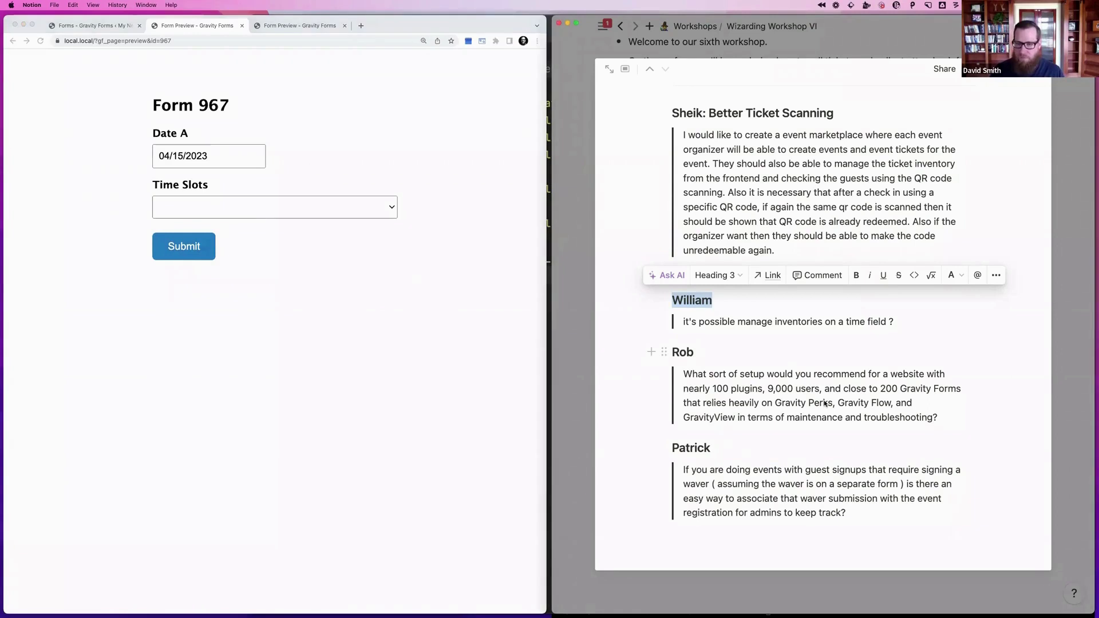
{"action": "left_click", "coordinate": [765, 369]}
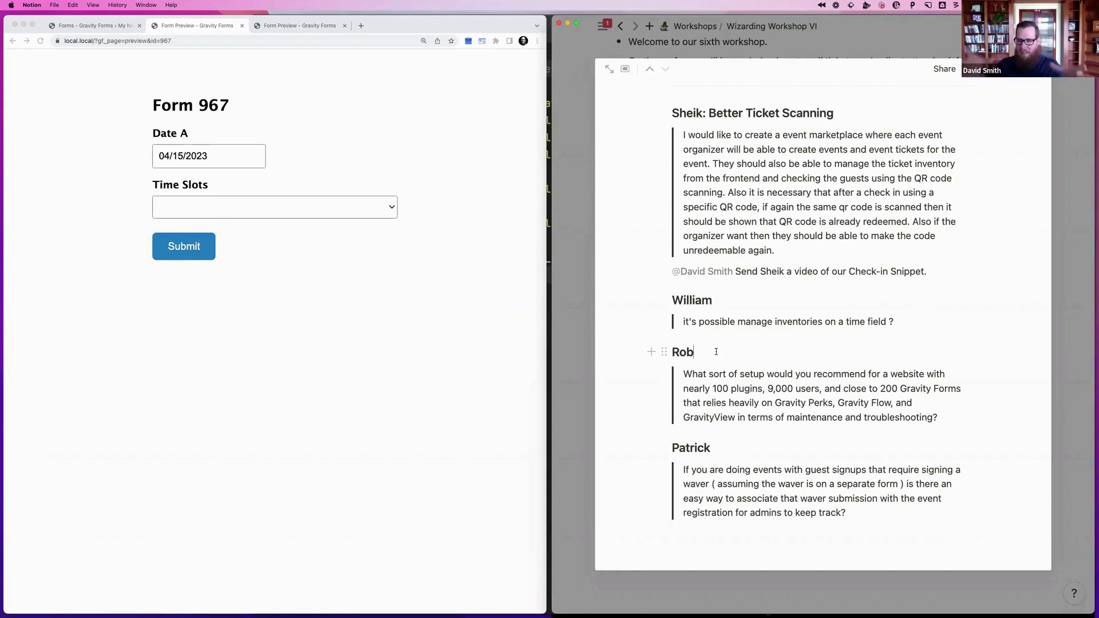
{"action": "left_click", "coordinate": [717, 352]}
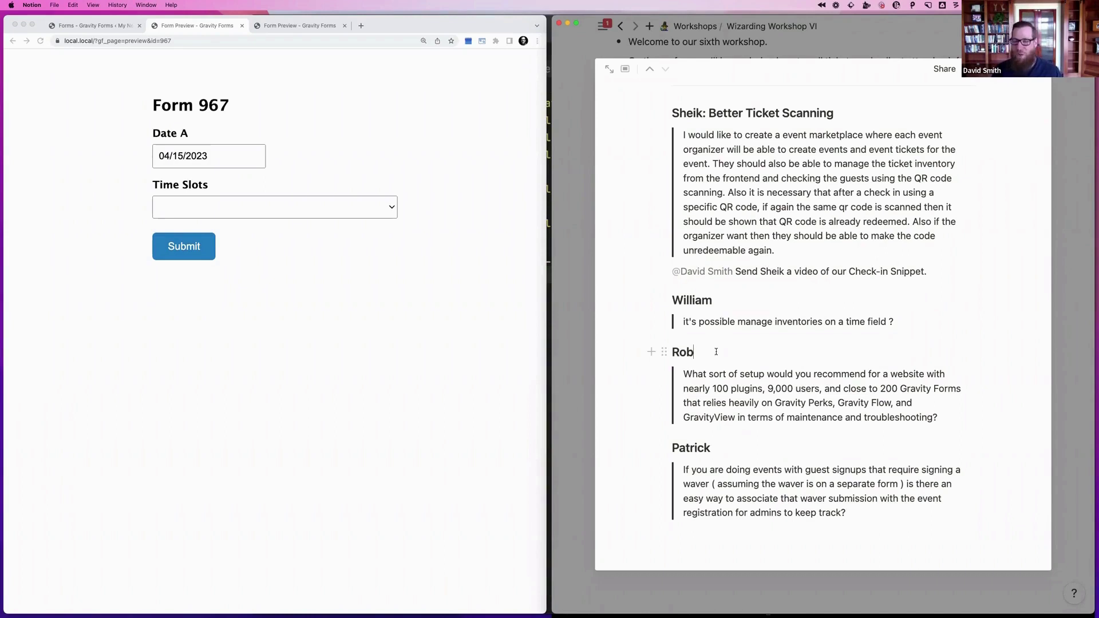
{"action": "left_click", "coordinate": [716, 351]}
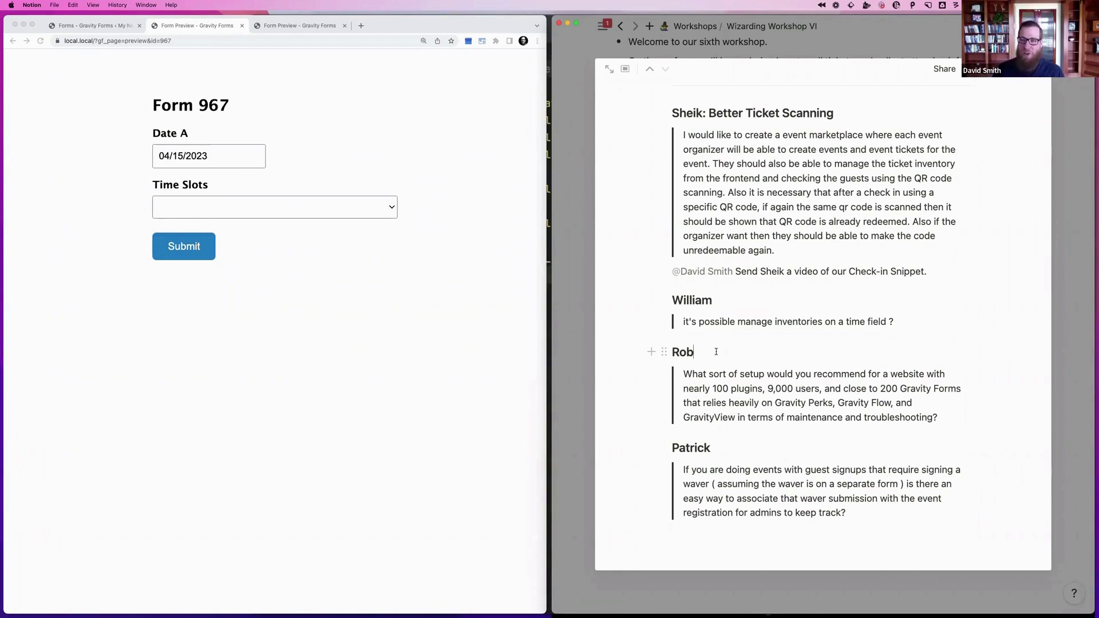
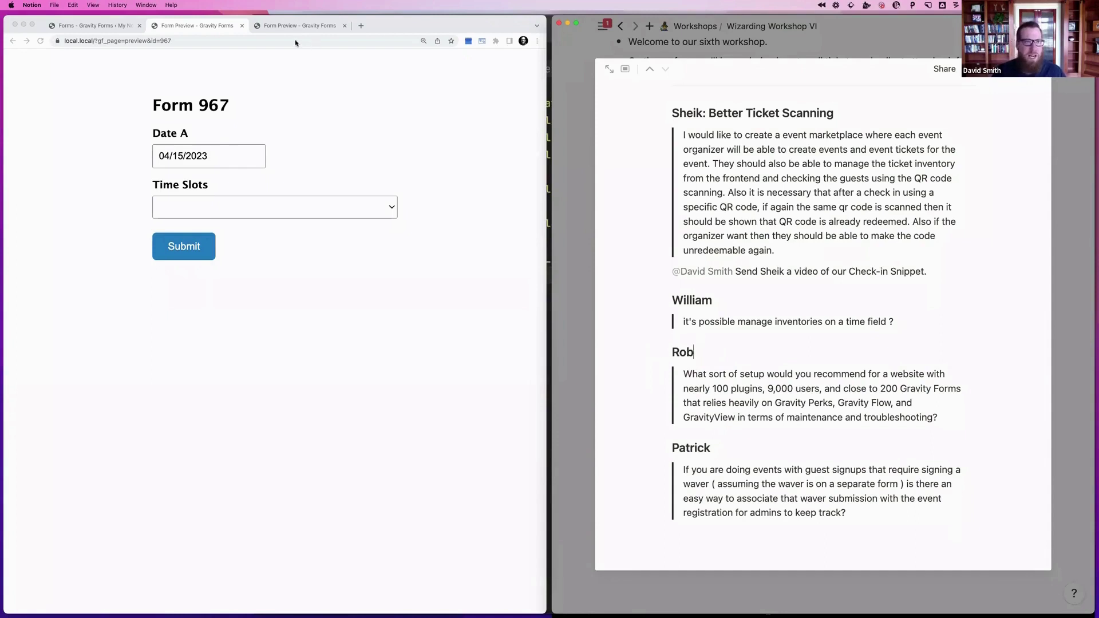
Close the form preview pages and open the Parent 968 form in the editor
{"action": "left_click", "coordinate": [280, 26]}
{"action": "key", "text": "super+w"}
{"action": "key", "text": "super+w"}
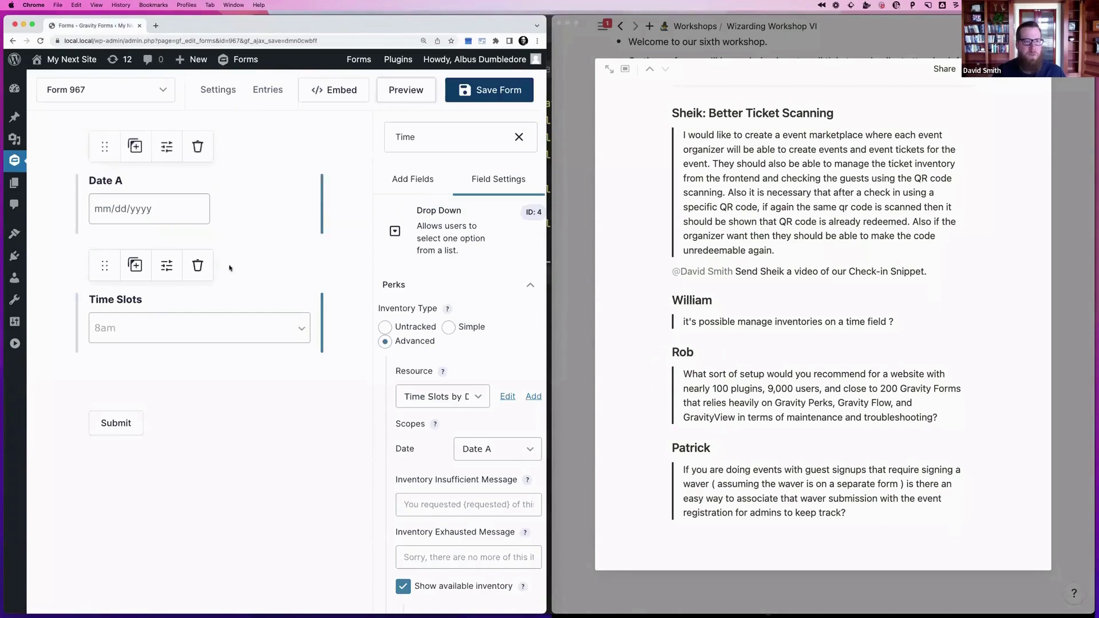
{"action": "key", "text": "super+k"}
{"action": "key", "text": "Down"}
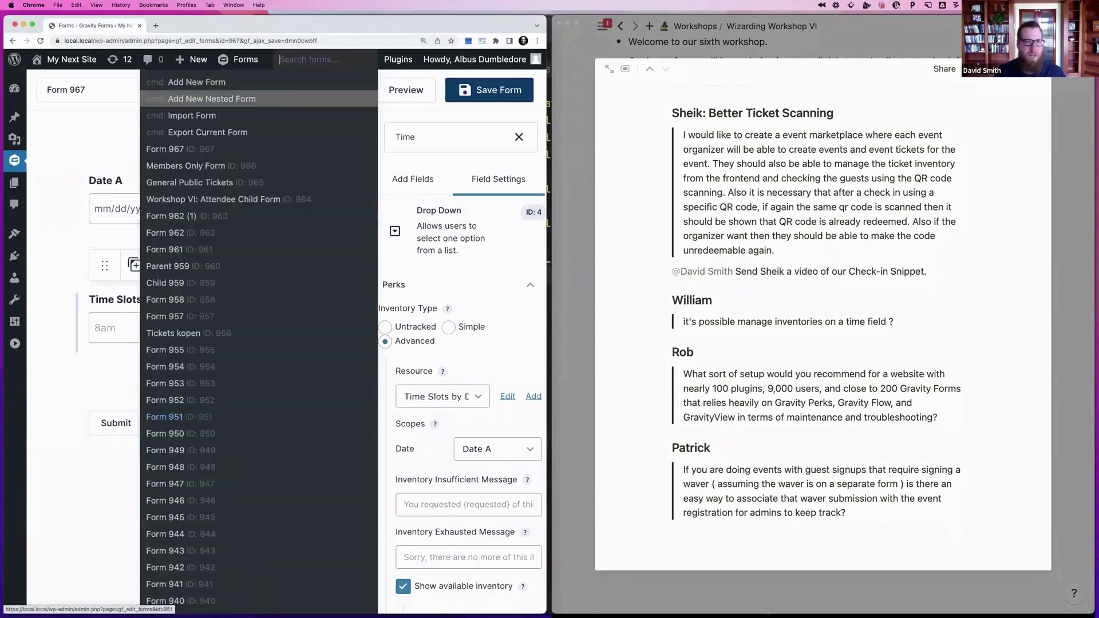
{"action": "left_click", "coordinate": [164, 417]}
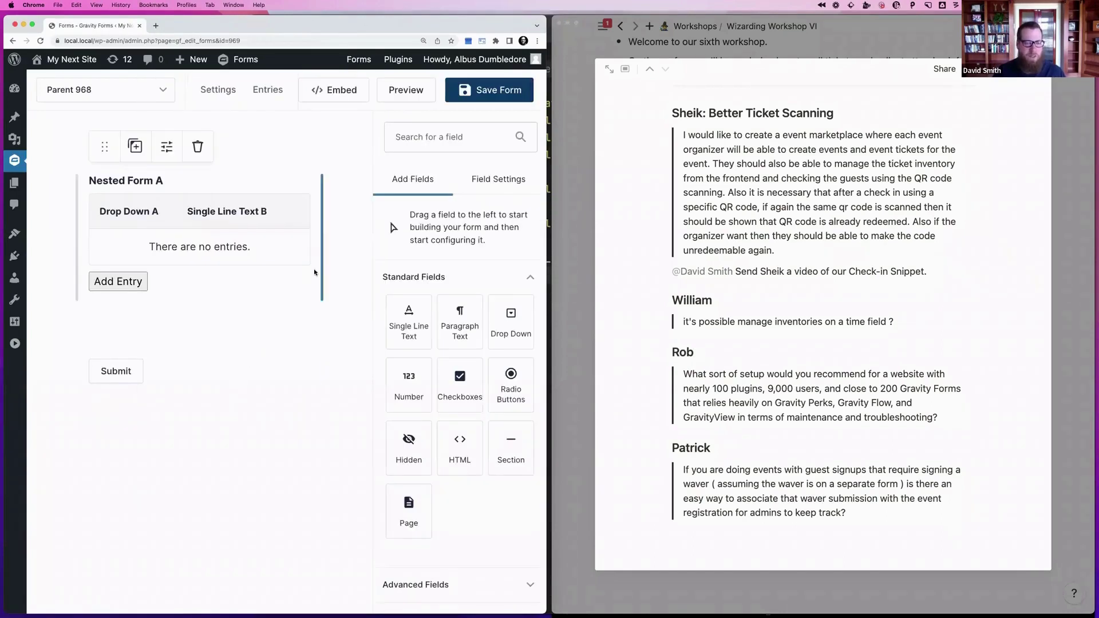
Open the gravitywiz snippet-library GitHub repository in a new tab
{"action": "left_click", "coordinate": [155, 26]}
{"action": "type", "text": "snippet"}
{"action": "key", "text": "Return"}
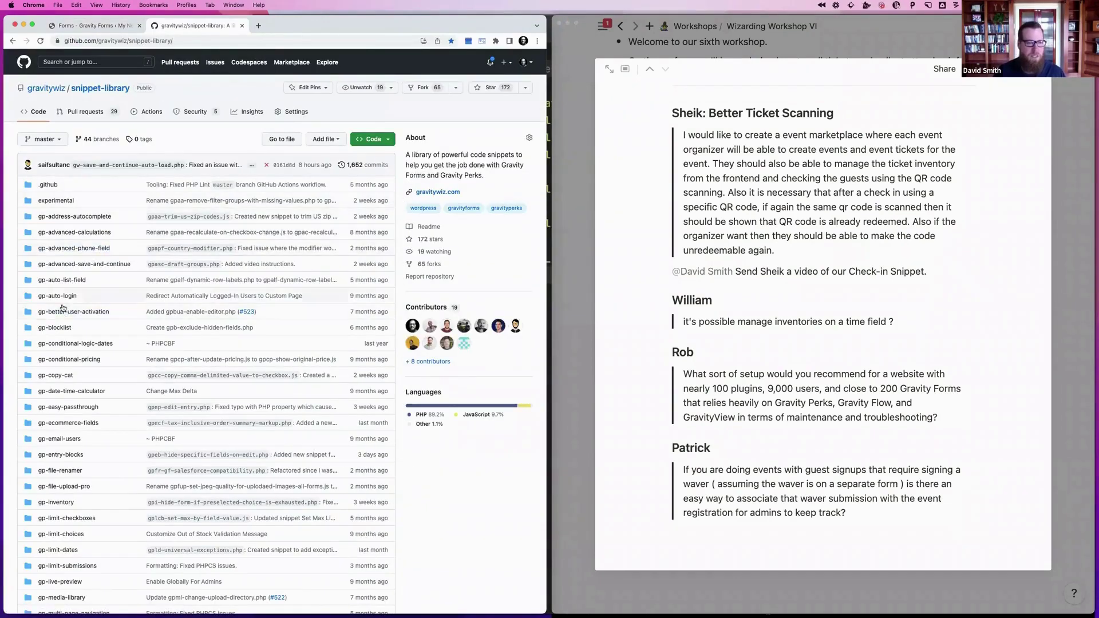
Find and open the gp-nested-forms folder in the snippet library repository
{"action": "key", "text": "super+f"}
{"action": "type", "text": "nested-forms"}
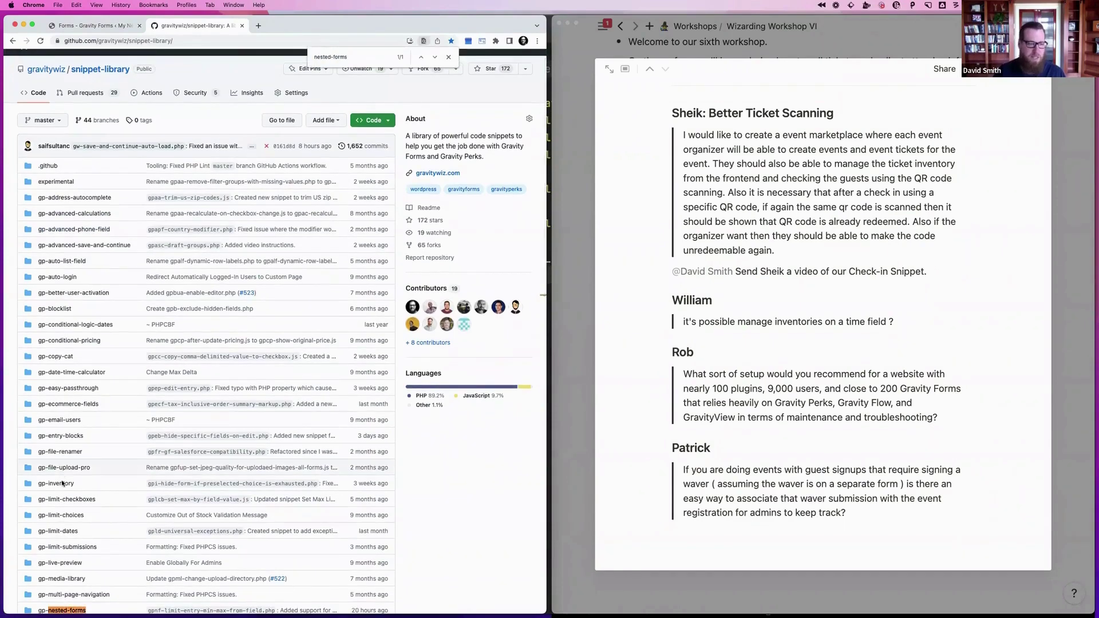
{"action": "scroll", "coordinate": [86, 472], "scroll_direction": "down", "scroll_amount": 3}
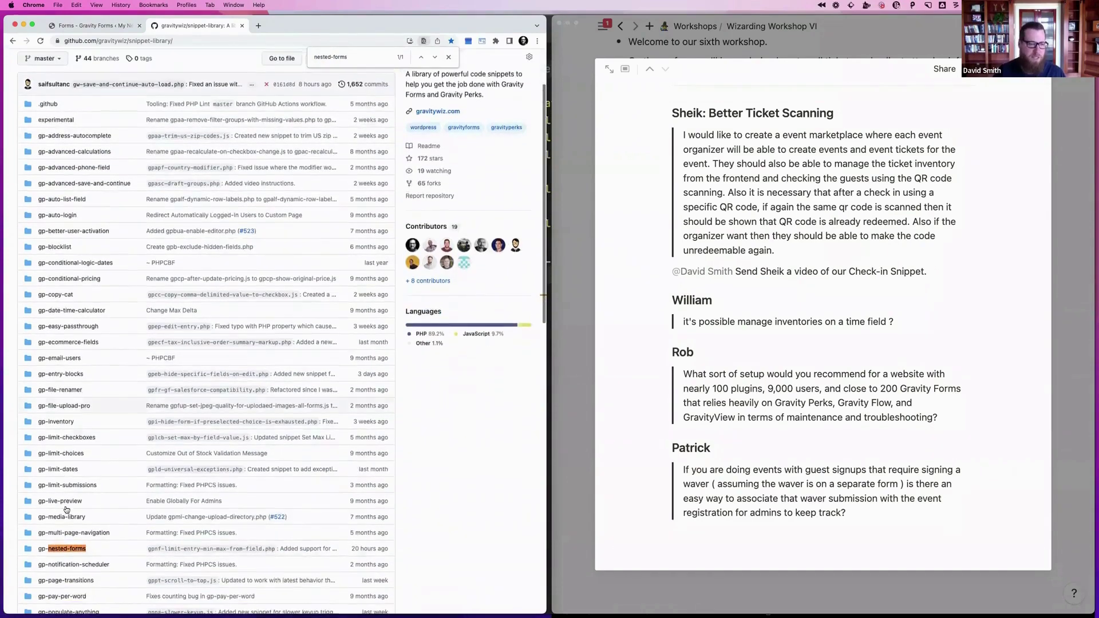
{"action": "key", "text": "ctrl+Return"}
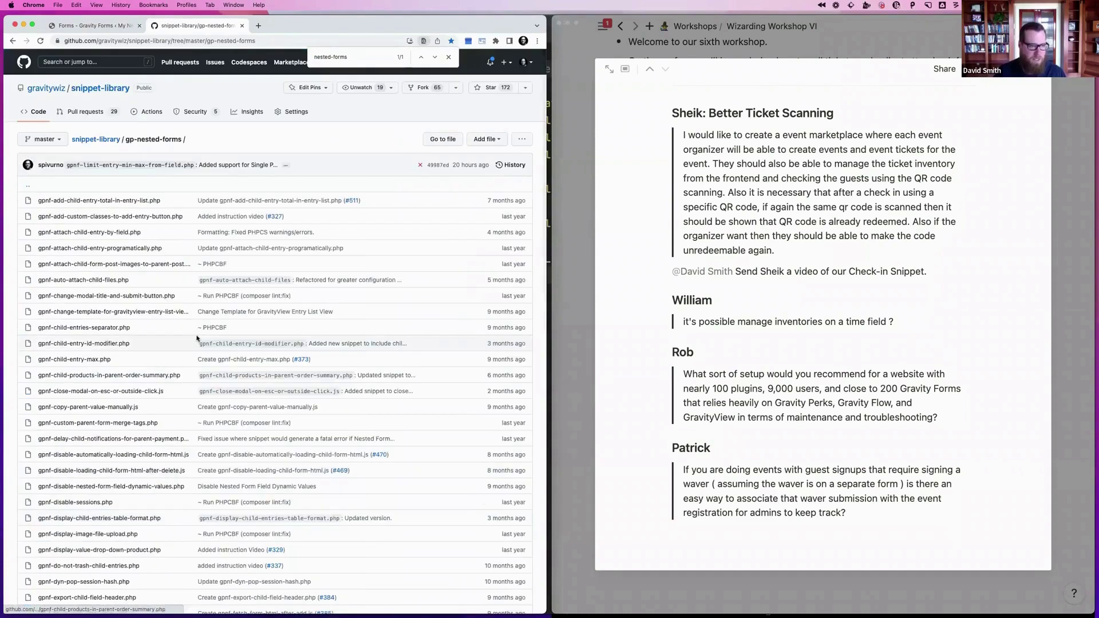
{"action": "key", "text": "super+f"}
{"action": "type", "text": "one-"}
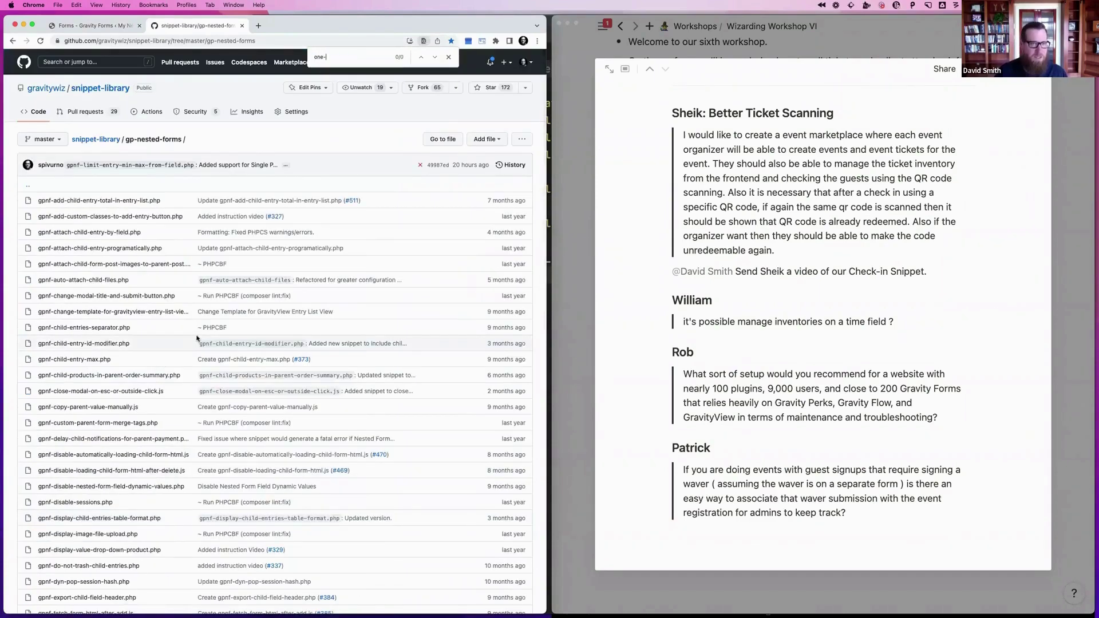
{"action": "key", "text": "BackSpace"}
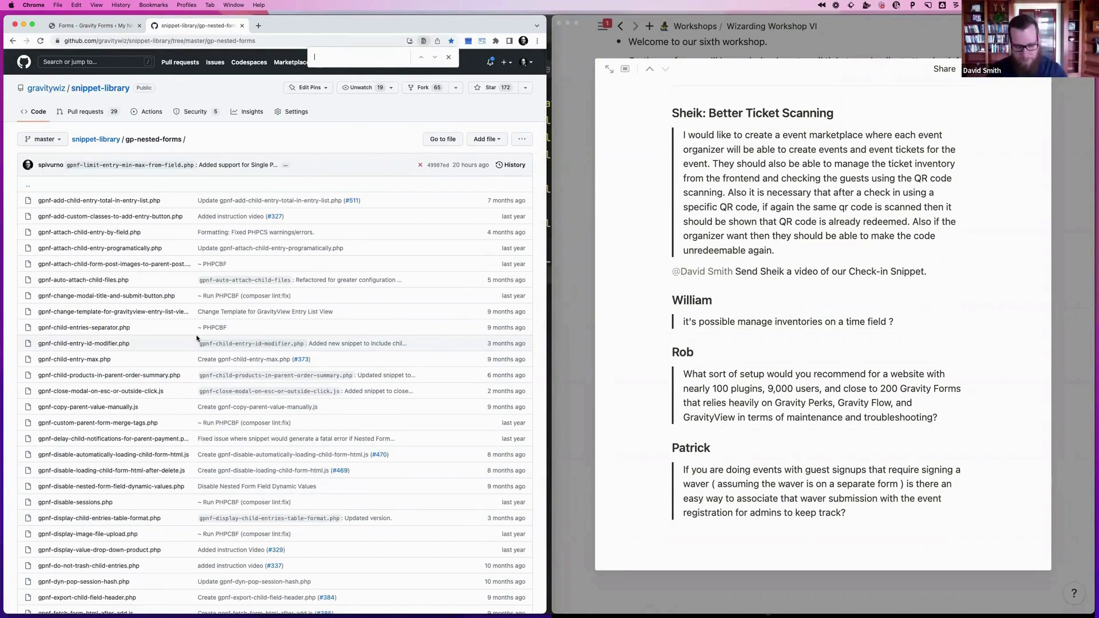
{"action": "type", "text": "add"}
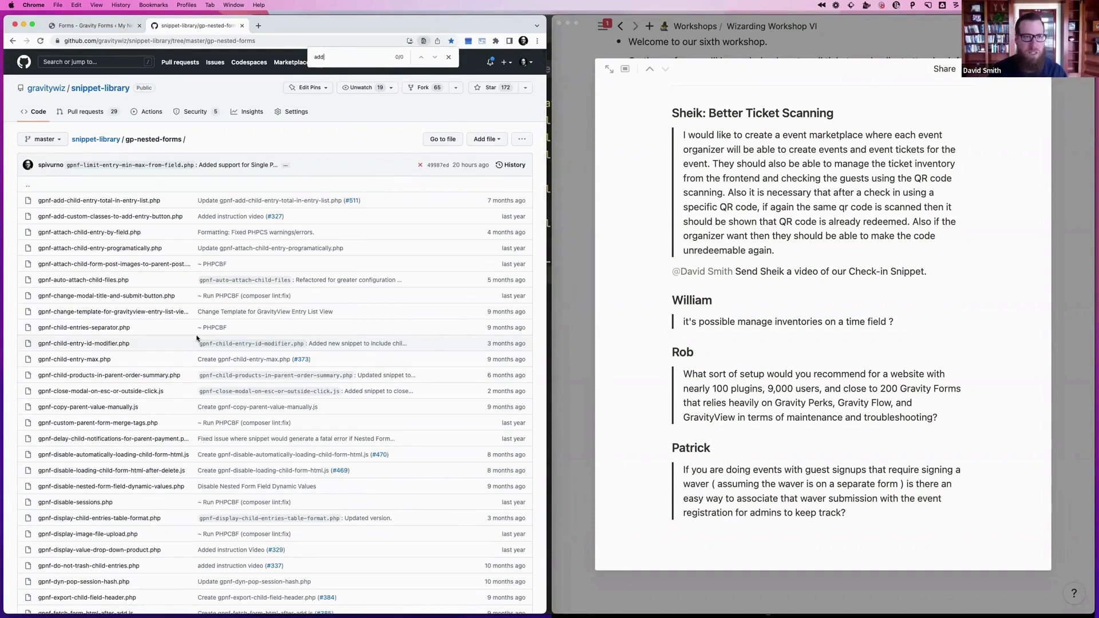
{"action": "type", "text": "-button"}
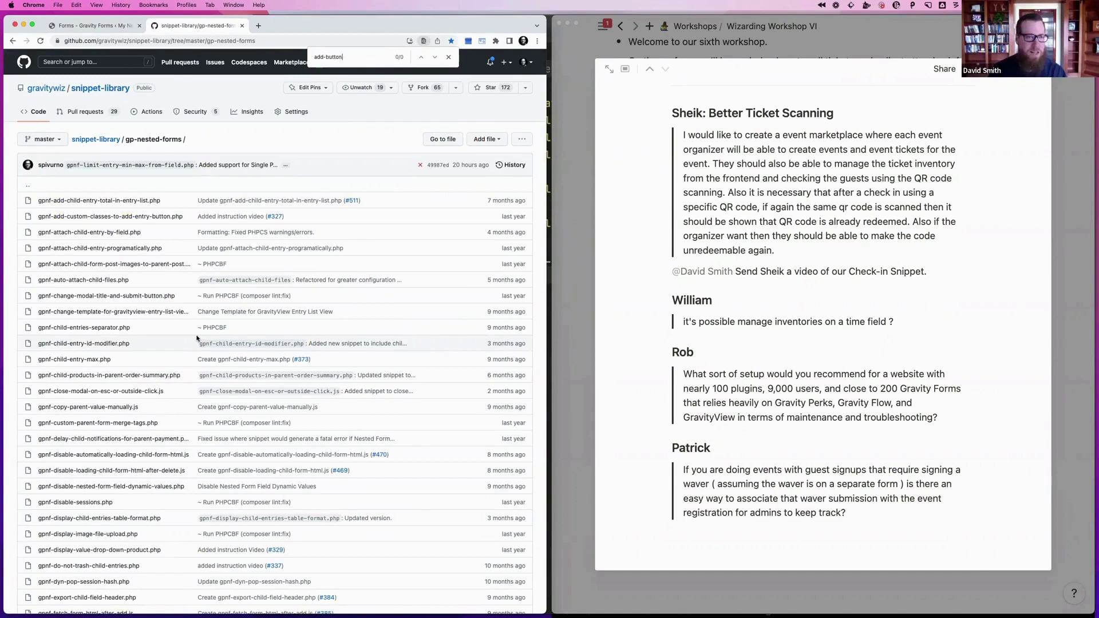
{"action": "key", "text": "super+a"}
{"action": "key", "text": "BackSpace"}
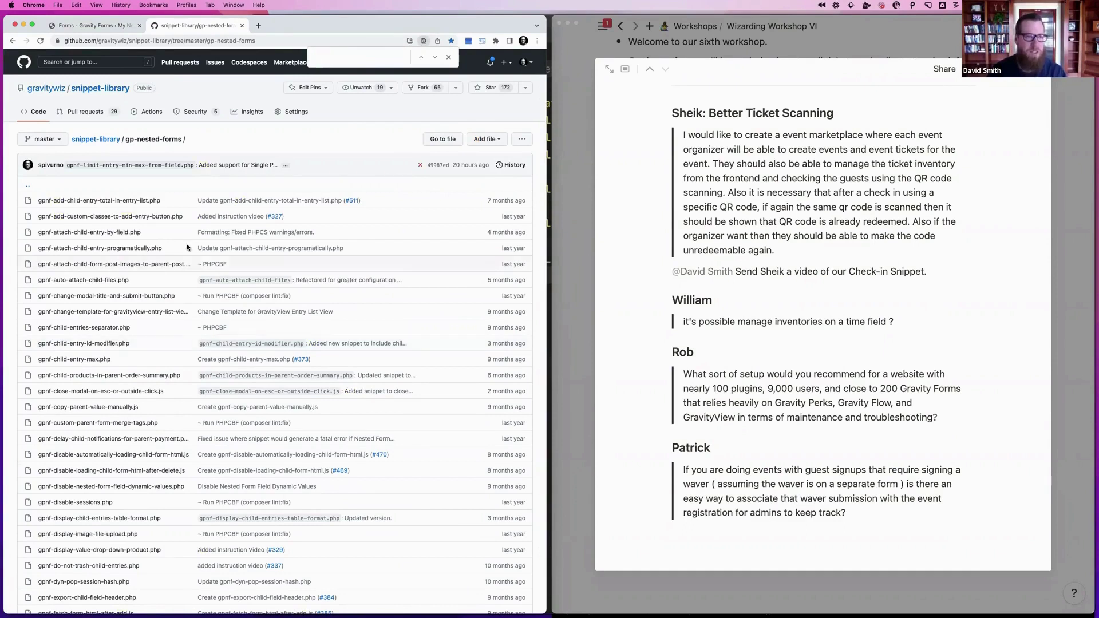
Open the gpnf-hide-nested-entries-table-if-empty.php snippet in gp-nested-forms
{"action": "left_click", "coordinate": [89, 141], "text": "super"}
{"action": "left_click", "coordinate": [274, 29]}
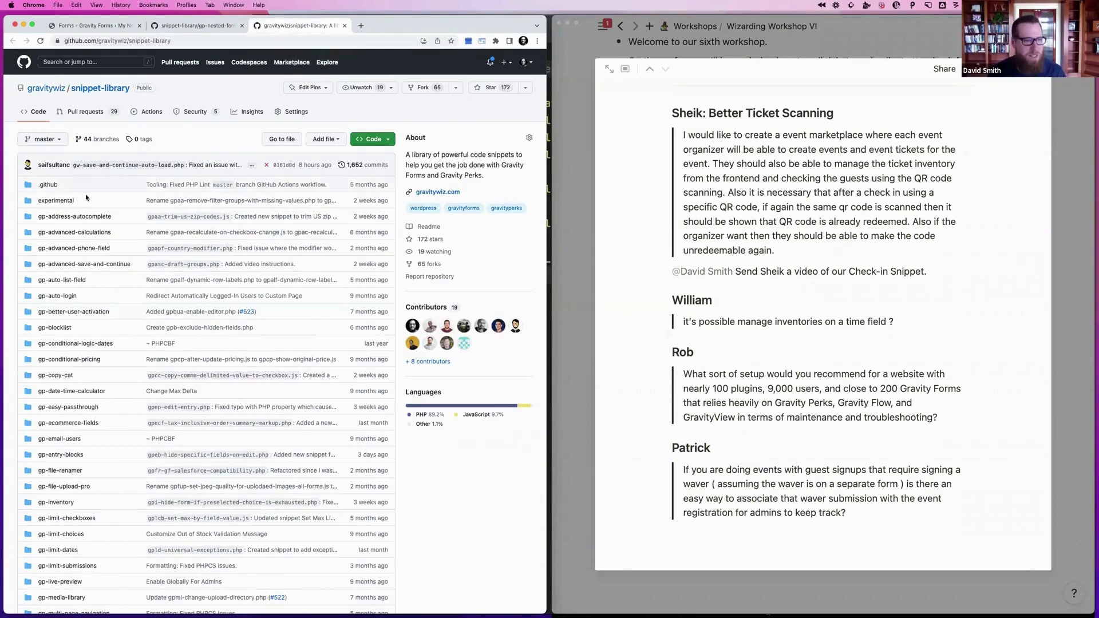
{"action": "left_click", "coordinate": [58, 203]}
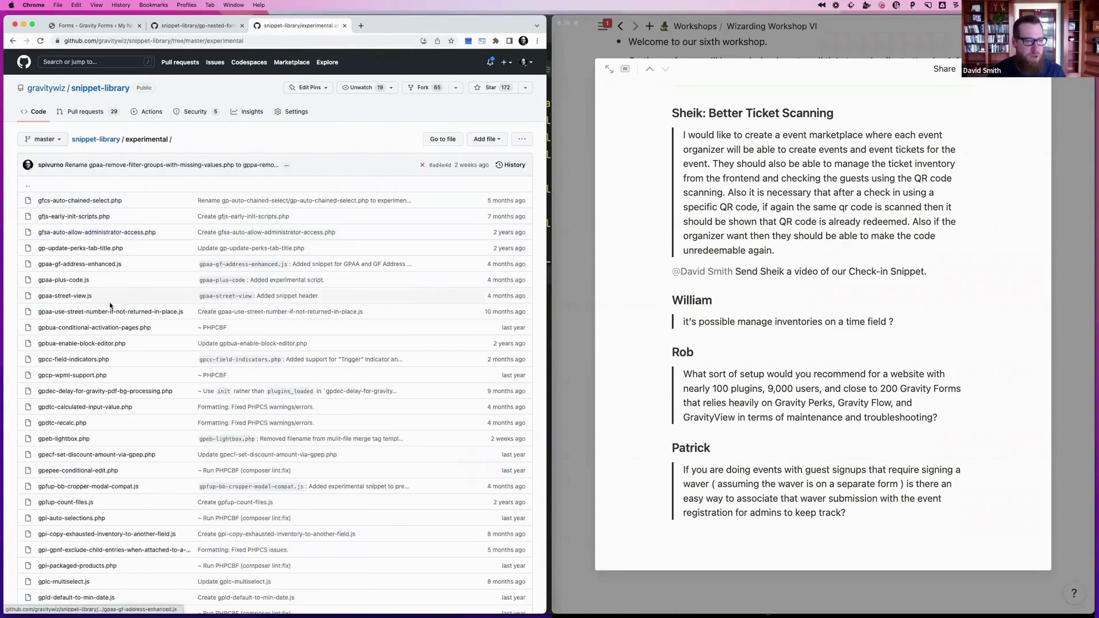
{"action": "left_click", "coordinate": [202, 32]}
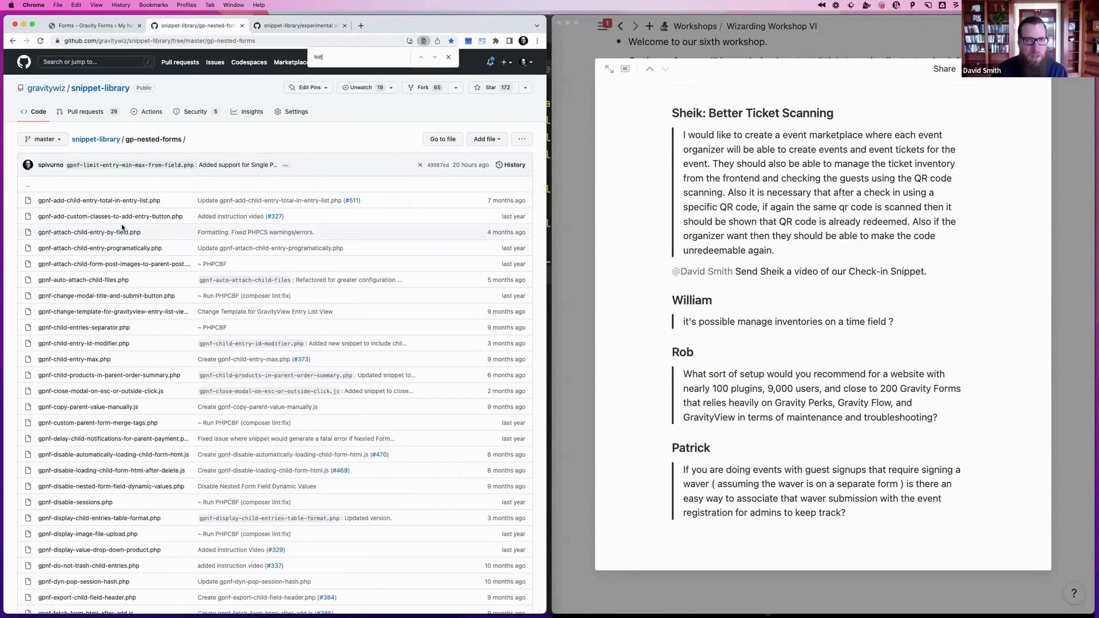
{"action": "type", "text": "e"}
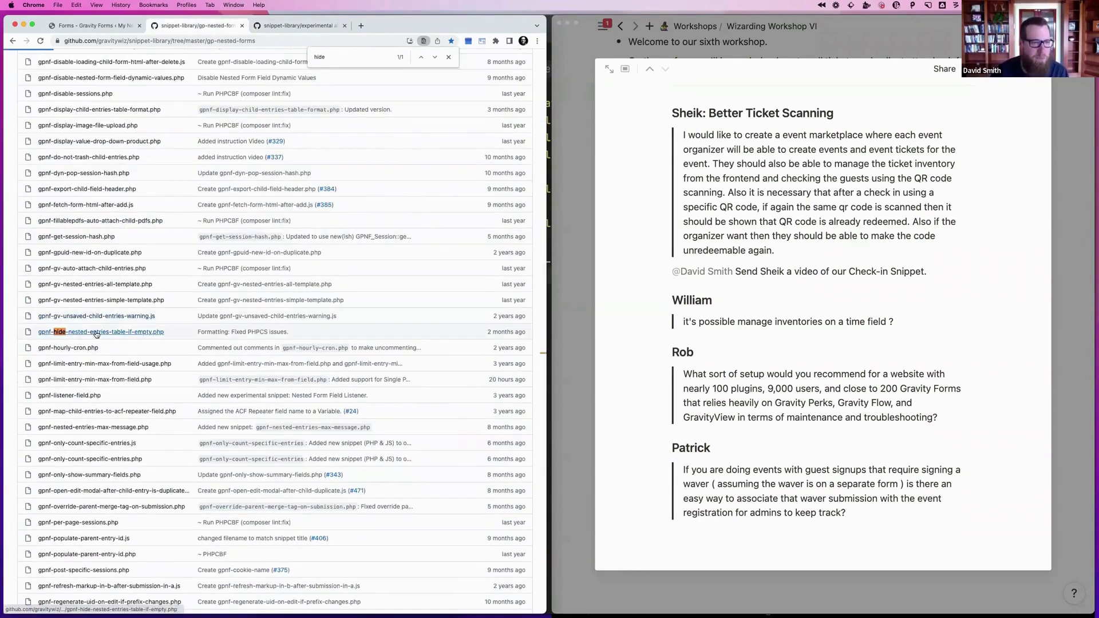
{"action": "left_click", "coordinate": [96, 332]}
View the snippet raw, copy its folder and file path, and return to PhpStorm
{"action": "left_click", "coordinate": [237, 41]}
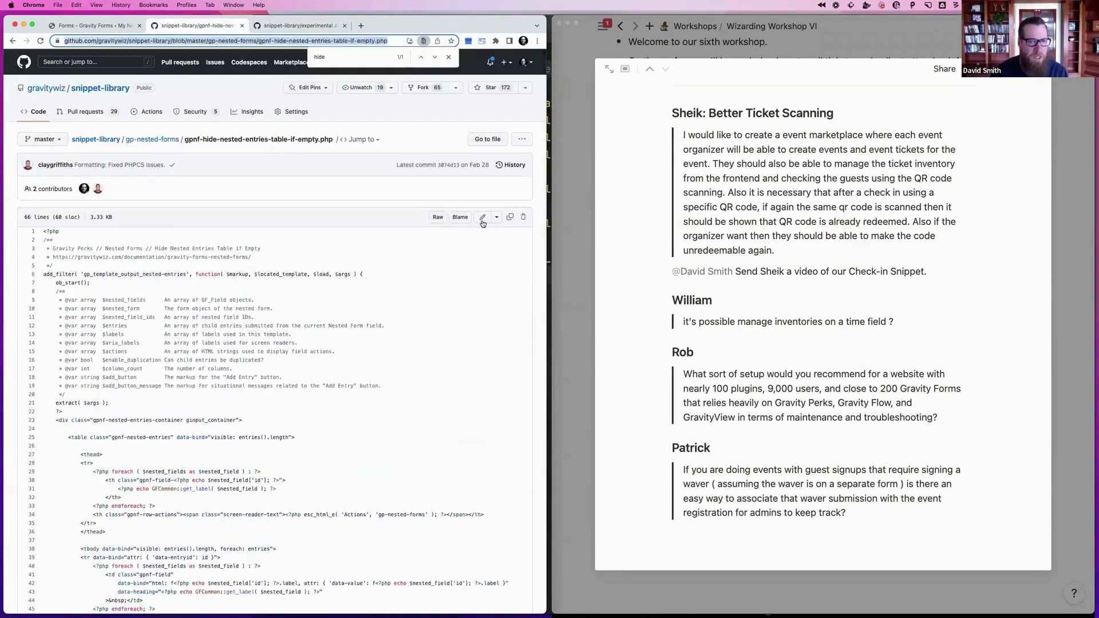
{"action": "left_click", "coordinate": [438, 217]}
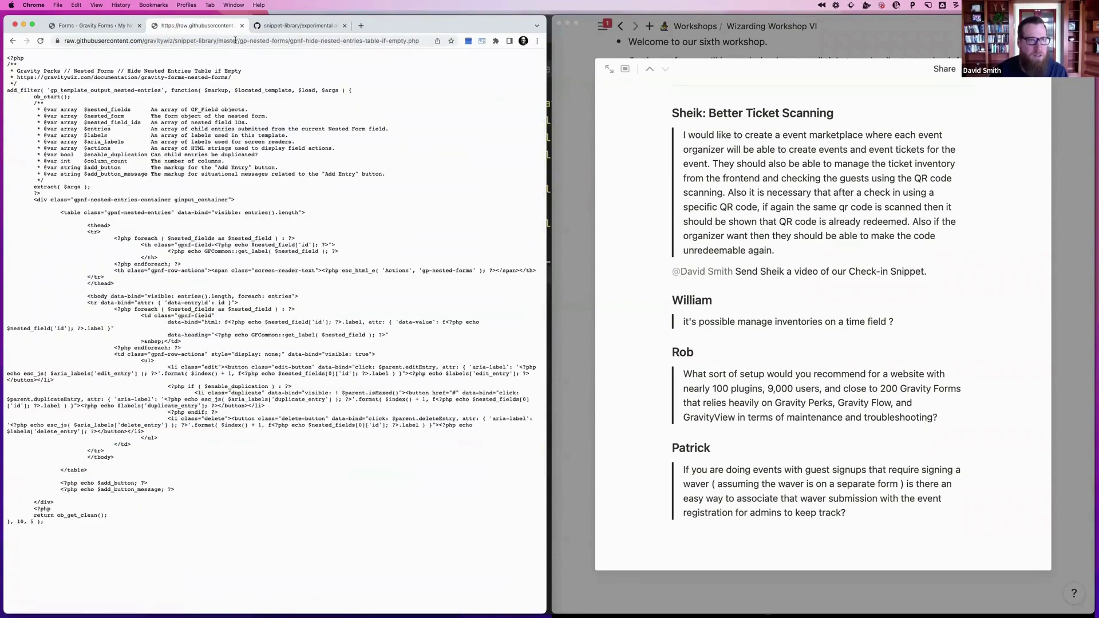
{"action": "left_click_drag", "start_coordinate": [237, 40], "coordinate": [429, 48]}
{"action": "key", "text": "super+c"}
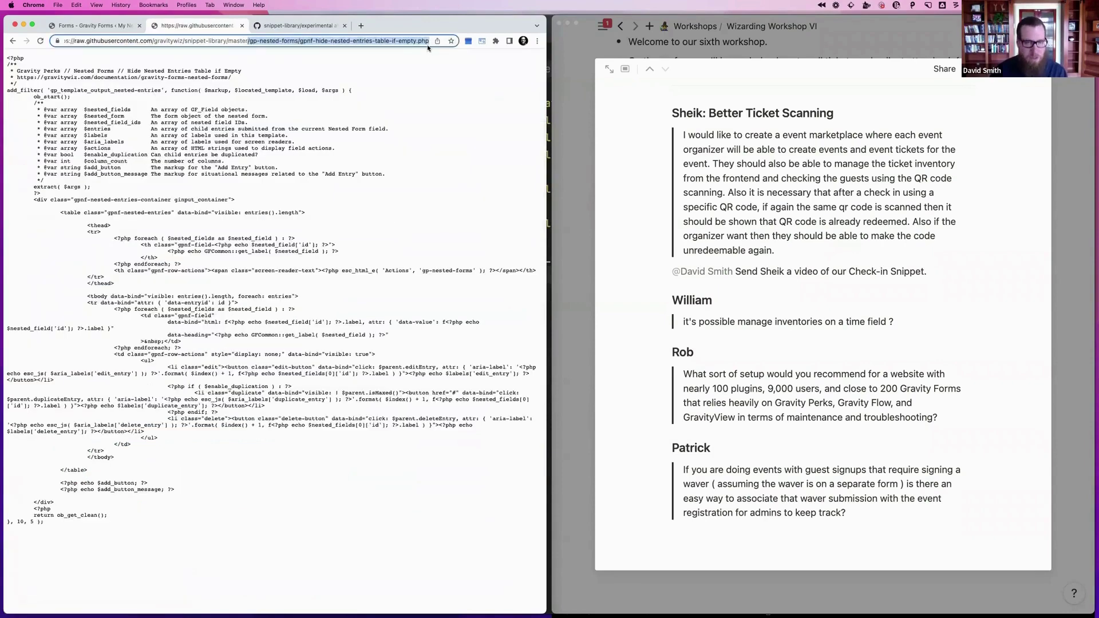
{"action": "key", "text": "super+Tab"}
{"action": "key", "text": "super+shift+Tab"}
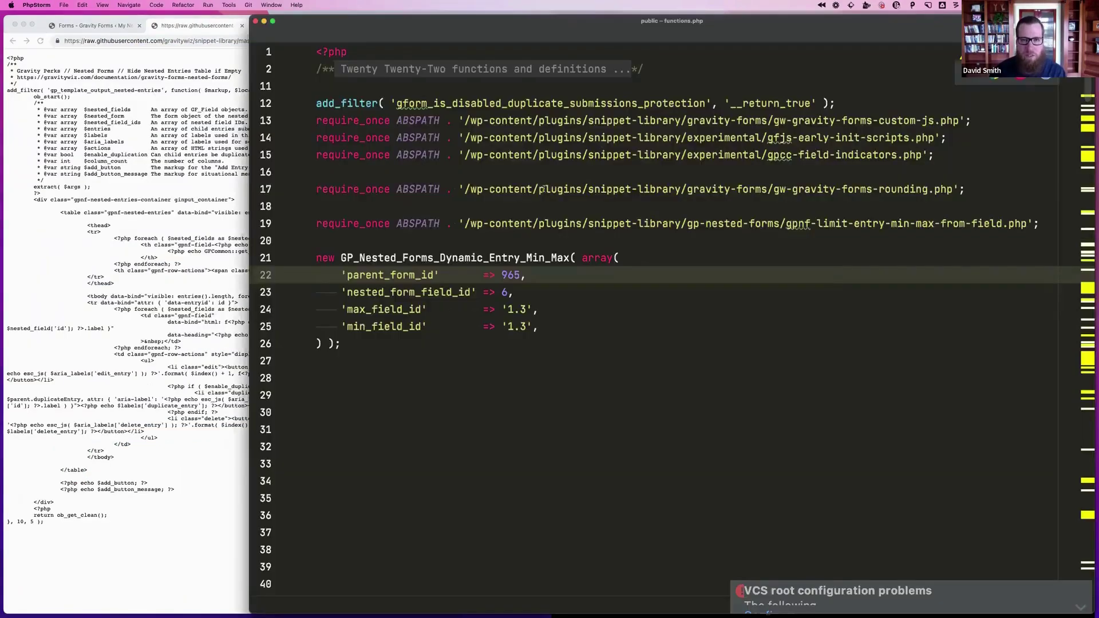
Add a require_once line in functions.php loading gpnf-hide-nested-entries-table-if-empty.php, then return to the Parent 968 editor
{"action": "left_click", "coordinate": [401, 360]}
{"action": "key", "text": "Return"}
{"action": "type", "text": "reqsl"}
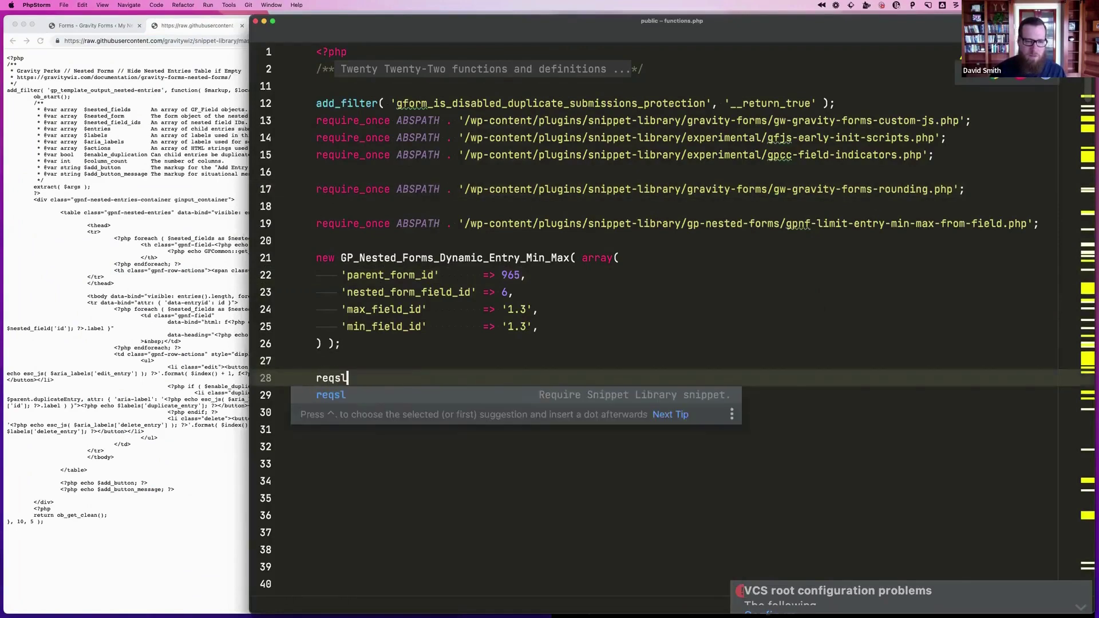
{"action": "key", "text": "Tab"}
{"action": "key", "text": "super+v"}
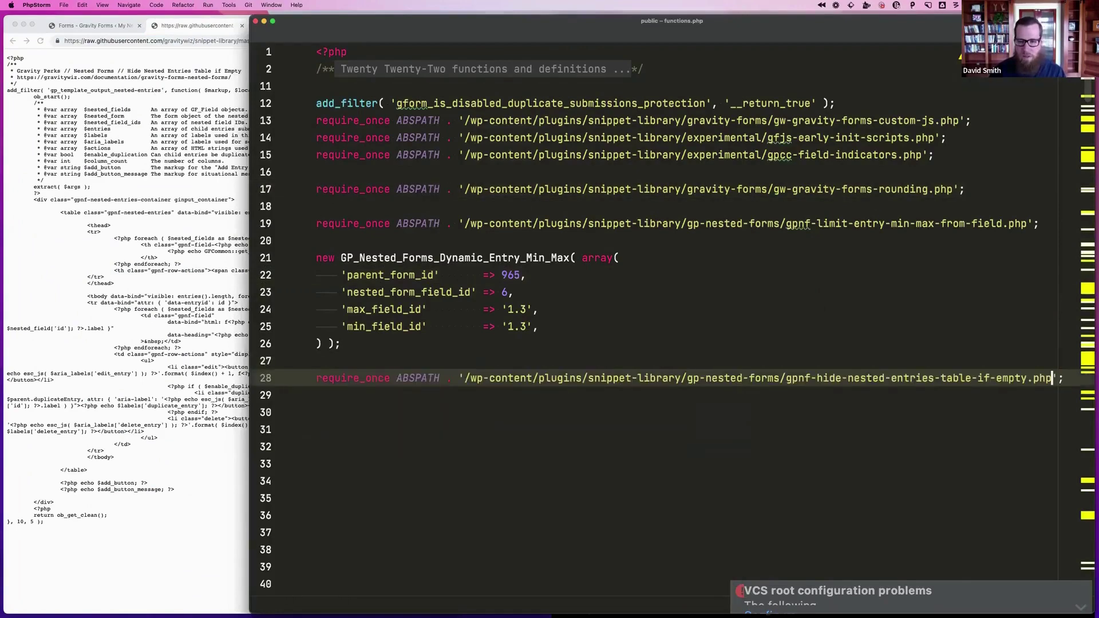
{"action": "left_click", "coordinate": [147, 319]}
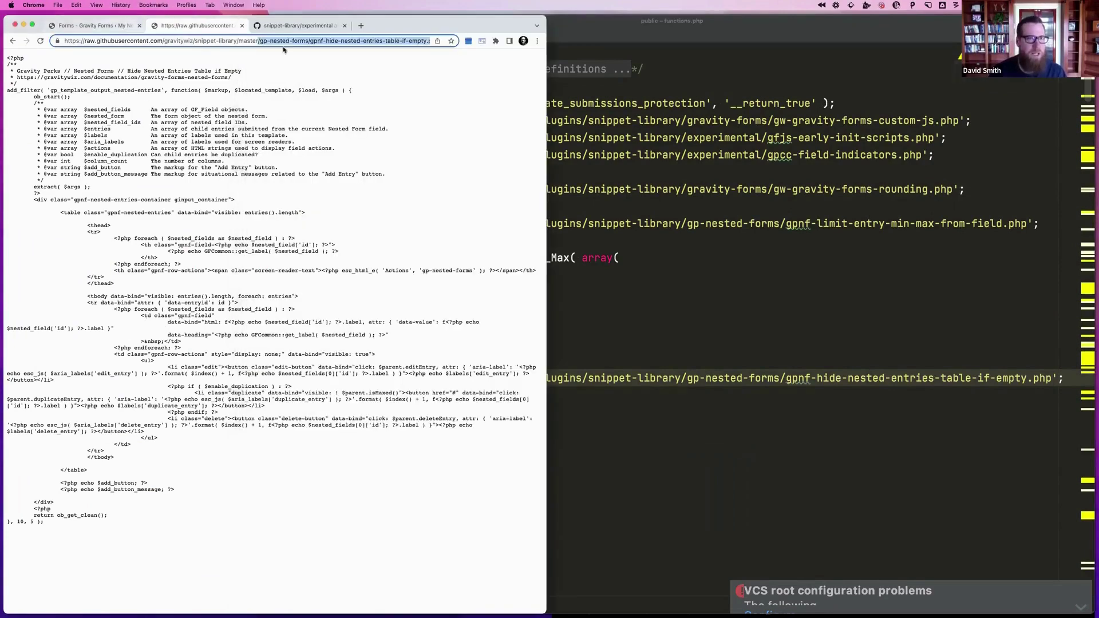
{"action": "left_click", "coordinate": [114, 26]}
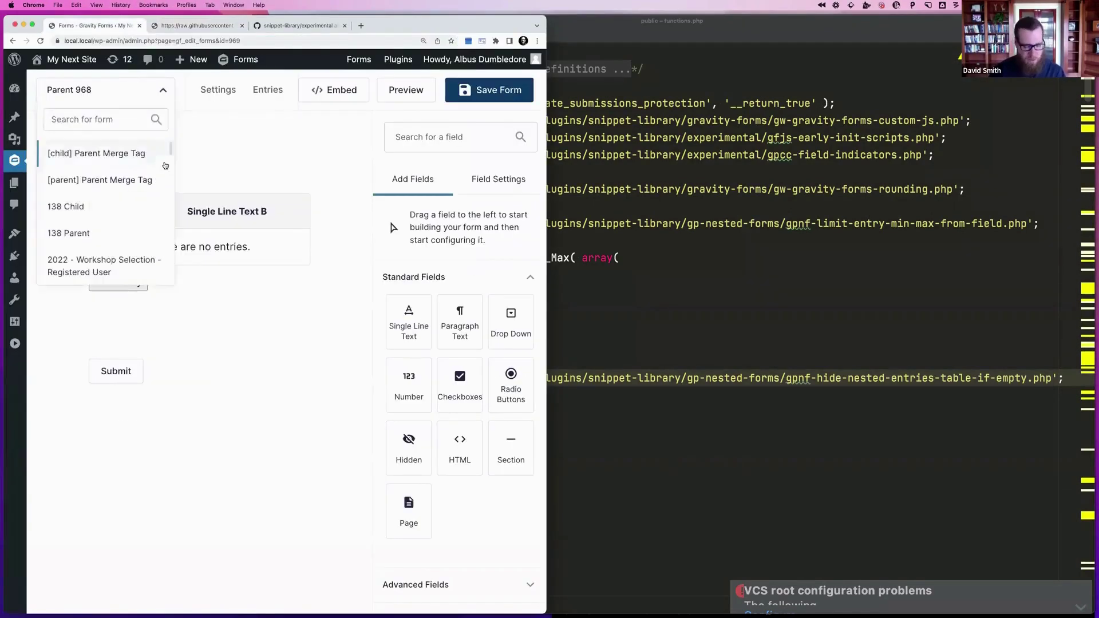
Rename the Nested Form A field label to 'Waiver', save, and check the preview
{"action": "left_click", "coordinate": [405, 88]}
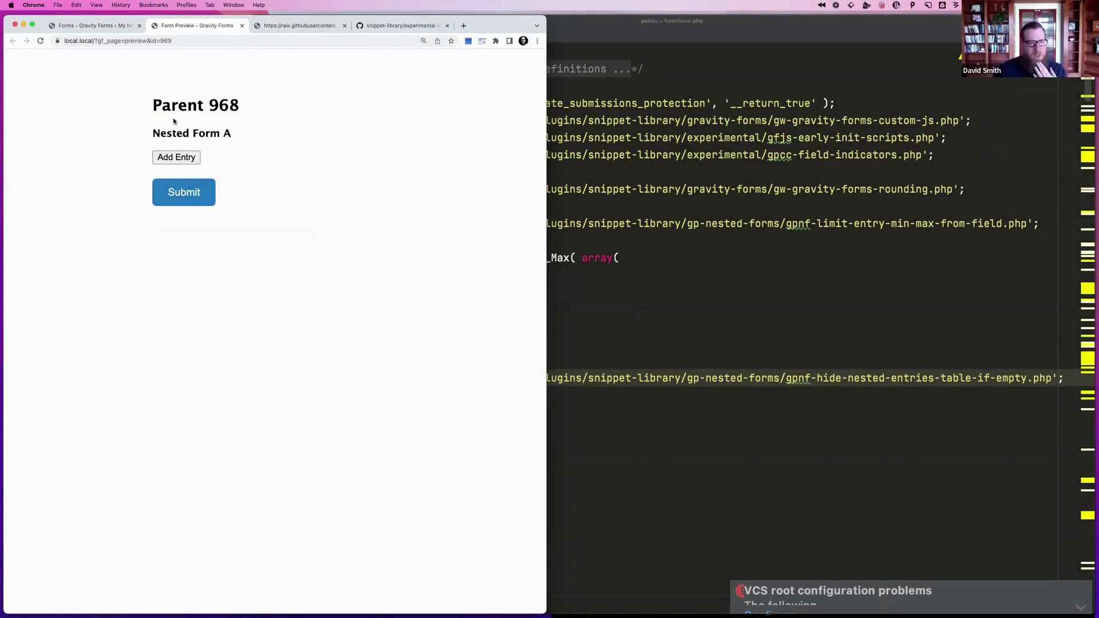
{"action": "left_click", "coordinate": [109, 27]}
{"action": "left_click", "coordinate": [103, 90]}
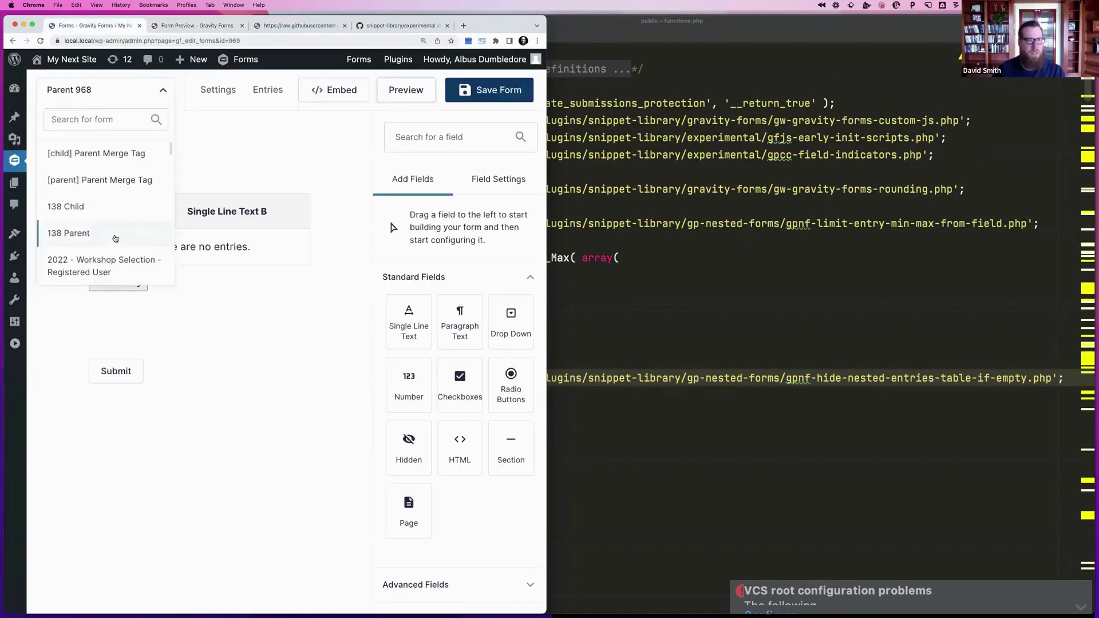
{"action": "left_click", "coordinate": [233, 216]}
{"action": "left_click_drag", "start_coordinate": [444, 321], "coordinate": [353, 328]}
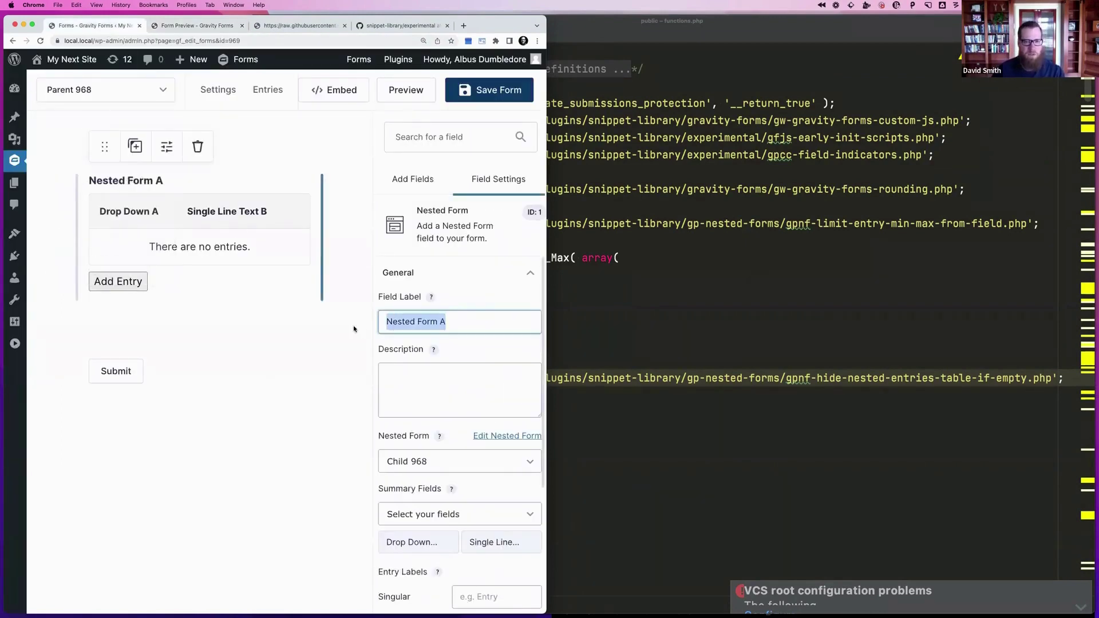
{"action": "type", "text": "Waiver"}
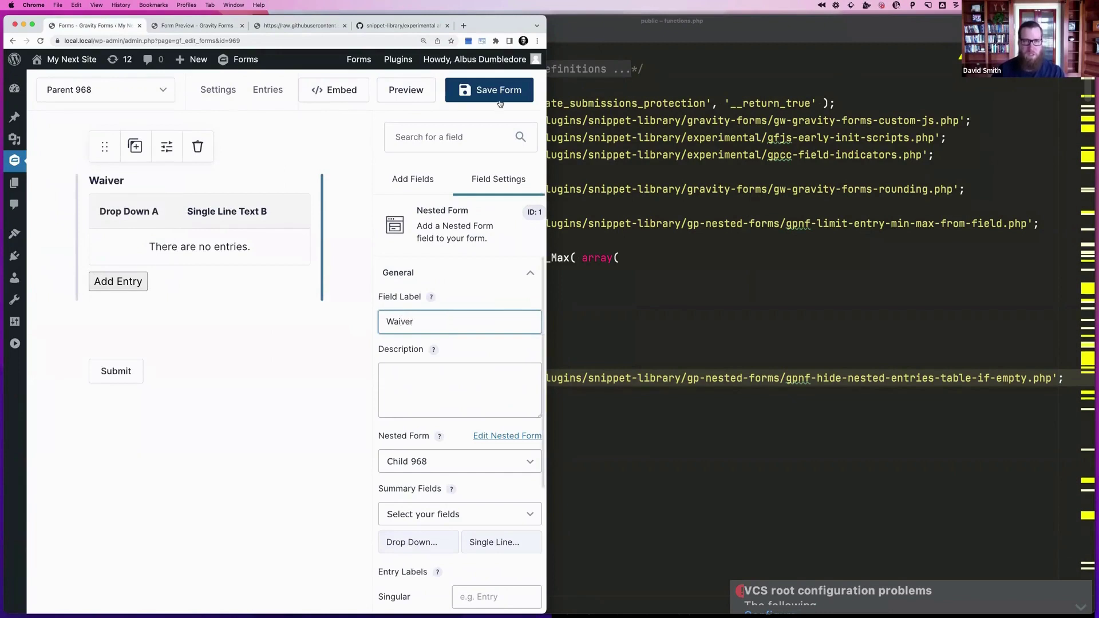
{"action": "left_click", "coordinate": [499, 101]}
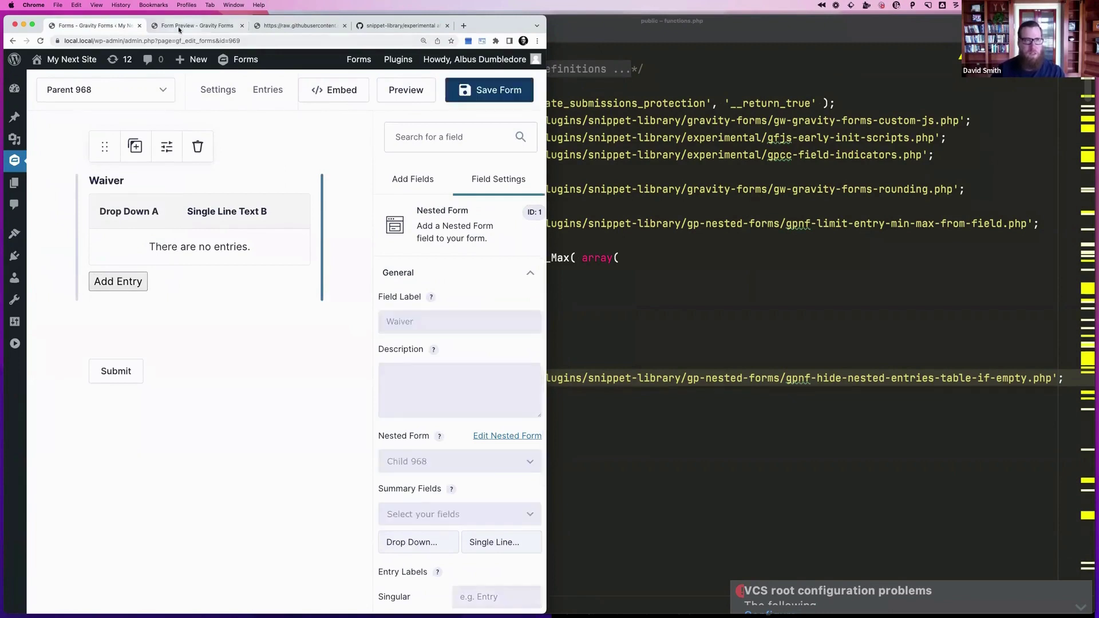
{"action": "left_click", "coordinate": [195, 26]}
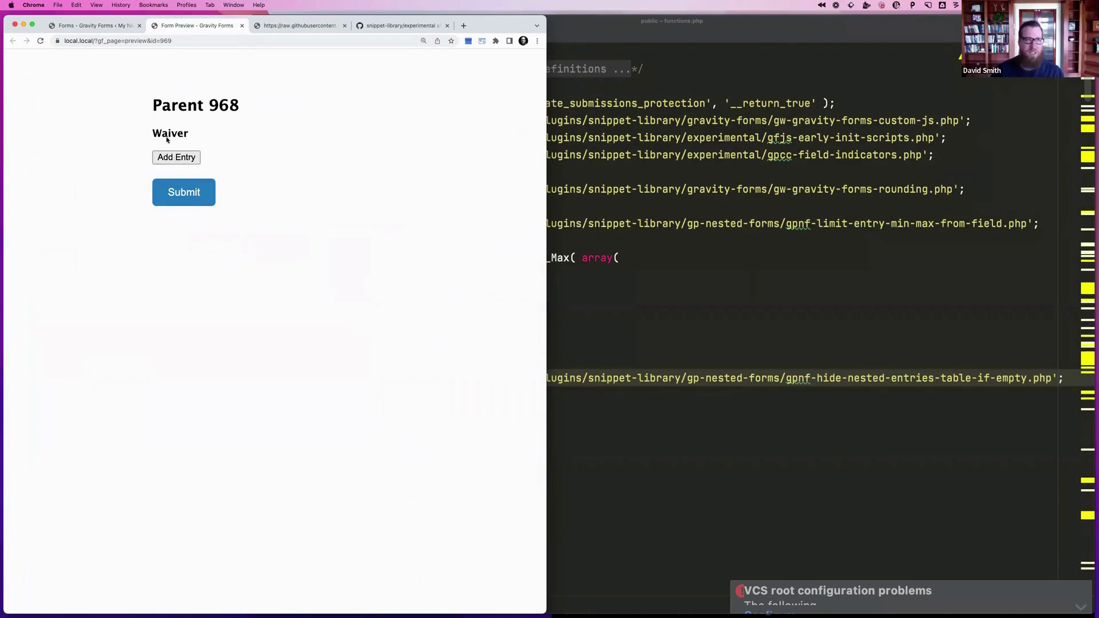
{"action": "left_click", "coordinate": [100, 26]}
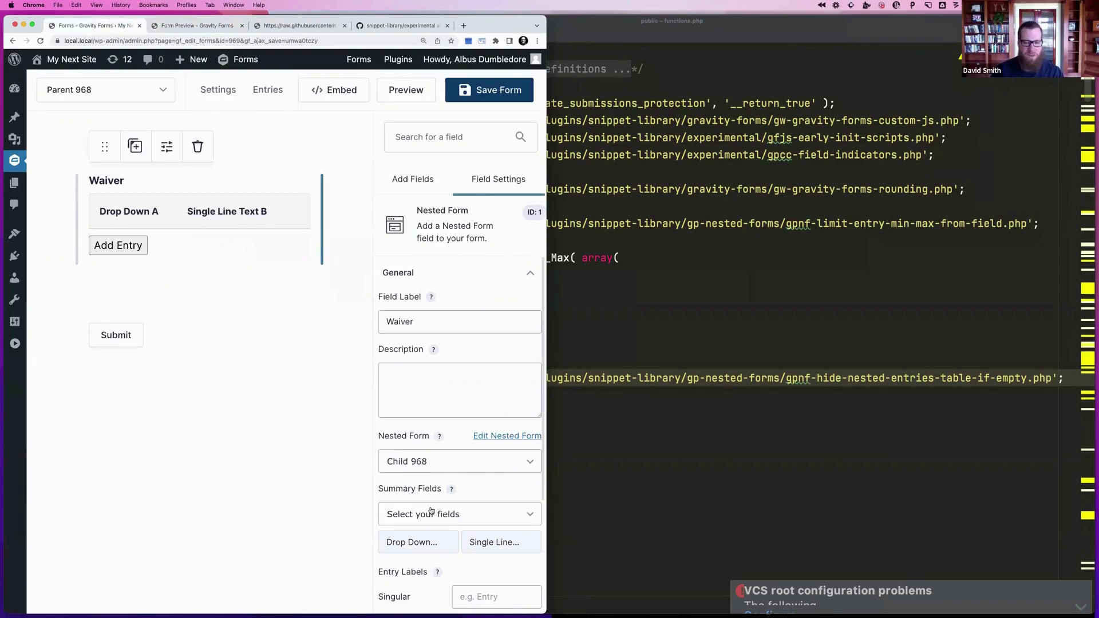
Set the entry labels to 'Waiver' and 'Waivers', save, and reload the preview
{"action": "scroll", "coordinate": [430, 473], "scroll_direction": "down", "scroll_amount": 5}
{"action": "left_click", "coordinate": [484, 387]}
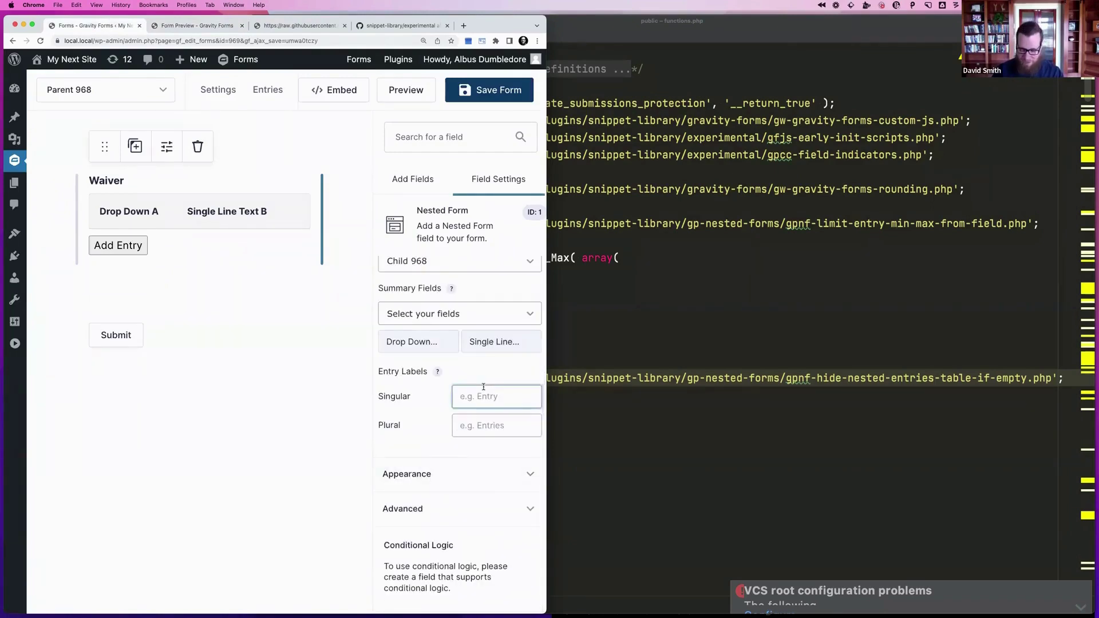
{"action": "type", "text": "wa"}
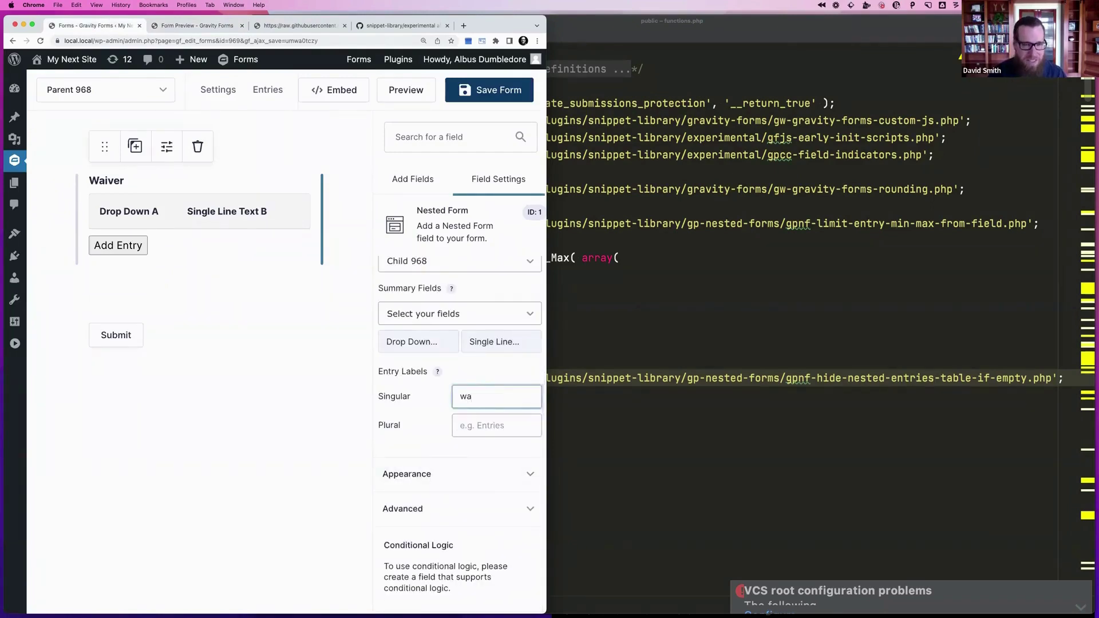
{"action": "type", "text": "iver"}
{"action": "key", "text": "Tab"}
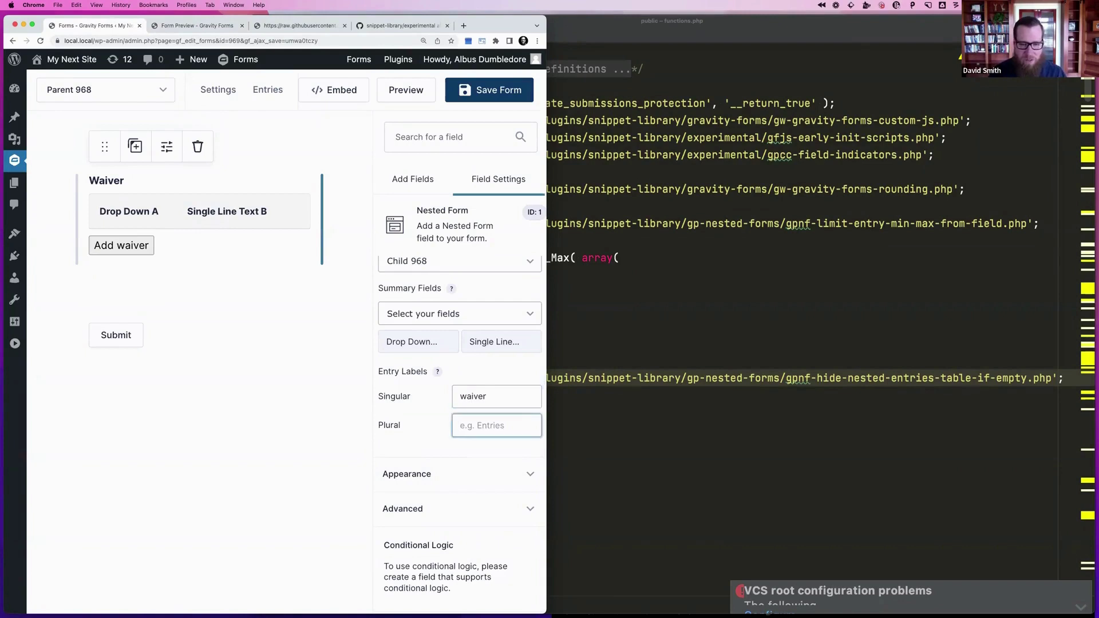
{"action": "type", "text": "Waivers"}
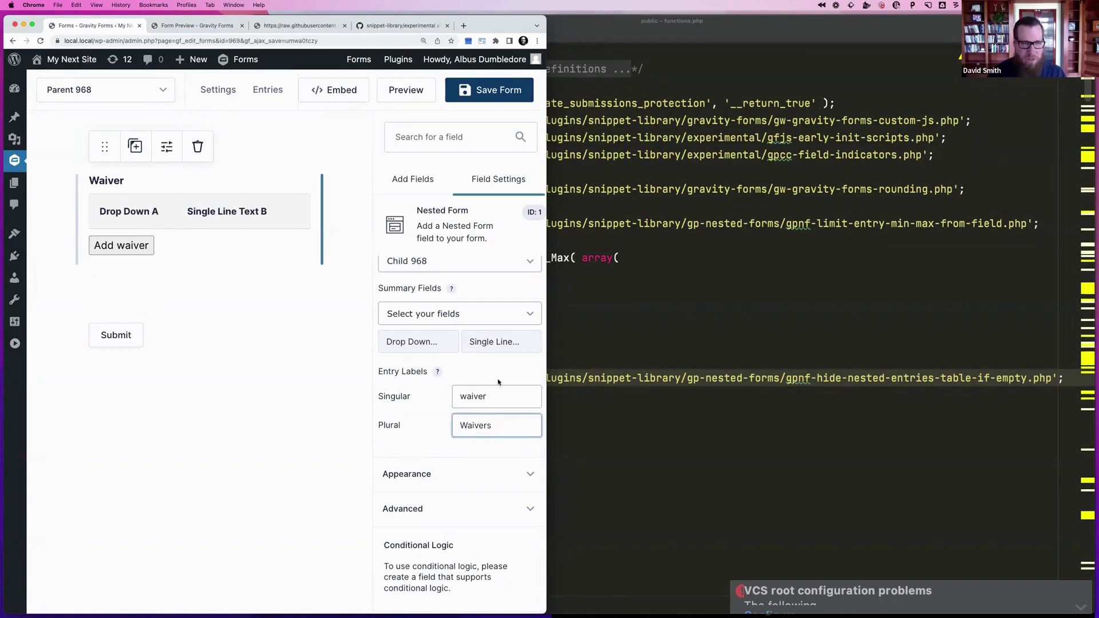
{"action": "left_click", "coordinate": [491, 396]}
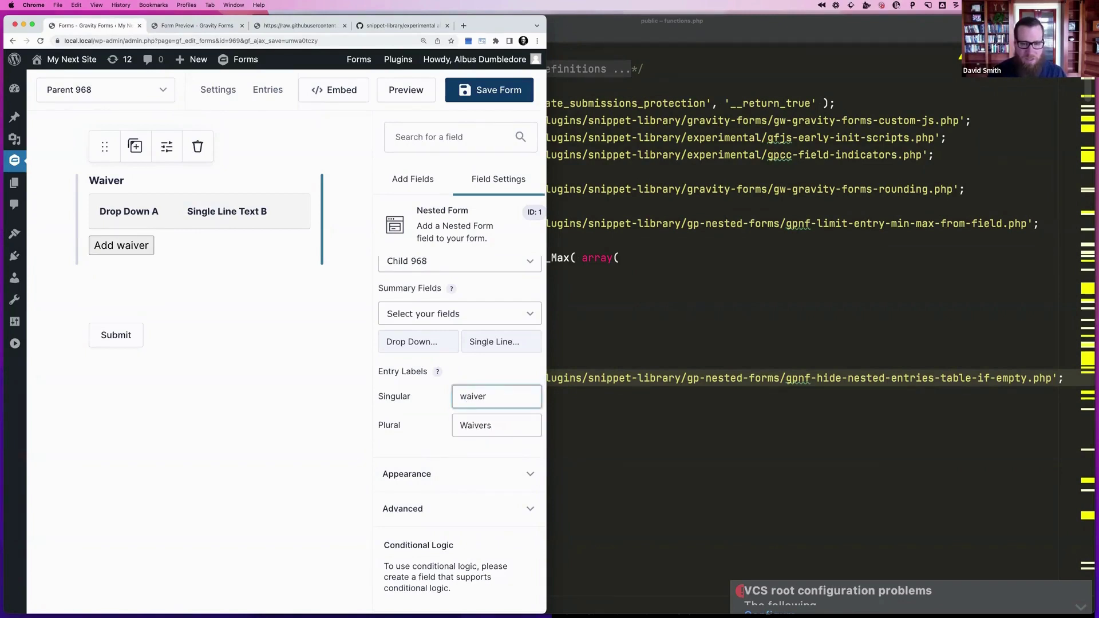
{"action": "key", "text": "Delete"}
{"action": "type", "text": "W"}
{"action": "left_click", "coordinate": [490, 90]}
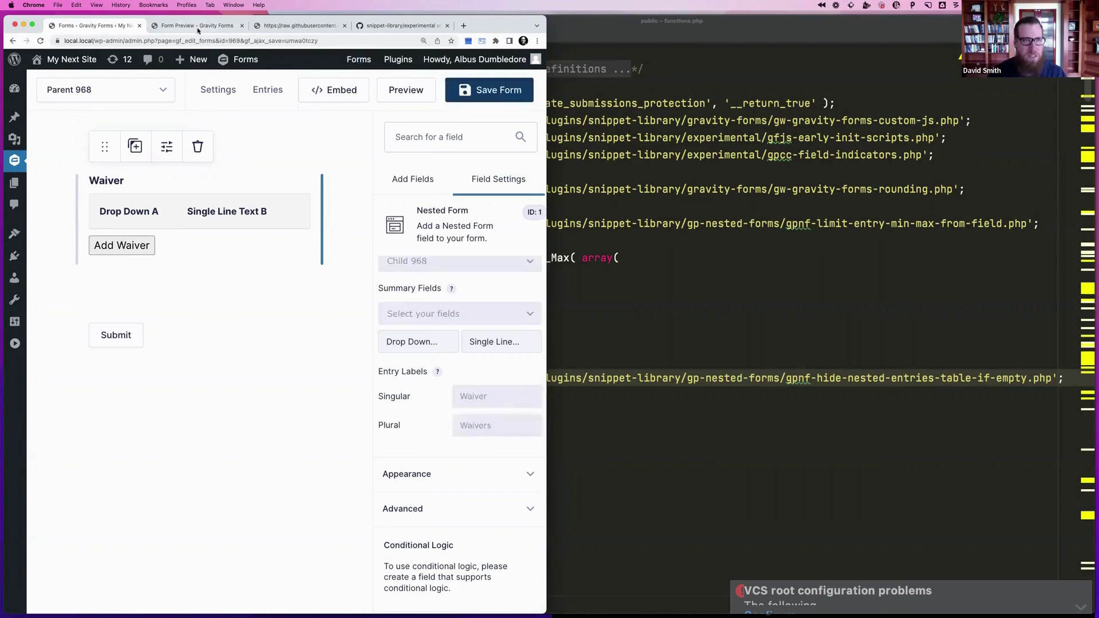
{"action": "left_click", "coordinate": [198, 30]}
{"action": "key", "text": "super+r"}
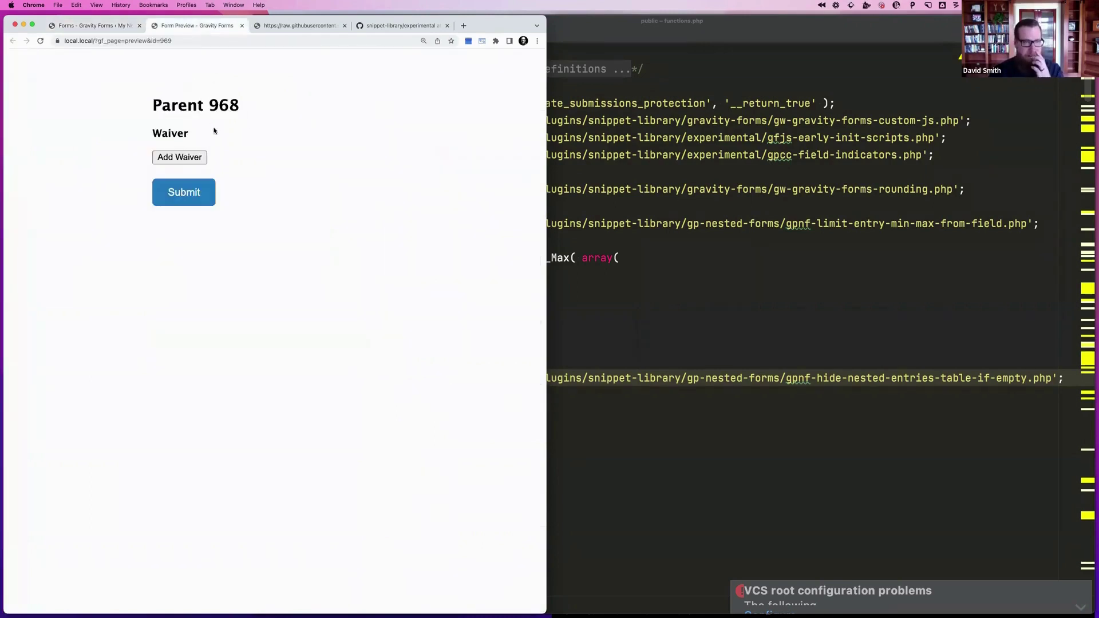
Fill in the Add Waiver modal and add one Waiver entry to the Parent 968 preview
{"action": "left_click", "coordinate": [177, 158]}
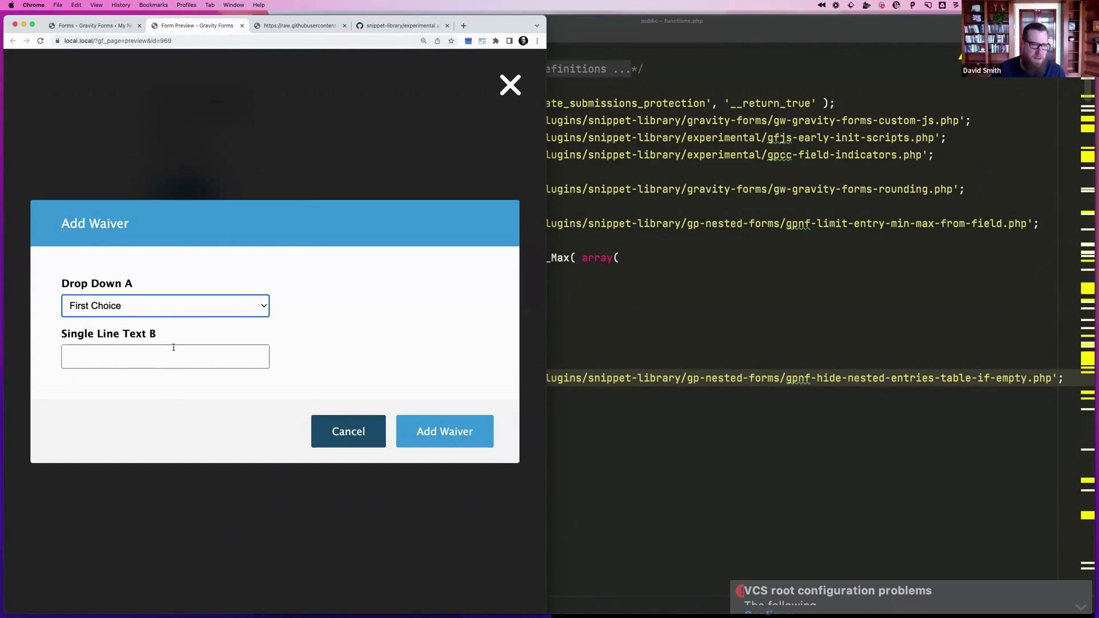
{"action": "left_click", "coordinate": [435, 435]}
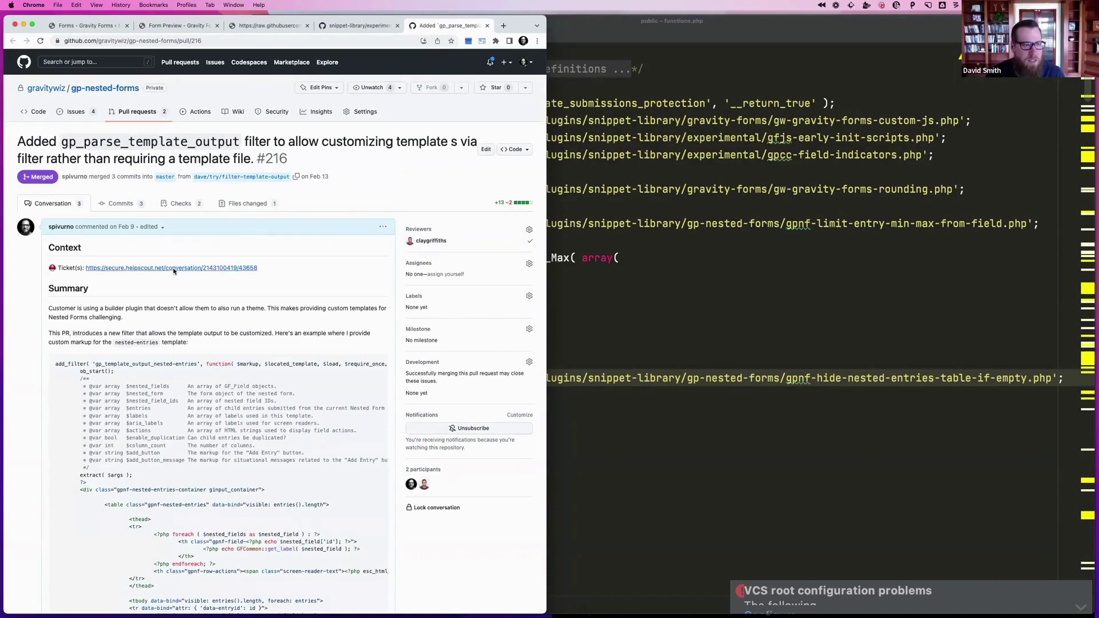
Copy the pull request's add_filter example code and place the cursor on an empty line in functions.php
{"action": "scroll", "coordinate": [183, 356], "scroll_direction": "down", "scroll_amount": 2}
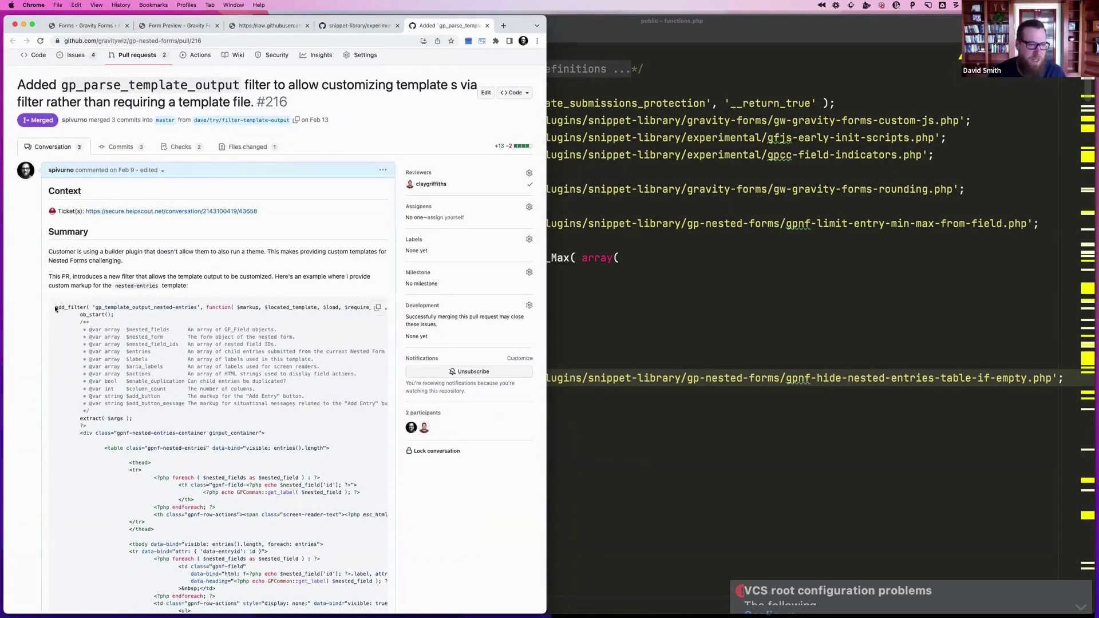
{"action": "left_click_drag", "start_coordinate": [56, 308], "coordinate": [172, 592]}
{"action": "scroll", "coordinate": [173, 591], "scroll_direction": "down", "scroll_amount": 7}
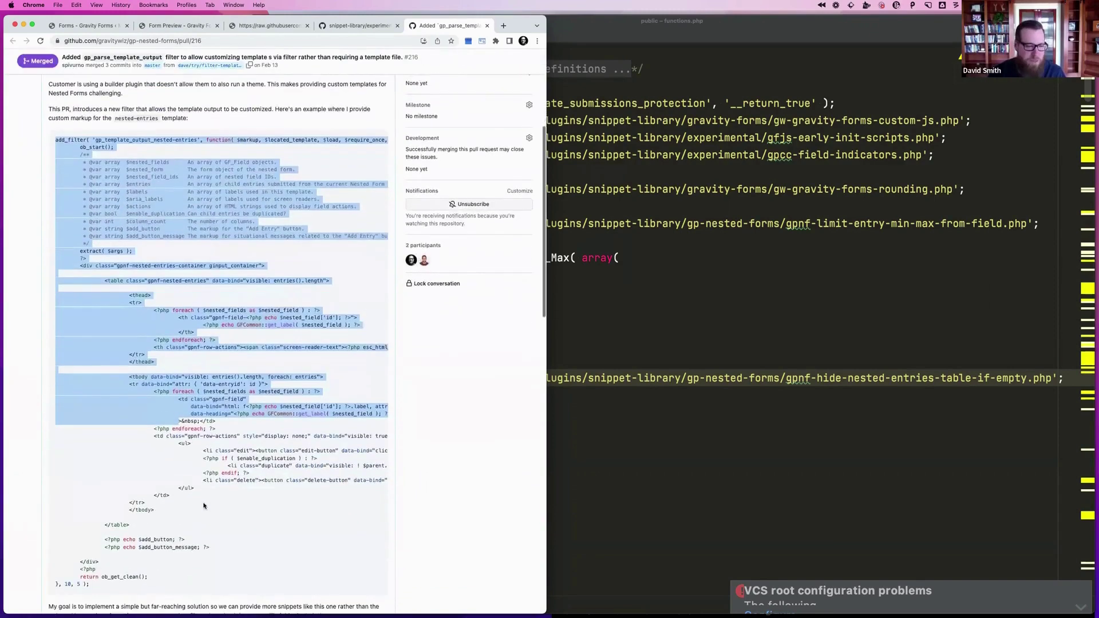
{"action": "left_click", "coordinate": [94, 556], "text": "shift"}
{"action": "key", "text": "super+c"}
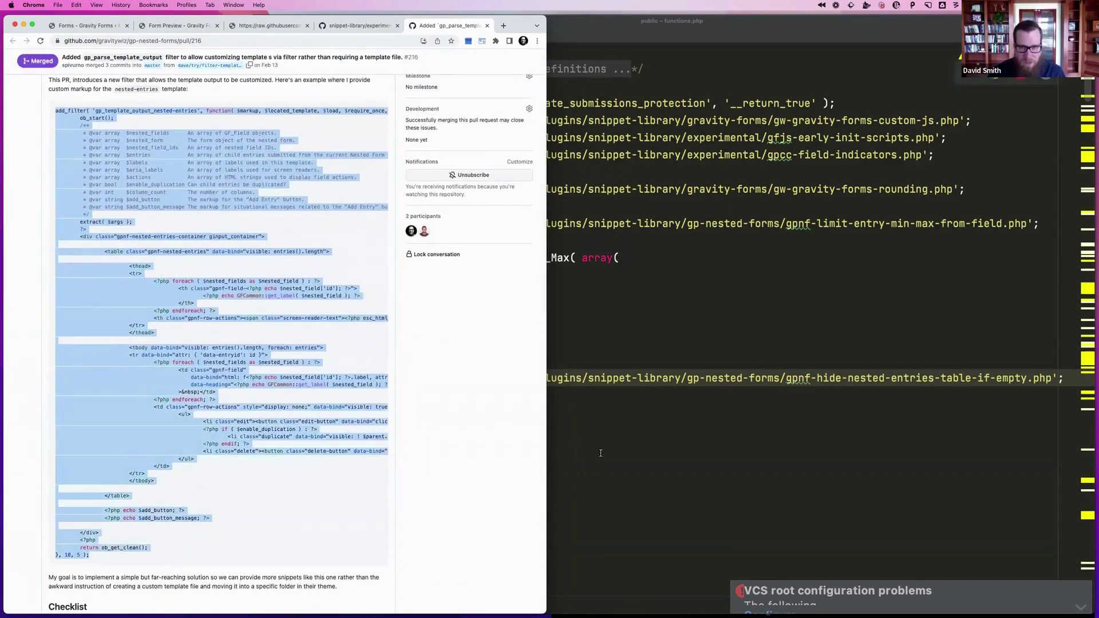
{"action": "left_click", "coordinate": [630, 447]}
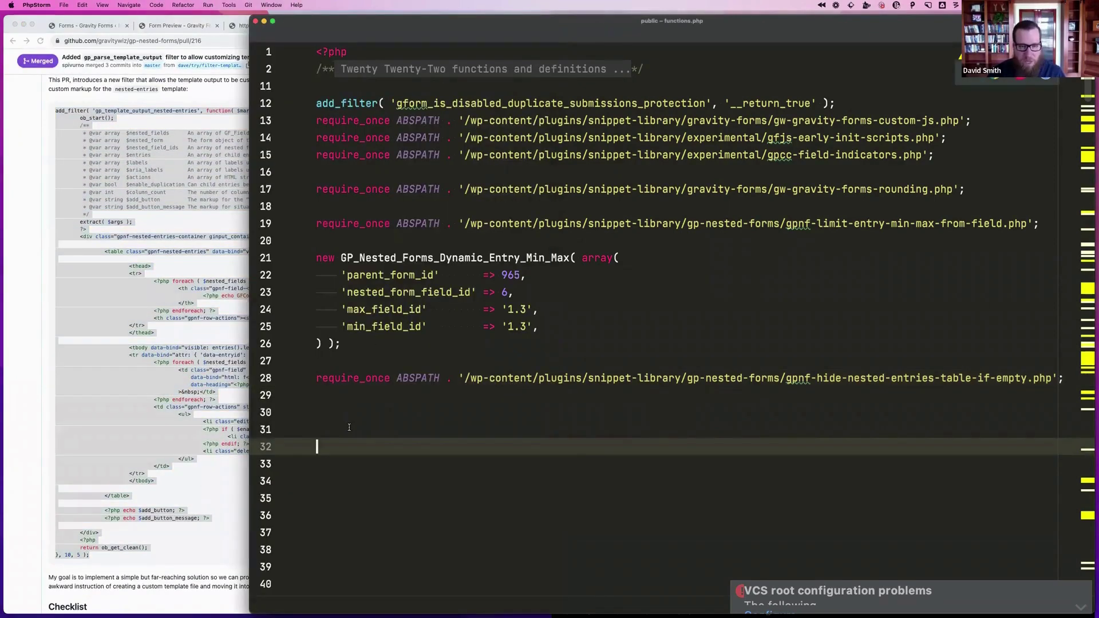
Paste the gp_template_output_nested-entries filter into functions.php and comment out the hide-entries require line
{"action": "key", "text": "super+v"}
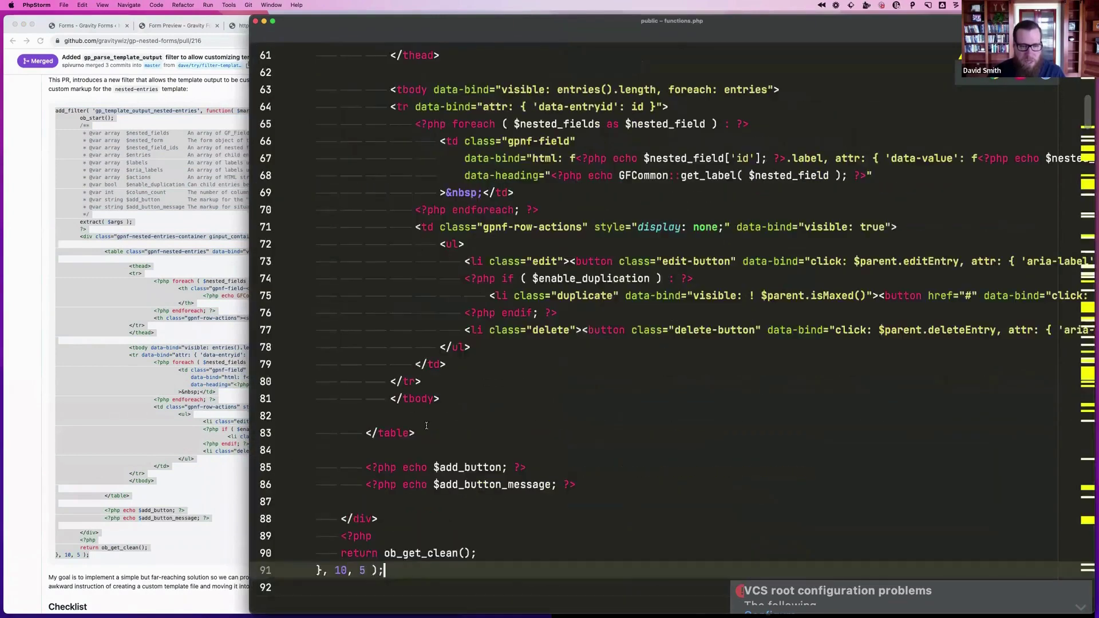
{"action": "scroll", "coordinate": [426, 425], "scroll_direction": "up", "scroll_amount": 20}
{"action": "left_click", "coordinate": [378, 378]}
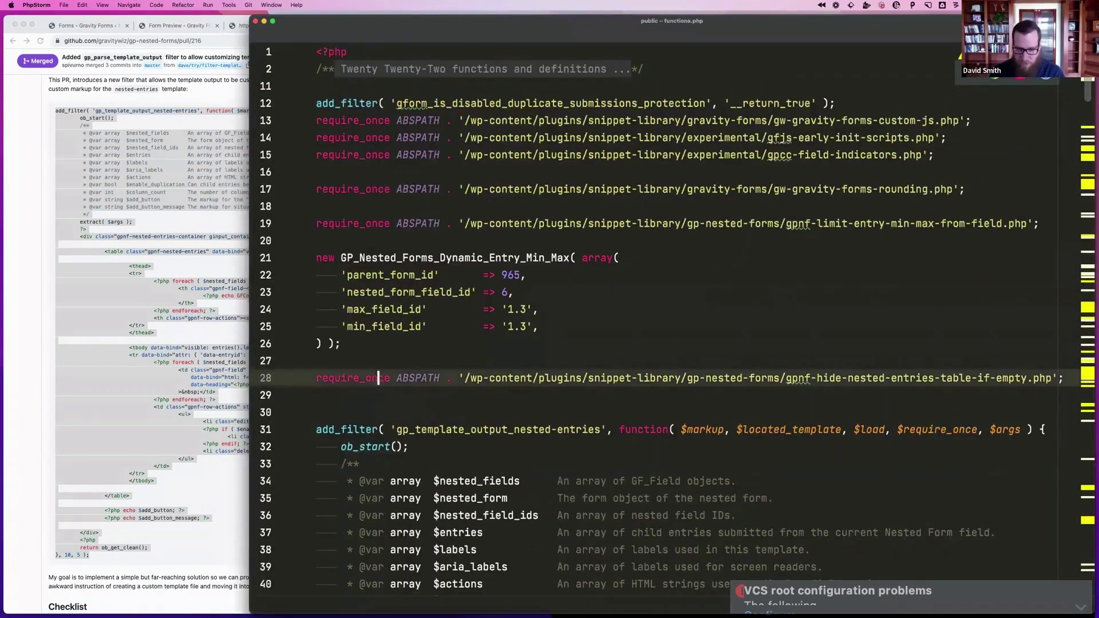
{"action": "key", "text": "super+slash"}
{"action": "scroll", "coordinate": [525, 469], "scroll_direction": "down", "scroll_amount": 4}
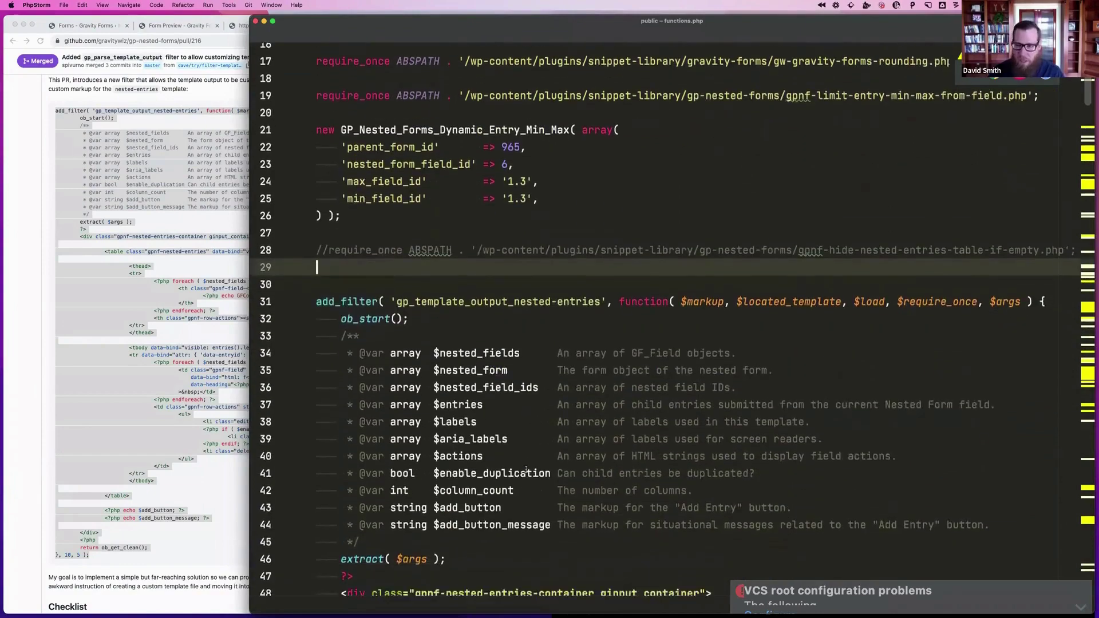
{"action": "scroll", "coordinate": [525, 469], "scroll_direction": "down", "scroll_amount": 9}
Close the raw snippet page and reload the Parent 968 preview to test the filter
{"action": "left_click", "coordinate": [148, 327]}
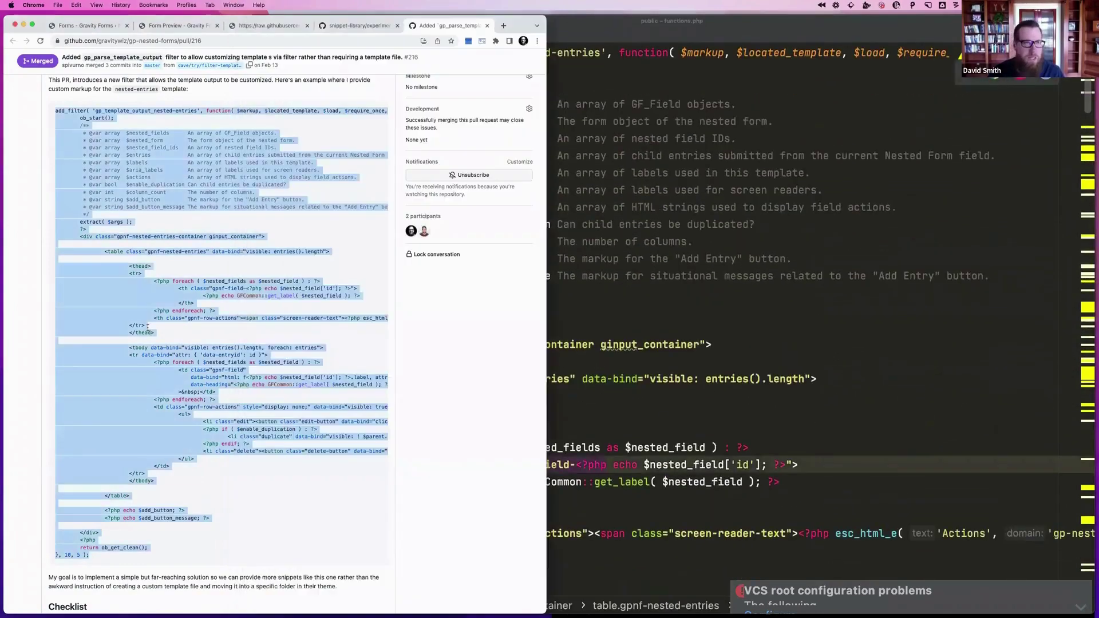
{"action": "left_click", "coordinate": [361, 26]}
{"action": "left_click", "coordinate": [247, 25]}
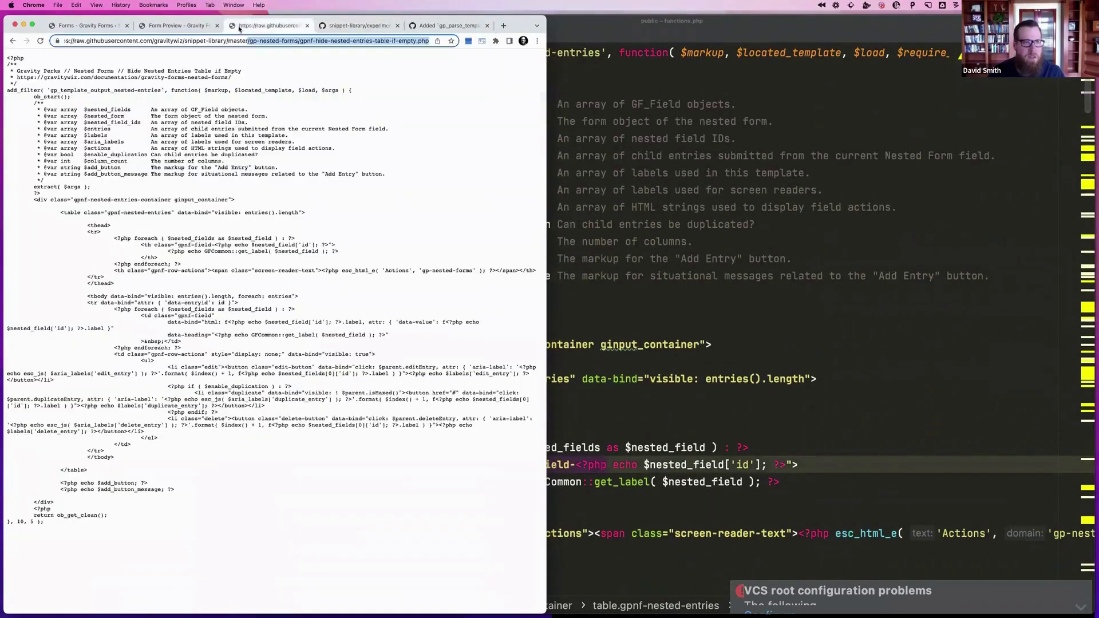
{"action": "key", "text": "super+w"}
{"action": "left_click", "coordinate": [193, 25]}
{"action": "key", "text": "super+r"}
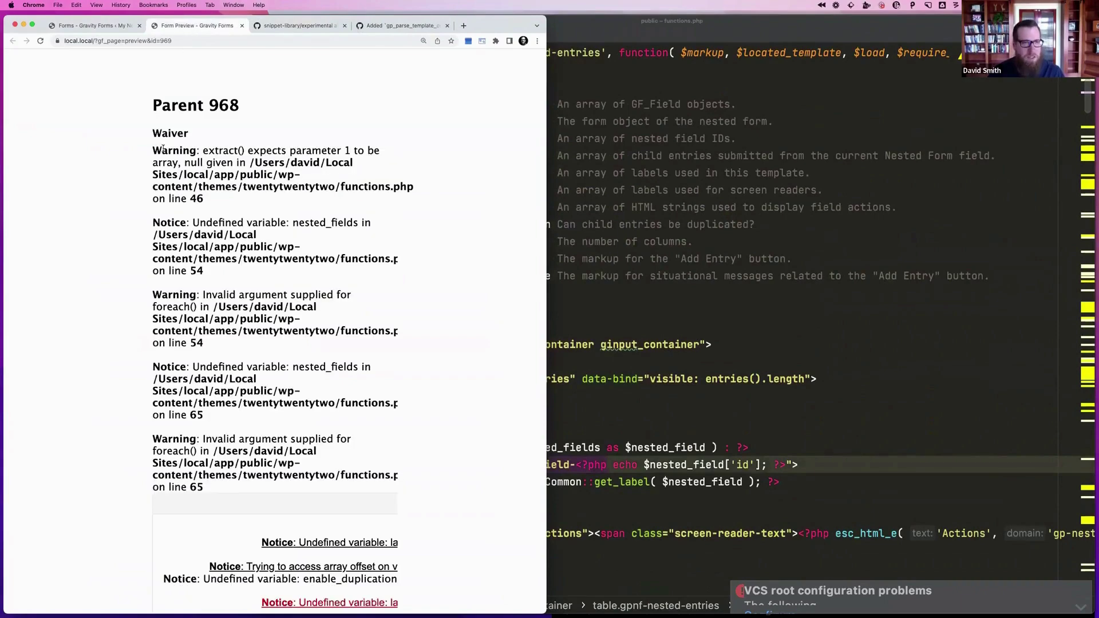
Scroll through the PHP notices shown on the Parent 968 preview
{"action": "scroll", "coordinate": [202, 156], "scroll_direction": "down", "scroll_amount": 5}
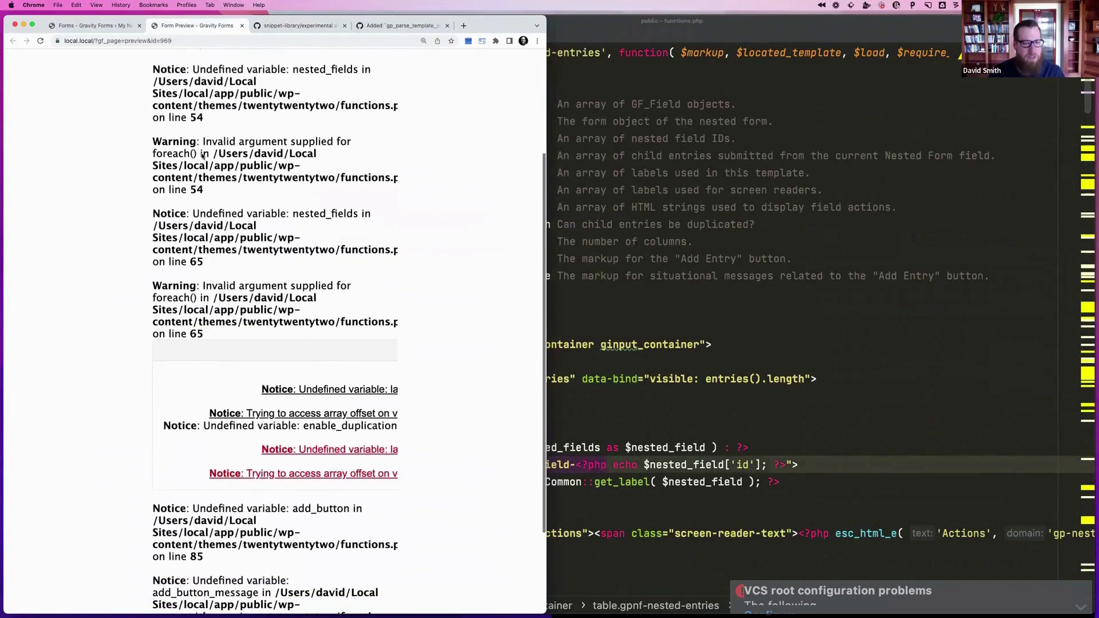
{"action": "scroll", "coordinate": [277, 366], "scroll_direction": "right", "scroll_amount": 3}
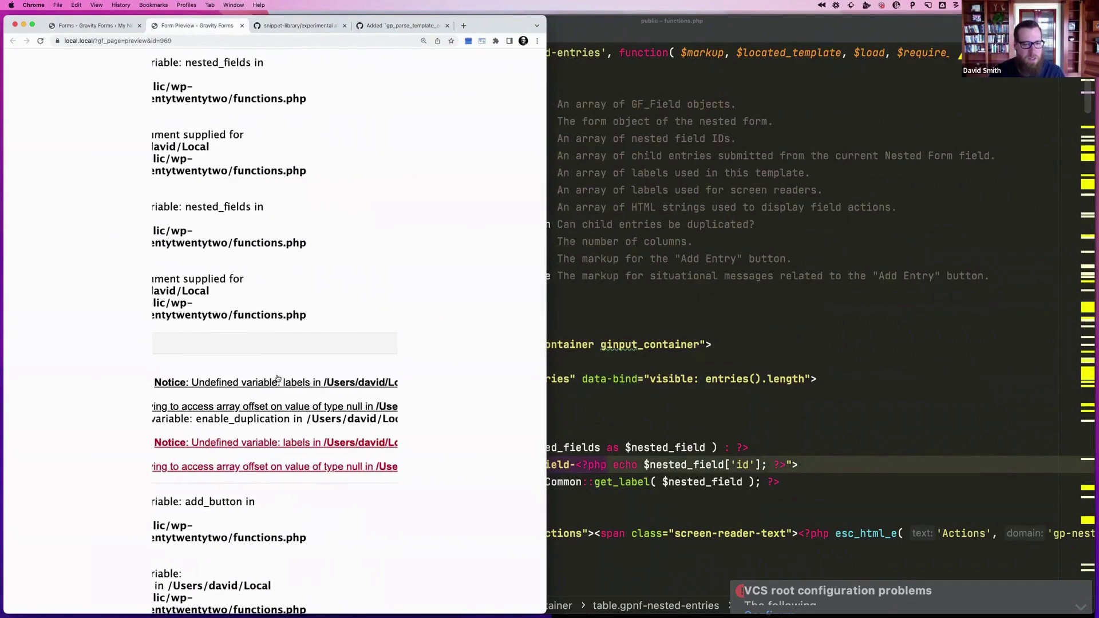
{"action": "scroll", "coordinate": [277, 378], "scroll_direction": "left", "scroll_amount": 3}
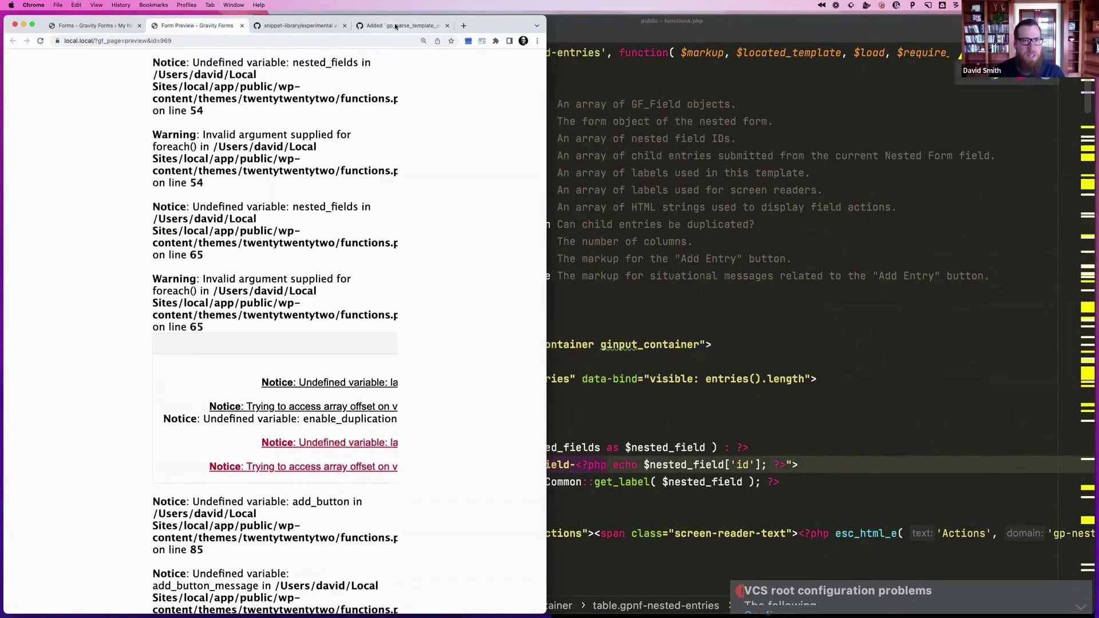
Close the gp_parse_template_output pull request page and bring functions.php back in PhpStorm
{"action": "left_click", "coordinate": [395, 25]}
{"action": "scroll", "coordinate": [310, 130], "scroll_direction": "up", "scroll_amount": 5}
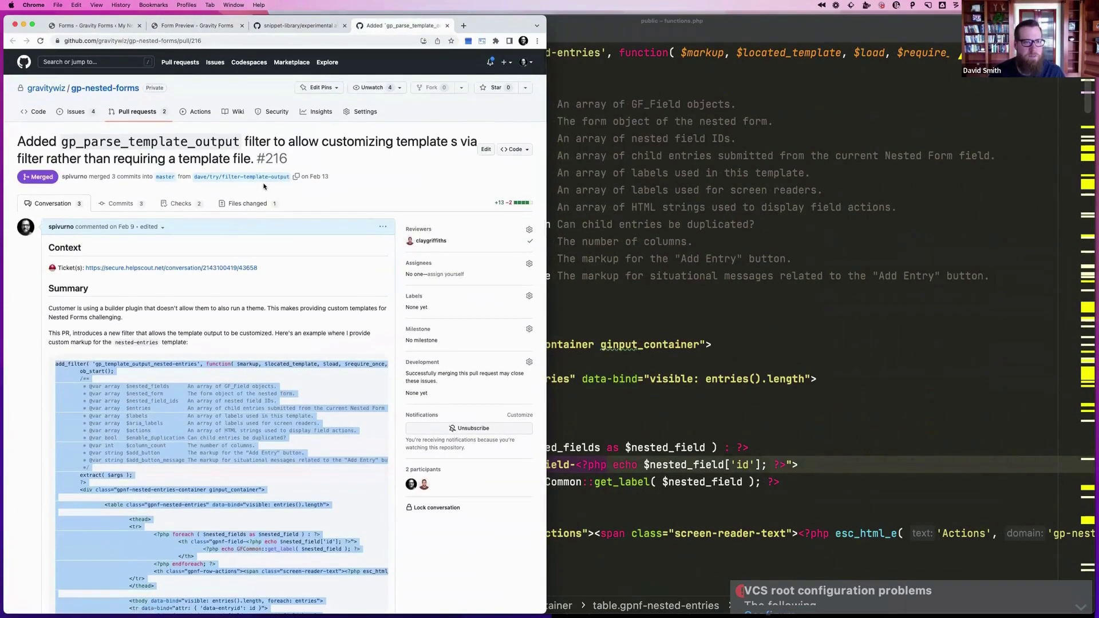
{"action": "key", "text": "super+w"}
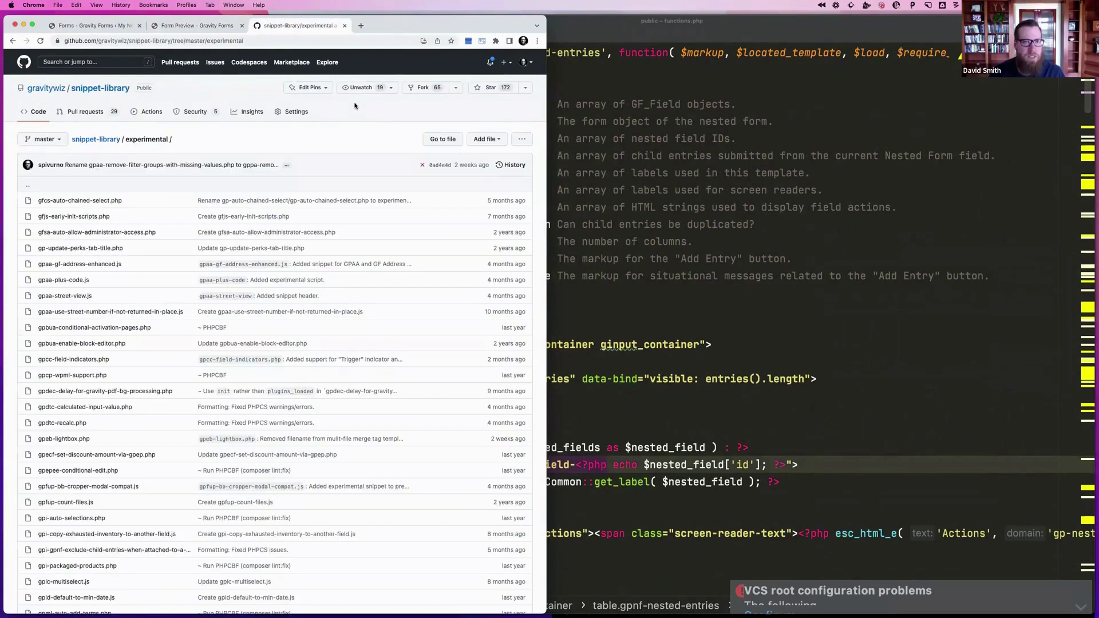
{"action": "left_click", "coordinate": [198, 26]}
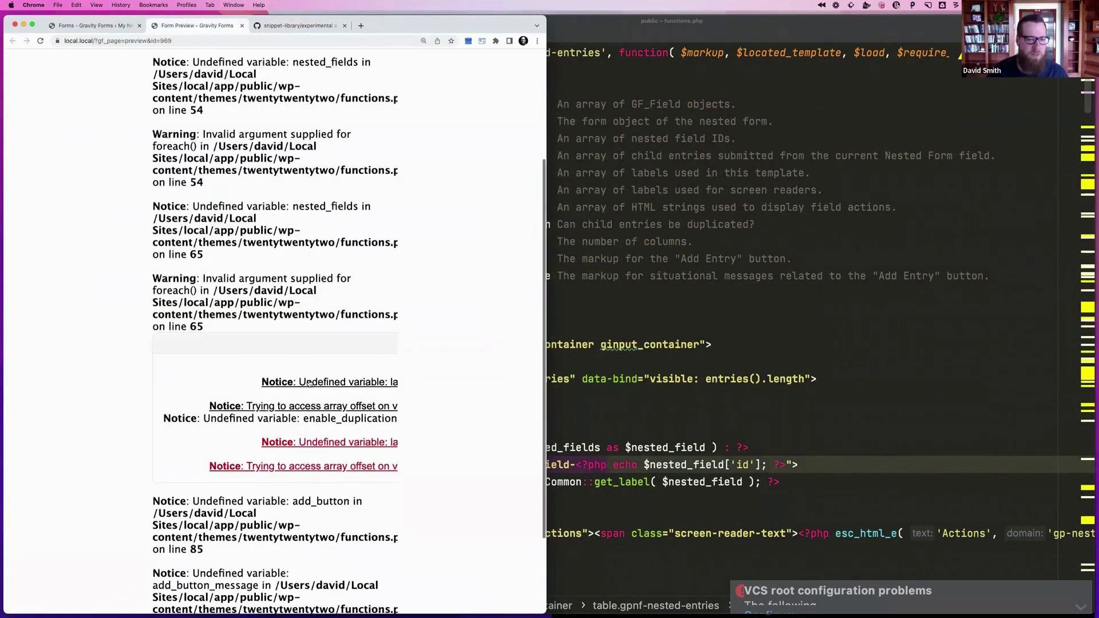
{"action": "scroll", "coordinate": [309, 383], "scroll_direction": "down", "scroll_amount": 2}
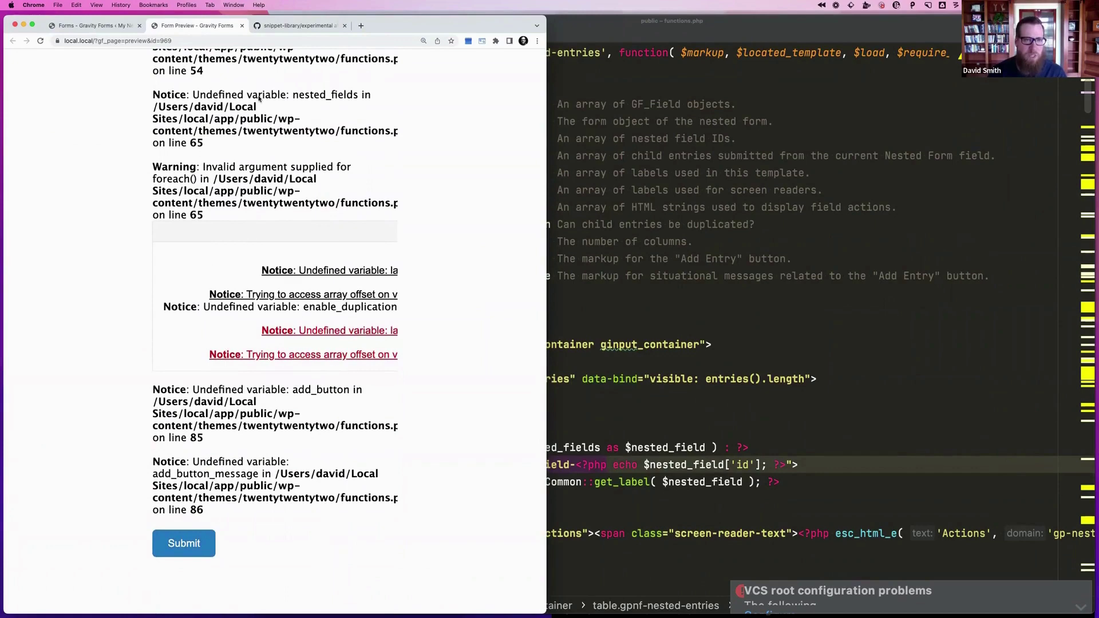
{"action": "left_click", "coordinate": [719, 212]}
{"action": "scroll", "coordinate": [484, 214], "scroll_direction": "up", "scroll_amount": 1}
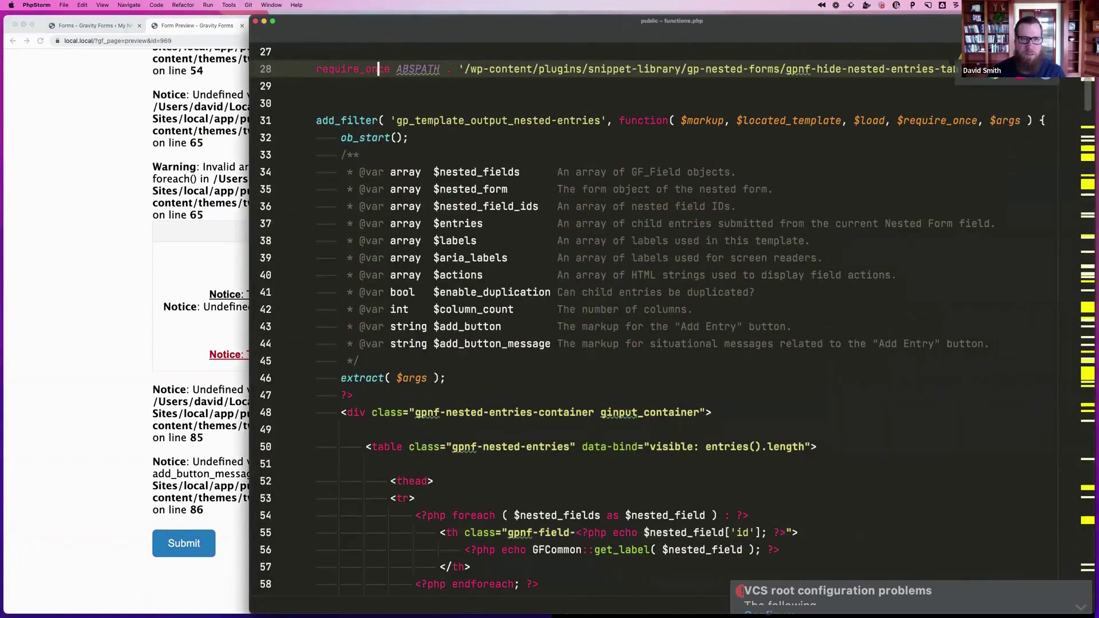
Delete the pasted add_filter block, restore the gpnf-hide-nested-entries-table-if-empty.php require, and reload the preview
{"action": "left_click", "coordinate": [337, 117]}
{"action": "key", "text": "shift+Down"}
{"action": "key", "text": "shift+Down"}
{"action": "key", "text": "shift+Down"}
{"action": "key", "text": "shift+Down"}
{"action": "key", "text": "shift+Down"}
{"action": "key", "text": "shift+Down"}
{"action": "key", "text": "shift+Down"}
{"action": "key", "text": "shift+Down"}
{"action": "key", "text": "shift+Down"}
{"action": "key", "text": "shift+Down"}
{"action": "key", "text": "shift+Down"}
{"action": "key", "text": "shift+Down"}
{"action": "key", "text": "shift+Down"}
{"action": "key", "text": "shift+Down"}
{"action": "key", "text": "shift+Down"}
{"action": "key", "text": "shift+Down"}
{"action": "key", "text": "shift+Down"}
{"action": "key", "text": "shift+Down"}
{"action": "key", "text": "shift+Down"}
{"action": "key", "text": "shift+Down"}
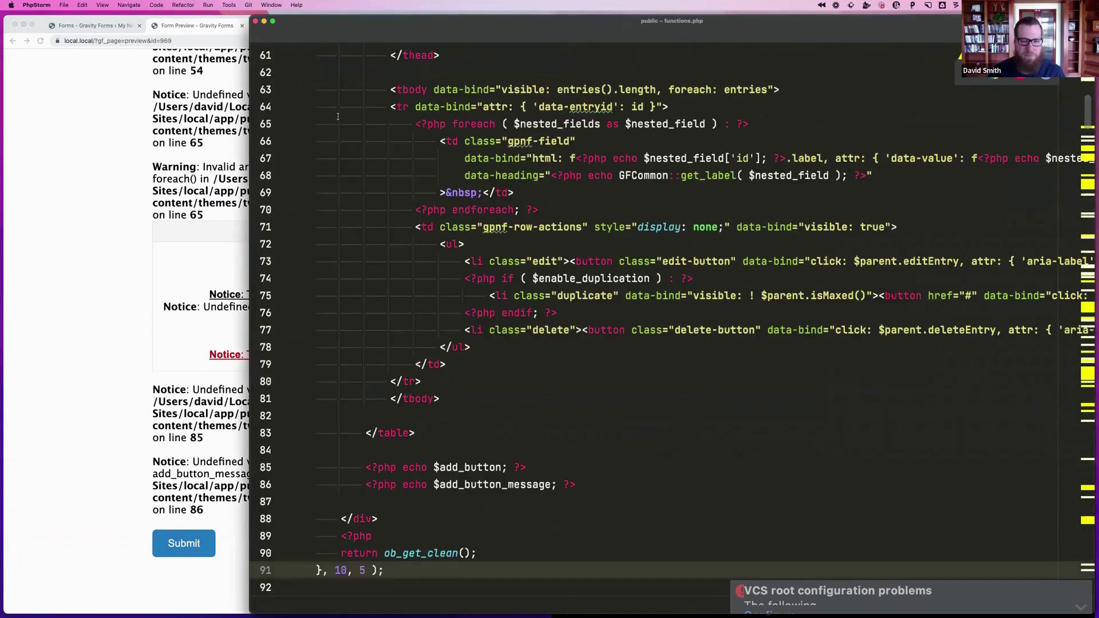
{"action": "key", "text": "BackSpace"}
{"action": "key", "text": "super+z"}
{"action": "key", "text": "super+z"}
{"action": "key", "text": "super+z"}
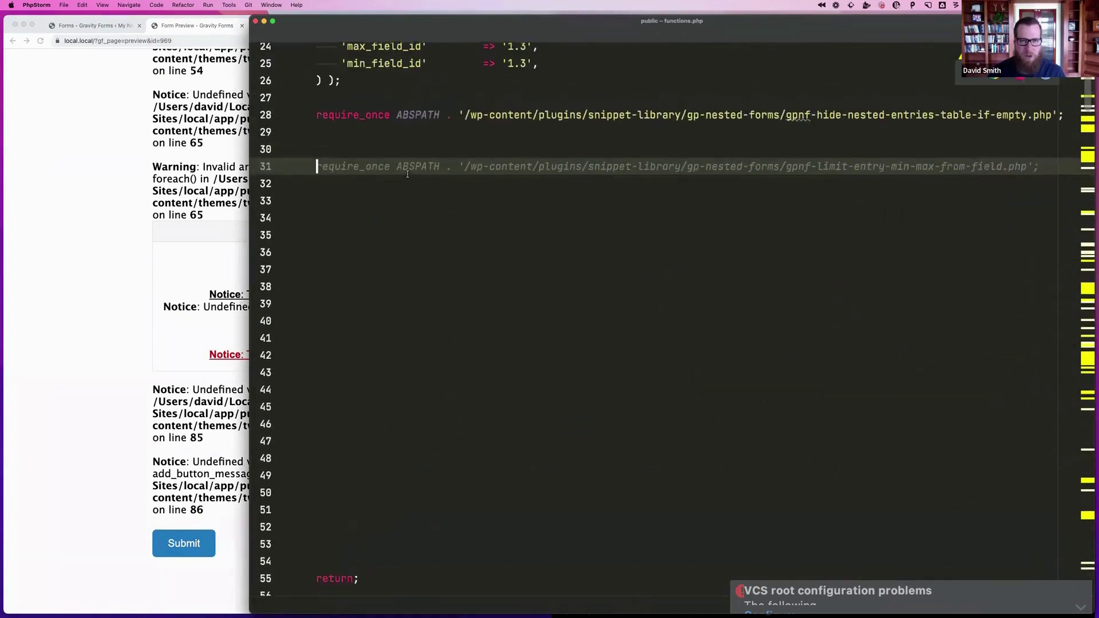
{"action": "type", "text": "/"}
{"action": "key", "text": "Tab"}
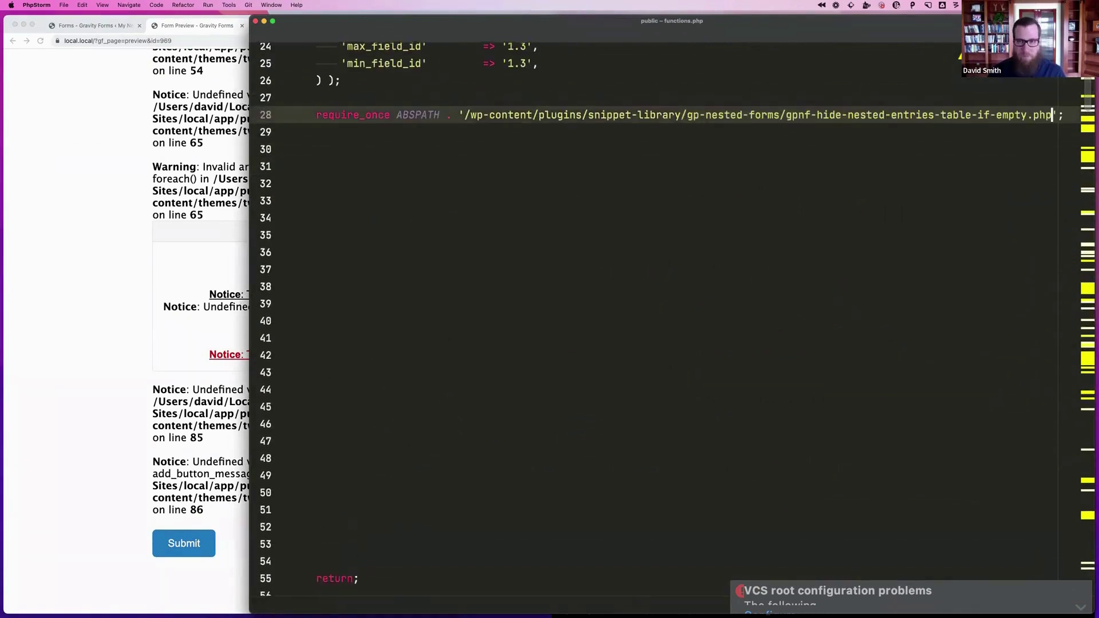
{"action": "left_click", "coordinate": [49, 248]}
{"action": "key", "text": "super+r"}
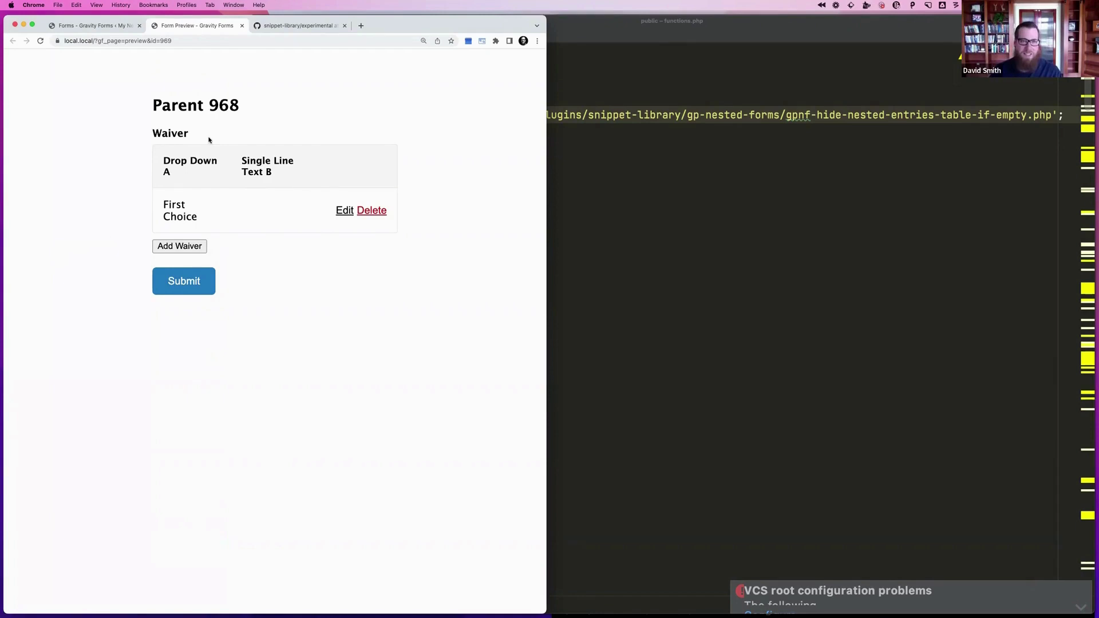
Switch to Notion's Wizarding Workshop VI page of attendee questions
{"action": "key", "text": "super+Tab"}
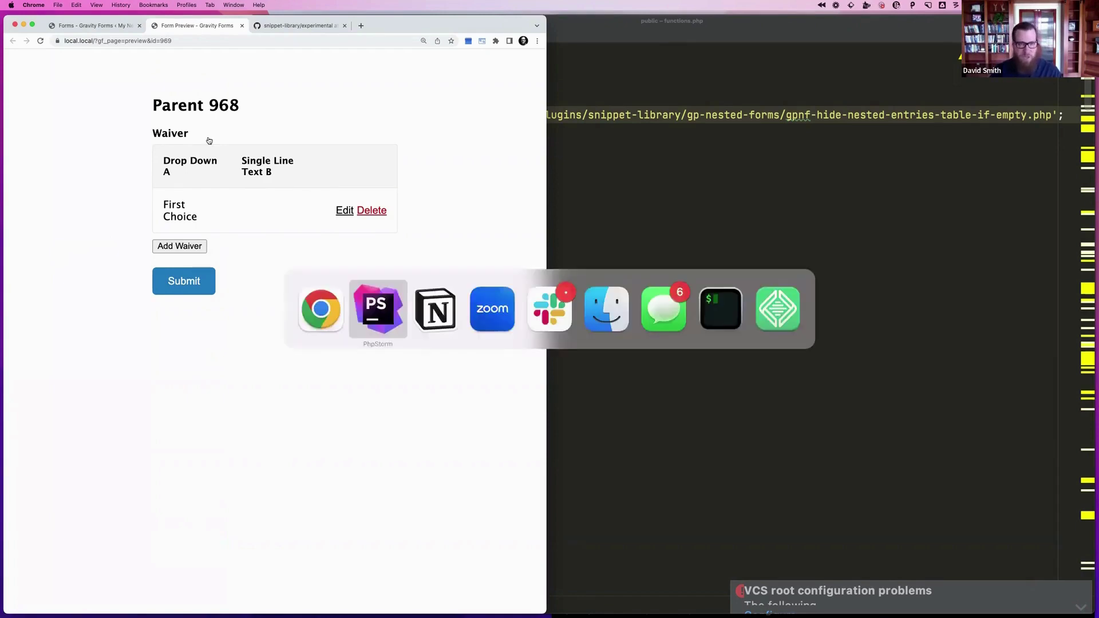
{"action": "key", "text": "super+Tab"}
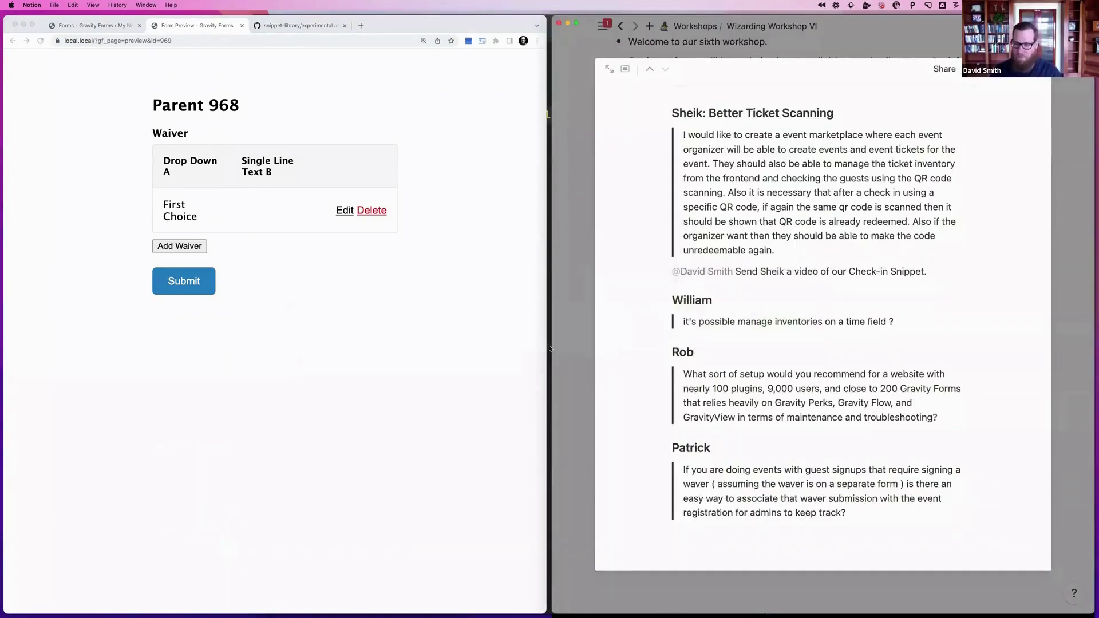